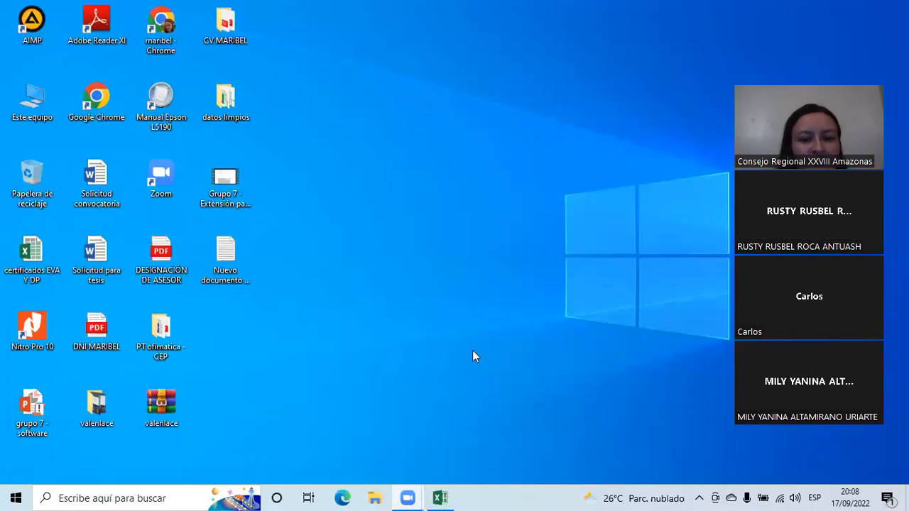
- Switch to Excel and look over the sales records on Hoja1 of the Libro1 - CLASE EXCEL workbook
left_click(439, 498)
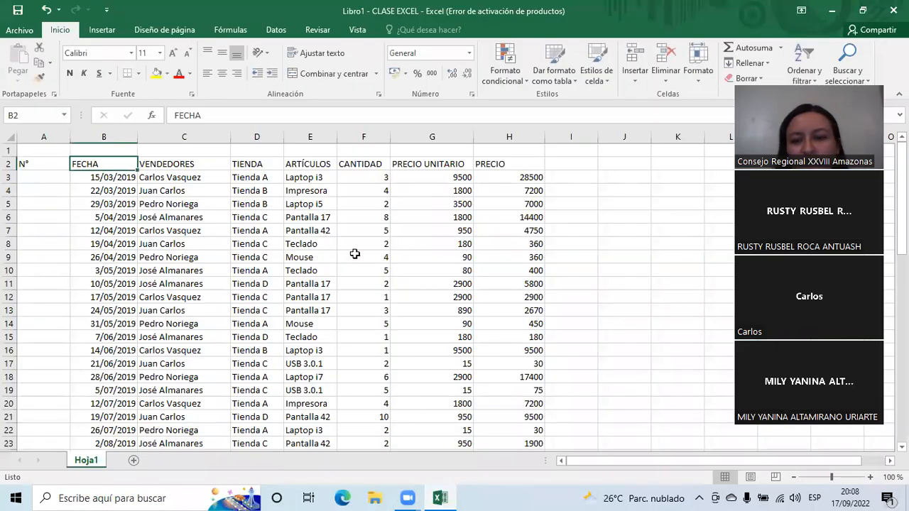
scroll(290, 260, "down", 1)
scroll(290, 260, "up", 1)
scroll(290, 259, "down", 2)
scroll(290, 260, "up", 2)
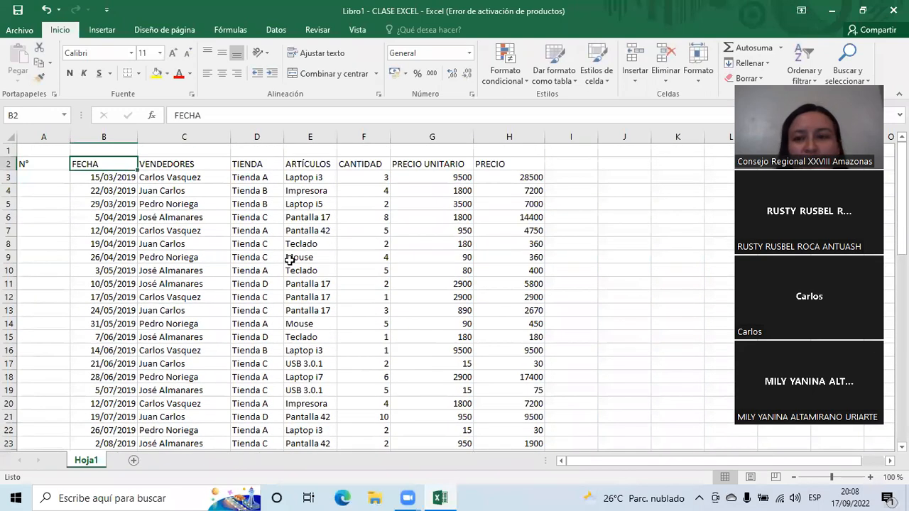
scroll(290, 260, "down", 16)
scroll(290, 260, "up", 16)
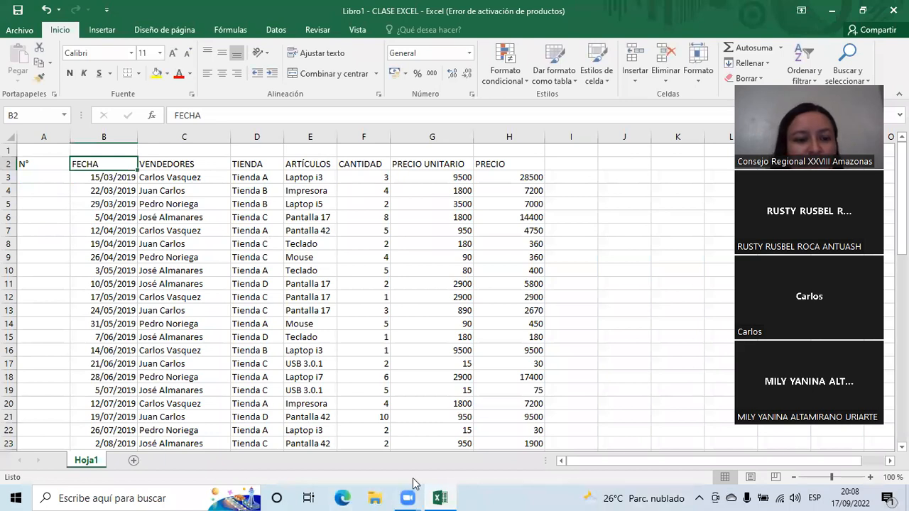
- Minimize the workbook and search Windows for "EXCE" to find the Excel 2016 application, then dismiss the search
left_click(140, 490)
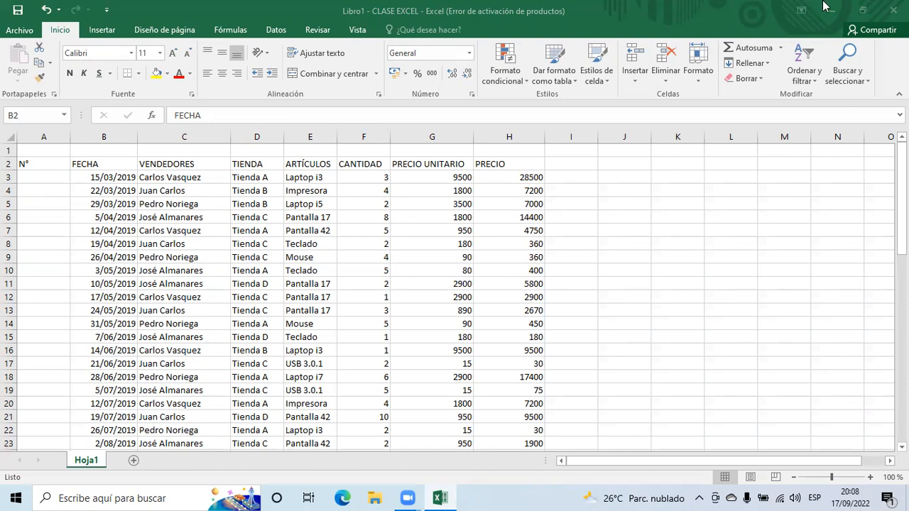
left_click(862, 10)
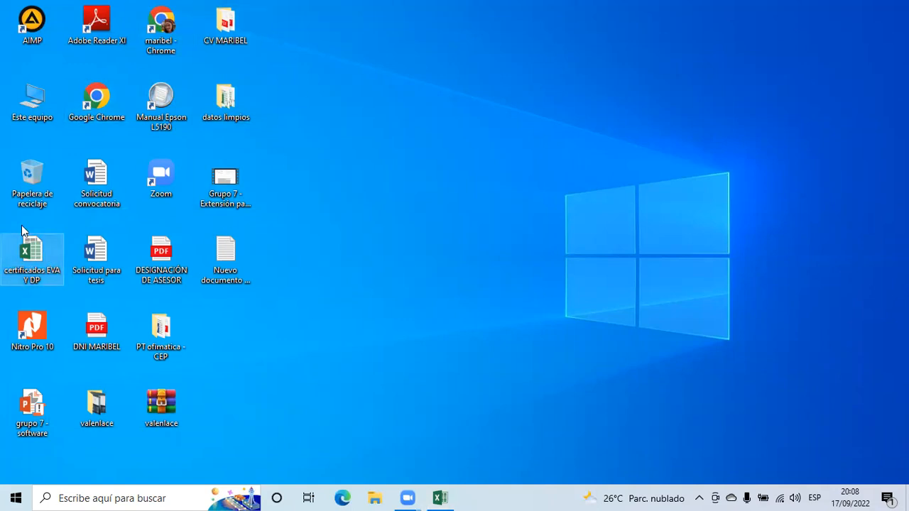
left_click(78, 497)
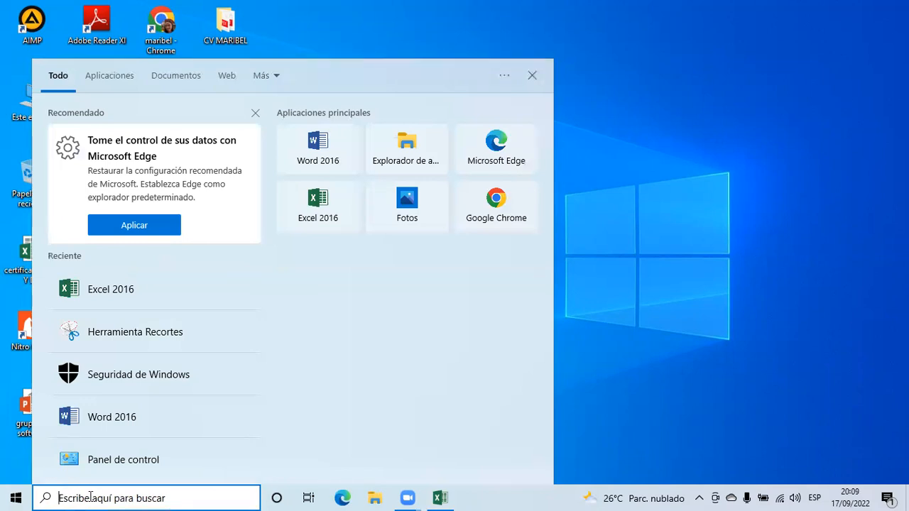
type("EXCE")
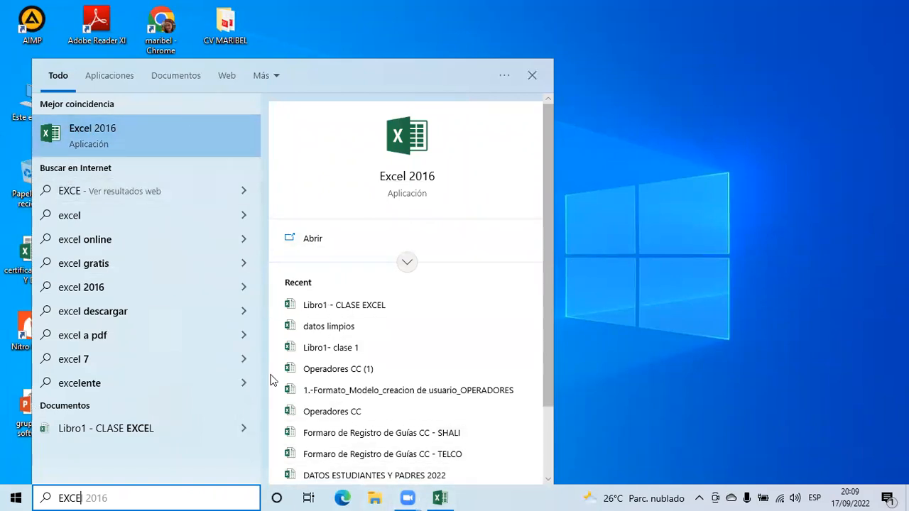
left_click(592, 169)
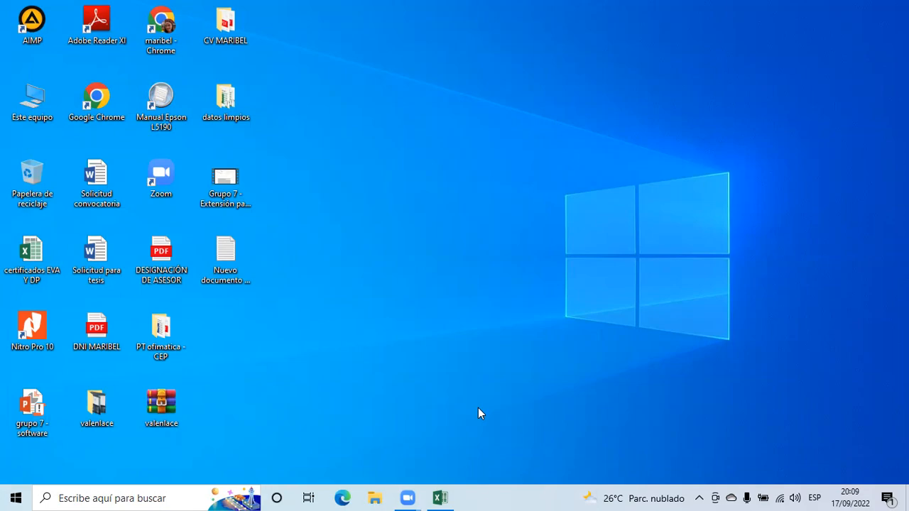
- Return to the workbook in Excel and view the options for creating a new workbook
left_click(440, 498)
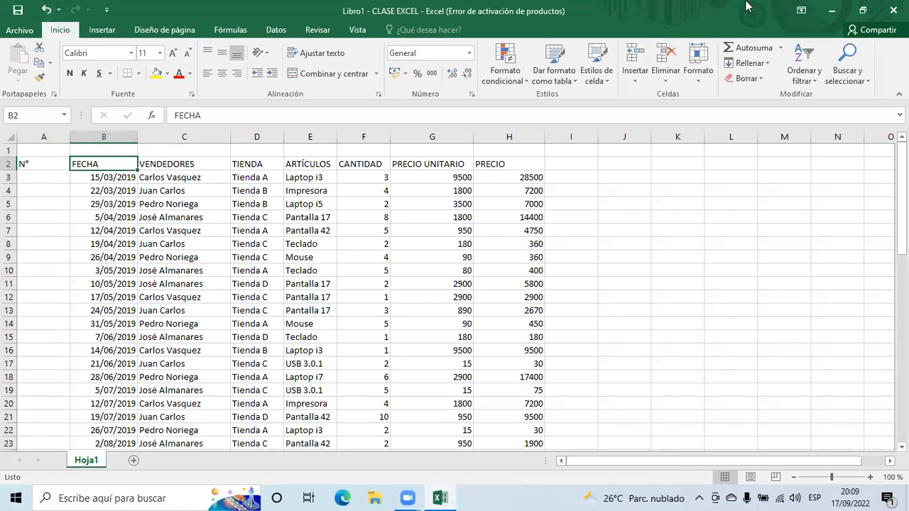
left_click(11, 32)
left_click(49, 93)
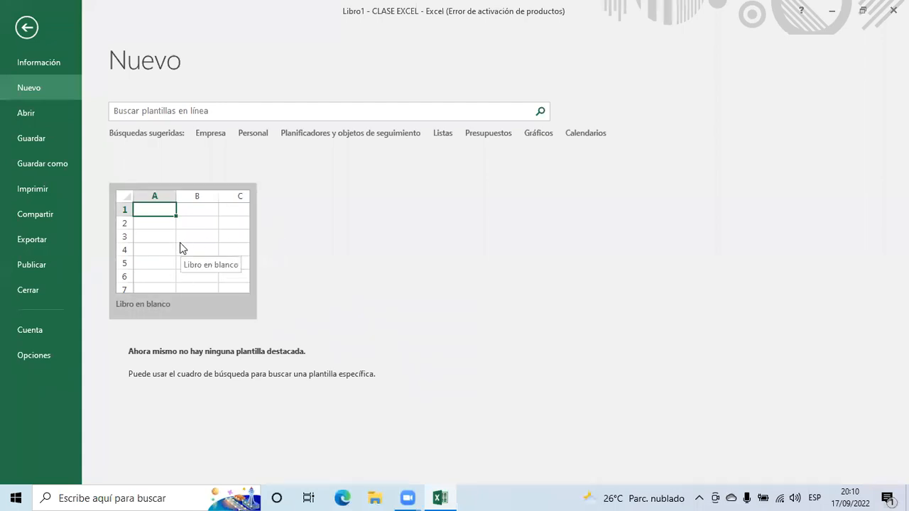
- Look through the list of recent workbooks and the locations available for opening a file
left_click(30, 116)
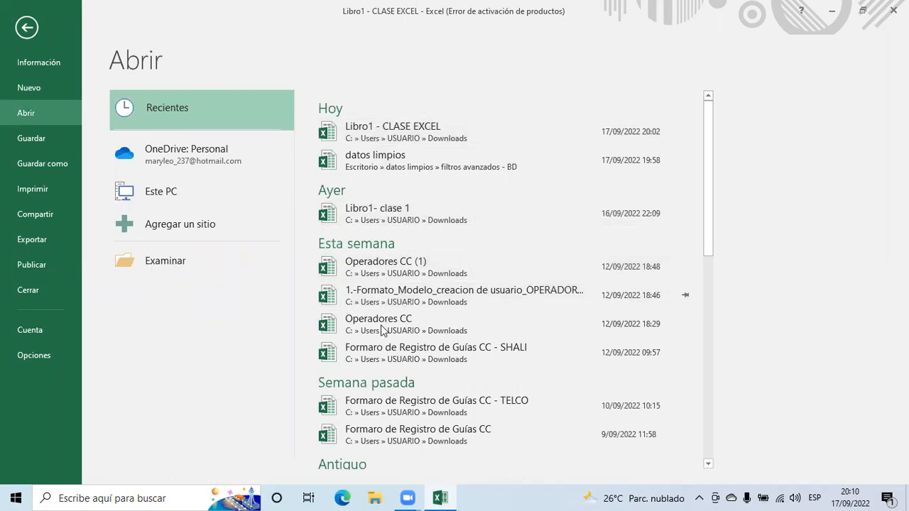
scroll(457, 241, "down", 6)
scroll(457, 241, "up", 3)
scroll(458, 245, "up", 4)
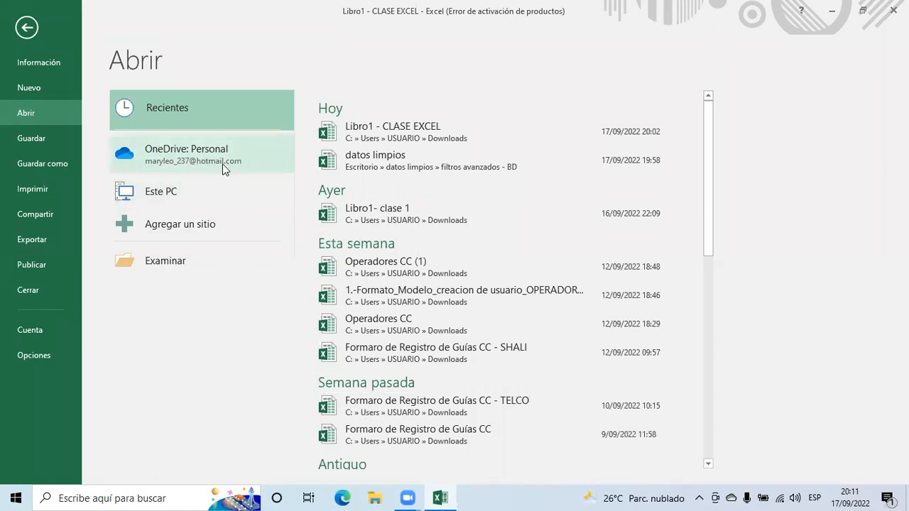
left_click(441, 496)
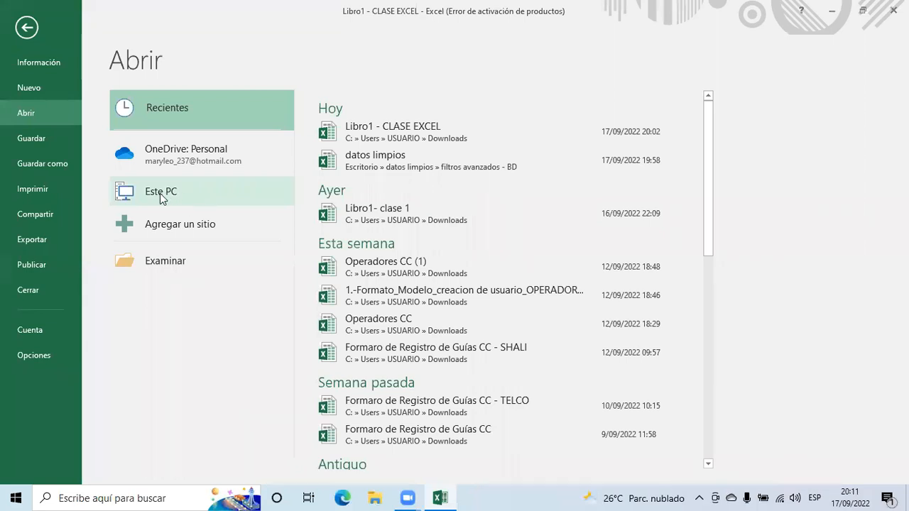
- Browse the computer's folders and the Excel files in Descargas for opening, and leave without opening any file
left_click(169, 267)
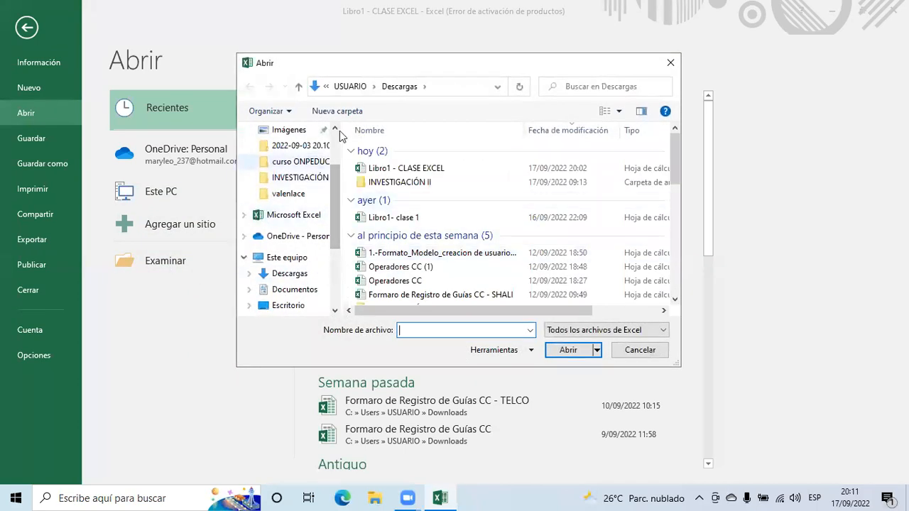
left_click_drag(333, 184, 333, 154)
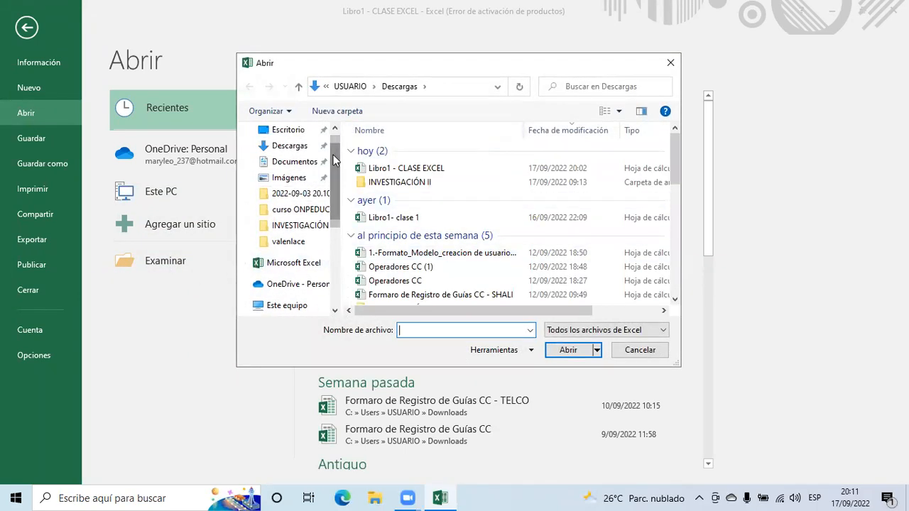
left_click_drag(443, 64, 421, 71)
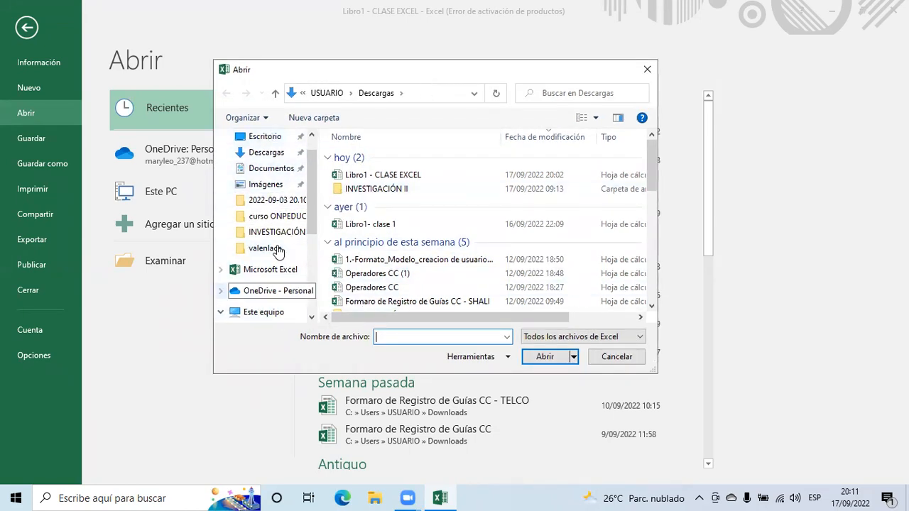
scroll(306, 282, "down", 4)
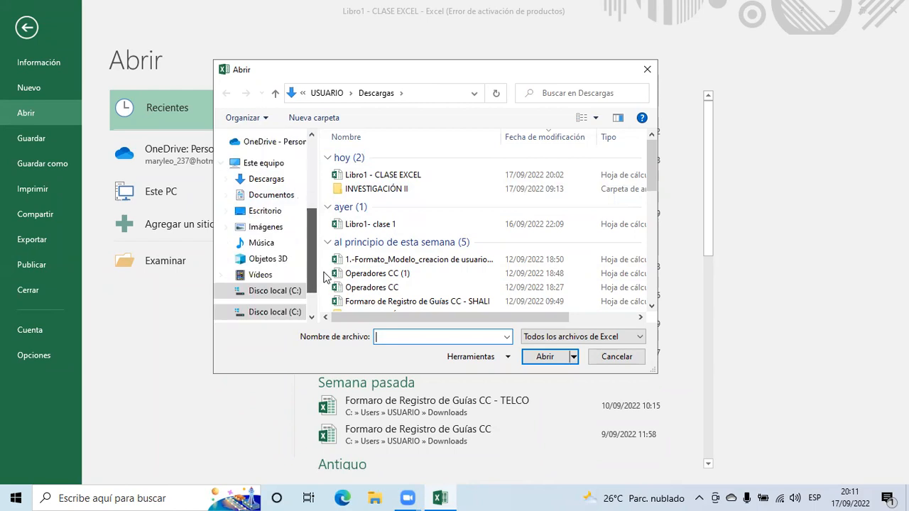
left_click_drag(306, 278, 307, 175)
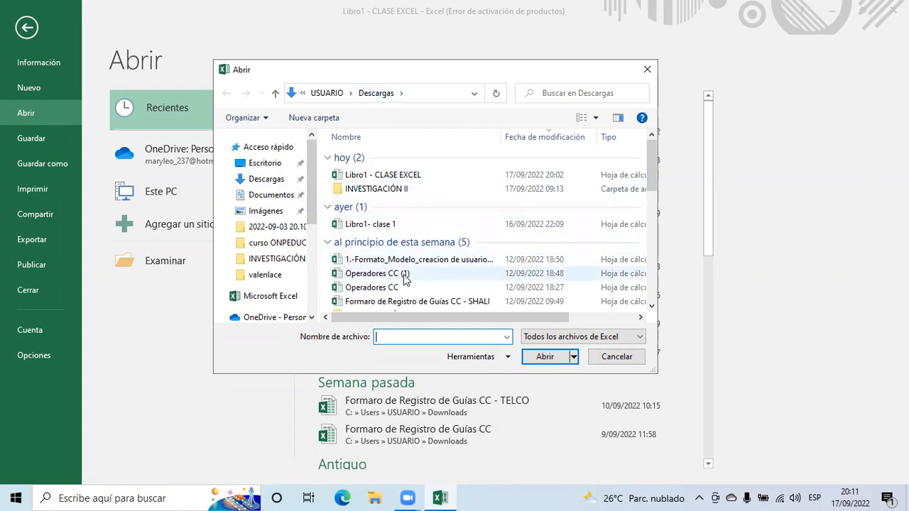
left_click(384, 262)
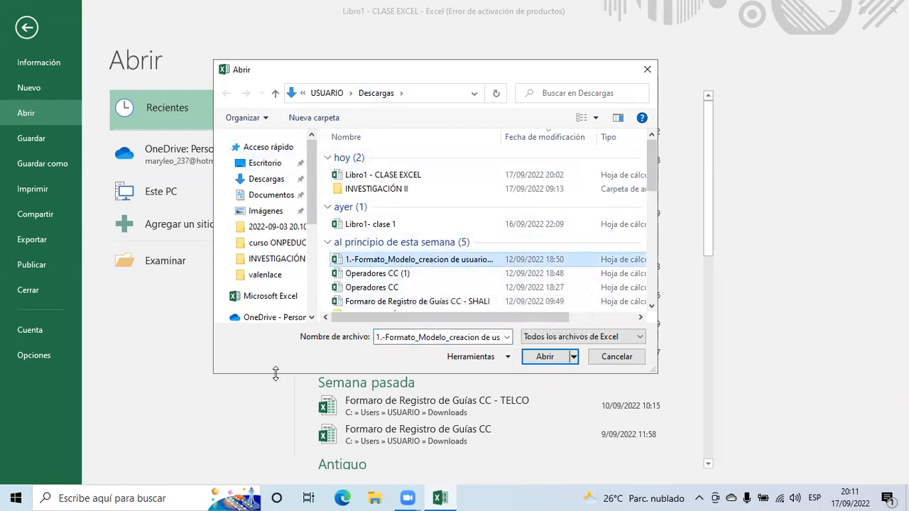
left_click(615, 357)
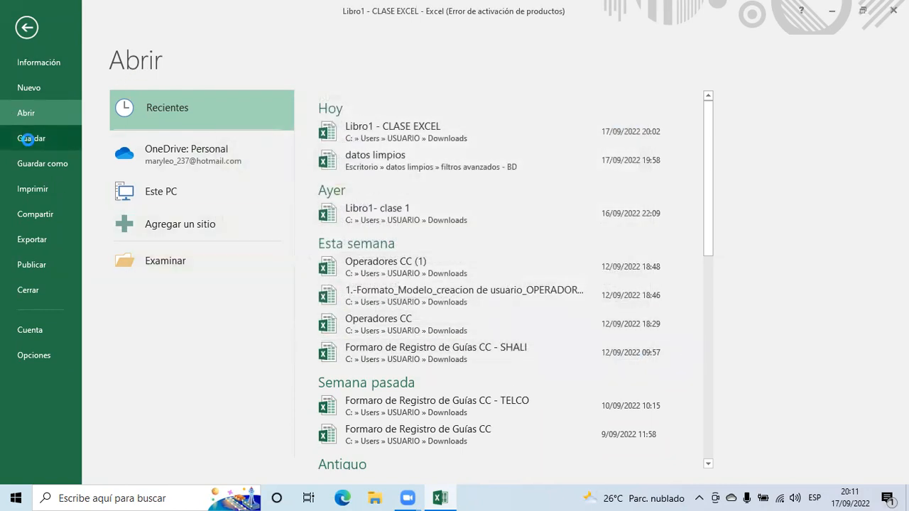
- Save the workbook under its current name and view its file information
left_click(52, 139)
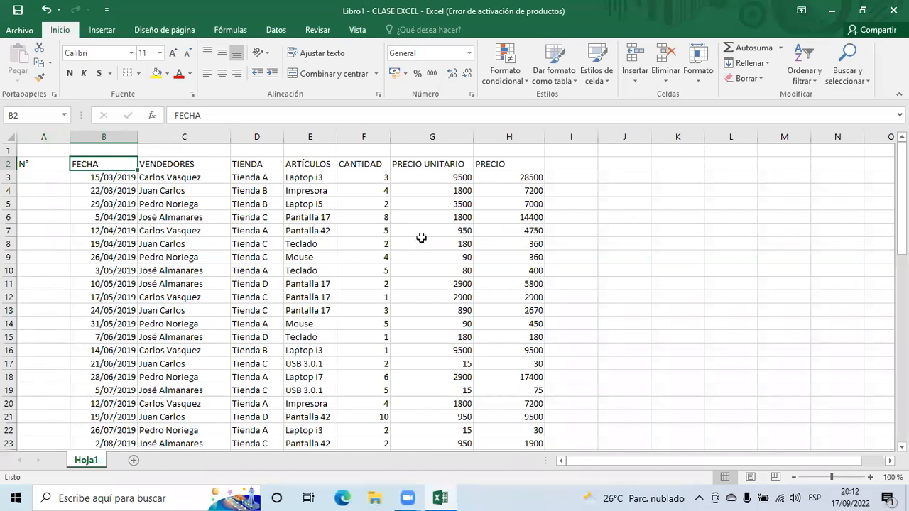
left_click(22, 30)
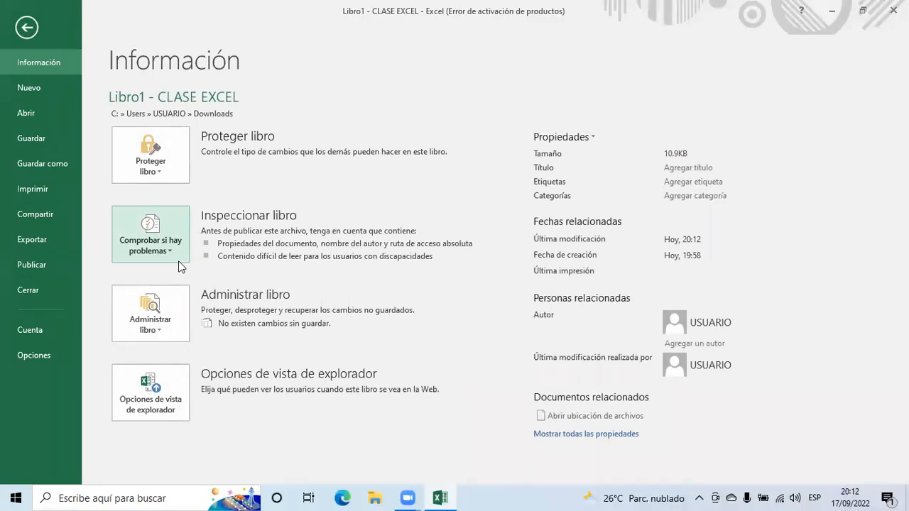
- Start saving the workbook as a copy and browse to Disco local (E:) as the location
left_click(41, 167)
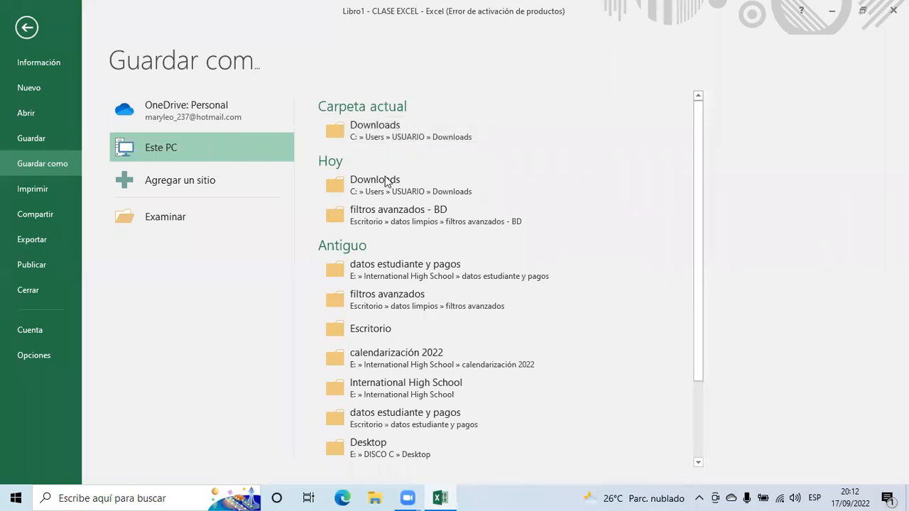
left_click(175, 219)
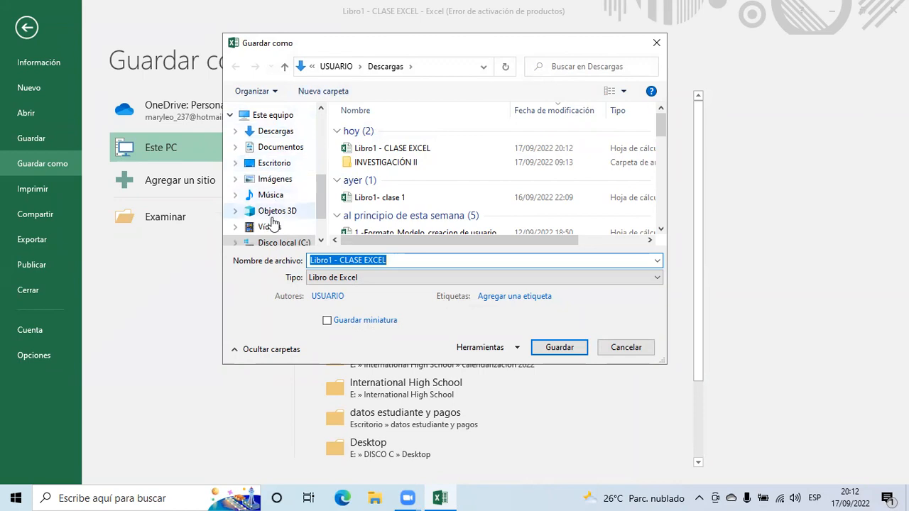
mouse_move(325, 202)
left_mouse_down()
mouse_move(321, 134)
mouse_move(321, 207)
left_mouse_up()
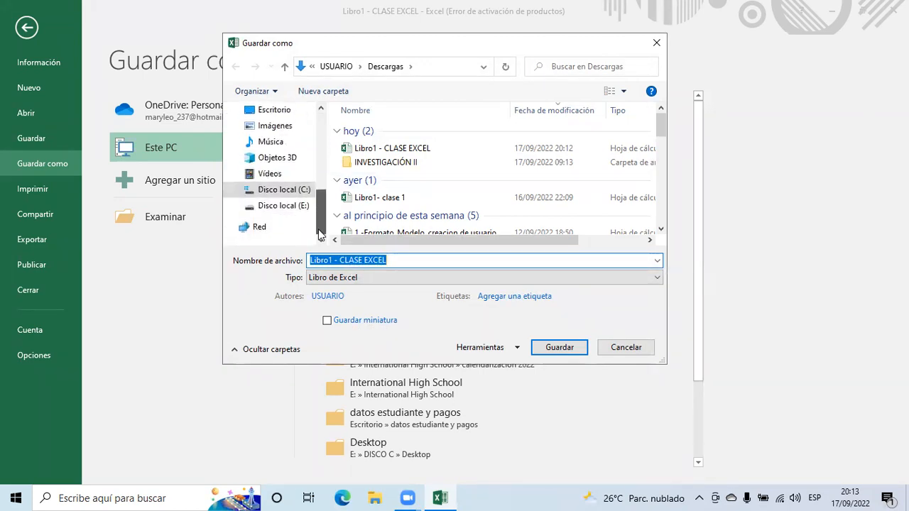
left_click(284, 191)
left_click(286, 210)
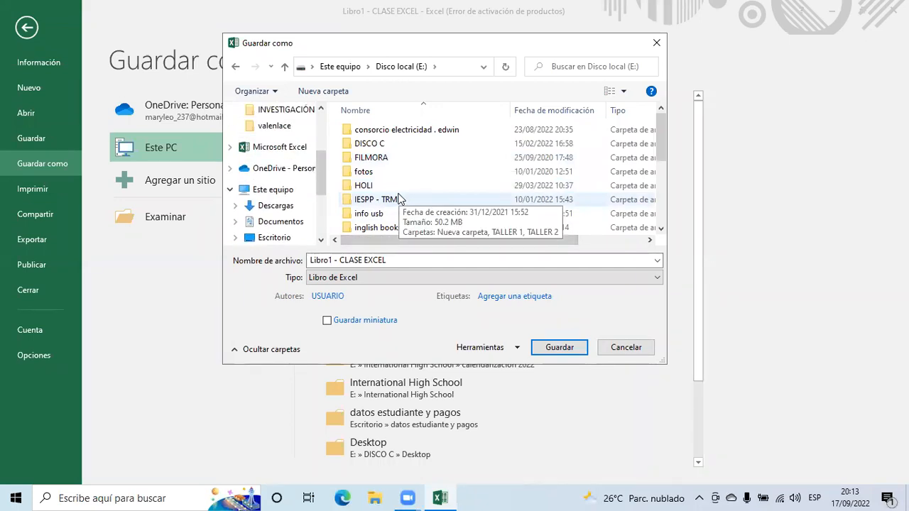
left_click_drag(662, 138, 662, 199)
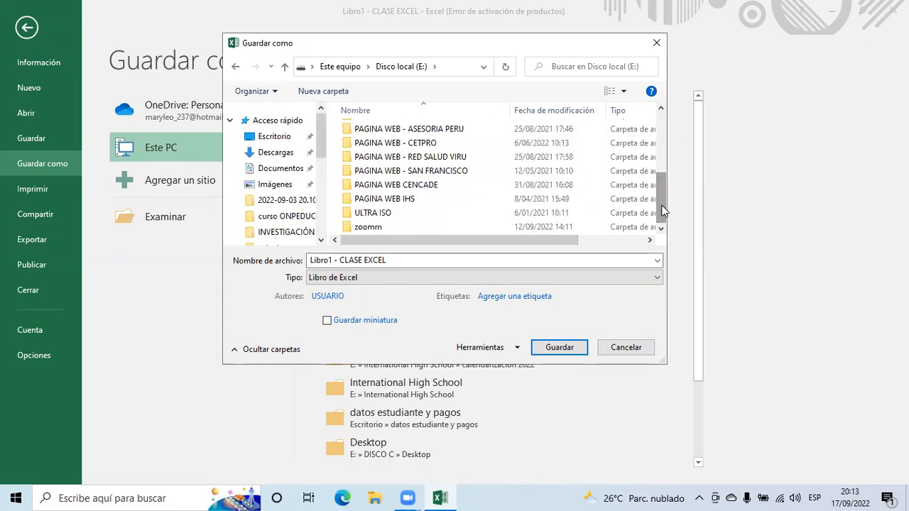
- Create a folder named CLASE EXCEL on Disco local (E:), open it, and cancel the save
left_click(313, 93)
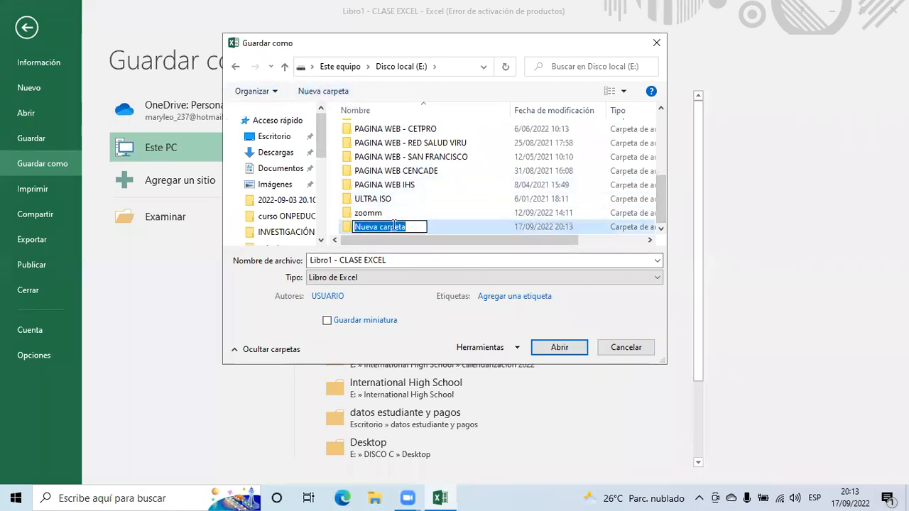
type("CL")
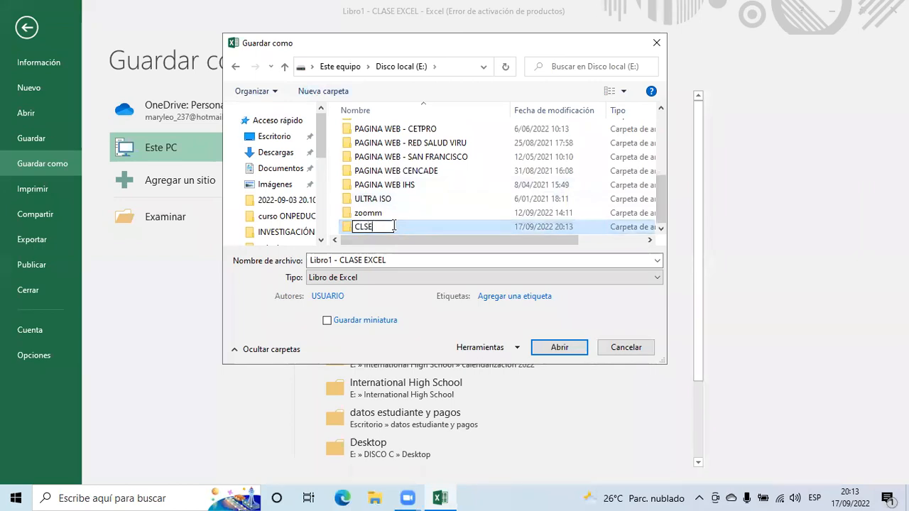
type("ASE EXCEL")
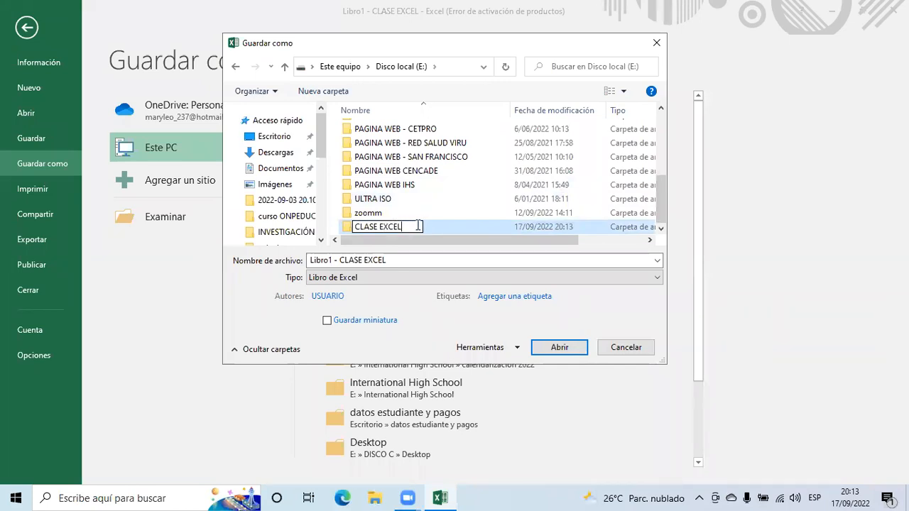
key("Return")
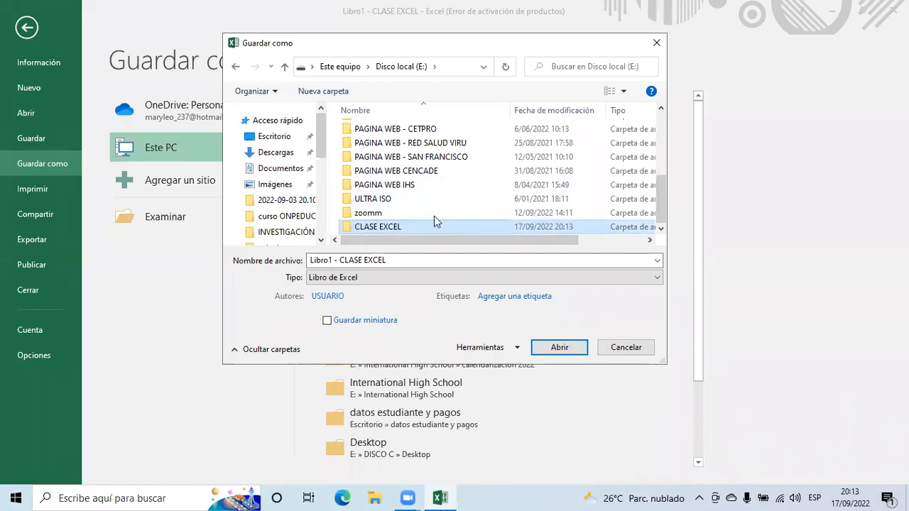
double_click(396, 228)
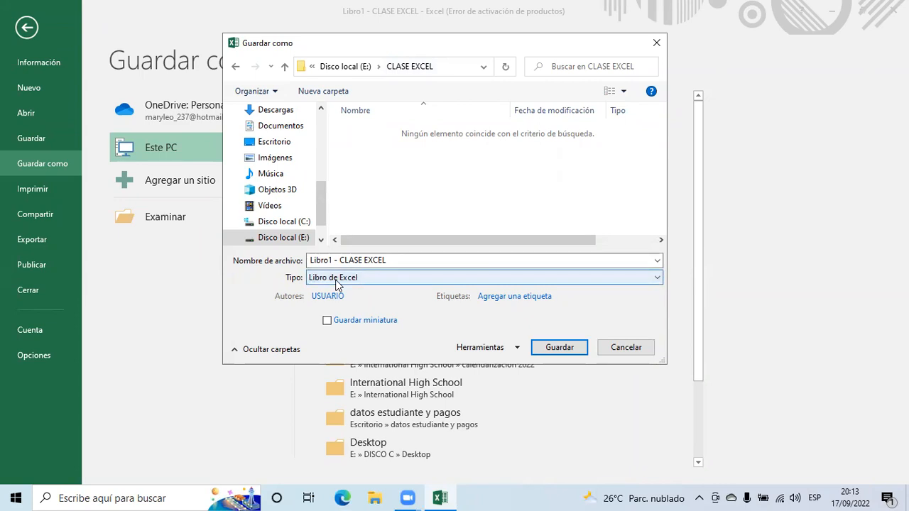
left_click(625, 348)
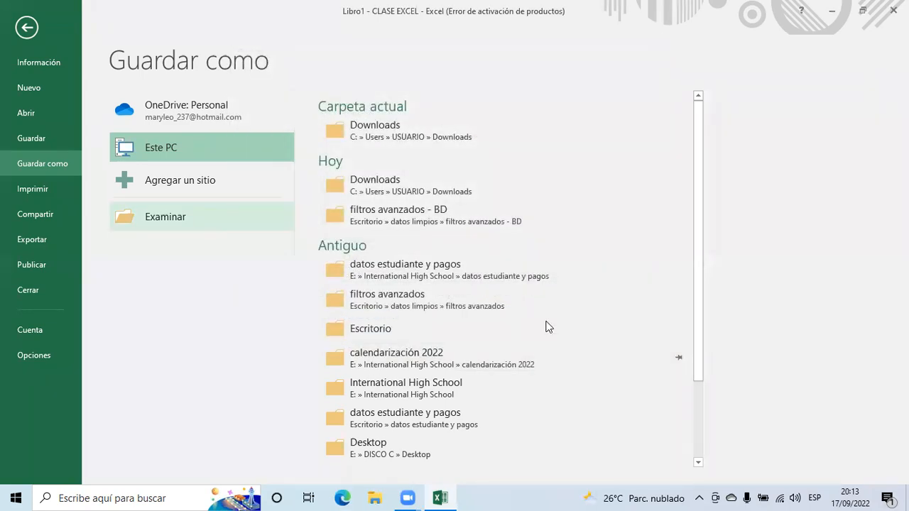
- Open the workbook's print settings and examine the list of available printers
left_click(33, 191)
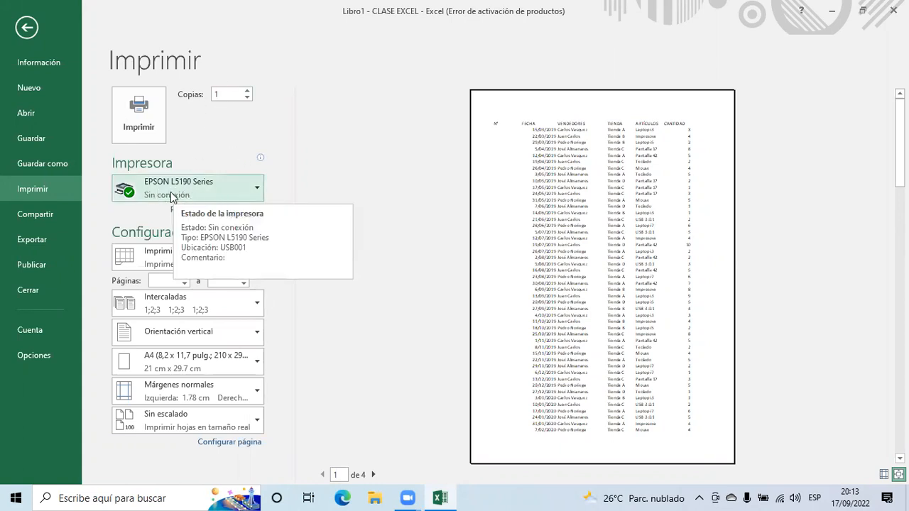
left_click(203, 187)
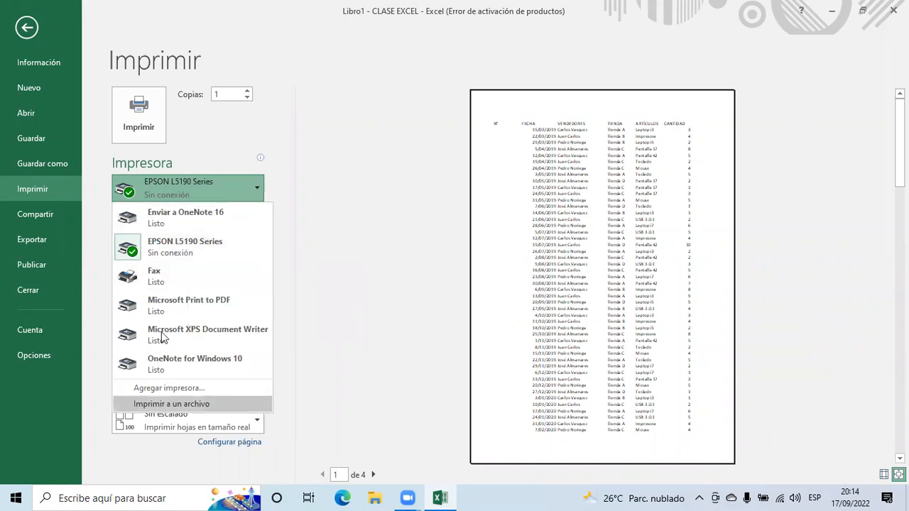
left_click(171, 184)
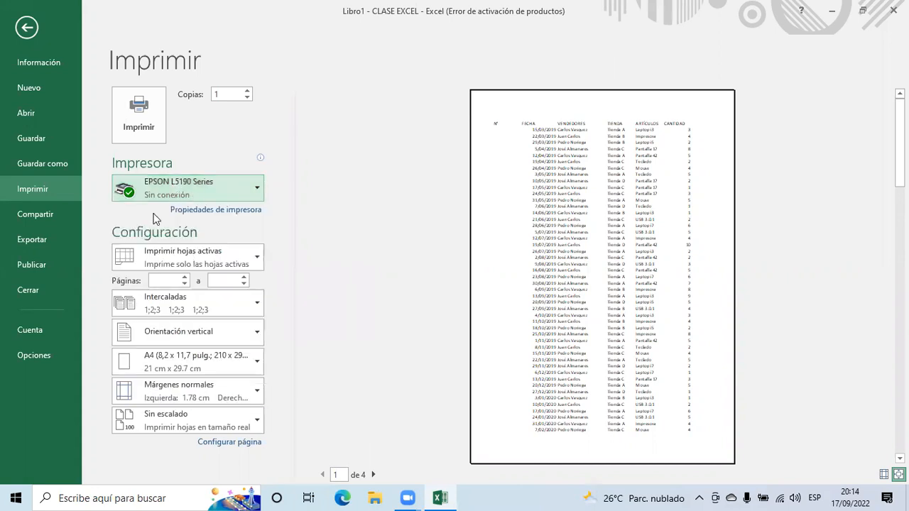
- Enter a print range of pages 5 to 50, and clear both page values
left_click(161, 280)
type("5")
left_click(224, 279)
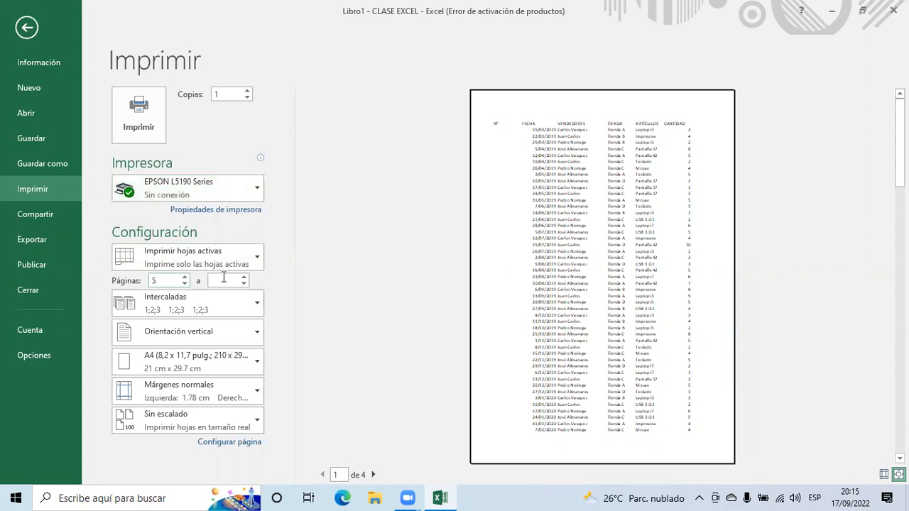
type("50")
key("BackSpace")
key("BackSpace")
left_click(166, 277)
key("BackSpace")
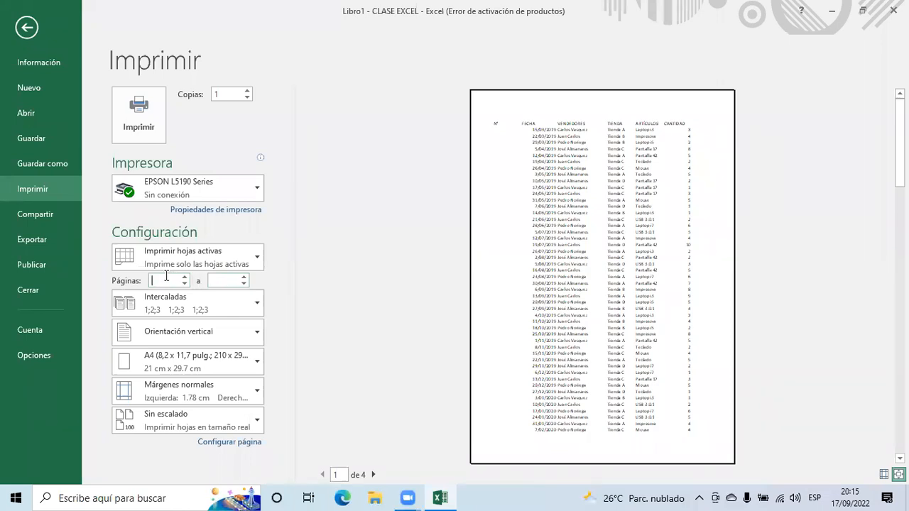
- Review the available page orientations, paper sizes and margin presets in the print settings
left_click(175, 338)
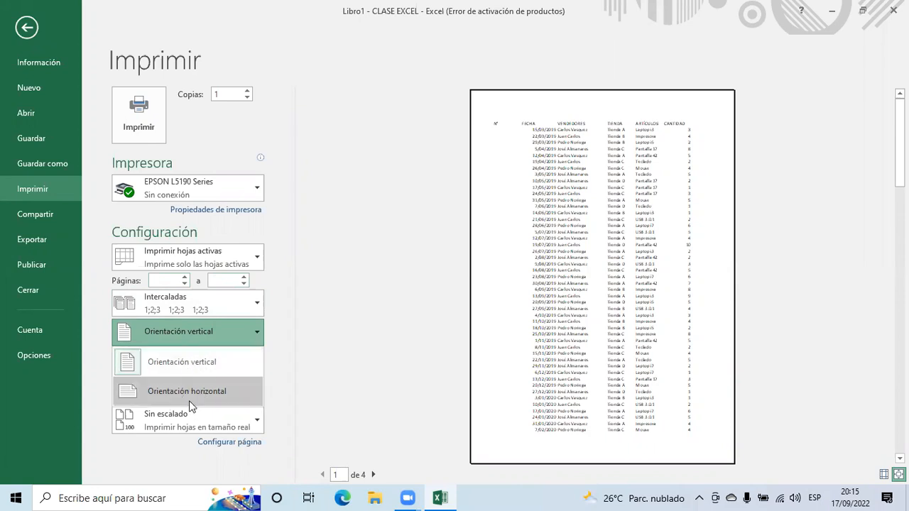
left_click(199, 331)
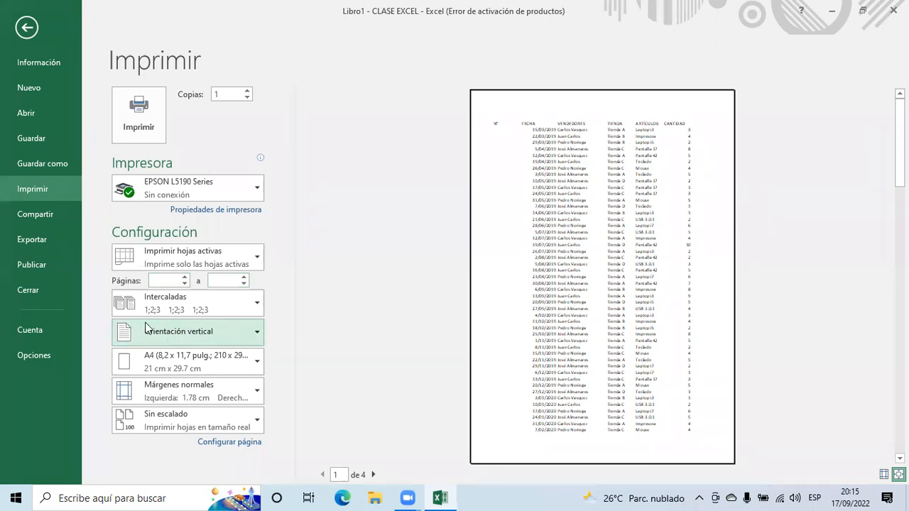
left_click(160, 360)
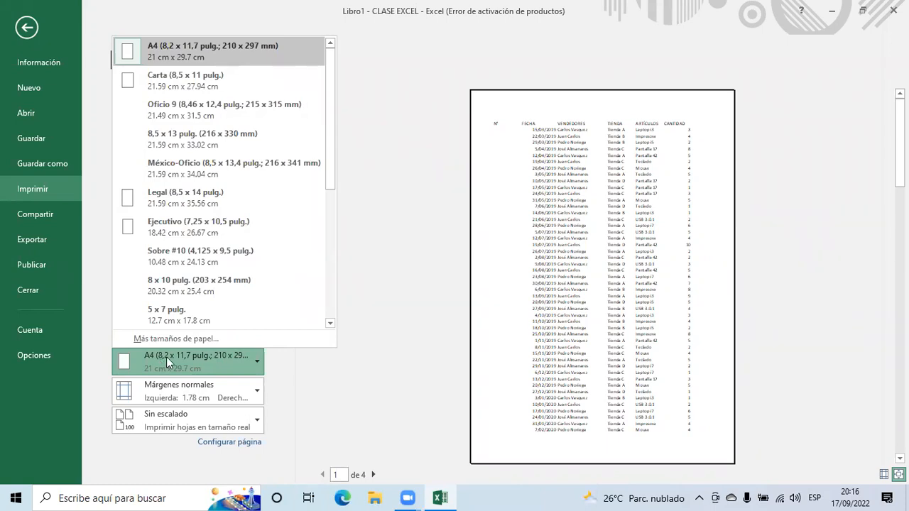
left_click(168, 357)
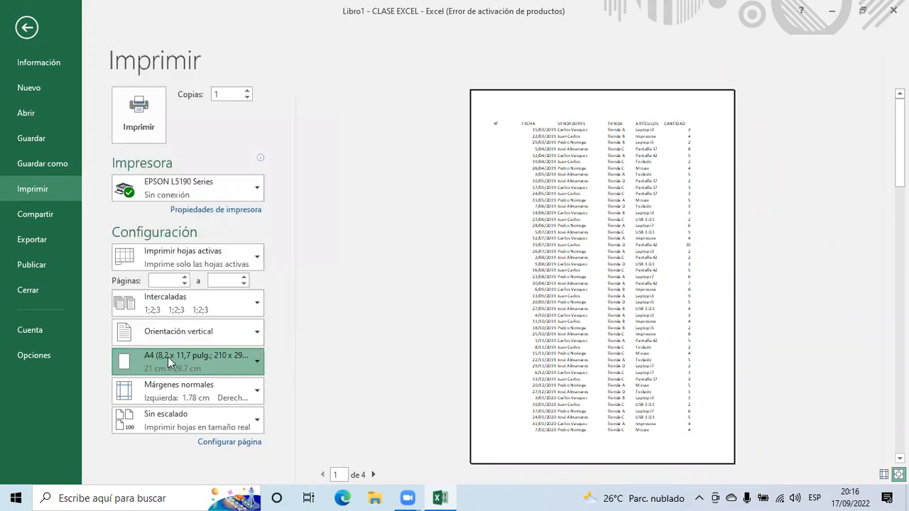
left_click(209, 395)
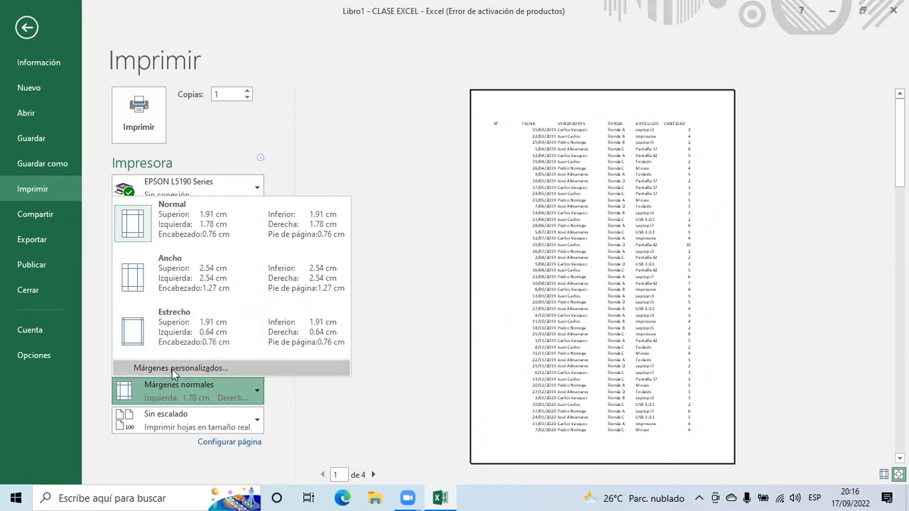
left_click(294, 402)
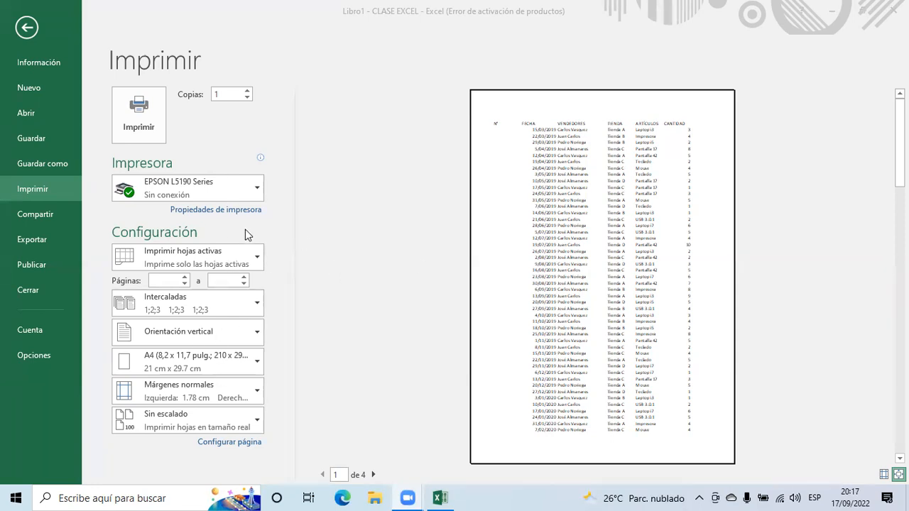
- Open the properties of the EPSON L5190 Series printer and examine the print quality options
left_click(209, 216)
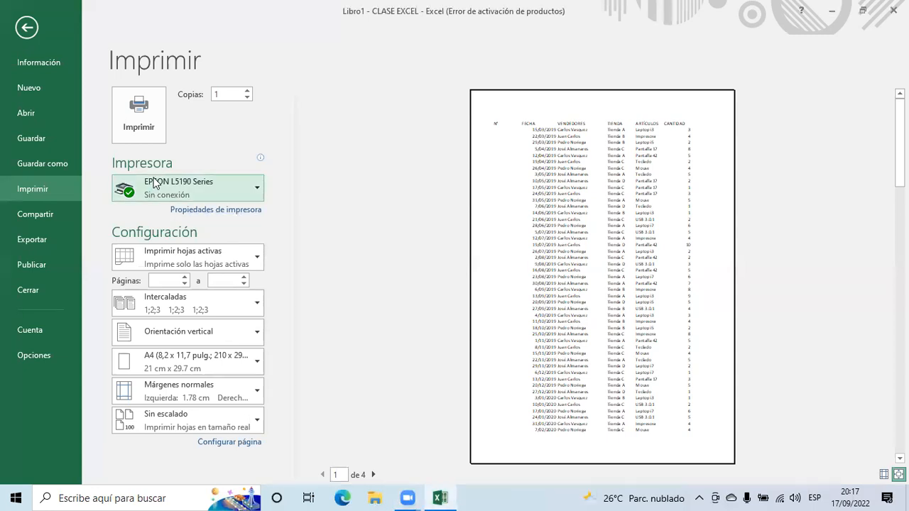
mouse_move(172, 188)
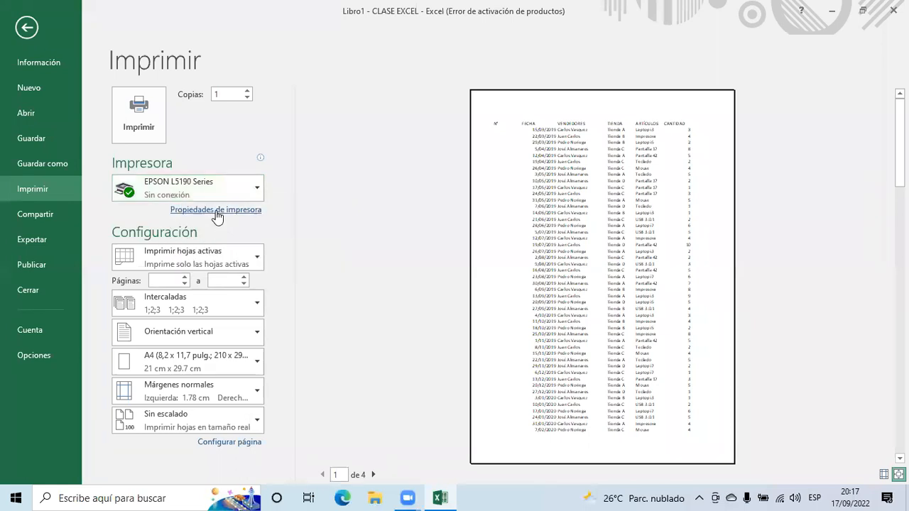
left_click(217, 213)
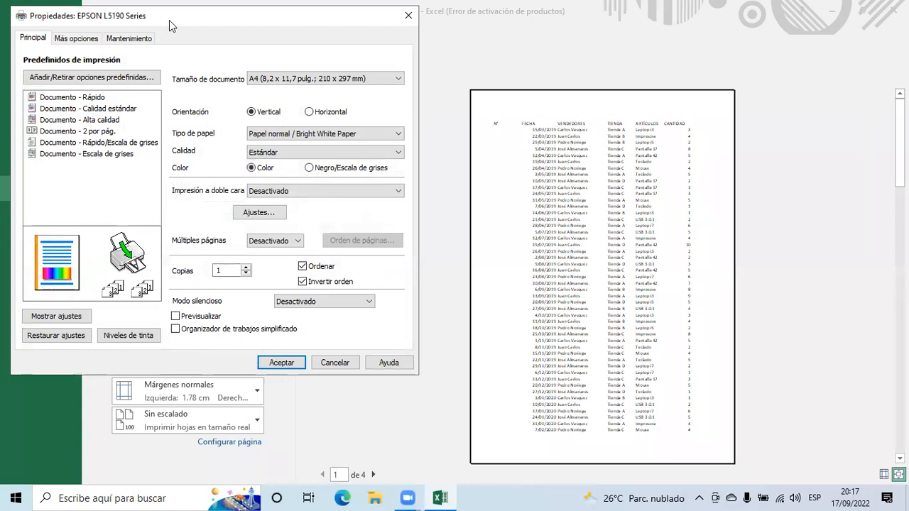
left_click_drag(169, 20, 431, 73)
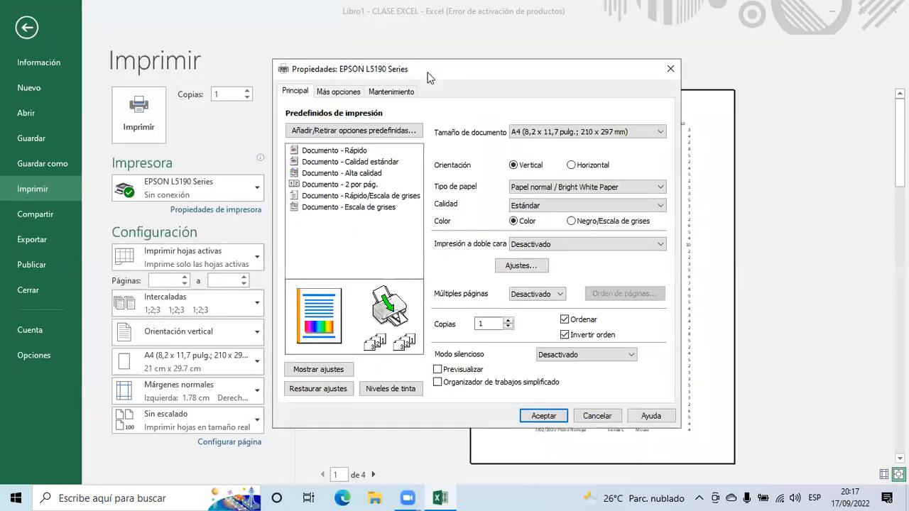
left_click(537, 207)
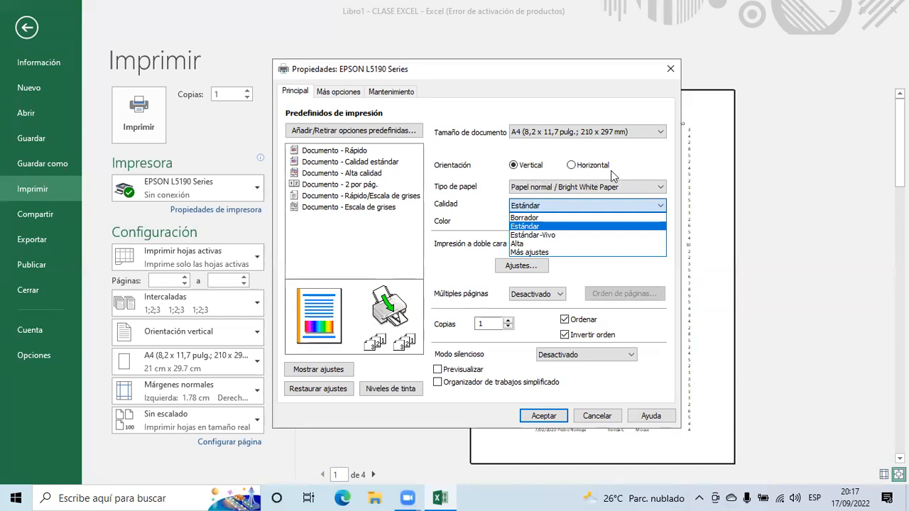
left_click(494, 216)
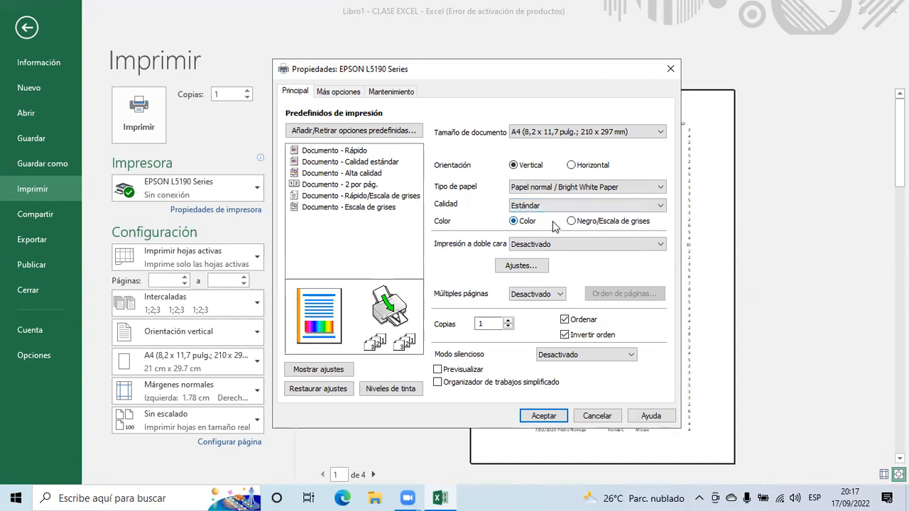
left_click(538, 208)
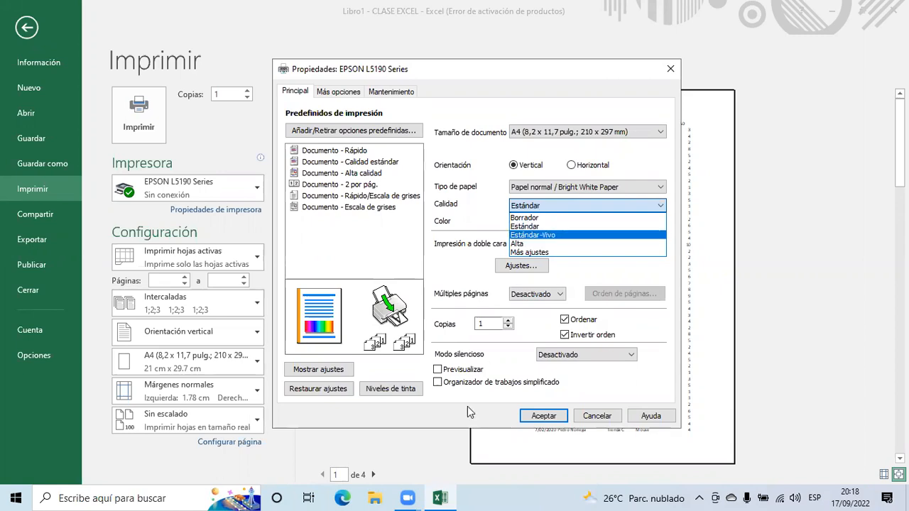
left_click(298, 493)
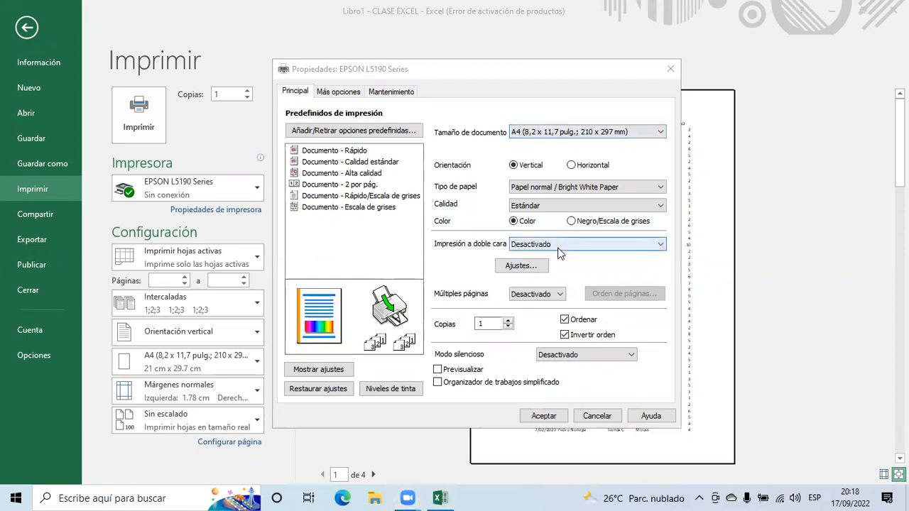
- Try the Borrador print quality, restore it to Estándar, and review the other quality options
left_click(528, 206)
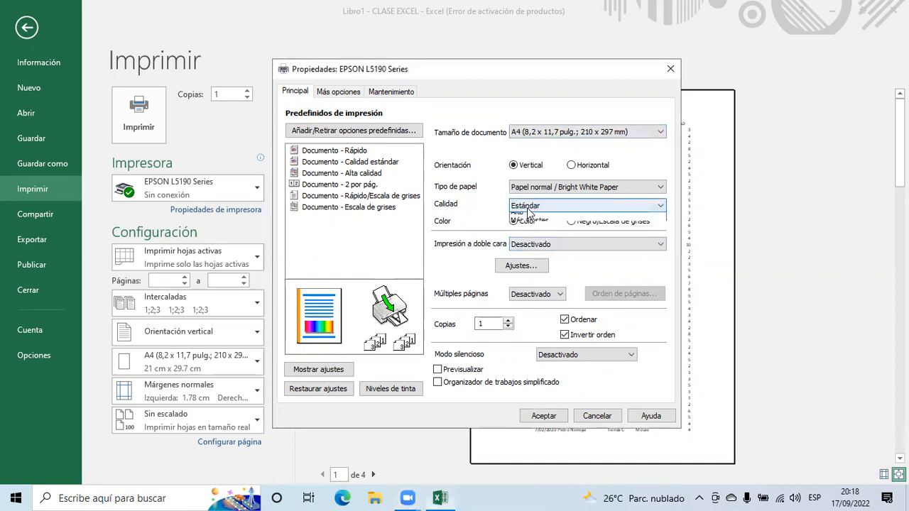
left_click(528, 217)
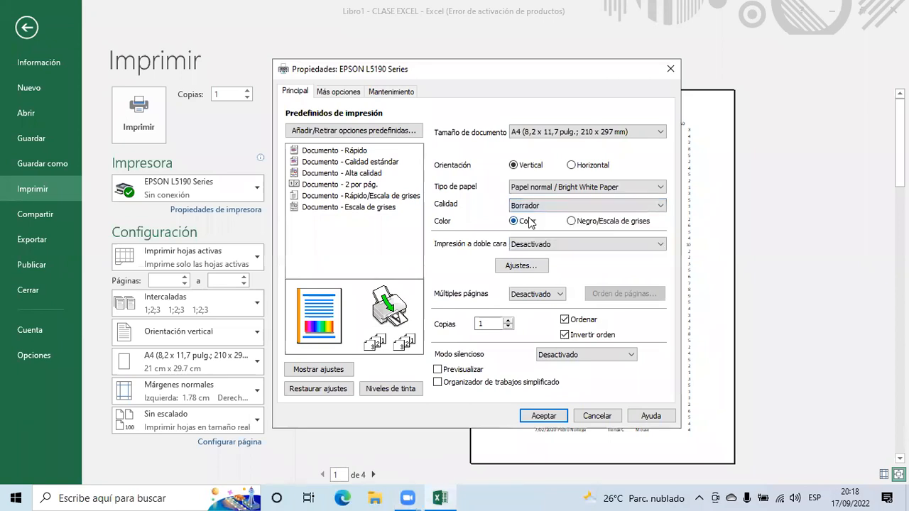
left_click(530, 205)
left_click(529, 227)
left_click(535, 206)
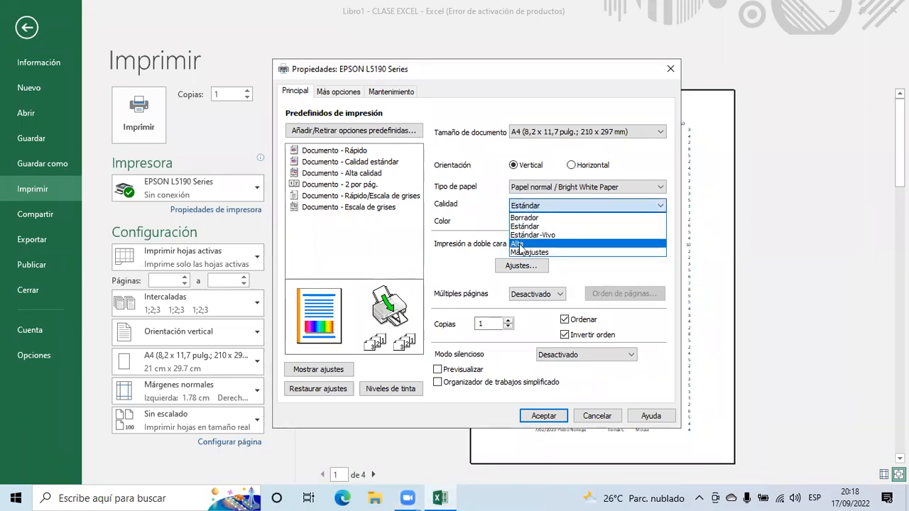
left_click(533, 208)
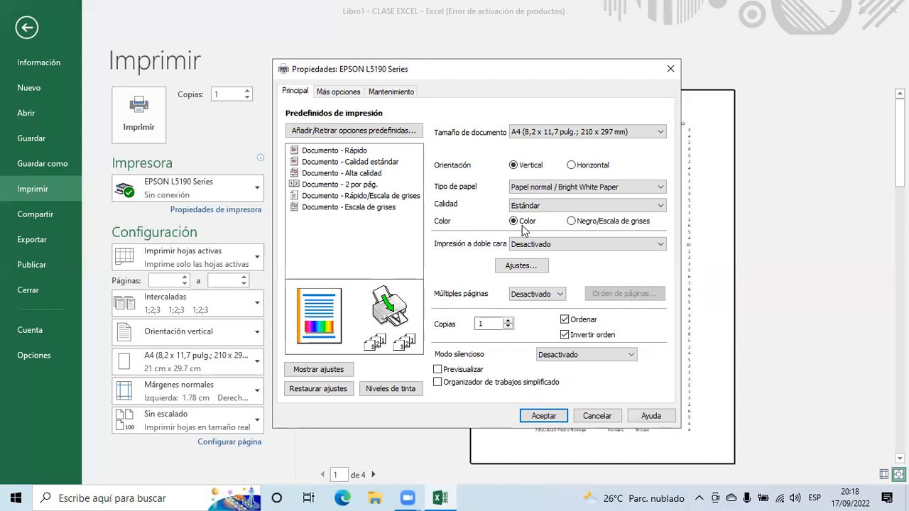
- Set the print color to Negro/Escala de grises, switch it back to Color, and cancel the printer properties
left_click(574, 221)
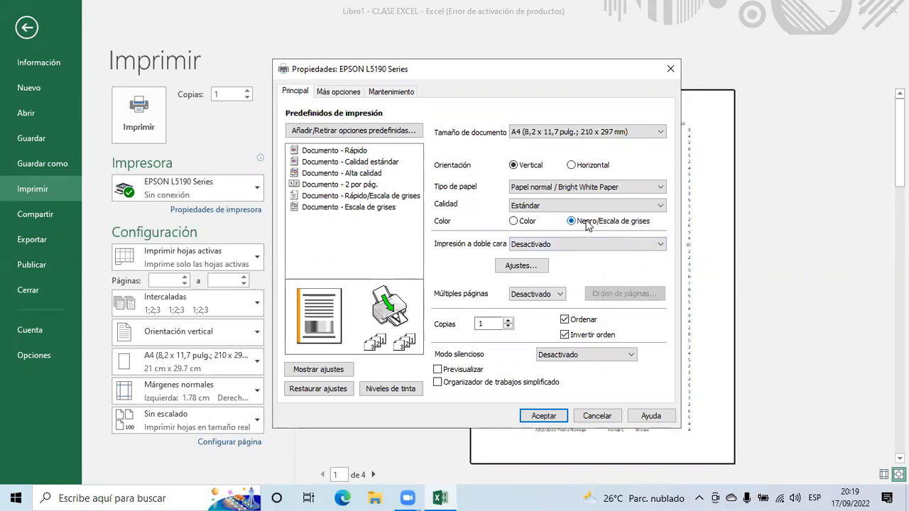
left_click(514, 226)
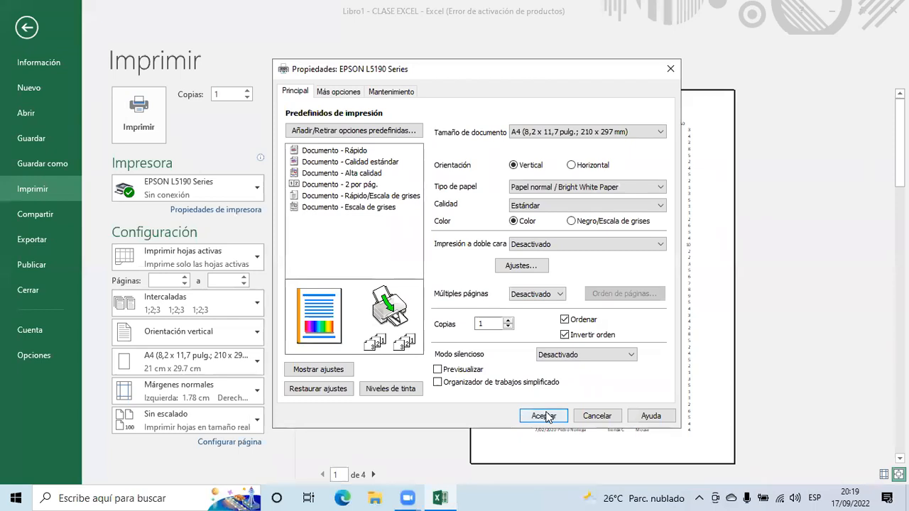
left_click(600, 412)
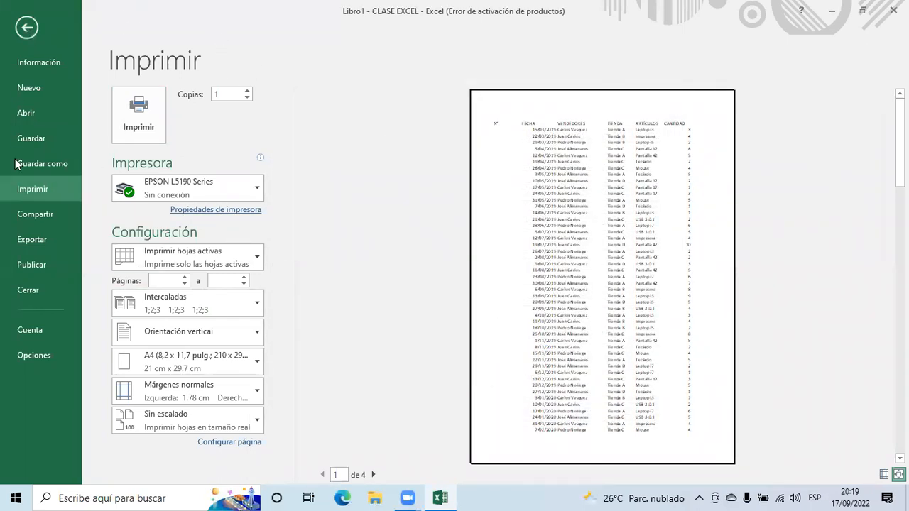
- View the sharing options, start exporting the workbook as a PDF named Libro1 - CLASE EXCEL, and cancel the export
left_click(42, 219)
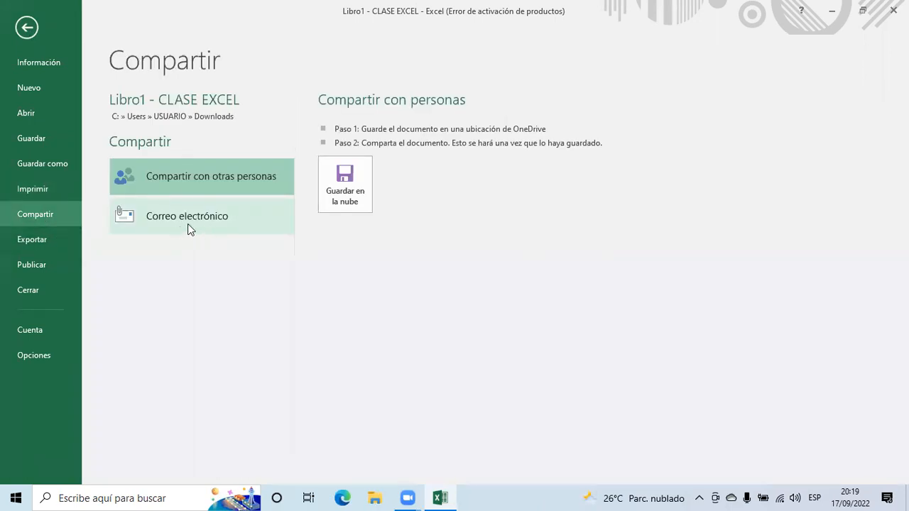
left_click(33, 240)
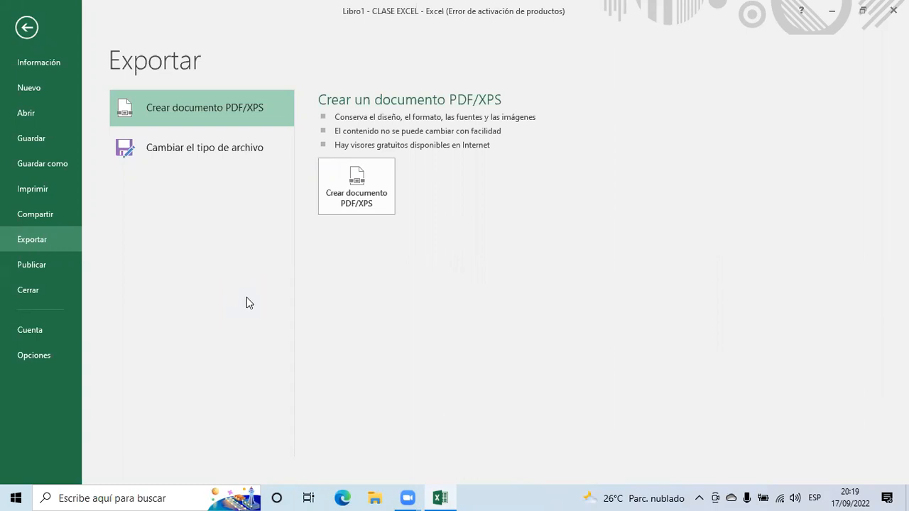
left_click(357, 190)
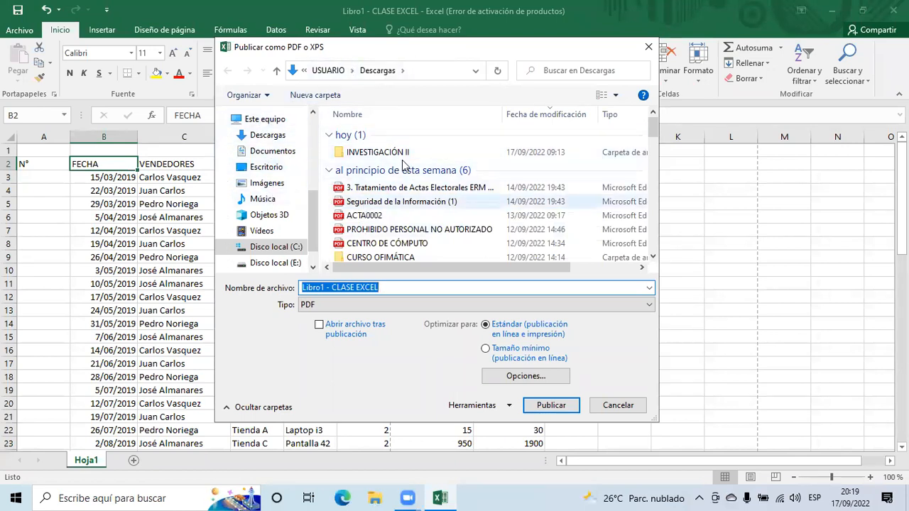
left_click(307, 306)
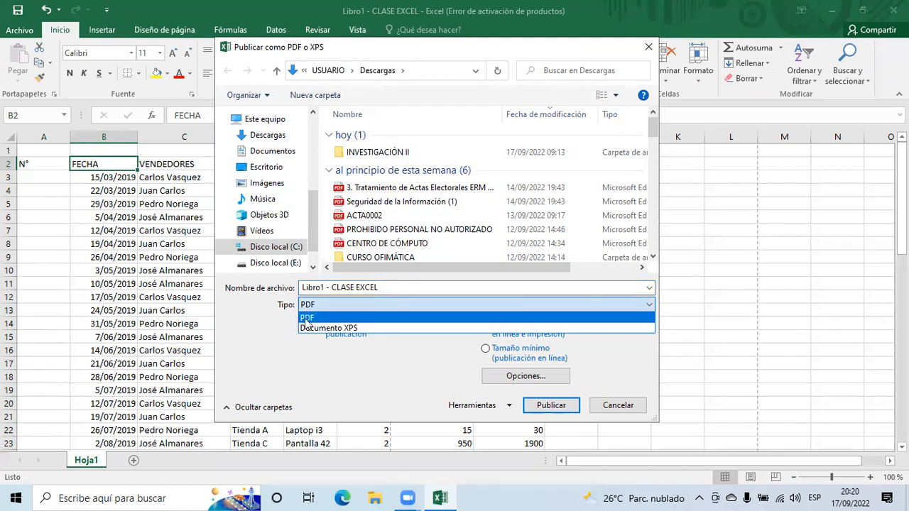
left_click(307, 319)
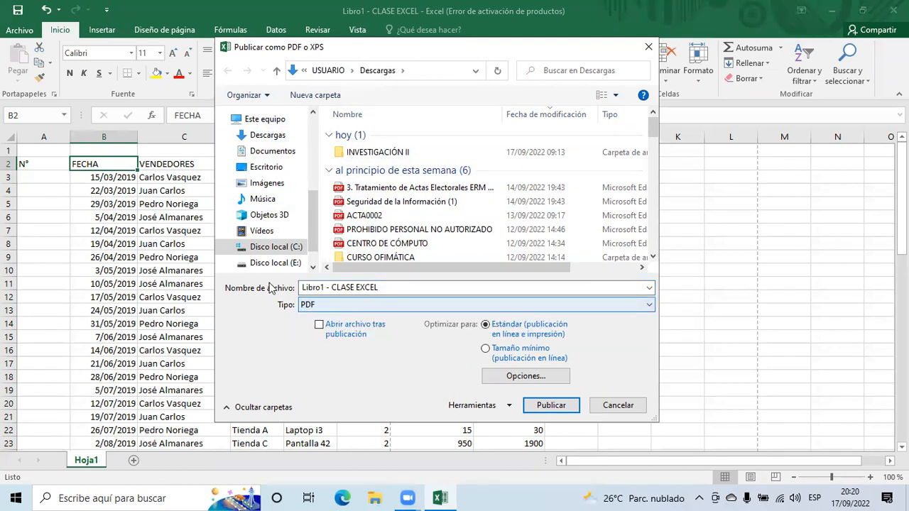
left_click(328, 288)
left_click(387, 289)
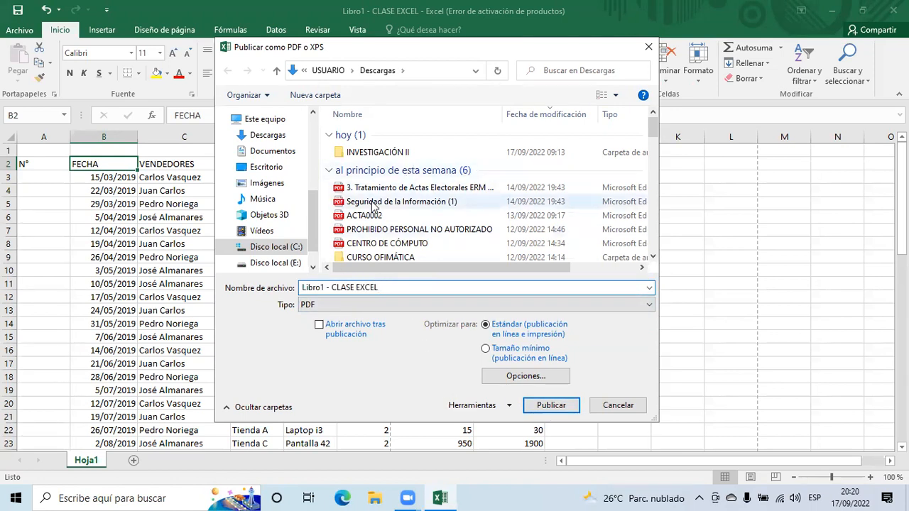
left_click(612, 405)
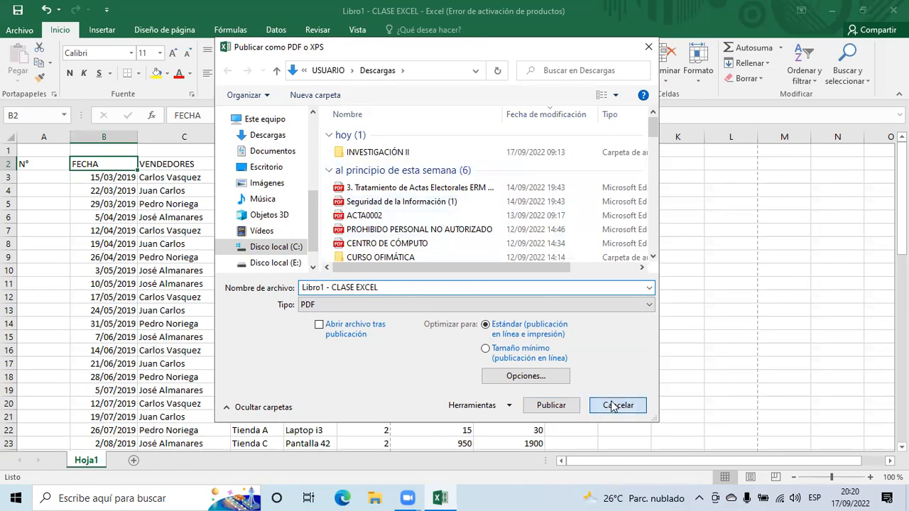
- Start saving a copy of the workbook in Descargas with PDF as the file type, and cancel the save
left_click(19, 29)
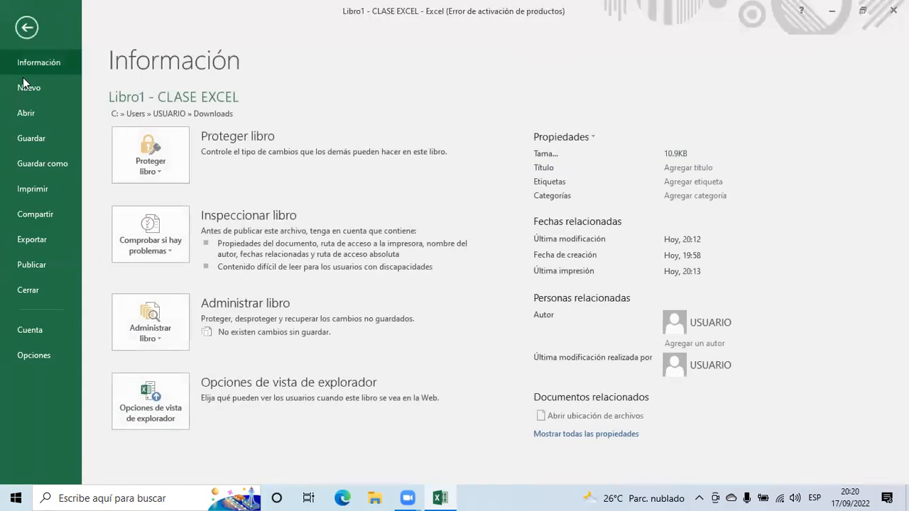
left_click(42, 163)
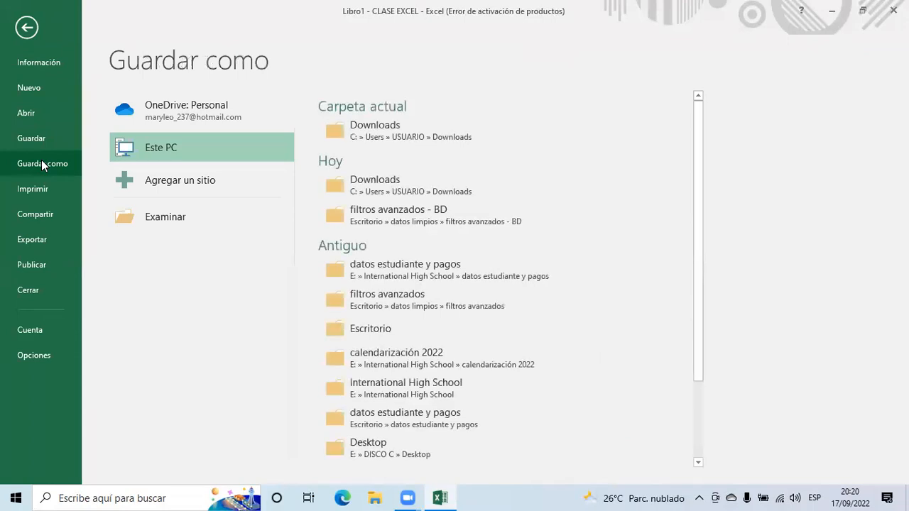
left_click(198, 216)
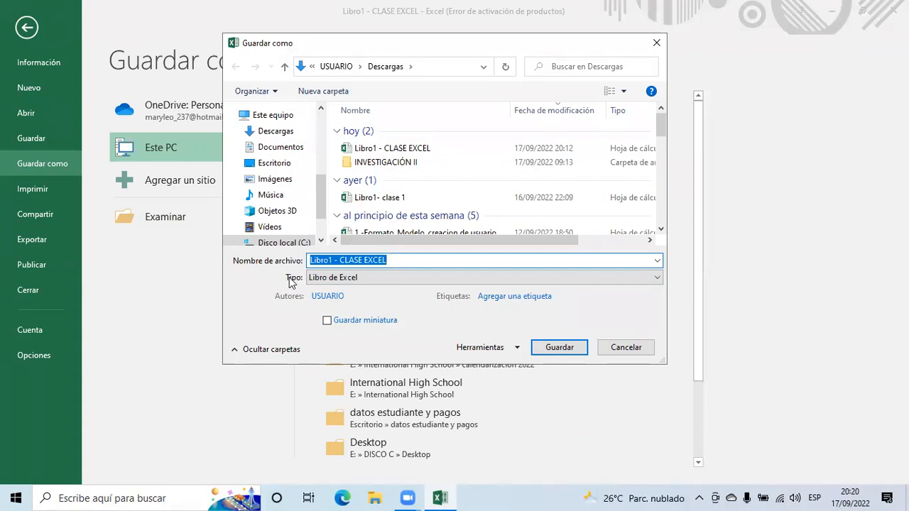
left_click(318, 279)
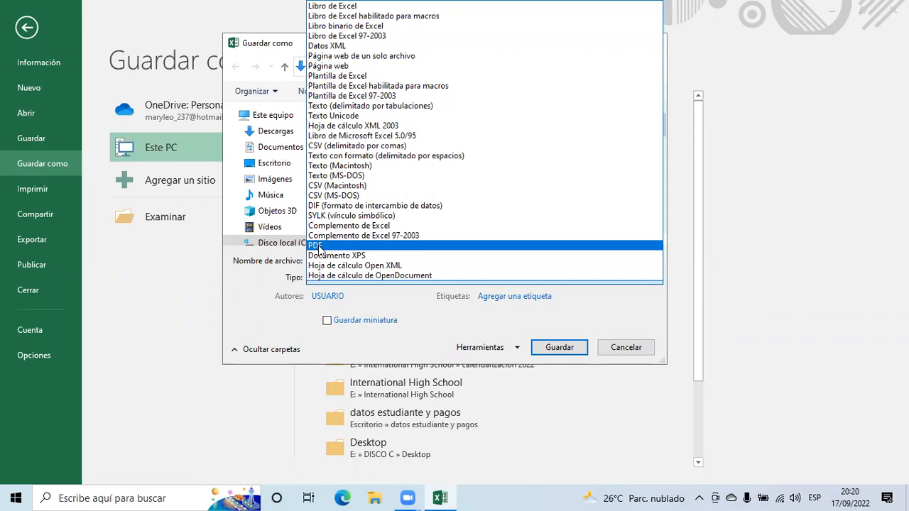
left_click(317, 246)
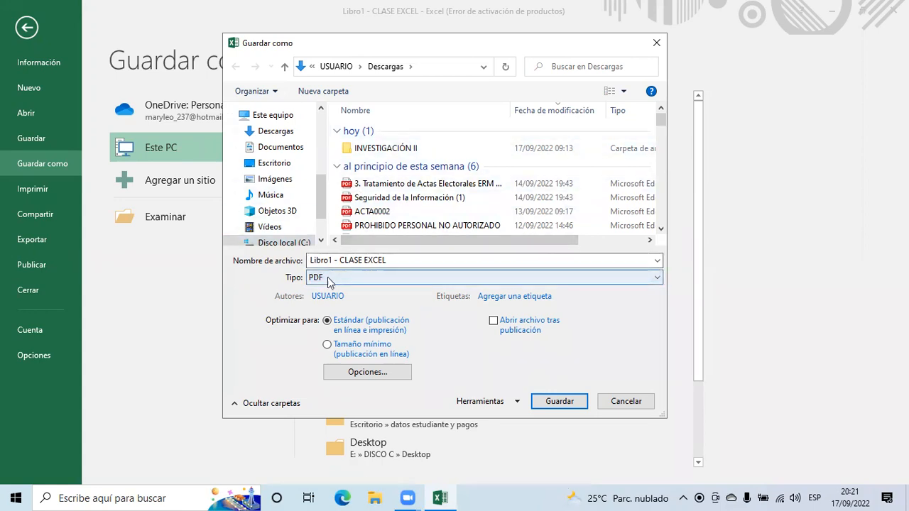
left_click(632, 409)
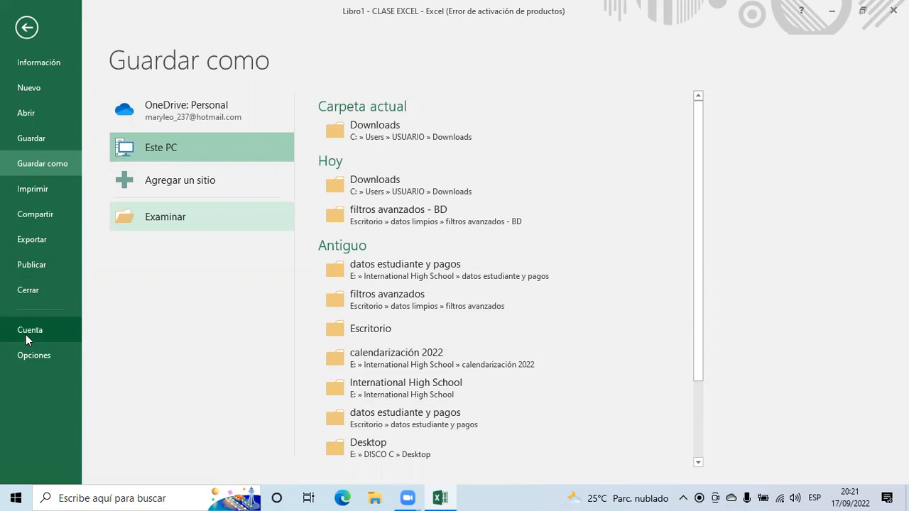
- Open Excel's general options, review the default font size, and set the Office theme to Gris oscuro
left_click(37, 355)
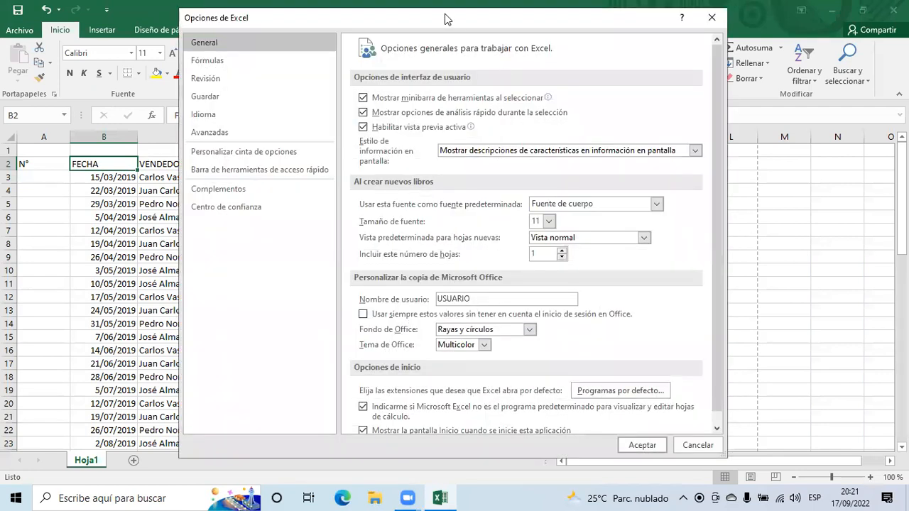
left_click_drag(450, 25, 458, 18)
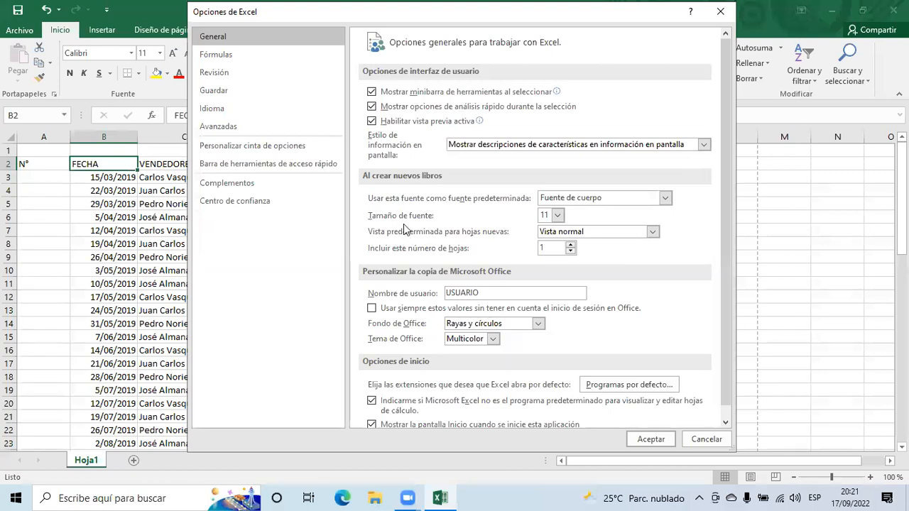
left_click(558, 215)
left_click(558, 216)
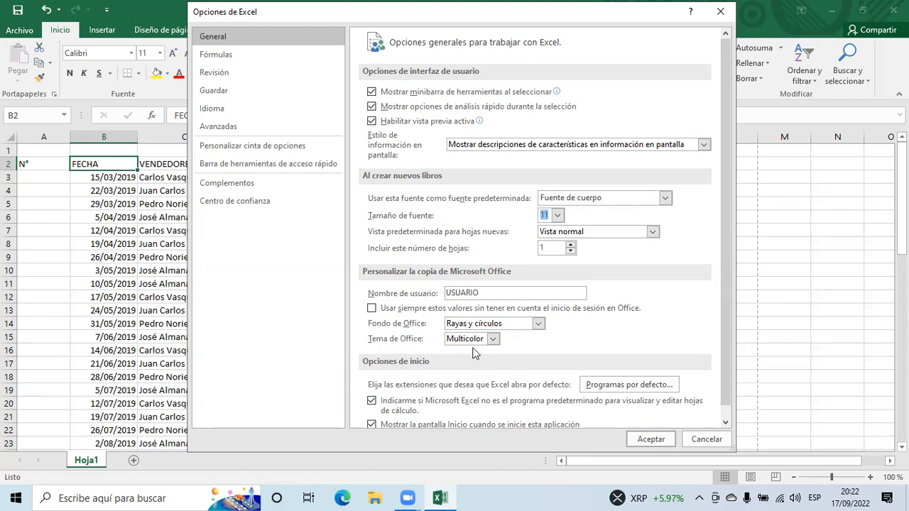
scroll(495, 341, "down", 1)
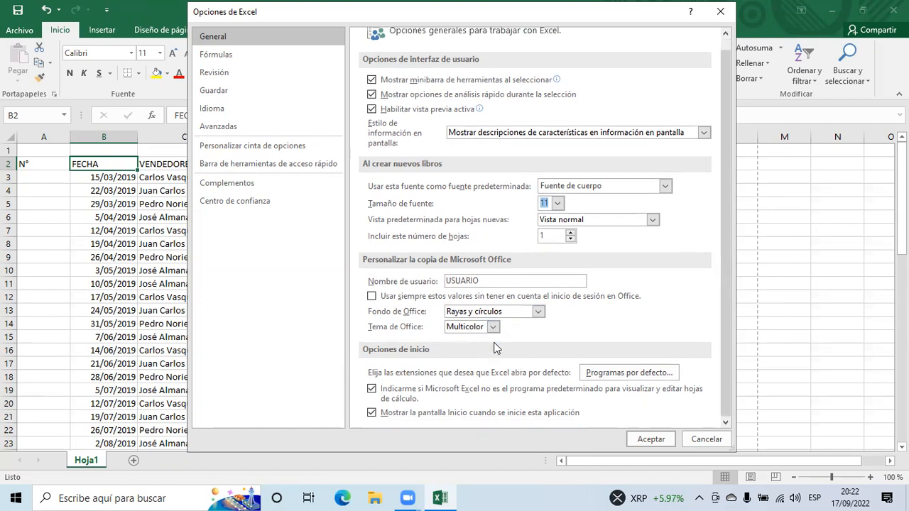
left_click(495, 328)
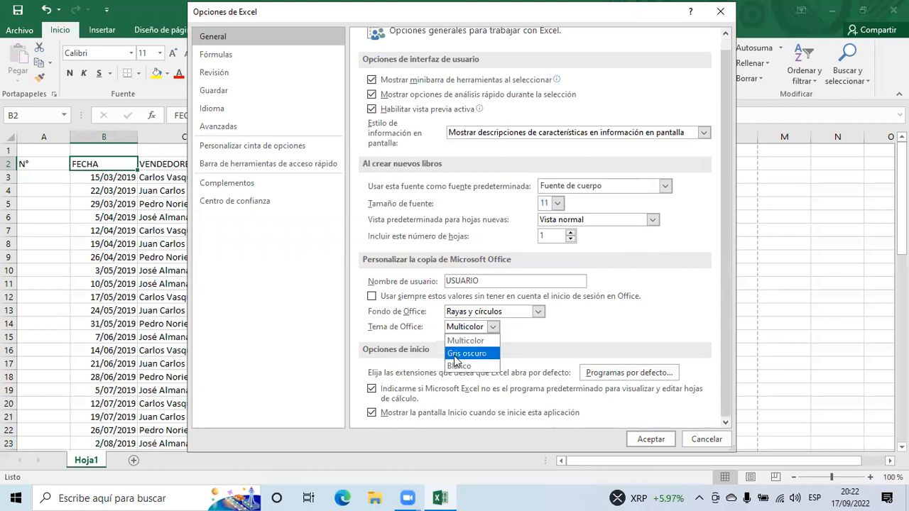
left_click(477, 353)
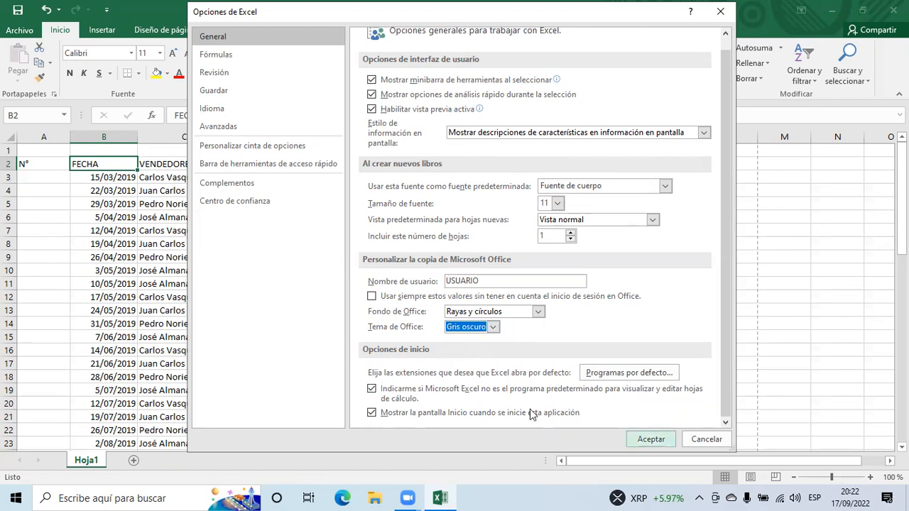
key("Return")
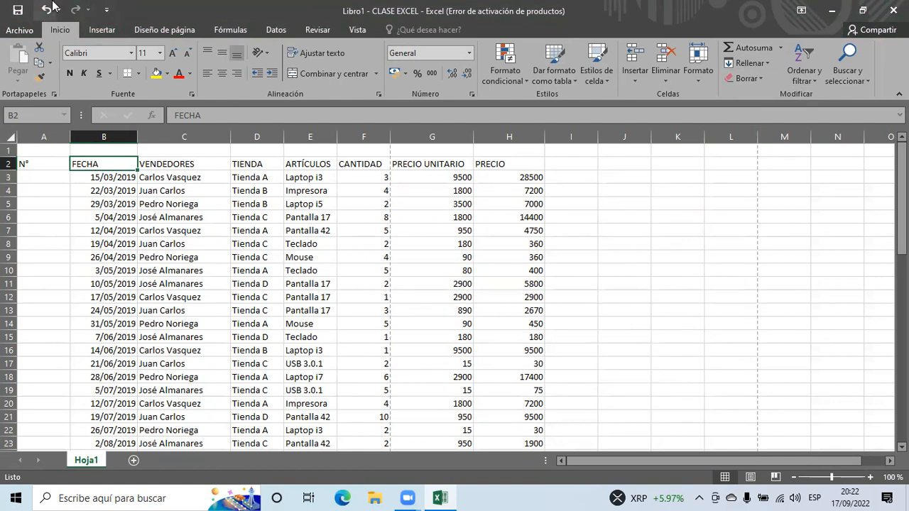
- Set the Office theme back to Multicolor in Excel's general options
left_click(19, 30)
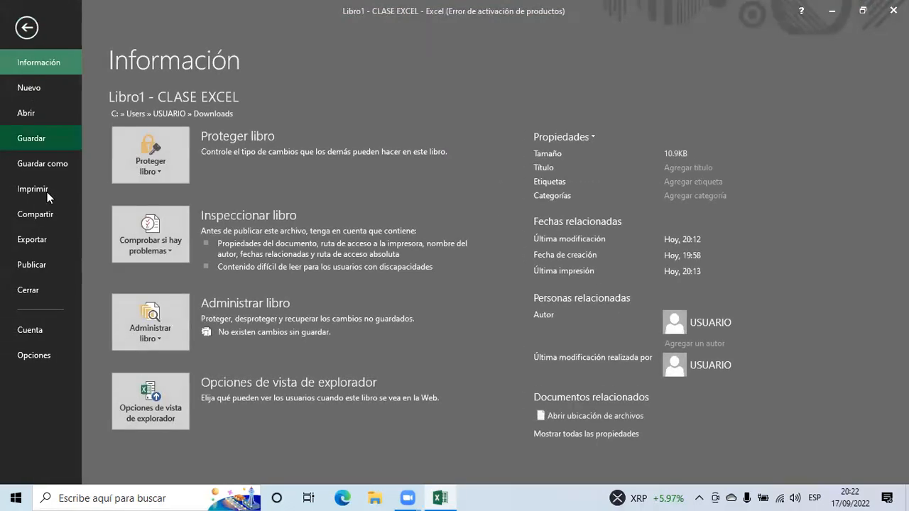
left_click(34, 354)
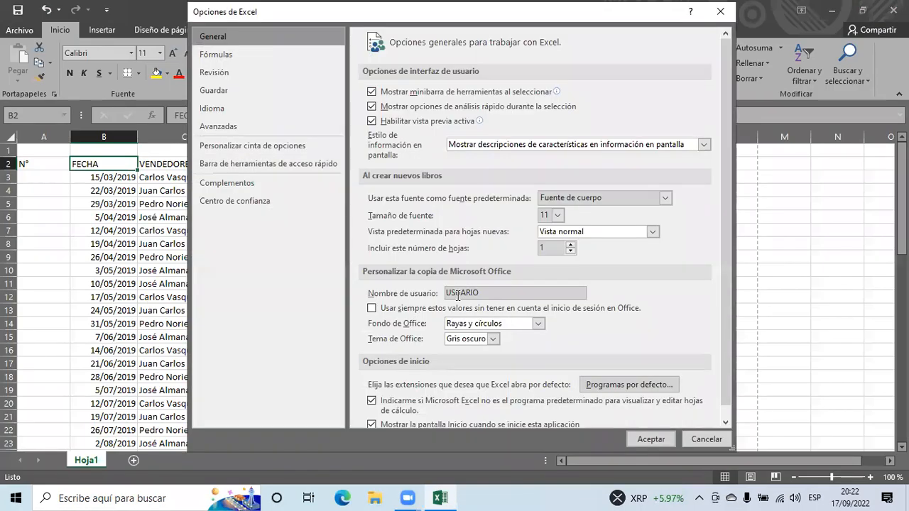
left_click(493, 339)
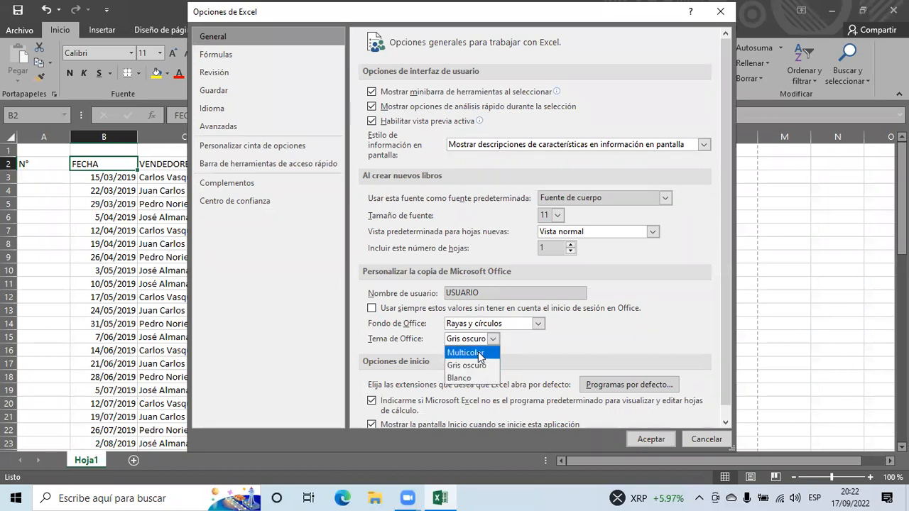
left_click(469, 352)
left_click(651, 439)
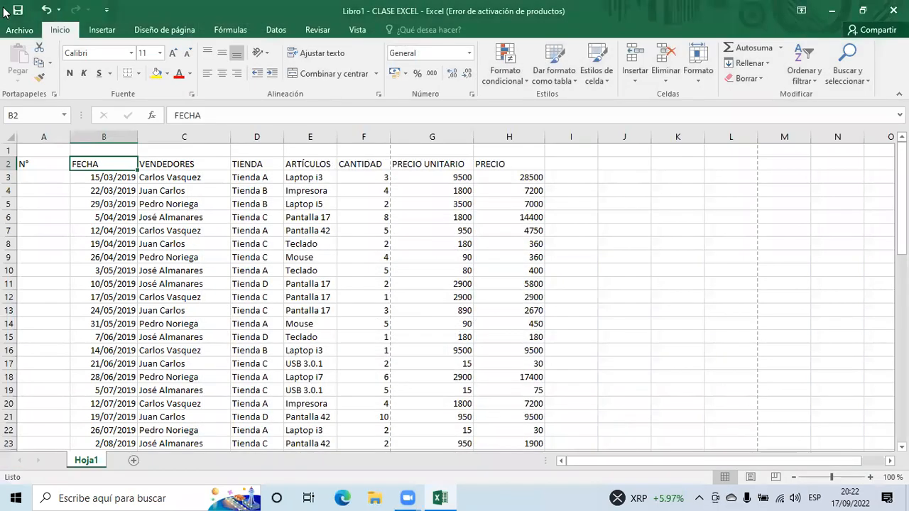
- Review the Fórmulas, Revisión, Guardar, Idioma and Avanzadas categories of the Excel options
left_click(20, 29)
left_click(26, 354)
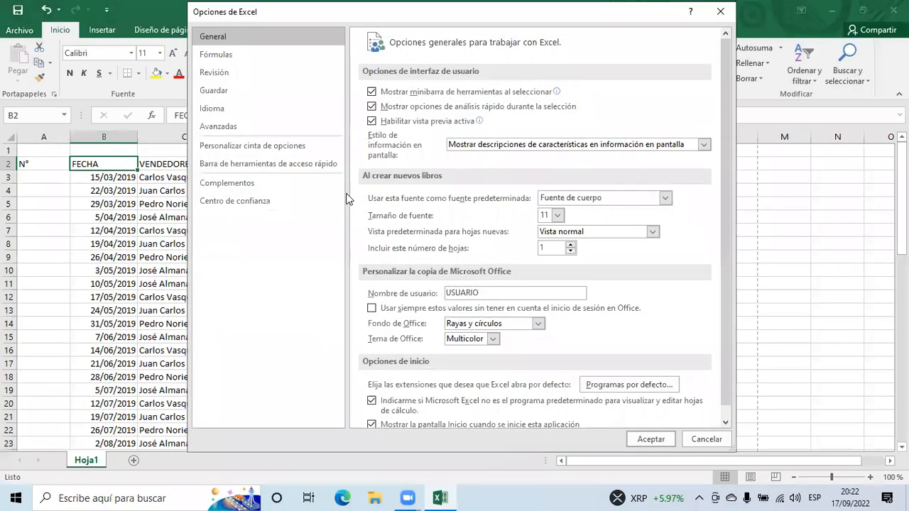
left_click(229, 60)
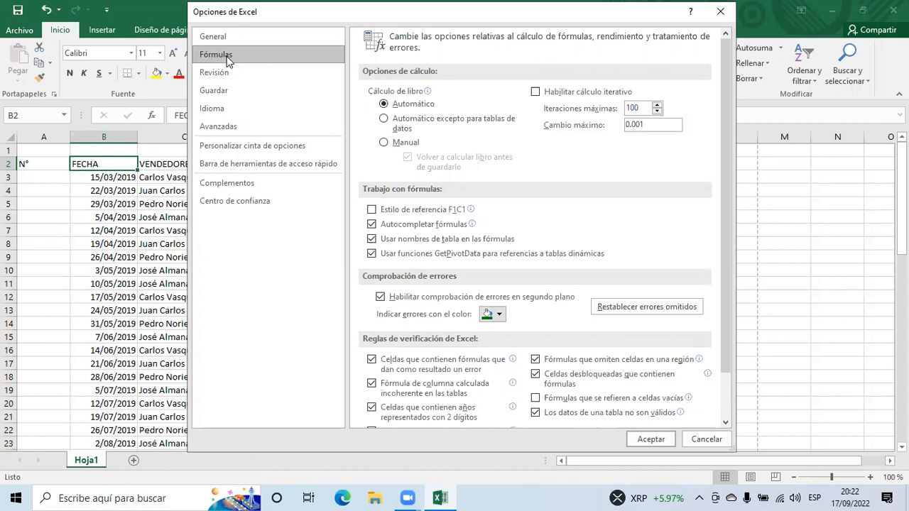
left_click(216, 74)
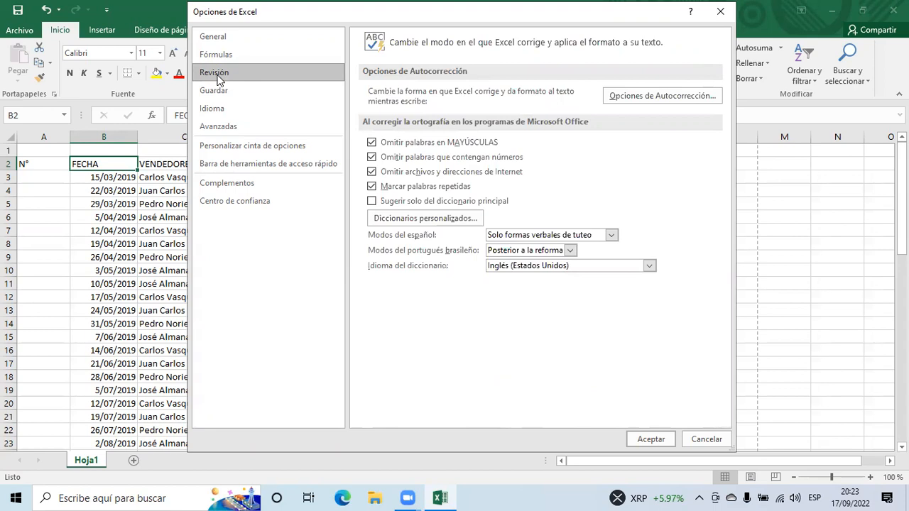
left_click(220, 97)
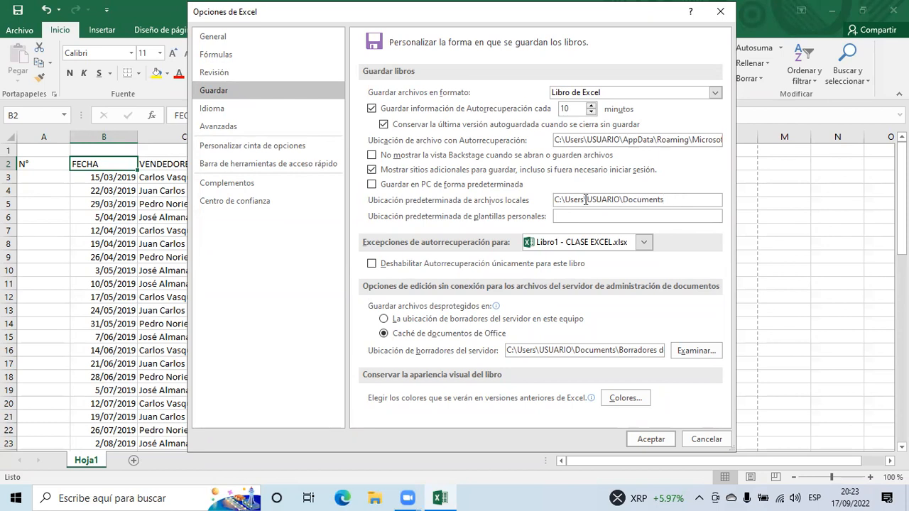
left_click(660, 199)
left_click(200, 114)
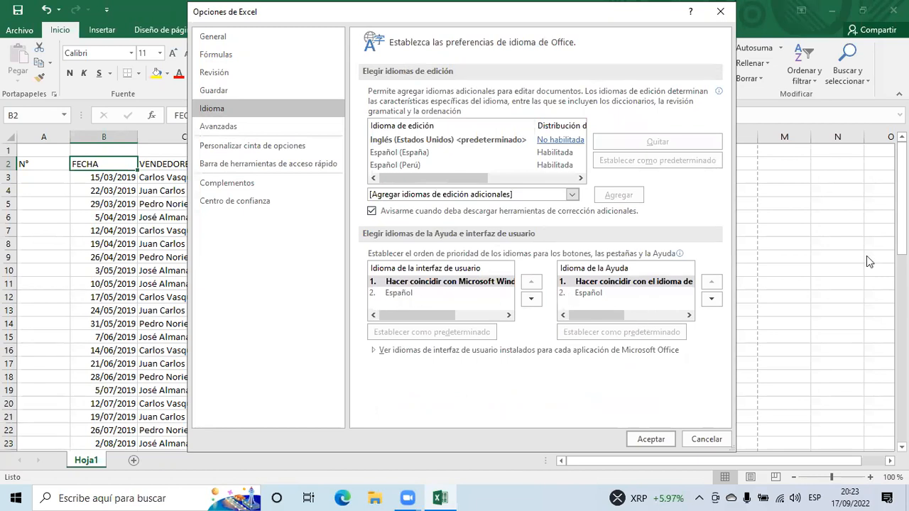
left_click(222, 126)
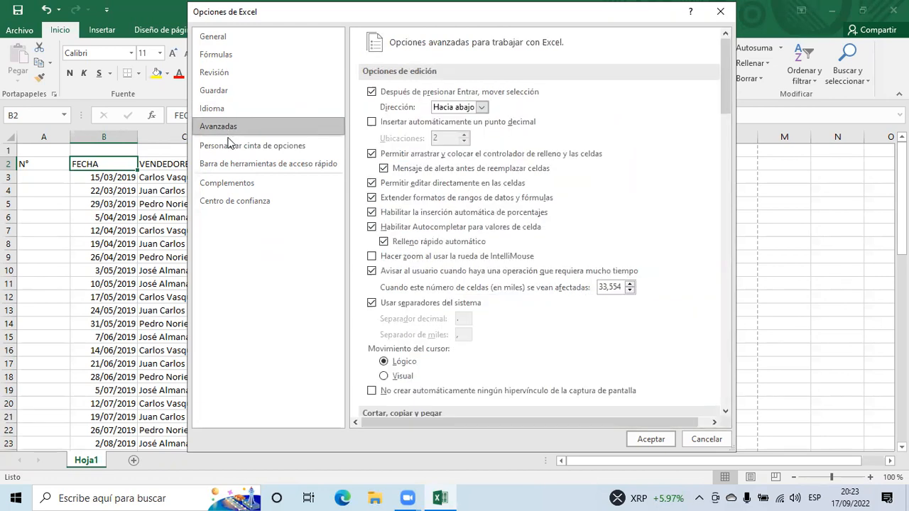
- Examine the ribbon customization options, including the groups under the Insertar tab, and close the Excel options without changes
left_click(230, 146)
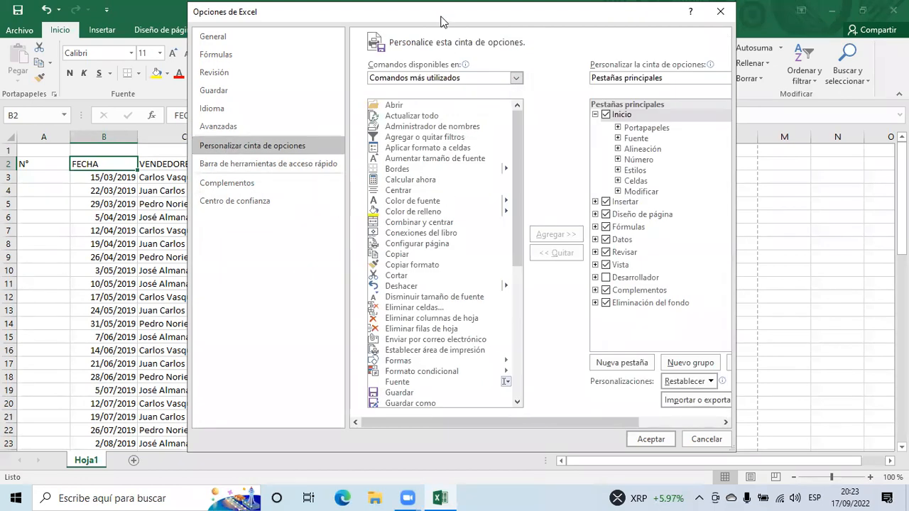
left_click_drag(440, 22, 442, 146)
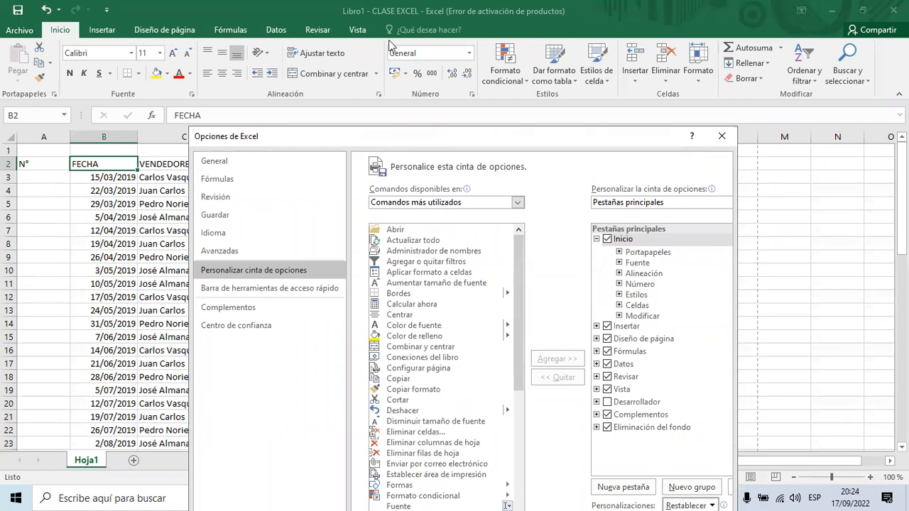
left_click_drag(401, 139, 383, 20)
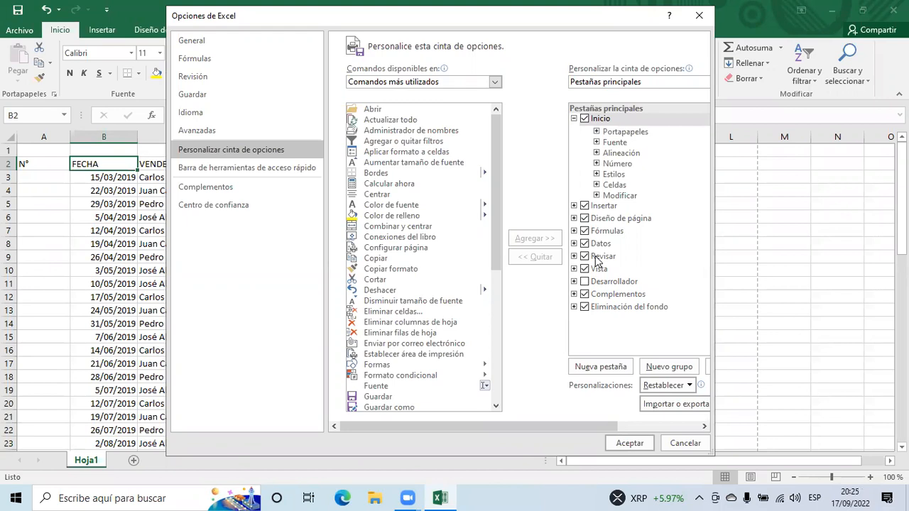
left_click(583, 206)
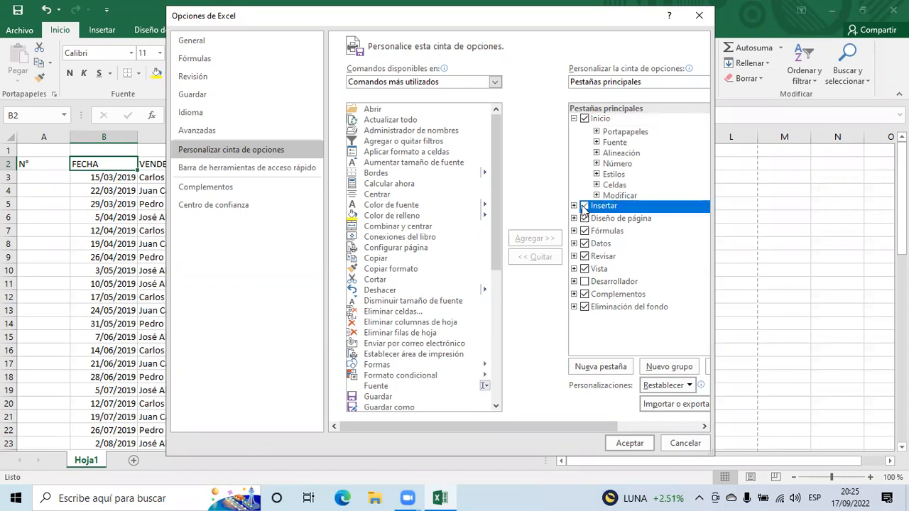
double_click(584, 207)
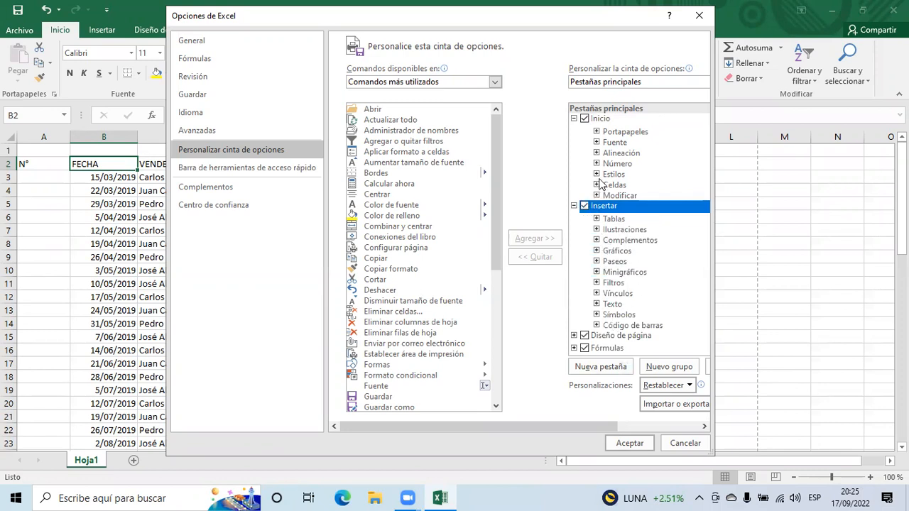
scroll(600, 314, "down", 2)
scroll(600, 317, "up", 2)
left_click(573, 206)
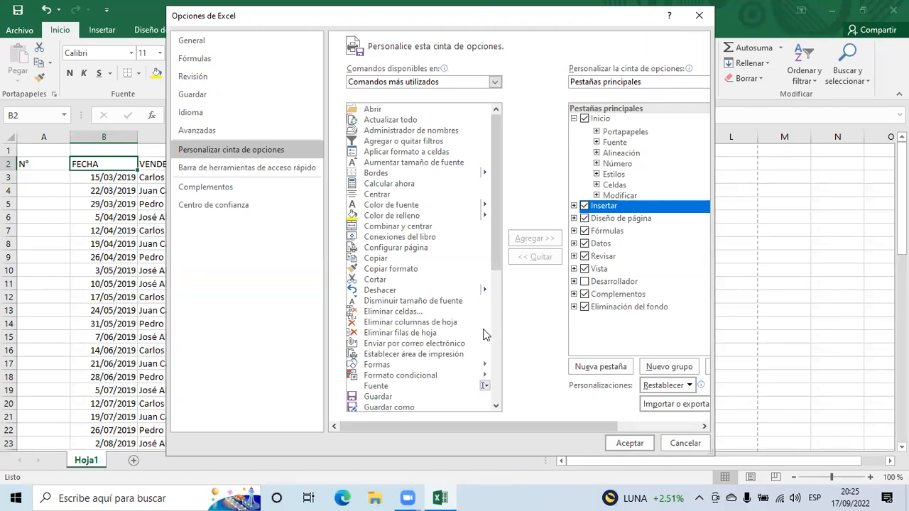
left_click(700, 15)
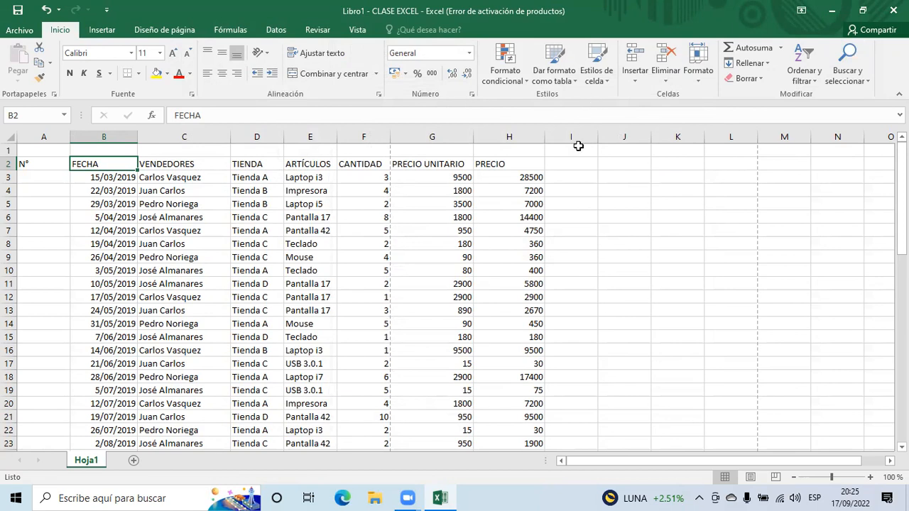
- Try hiding the ribbon automatically, reveal it temporarily, and set its display to Mostrar pestañas
left_click(806, 14)
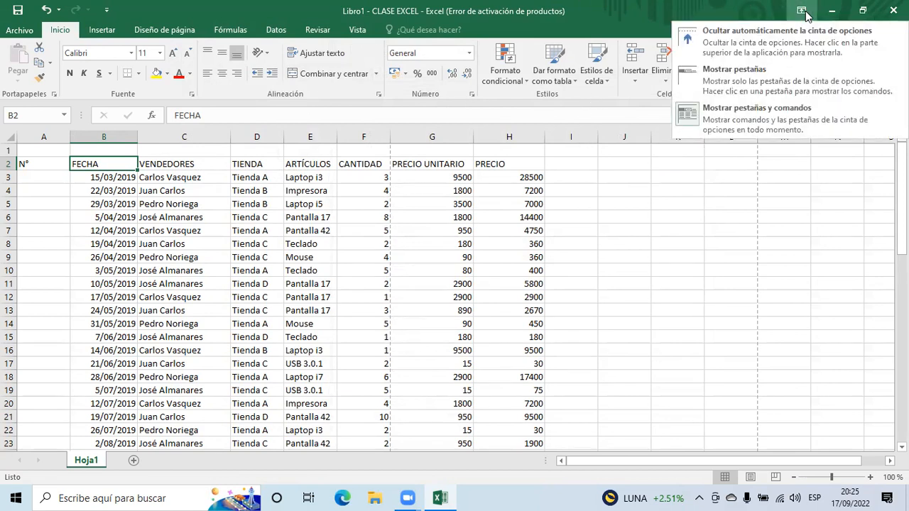
left_click(788, 31)
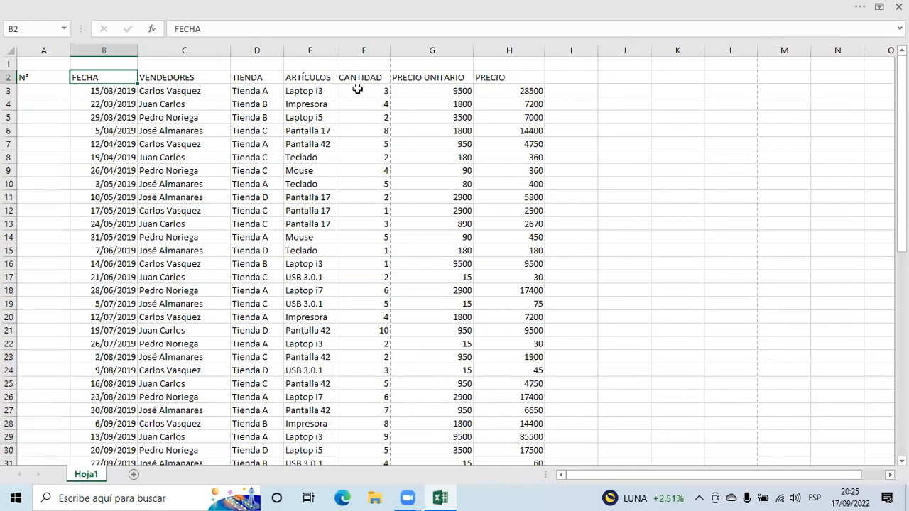
left_click(860, 6)
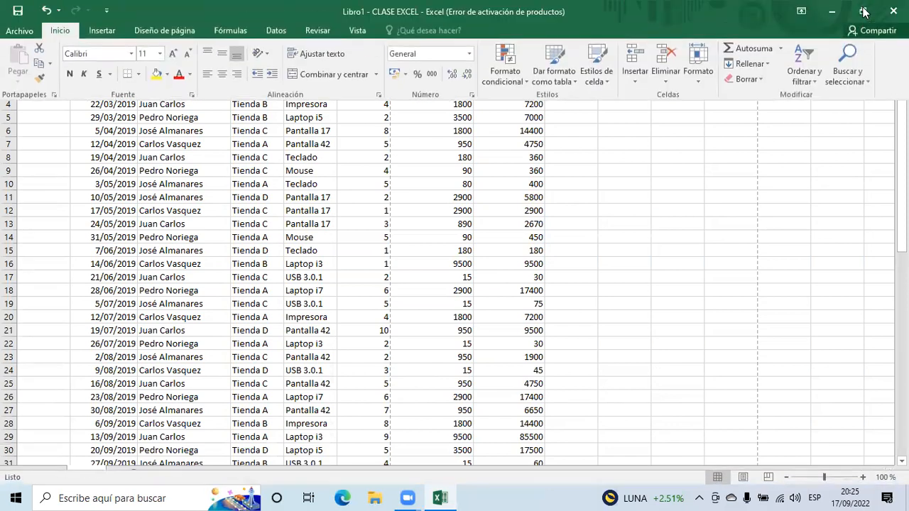
left_click(802, 14)
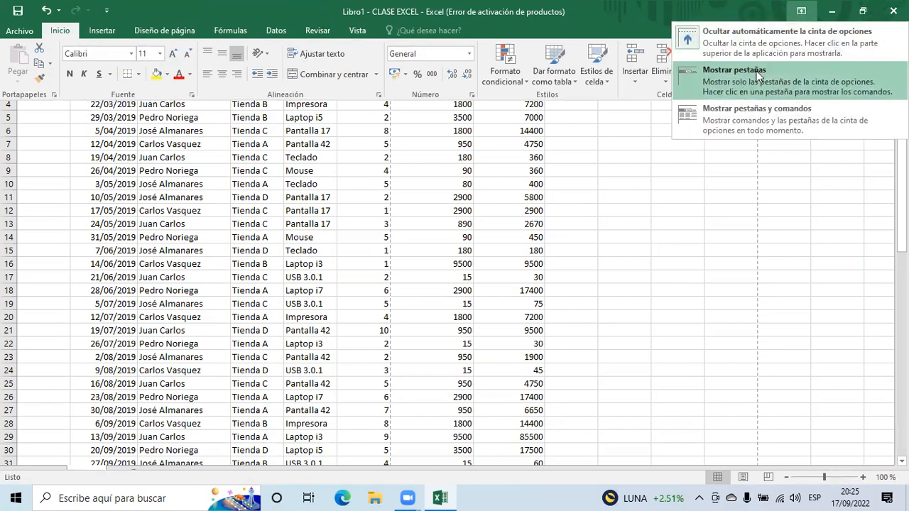
left_click(759, 74)
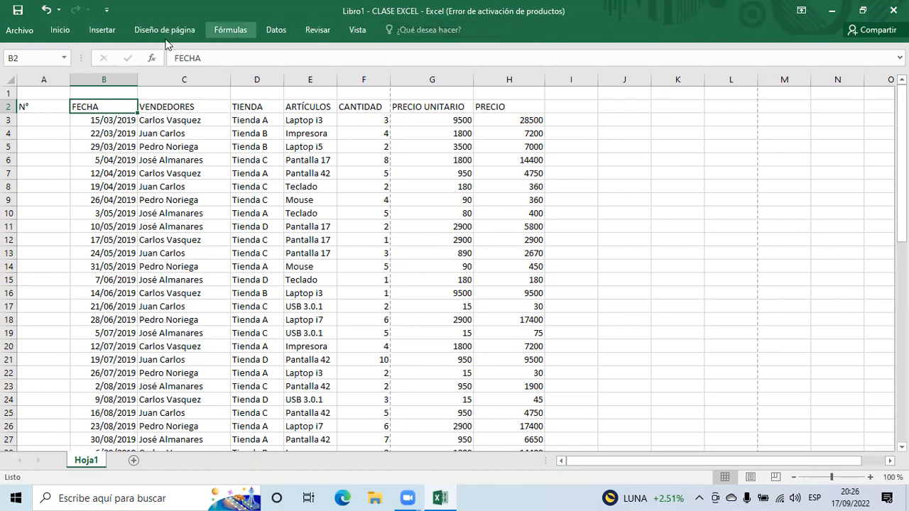
- Reveal the Inicio and Insertar commands temporarily, and set the ribbon display to Mostrar pestañas y comandos
left_click(57, 31)
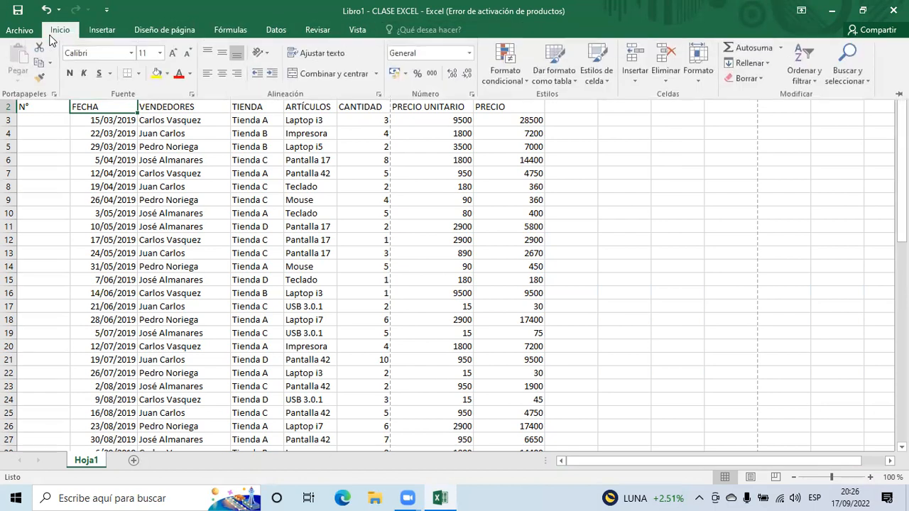
left_click(110, 30)
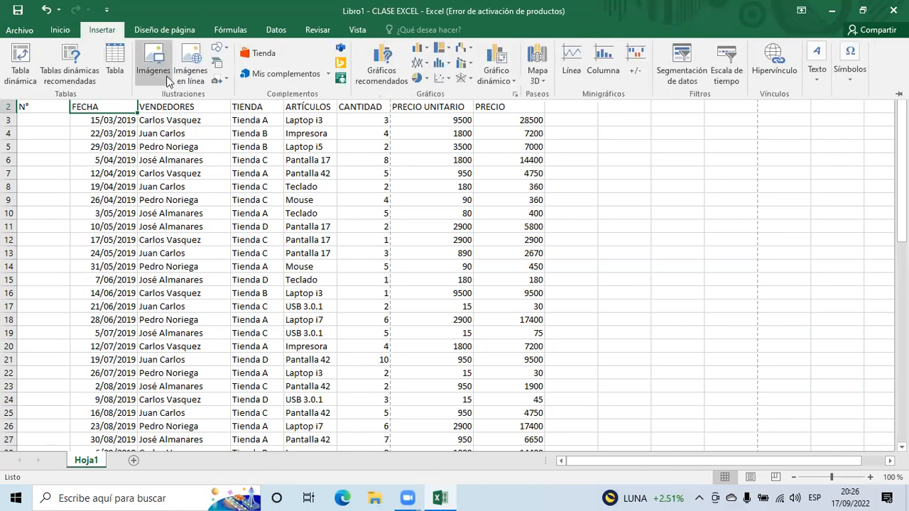
left_click(61, 31)
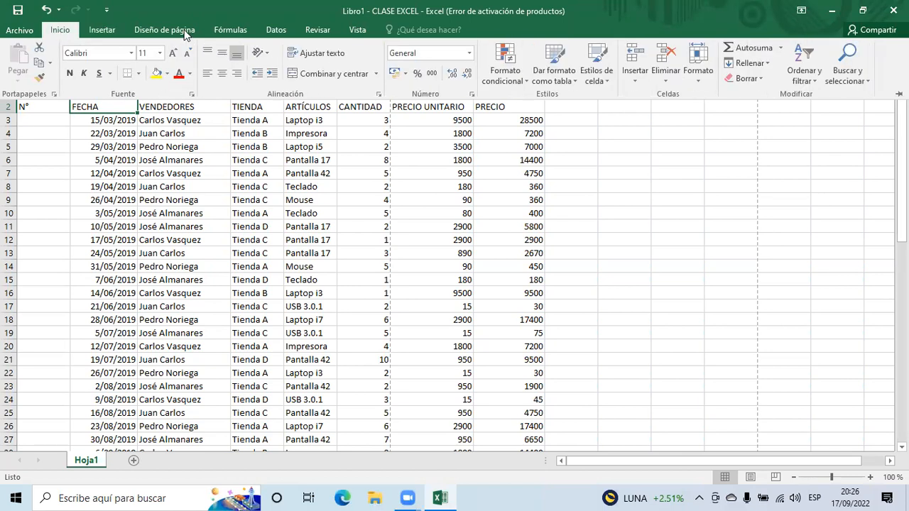
left_click(800, 11)
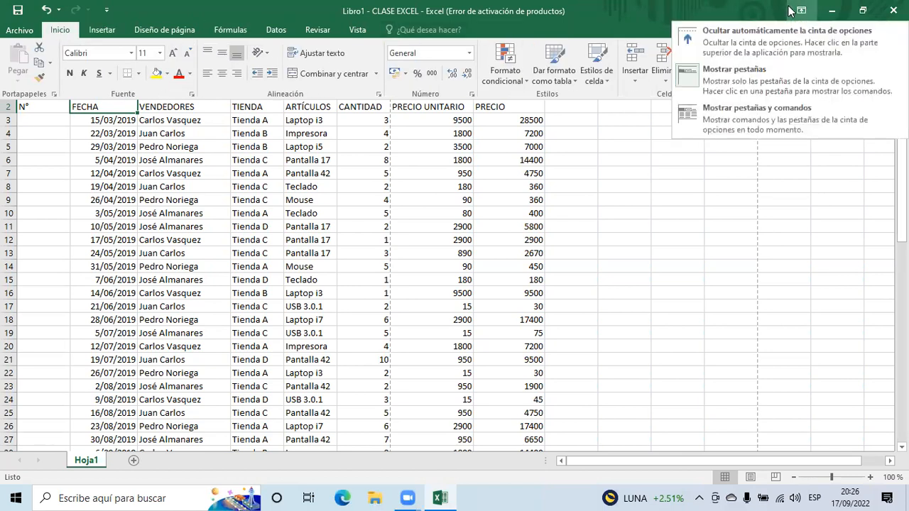
left_click(744, 112)
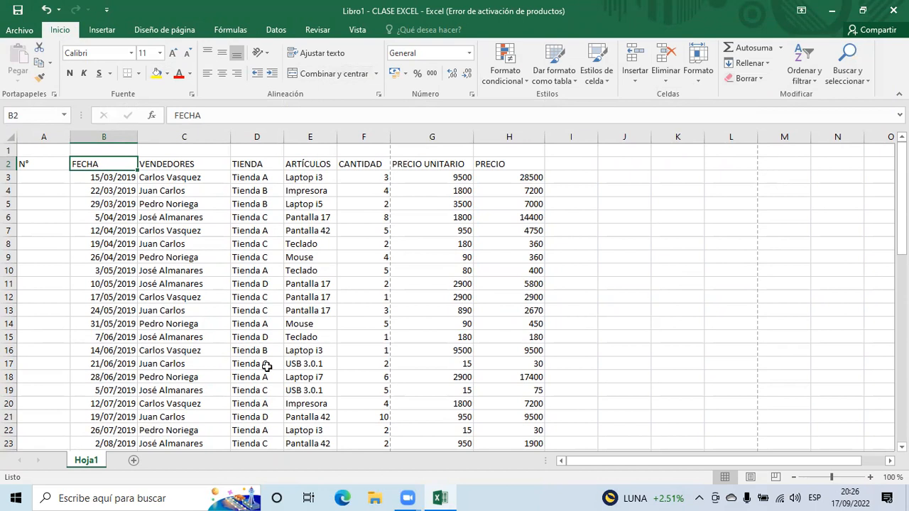
- Examine the Hoja1 sales table in page layout view, including its page divisions, and return to Normal view
scroll(245, 298, "down", 7)
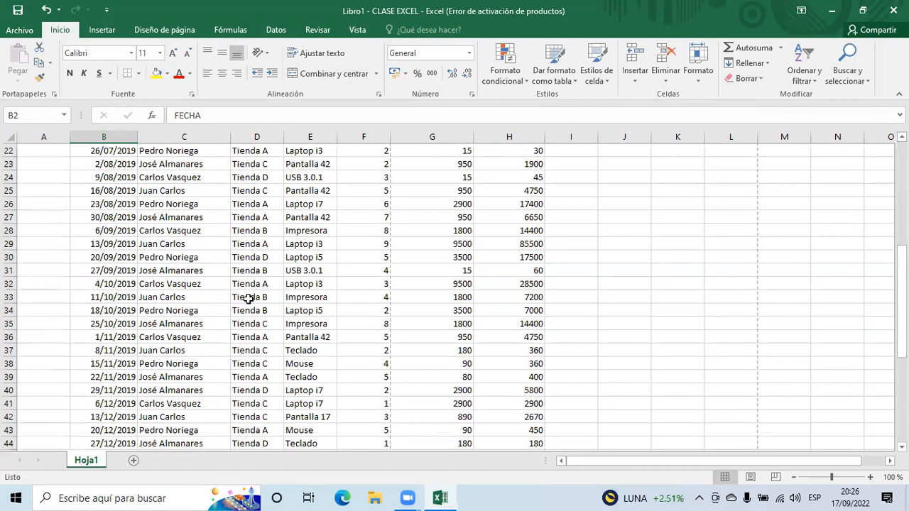
scroll(248, 299, "up", 7)
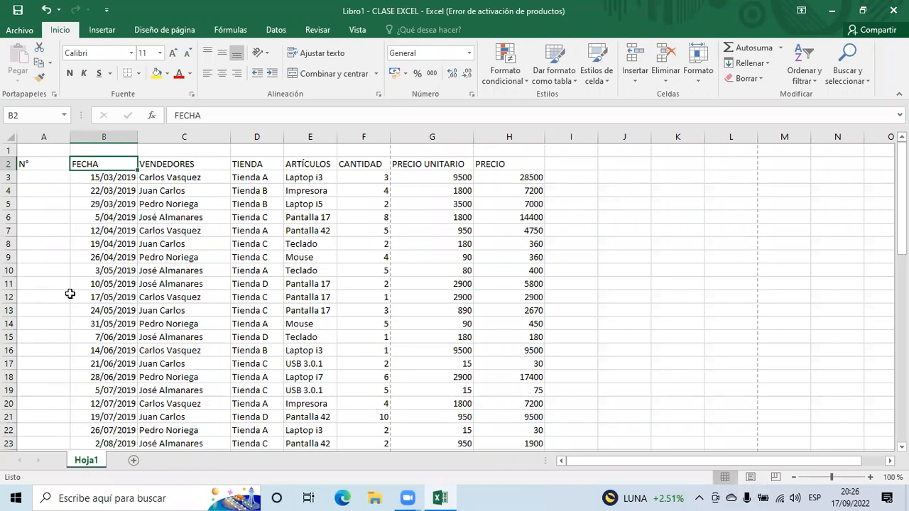
left_click(750, 477)
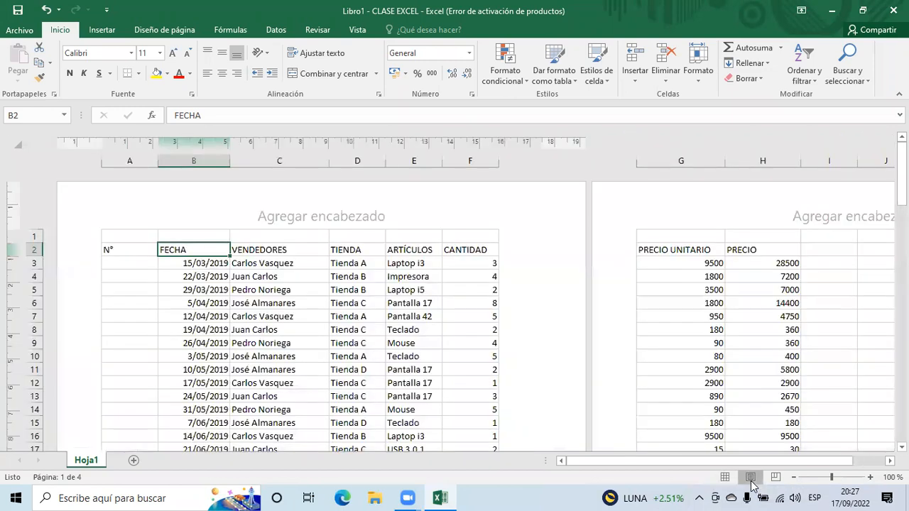
scroll(385, 282, "down", 7)
scroll(386, 283, "down", 8)
scroll(385, 282, "up", 8)
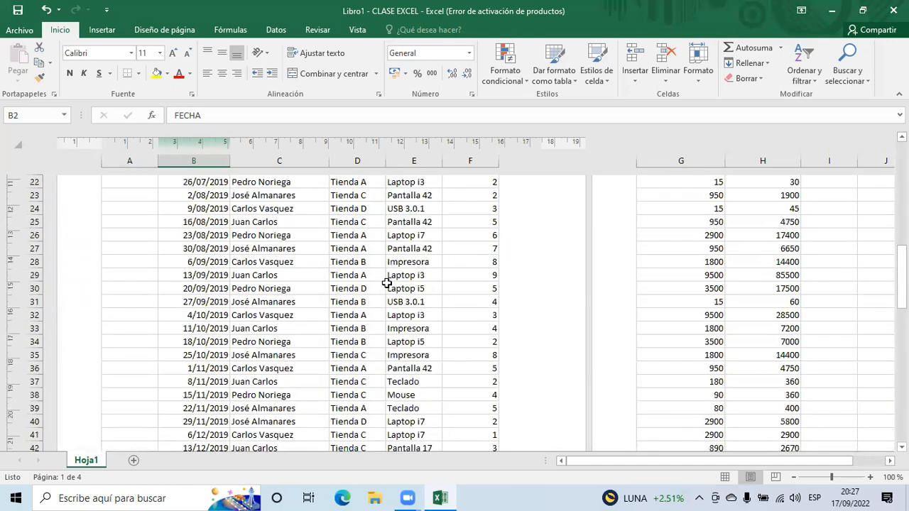
scroll(386, 283, "up", 7)
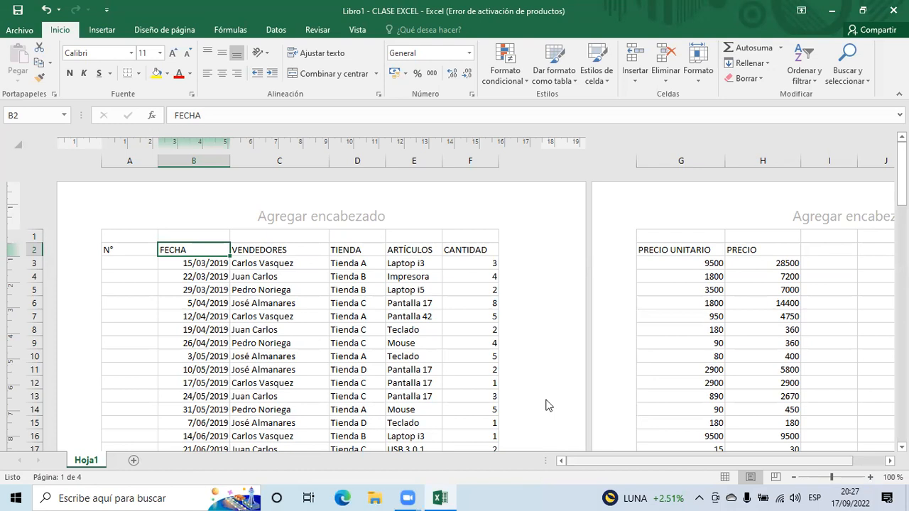
scroll(548, 404, "right", 2)
scroll(548, 404, "left", 2)
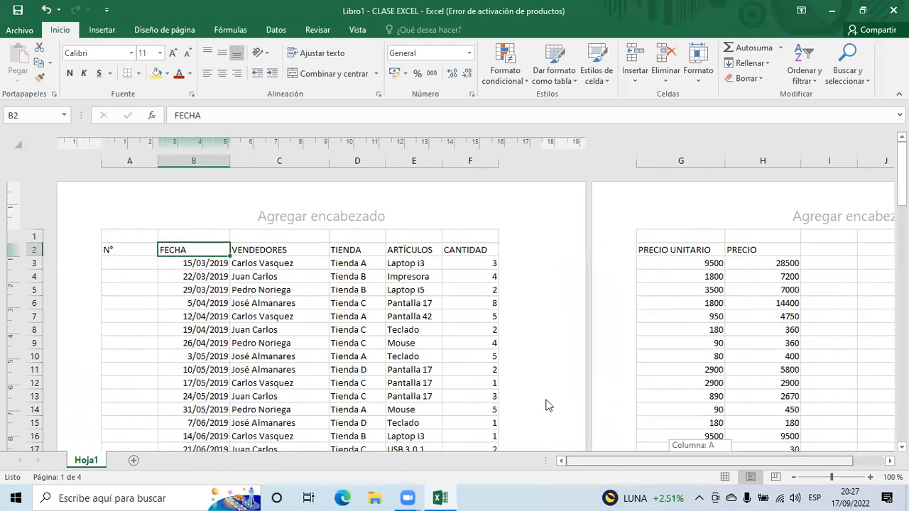
scroll(648, 330, "down", 7)
scroll(647, 330, "up", 8)
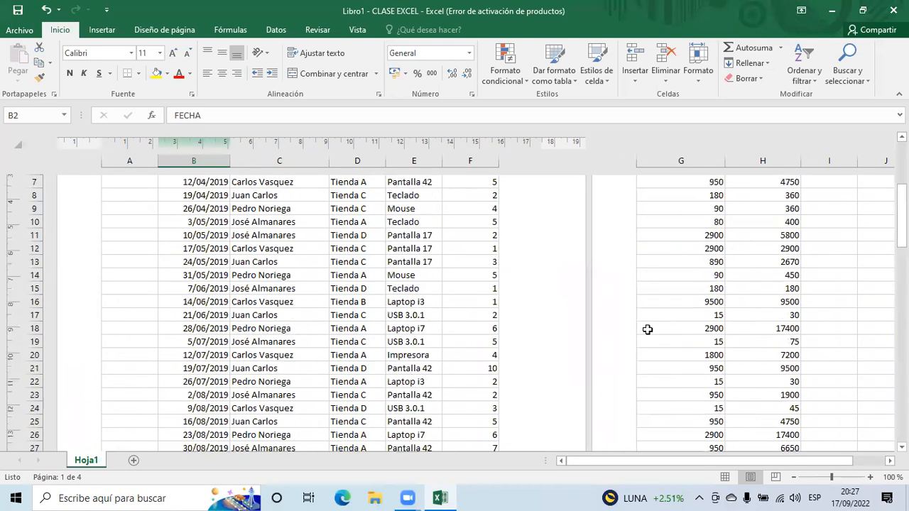
scroll(648, 329, "down", 20)
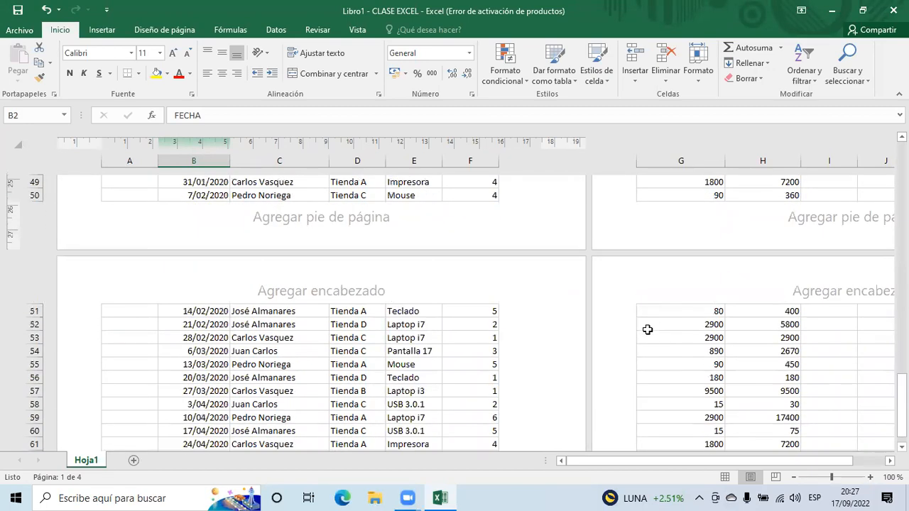
scroll(648, 329, "up", 20)
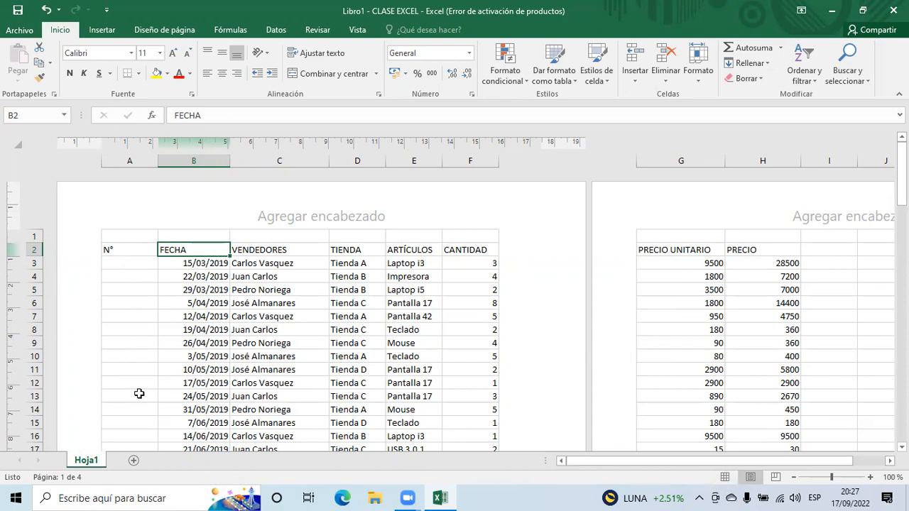
left_click(724, 476)
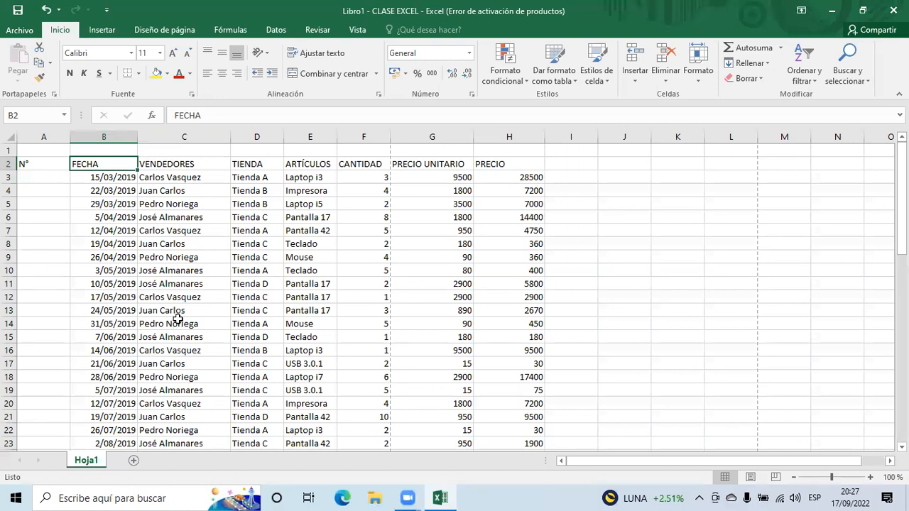
- Set the header row A2:H2 to the Arial font at size 12
scroll(179, 319, "down", 8)
left_click(34, 162)
left_click_drag(40, 162, 526, 164)
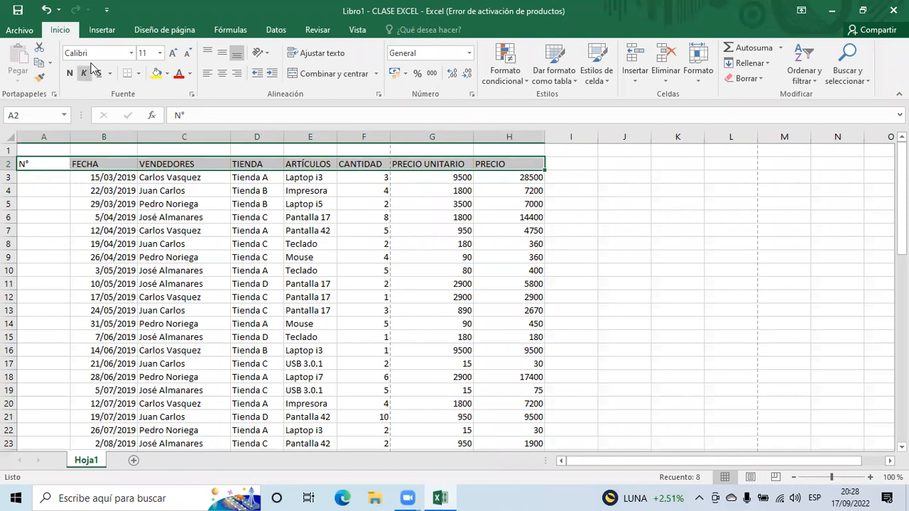
left_click(130, 53)
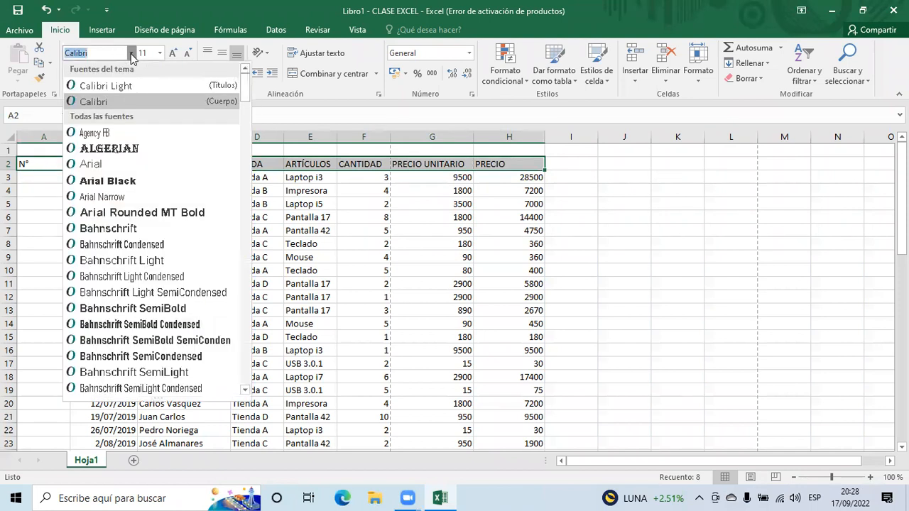
left_click(112, 164)
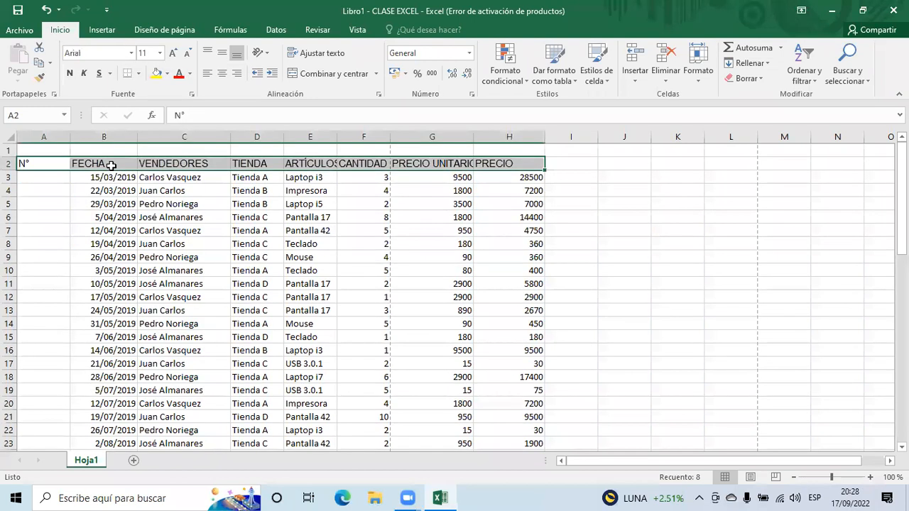
left_click(160, 53)
left_click(146, 120)
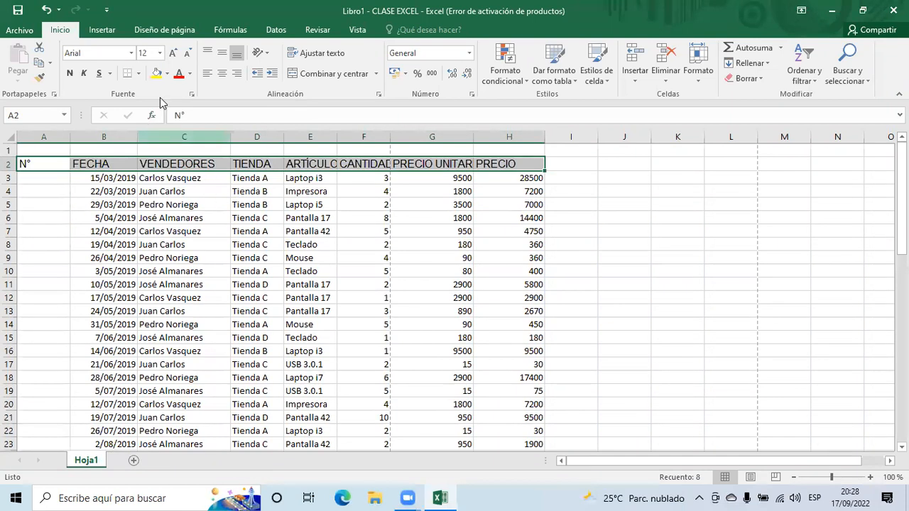
- Try enlarging the header row text to size 14 and reduce it back to 12
left_click(131, 54)
left_click(132, 55)
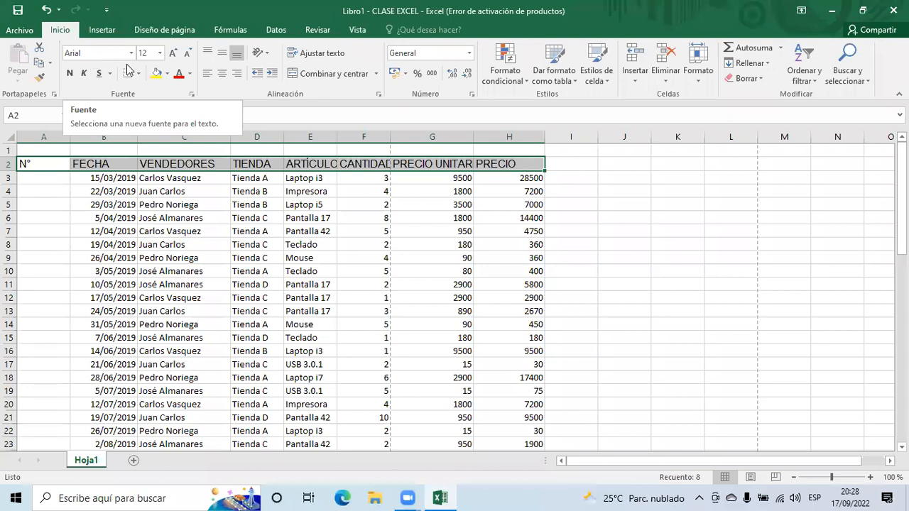
left_click(173, 54)
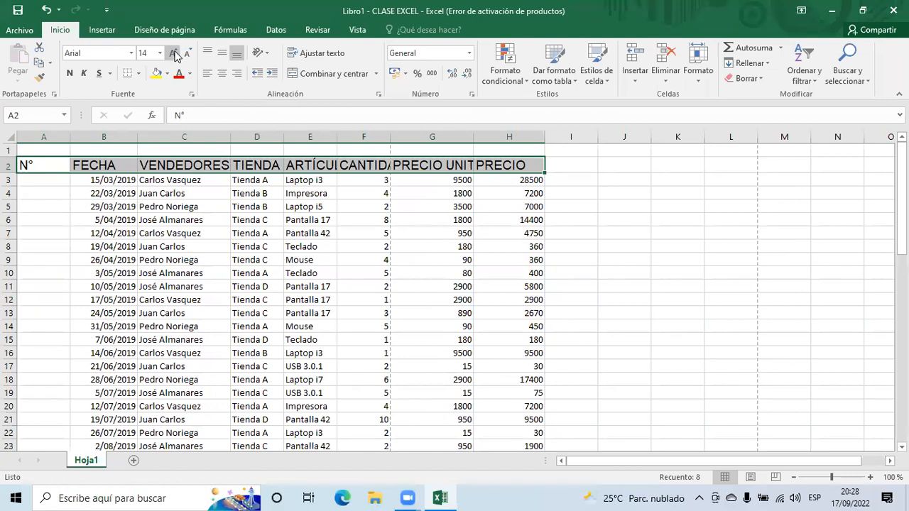
left_click(189, 56)
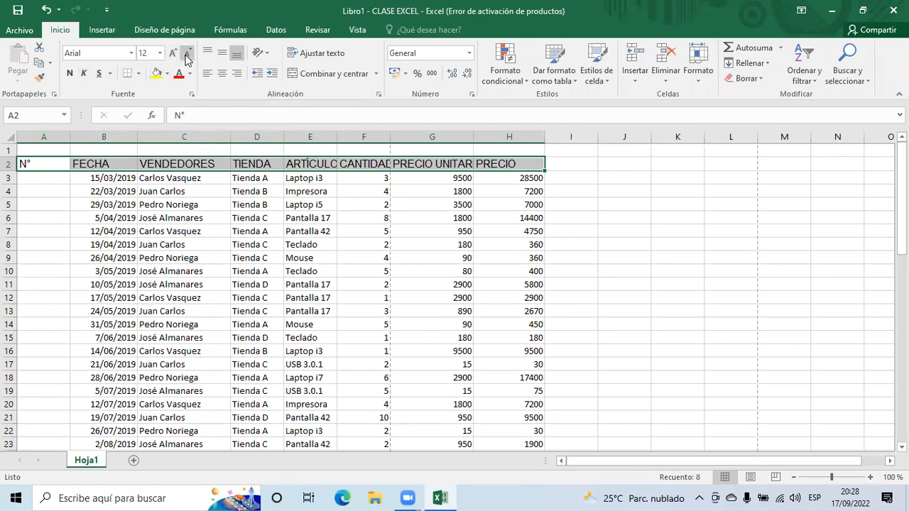
- Make the header row A2:H2 bold and italic, and apply all borders to its cells
left_click(71, 74)
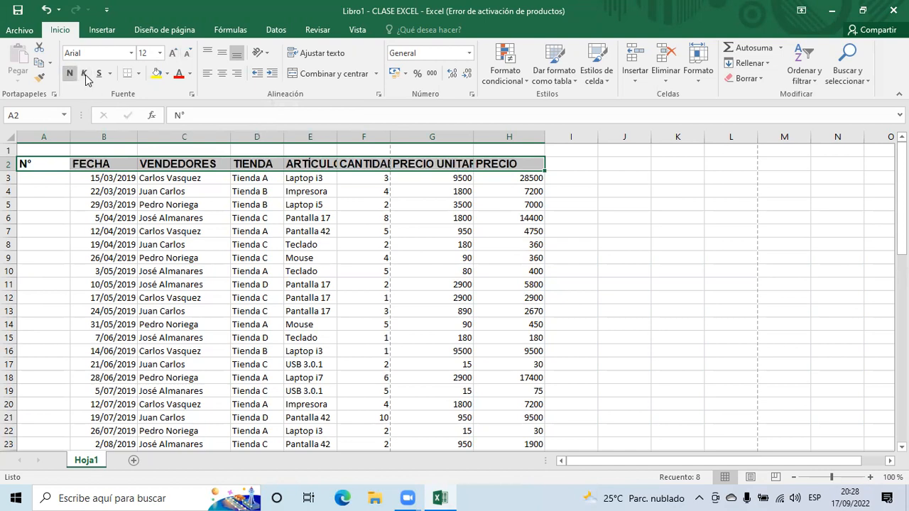
left_click(84, 73)
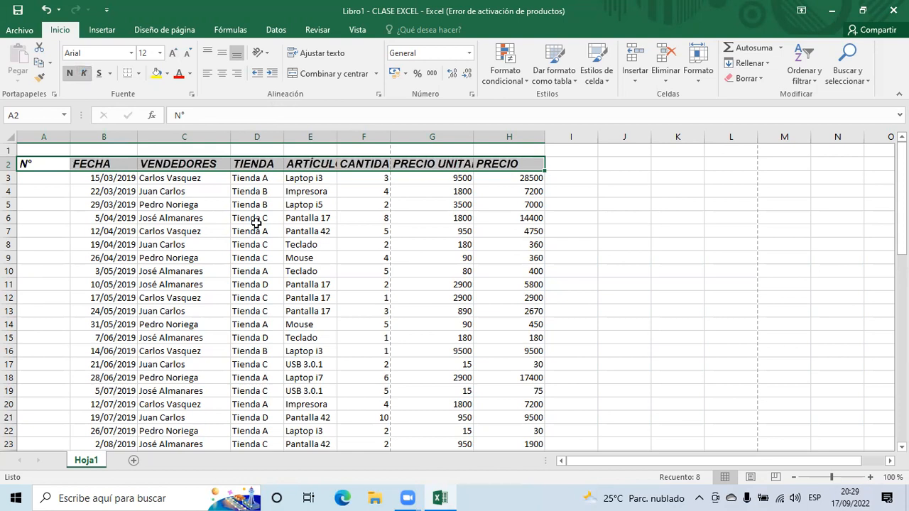
left_click(138, 75)
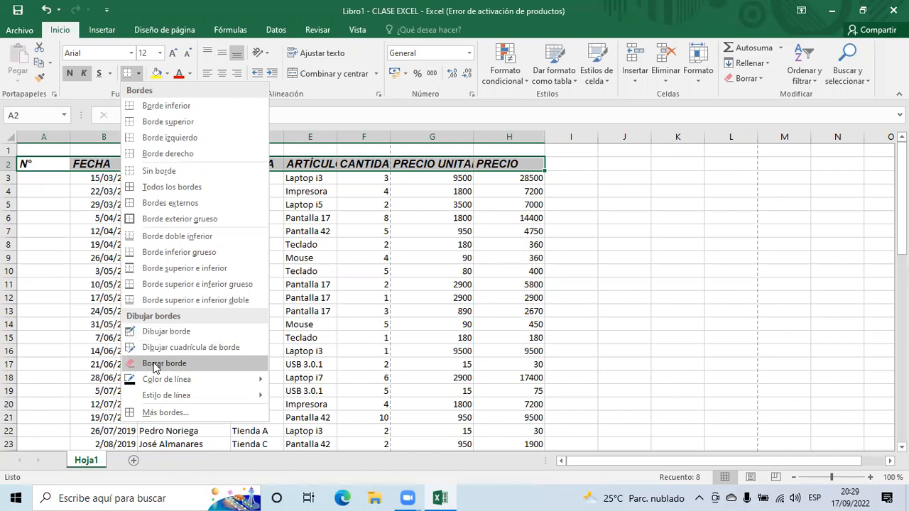
mouse_move(160, 379)
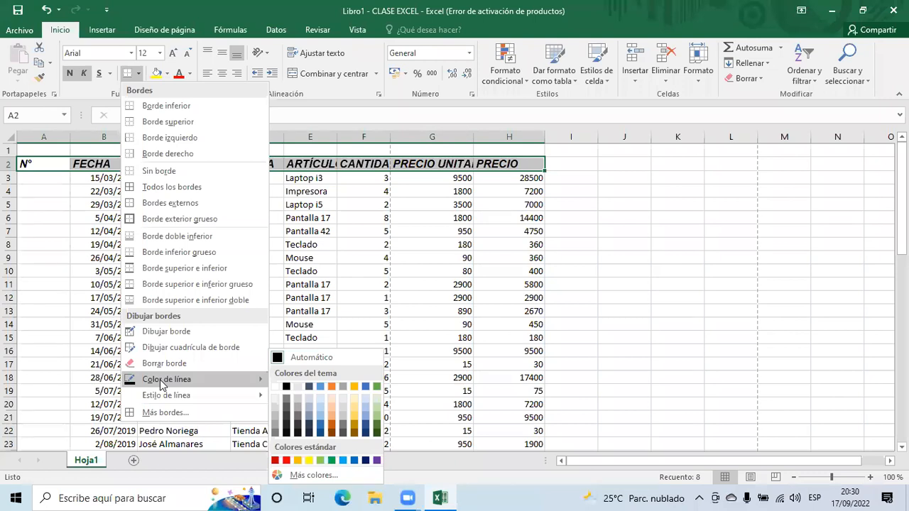
left_click(169, 188)
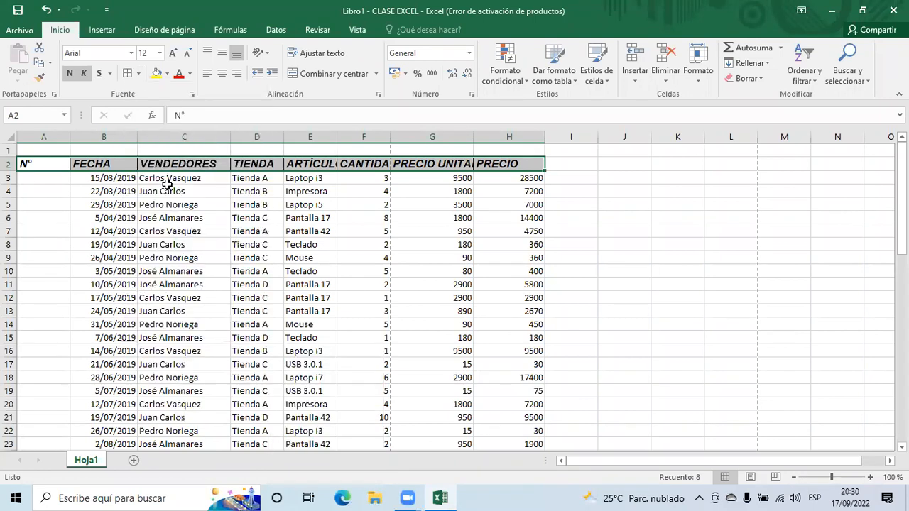
left_click(617, 245)
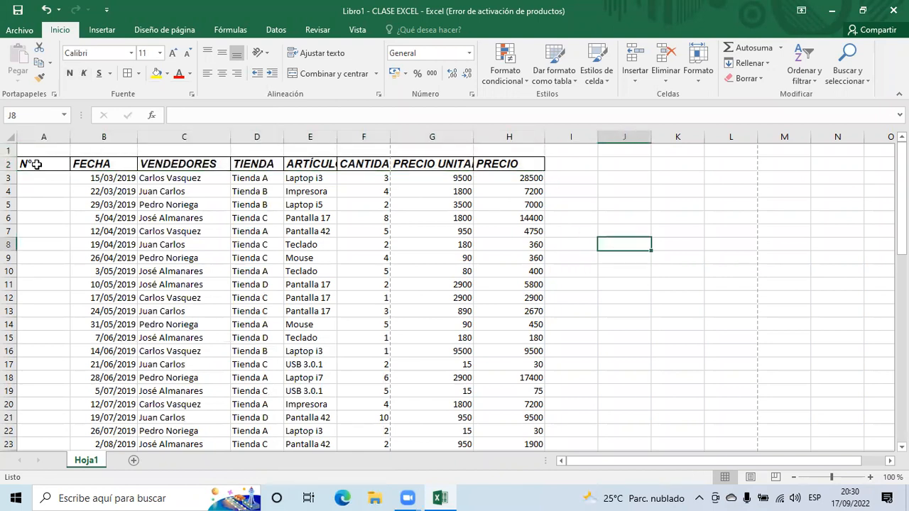
- Fill the header row A2:H2 with a light blue theme colour
left_click_drag(39, 166, 519, 166)
left_click(597, 297)
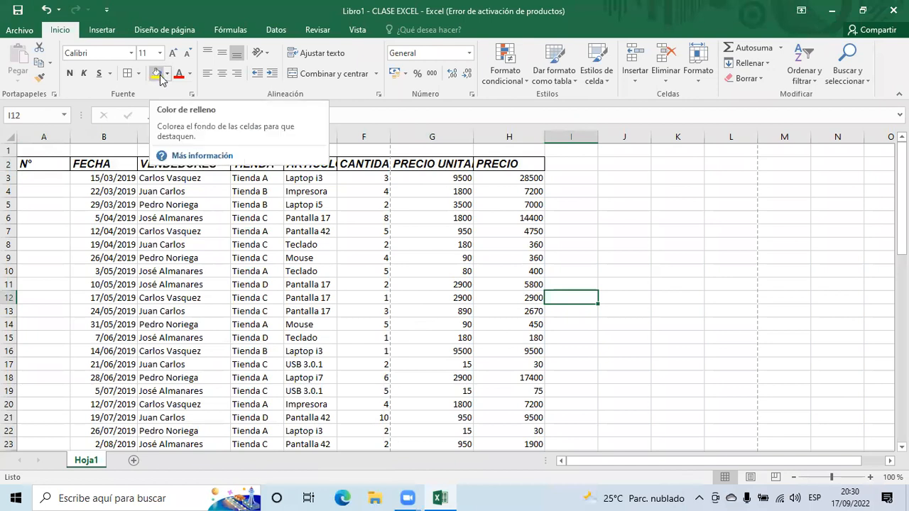
left_click_drag(41, 163, 517, 168)
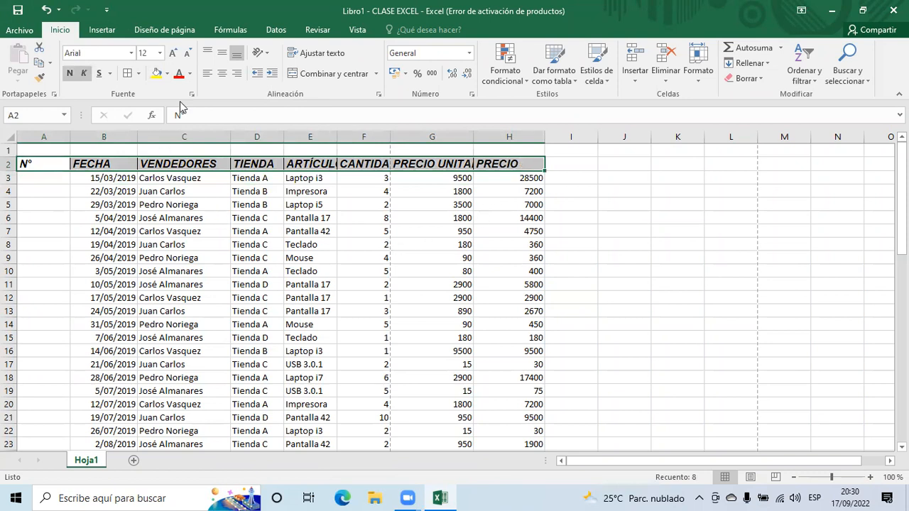
left_click(167, 74)
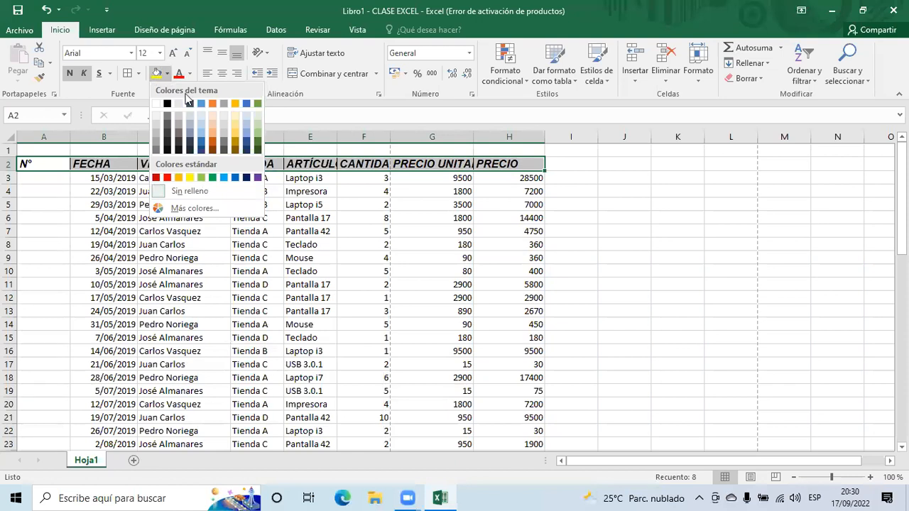
left_click(245, 123)
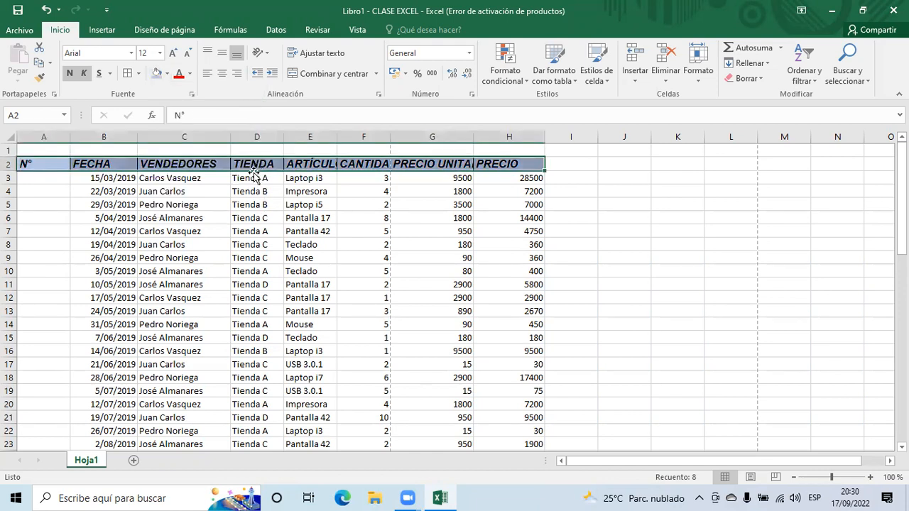
left_click(208, 163)
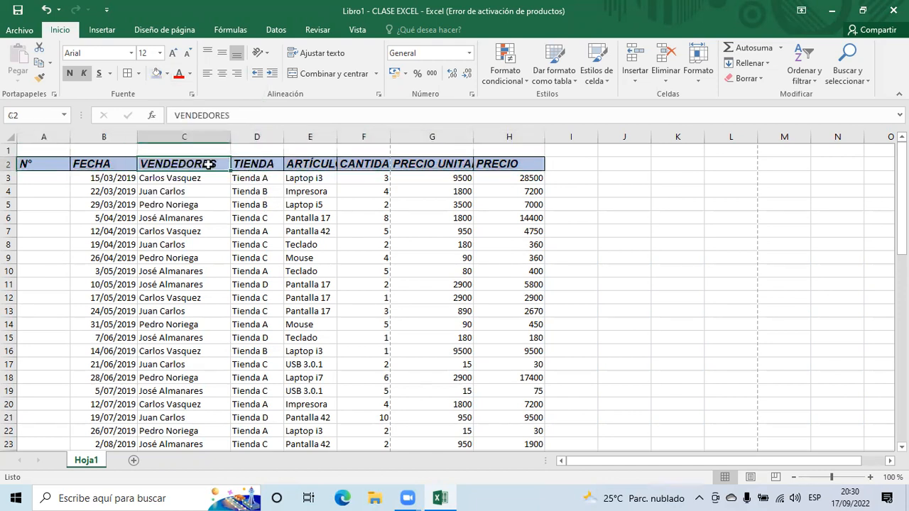
- Colour the text of the N° header in cell A2 red
left_click(37, 169)
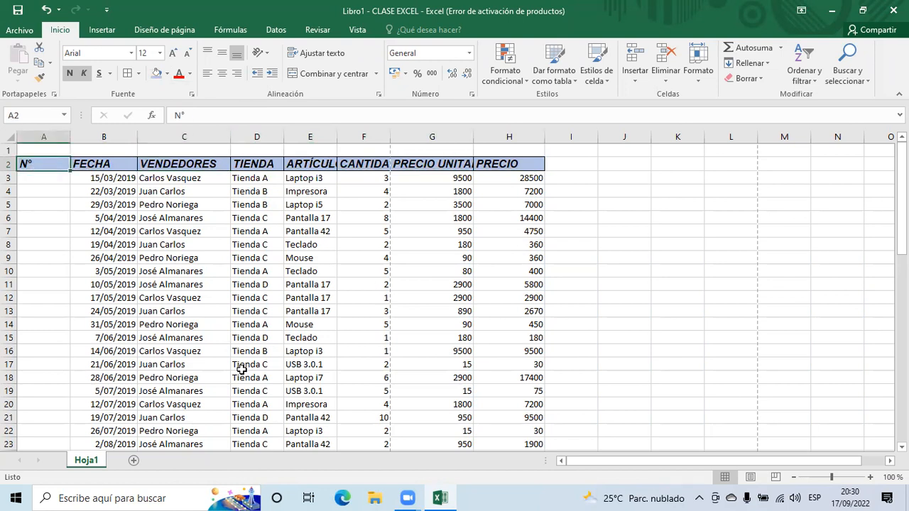
left_click(190, 76)
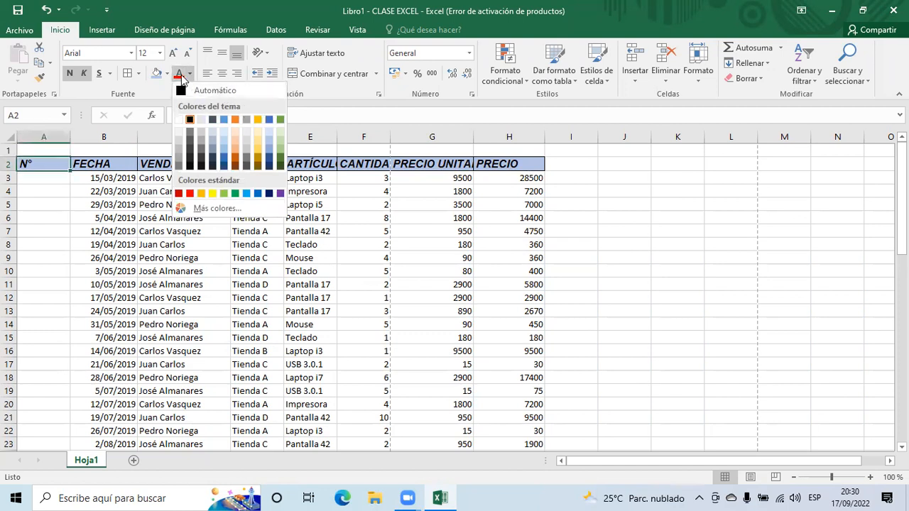
left_click(157, 81)
left_click(179, 75)
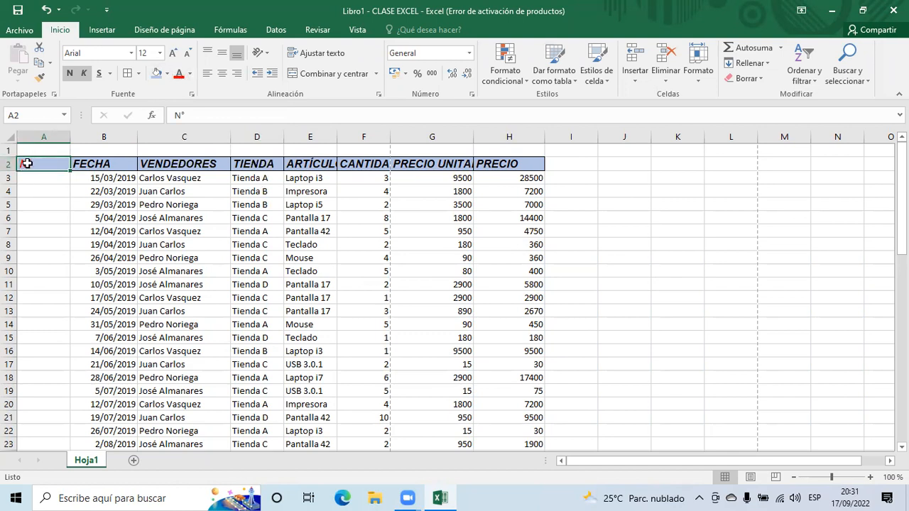
left_click(189, 74)
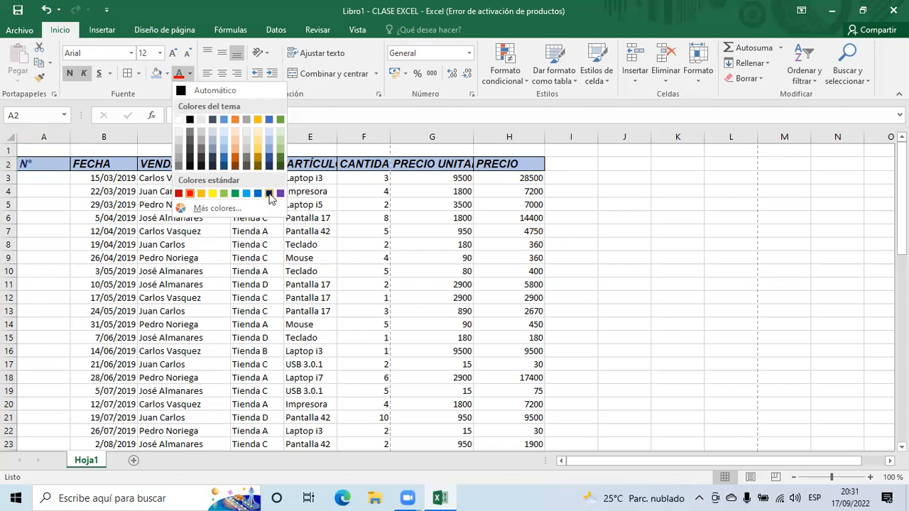
left_click(270, 219)
- Set the font colour of the header row A2:H2 to the standard dark blue
left_click_drag(39, 164, 450, 163)
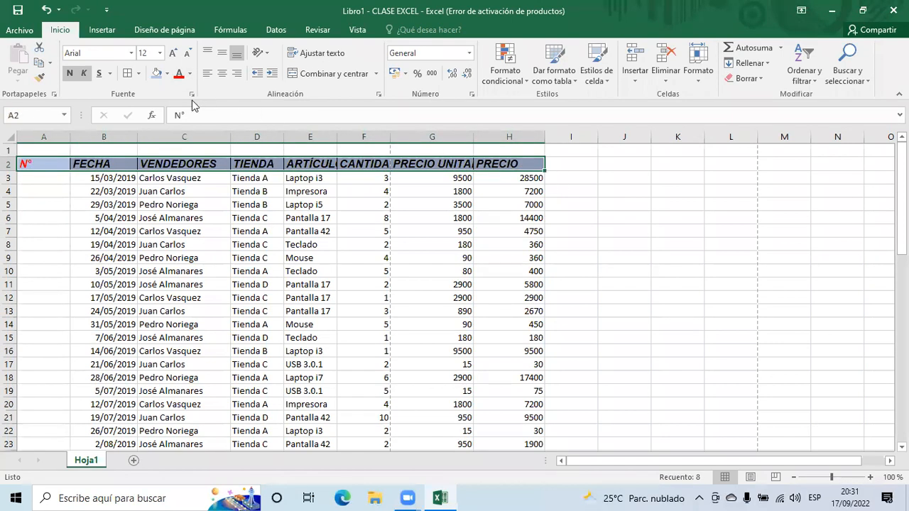
left_click(189, 74)
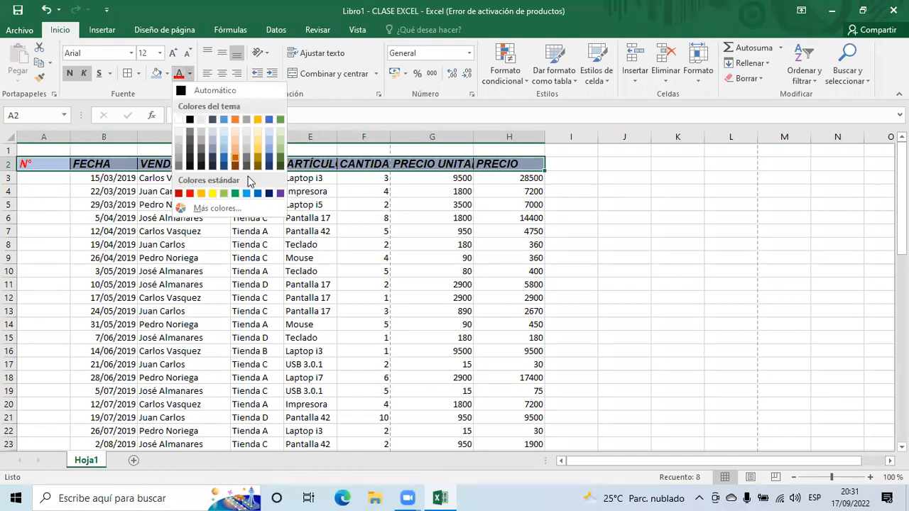
left_click(269, 193)
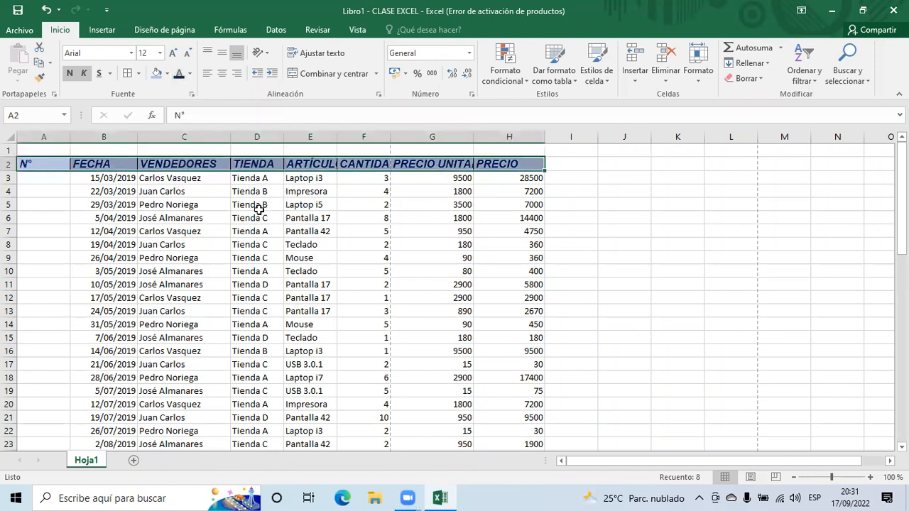
left_click(201, 202)
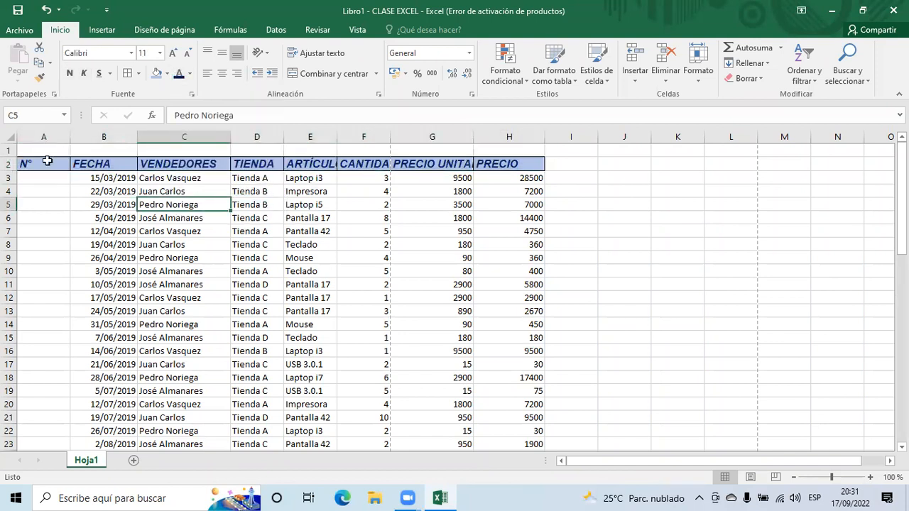
left_click(383, 480)
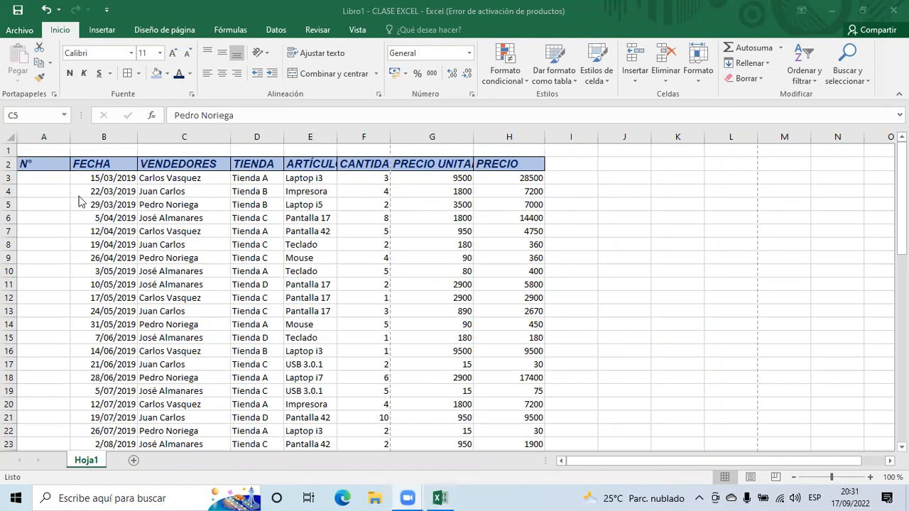
left_click(50, 160)
left_click(50, 159)
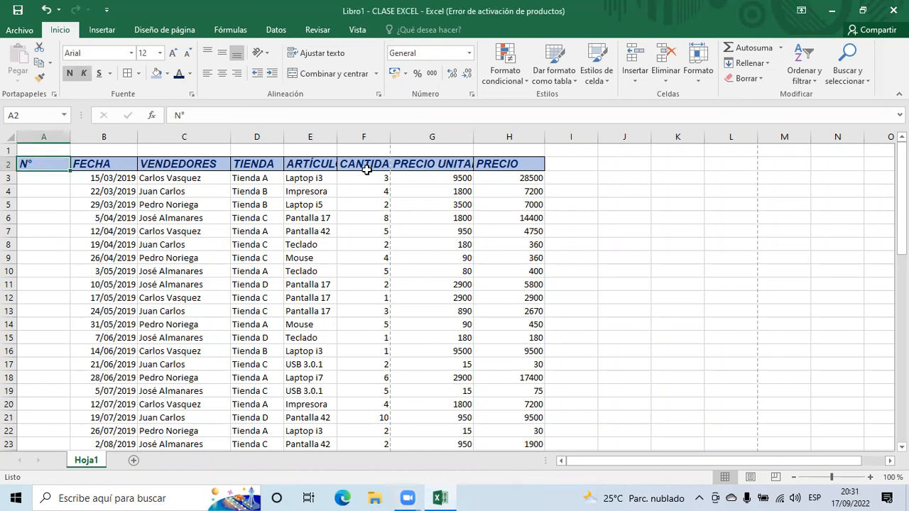
left_click(512, 163)
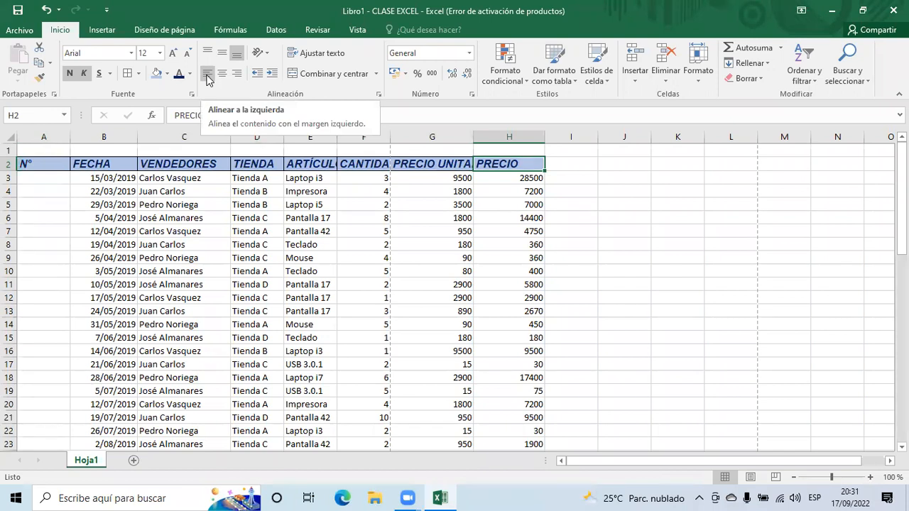
left_click(75, 168)
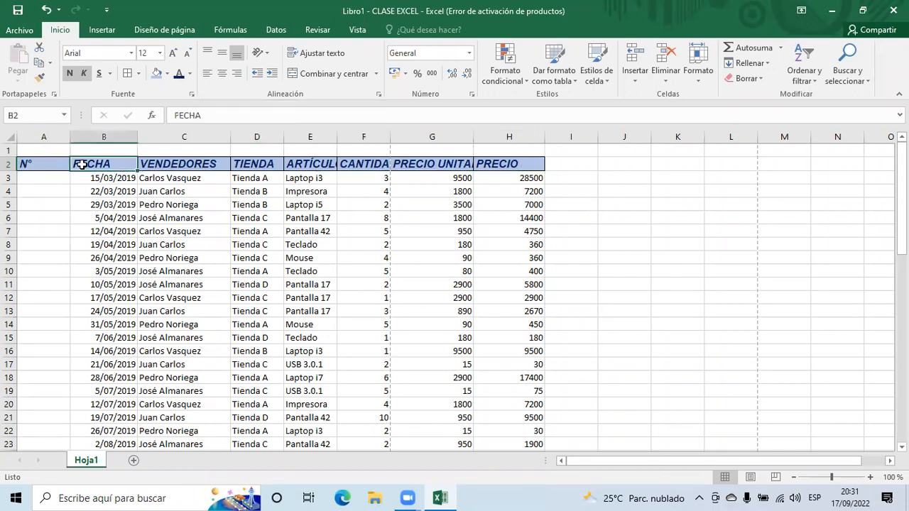
- Try the ascending angle and the rotate-text-up orientations on the header row A2:H2
left_click_drag(28, 167, 532, 164)
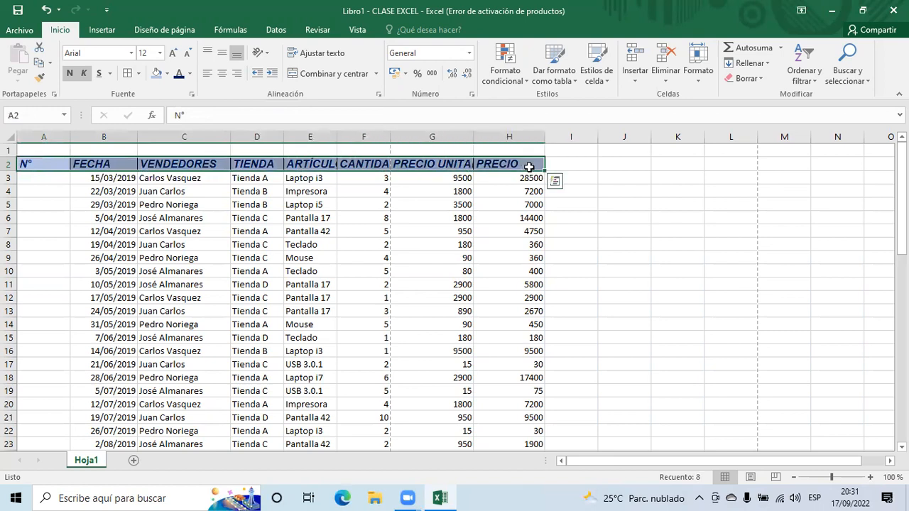
left_click(267, 54)
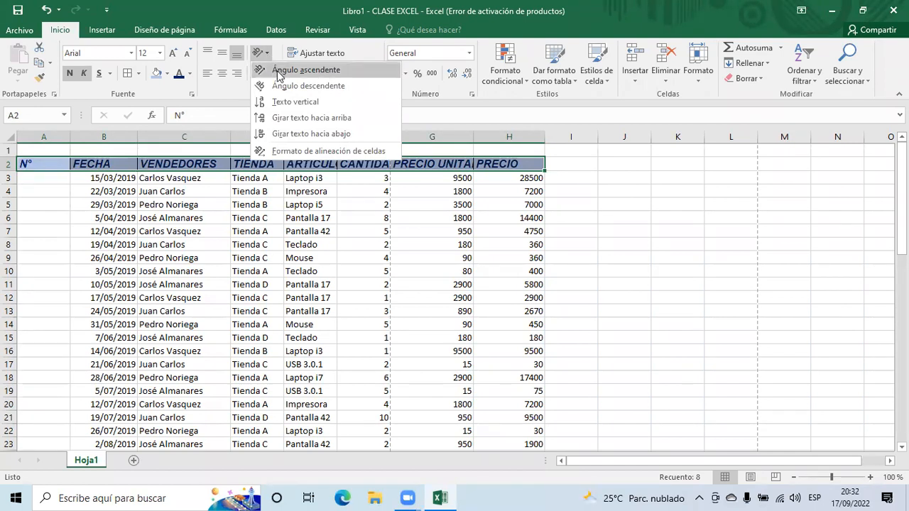
left_click(262, 75)
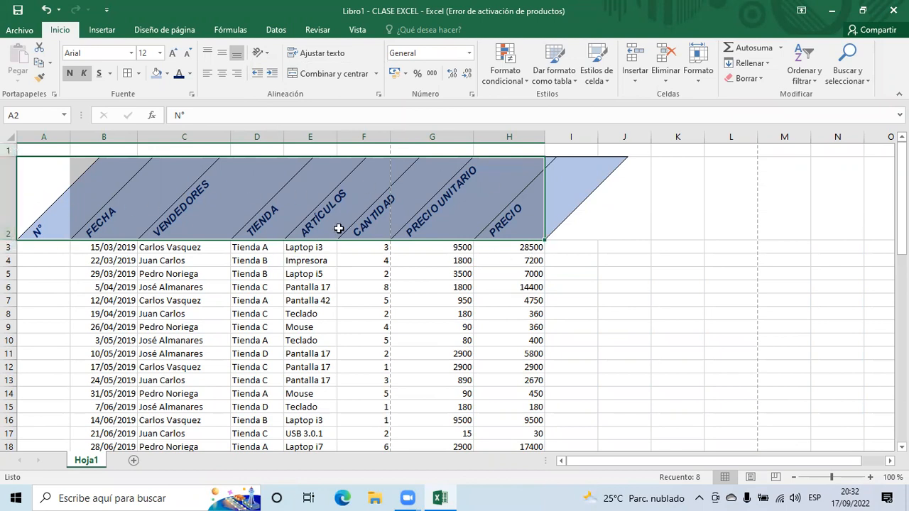
left_click(266, 55)
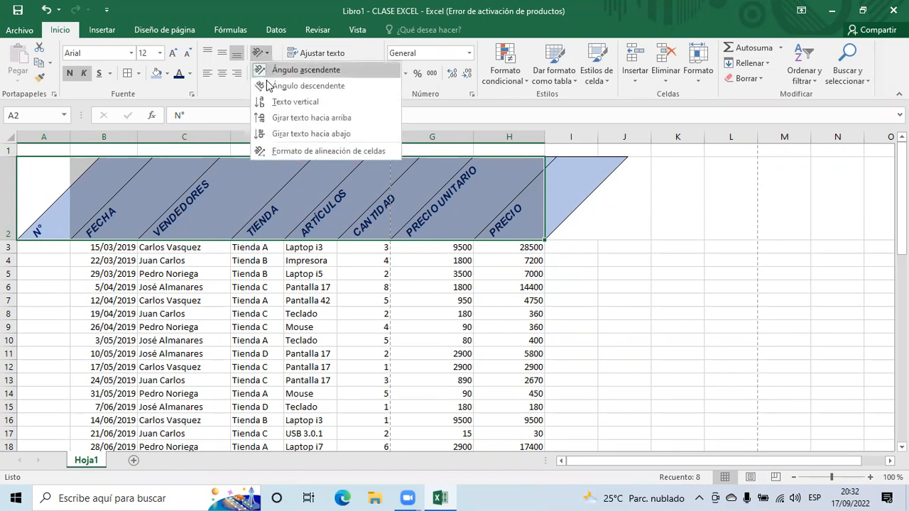
left_click(262, 118)
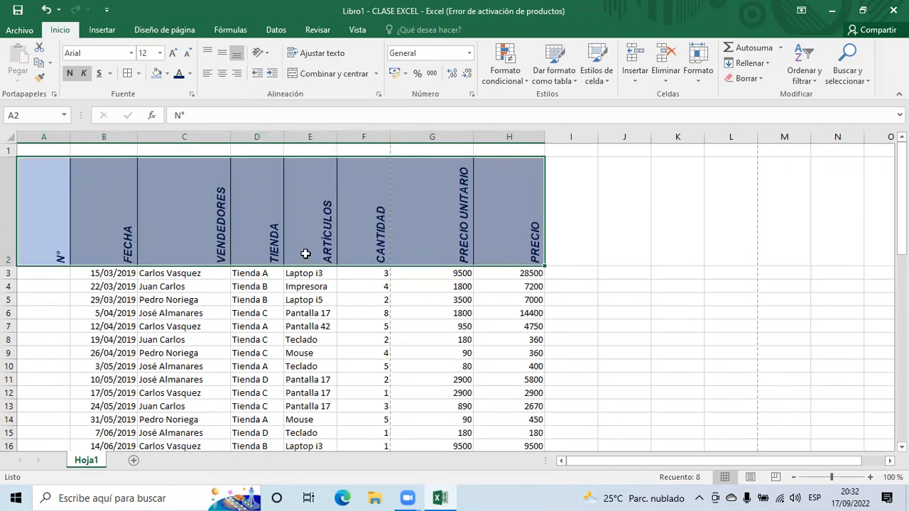
left_click(268, 54)
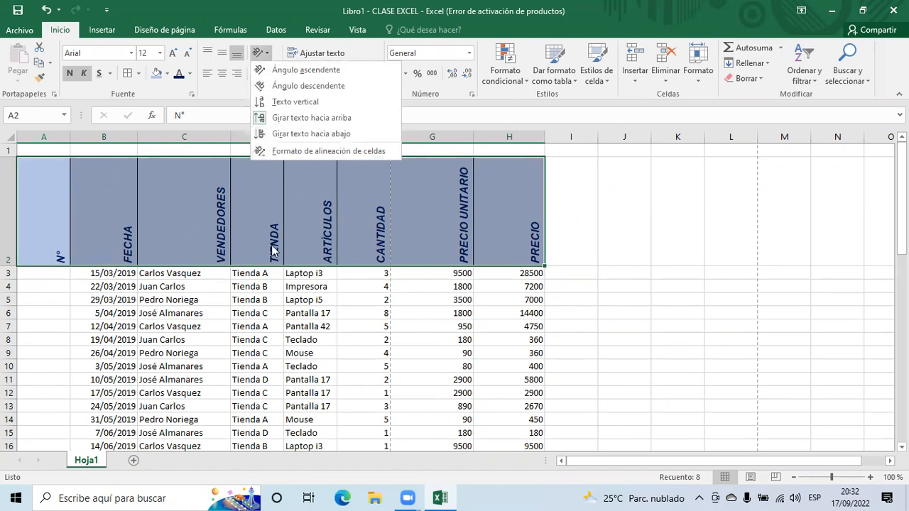
left_click(435, 229)
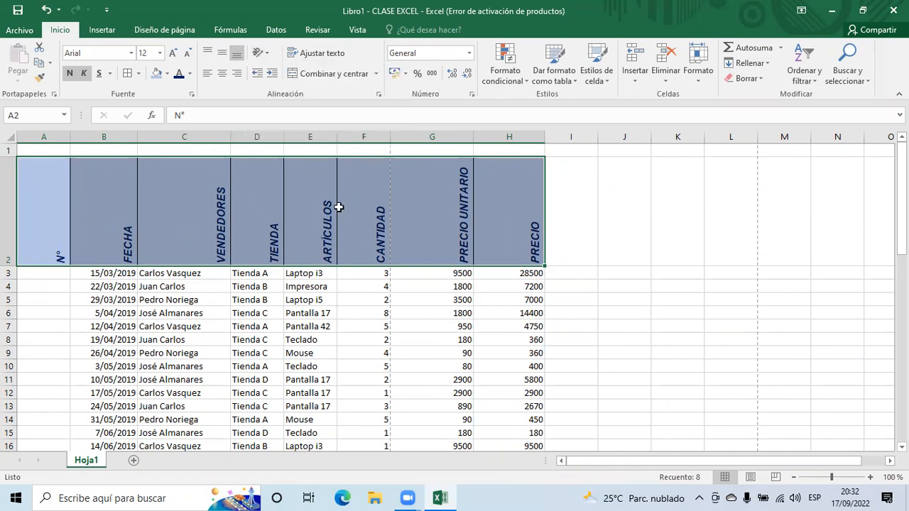
- Undo both text orientation changes in the header row
left_click(43, 10)
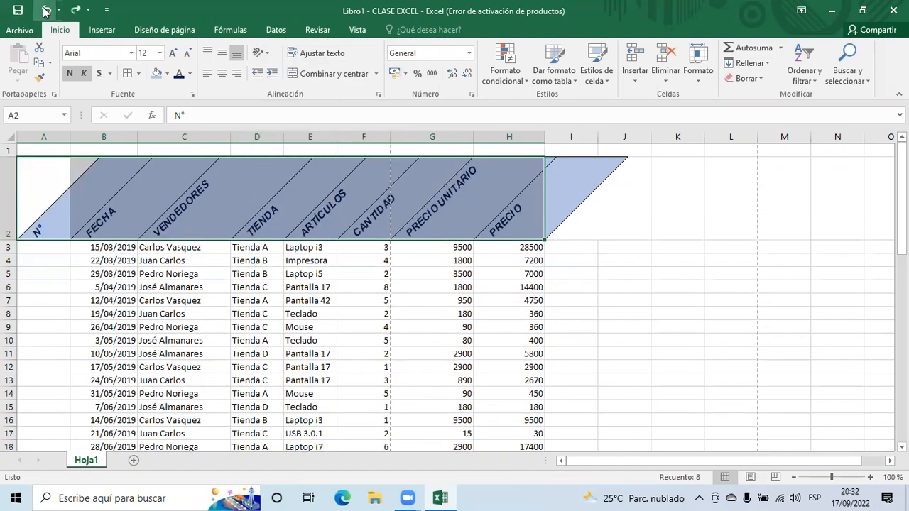
left_click(42, 10)
left_click(182, 203)
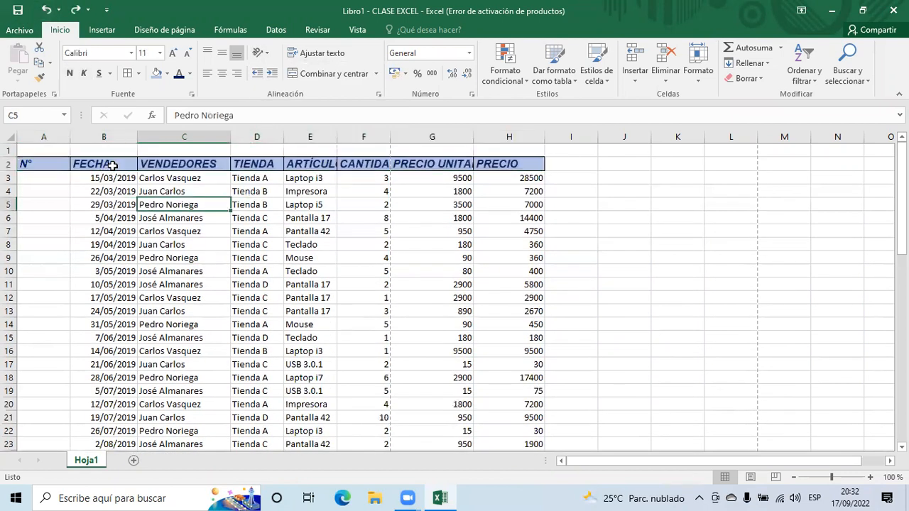
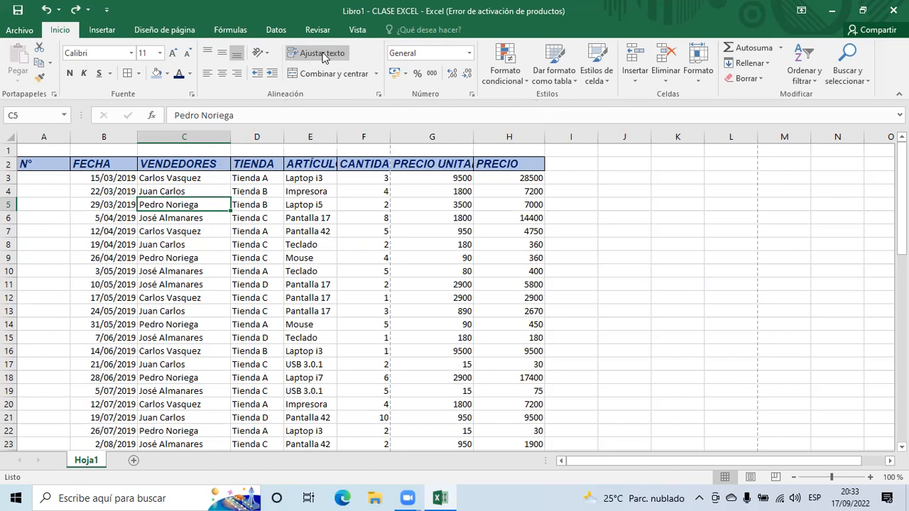
- Append a long run of letters, JSDK followed by many J's, to the seller's name in cell C5
left_click(294, 117)
type("JSDKJJJJJJJJJJJJJJJJJJJJJJJJ")
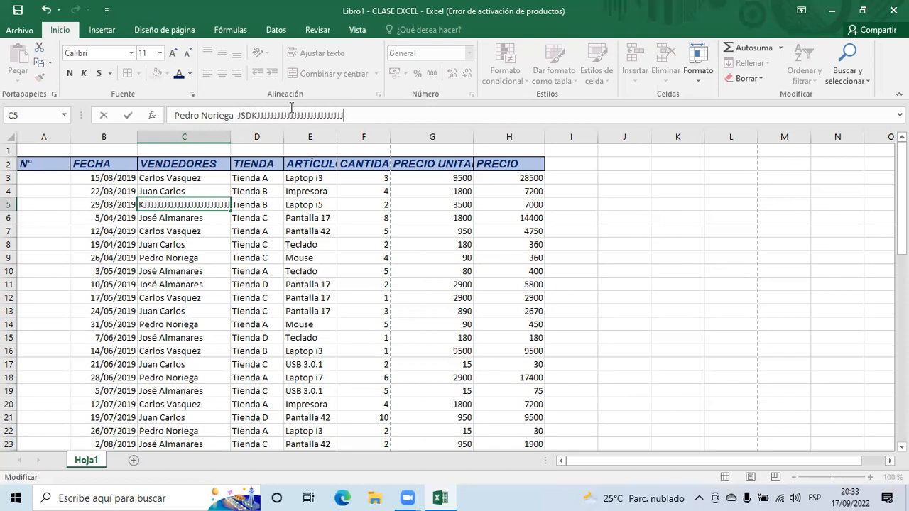
left_click(213, 256)
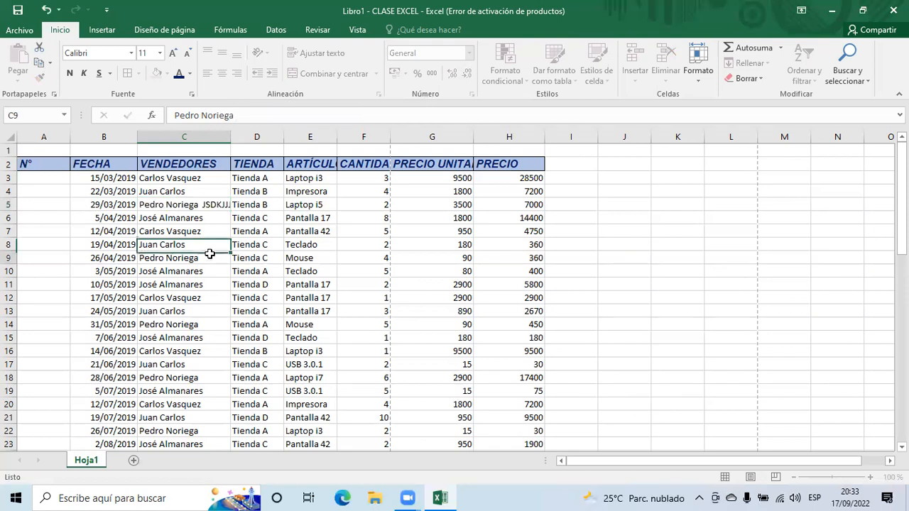
left_click(181, 205)
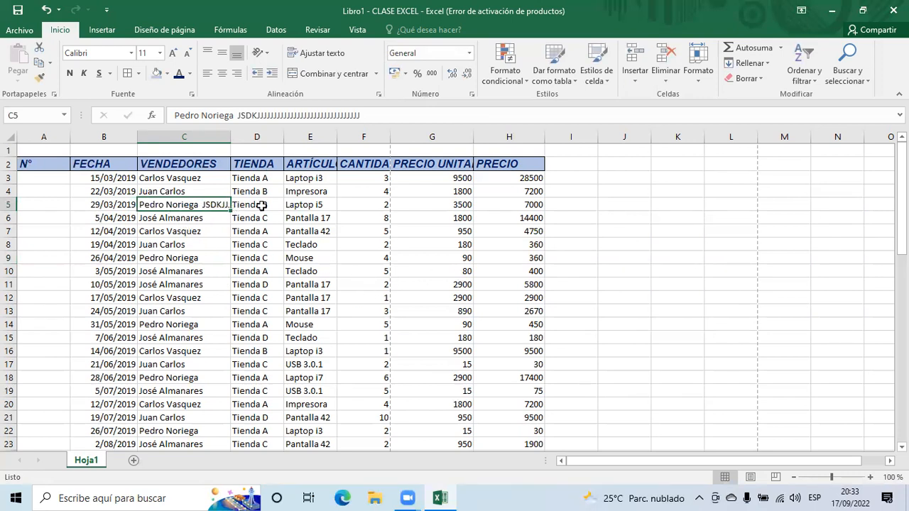
left_click(174, 217)
- Wrap the text in cell C5 within the column width
left_click(183, 204)
left_click(317, 55)
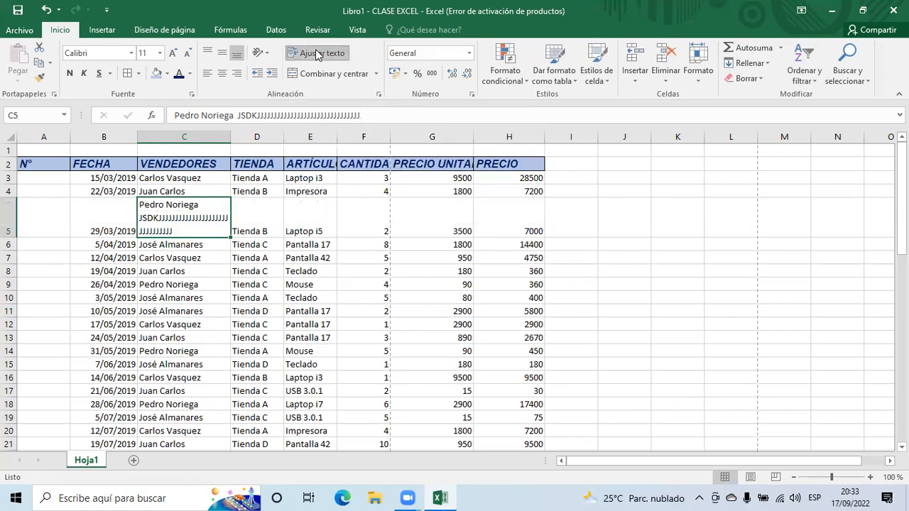
left_click(188, 259)
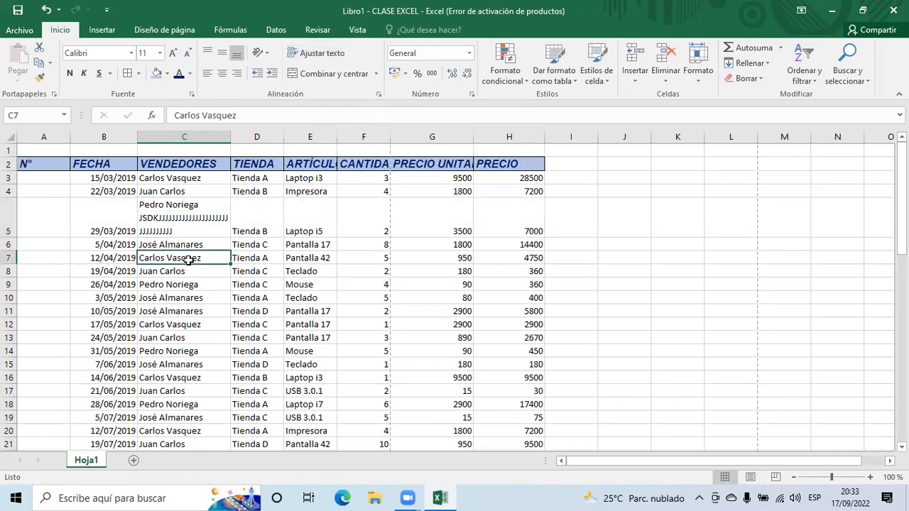
left_click(181, 216)
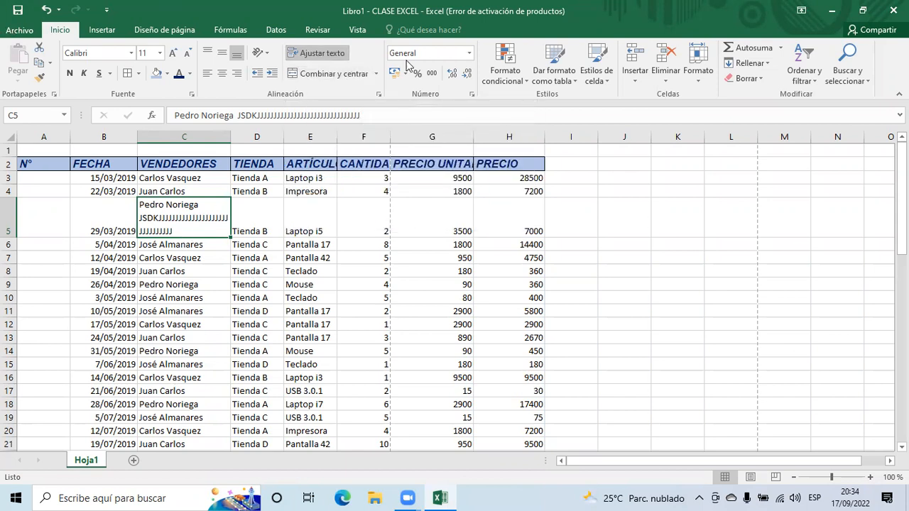
- Undo the text wrap in C5 and delete the extra letters after the seller's name
left_click(47, 10)
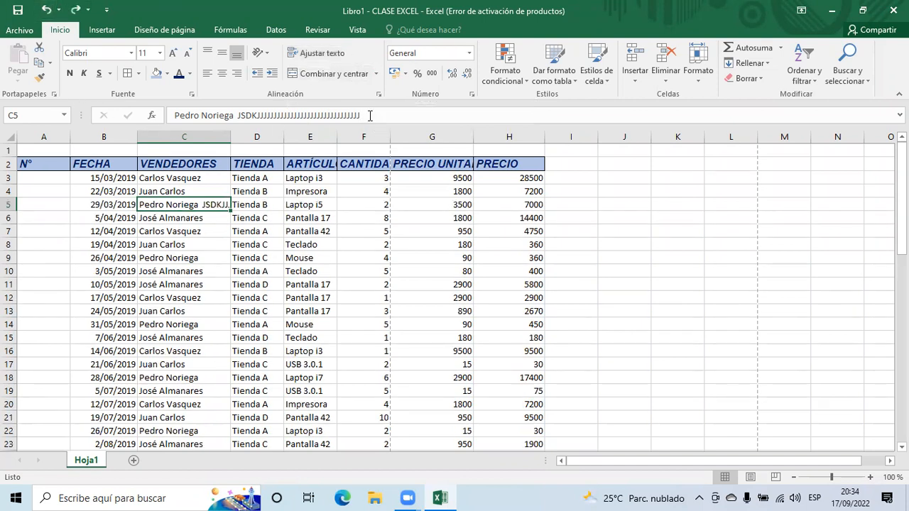
left_click_drag(359, 115, 236, 115)
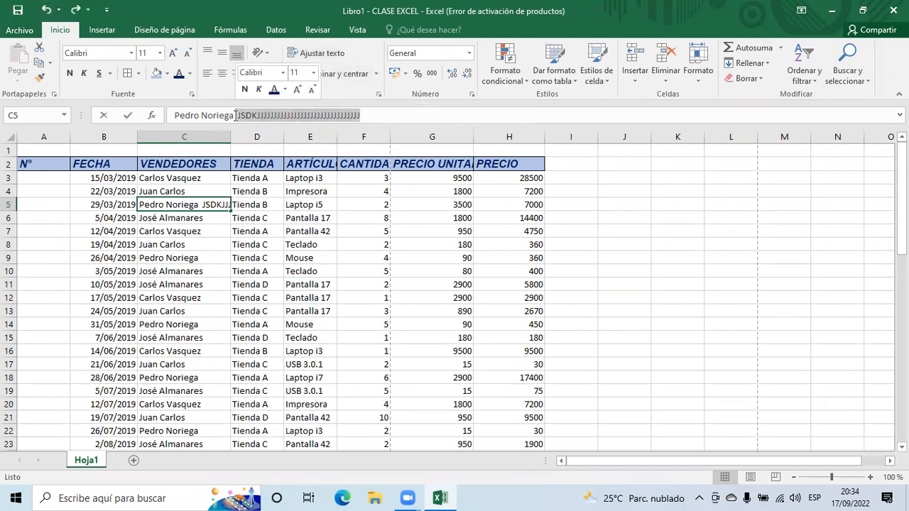
key("BackSpace")
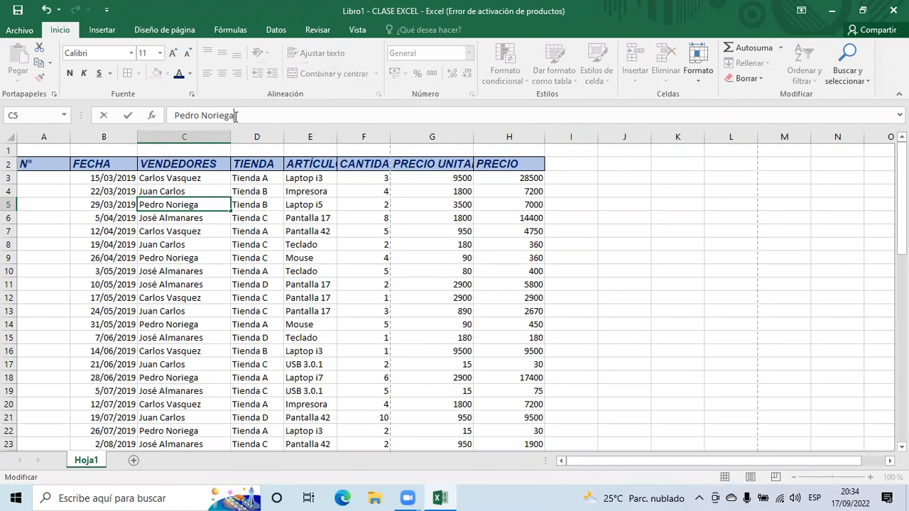
left_click(222, 323)
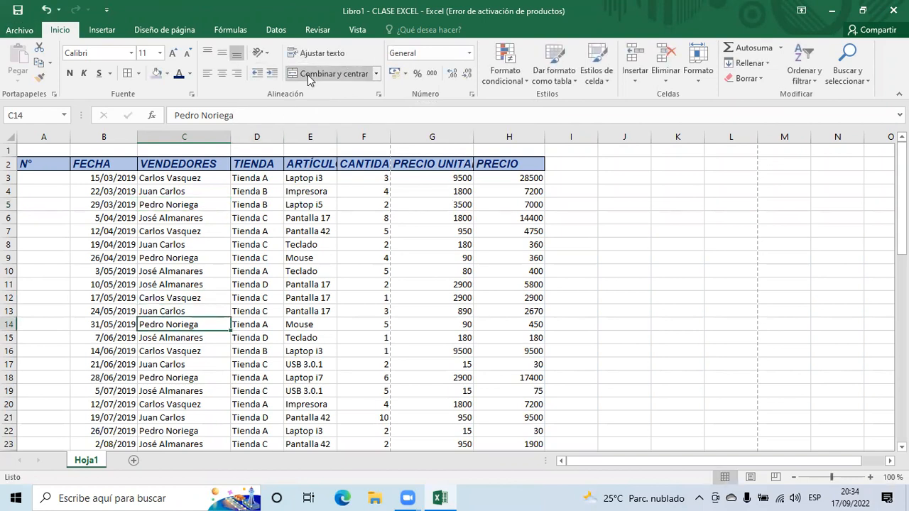
- Apply all borders to the empty cells J3:L3 beside the table
left_click(377, 73)
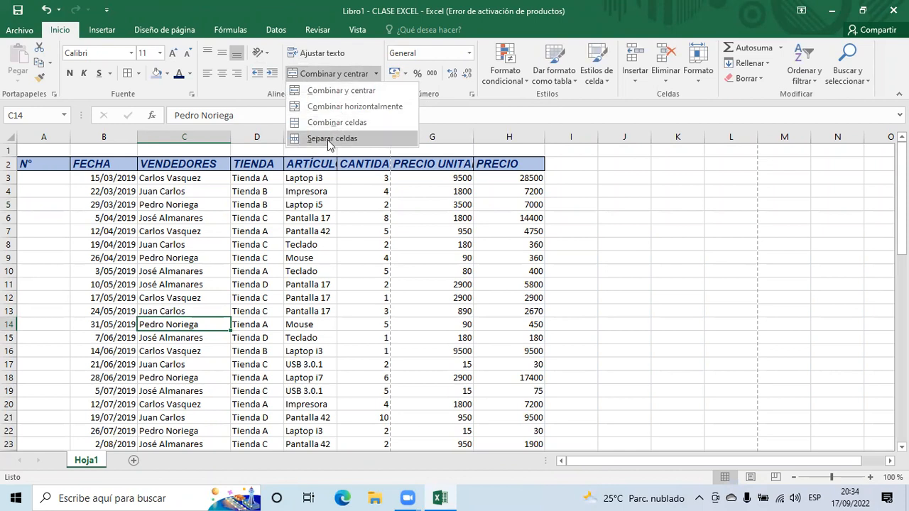
left_click(673, 226)
left_click_drag(614, 178, 716, 175)
left_click(136, 73)
left_click(639, 228)
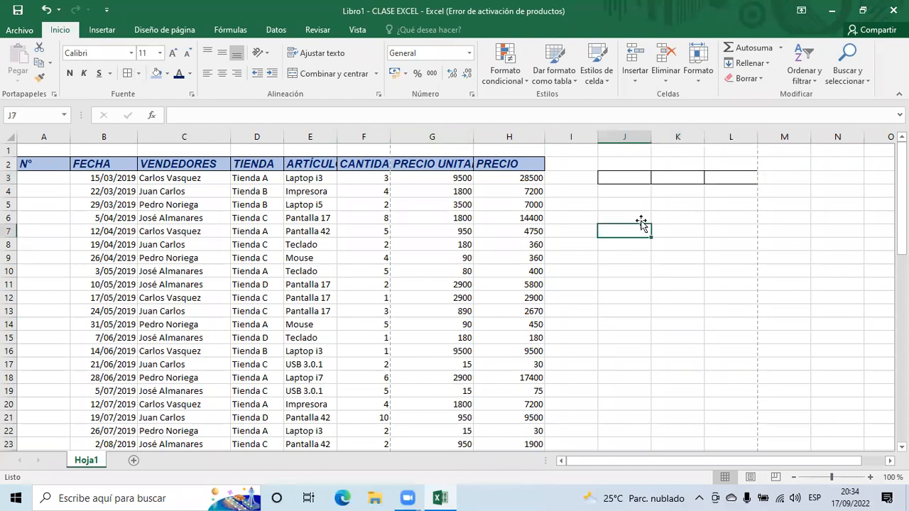
- Merge and center the bordered cells J3:L3 into one cell
mouse_move(728, 179)
left_mouse_down()
mouse_move(645, 182)
mouse_move(720, 178)
left_mouse_up()
left_click(628, 180)
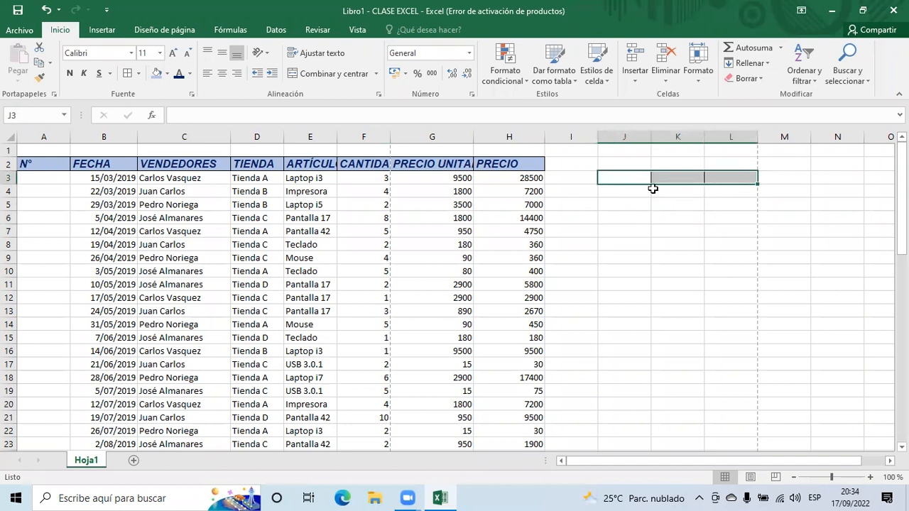
left_click(338, 75)
left_click(673, 270)
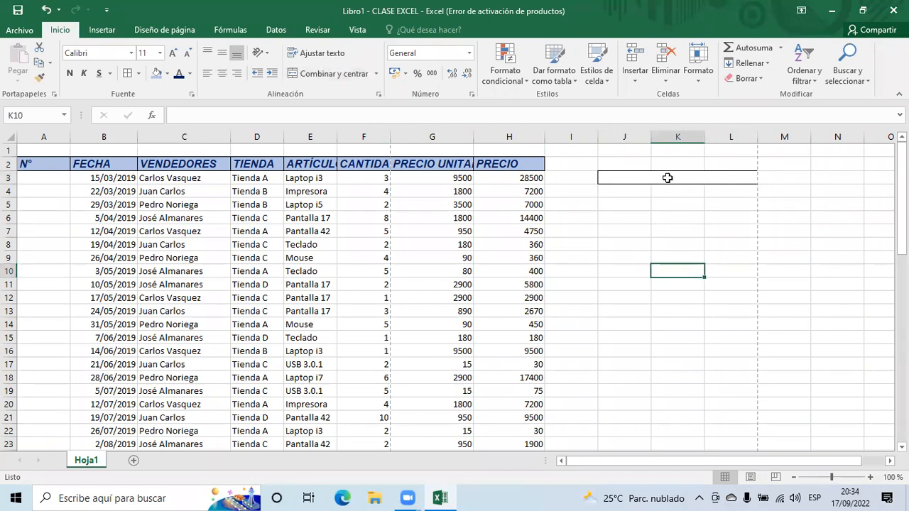
left_click(618, 193)
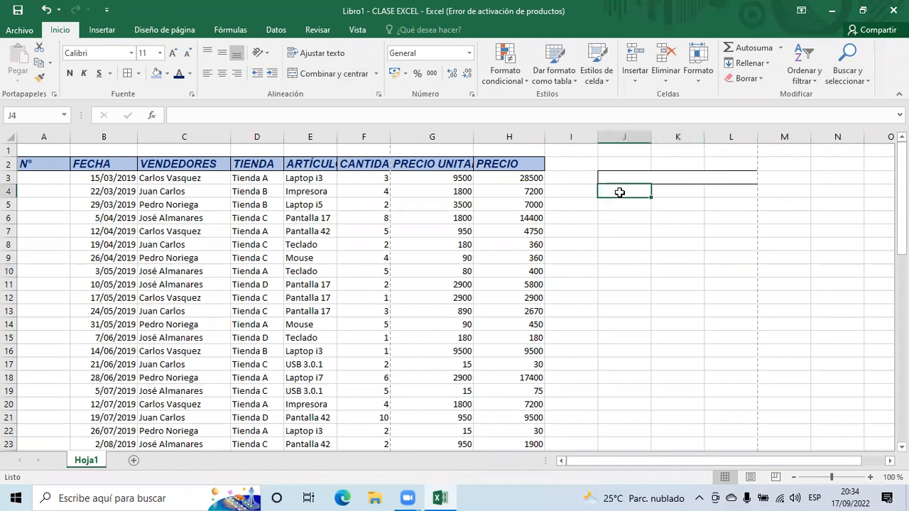
left_click(619, 176)
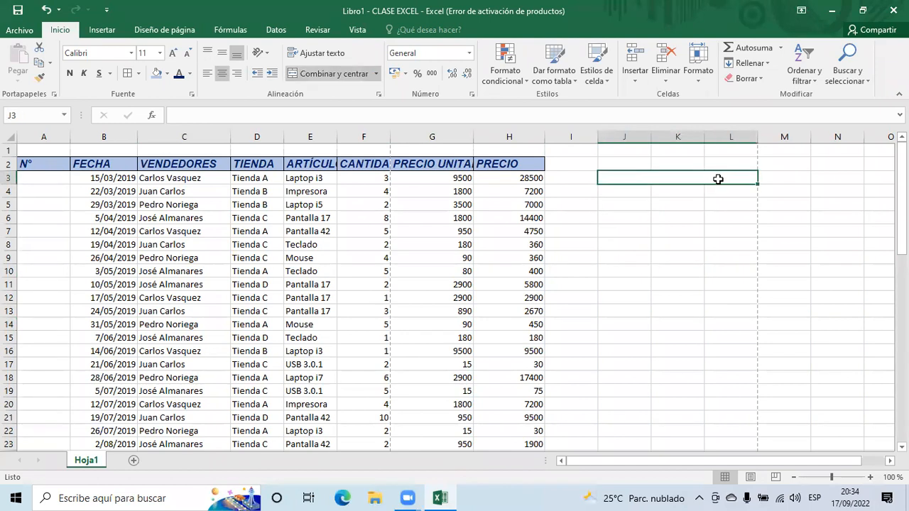
- Enter 1, 2 and 3 in the separate cells J4, K4 and L4 beneath the merged cell
left_click(631, 190)
left_click(676, 192)
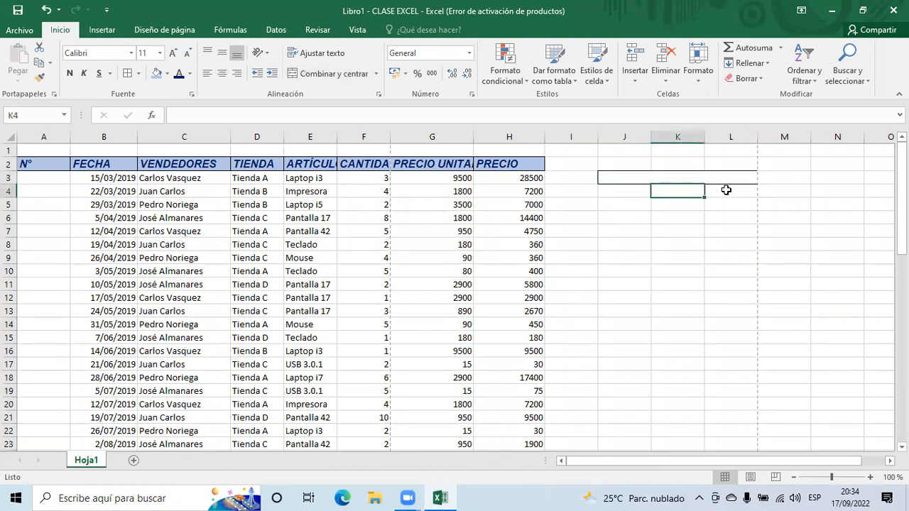
left_click(725, 190)
left_click_drag(633, 190, 723, 190)
left_click(633, 189)
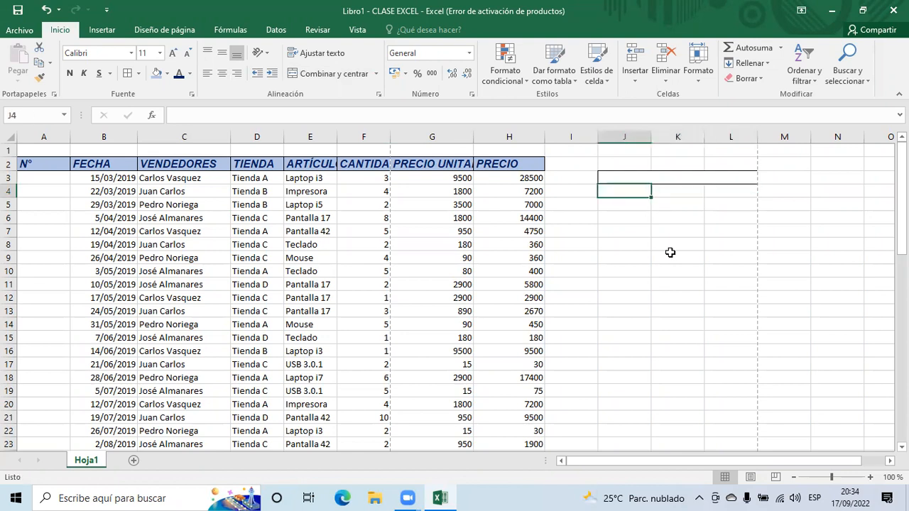
type("1")
key("Tab")
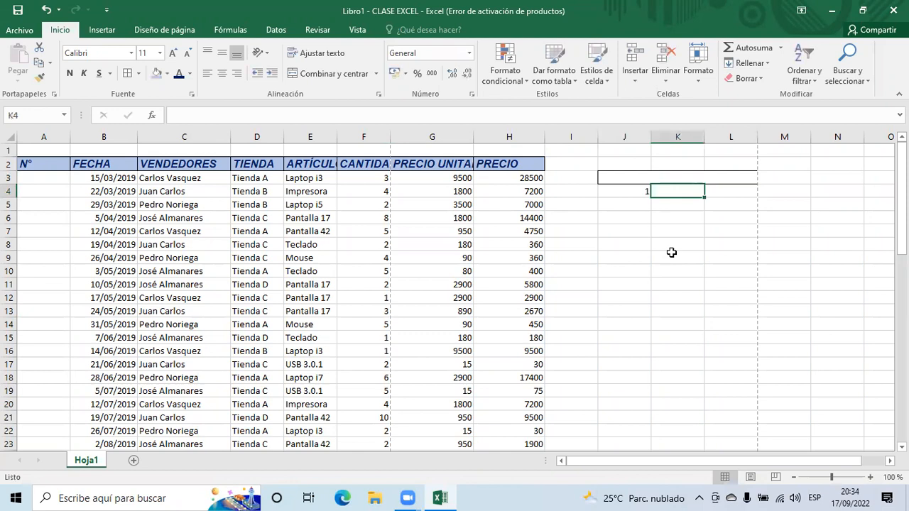
type("2")
key("Tab")
type("3")
key("Down")
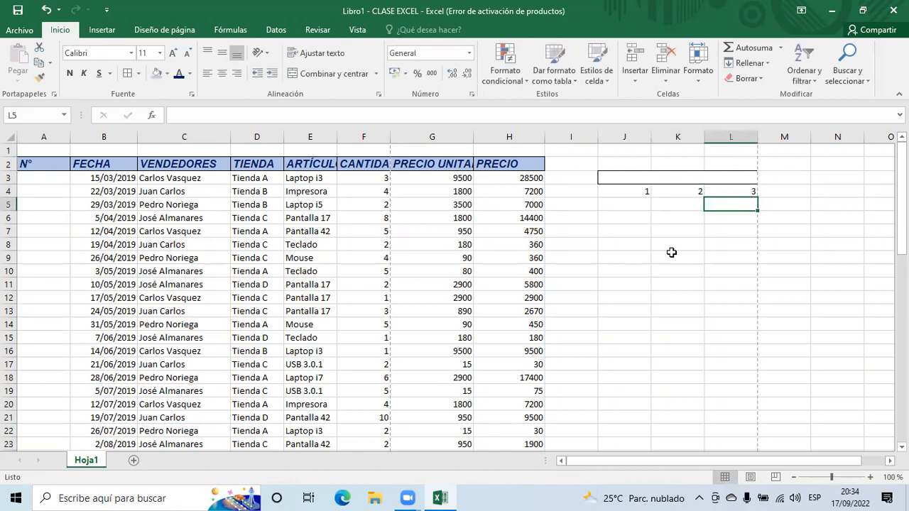
- Split the merged block J3:L3 back into single cells and apply all borders to them
left_click(679, 178)
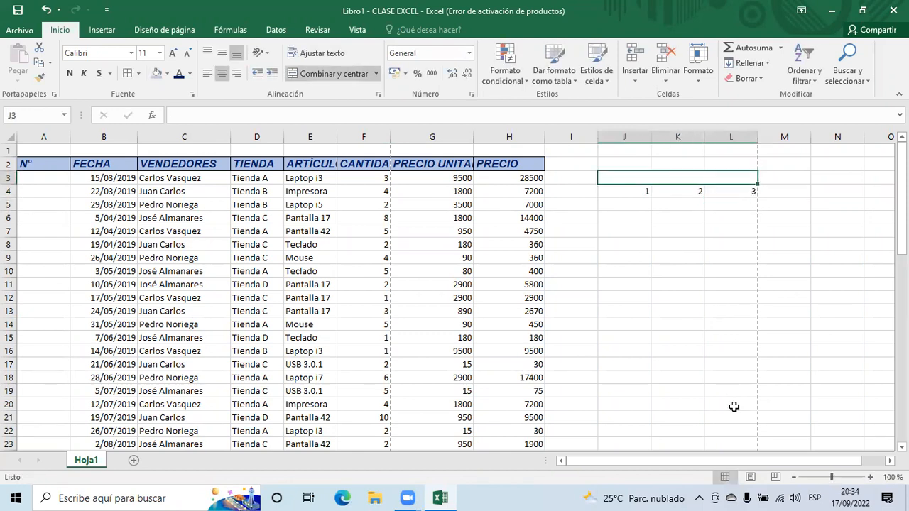
type("3")
key("Return")
left_click(679, 178)
left_click(375, 74)
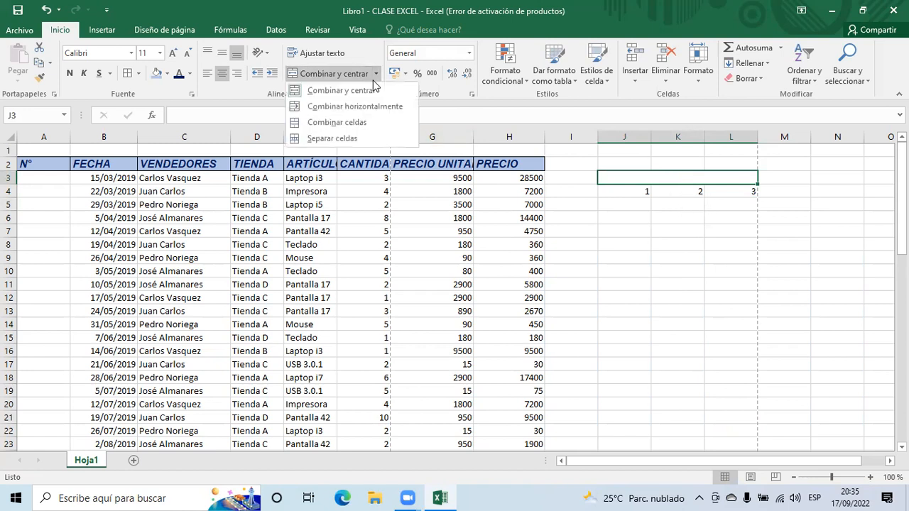
left_click(341, 122)
left_click(615, 268)
left_click_drag(610, 177, 742, 178)
left_click(127, 73)
left_click(718, 283)
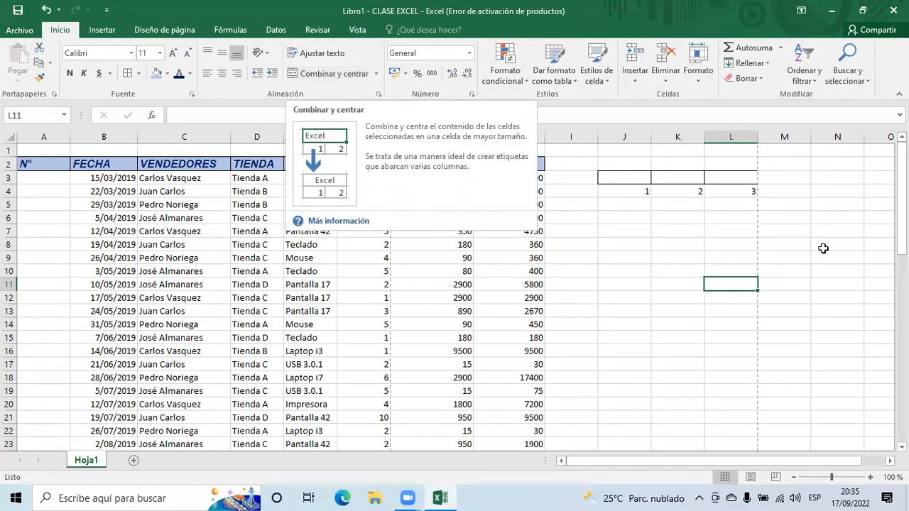
- Remove the borders and delete the contents of the practice range I3:L4
left_click(687, 245)
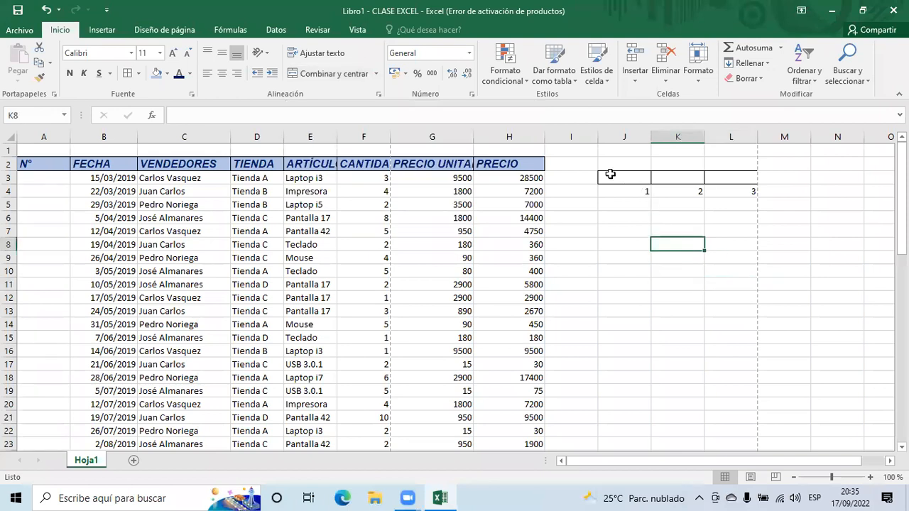
left_click_drag(592, 177, 740, 197)
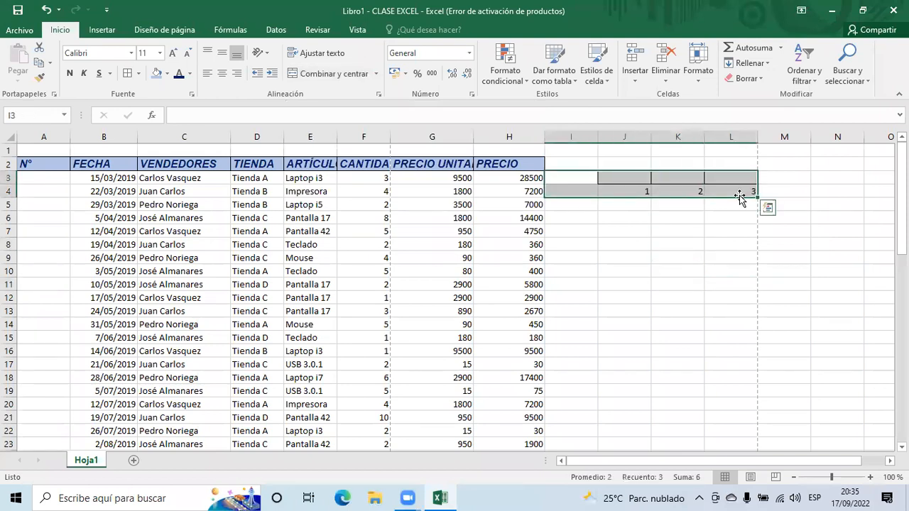
left_click(137, 73)
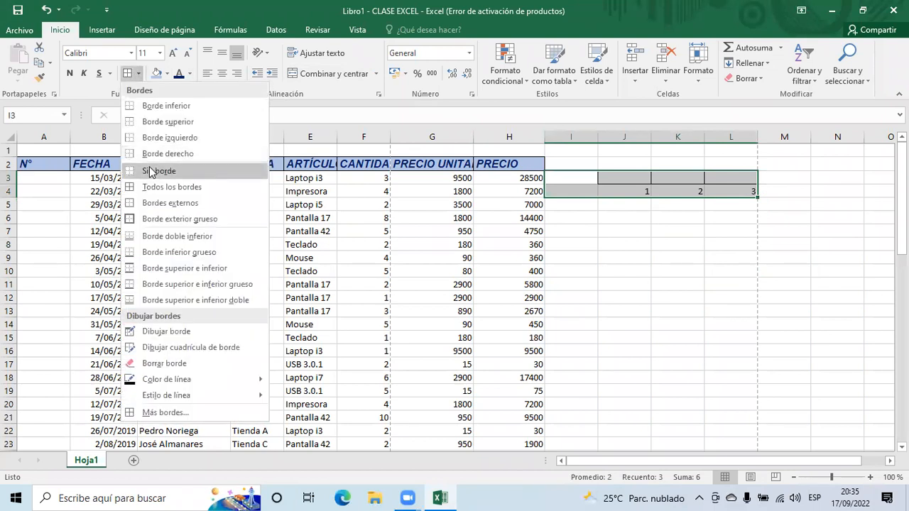
left_click(150, 171)
key("Delete")
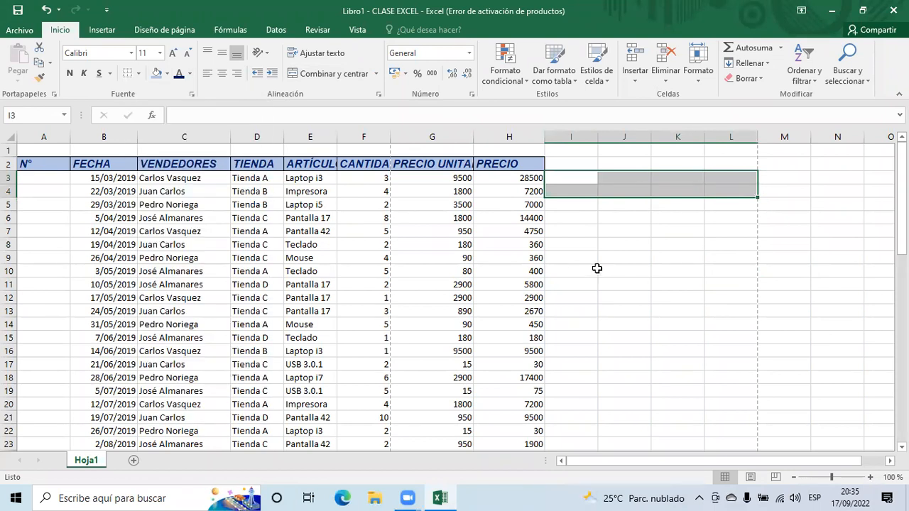
left_click(624, 244)
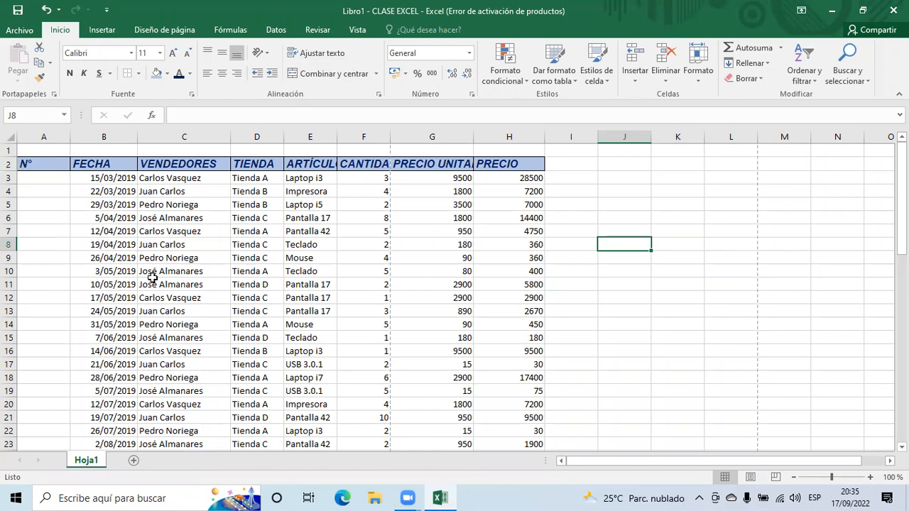
- Narrow the N° column (A) and the FECHA column (B) so they fit their contents more closely
scroll(152, 277, "down", 20)
scroll(152, 277, "up", 16)
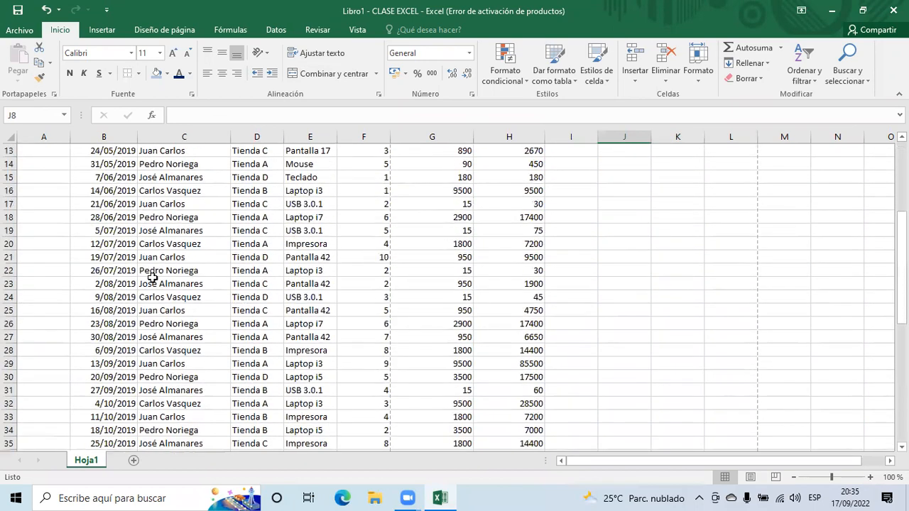
scroll(152, 277, "up", 4)
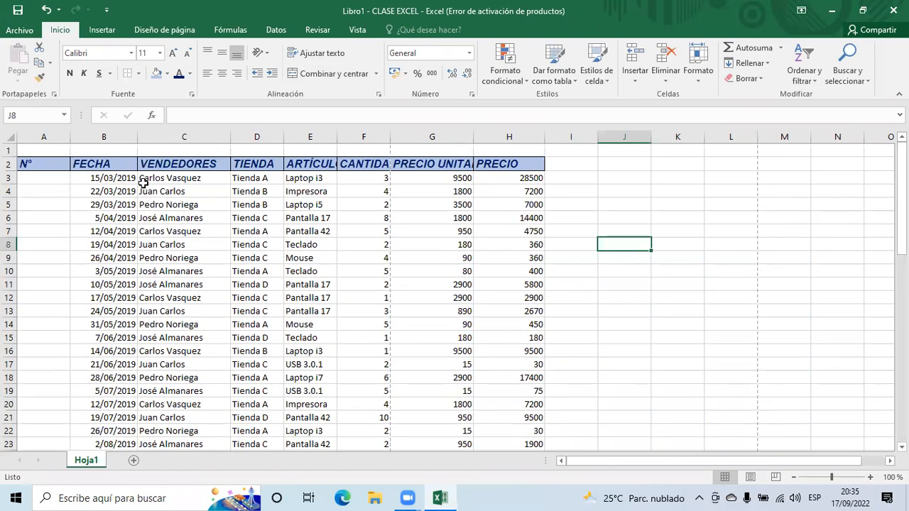
scroll(394, 277, "down", 3)
scroll(394, 278, "down", 4)
scroll(393, 275, "up", 7)
left_click_drag(69, 136, 46, 136)
left_click(30, 179)
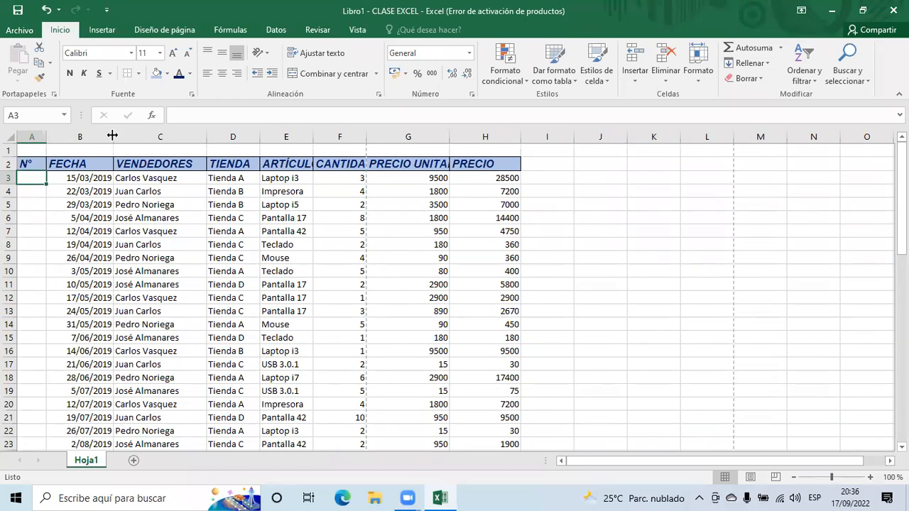
left_click_drag(114, 135, 107, 137)
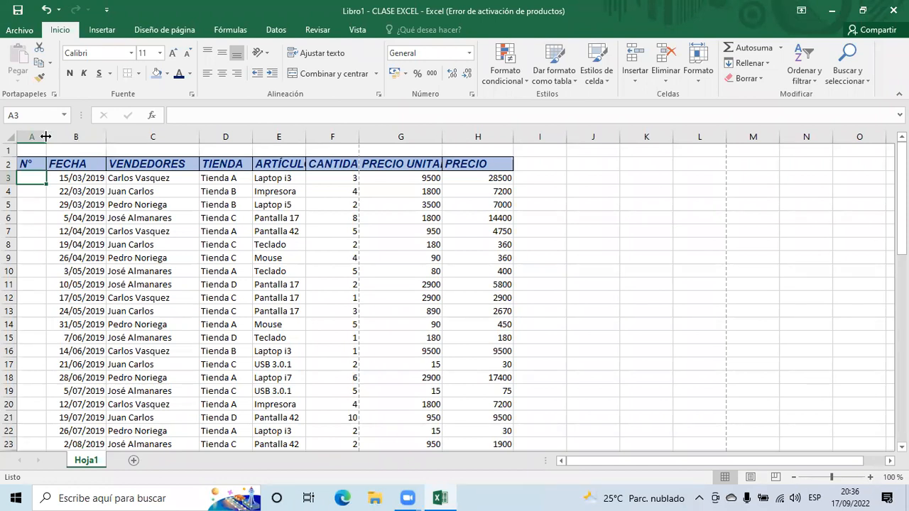
mouse_move(45, 137)
left_mouse_down()
mouse_move(106, 150)
mouse_move(67, 135)
mouse_move(44, 146)
mouse_move(71, 141)
mouse_move(38, 140)
mouse_move(45, 140)
left_mouse_up()
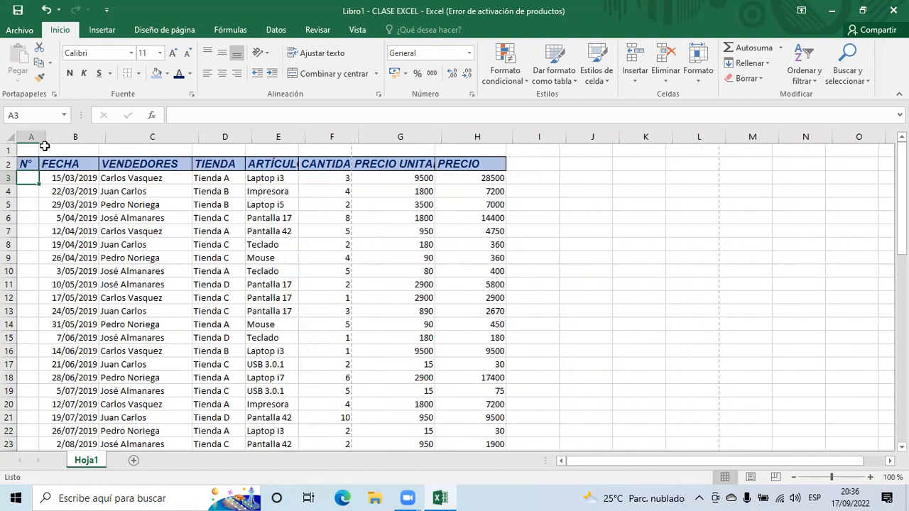
- Center the header texts of the table in A2:H2 horizontally
left_click(32, 164)
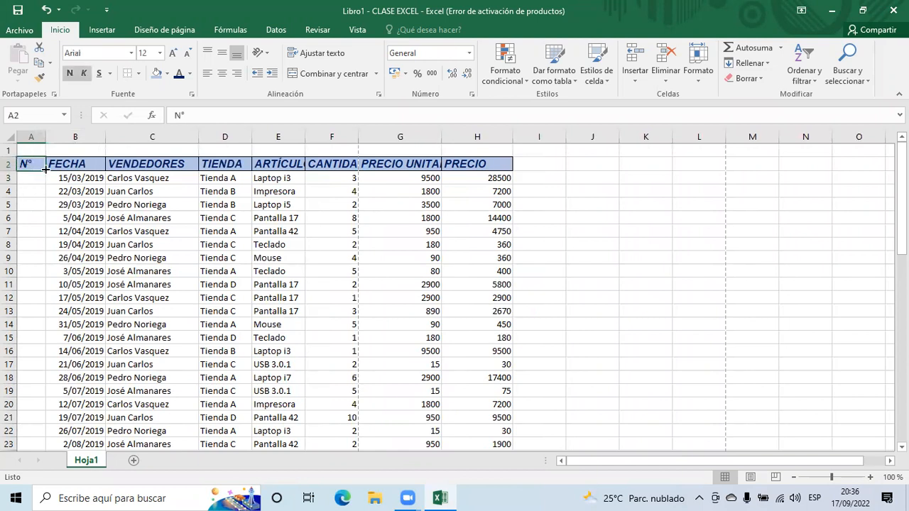
left_click_drag(33, 164, 482, 164)
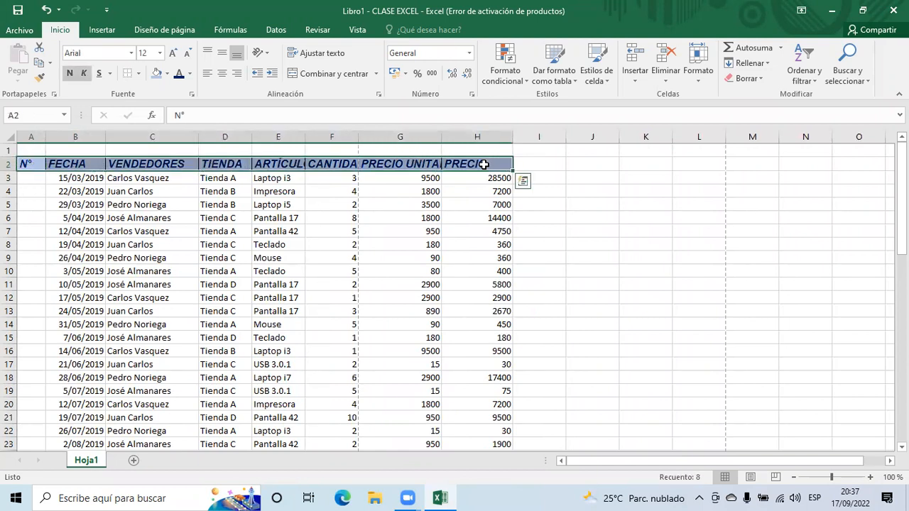
left_click(220, 76)
left_click(205, 207)
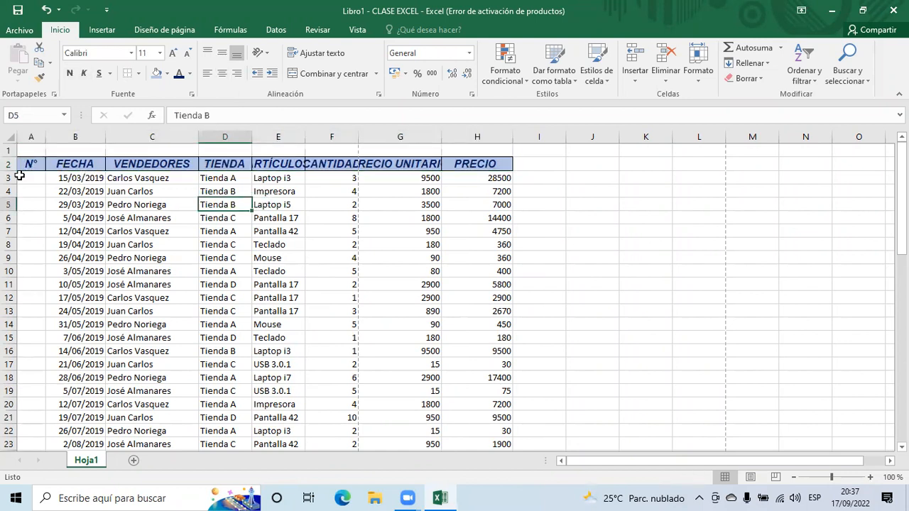
left_click(71, 165)
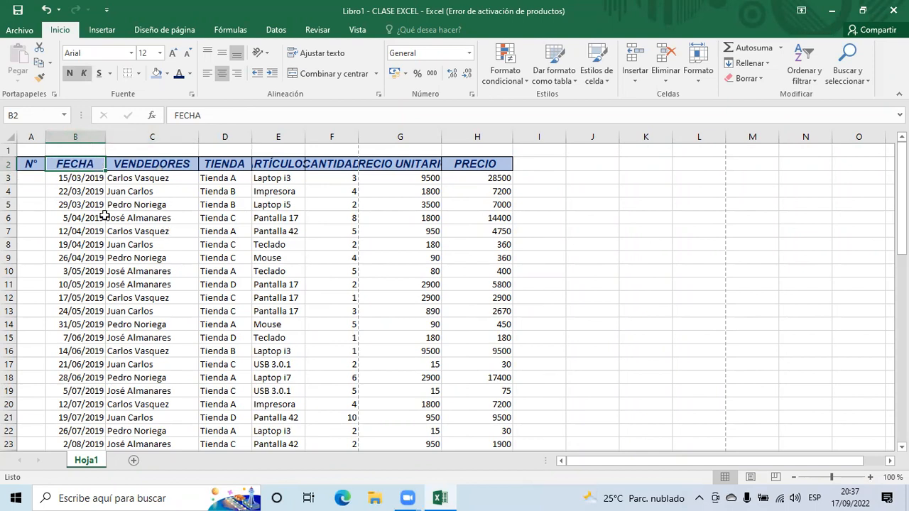
- Widen column E to fit the ARTÍCULOS header and shorten the header in F2 to CANT
left_click_drag(304, 130, 330, 135)
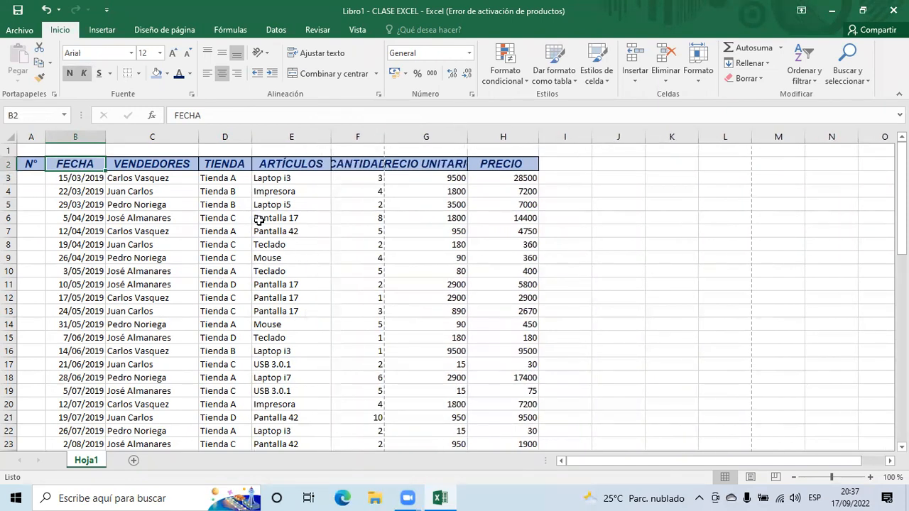
left_click(355, 169)
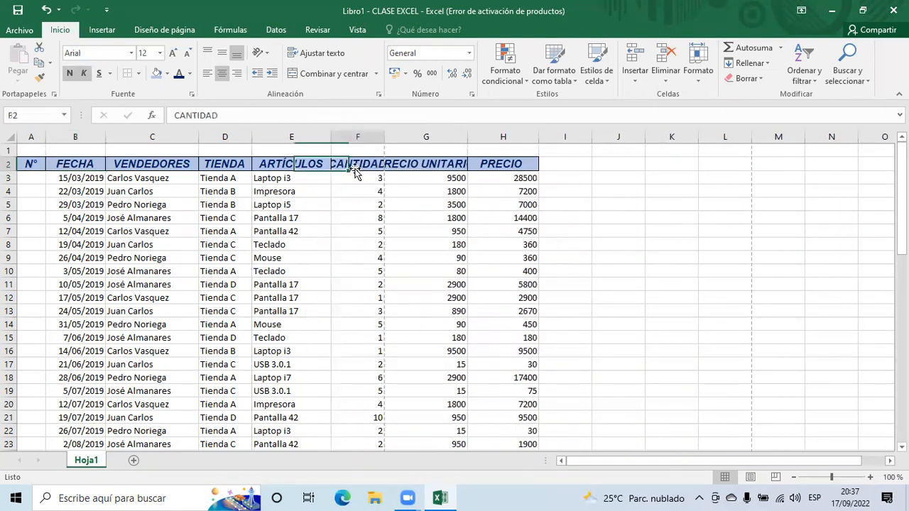
left_click(225, 115)
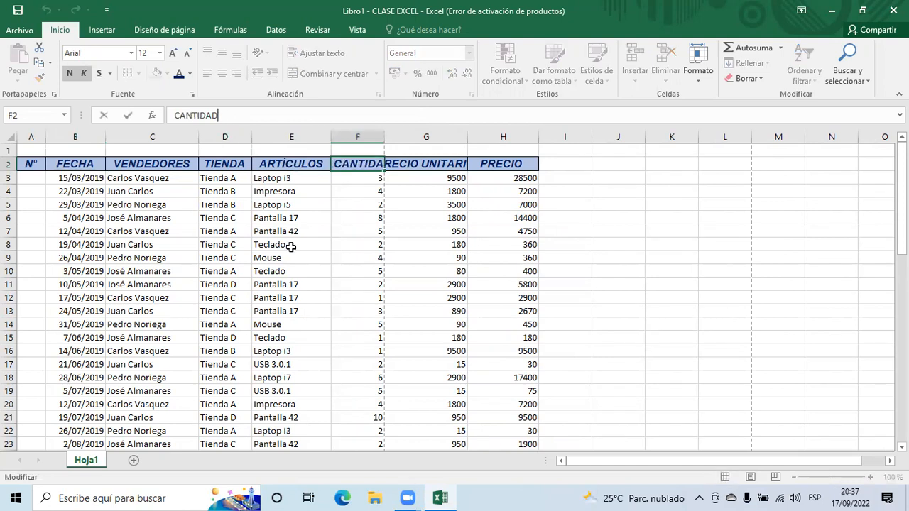
key("BackSpace")
key("BackSpace")
key("BackSpace")
key("BackSpace")
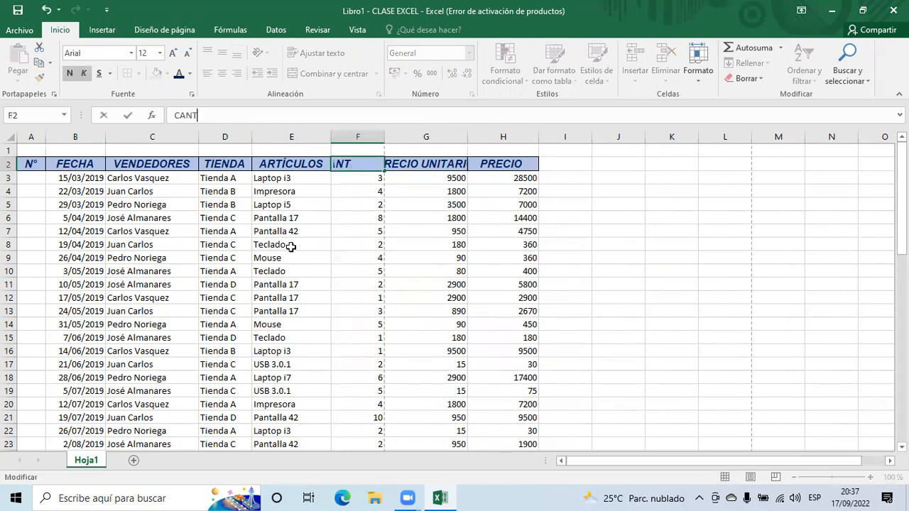
left_click(338, 220)
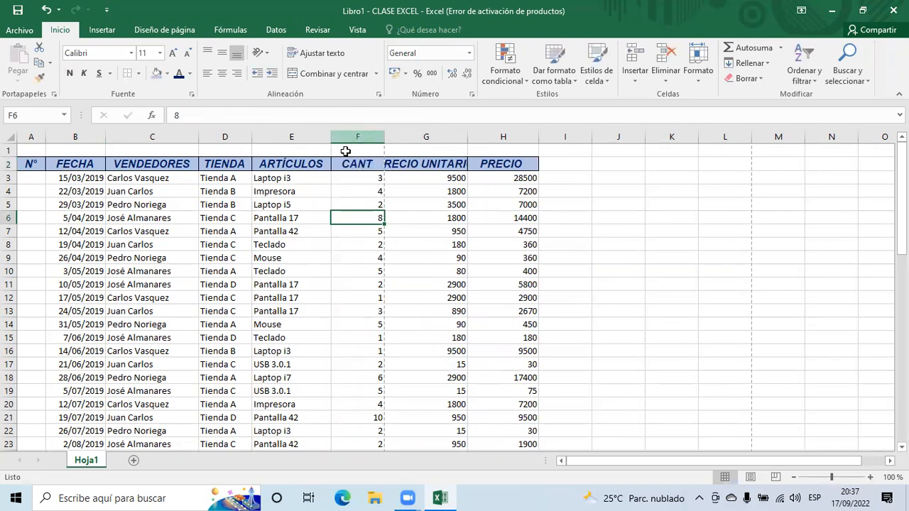
left_click(359, 164)
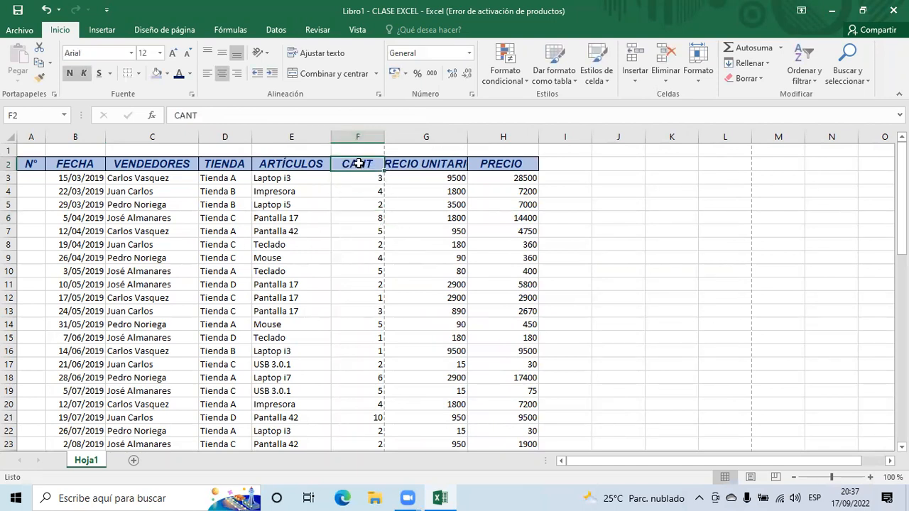
- Widen column G to fit the PRECIO UNITARIO header and make the PRECIO column (H) slightly wider
left_click(434, 163)
left_click_drag(467, 136, 497, 137)
left_click(460, 229)
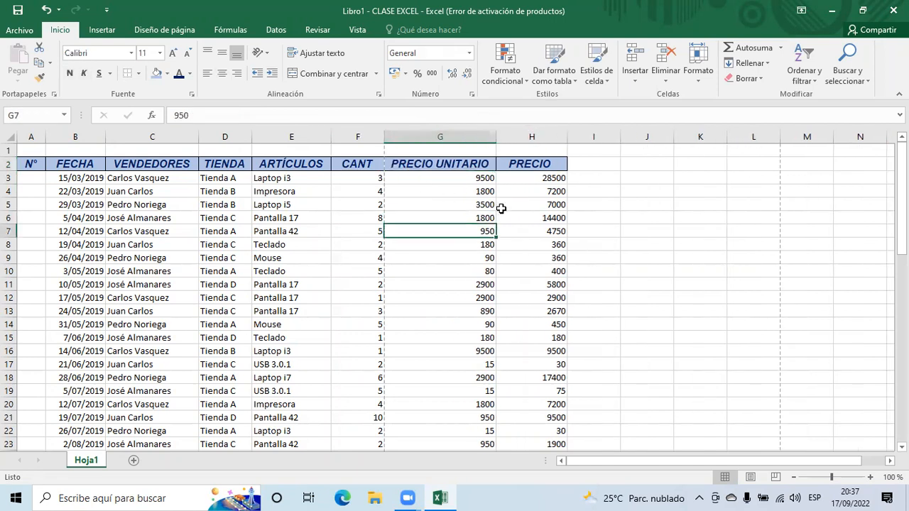
left_click_drag(567, 140, 575, 137)
key("Right")
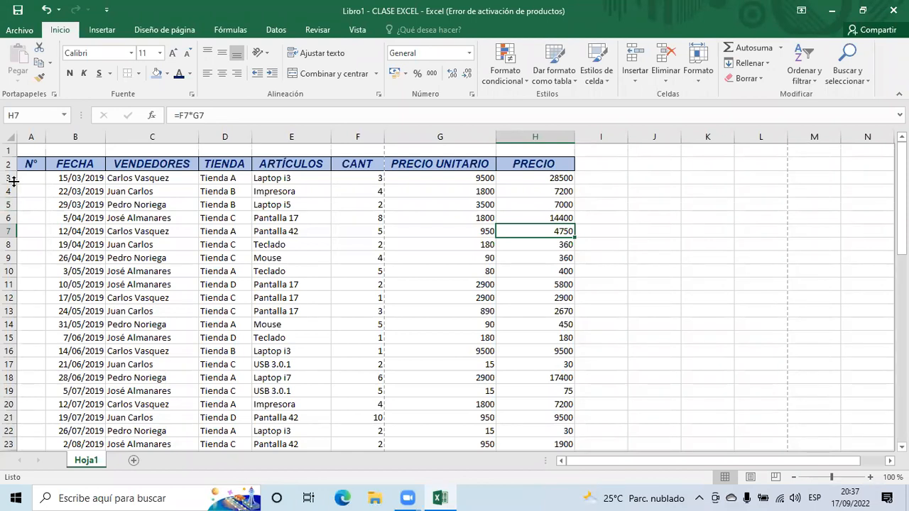
- Increase the height of row 3, then undo the height change
left_click_drag(7, 182, 7, 193)
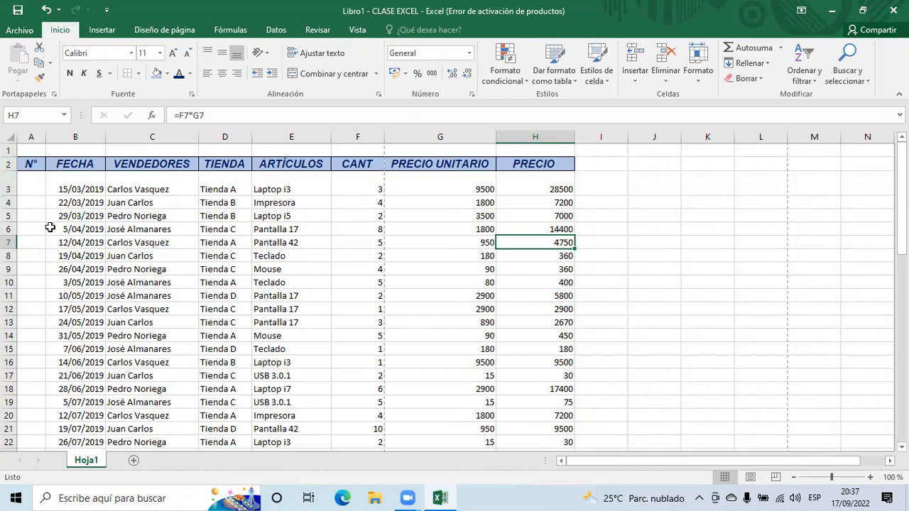
key("ctrl+z")
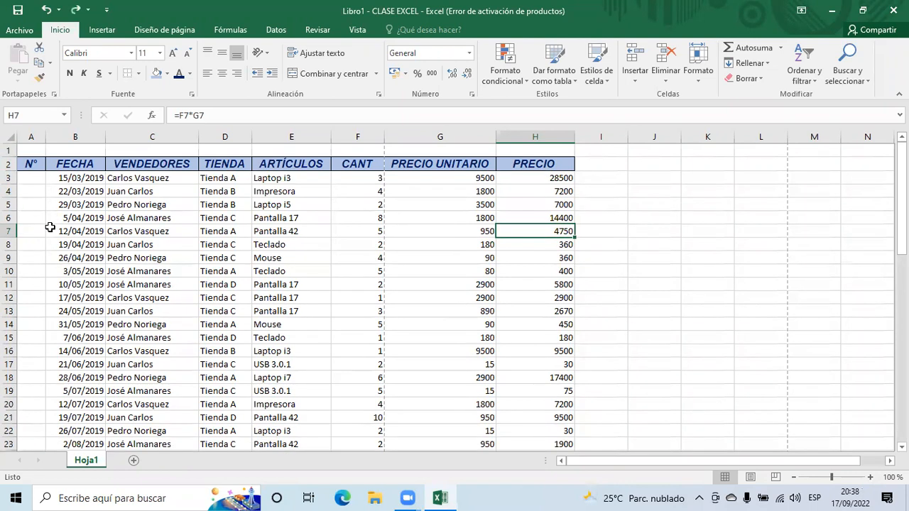
- Center the CANT quantities in F3:F61 horizontally
left_click(189, 160)
left_click(161, 203)
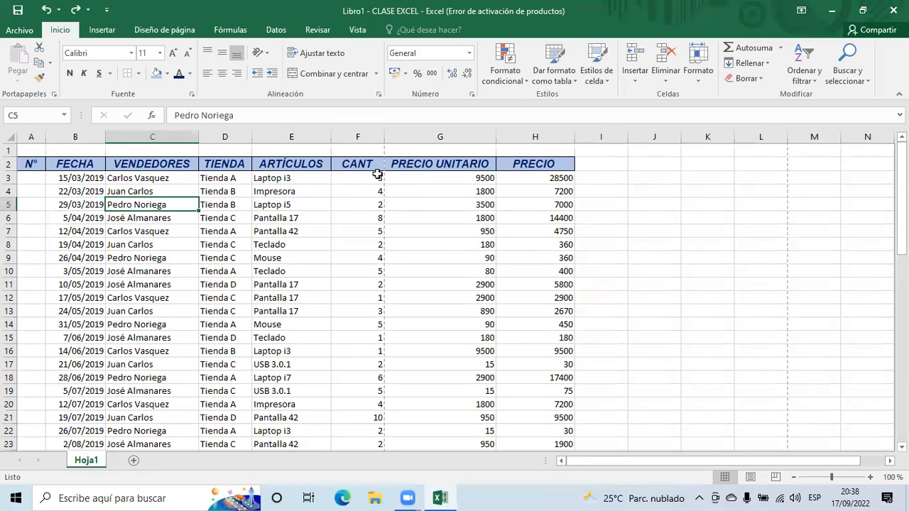
left_click_drag(373, 179, 367, 403)
left_click(223, 73)
scroll(381, 335, "up", 14)
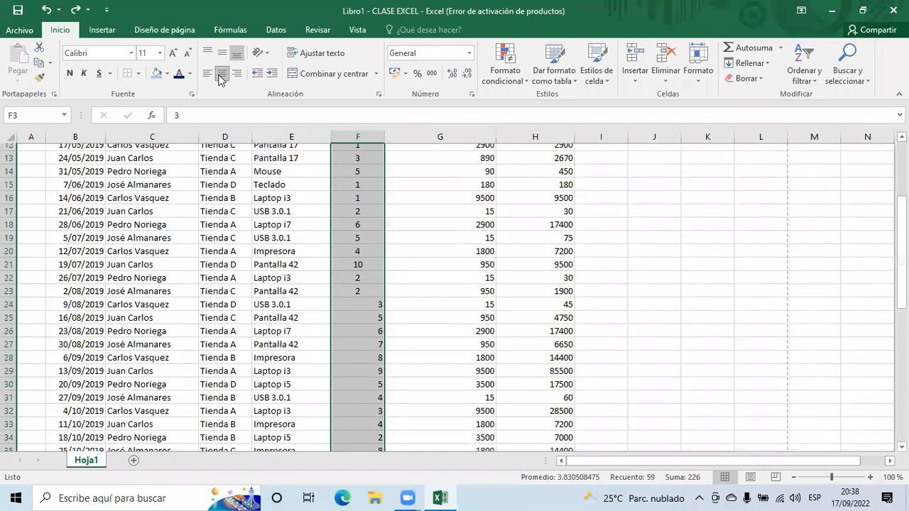
left_click(381, 335)
left_click(427, 254)
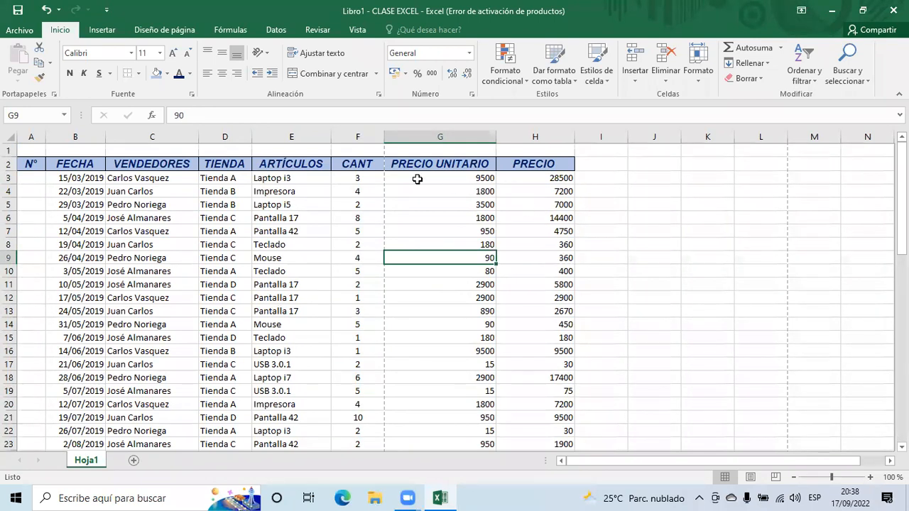
- Examine the entries under the PRECIO UNITARIO, VENDEDORES, FECHA, N°, TIENDA and ARTÍCULOS headers of the sales table
left_click(443, 177)
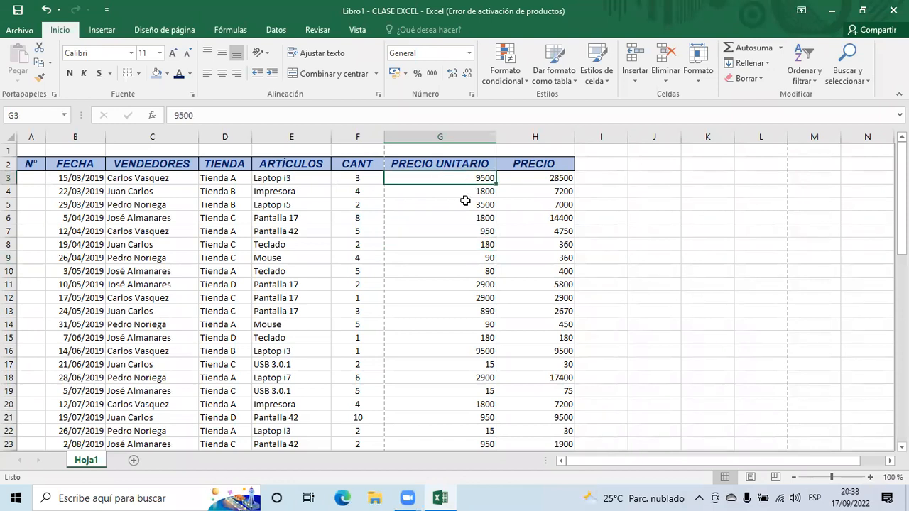
left_click(460, 191)
left_click(454, 202)
left_click(450, 179)
left_click(446, 191)
left_click(443, 205)
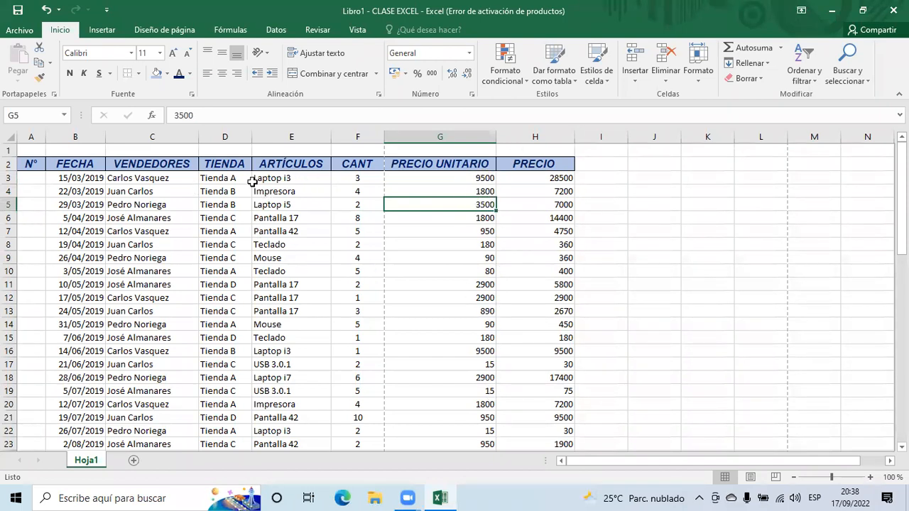
left_click(142, 182)
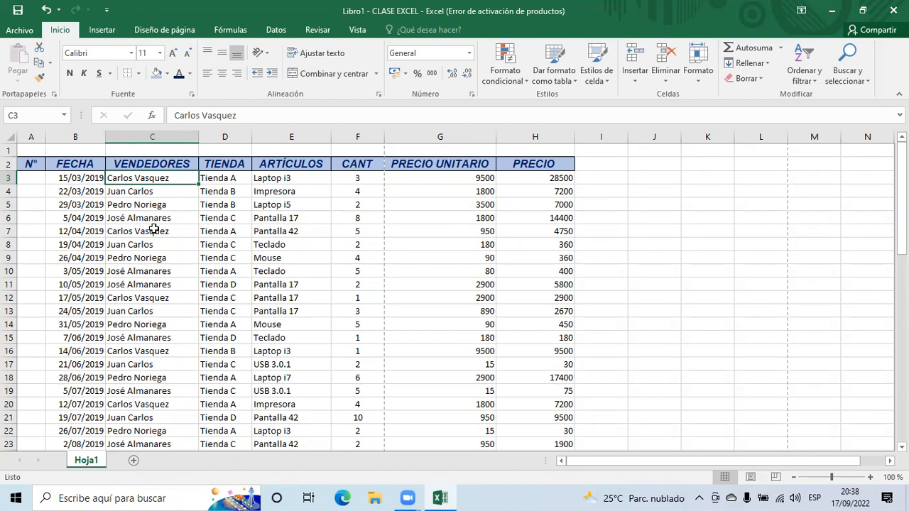
left_click(72, 180)
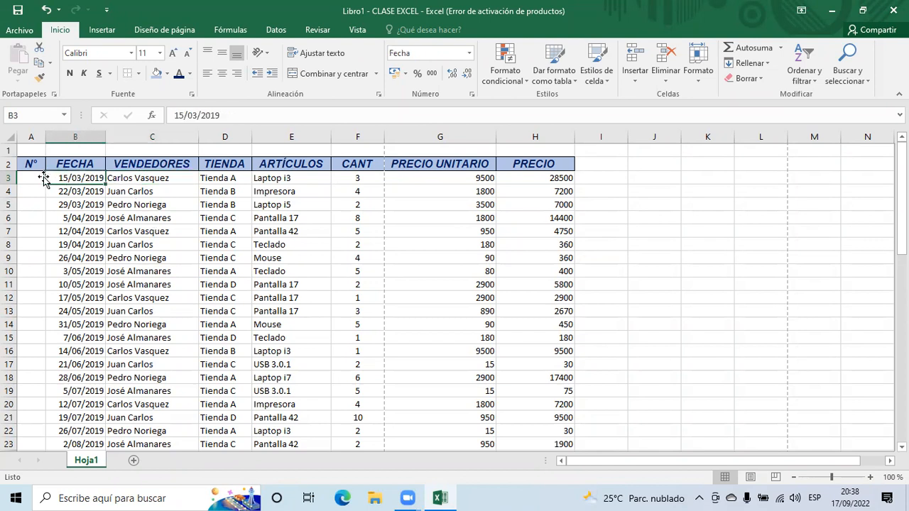
left_click(36, 176)
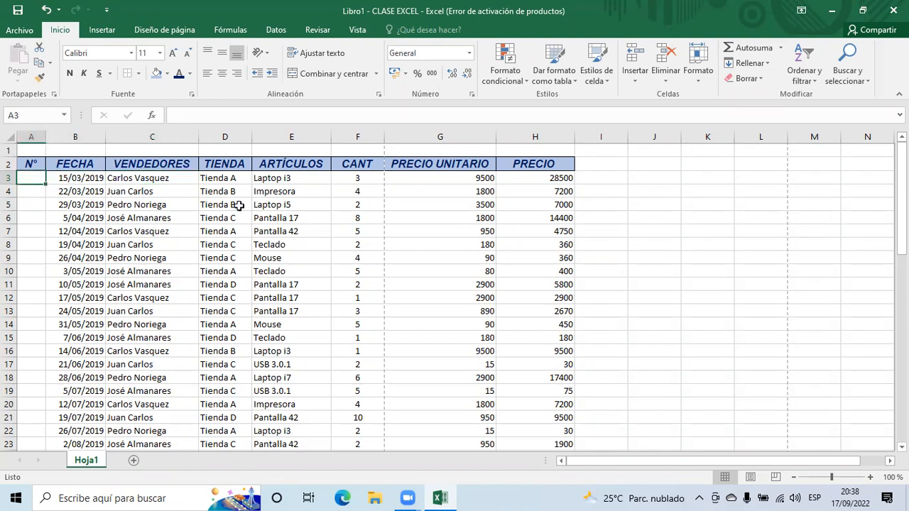
left_click(235, 180)
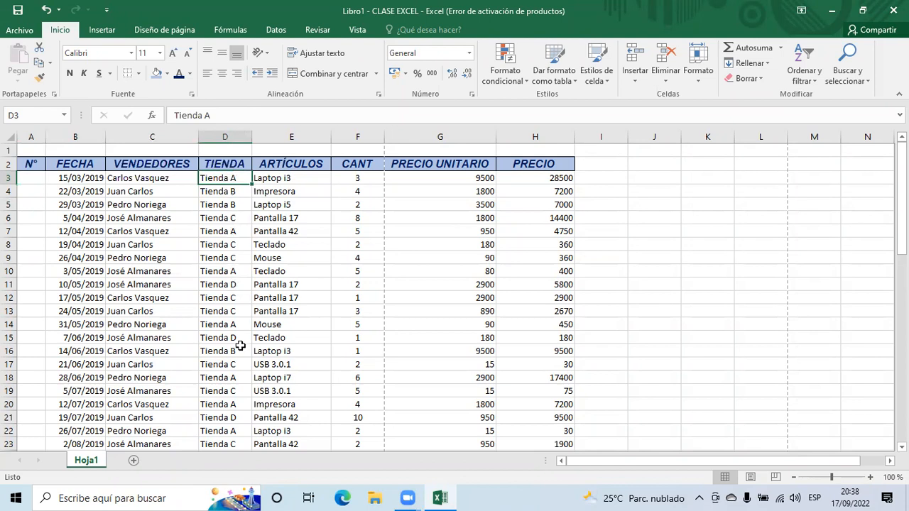
left_click(231, 290)
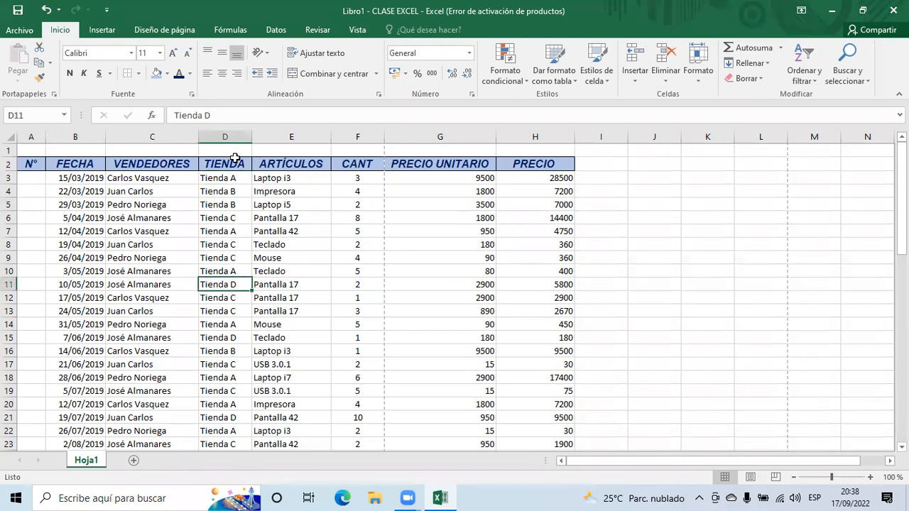
left_click(272, 182)
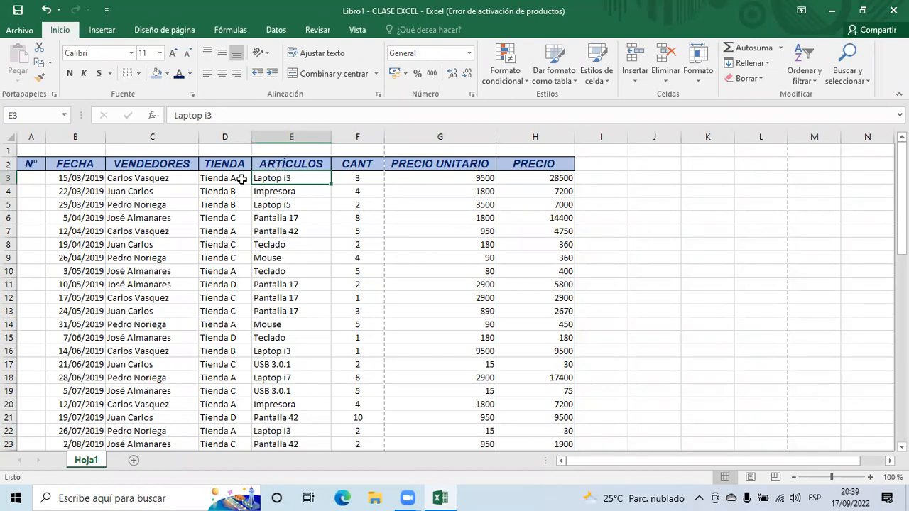
left_click(148, 179)
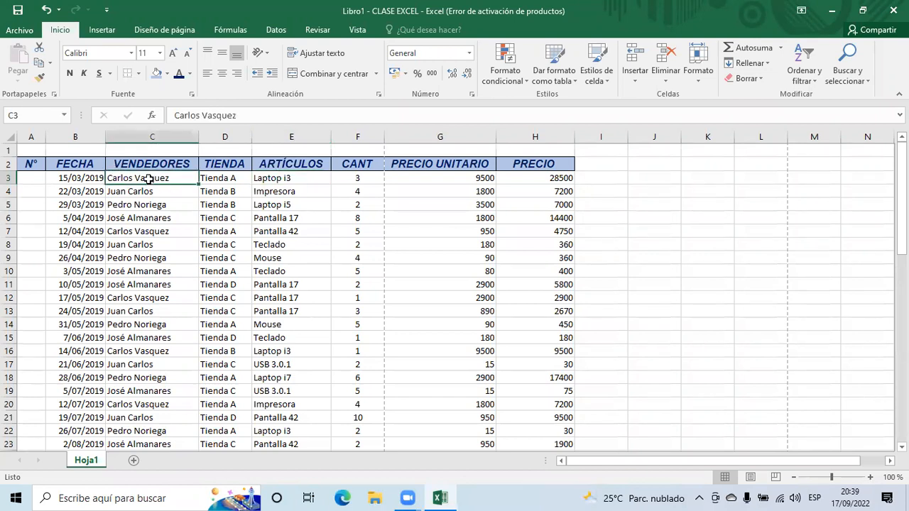
left_click(61, 179)
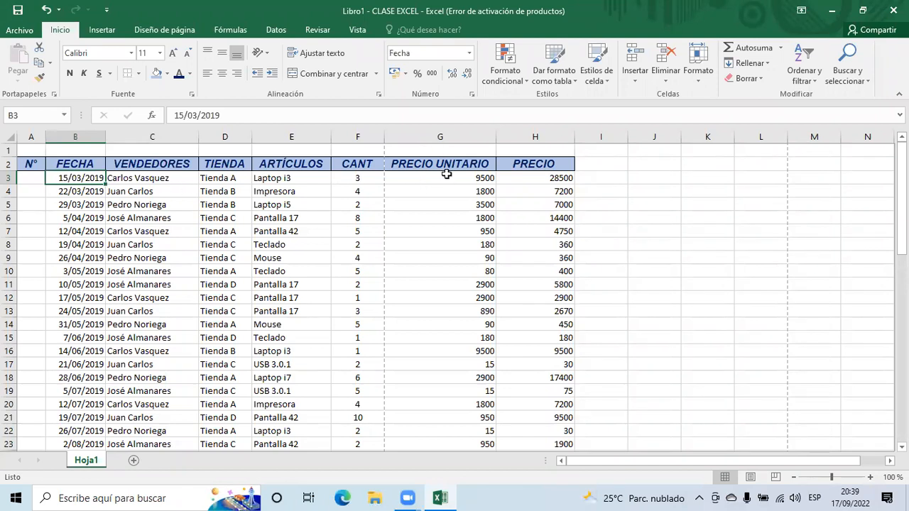
- Clear the formulas from the PRECIO column in H3:H61, leaving its header in place
left_click(551, 178)
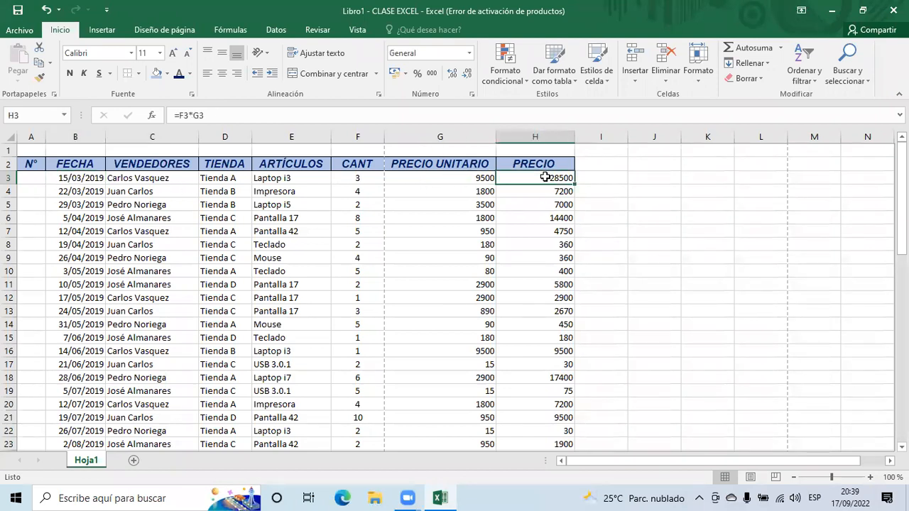
scroll(568, 288, "down", 15)
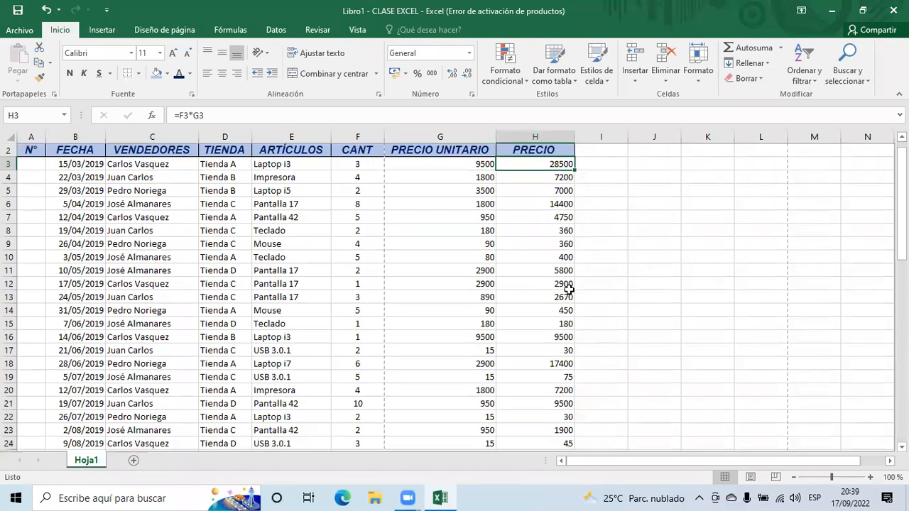
scroll(568, 288, "up", 1)
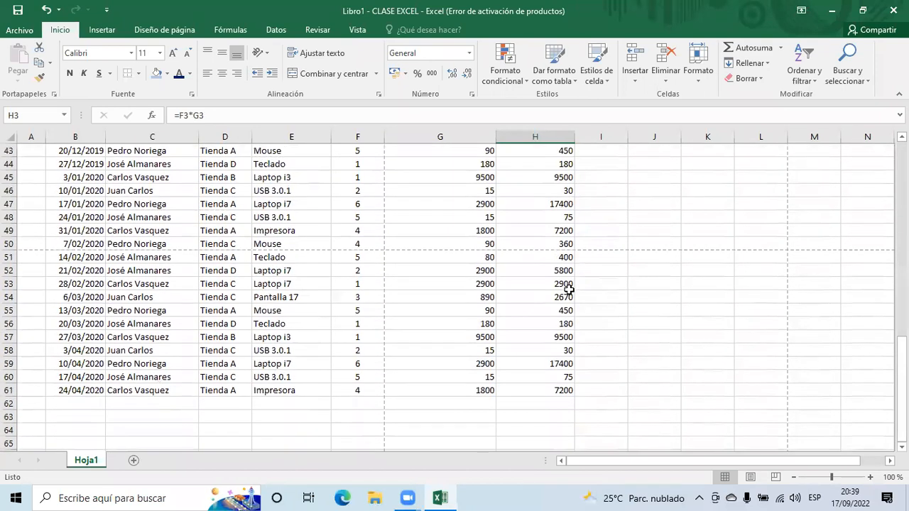
left_click(555, 399)
left_click_drag(555, 391, 560, 176)
scroll(648, 381, "down", 16)
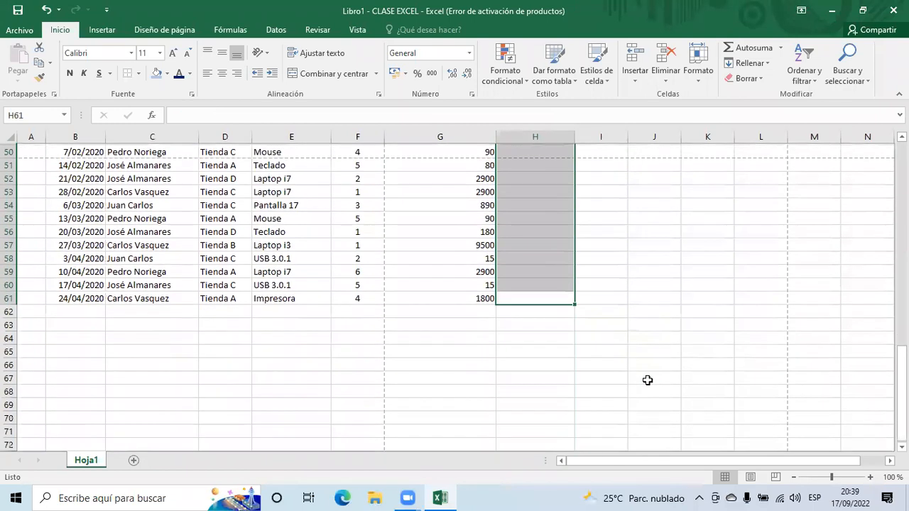
scroll(548, 278, "up", 2)
left_click(550, 279)
scroll(550, 279, "up", 14)
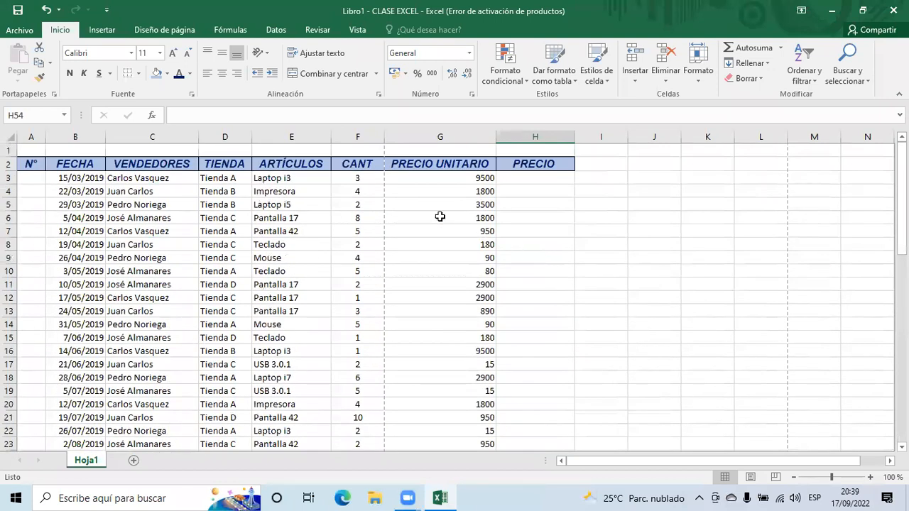
- Enter the numbers 1 to 5 one by one in the N° column, in cells A3:A7
left_click(360, 169)
left_click(419, 180)
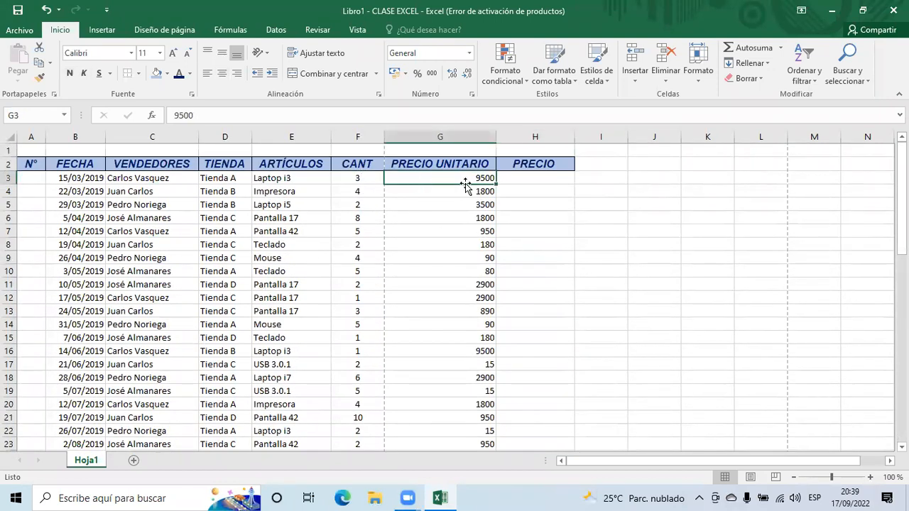
left_click(528, 182)
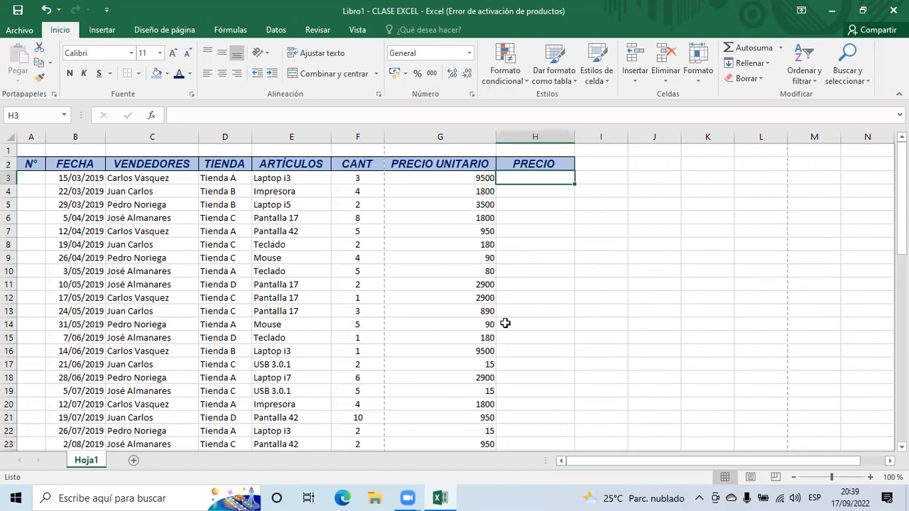
left_click(62, 179)
left_click(21, 182)
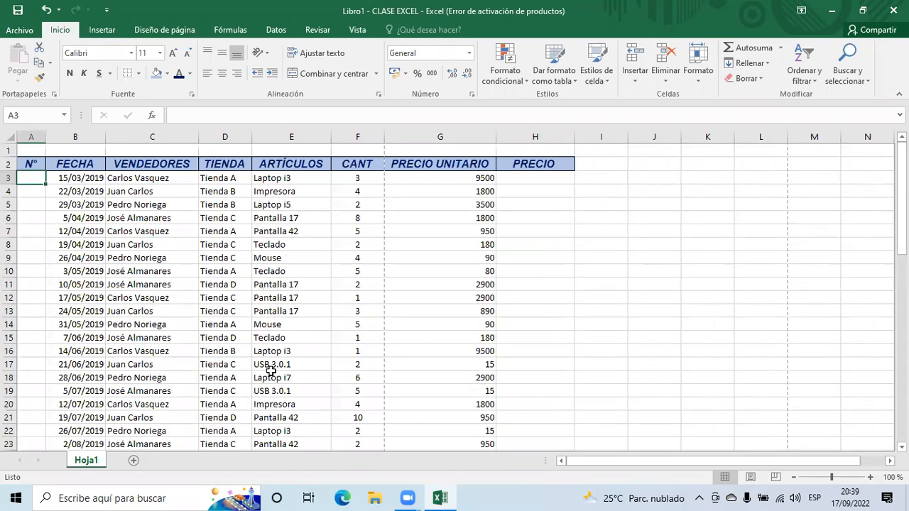
type("1")
key("Return")
type("2")
key("Return")
type("3")
key("Return")
type("4")
key("Return")
type("5")
key("Return")
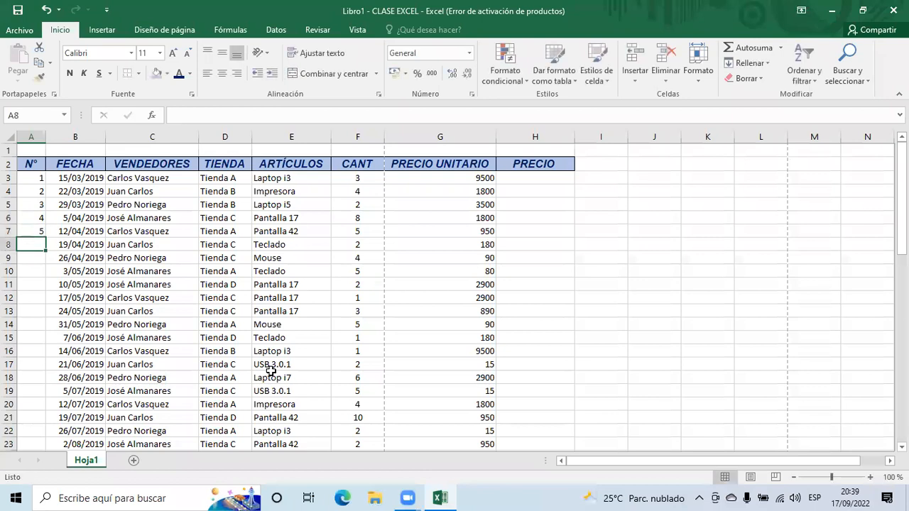
scroll(271, 371, "down", 19)
scroll(270, 371, "up", 7)
scroll(270, 371, "up", 12)
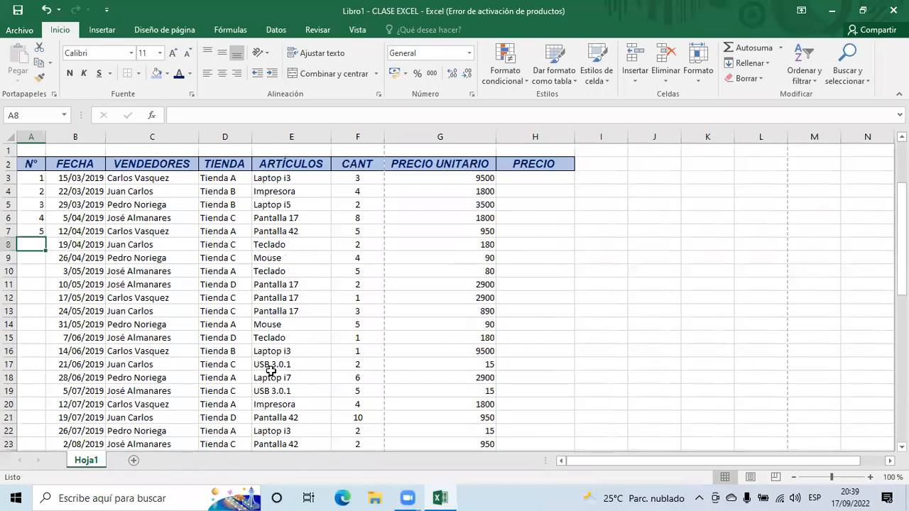
- Fill the 1 in A3 down through A8 as plain copies
left_click(29, 178)
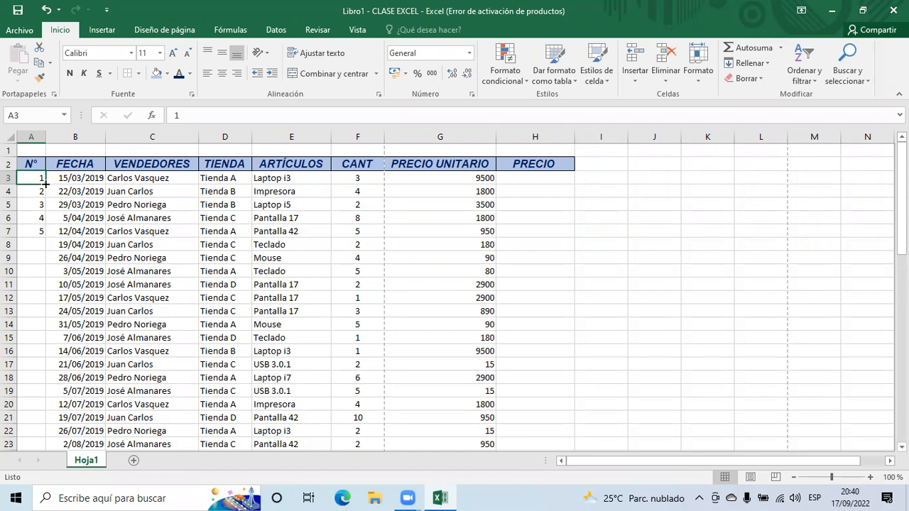
left_click_drag(45, 184, 44, 251)
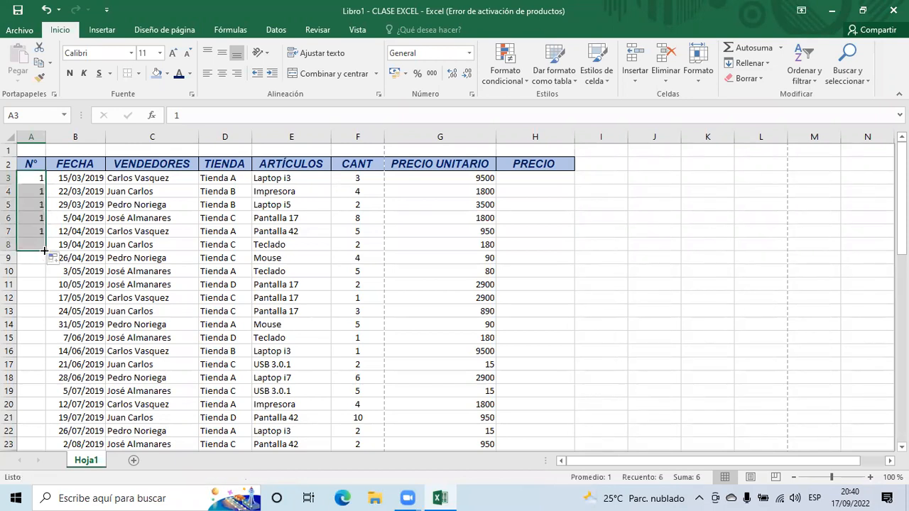
left_click(38, 189)
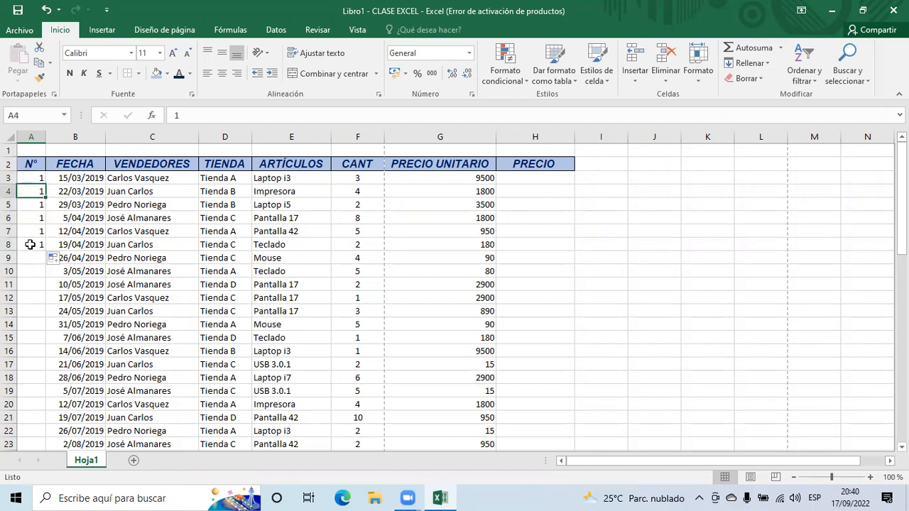
- Fill the N° column from A3 down to A12 as a series from 1 to 10
left_click(38, 179)
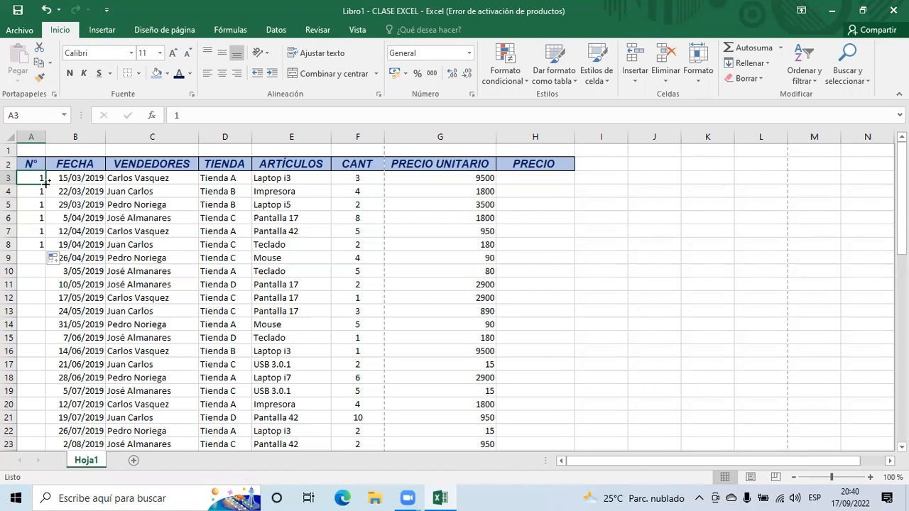
left_click_drag(45, 184, 43, 308)
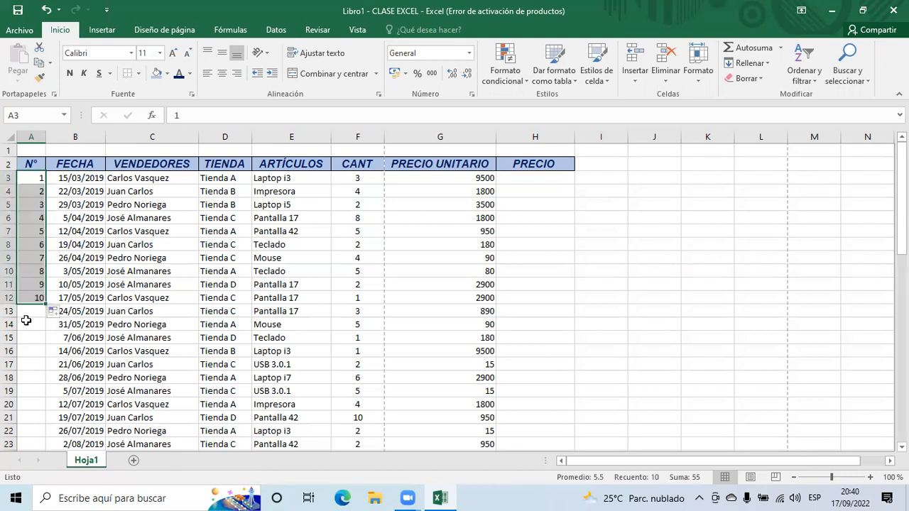
left_click(38, 191)
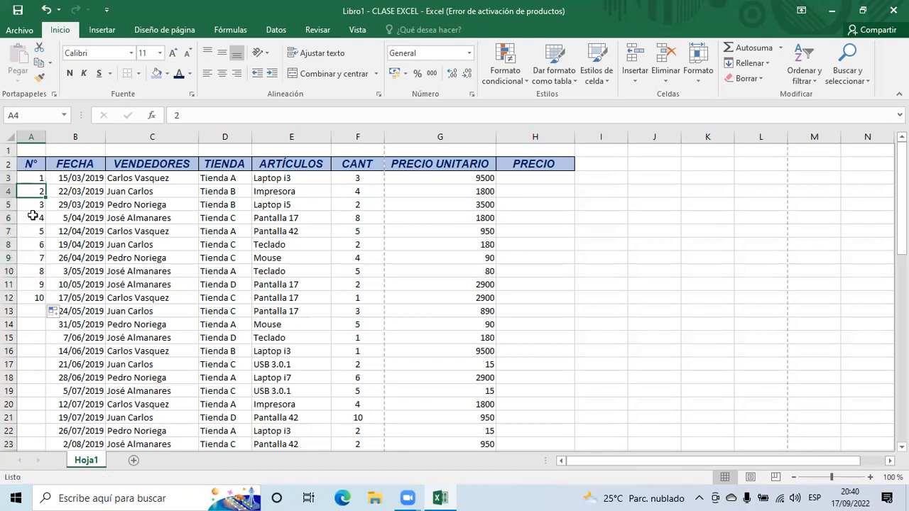
- Continue the N° series from A12 down to the table's last row, A61, ending at 59
left_click(36, 298)
scroll(39, 306, "down", 2)
scroll(32, 284, "down", 2)
scroll(28, 262, "up", 3)
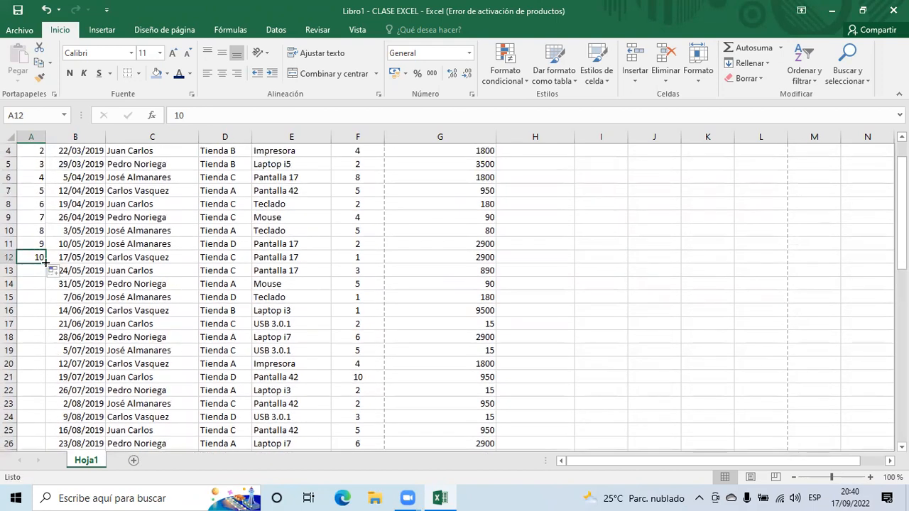
left_click_drag(45, 263, 46, 408)
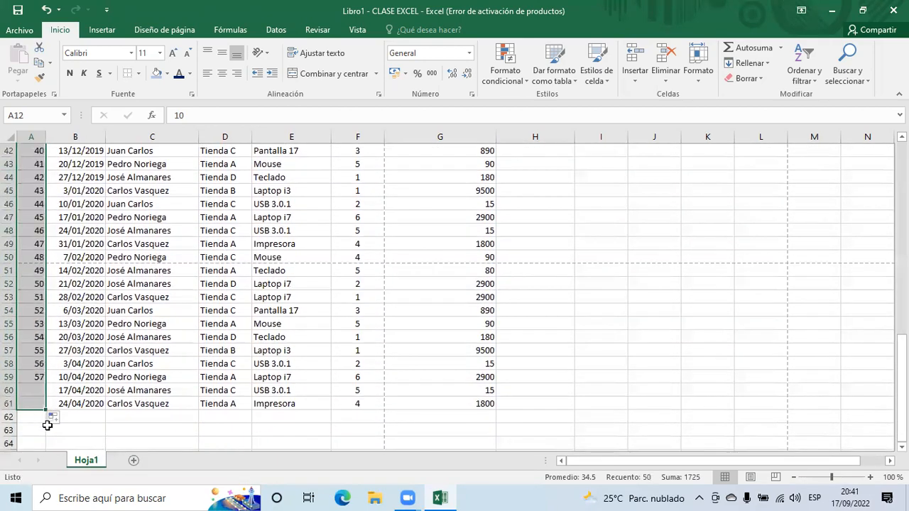
left_click(135, 429)
left_click(34, 403)
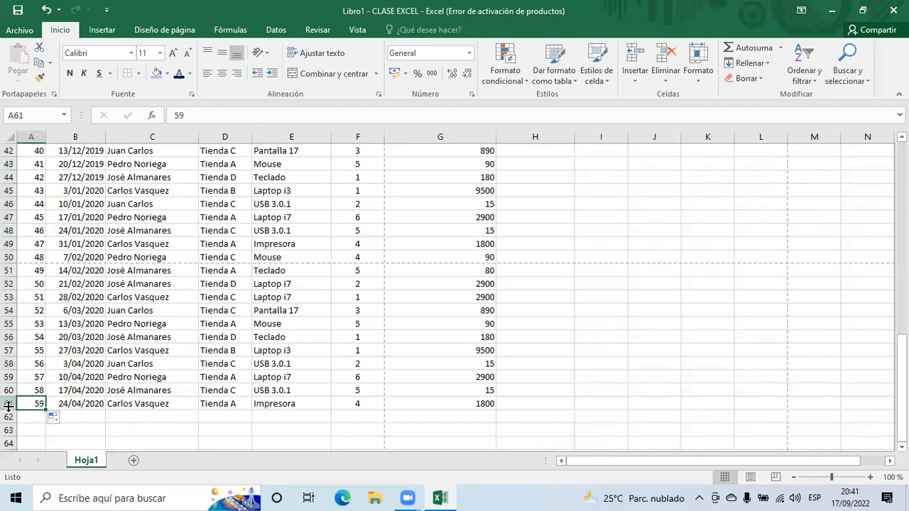
scroll(57, 362, "up", 14)
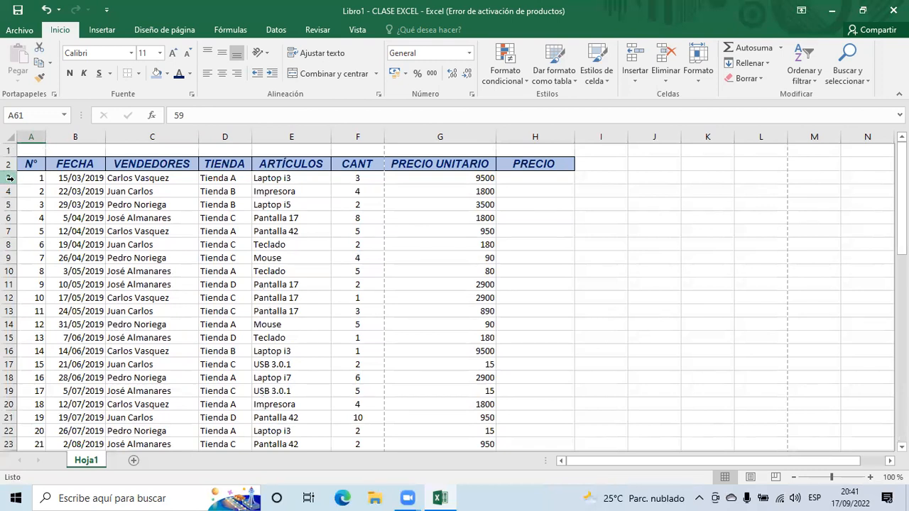
scroll(53, 298, "down", 1)
scroll(53, 297, "down", 1)
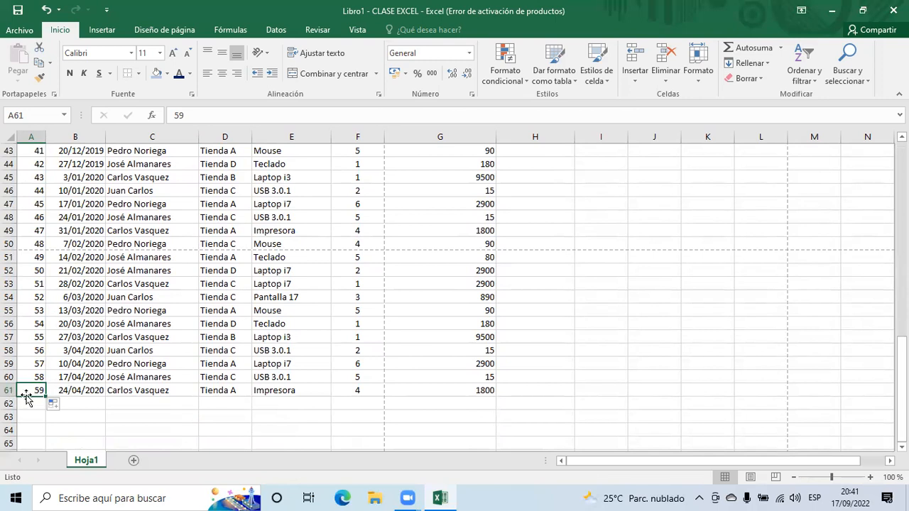
scroll(115, 329, "up", 14)
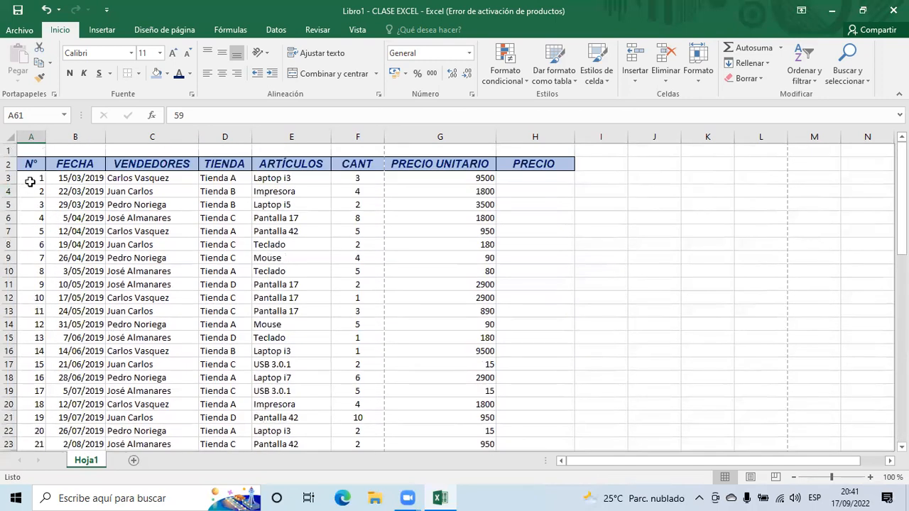
- Center the N° numbers in cells A3:A61 horizontally
left_click_drag(36, 178, 33, 430)
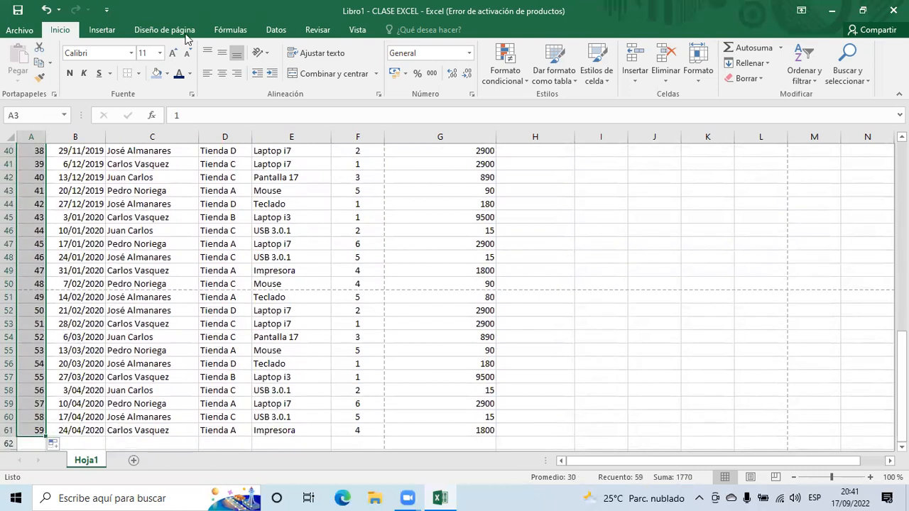
left_click(221, 74)
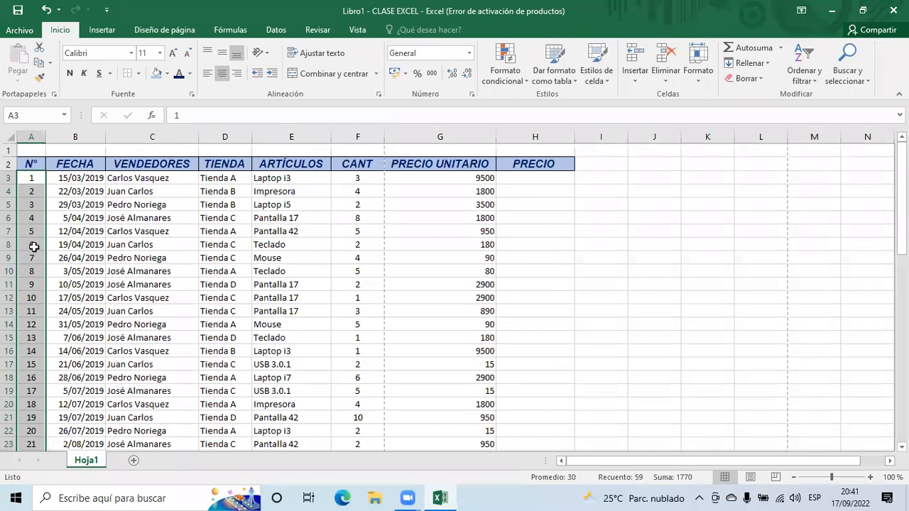
left_click(85, 282)
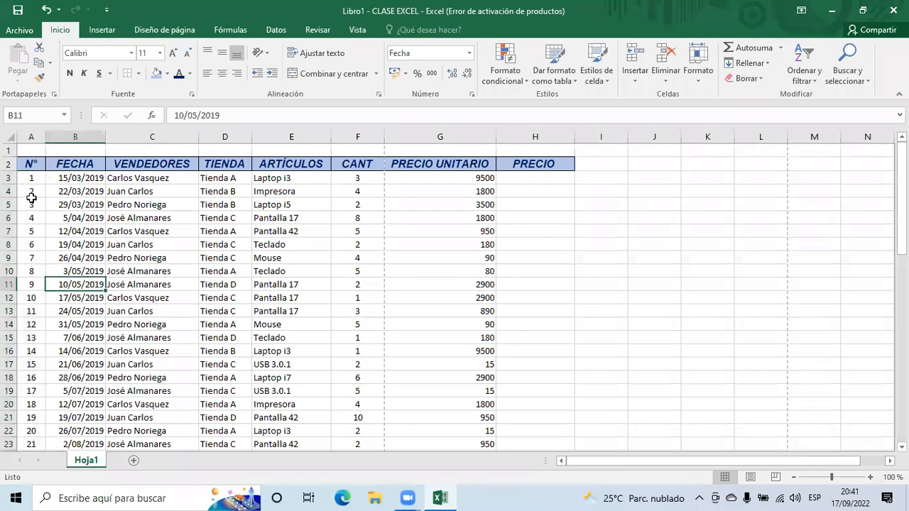
- Examine the number format of the first FECHA dates and the formats available for B3, including the additional number formats
left_click(76, 178)
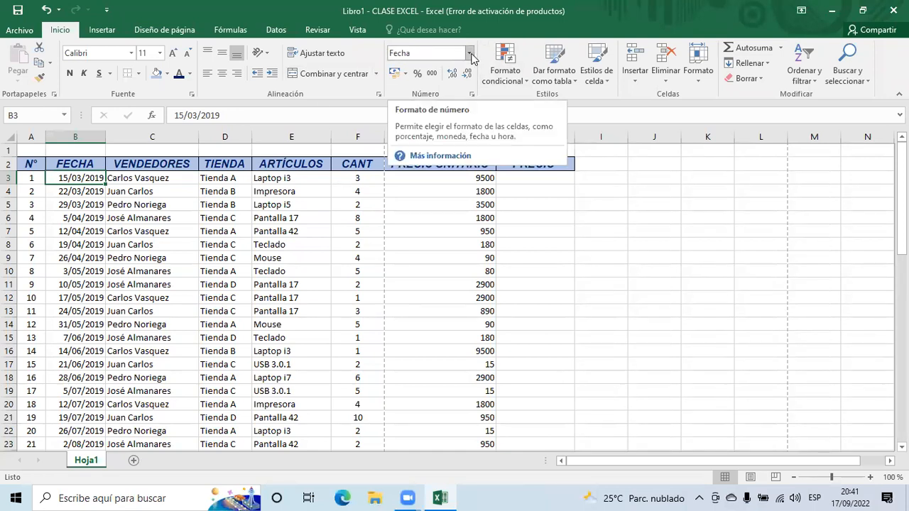
left_click(98, 203)
left_click(87, 180)
left_click(83, 189)
left_click(85, 178)
left_click(84, 191)
left_click(86, 205)
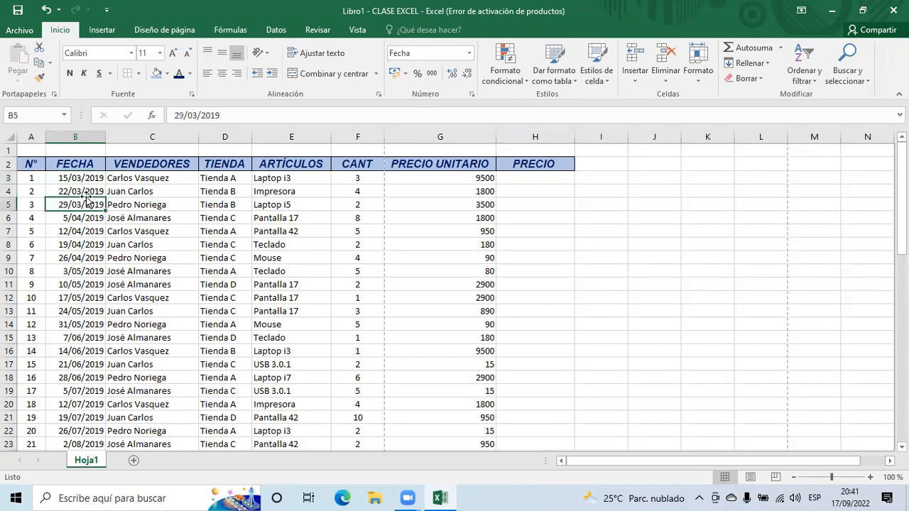
left_click(90, 181)
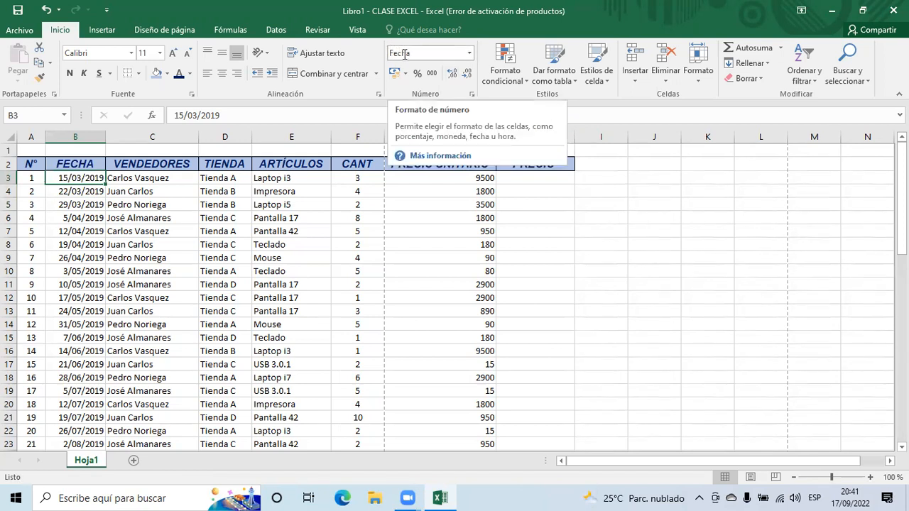
left_click(436, 58)
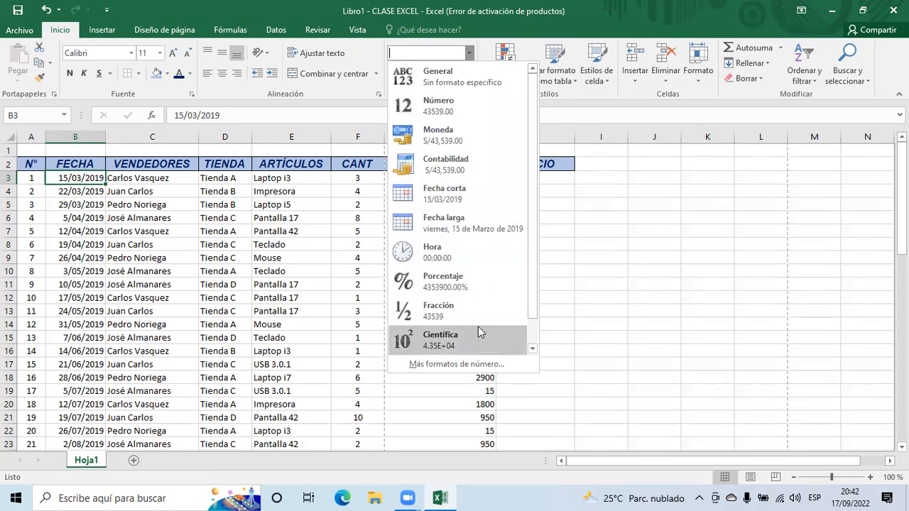
scroll(474, 327, "down", 1)
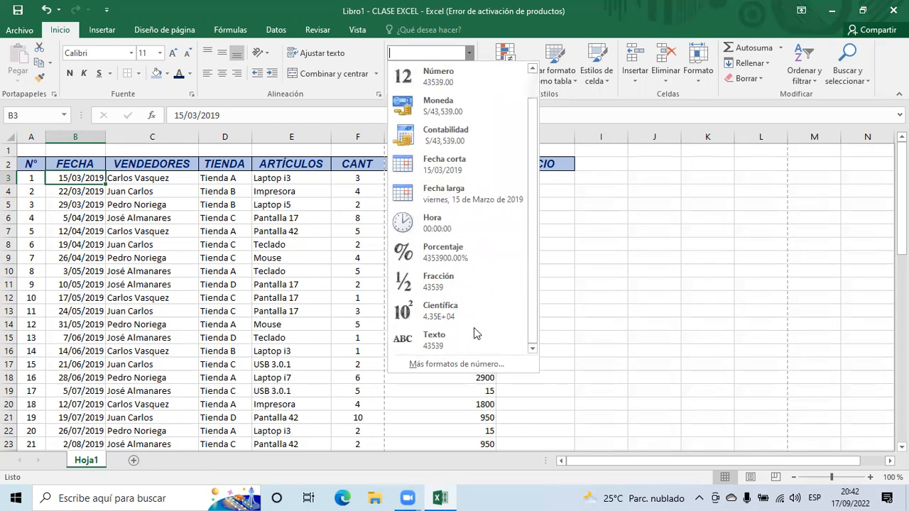
left_click(441, 364)
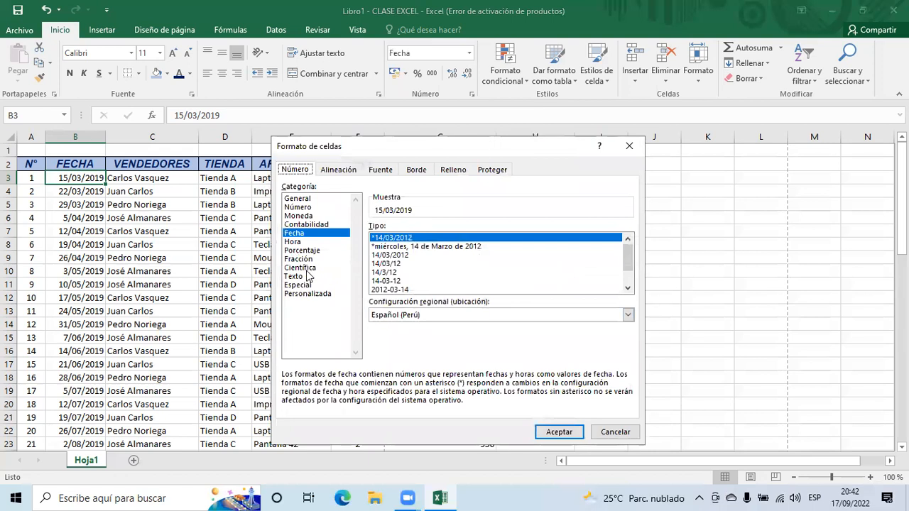
left_click(629, 145)
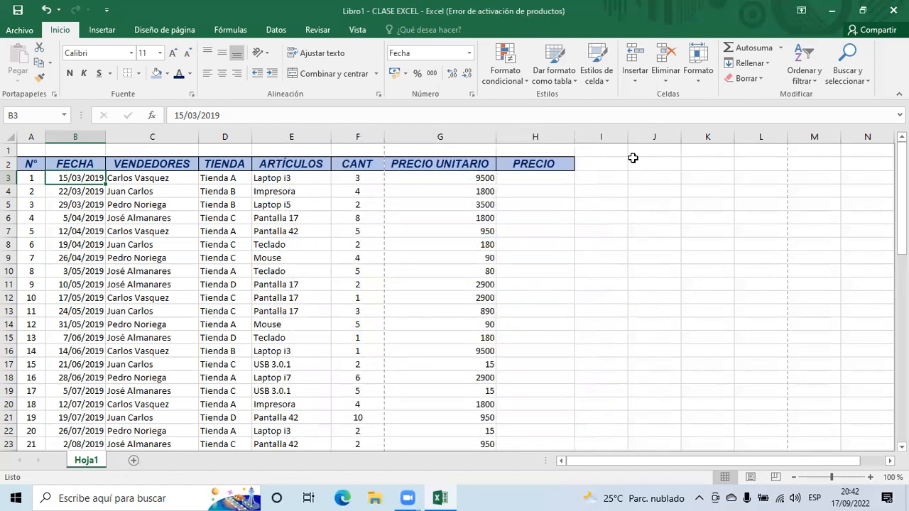
- Format the first FECHA date, cell B3, as a long date (Fecha larga)
left_click(84, 190)
left_click(77, 177)
left_click(469, 53)
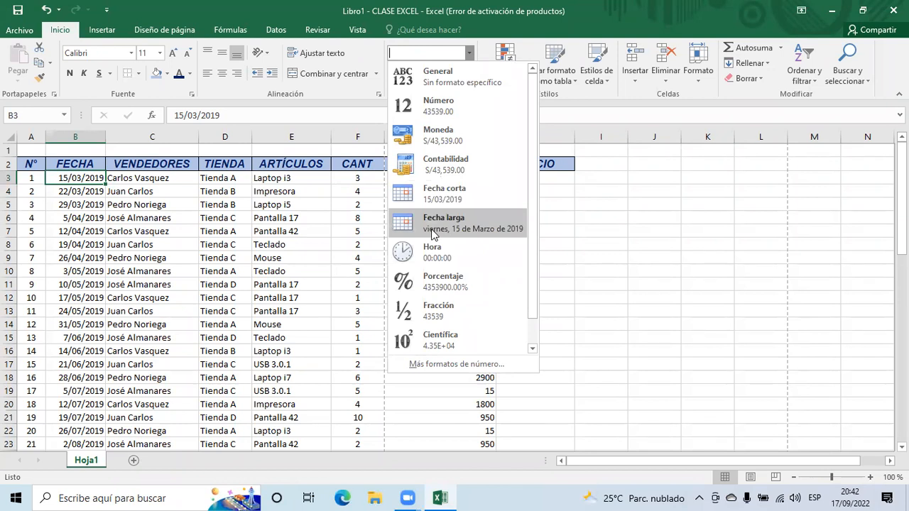
left_click(433, 233)
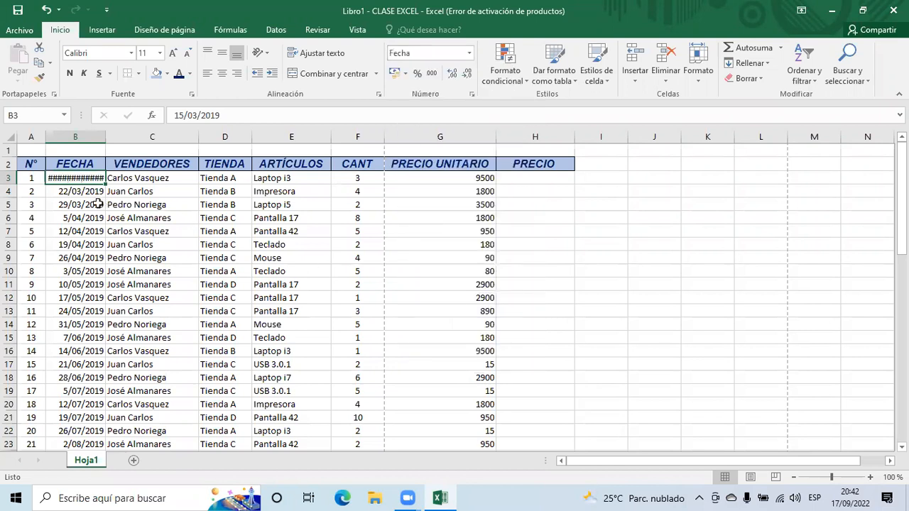
- Widen the FECHA column so the full long date fits in B3
left_click(70, 191)
left_click(69, 181)
left_click_drag(105, 139, 179, 137)
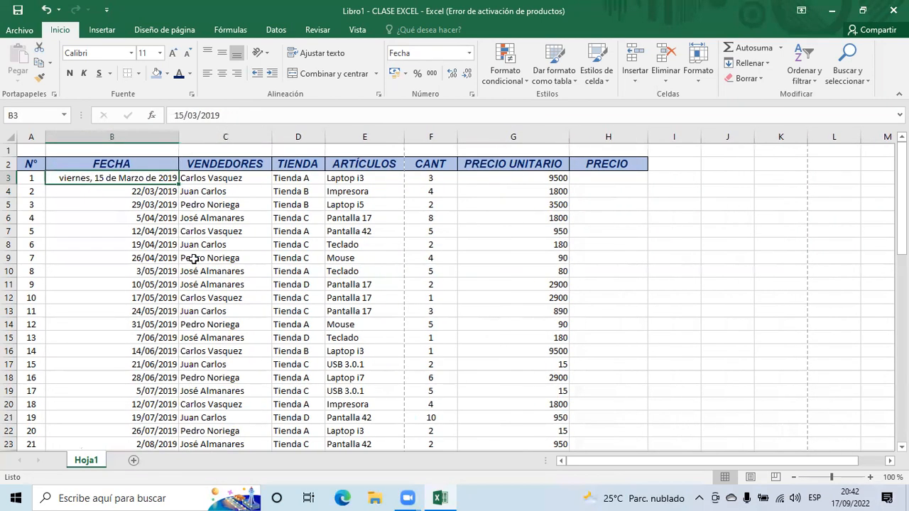
left_click(90, 200)
left_click(87, 178)
left_click(110, 192)
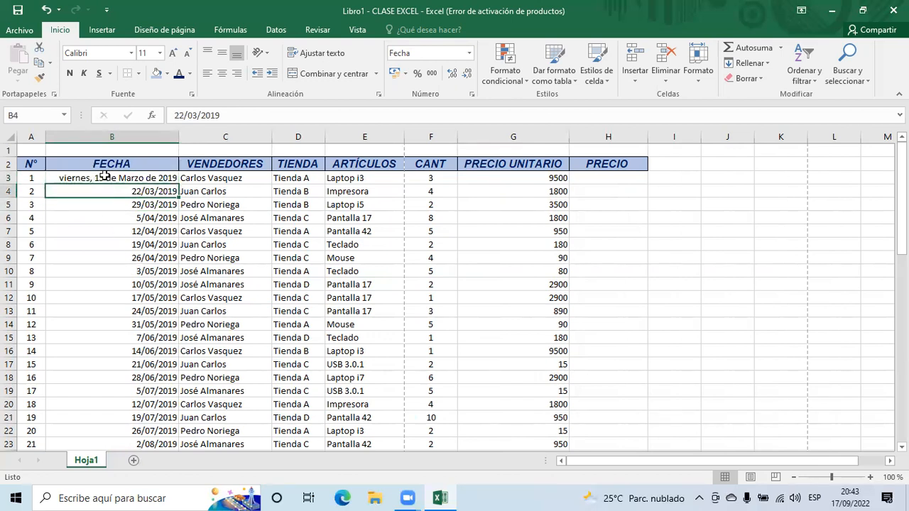
left_click(136, 180)
left_click(133, 193)
left_click(115, 179)
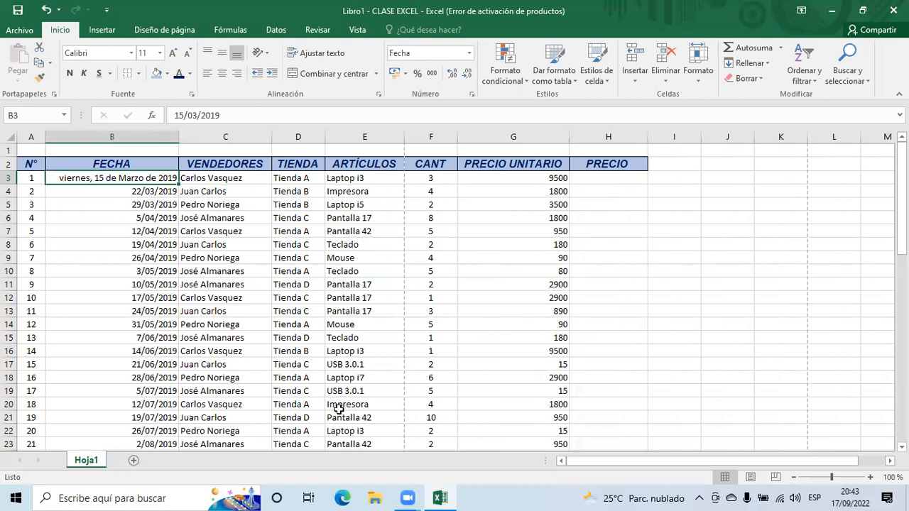
left_click(494, 266)
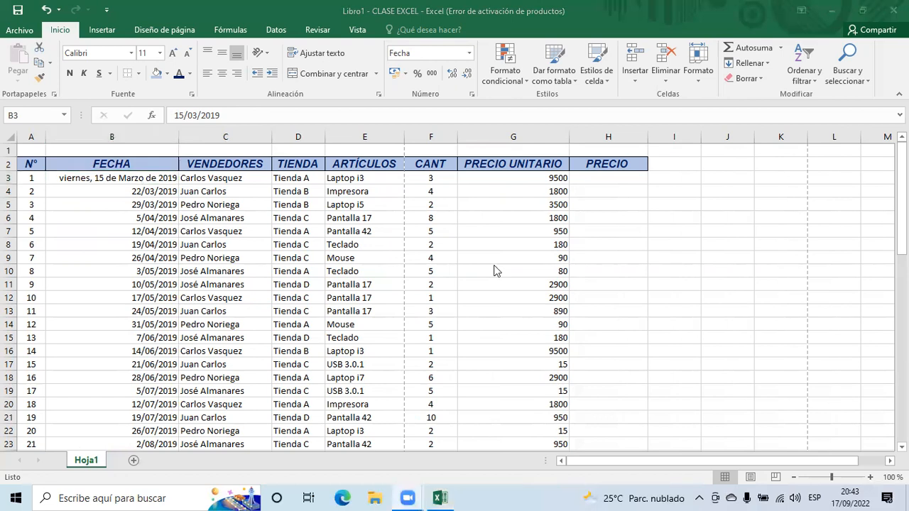
left_click(100, 198)
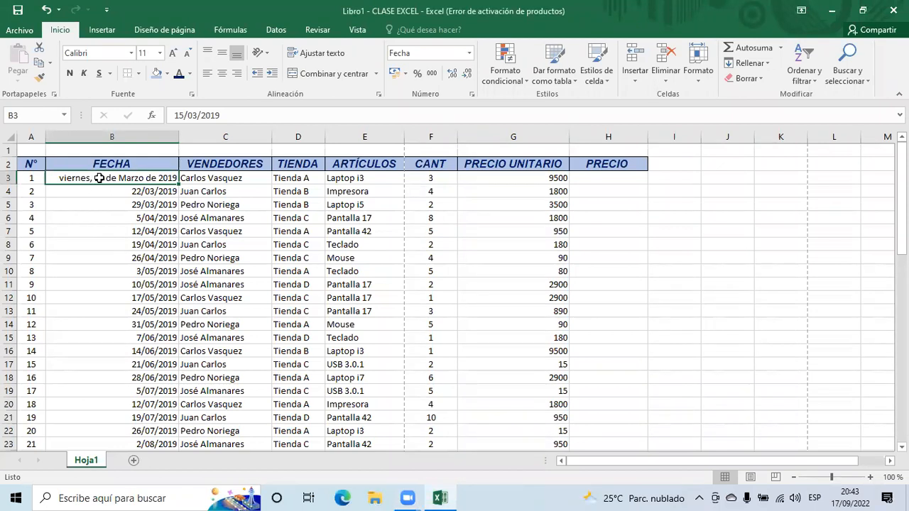
left_click(97, 190)
left_click(98, 178)
left_click(98, 191)
- Copy the long date format of B3 to the FECHA dates in B4:B16 with Format Painter
left_click(98, 178)
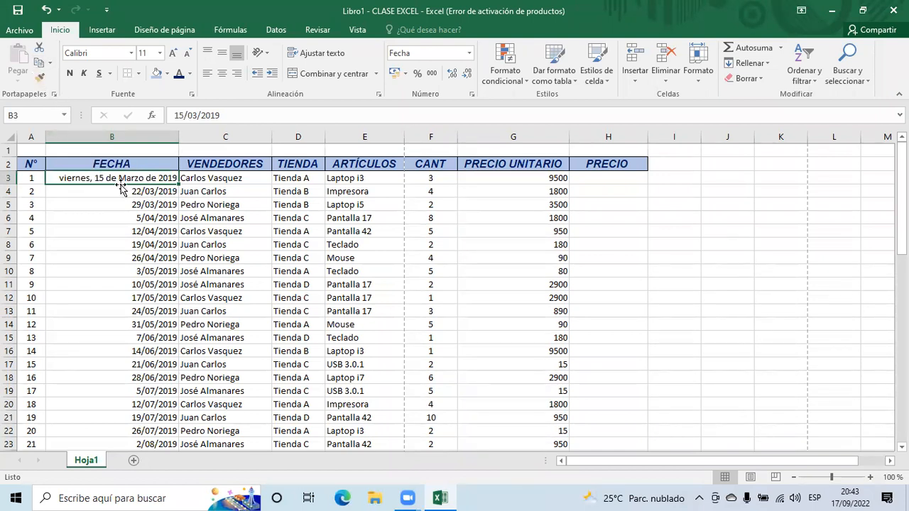
left_click(40, 78)
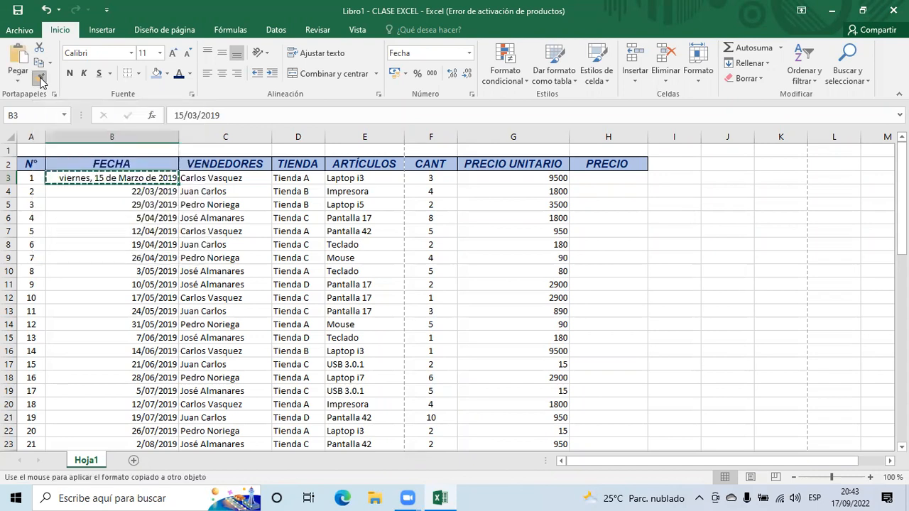
left_click(114, 192)
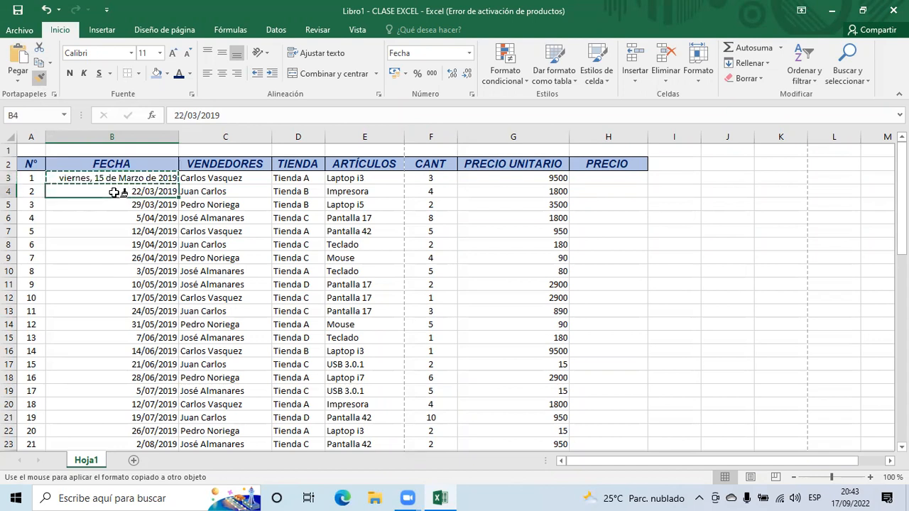
left_click_drag(114, 192, 113, 349)
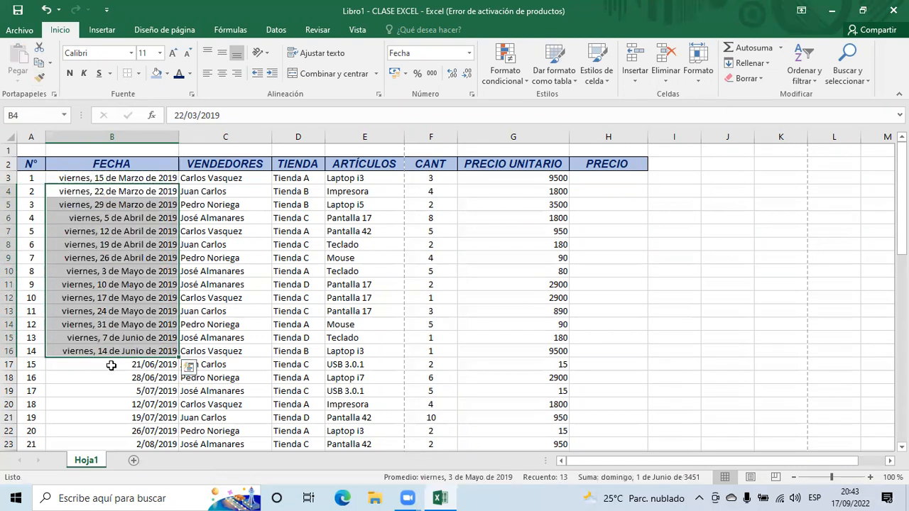
left_click(111, 365)
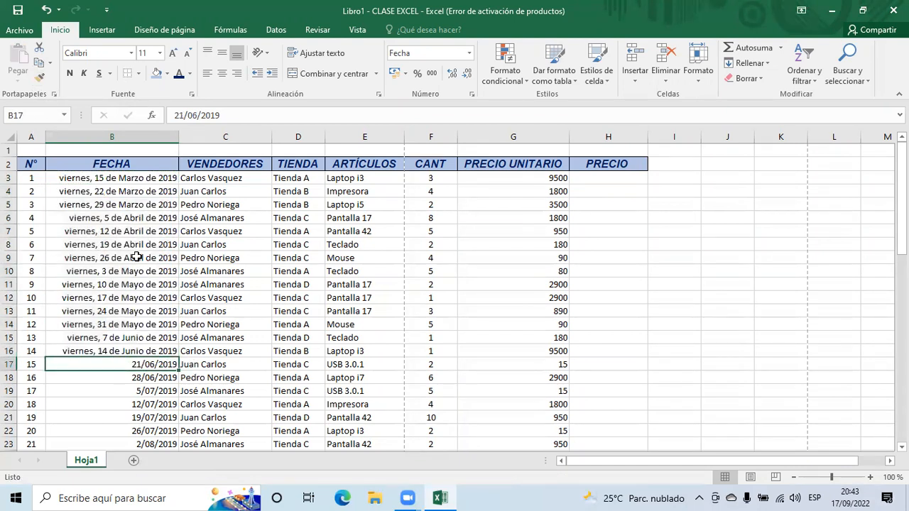
- Review the reformatted long dates in the FECHA column between B3 and B16
left_click(128, 325)
left_click(108, 339)
left_click(106, 353)
left_click(106, 179)
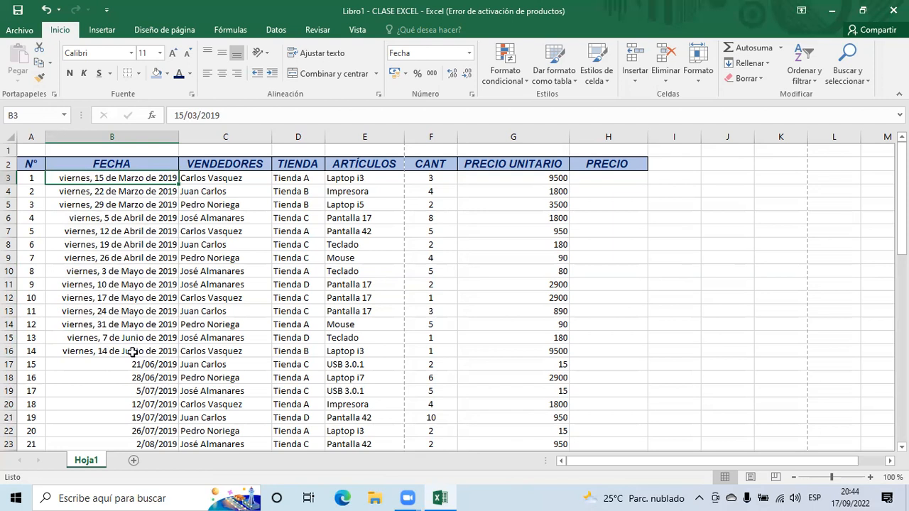
left_click(104, 190)
left_click(107, 204)
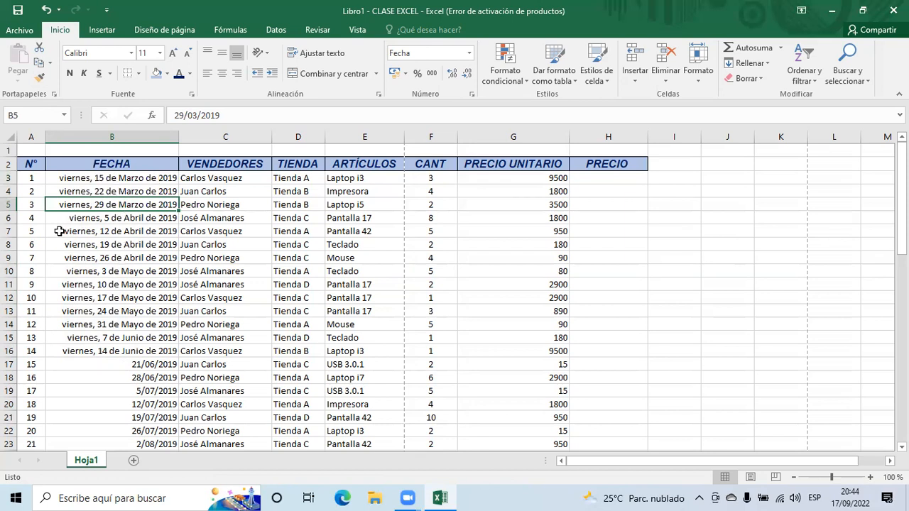
left_click(142, 313)
left_click(94, 352)
left_click(105, 280)
left_click(104, 242)
left_click(104, 203)
- Check the number format of the first VENDEDORES, TIENDA, ARTÍCULOS and CANT entries in row 3
left_click(212, 179)
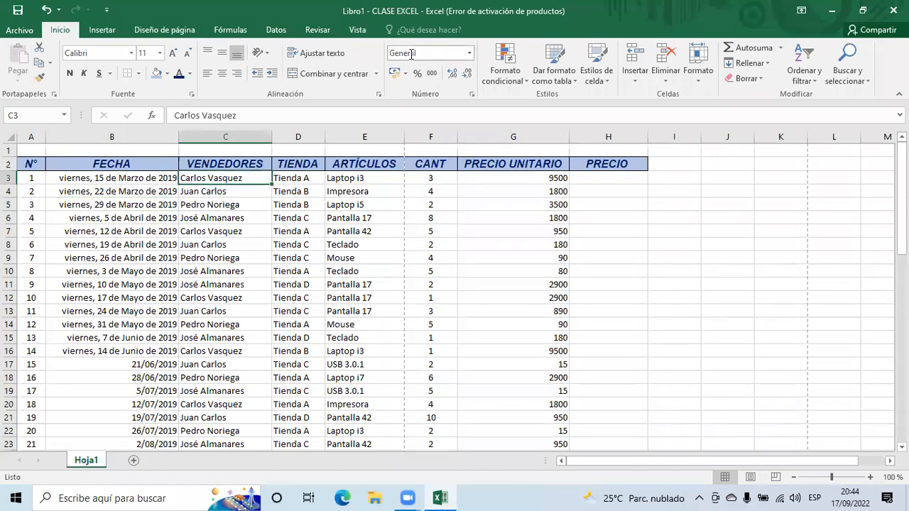
left_click(469, 54)
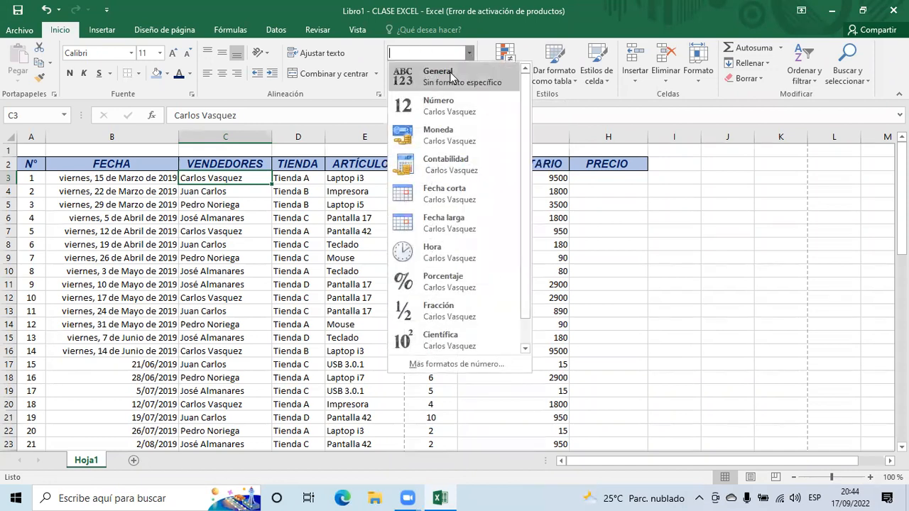
left_click(216, 209)
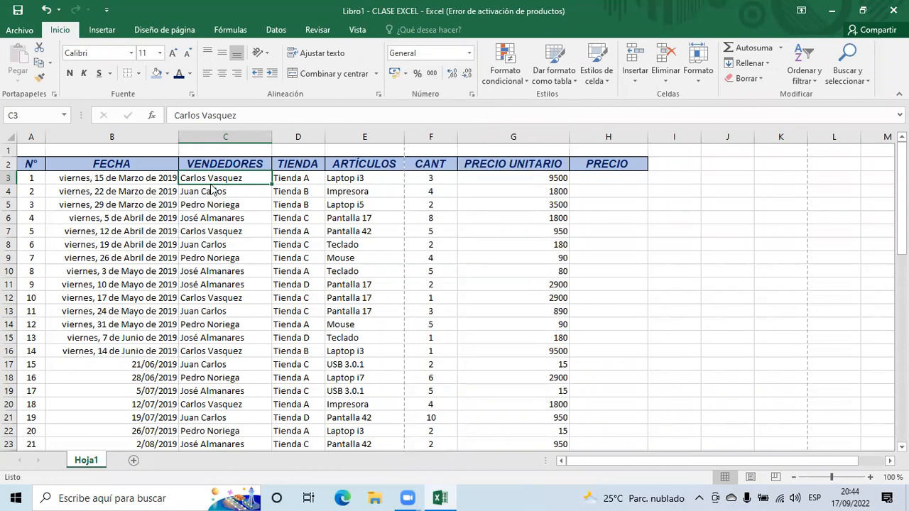
left_click(207, 193)
left_click(210, 179)
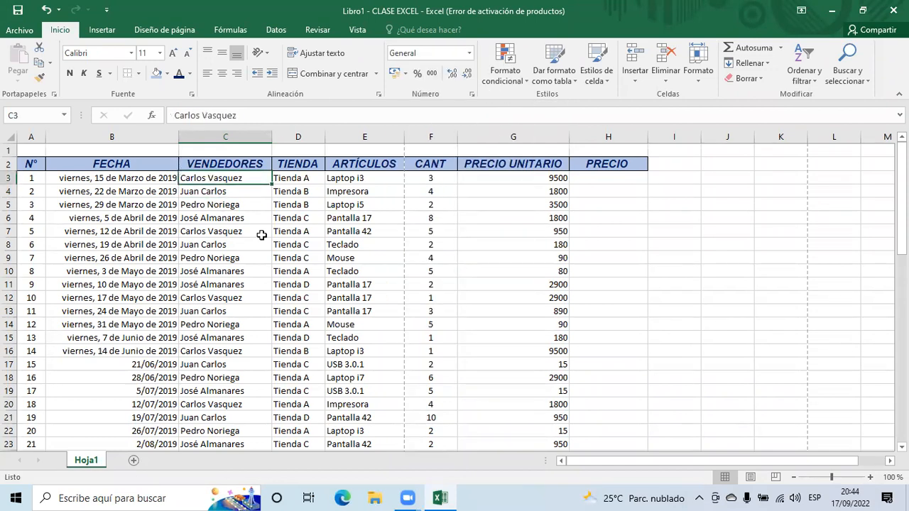
left_click(291, 181)
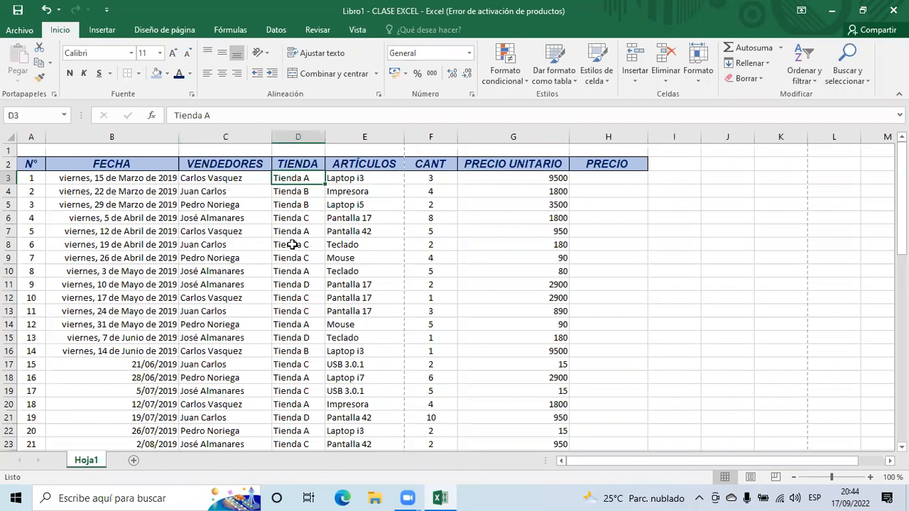
left_click(357, 178)
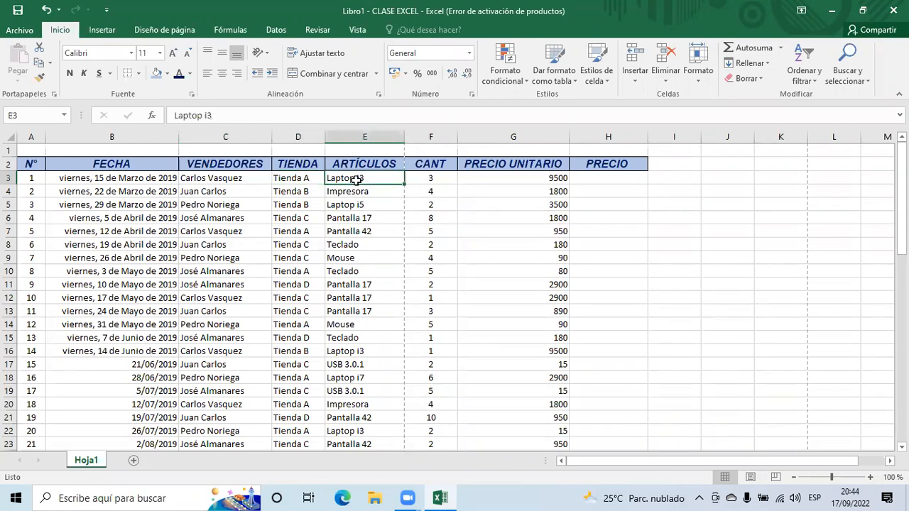
left_click(425, 181)
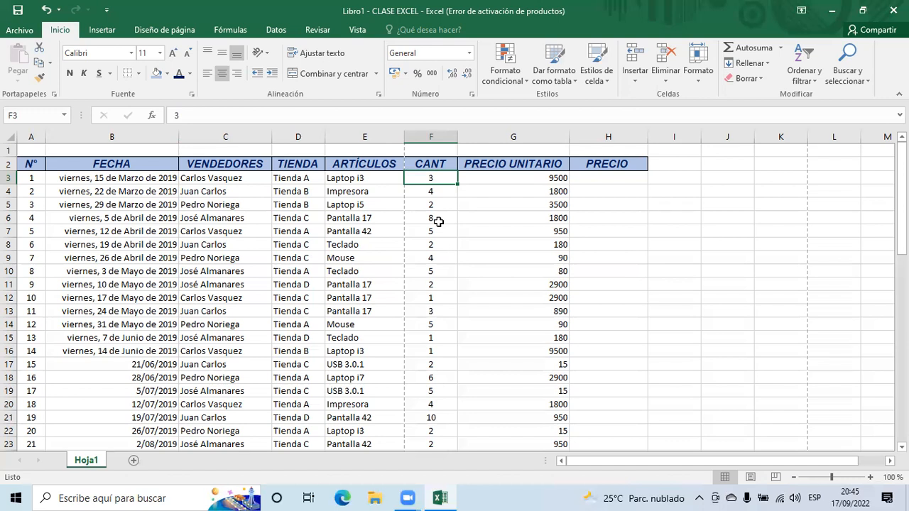
- Format the first PRECIO UNITARIO value, cell G3, as currency (Moneda)
left_click(495, 183)
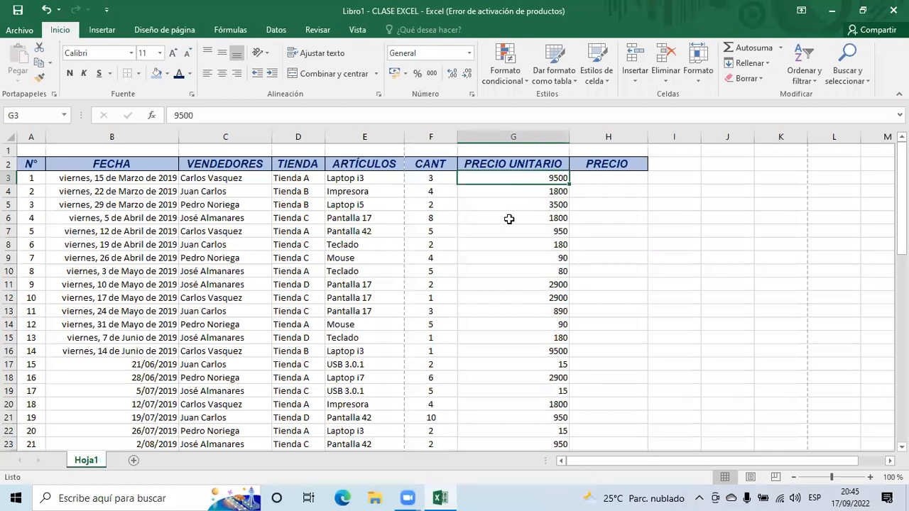
left_click(468, 54)
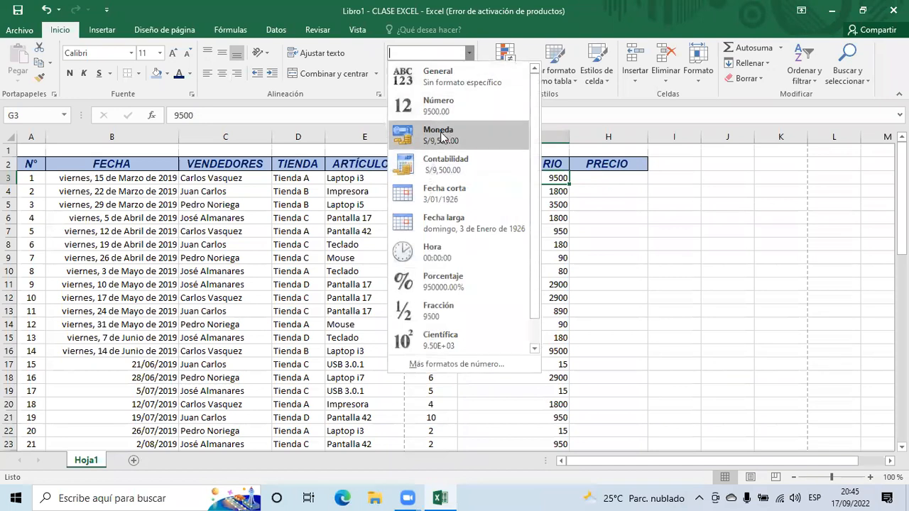
left_click(433, 135)
left_click(513, 229)
left_click(548, 178)
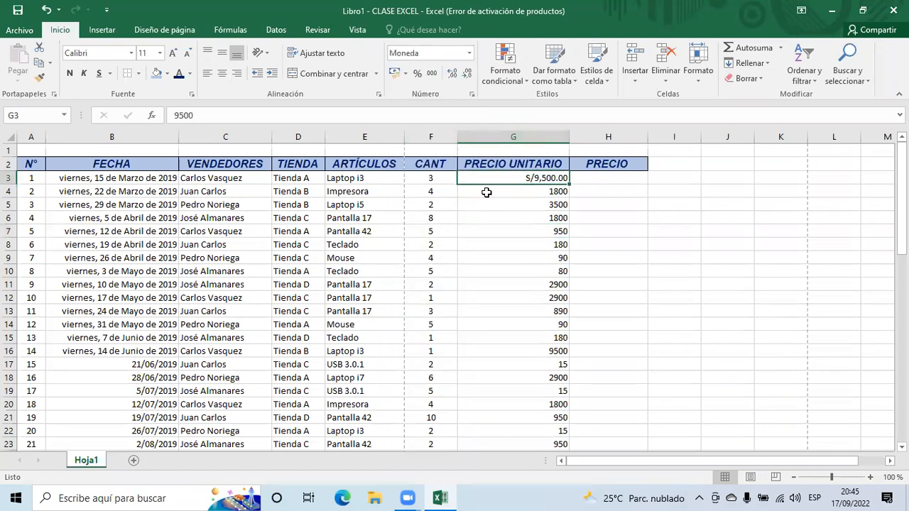
- Format the second PRECIO UNITARIO value, cell G4, as currency (Moneda)
left_click(522, 188)
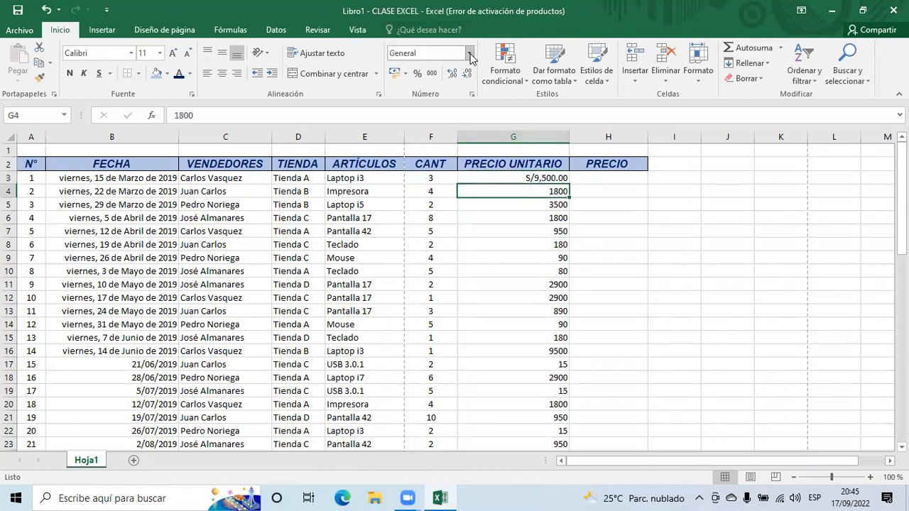
left_click(469, 53)
left_click(440, 135)
left_click(527, 229)
left_click_drag(530, 177, 530, 187)
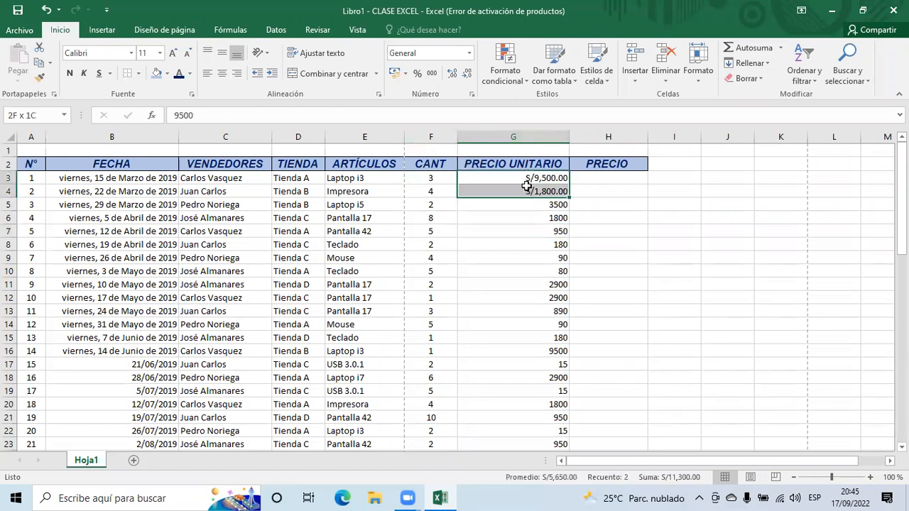
left_click(531, 175)
- Open the detailed currency format settings for G4, try 3 decimal places and restore 2
left_click(524, 190)
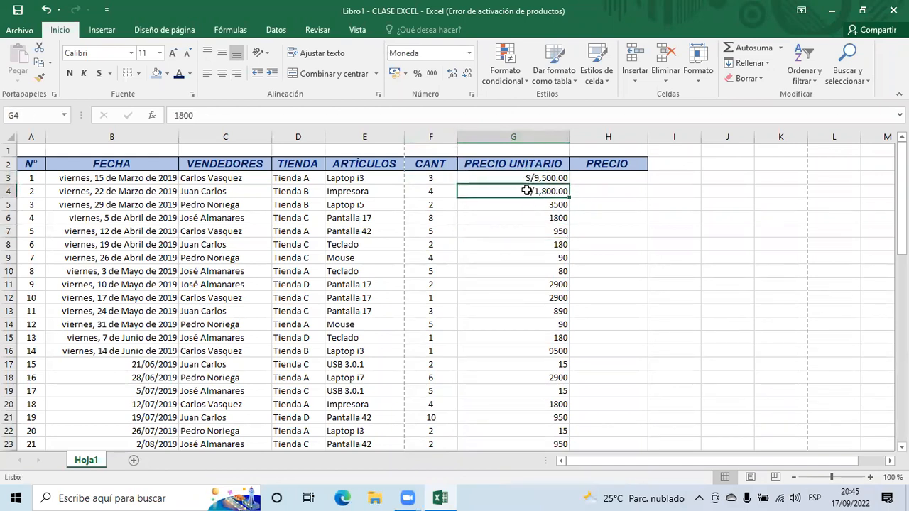
left_click(469, 53)
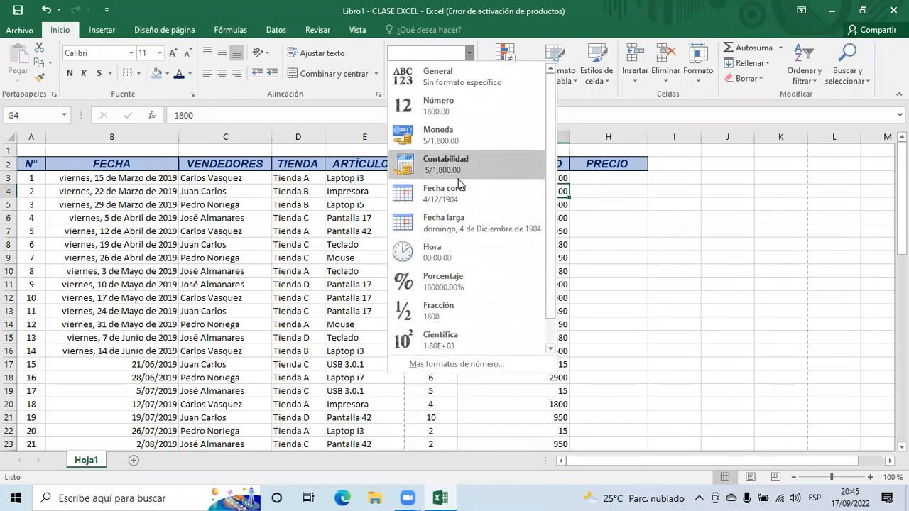
left_click(444, 366)
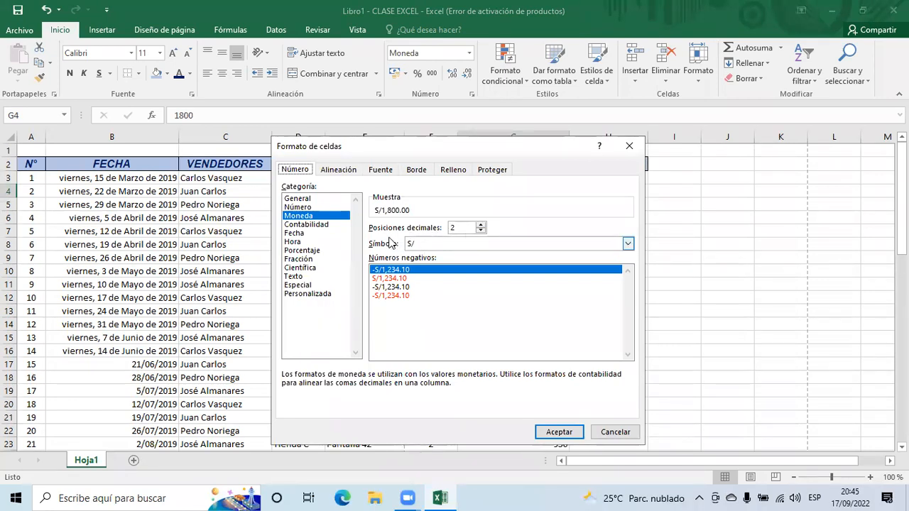
left_click(481, 225)
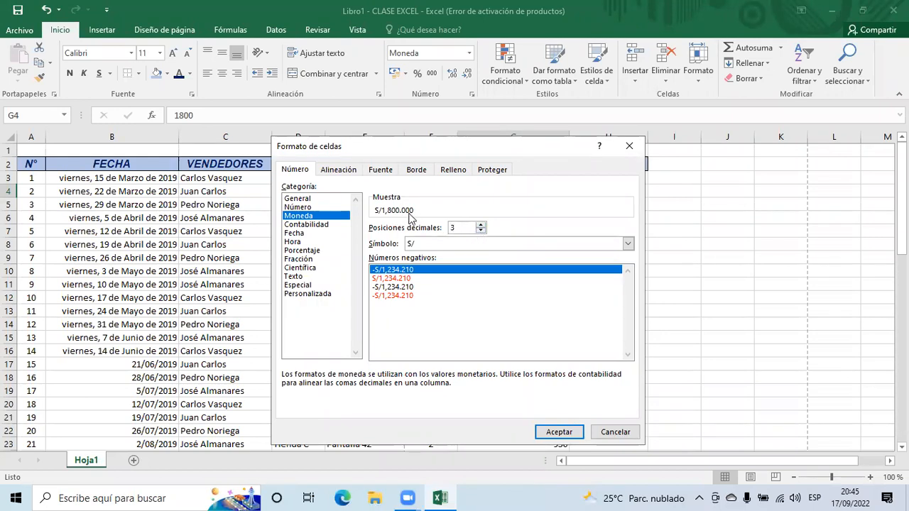
left_click(481, 231)
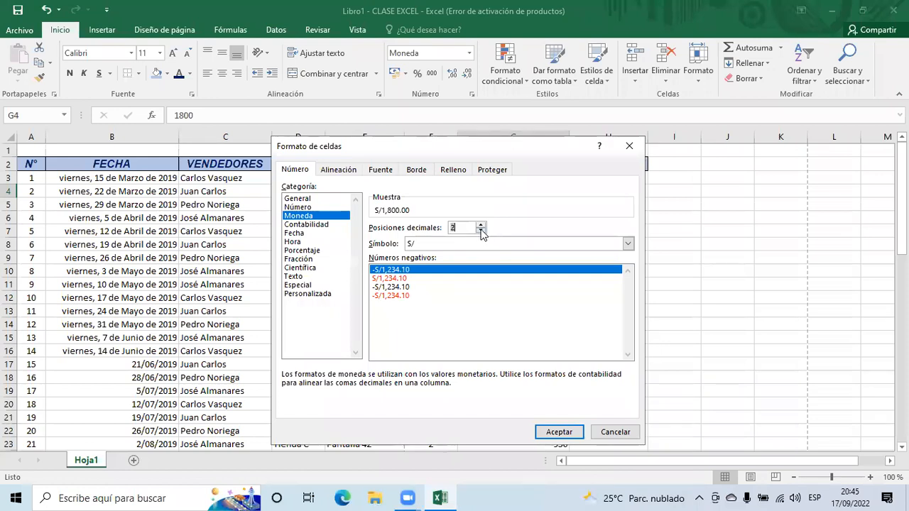
- Look through the available currency symbols for G4 and accept the currency format with the S/ symbol
left_click(450, 244)
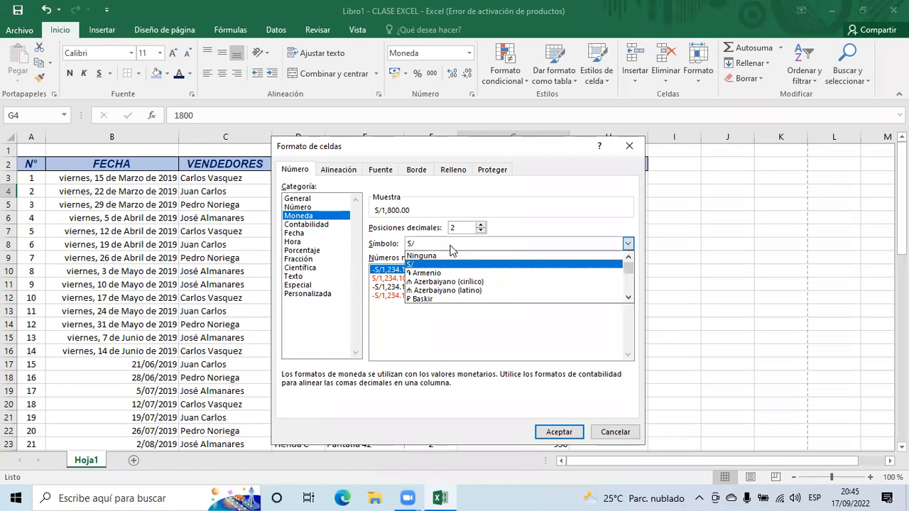
scroll(442, 289, "down", 10)
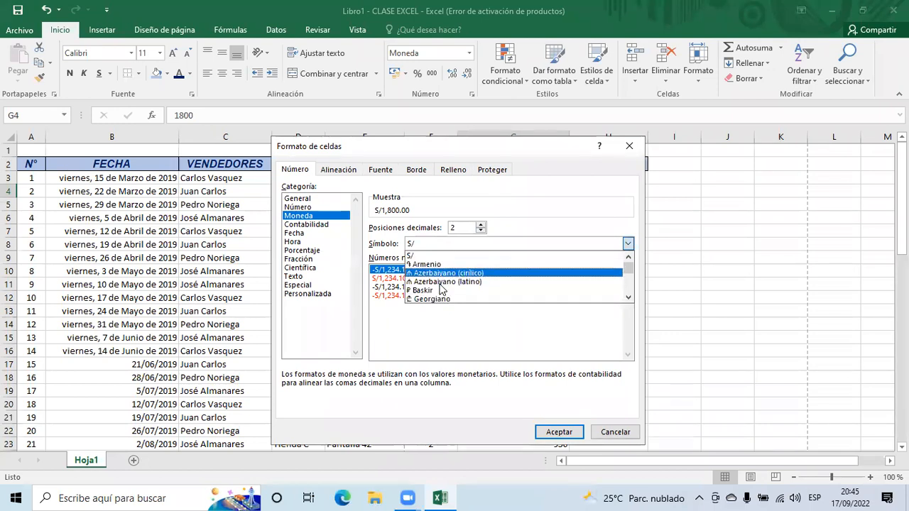
scroll(441, 287, "down", 12)
scroll(441, 287, "down", 4)
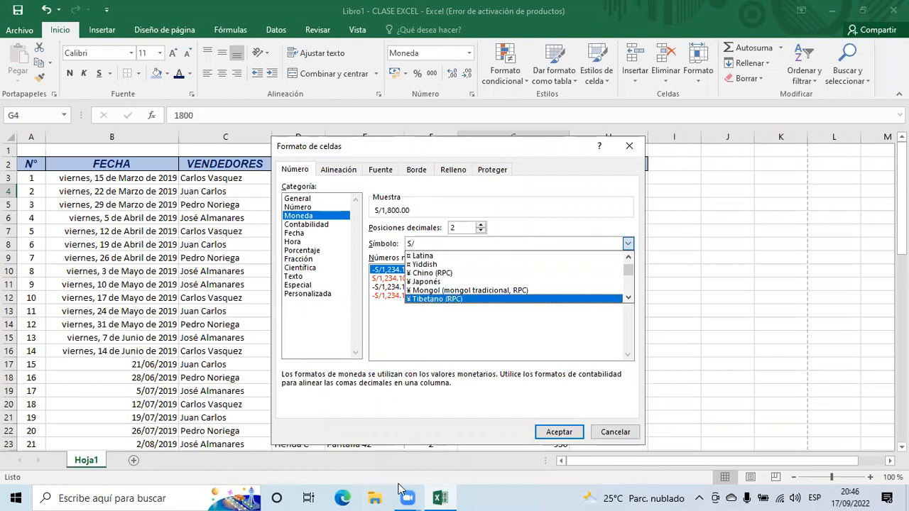
left_click(456, 306)
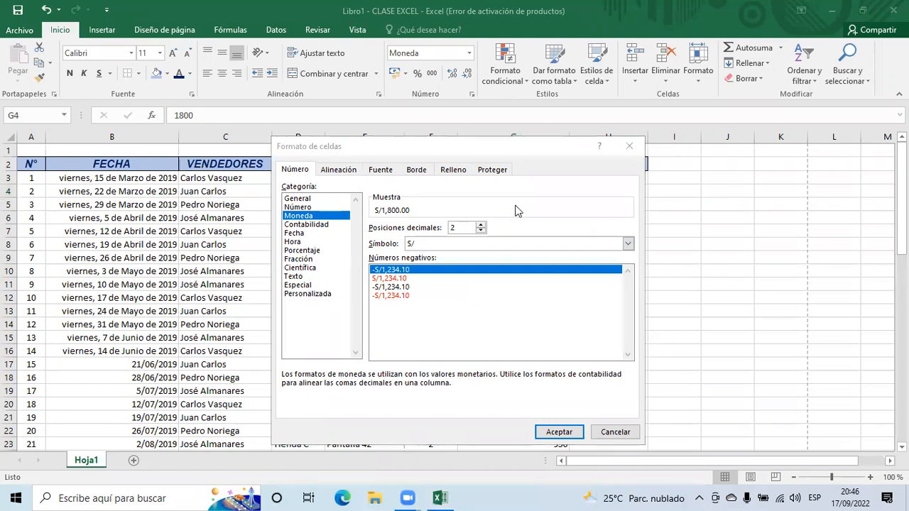
left_click(431, 244)
scroll(446, 281, "down", 10)
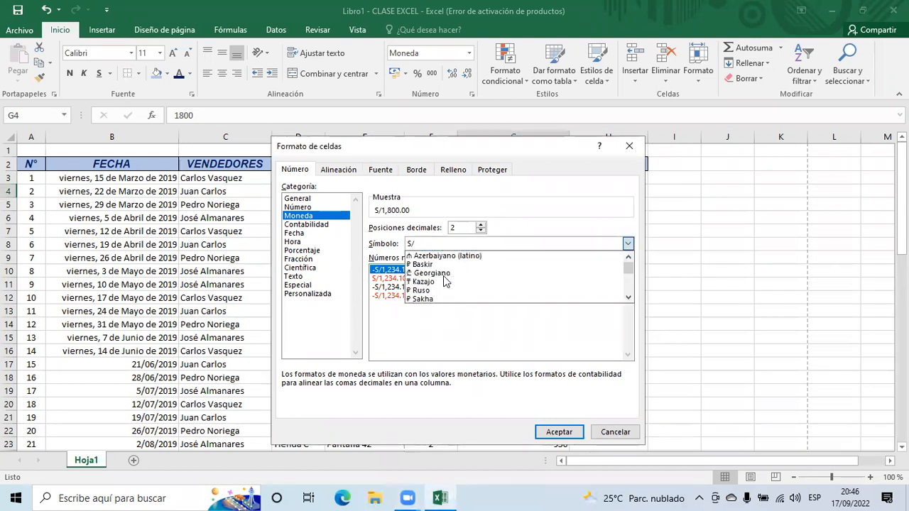
scroll(445, 282, "down", 10)
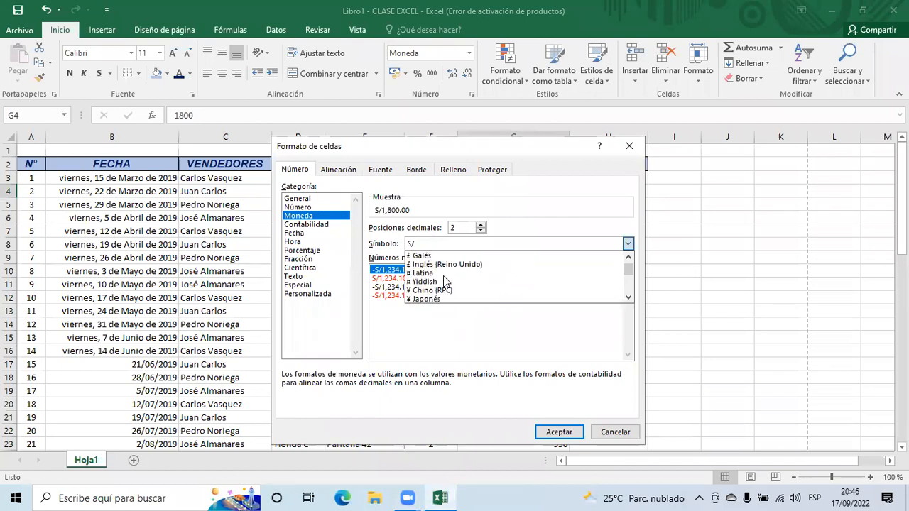
scroll(446, 282, "down", 6)
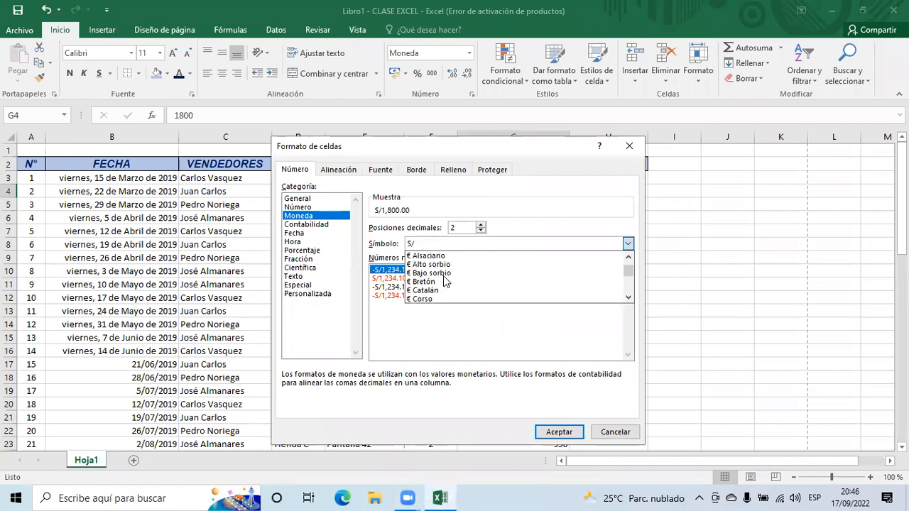
scroll(446, 282, "up", 3)
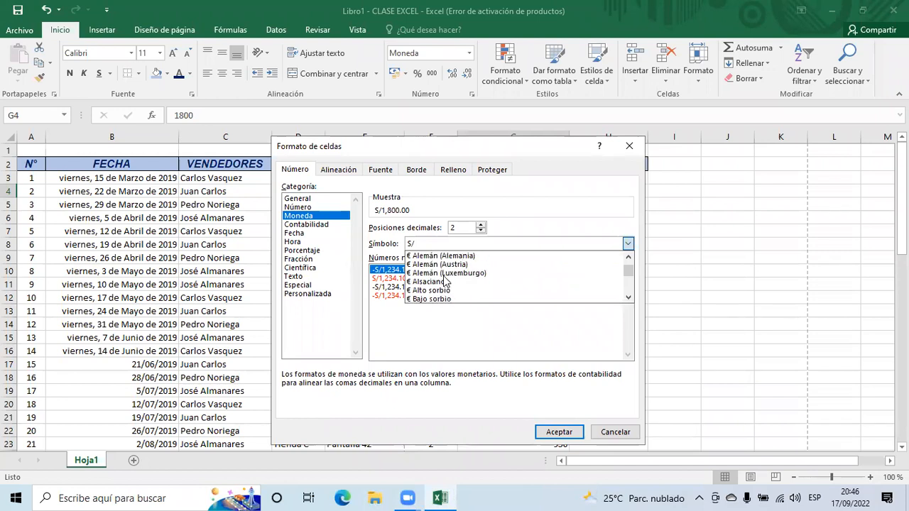
left_click(418, 247)
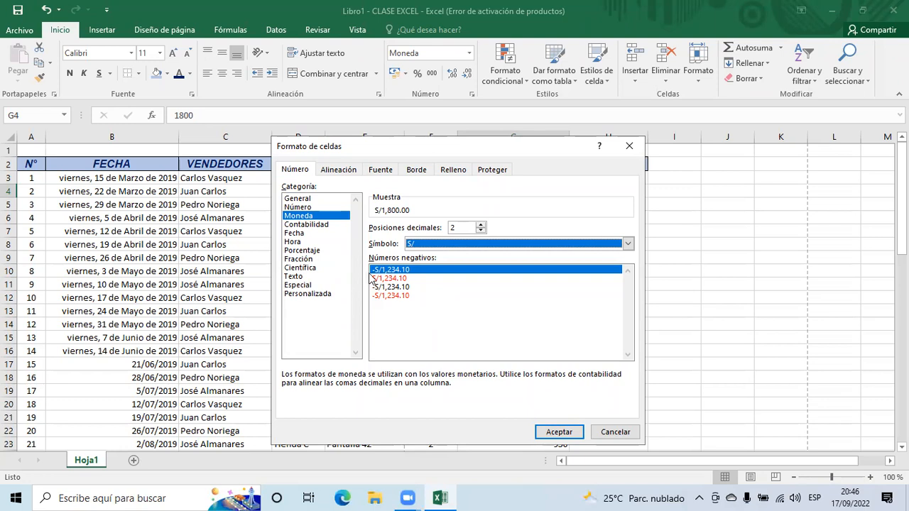
left_click(576, 424)
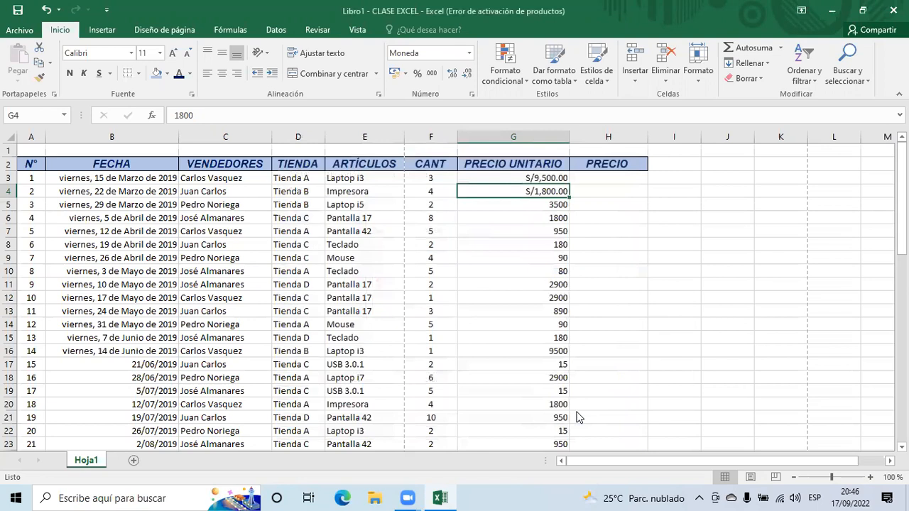
- Compare the number formats of the first PRECIO UNITARIO values in G3, G4 and G5
left_click(504, 258)
left_click(517, 196)
left_click(524, 179)
left_click(530, 193)
left_click(526, 181)
left_click(522, 203)
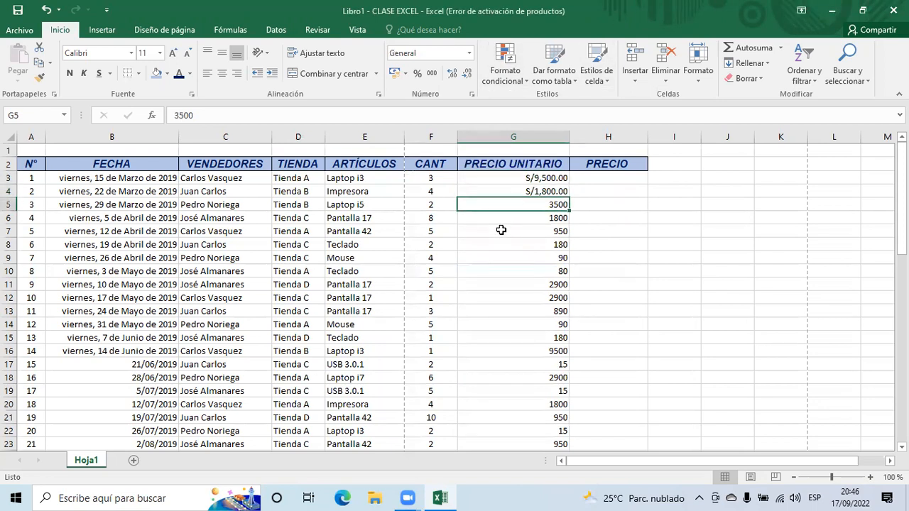
left_click(524, 192)
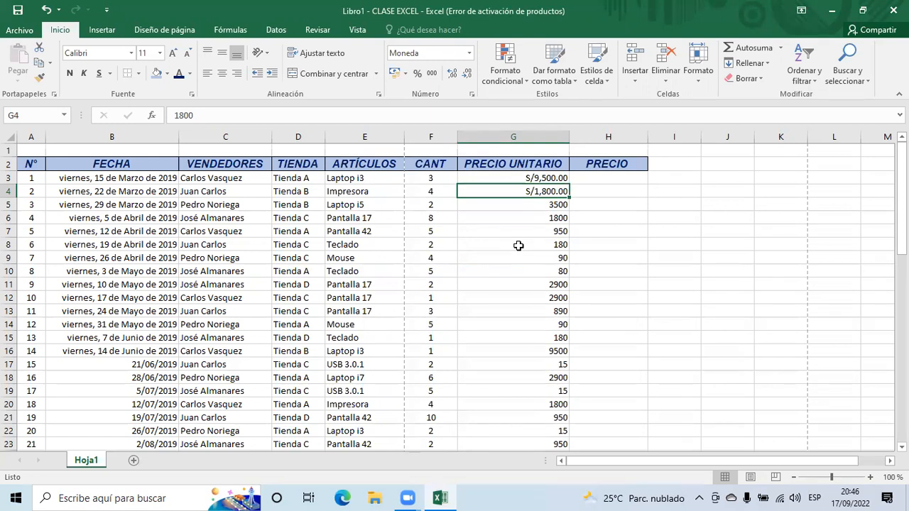
left_click_drag(568, 198, 565, 205)
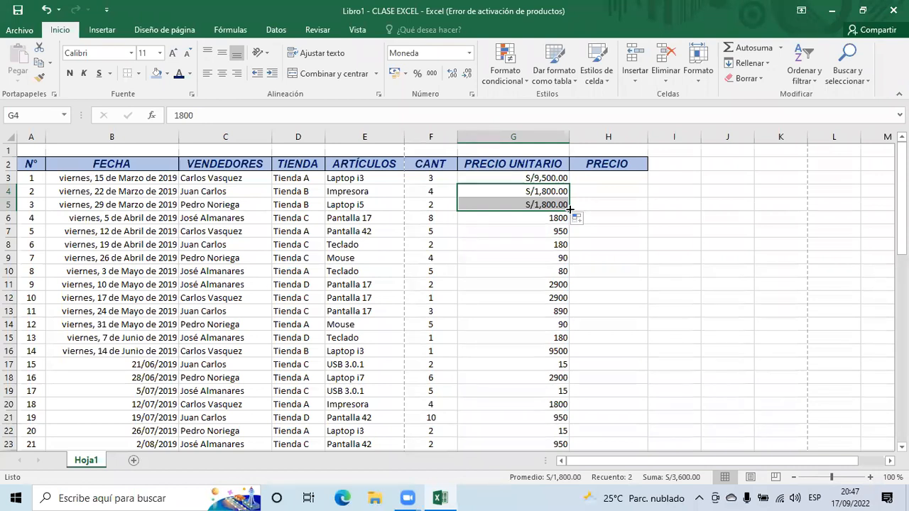
left_click_drag(569, 209, 570, 253)
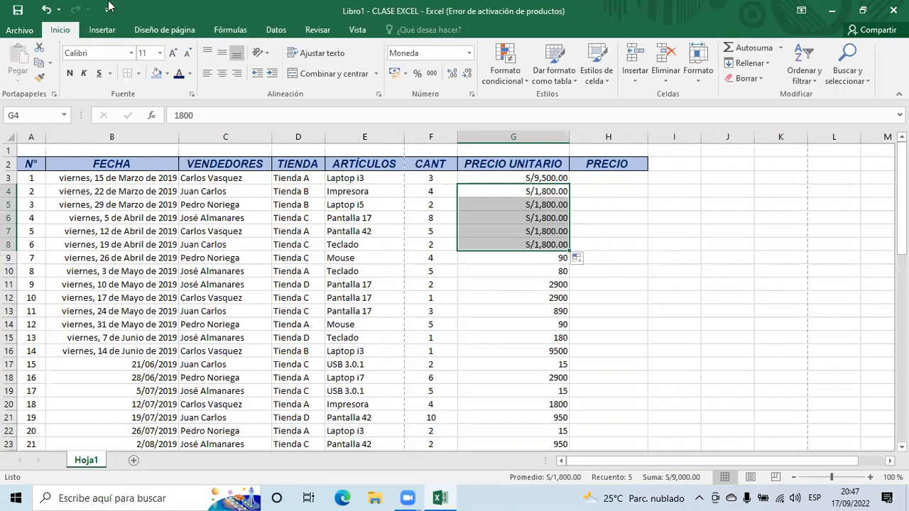
left_click(46, 10)
left_click(46, 10)
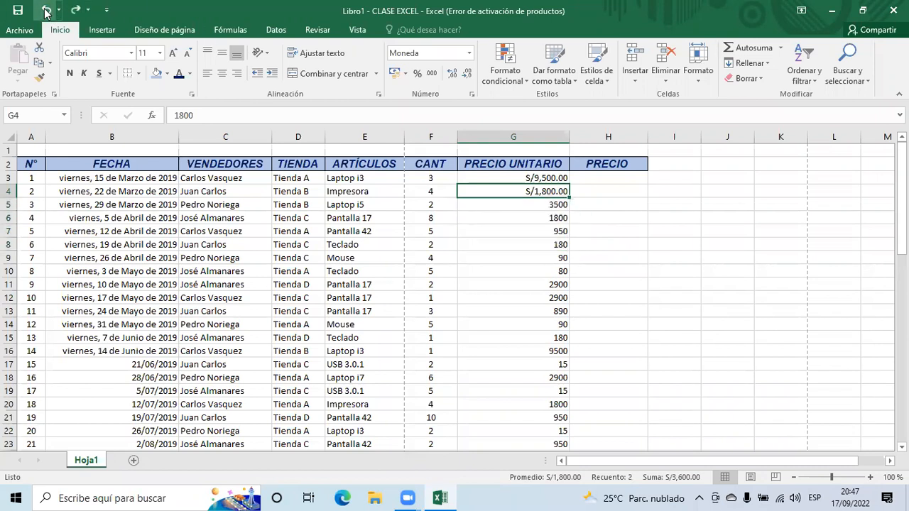
- Copy only the currency format of cell G4 onto the remaining PRECIO UNITARIO values, from G5 to G61
left_click(514, 203)
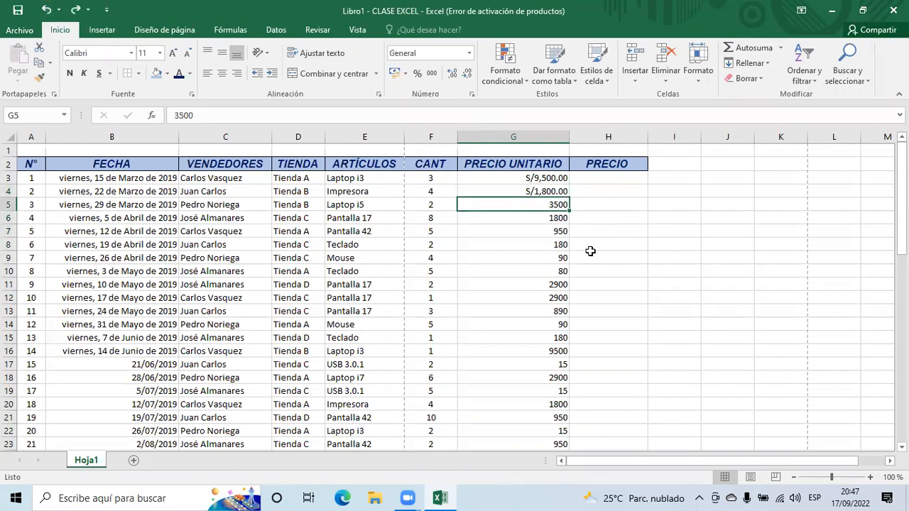
left_click(518, 191)
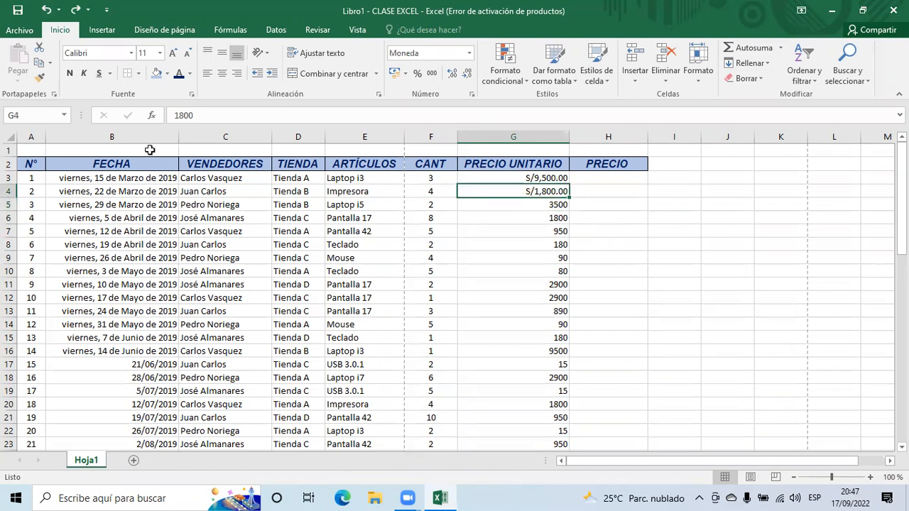
left_click(41, 77)
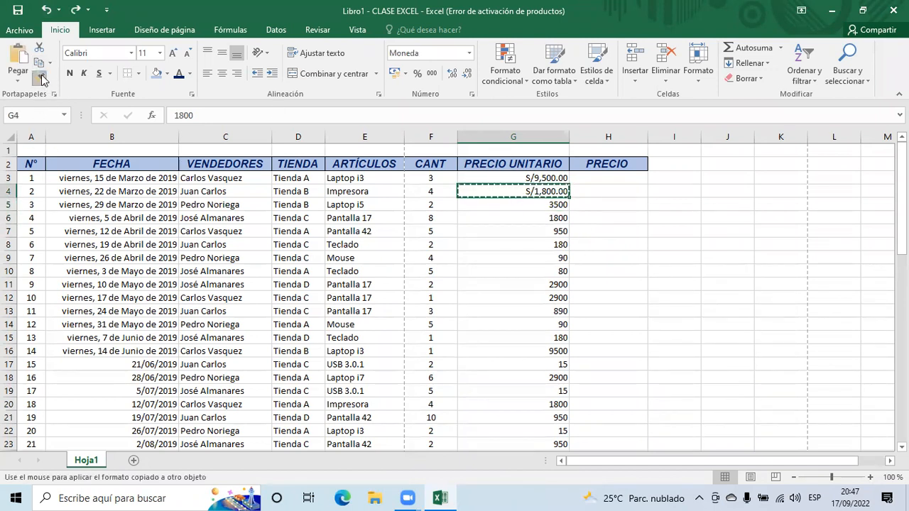
mouse_move(532, 205)
left_mouse_down()
mouse_move(533, 496)
mouse_move(538, 406)
left_mouse_up()
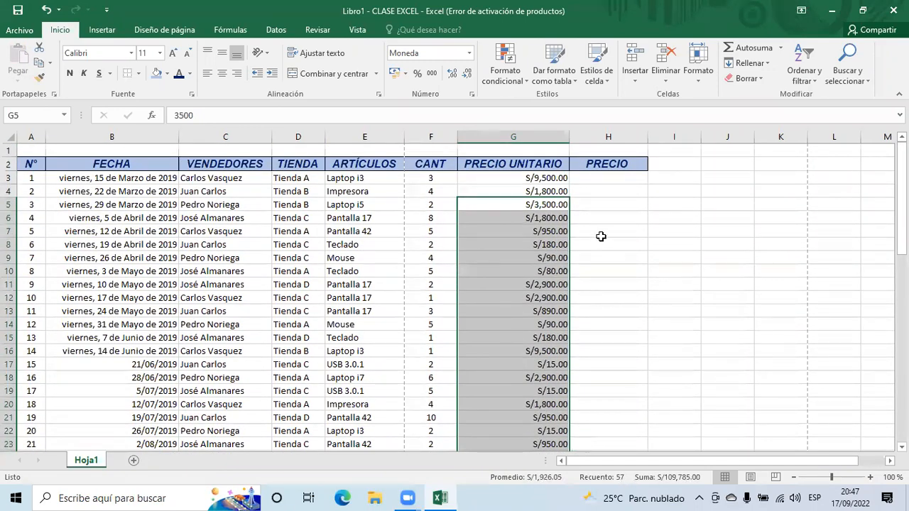
left_click(600, 234)
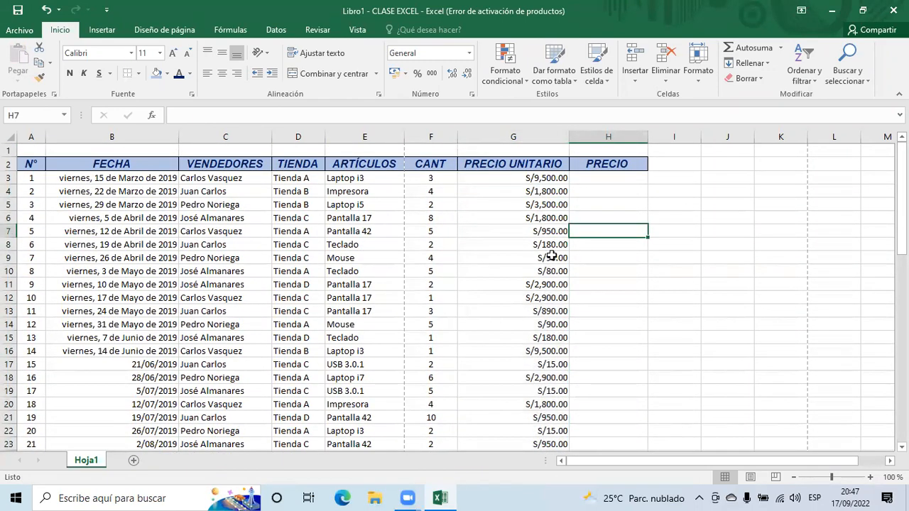
scroll(551, 256, "down", 19)
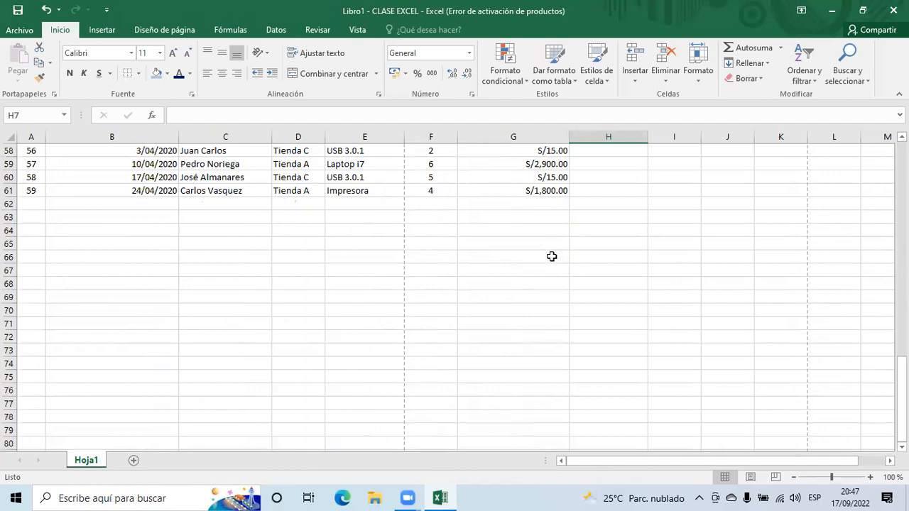
scroll(551, 256, "up", 19)
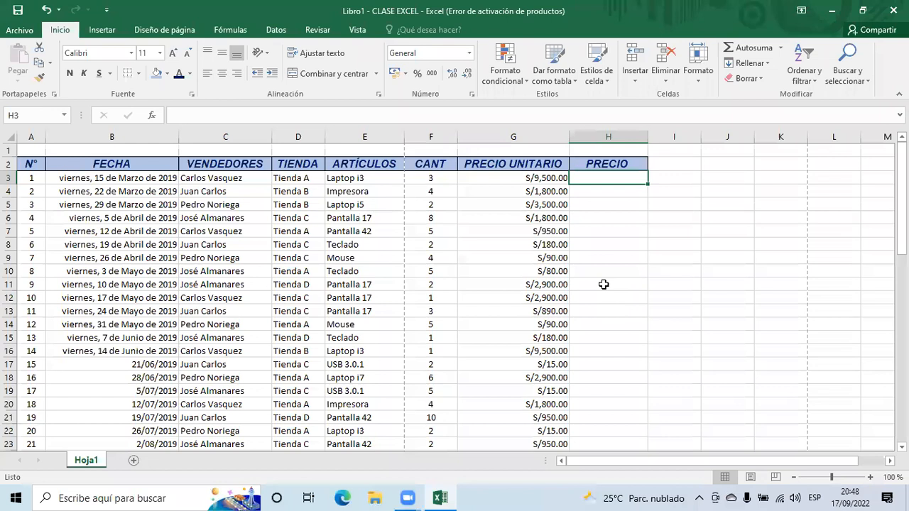
- Format cell H3 as Moneda and enter the formula =F3*G3 in it to multiply quantity by unit price
left_click(468, 56)
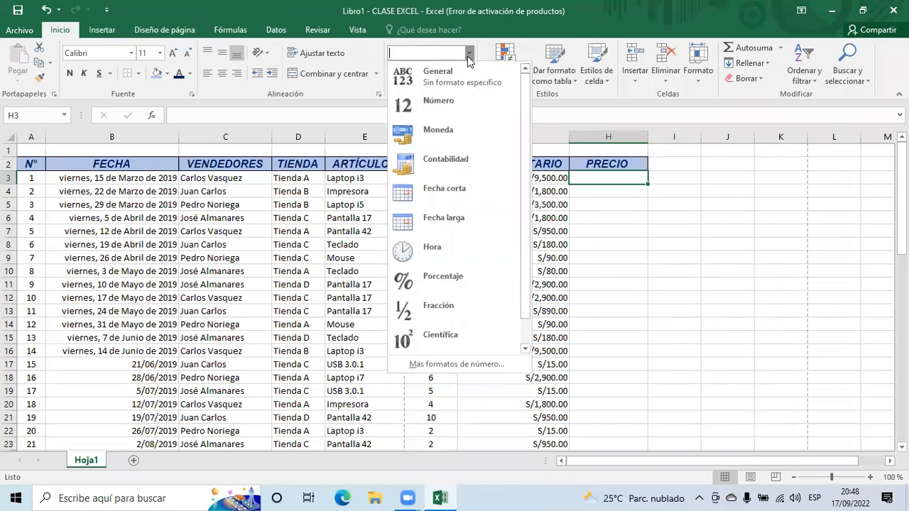
left_click(452, 128)
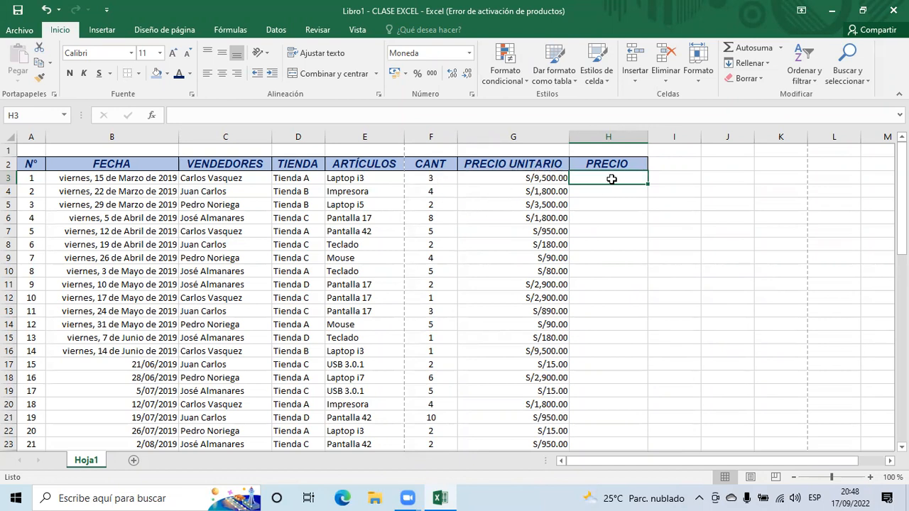
type("=")
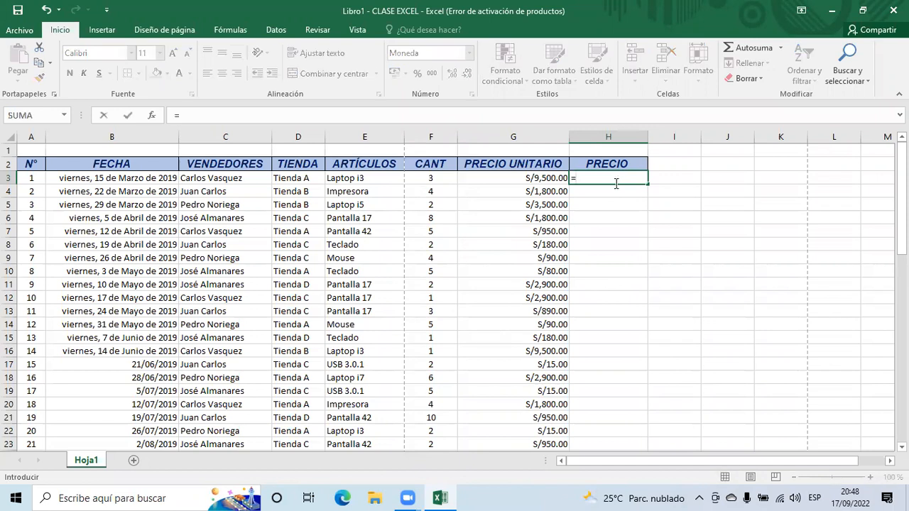
left_click(428, 177)
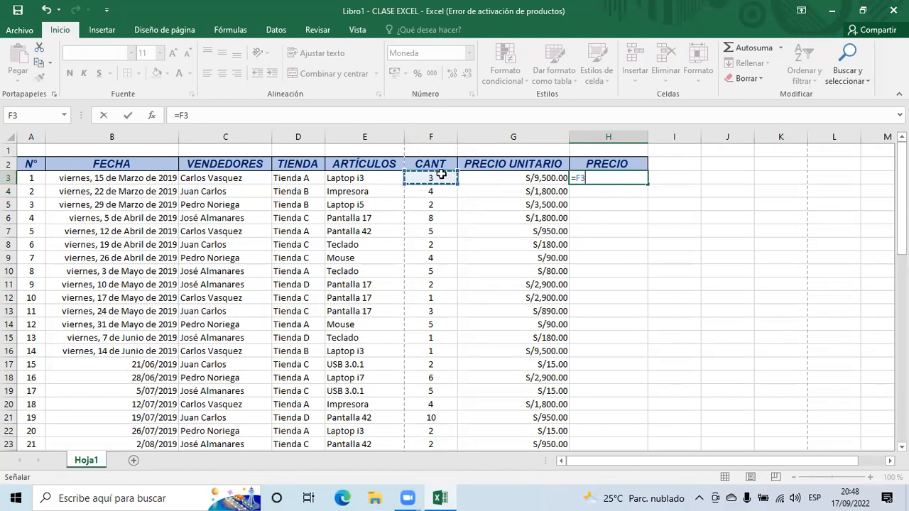
type("+")
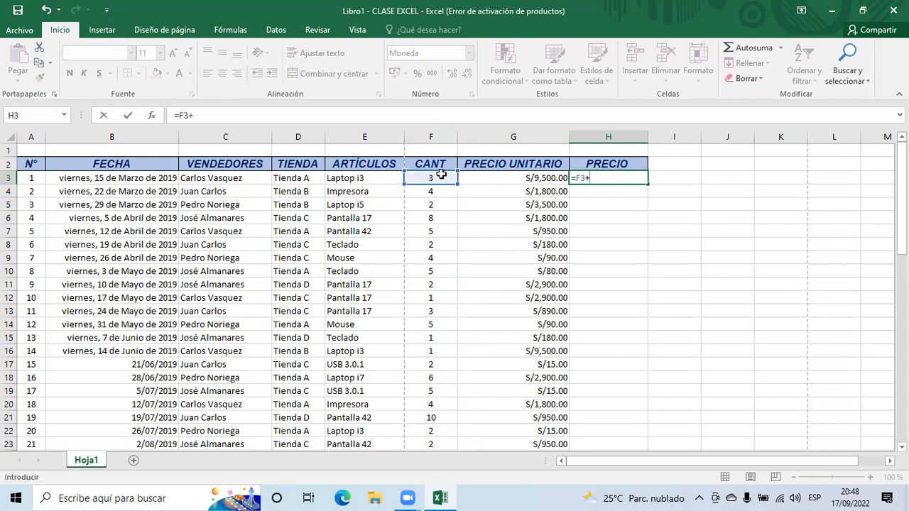
type("*")
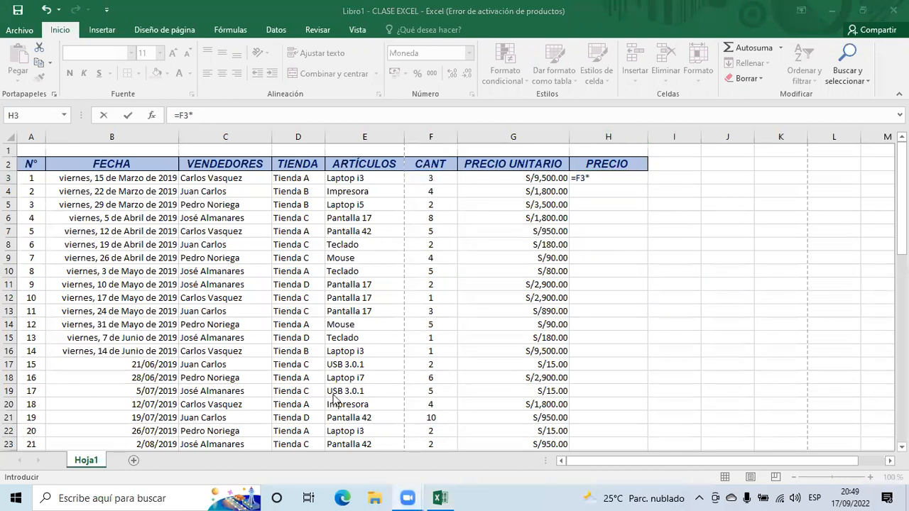
left_click(594, 176)
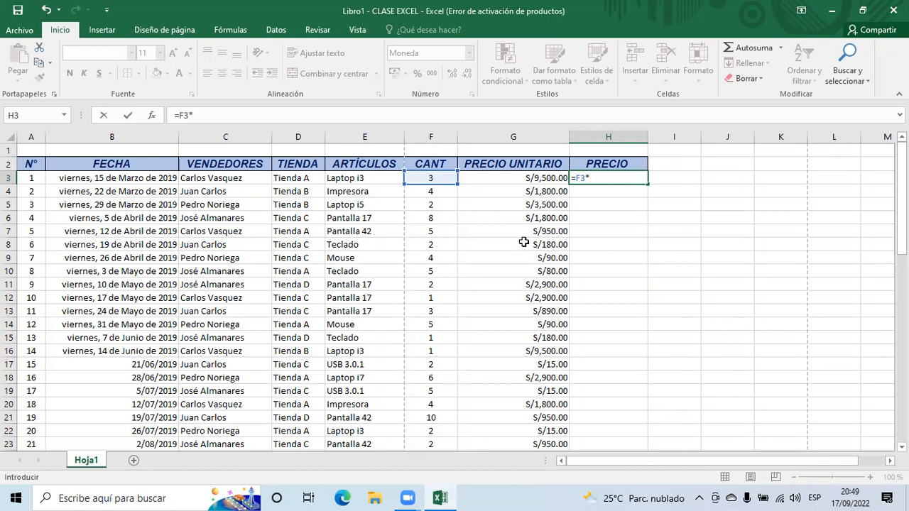
left_click(496, 174)
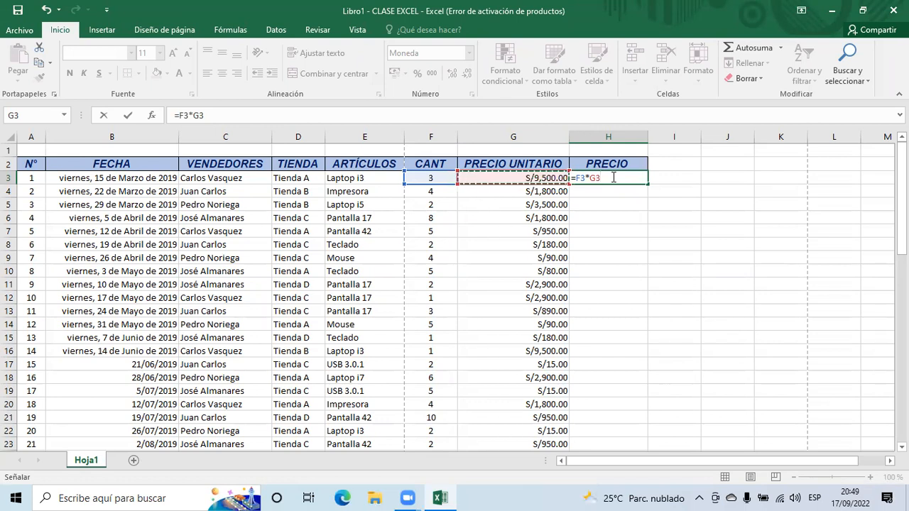
key("Return")
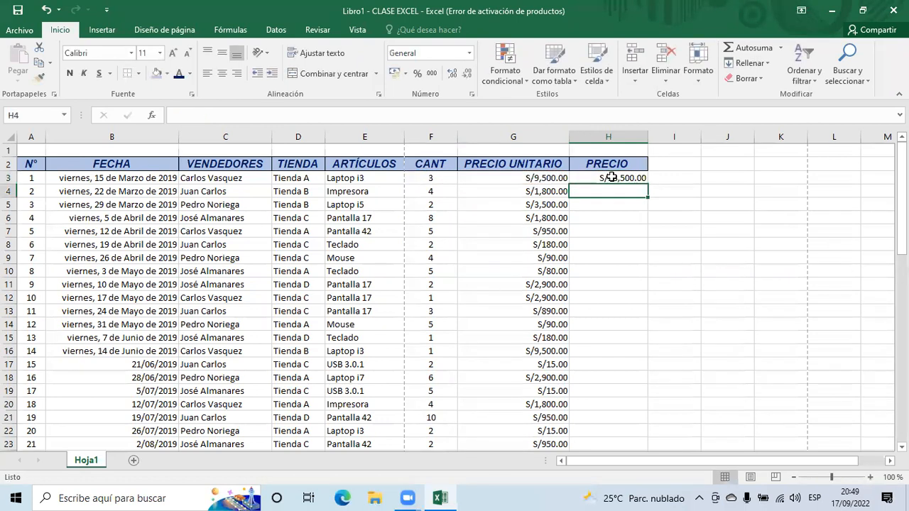
- Fill the PRECIO formula from H3 down to H4
left_click(601, 177)
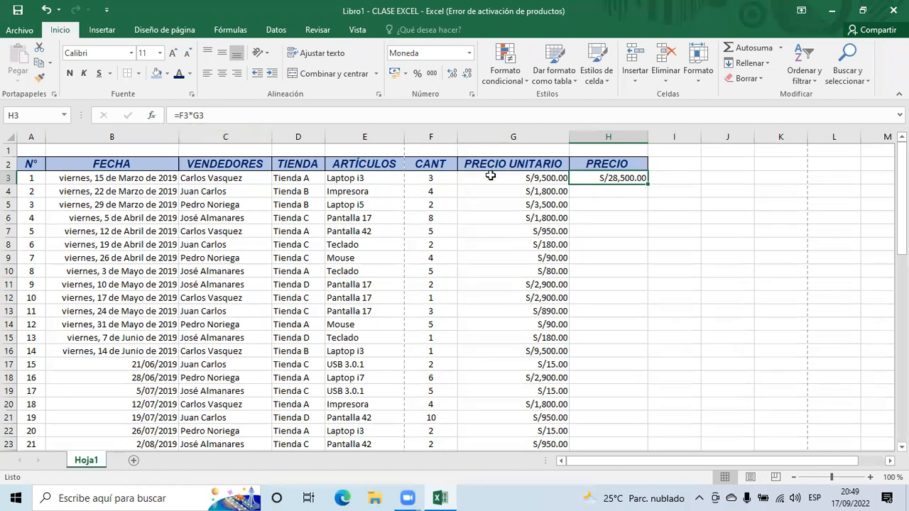
left_click(600, 186)
left_click(600, 177)
left_click(603, 192)
left_click(596, 178)
left_click_drag(647, 183, 649, 198)
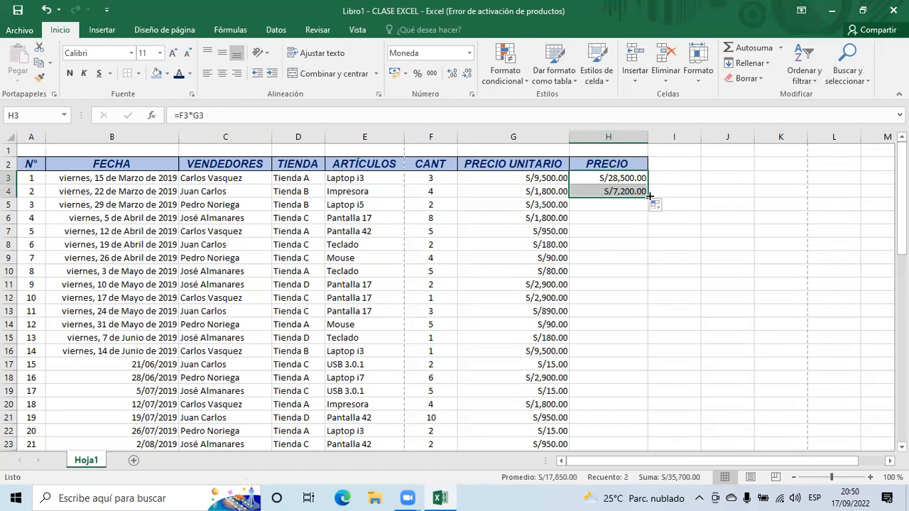
- Extend the PRECIO formula from H4 down to H11
left_click(609, 178)
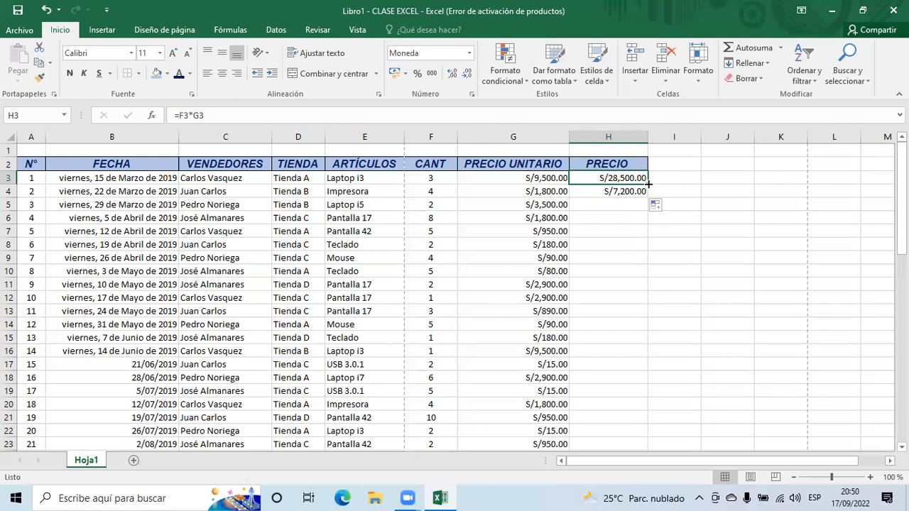
left_click(634, 188)
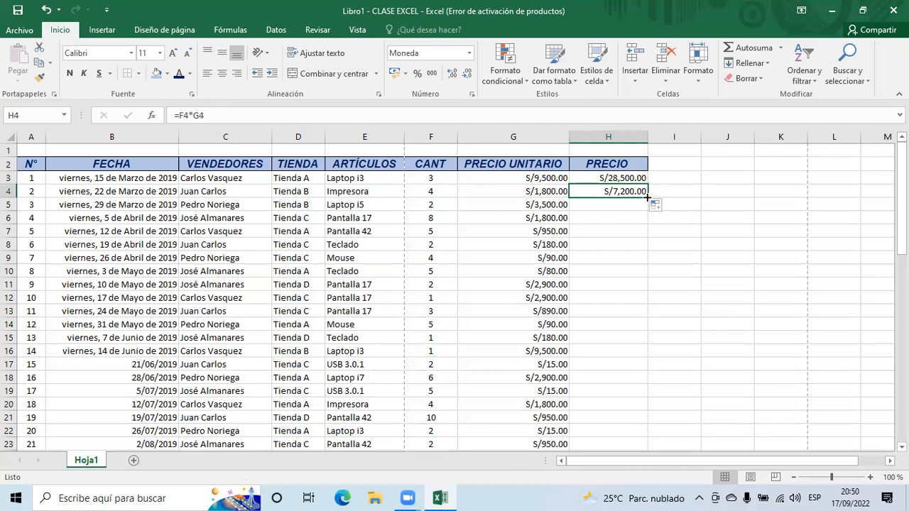
left_click_drag(647, 197, 646, 287)
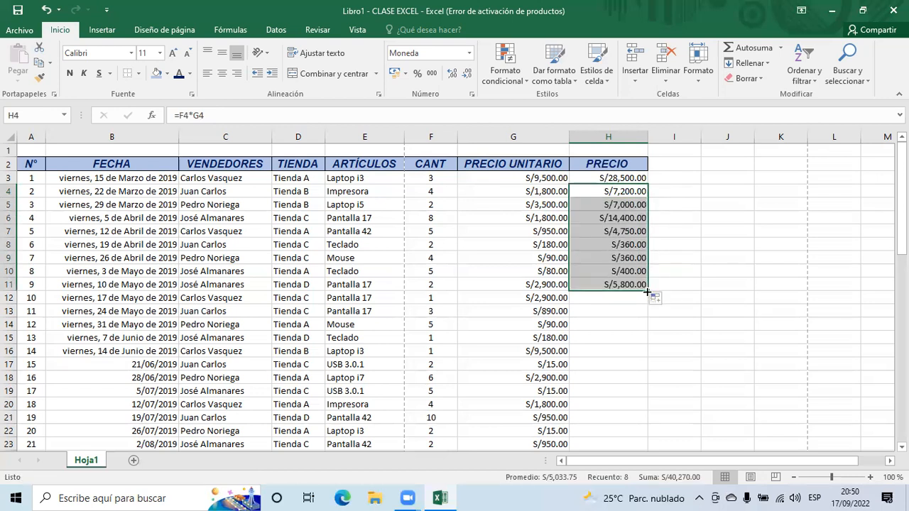
left_click(629, 308)
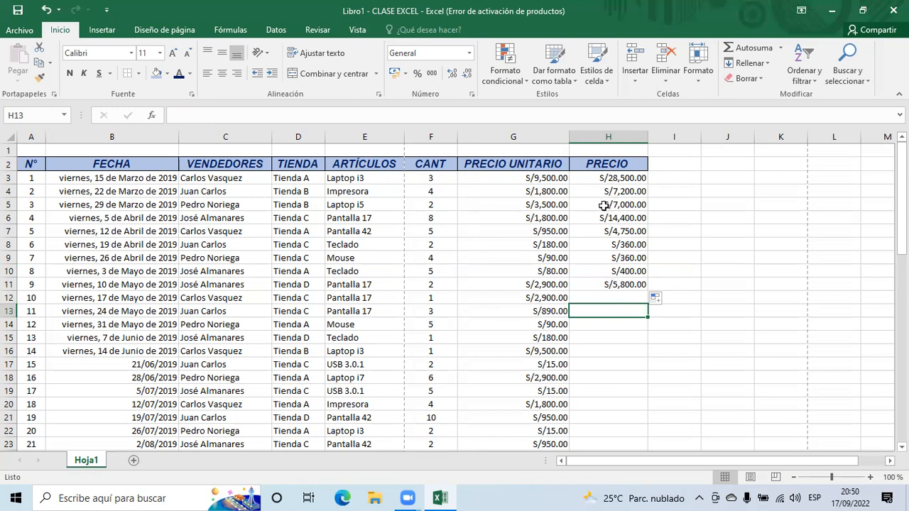
- Check the row references of the copied PRECIO formulas in H5, H6, H8, H9 and H10
left_click(603, 205)
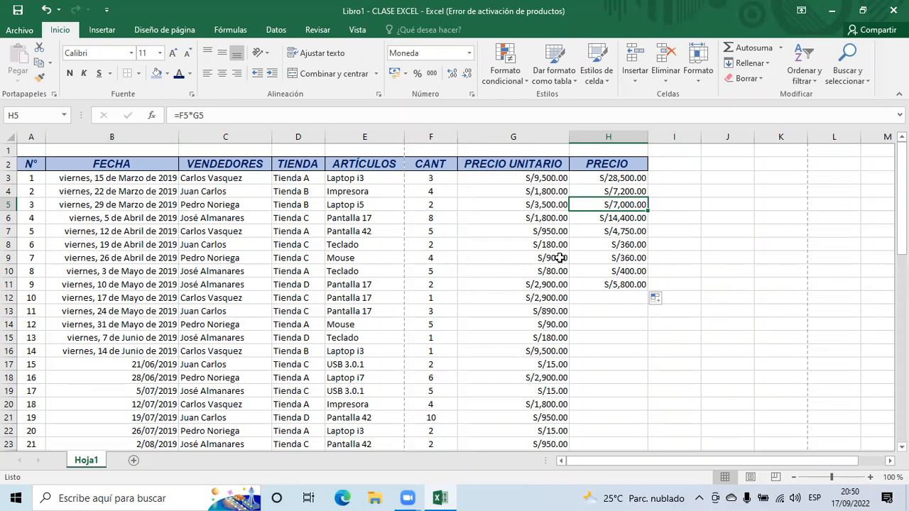
left_click(613, 218)
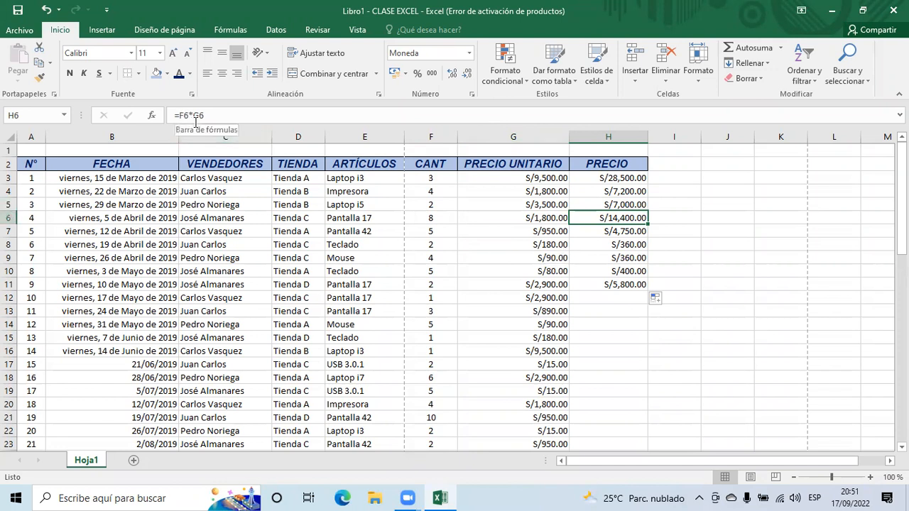
left_click(624, 243)
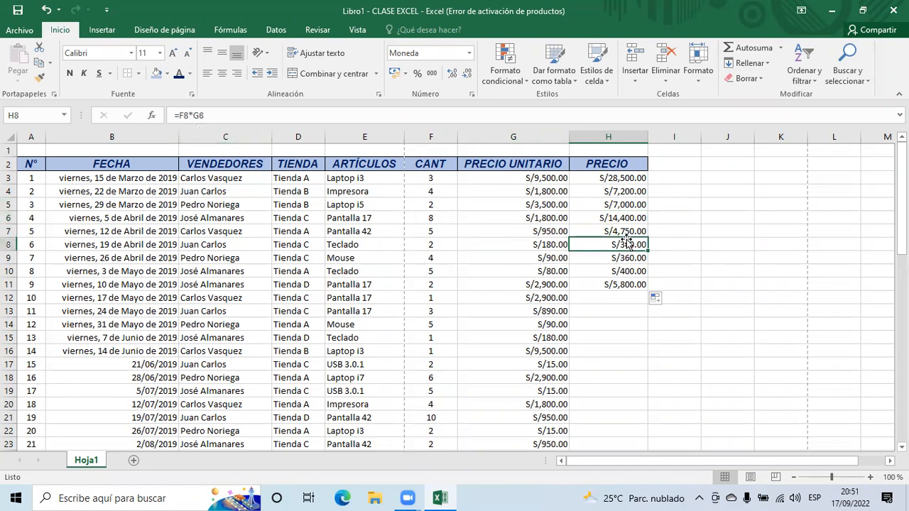
left_click(619, 259)
left_click(616, 271)
- Fill the PRECIO formula from H11 down to H61, the last row of the sales list
left_click(615, 284)
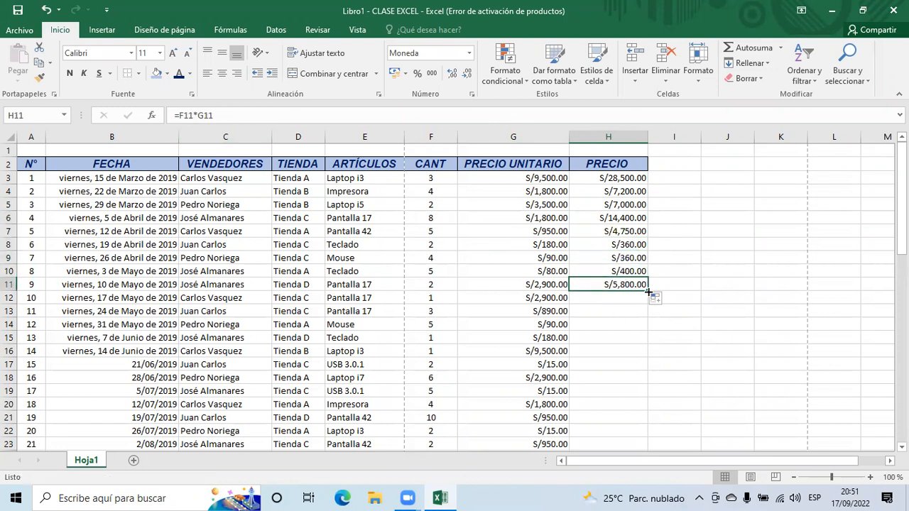
left_click_drag(646, 291, 645, 409)
left_click_drag(645, 409, 649, 355)
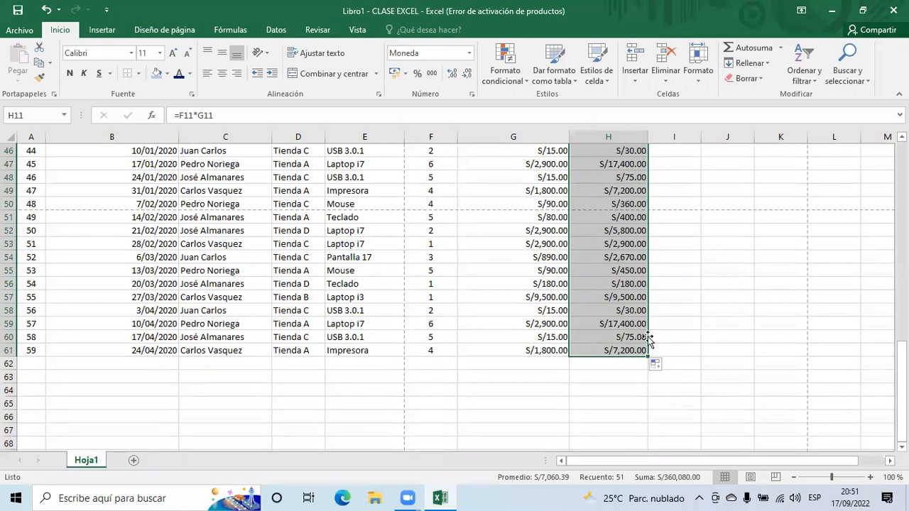
left_click(674, 310)
scroll(630, 331, "up", 7)
scroll(630, 330, "up", 8)
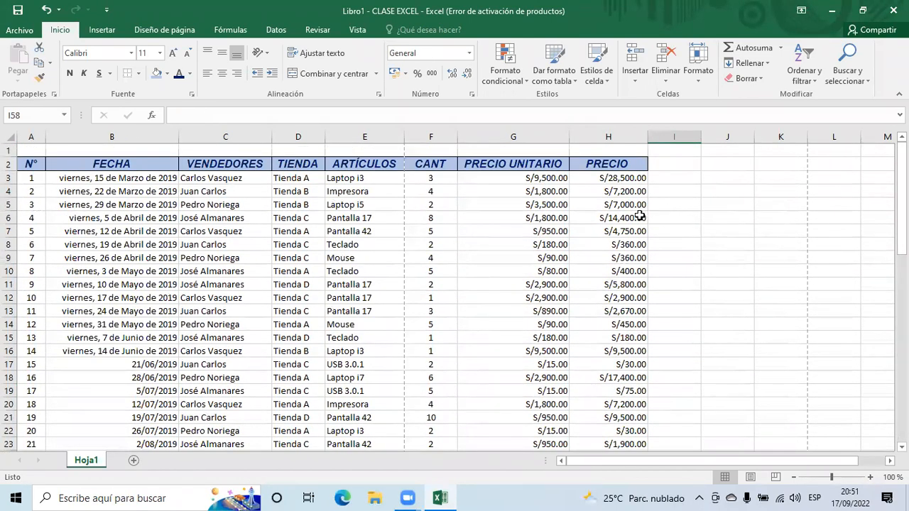
- Review the formula in H6 and the filled PRECIO column through the end of the list
left_click(636, 215)
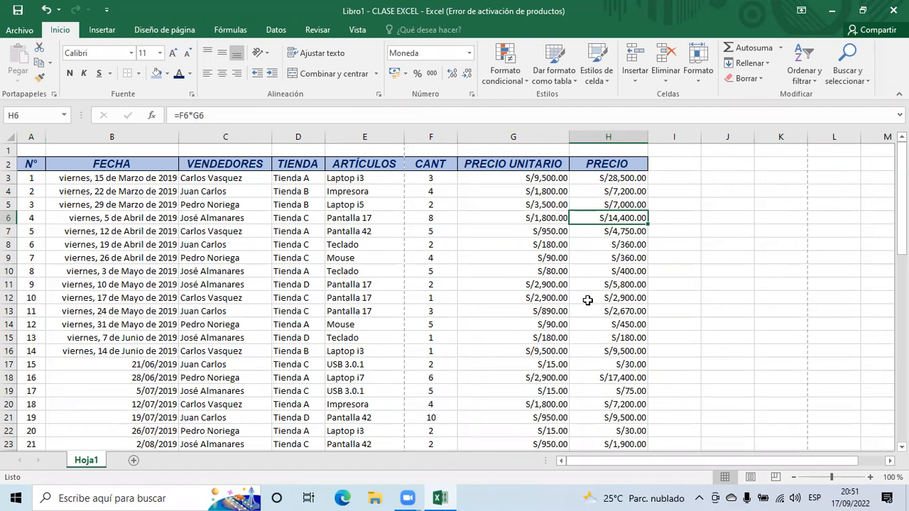
left_click(678, 260)
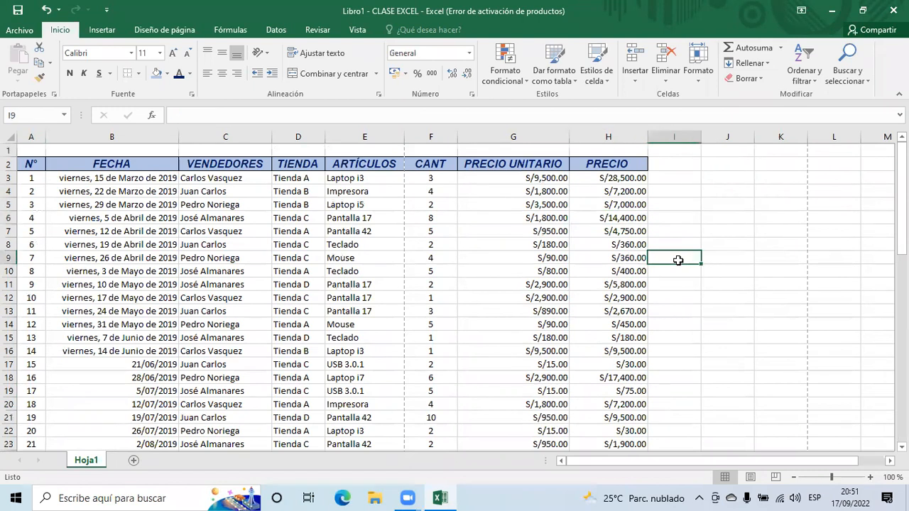
scroll(563, 389, "down", 14)
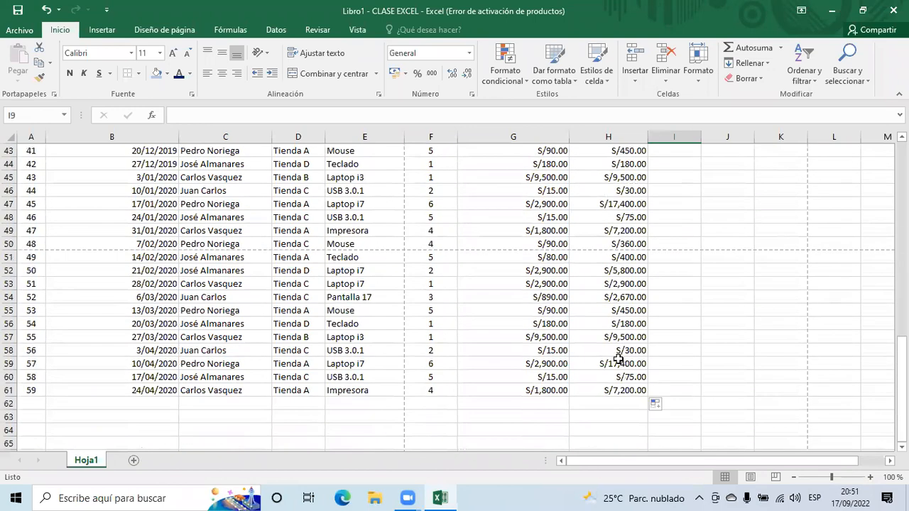
scroll(617, 358, "up", 8)
scroll(618, 358, "up", 6)
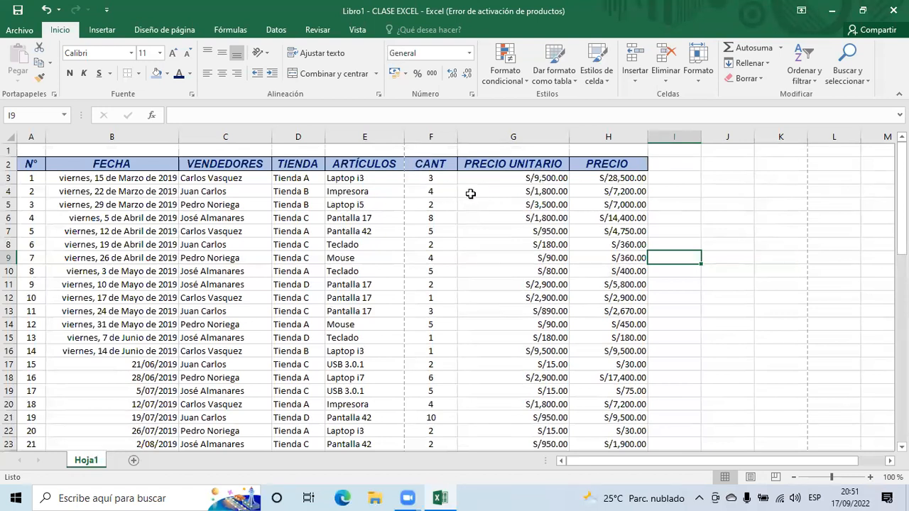
left_click(431, 179)
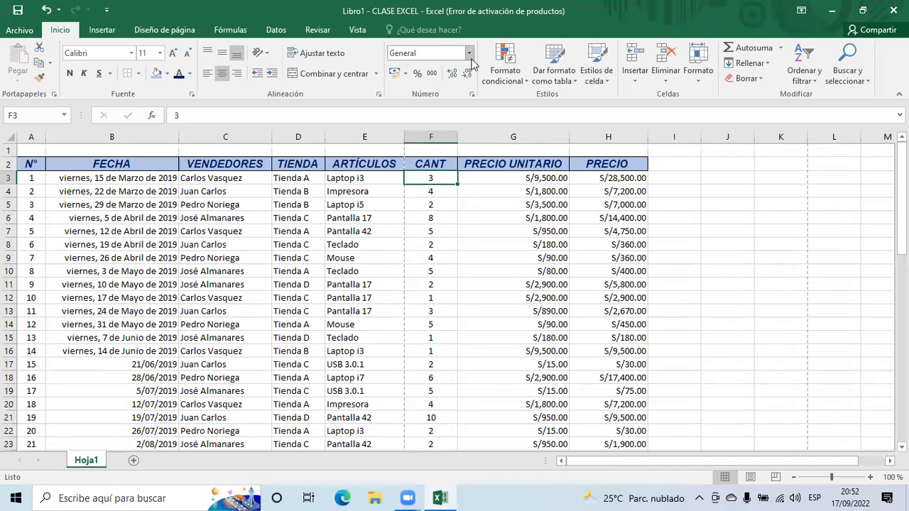
left_click(699, 183)
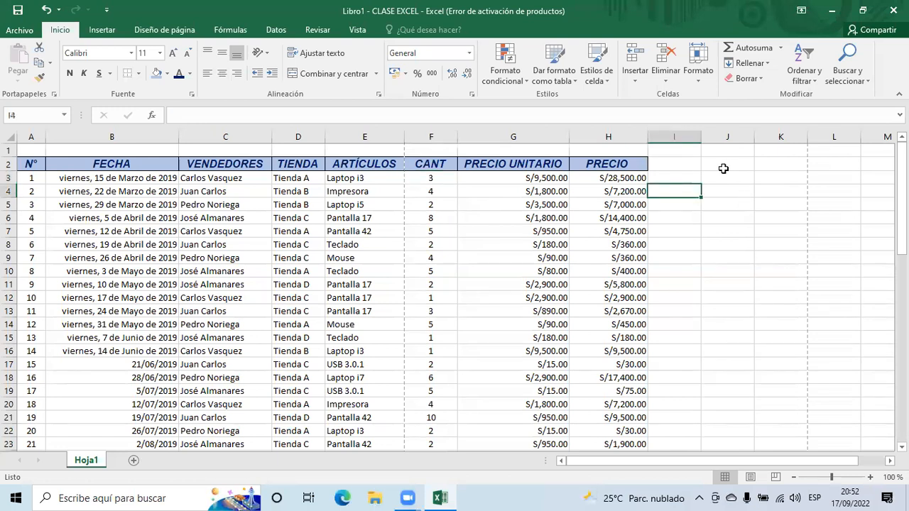
left_click(718, 168)
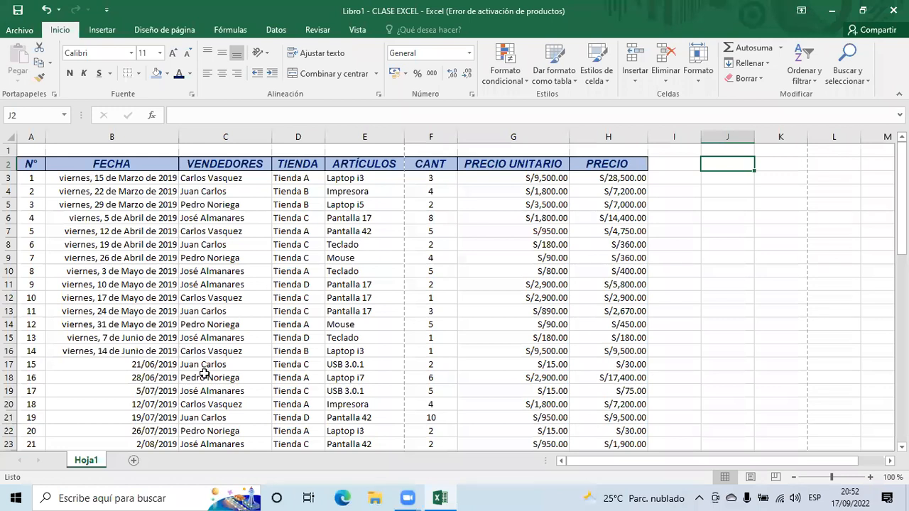
- Review the repeated seller names in the VENDEDORES column
left_click(193, 180)
left_click(202, 231)
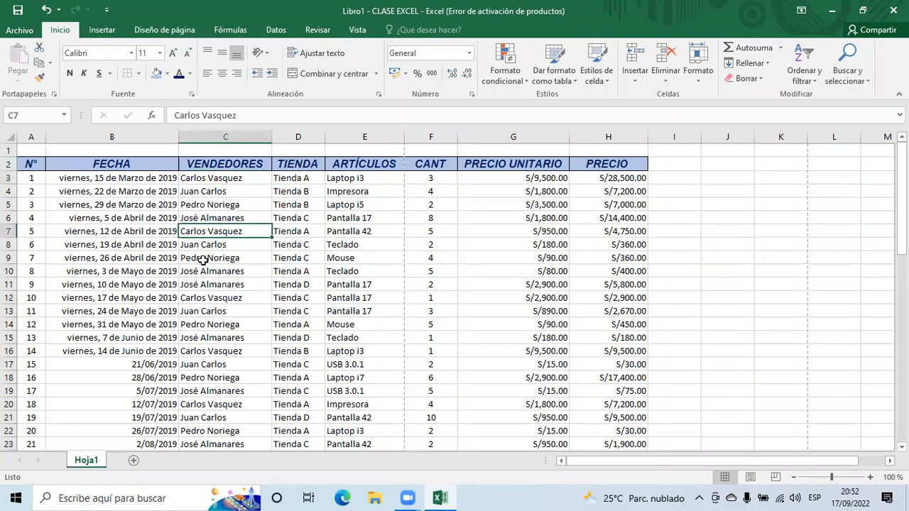
left_click(206, 296)
left_click(213, 232)
left_click(206, 204)
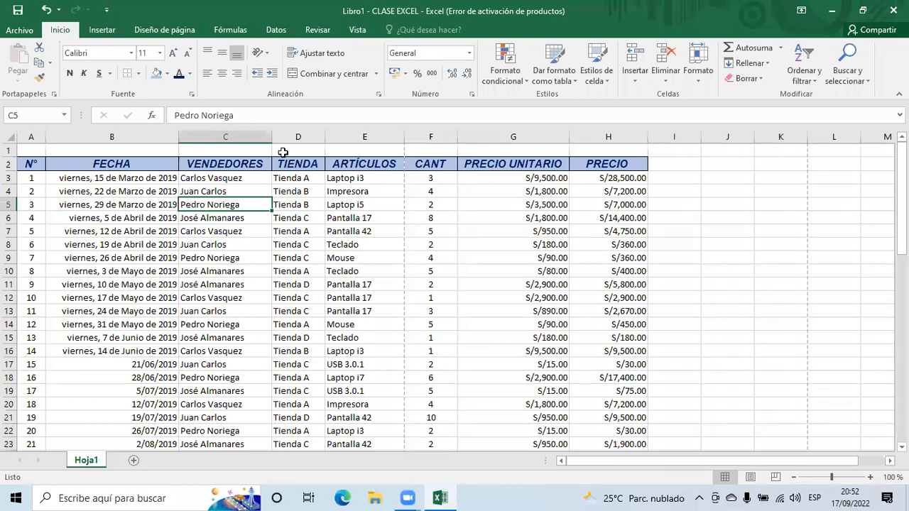
left_click(221, 186)
left_click(219, 177)
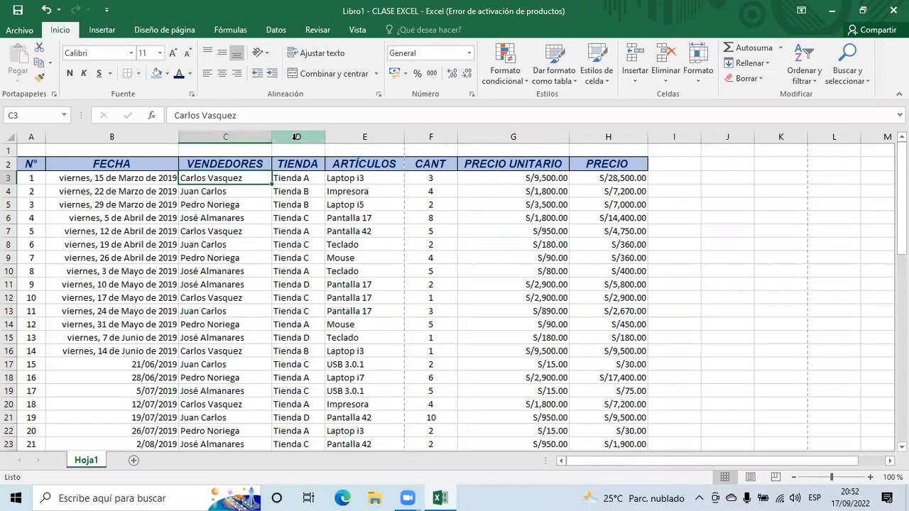
- Insert an empty column between VENDEDORES and TIENDA
right_click(296, 136)
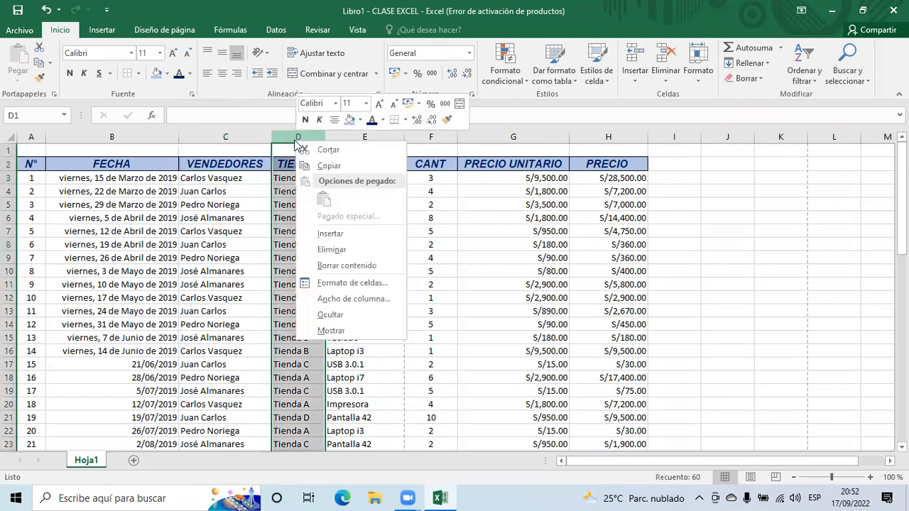
left_click(333, 234)
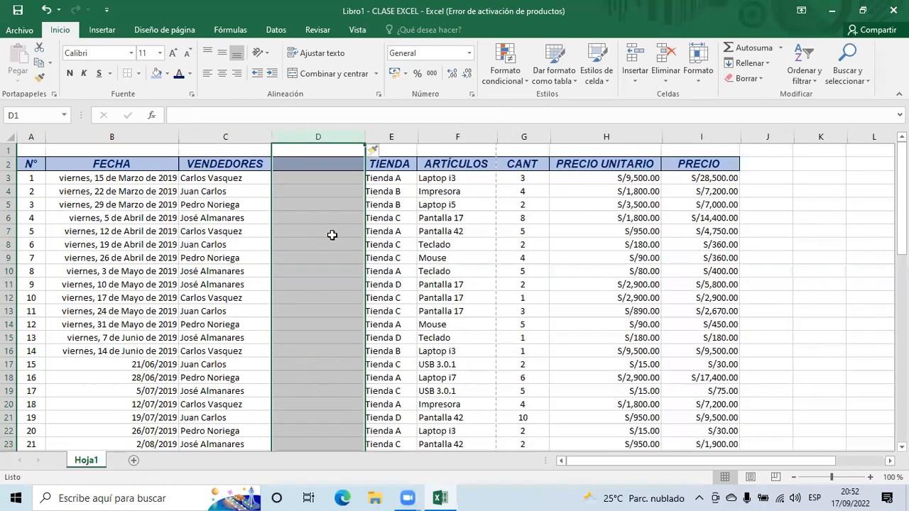
left_click(314, 188)
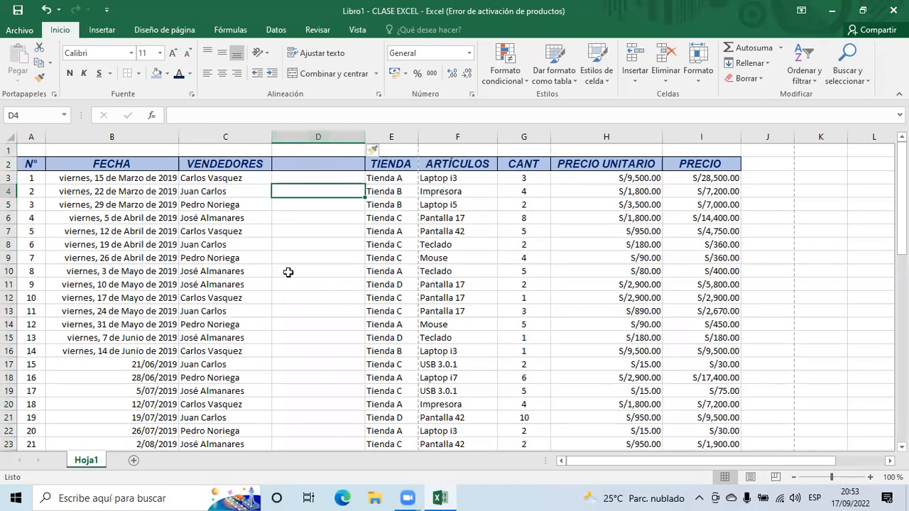
key("Down")
key("Down")
key("Down")
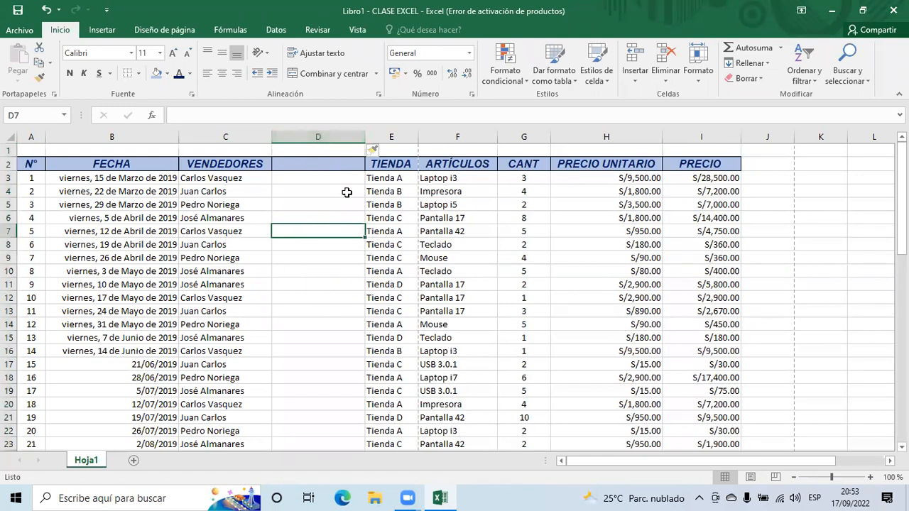
- Insert a second empty sheet column before TIENDA, starting from cell E1
left_click(382, 150)
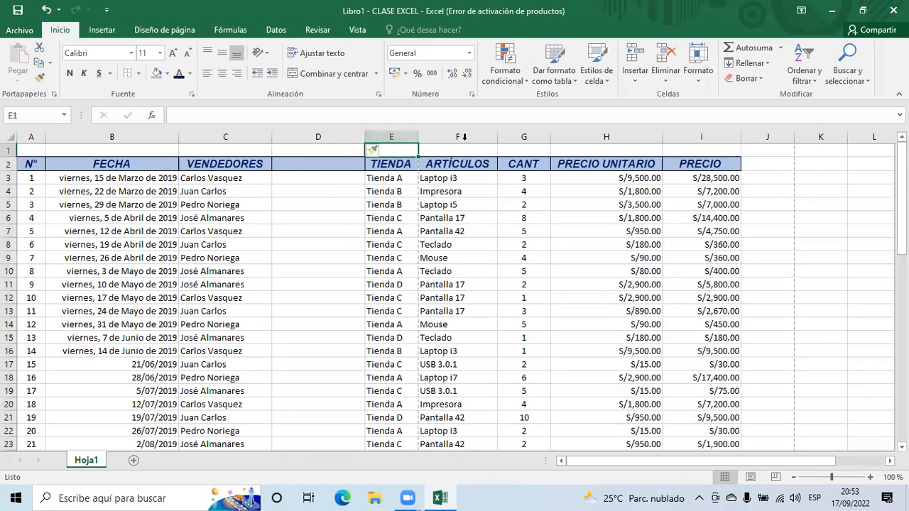
left_click(635, 75)
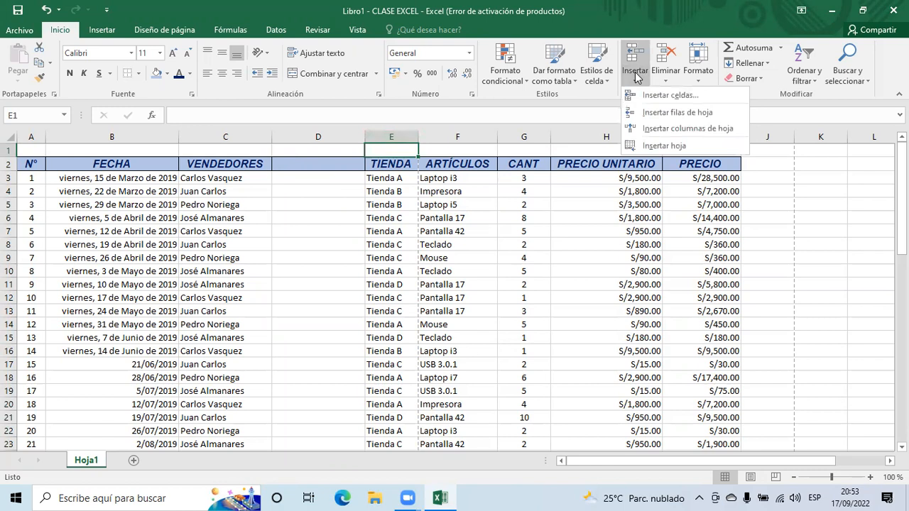
left_click(669, 130)
left_click(450, 217)
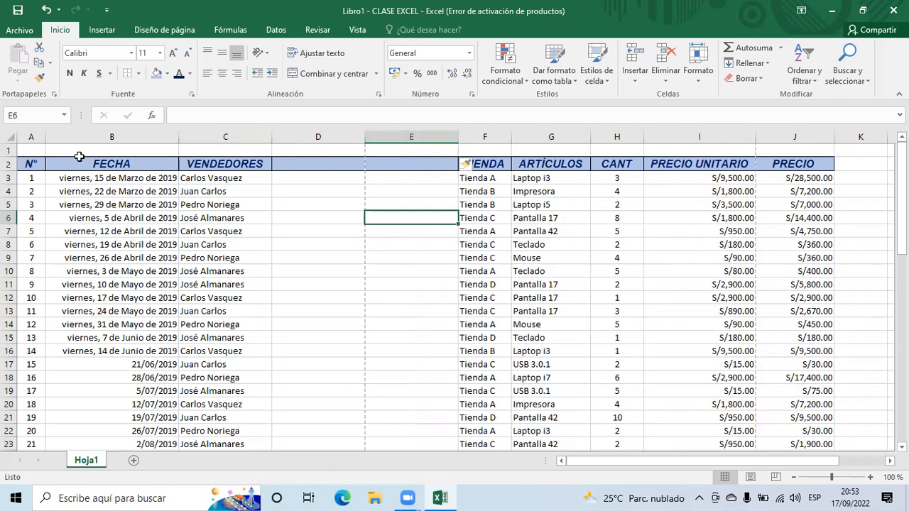
- Insert a blank row at row 4, between records 1 and 2, and delete it again
right_click(10, 191)
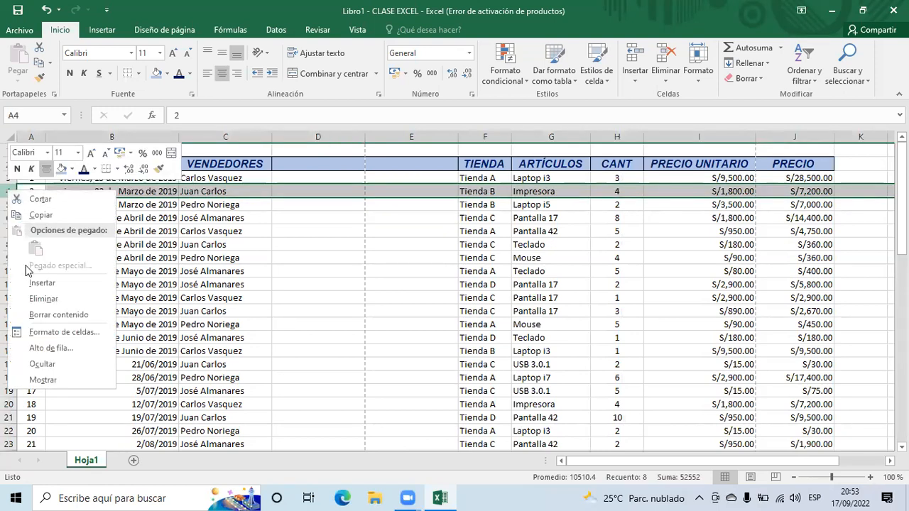
left_click(35, 283)
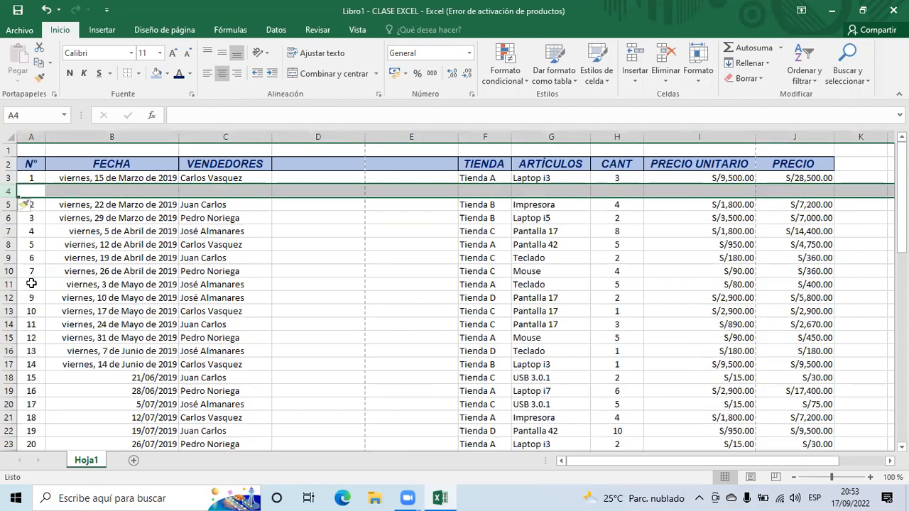
left_click(28, 192)
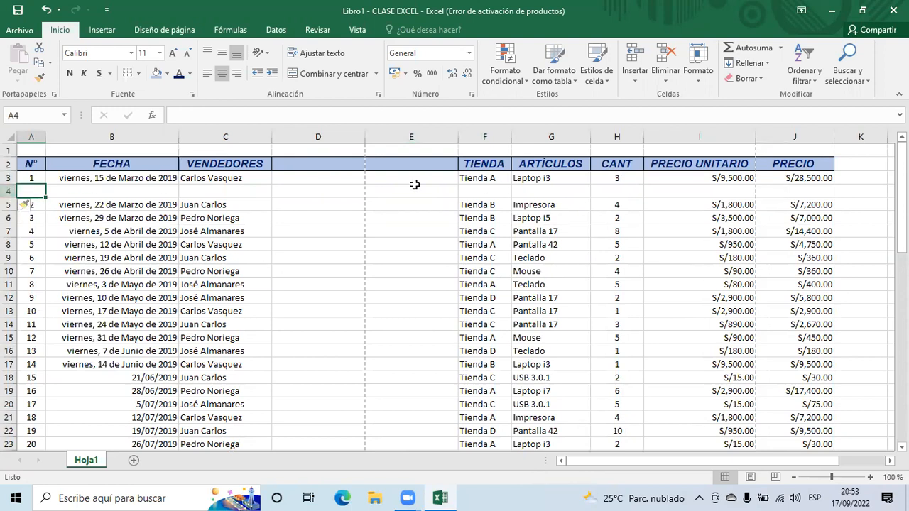
right_click(7, 190)
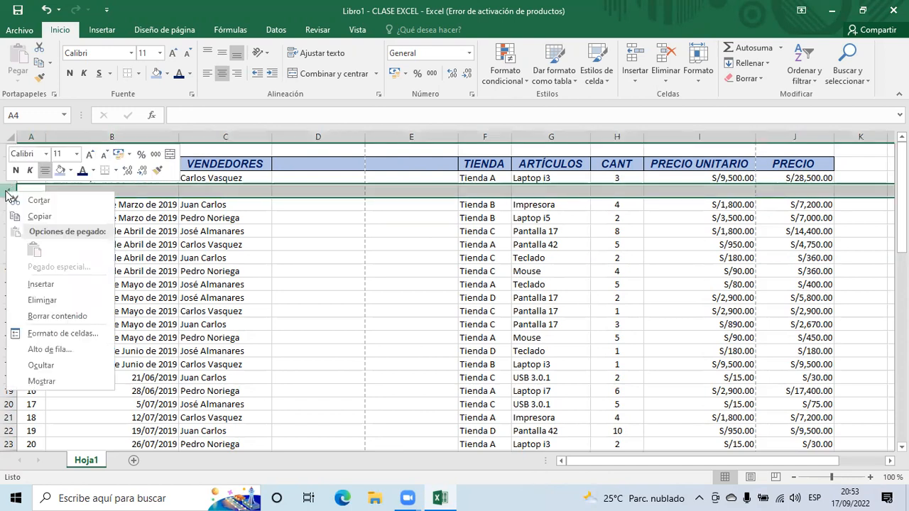
left_click(39, 299)
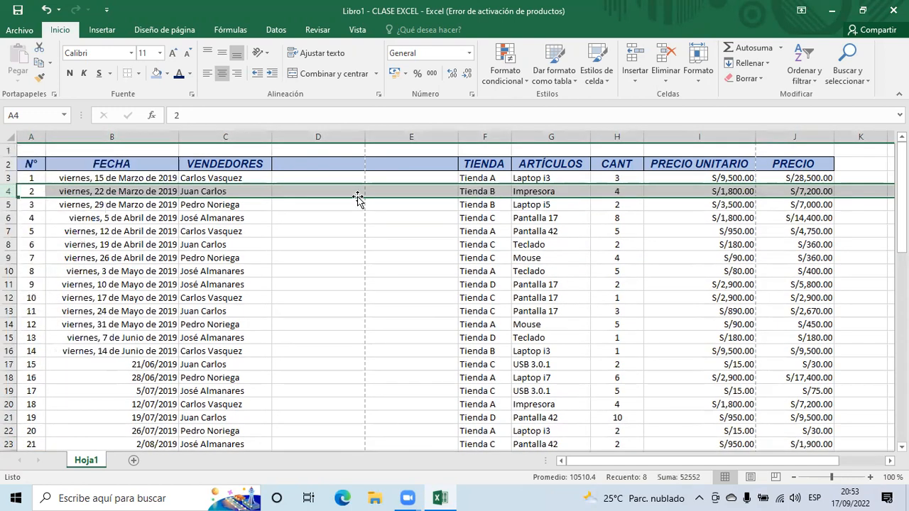
- Delete the extra empty column E in front of TIENDA
left_click(408, 152)
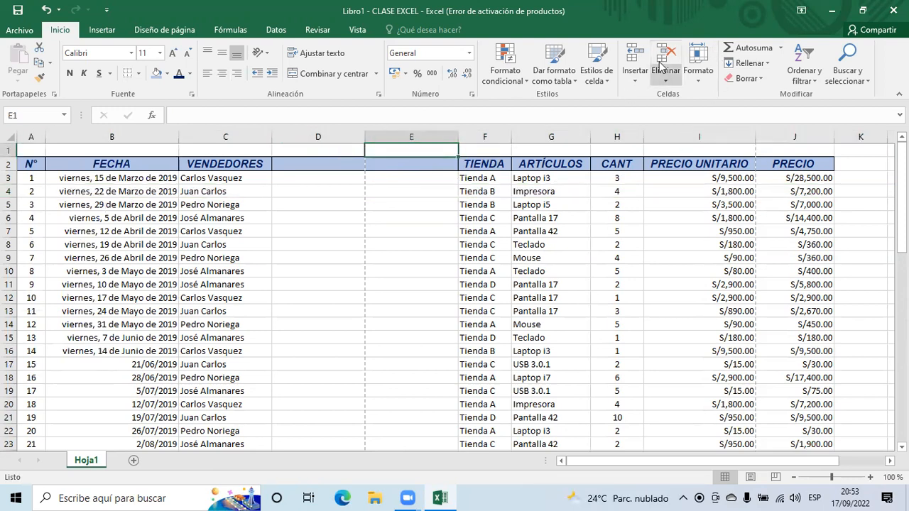
left_click(667, 81)
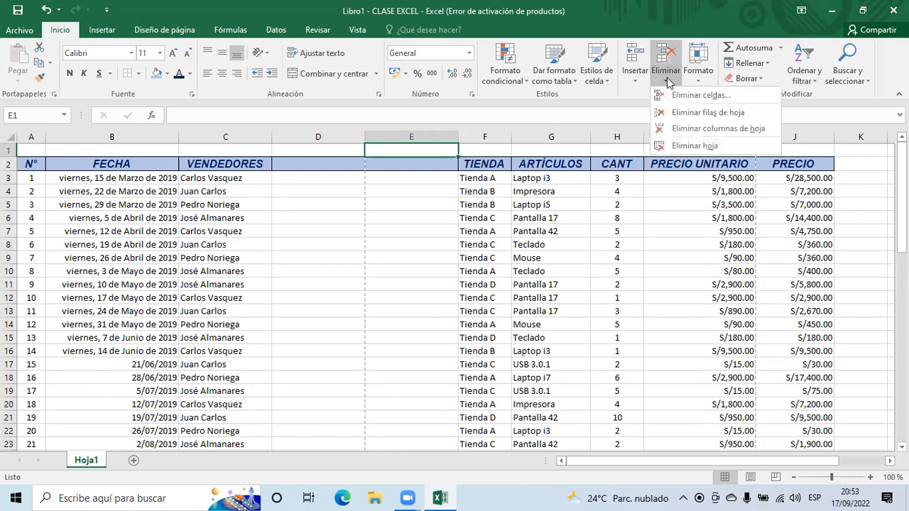
left_click(708, 130)
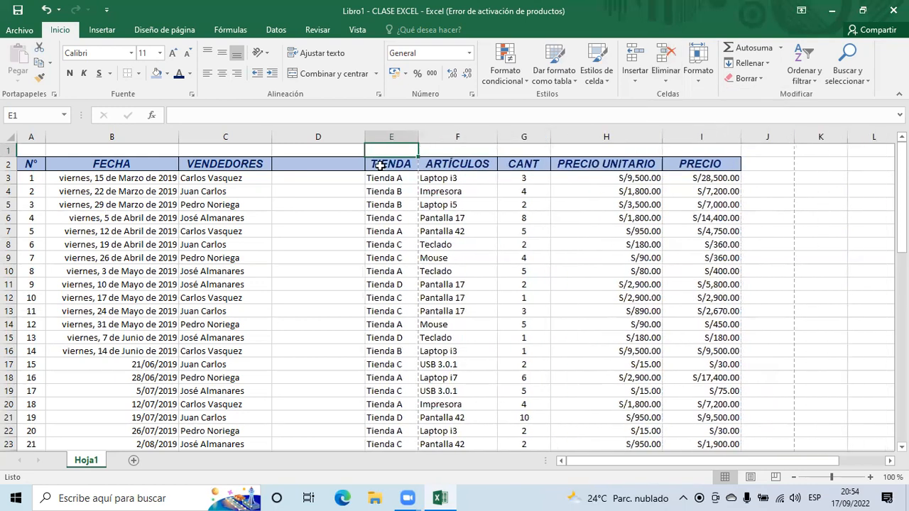
- Enter the header DNI in D2 for the new column and narrow column D slightly
left_click(341, 219)
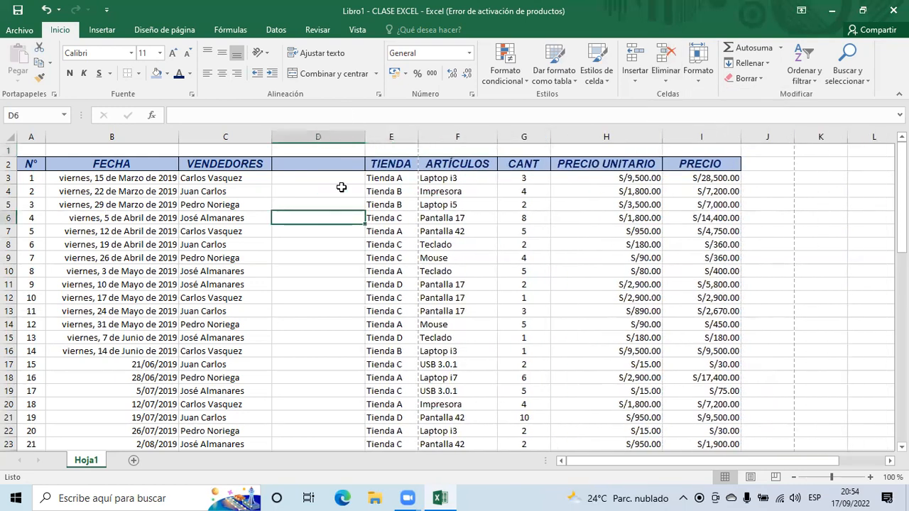
left_click(313, 164)
type("DNI")
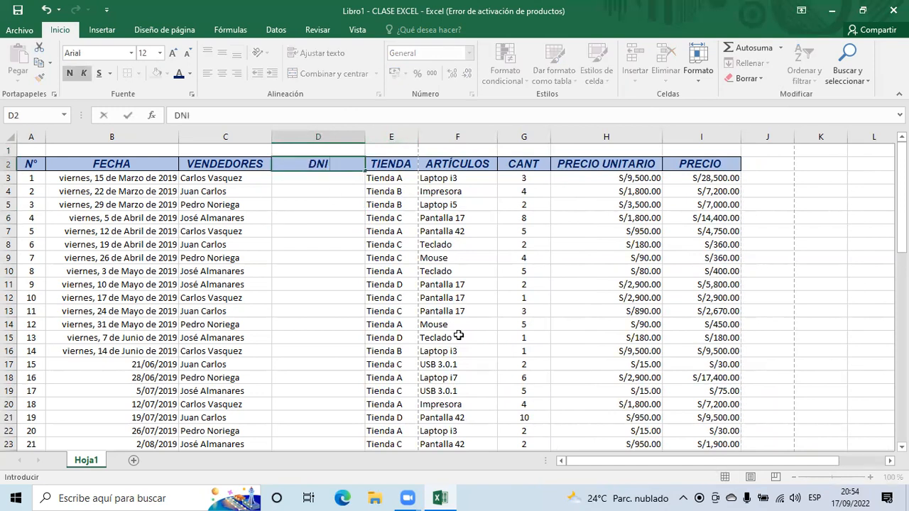
left_click(320, 179)
left_click_drag(363, 137, 353, 137)
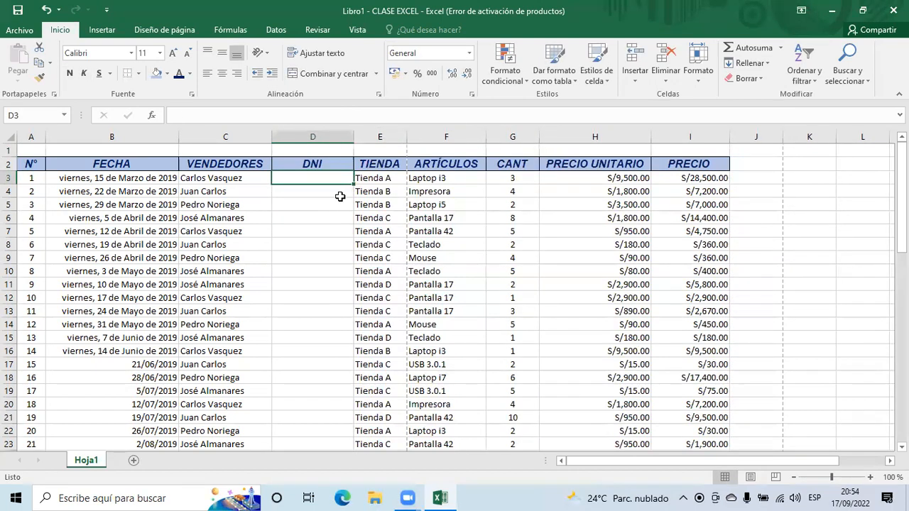
- Enter the first seller's eight-digit ID number in D3 of the DNI column
left_click(308, 202)
left_click(308, 178)
type("12344556")
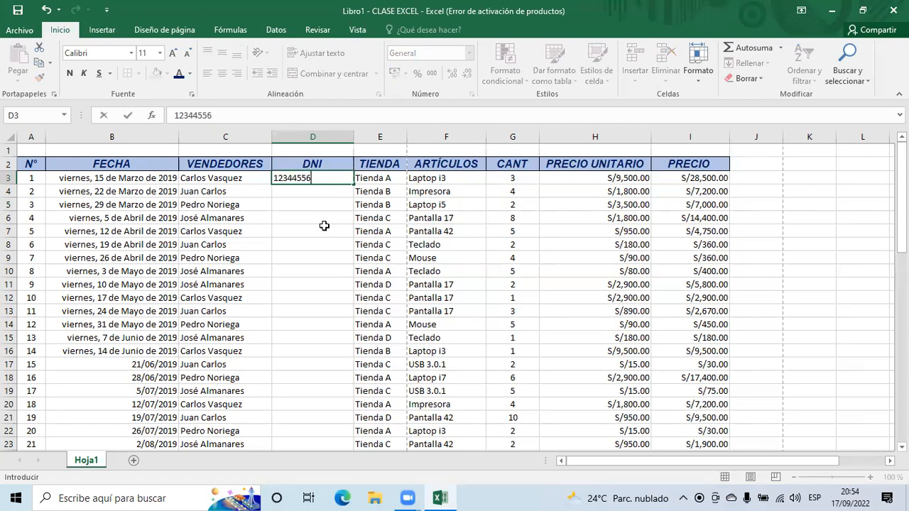
left_click(320, 244)
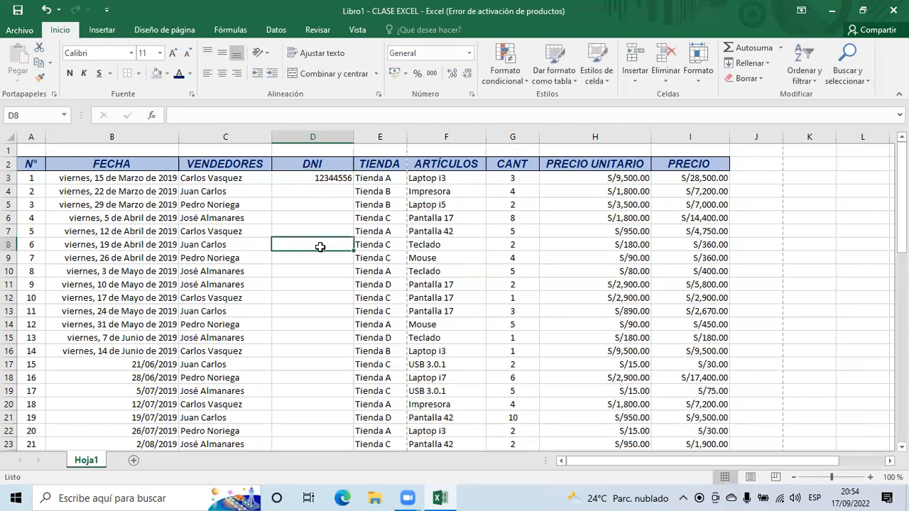
left_click(300, 189)
left_click(302, 178)
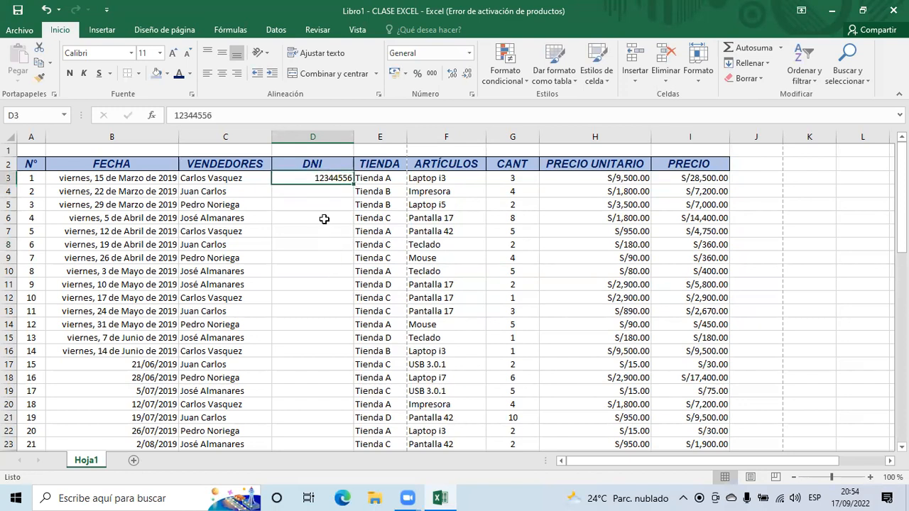
- Enter the second seller's ID number with a leading zero in D4
left_click(305, 191)
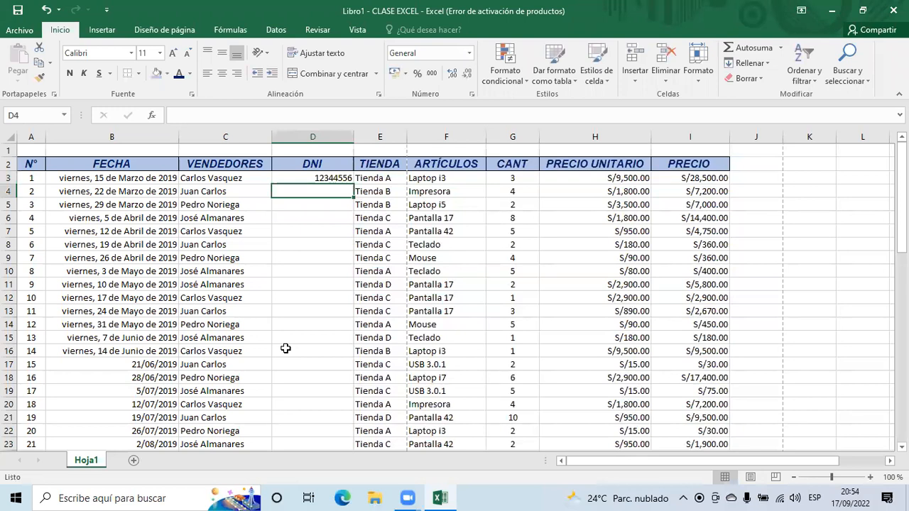
type("0")
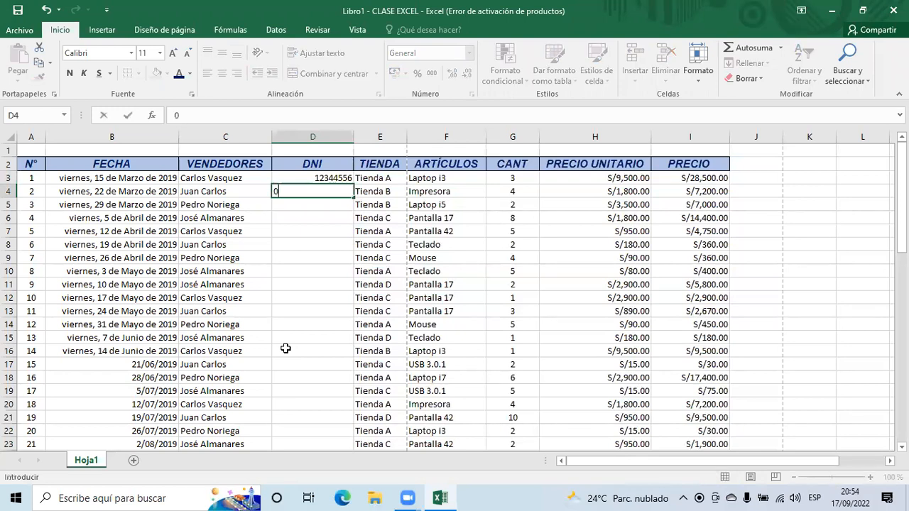
type("3637445")
key("Return")
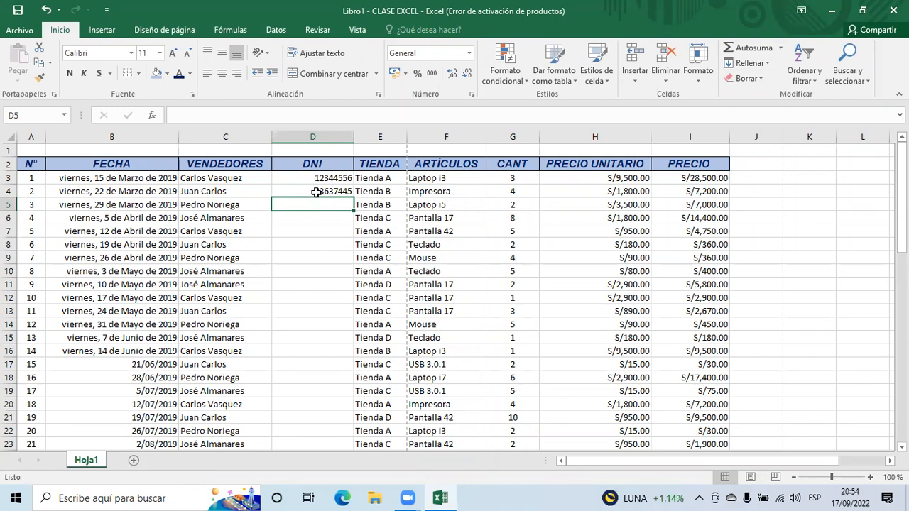
key("Up")
key("Up")
key("Down")
key("Down")
- Change the number format of the DNI cell D4 to Texto
left_click(328, 193)
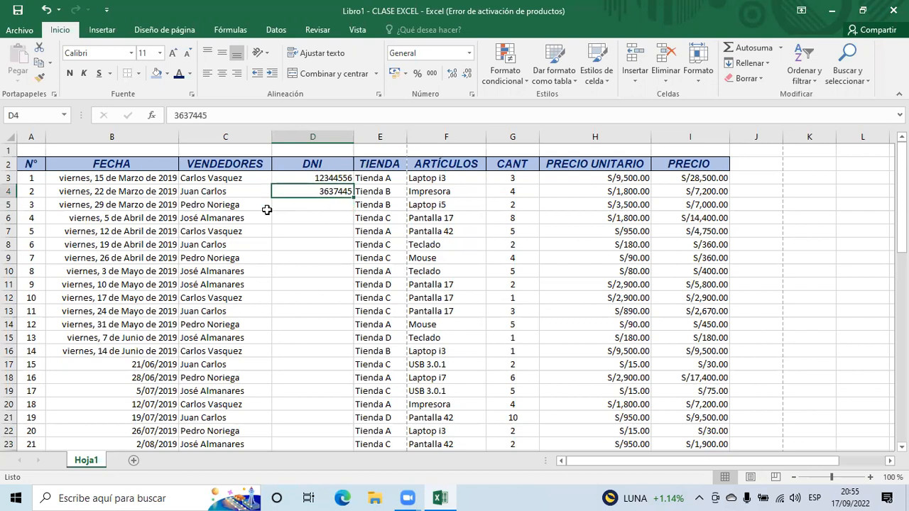
left_click(469, 55)
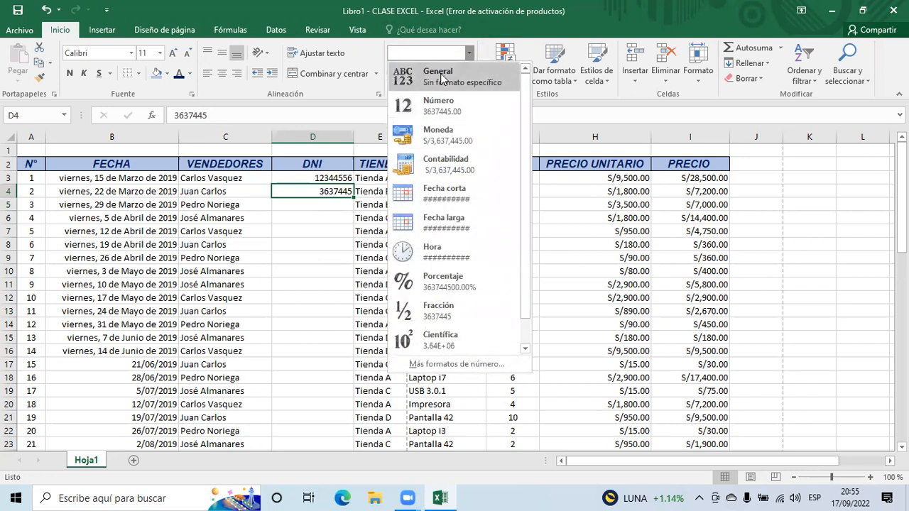
scroll(433, 340, "down", 1)
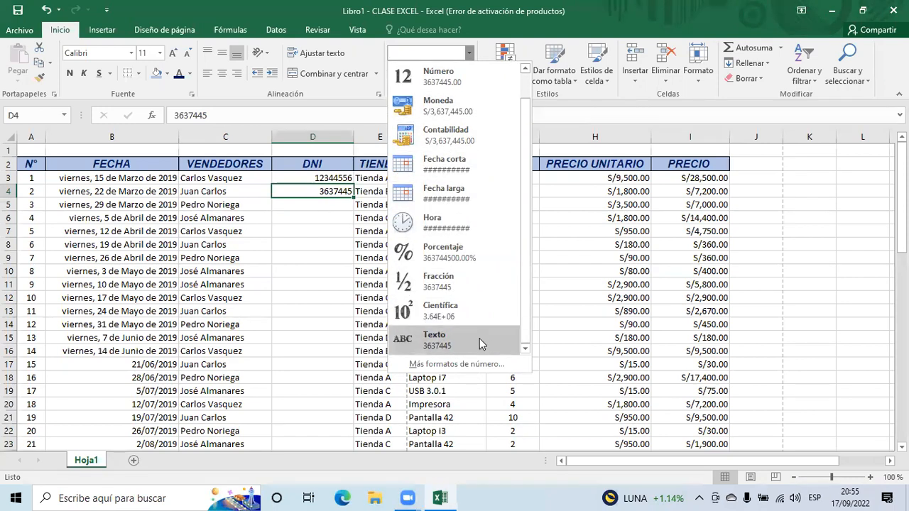
left_click(434, 340)
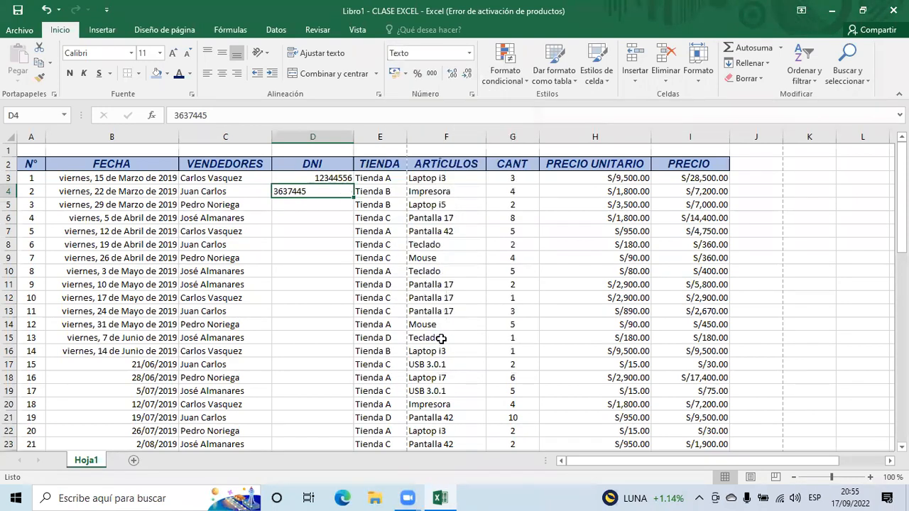
key("Return")
left_click(297, 191)
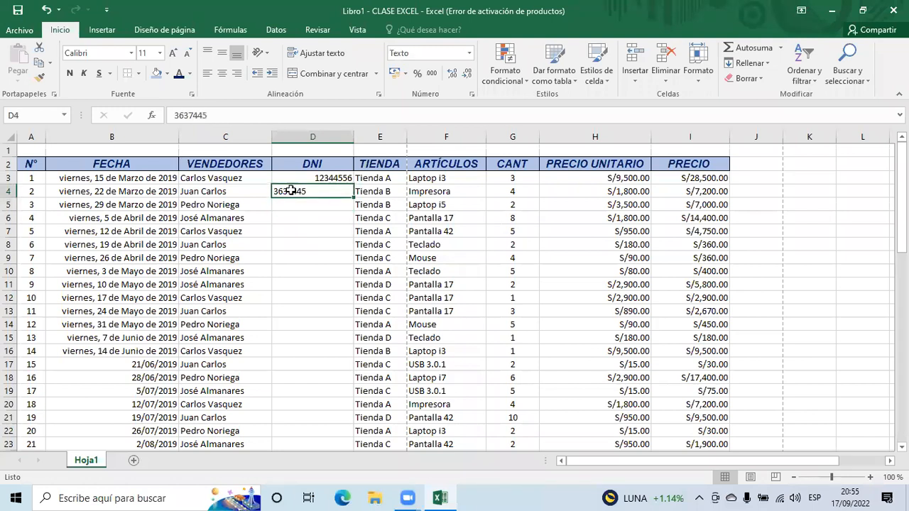
- Add the missing leading zero to the ID number in D4
left_click(176, 115)
type("0")
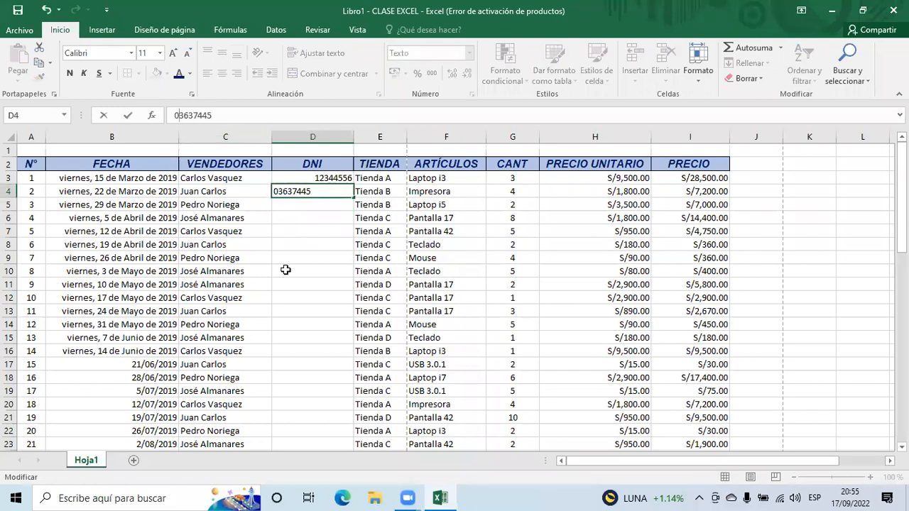
left_click(284, 270)
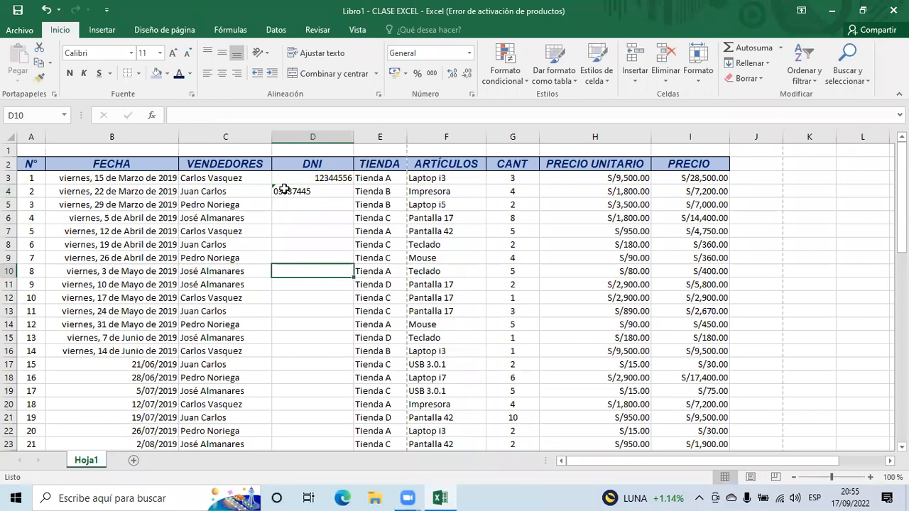
- Right-align the ID number in D4 and narrow column D closer to its contents
left_click(282, 191)
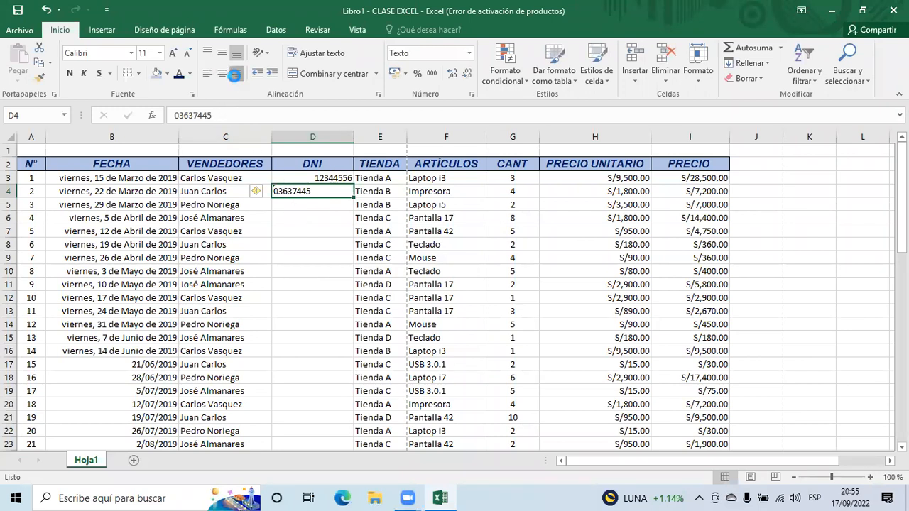
left_click(236, 74)
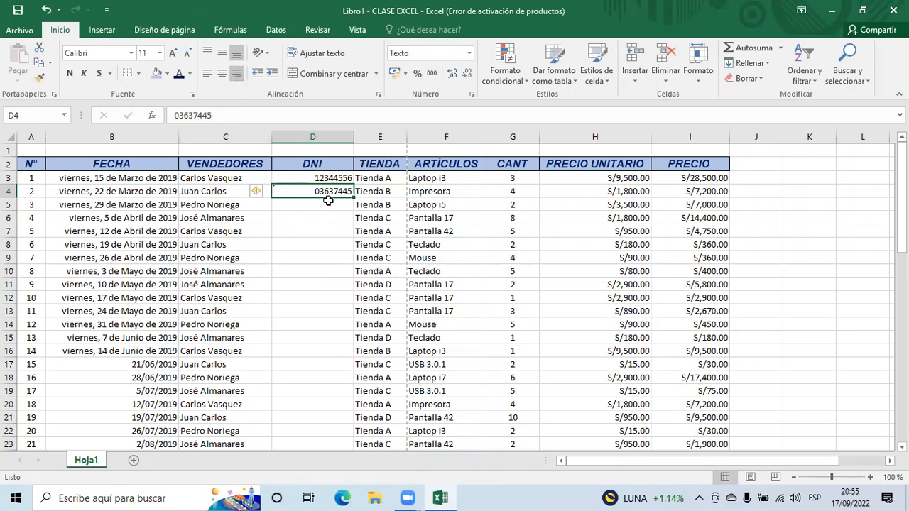
left_click_drag(353, 140, 330, 137)
left_click(332, 246)
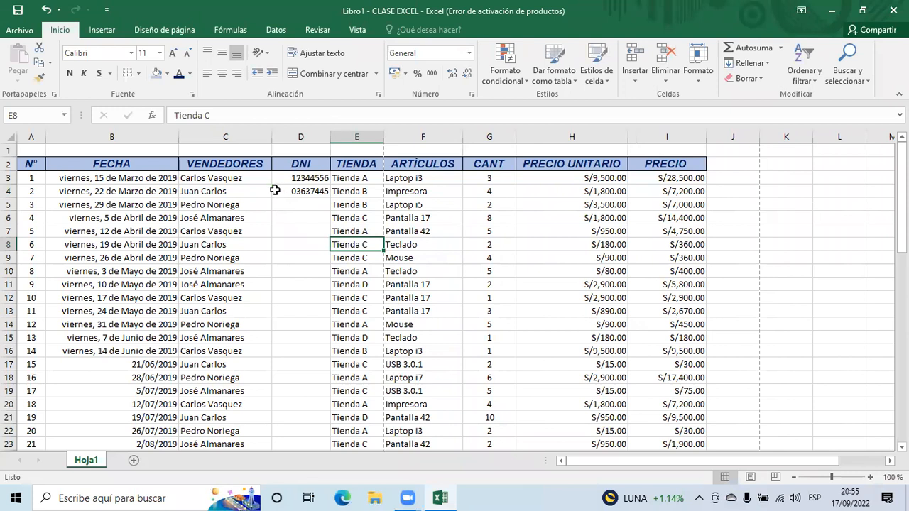
left_click(275, 190)
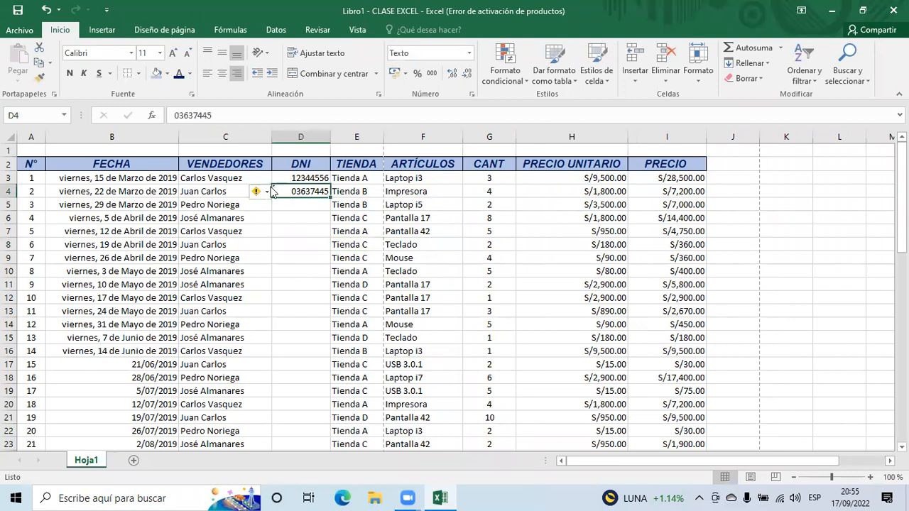
left_click(289, 243)
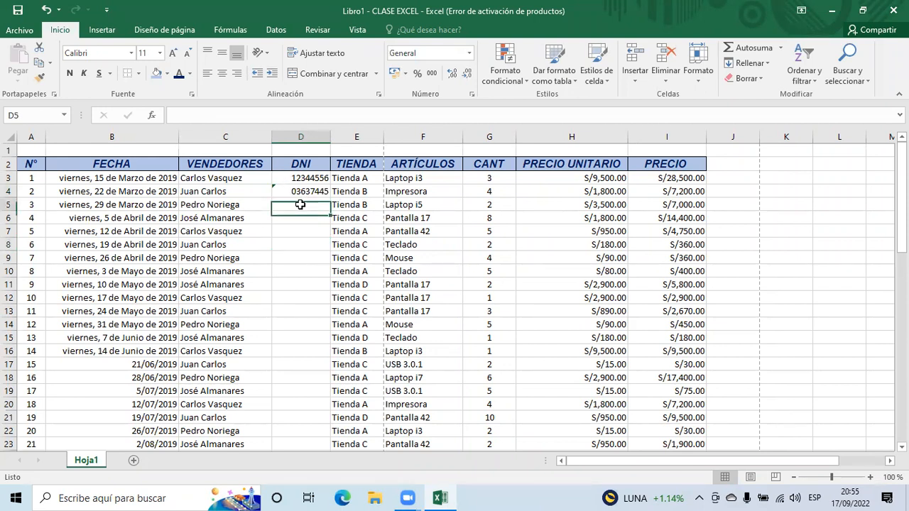
left_click(296, 192)
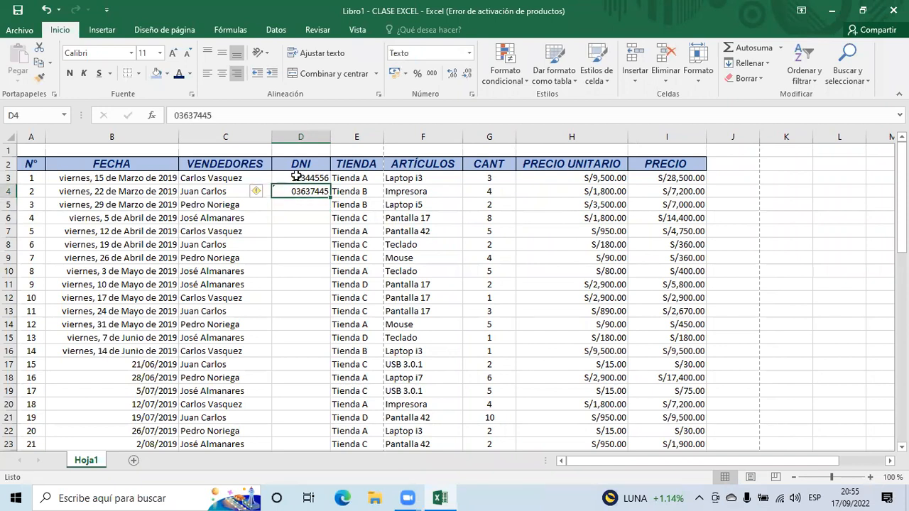
left_click(297, 177)
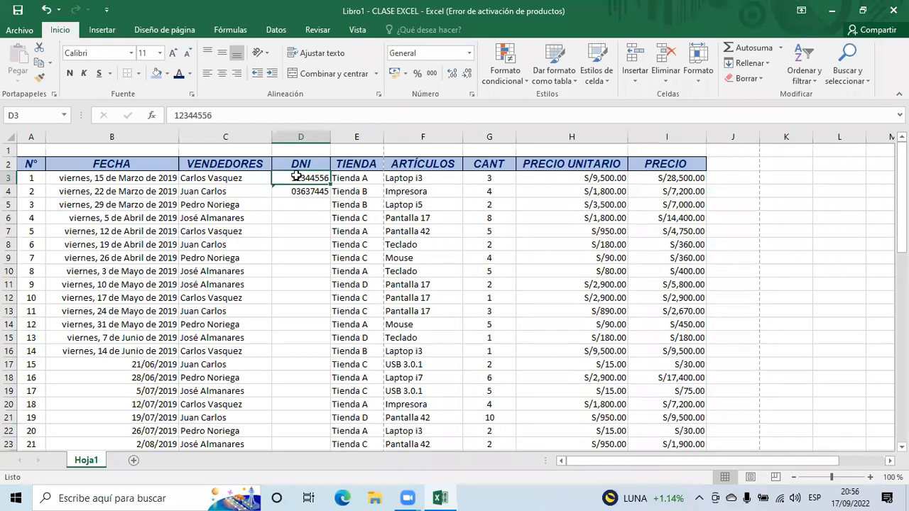
left_click(296, 191)
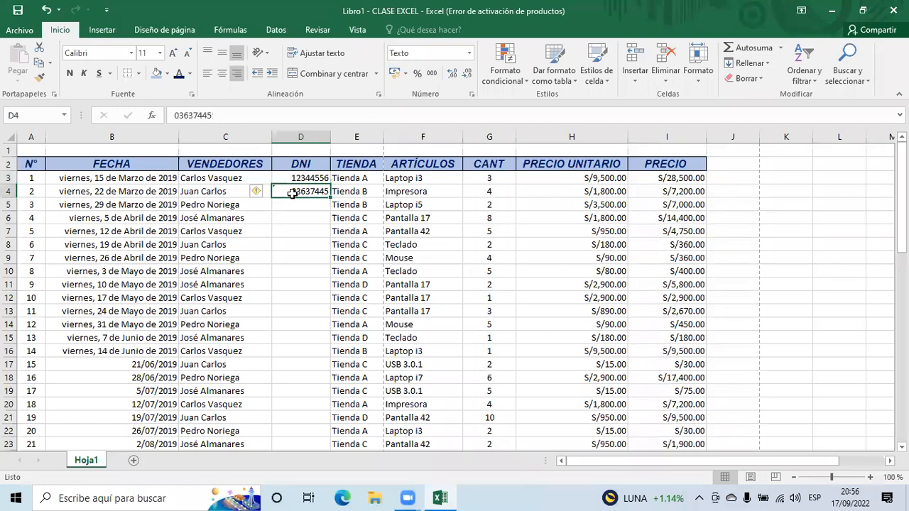
left_click(299, 204)
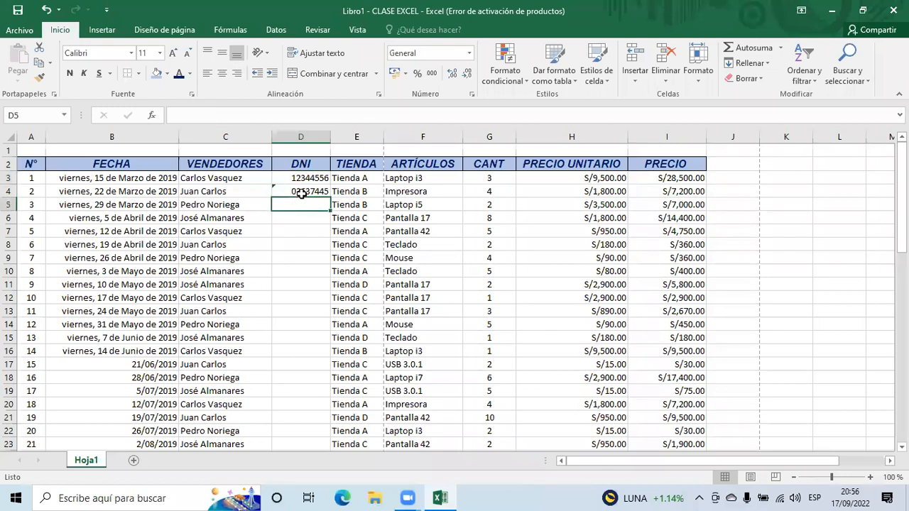
- Copy the formatting of D4 to the empty DNI cells below it, starting at D5
left_click(302, 192)
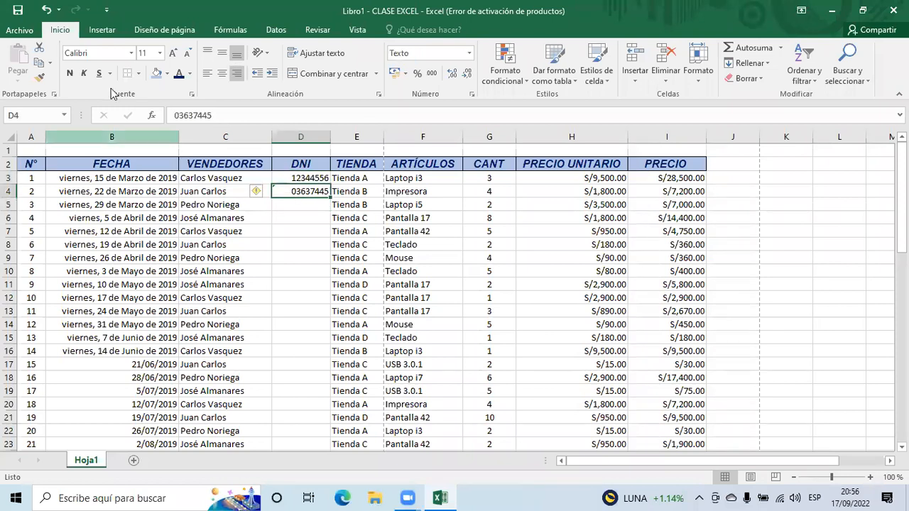
left_click(40, 77)
mouse_move(301, 204)
left_mouse_down()
mouse_move(297, 395)
mouse_move(300, 206)
left_mouse_up()
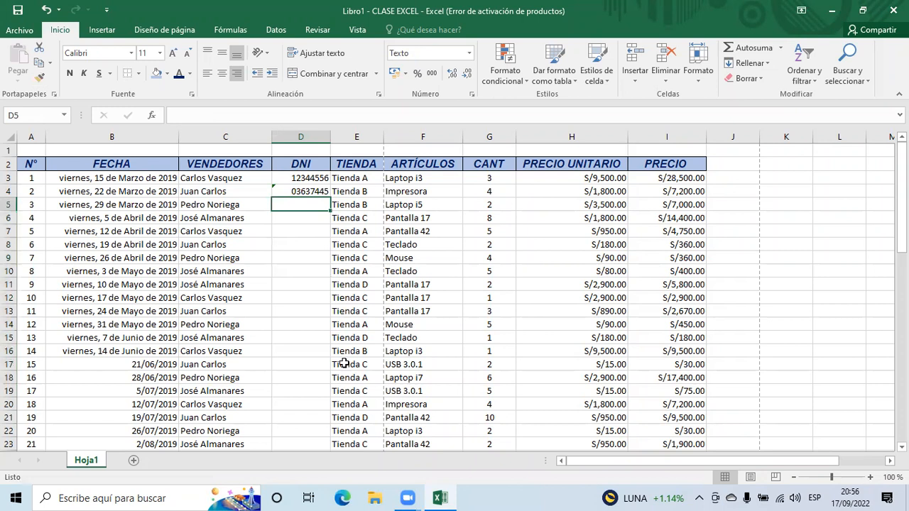
- Enter eight-digit ID numbers for the sellers in D5 and D6, with a leading zero in D6
type("47")
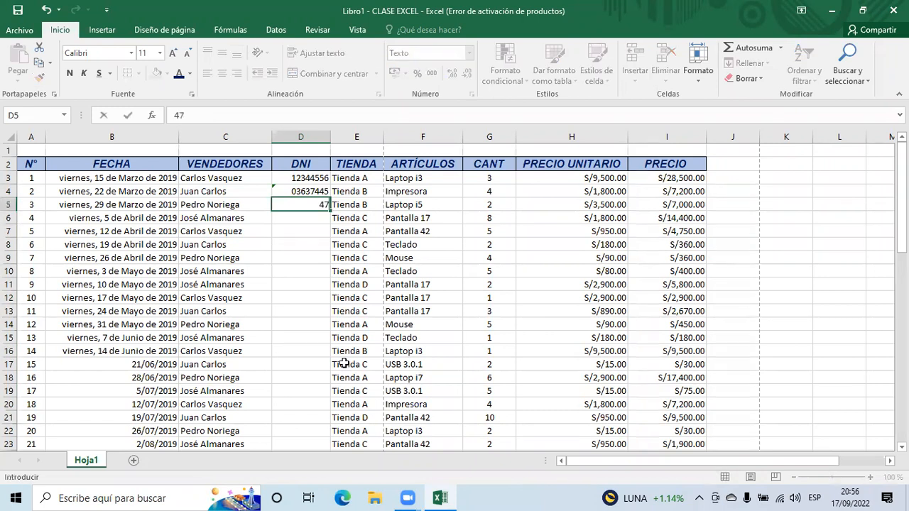
type("784523")
left_click(322, 311)
left_click(299, 223)
type("0")
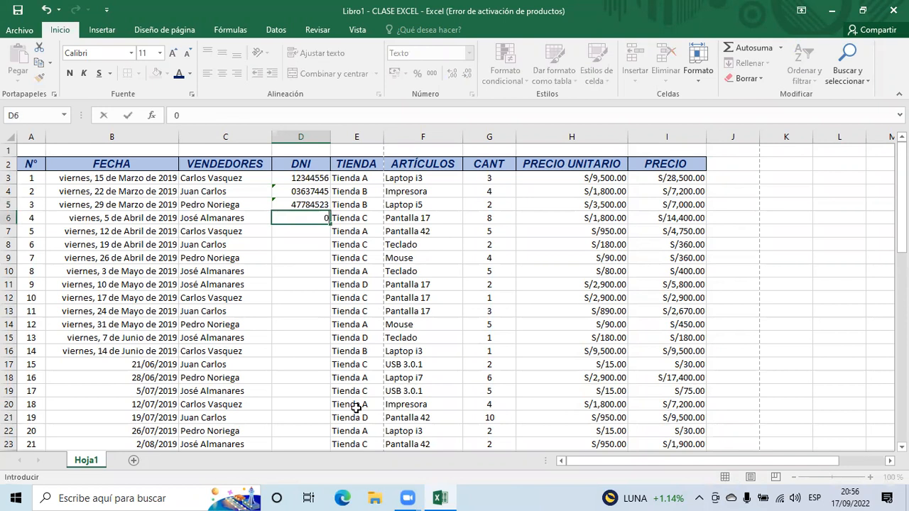
type("4555343")
left_click(324, 284)
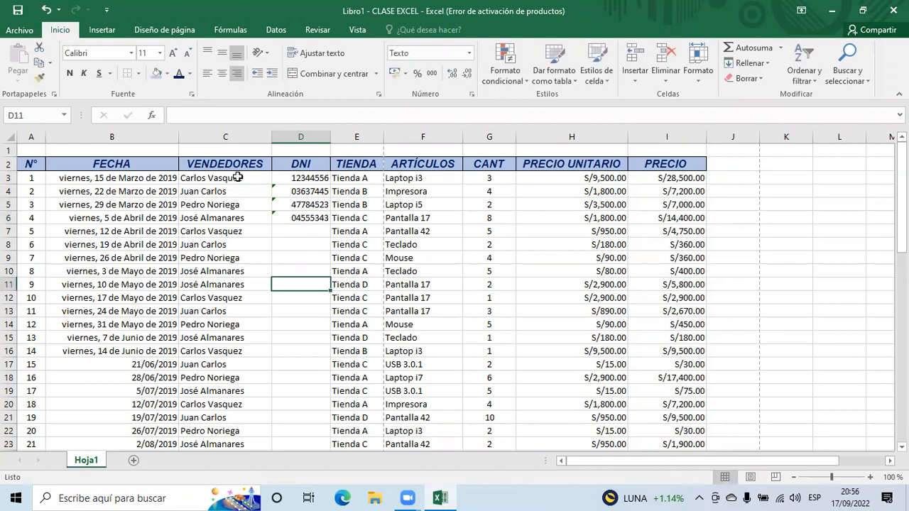
- Enter the sellers' eight-digit ID numbers in D7 and D8, starting the one in D8 with a zero
left_click(290, 230)
type("3")
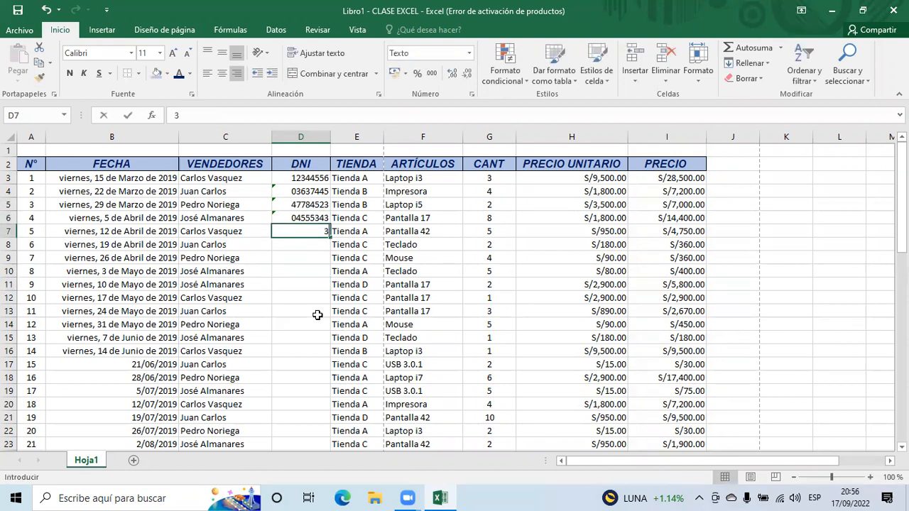
type("4555566")
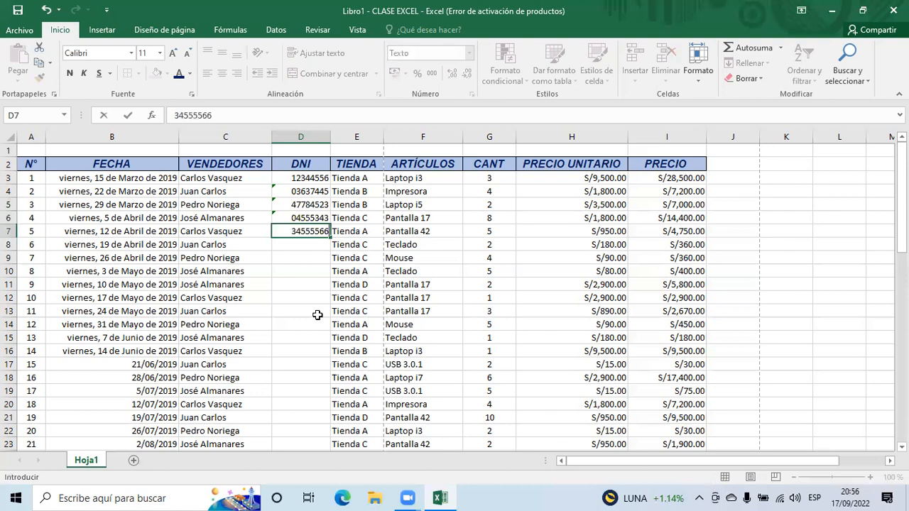
left_click(294, 281)
left_click(299, 246)
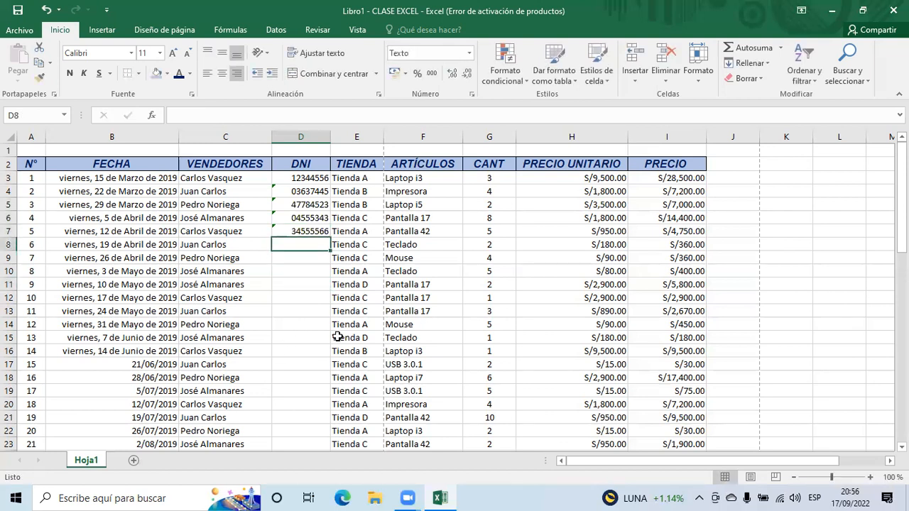
type("04566666")
left_click(308, 334)
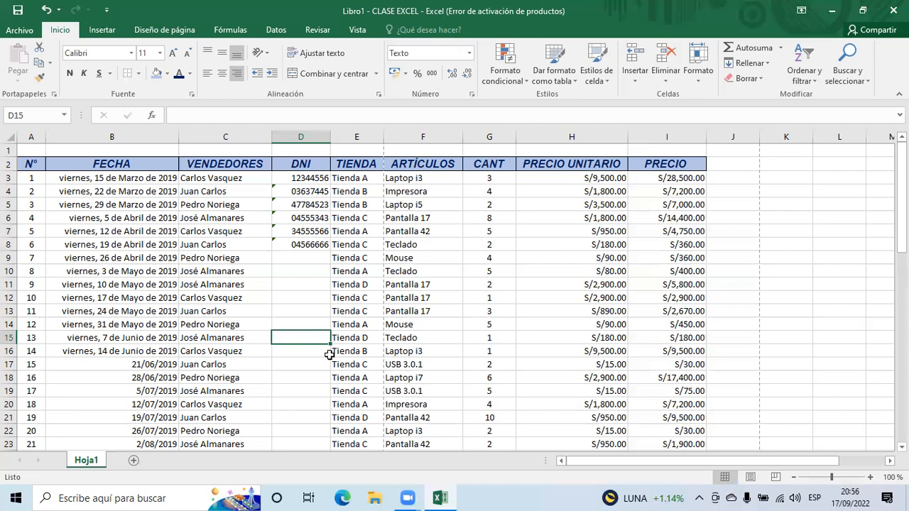
- Center the ID numbers in D3:D8 horizontally
left_click(304, 258)
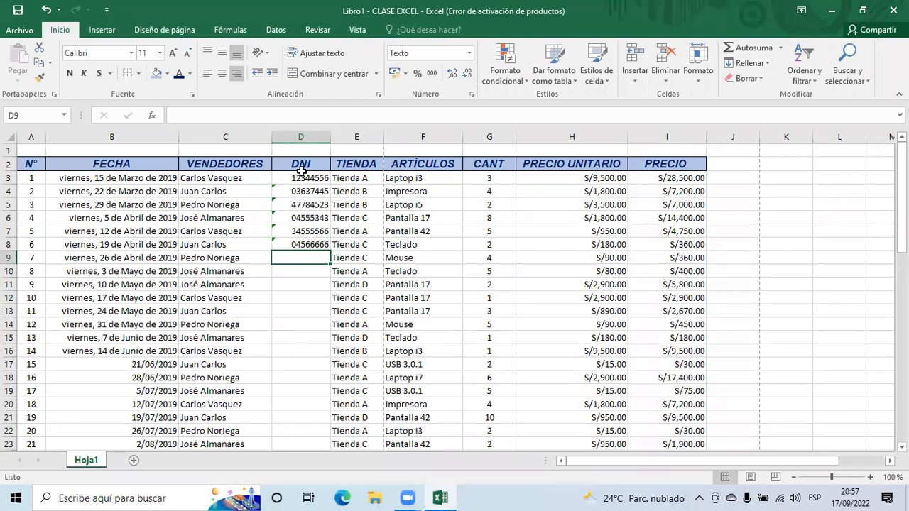
left_click_drag(304, 177, 308, 247)
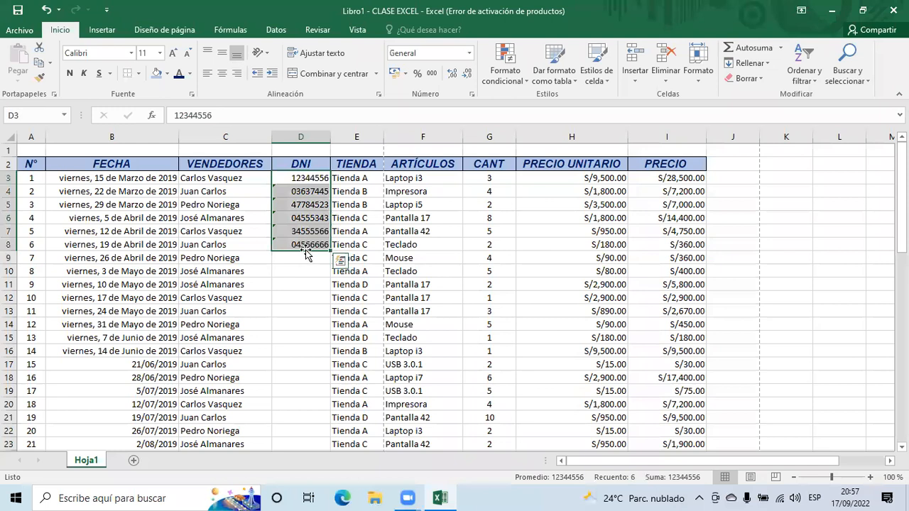
left_click(319, 301)
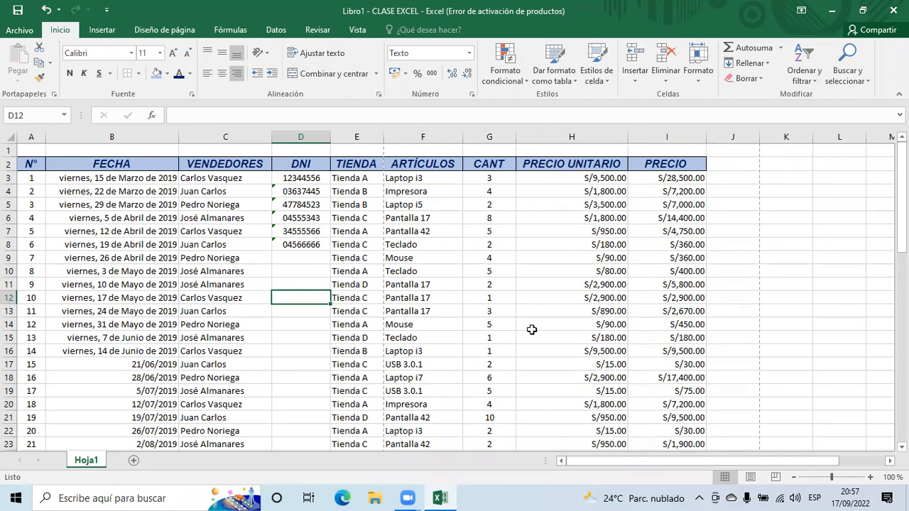
scroll(497, 316, "down", 10)
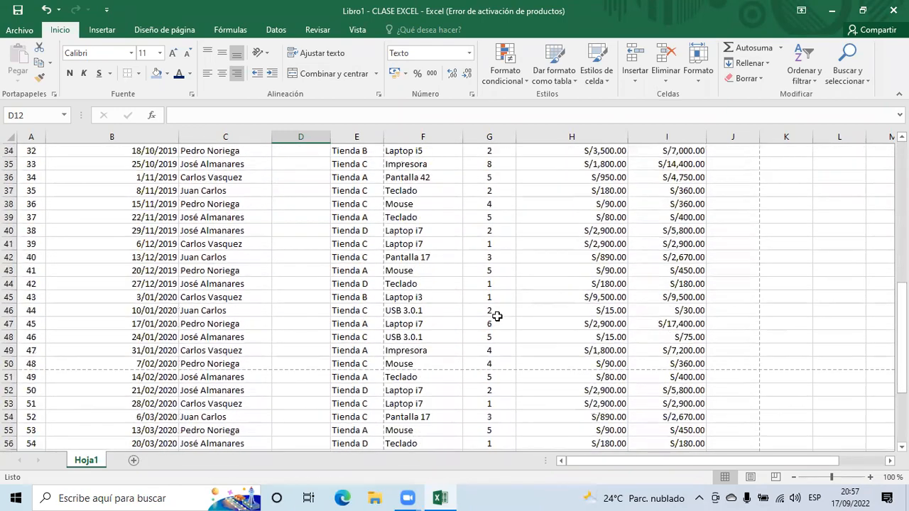
scroll(497, 316, "down", 3)
scroll(497, 316, "up", 14)
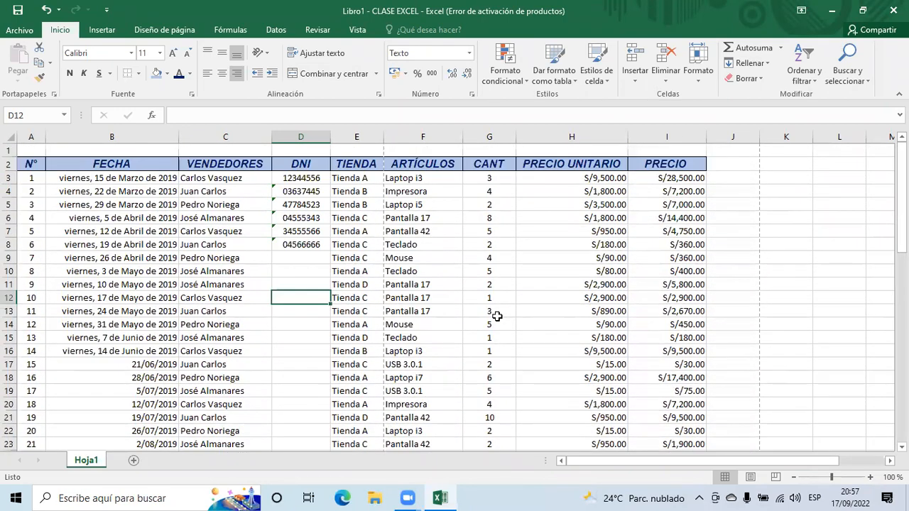
- Try the percentage format on the first quantity in G3 and undo it
left_click(491, 181)
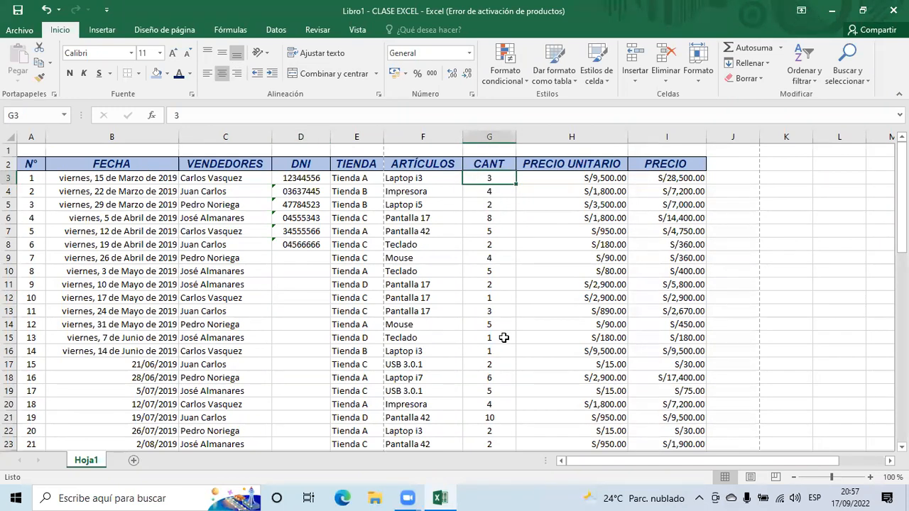
scroll(503, 337, "down", 2)
scroll(503, 337, "up", 2)
scroll(341, 267, "down", 1)
scroll(340, 268, "up", 1)
left_click(419, 73)
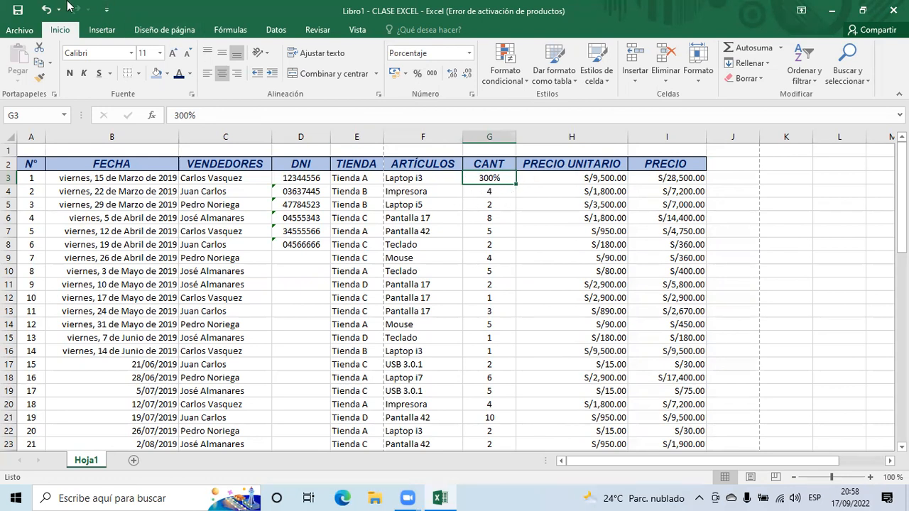
left_click(45, 13)
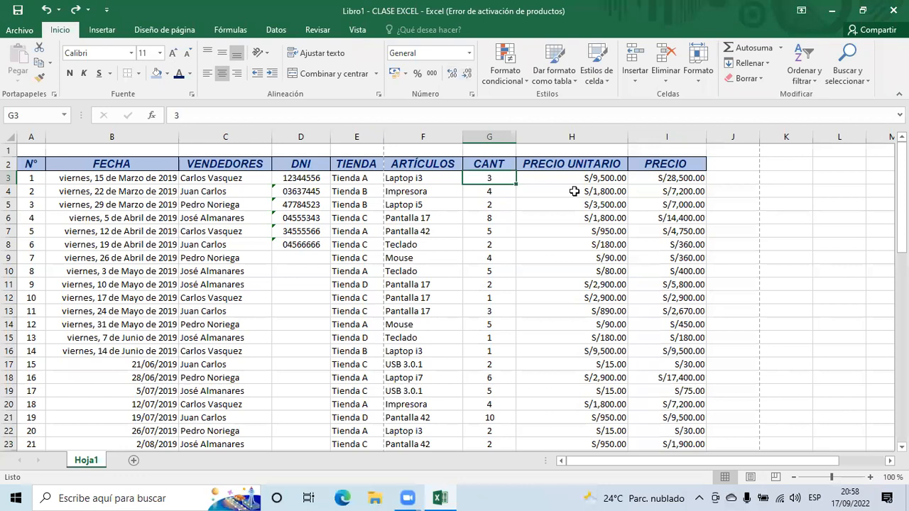
- Increase the first unit price in H3 to four decimals and reduce it back to two
left_click(575, 179)
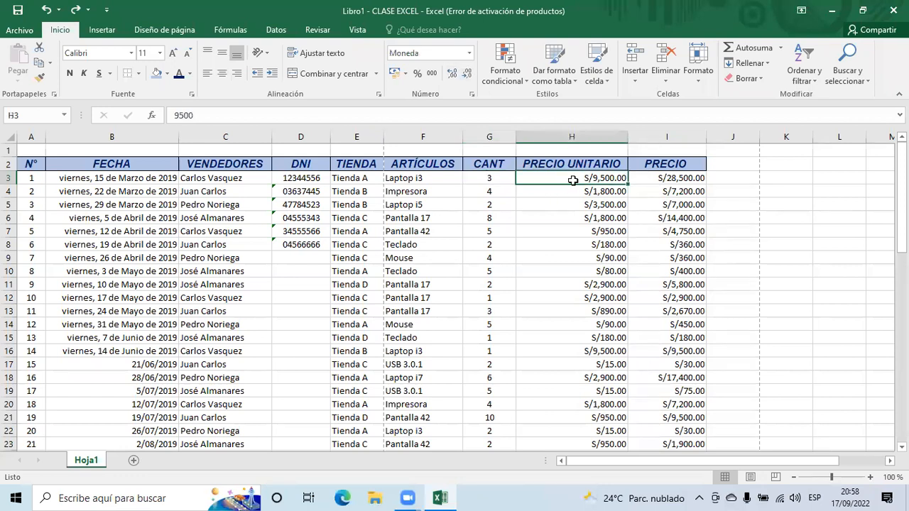
left_click(452, 74)
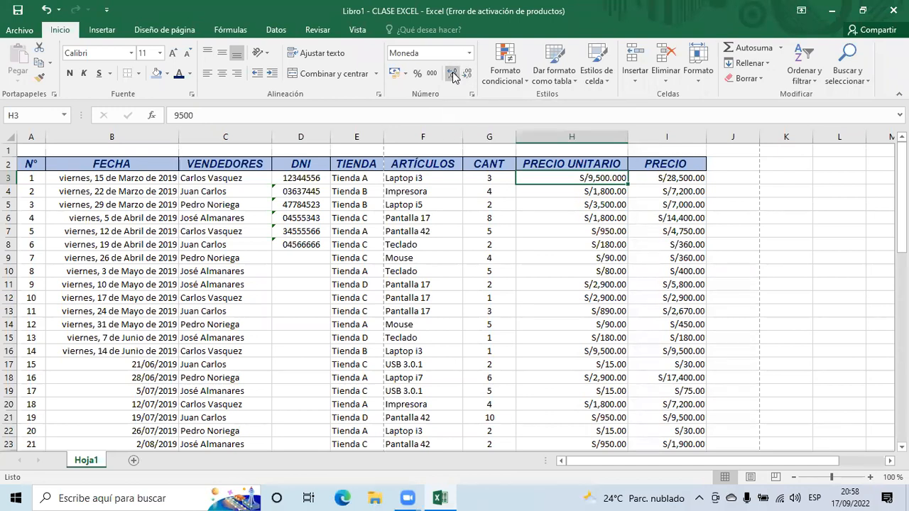
left_click(452, 74)
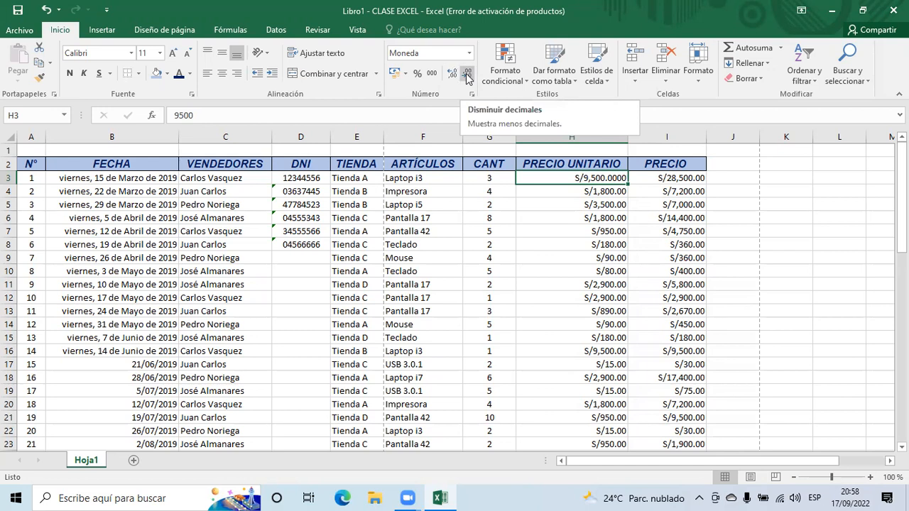
left_click(468, 73)
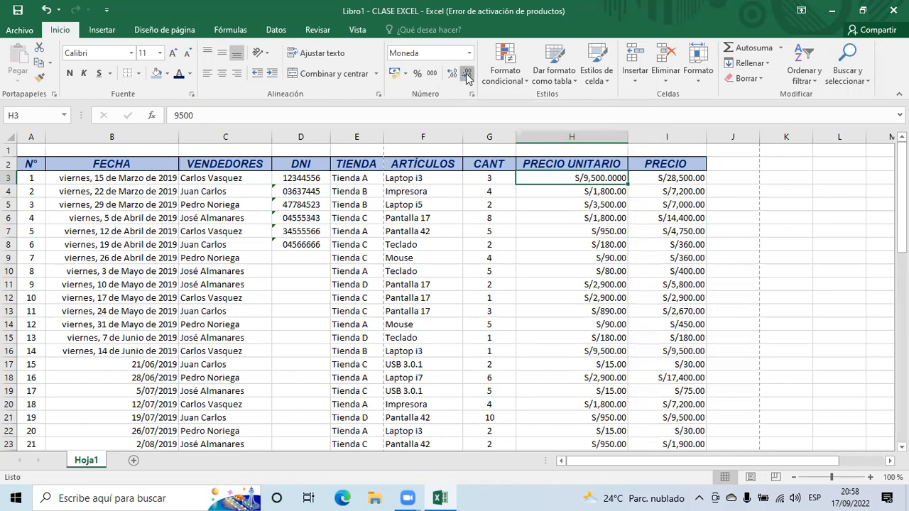
left_click(467, 74)
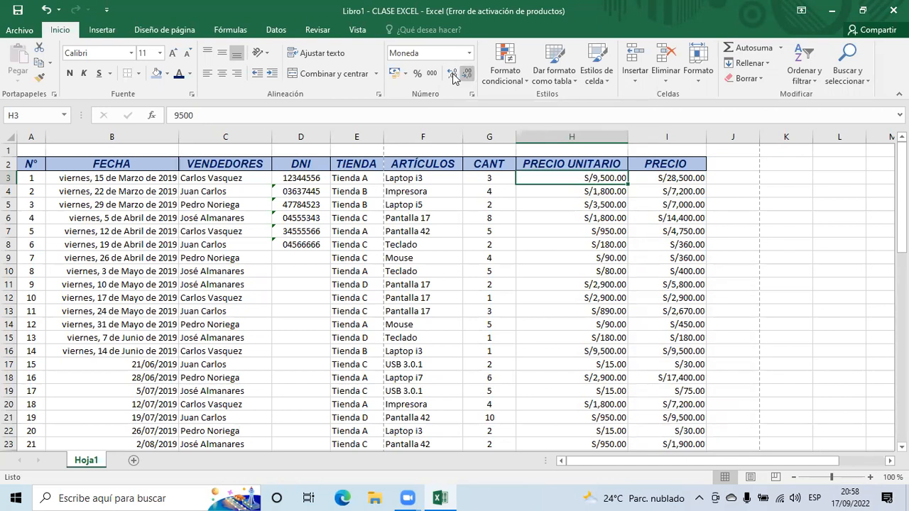
- Increase the decimals of the first unit price in H3 to eight
left_click(452, 74)
left_click(452, 74)
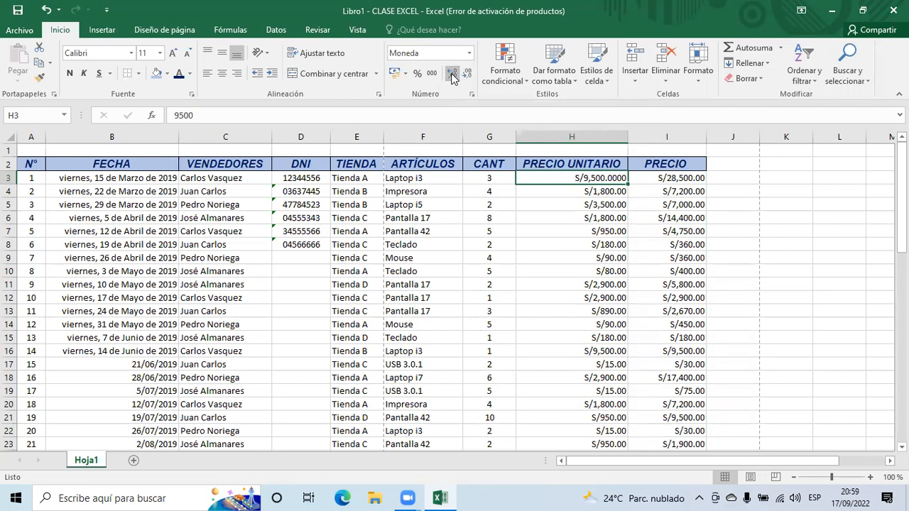
left_click(452, 74)
left_click(452, 74)
left_click(452, 74)
left_click(451, 74)
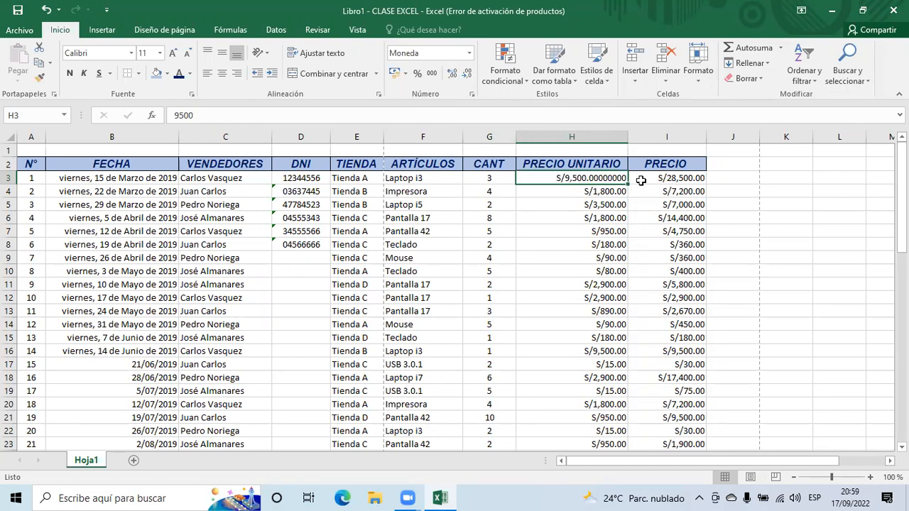
- Reduce the decimals of the first unit price in H3 back to two
left_click(470, 75)
left_click(468, 75)
left_click(469, 75)
left_click(469, 75)
left_click(469, 75)
left_click(468, 75)
left_click(604, 203)
left_click(607, 179)
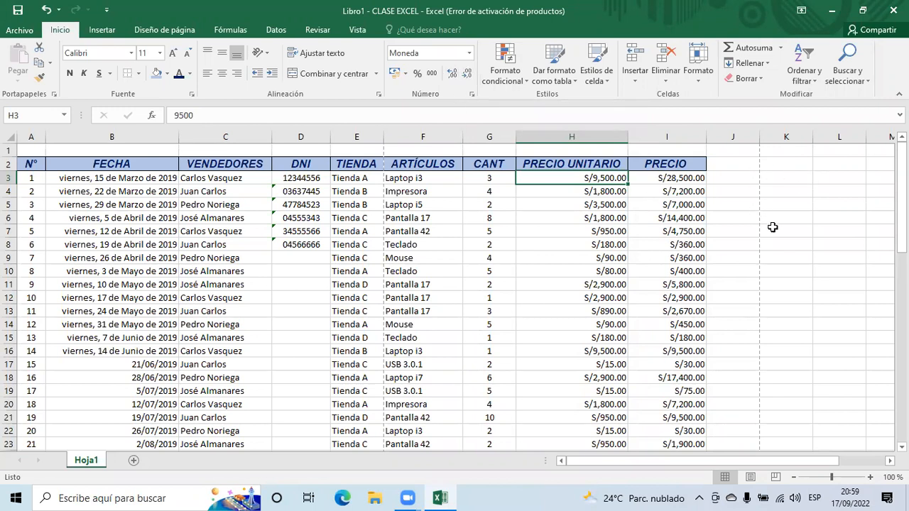
- Examine the conditional formatting options for highlighting cells, without applying any rule
left_click_drag(610, 460, 661, 488)
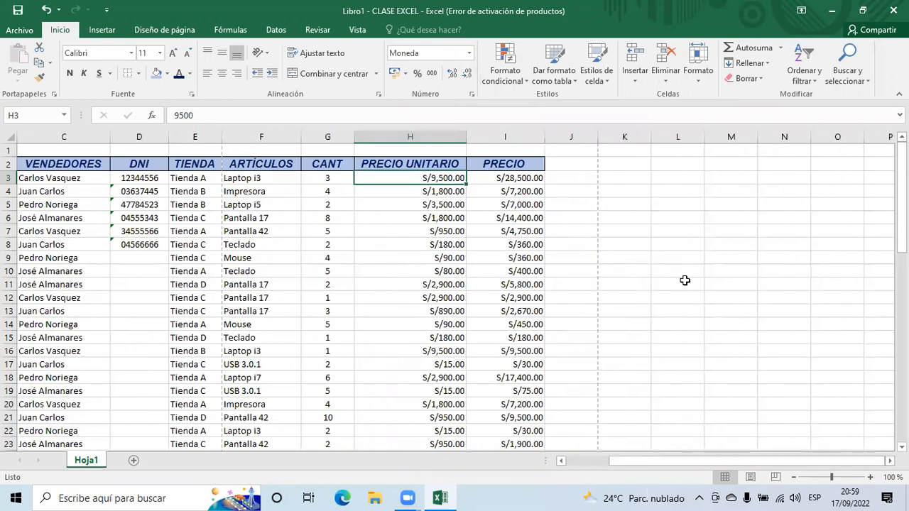
left_click(610, 177)
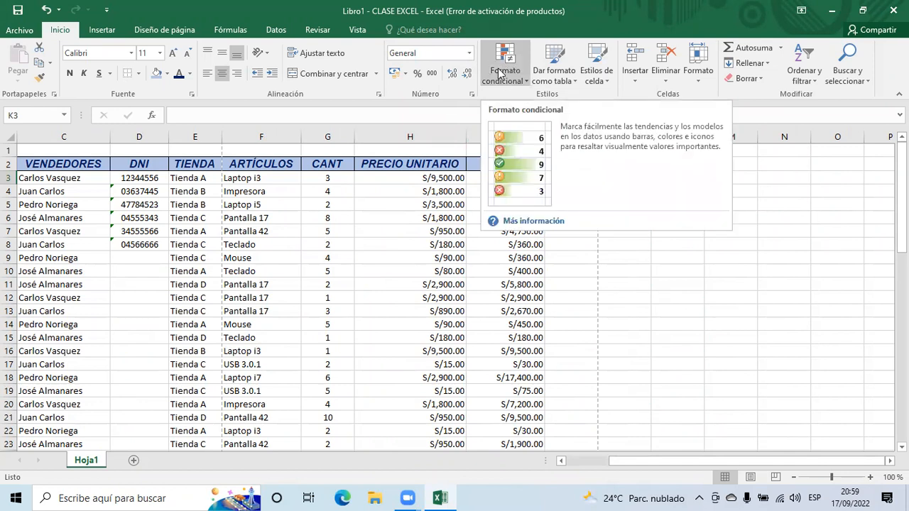
left_click(522, 82)
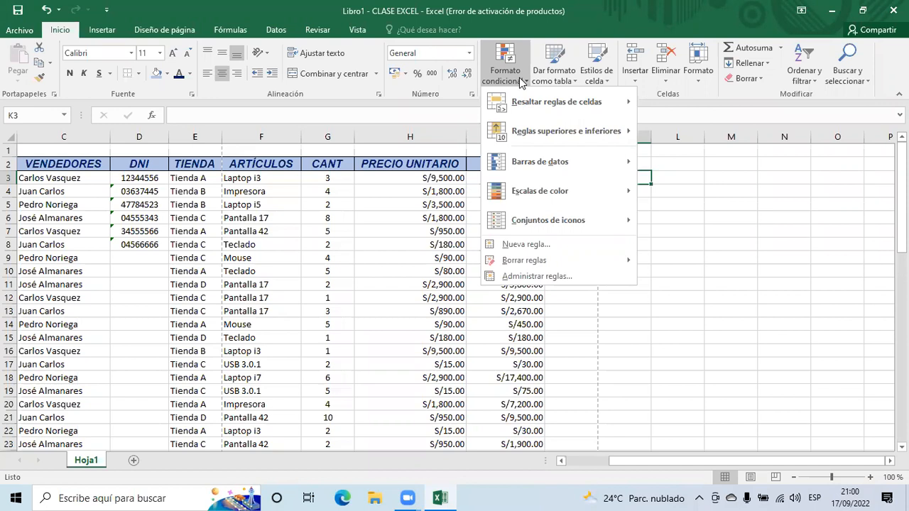
mouse_move(562, 106)
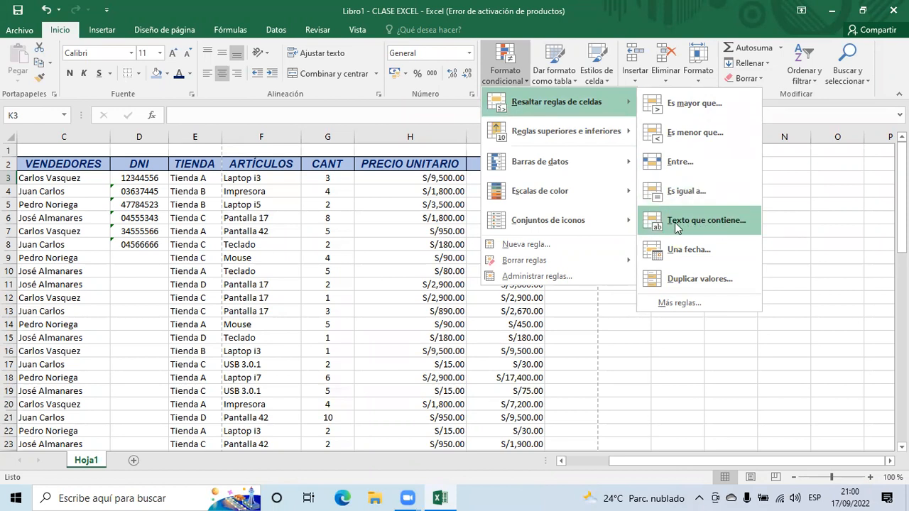
left_click(794, 227)
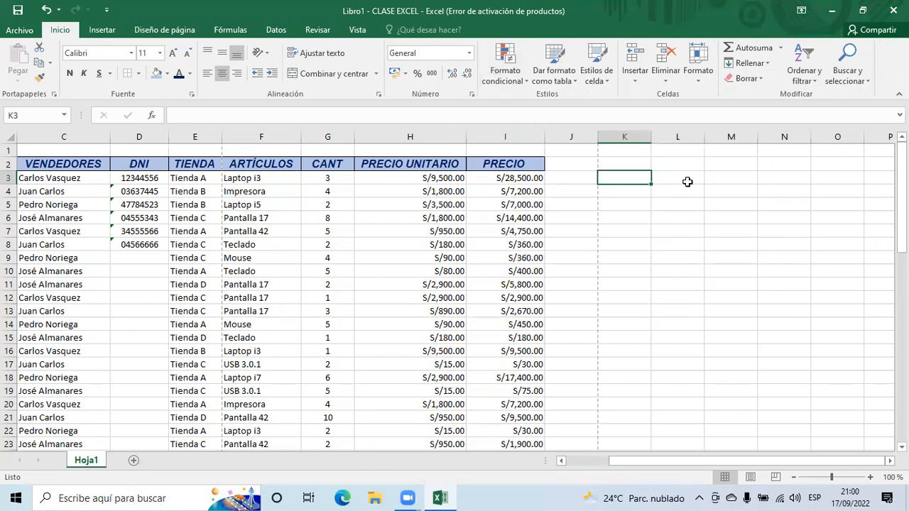
left_click(675, 179)
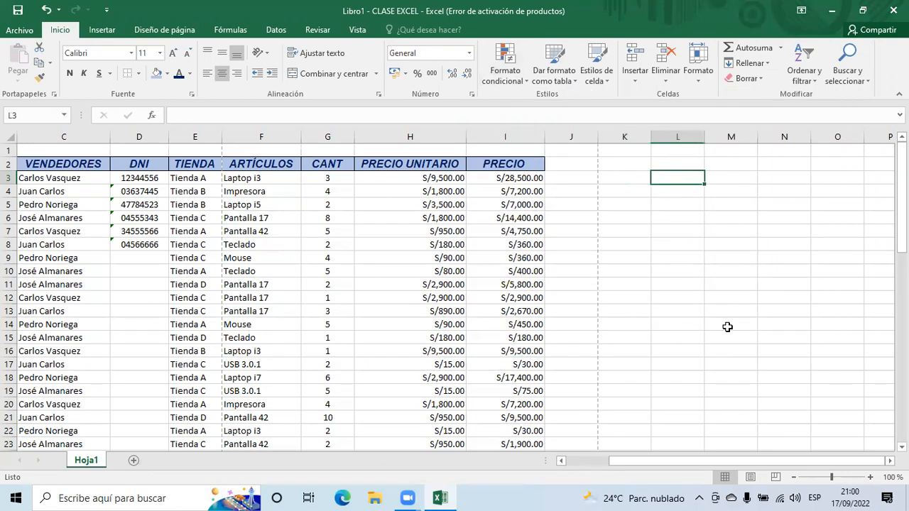
type("NOTA")
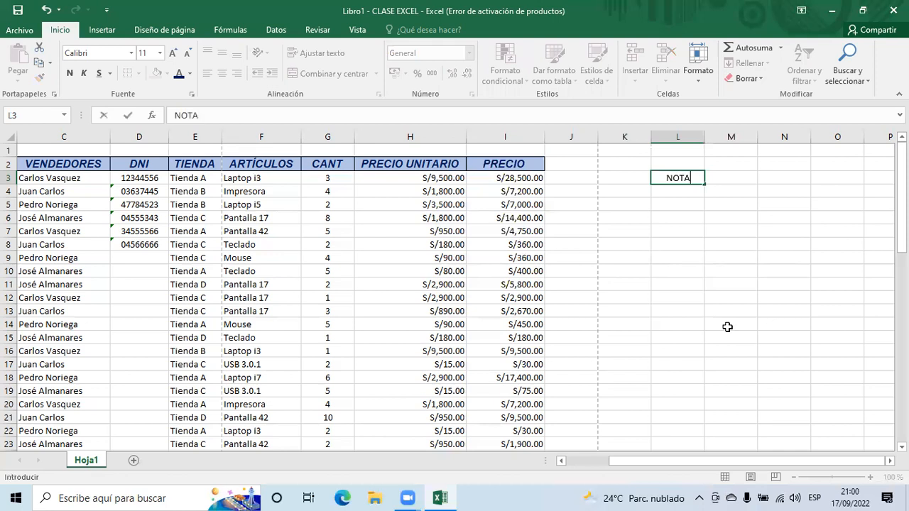
key("ctrl+Return")
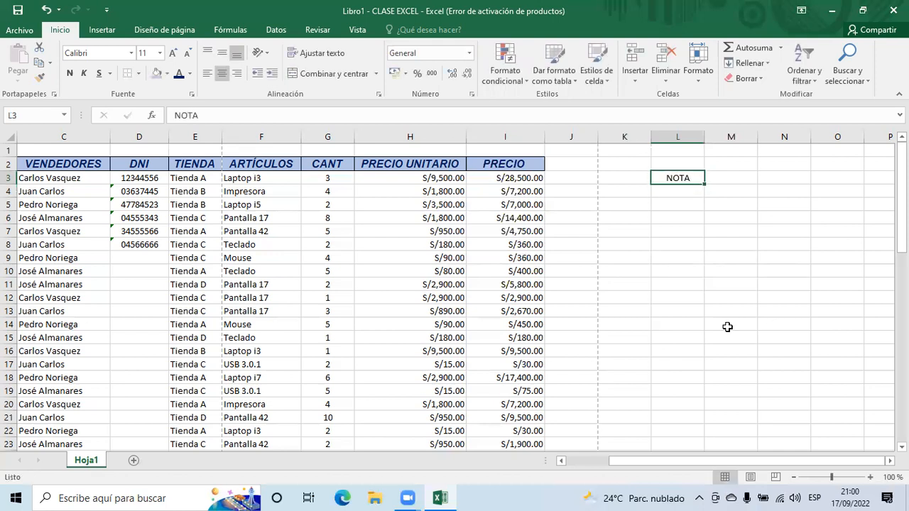
key("Delete")
- Enter the heading NOTA in cell L2
key("Up")
type("NOTA")
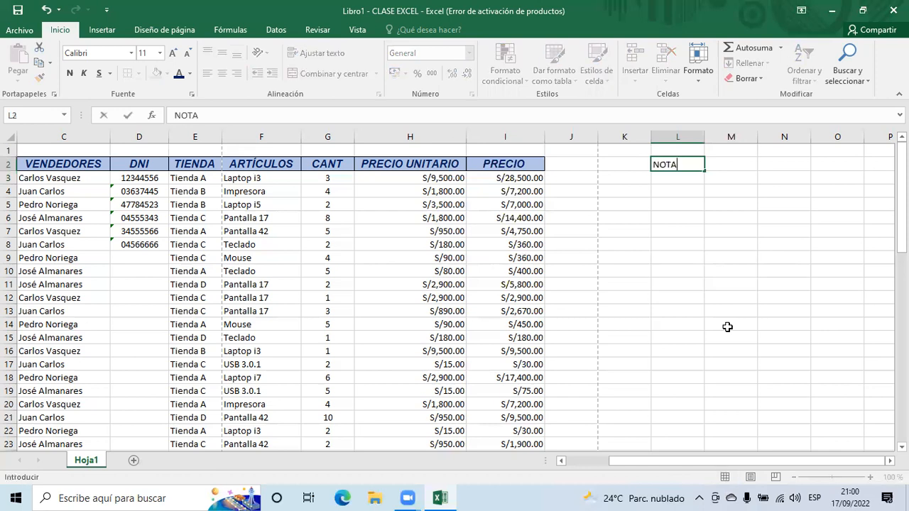
key("Return")
key("Down")
key("Down")
key("Up")
key("Up")
key("Up")
key("Down")
key("Down")
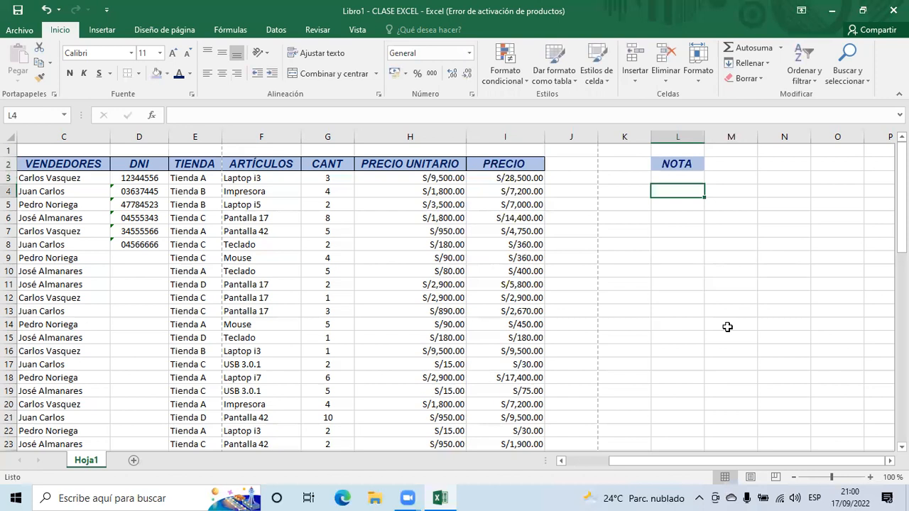
key("Down")
key("Up")
key("Up")
key("Up")
key("Up")
key("Down")
key("Down")
key("Down")
key("Up")
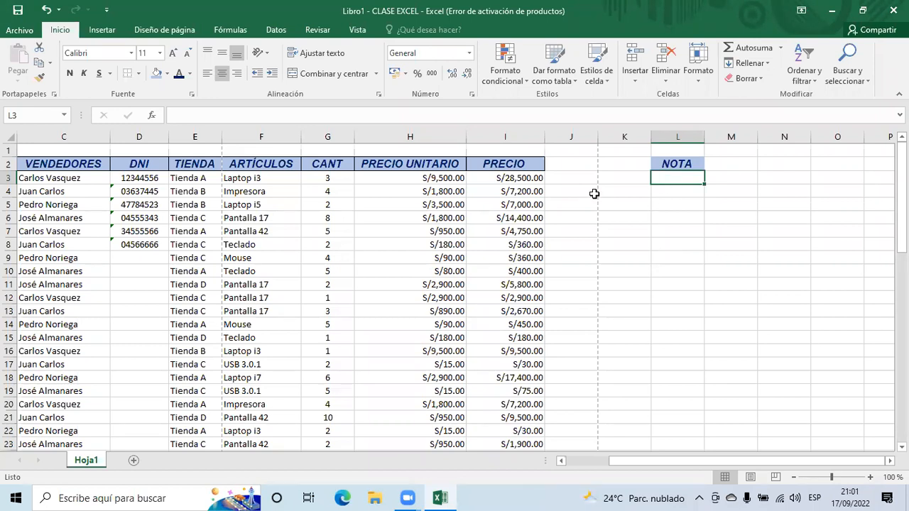
- Enter the grades 12, 14, 15 and 16 in L3:L6 under the NOTA heading
left_click(513, 77)
type("12")
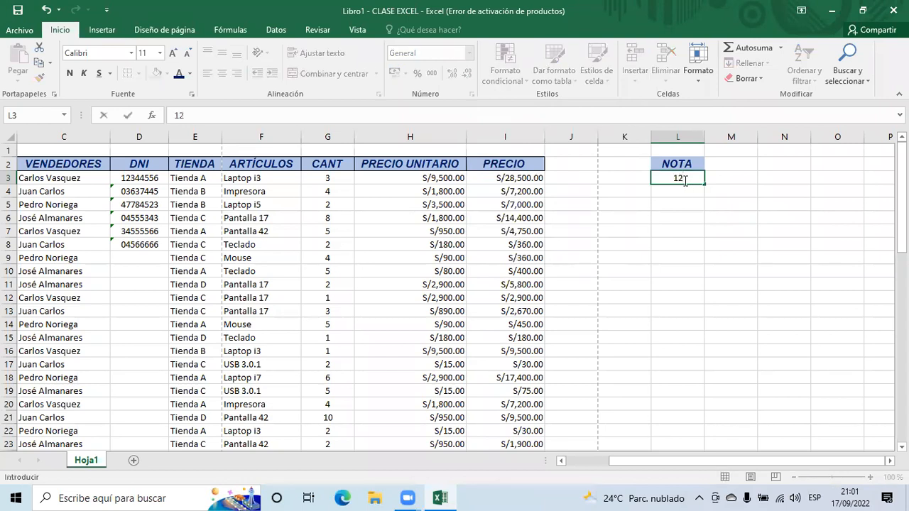
key("Return")
type("14")
key("Return")
type("15")
key("Return")
type("16")
key("Return")
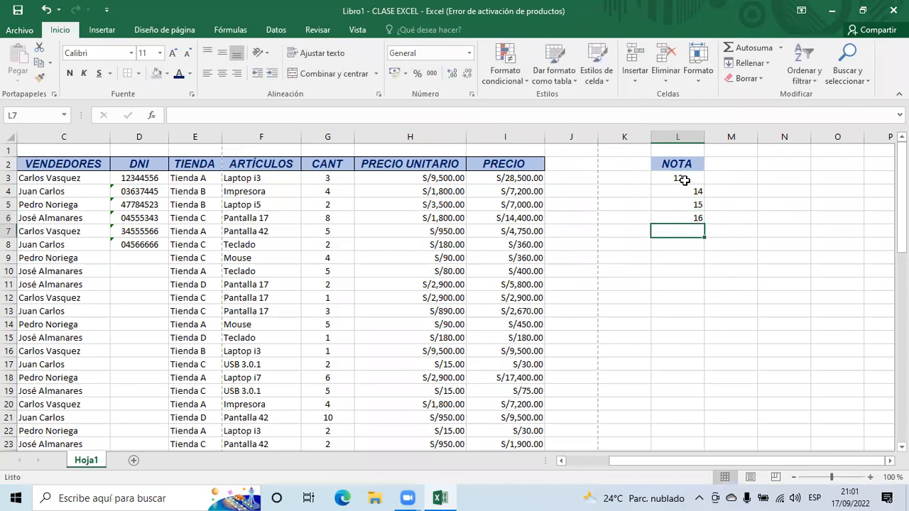
- Center the grades in L3:L6 horizontally
left_click(682, 179)
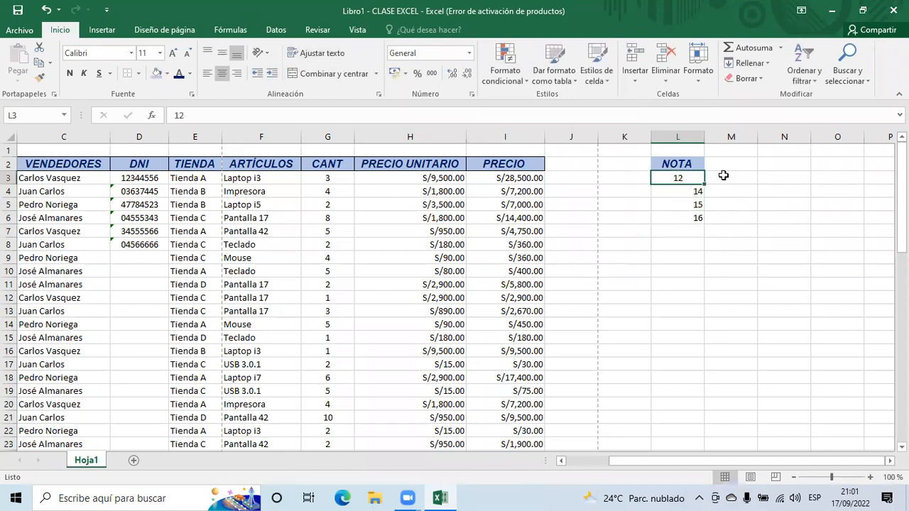
left_click_drag(690, 177, 692, 218)
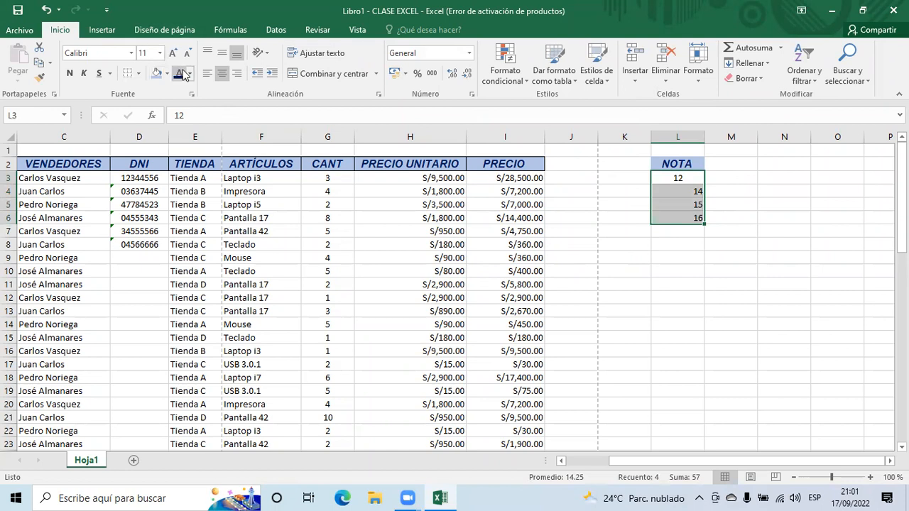
left_click(229, 74)
left_click(229, 74)
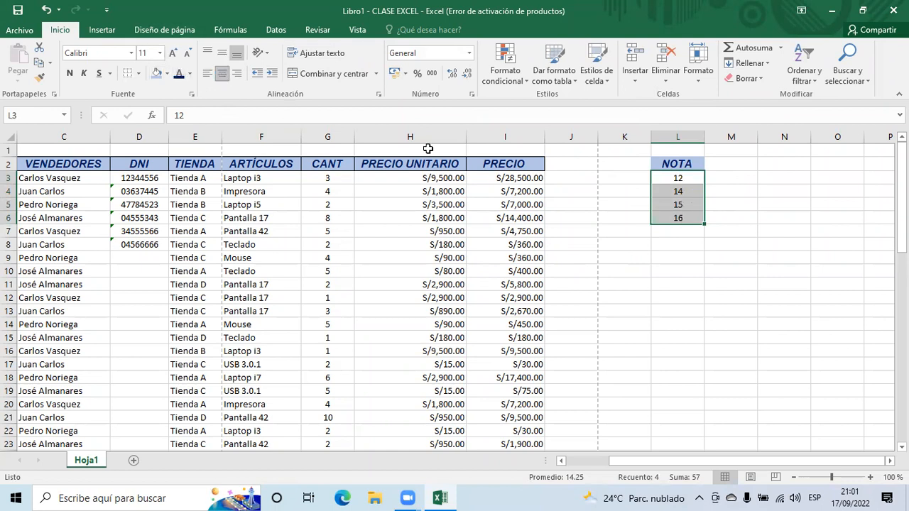
left_click(682, 246)
- Start a conditional formatting rule on L3 for values less than 14
left_click(678, 178)
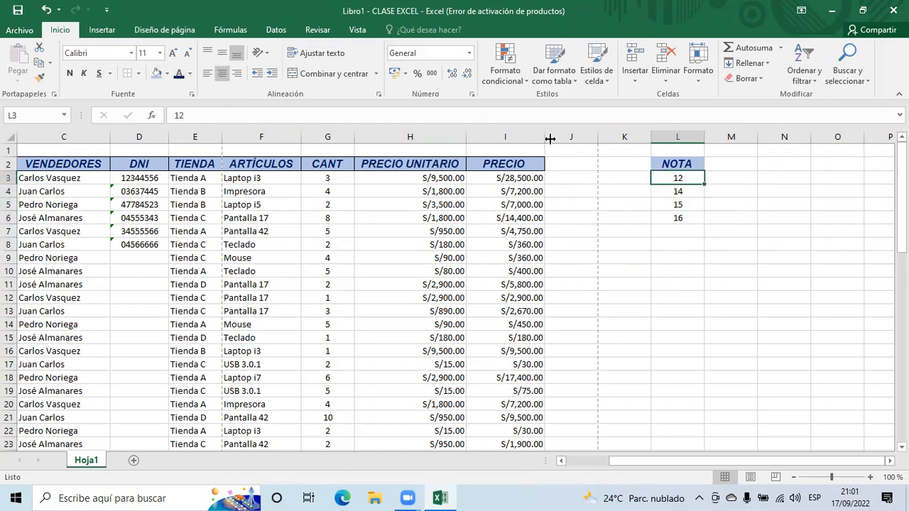
left_click(499, 84)
mouse_move(568, 101)
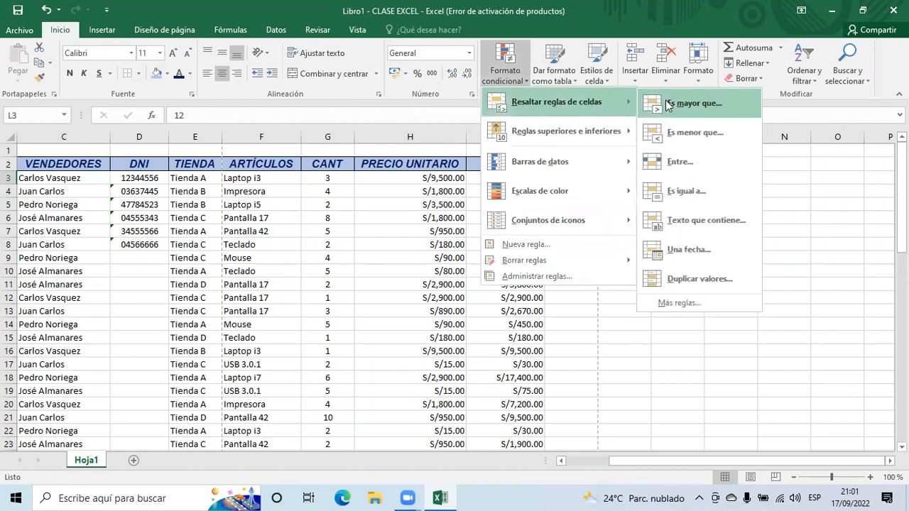
left_click(695, 134)
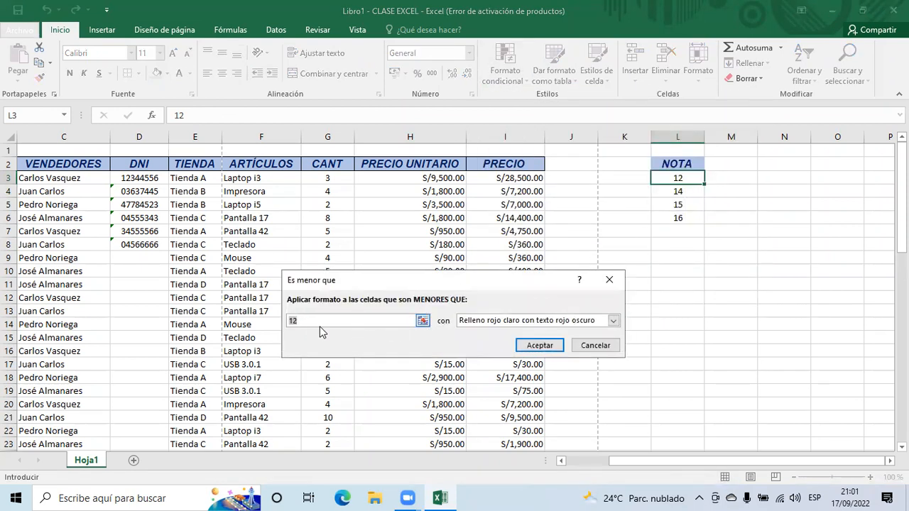
left_click(294, 320)
left_click_drag(293, 321, 306, 318)
key("BackSpace")
type("14")
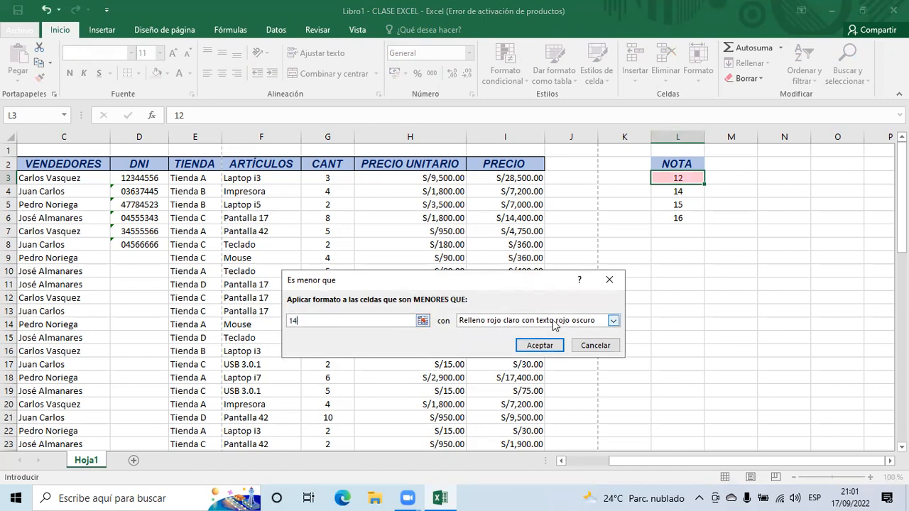
left_click_drag(502, 280, 515, 228)
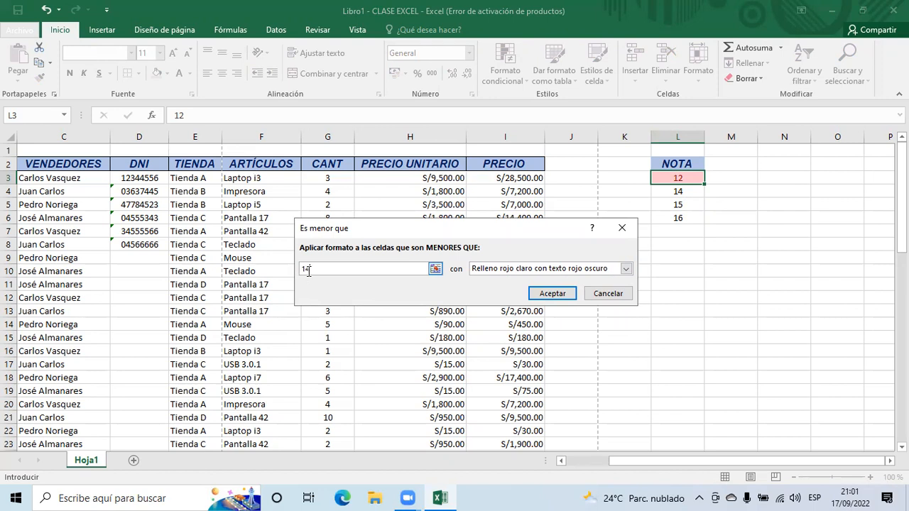
- Choose red text (Texto rojo) as the less-than rule's format and apply the rule to L3
left_click(626, 269)
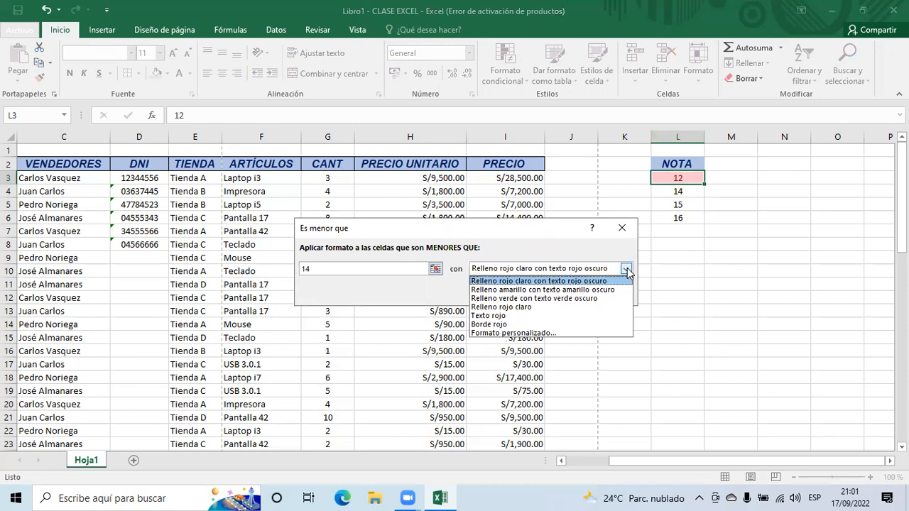
left_click(488, 316)
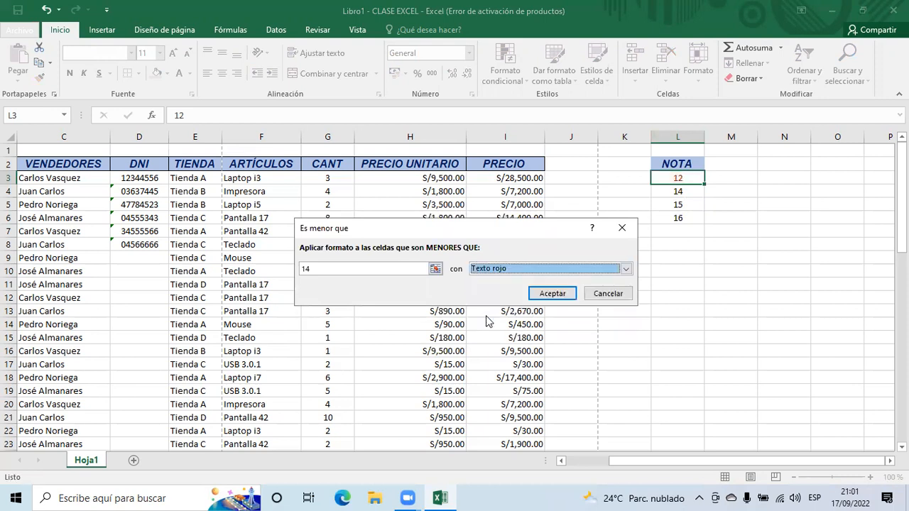
left_click(516, 275)
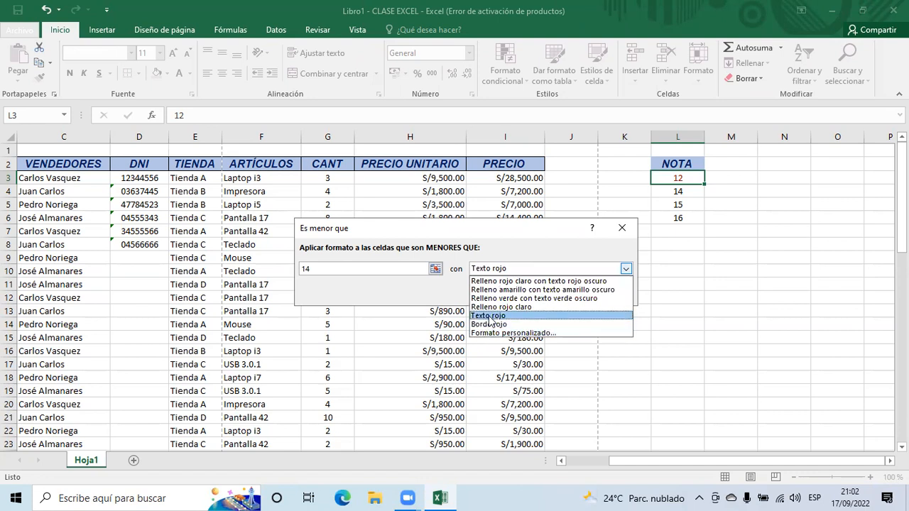
left_click(490, 315)
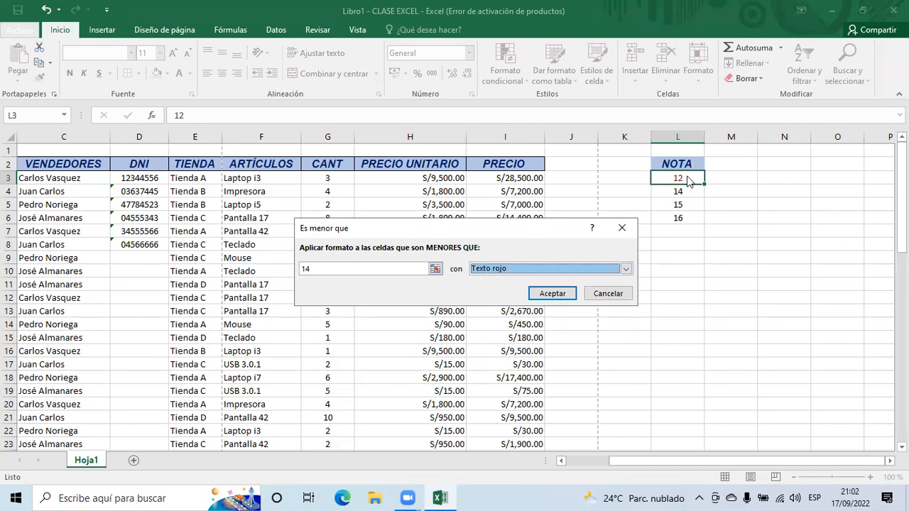
left_click(552, 293)
left_click(708, 257)
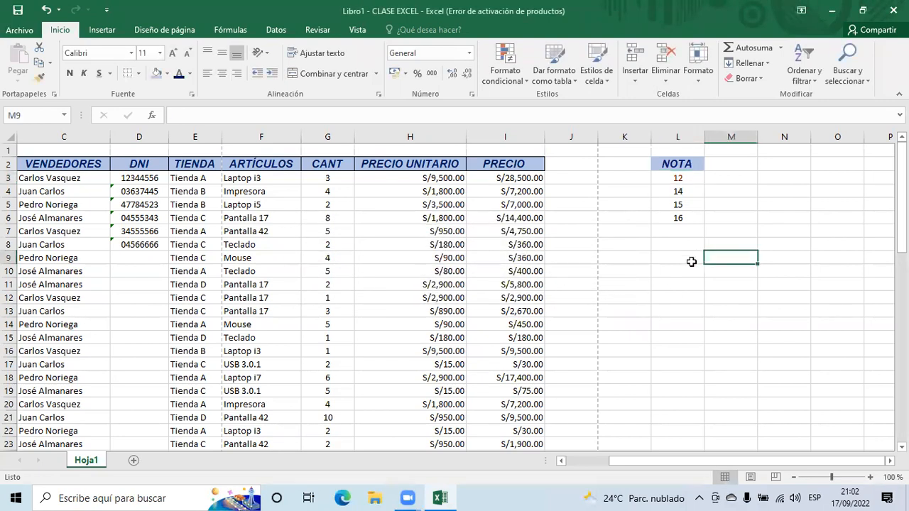
- Copy the conditional formatting of L3 to the other grades in L4:L6 with Format Painter
left_click(681, 179)
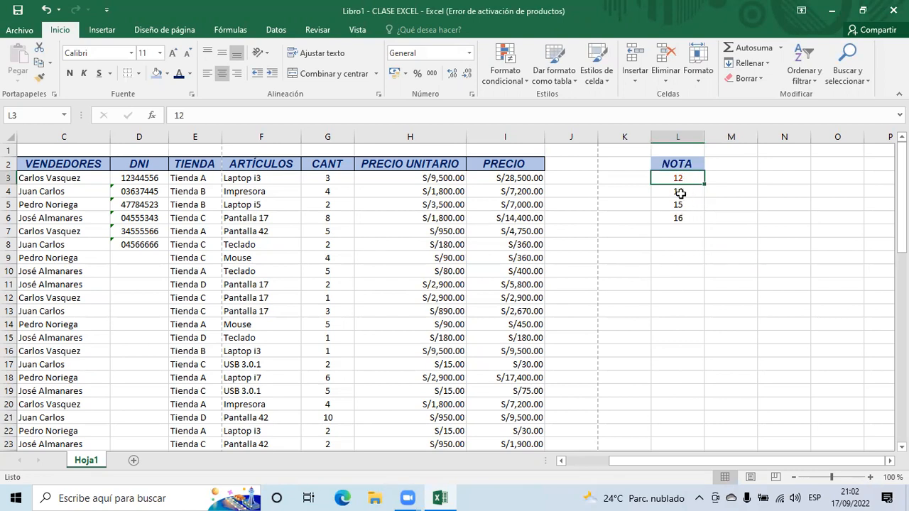
left_click(683, 190)
left_click(680, 180)
left_click(40, 77)
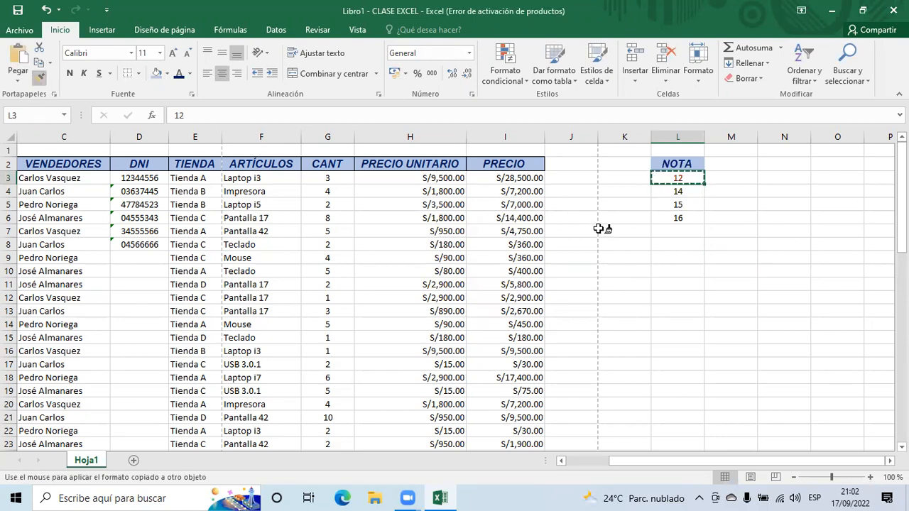
left_click_drag(660, 196, 671, 219)
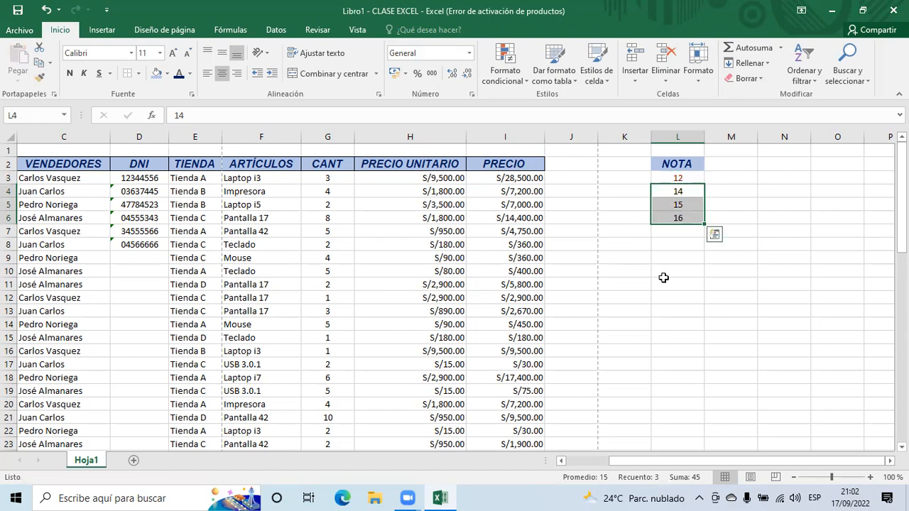
left_click(680, 258)
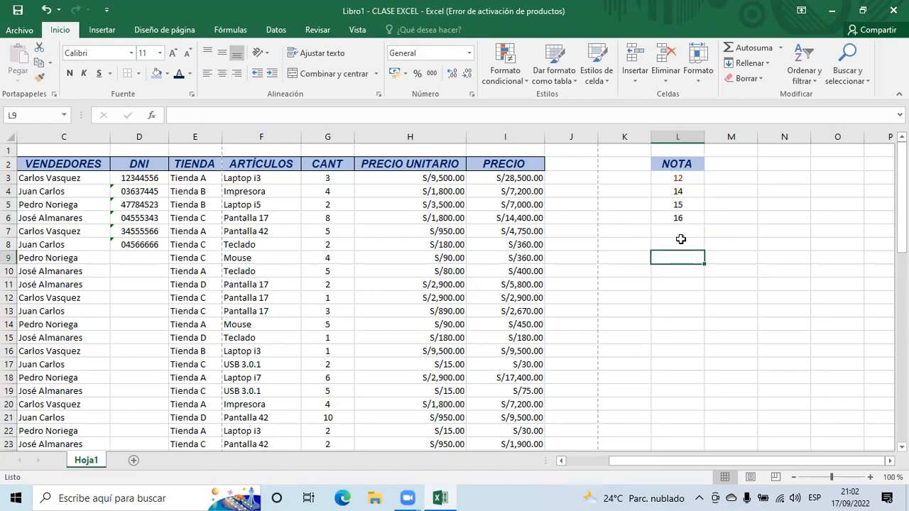
- Change the grade in L4 to 13 to test the conditional formatting
left_click(684, 191)
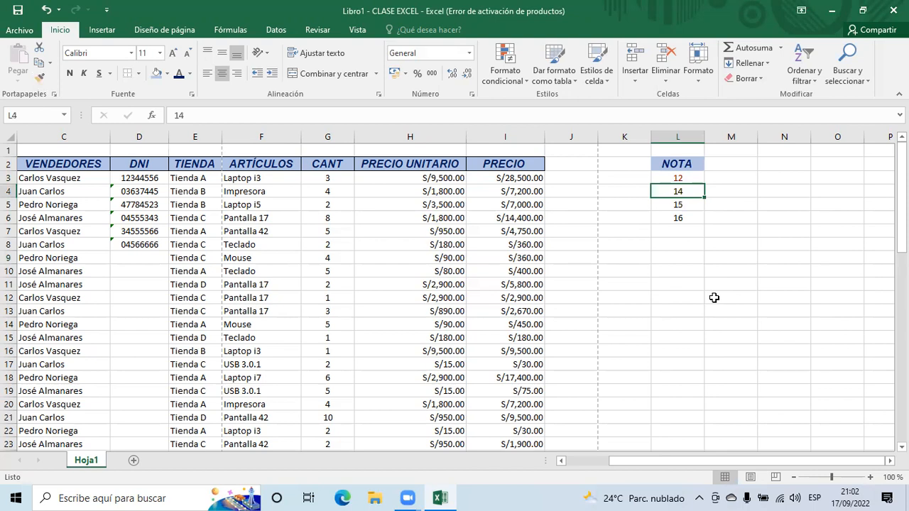
type("13")
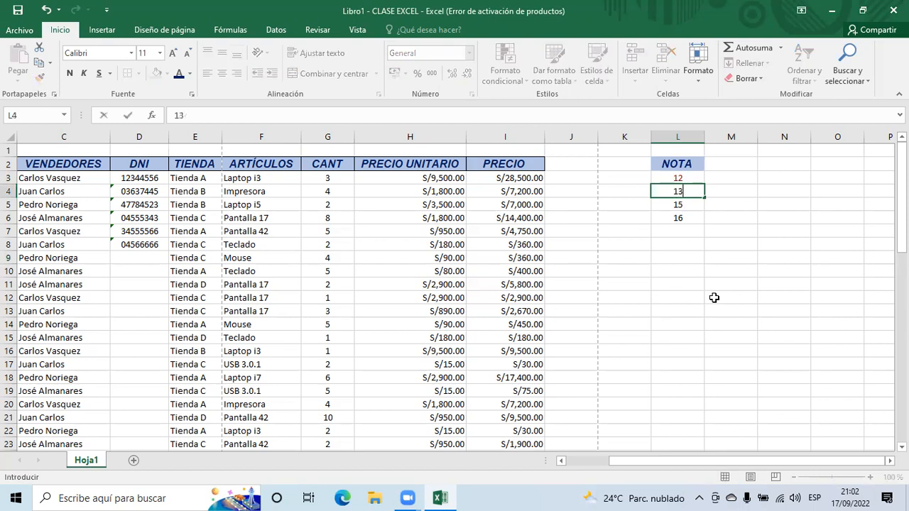
key("Return")
key("Down")
key("Up")
key("Up")
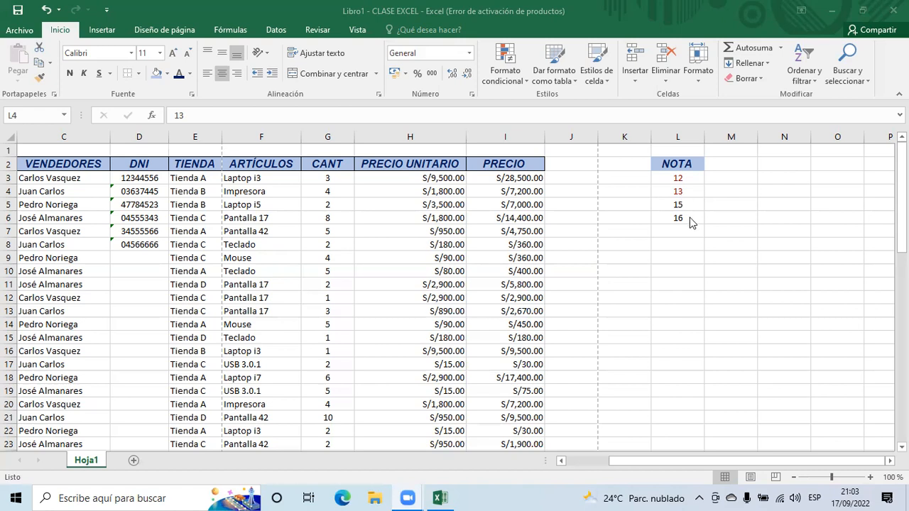
left_click(683, 218)
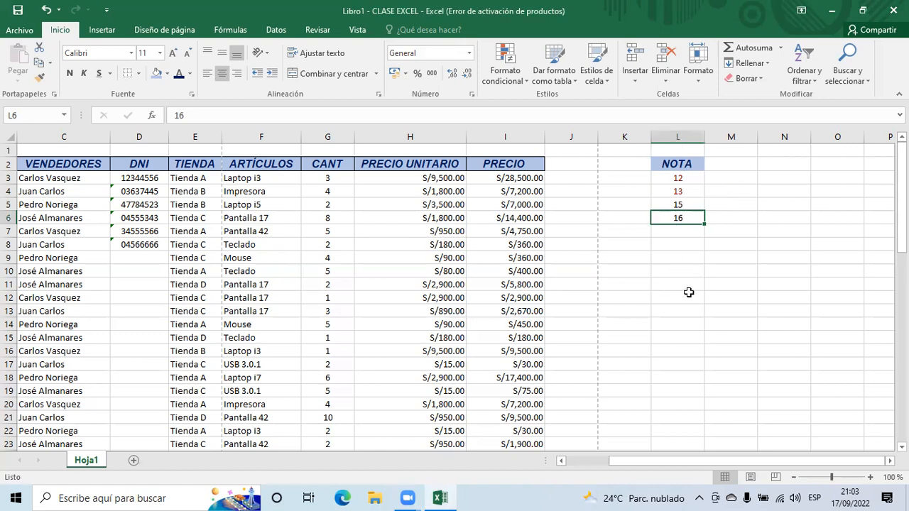
left_click(680, 233)
left_click(503, 80)
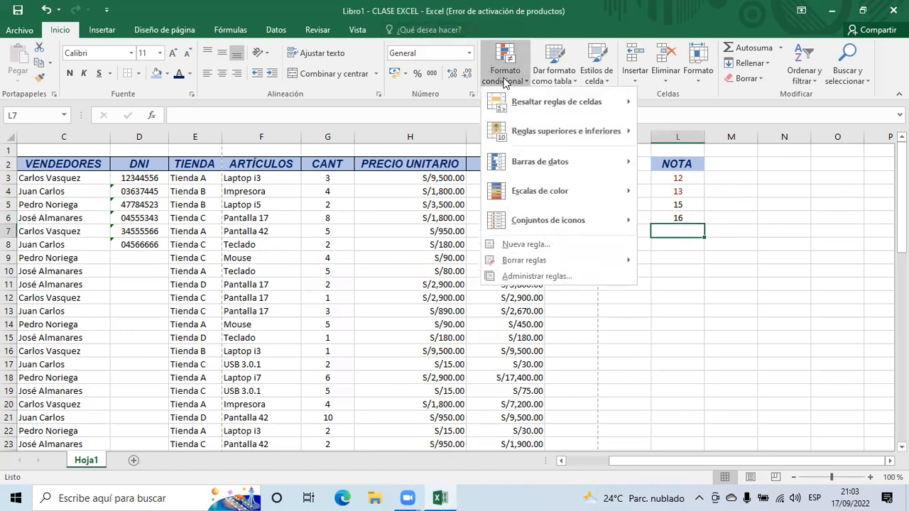
mouse_move(544, 107)
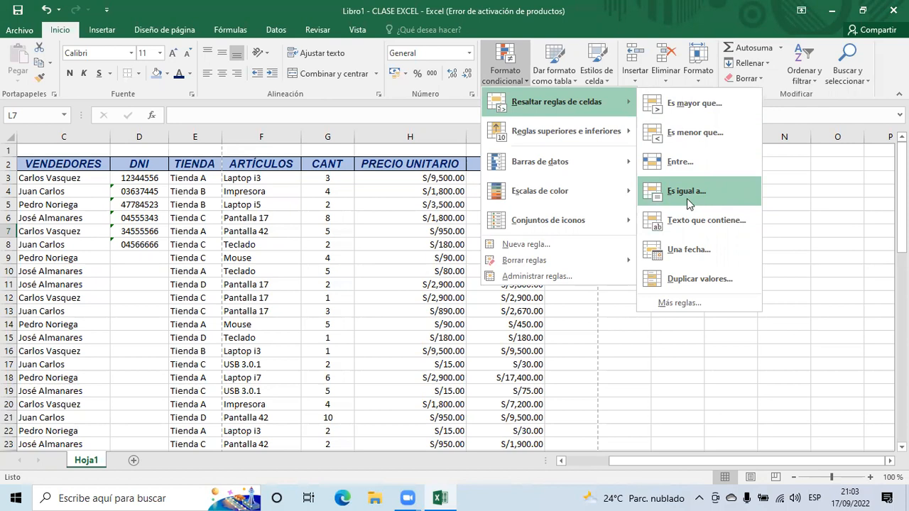
left_click(707, 358)
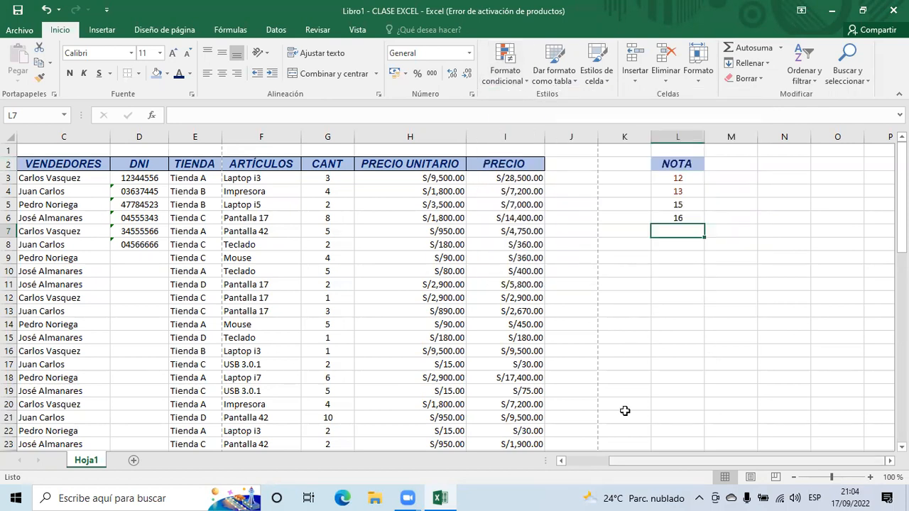
- Start a conditional formatting rule on E3 in the TIENDA column for values equal to Tienda A
scroll(624, 411, "left", 1)
scroll(625, 411, "left", 1)
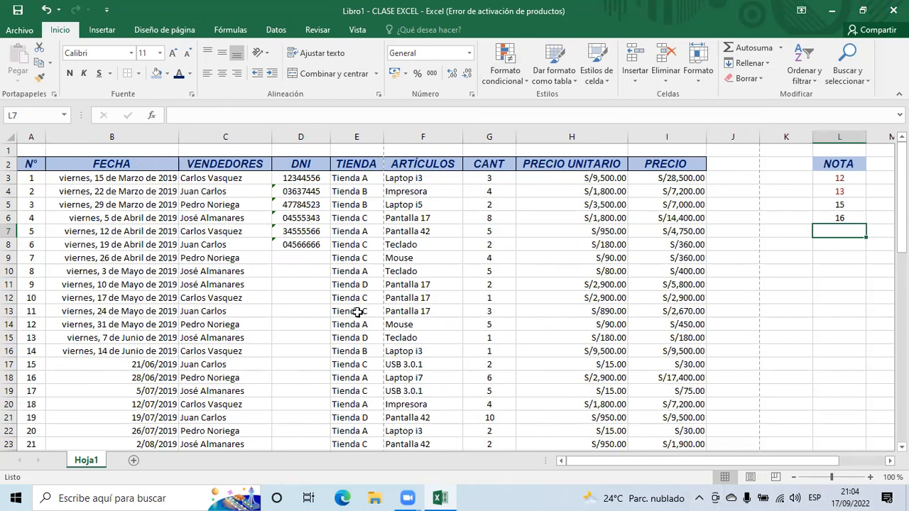
left_click(357, 178)
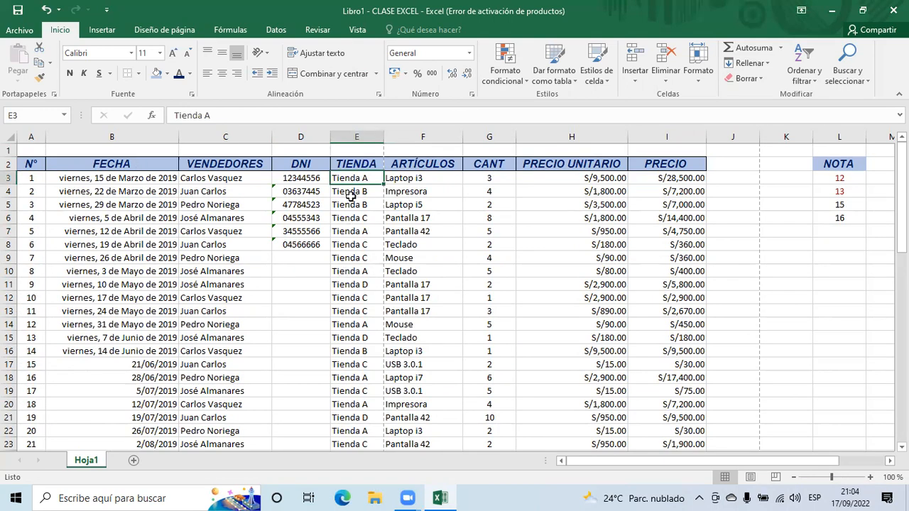
scroll(371, 327, "down", 13)
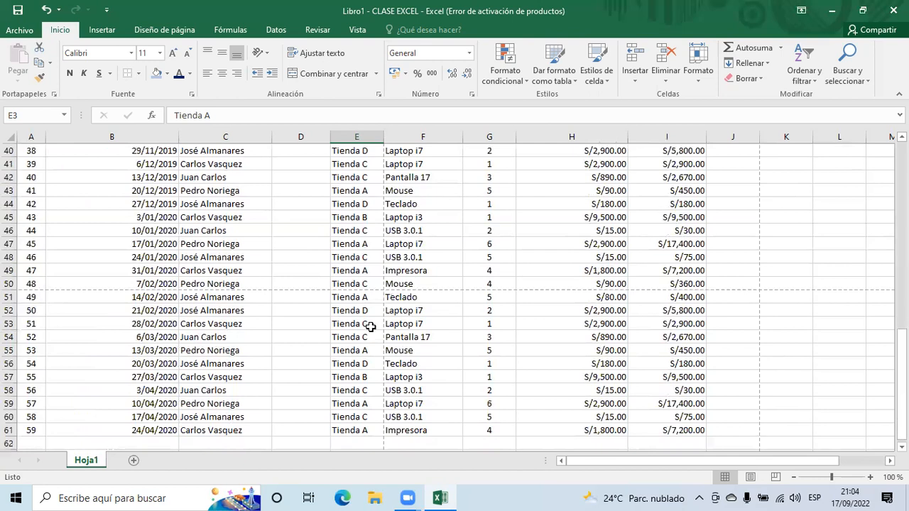
scroll(370, 326, "up", 13)
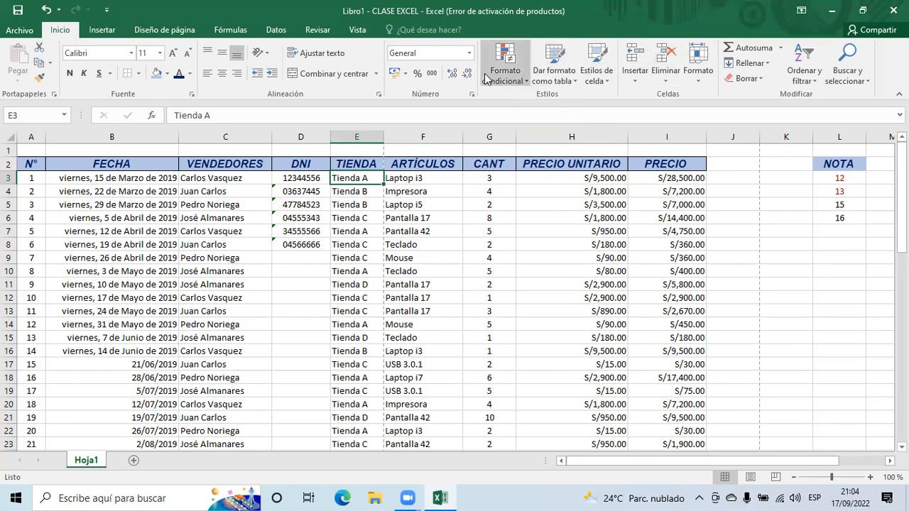
left_click(507, 75)
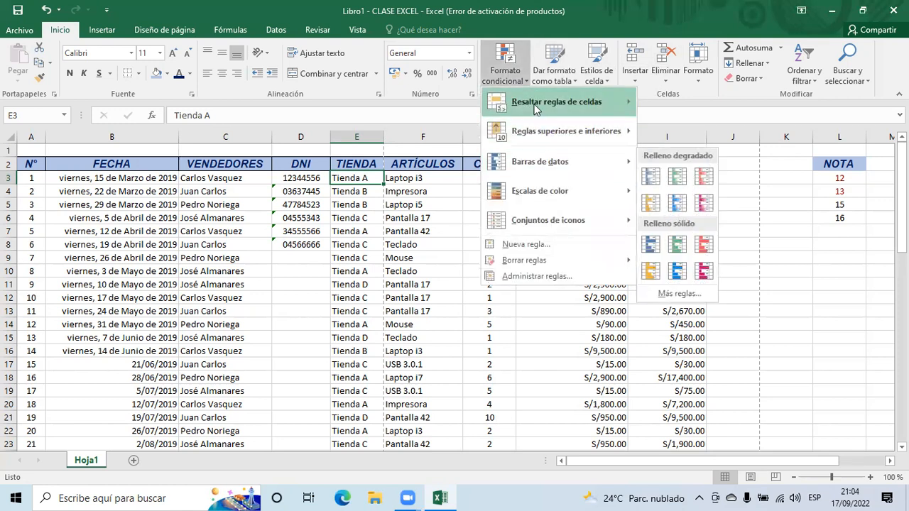
left_click(689, 194)
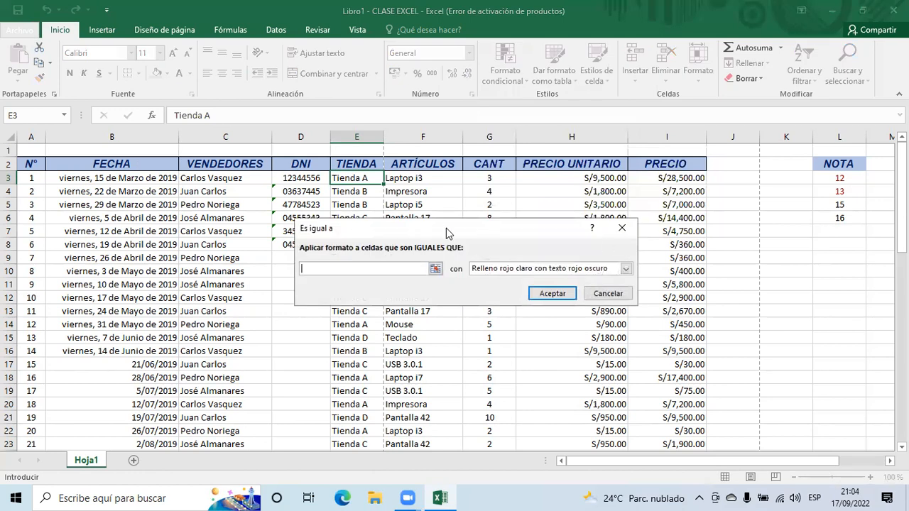
left_click_drag(445, 228, 479, 267)
type("Tienda")
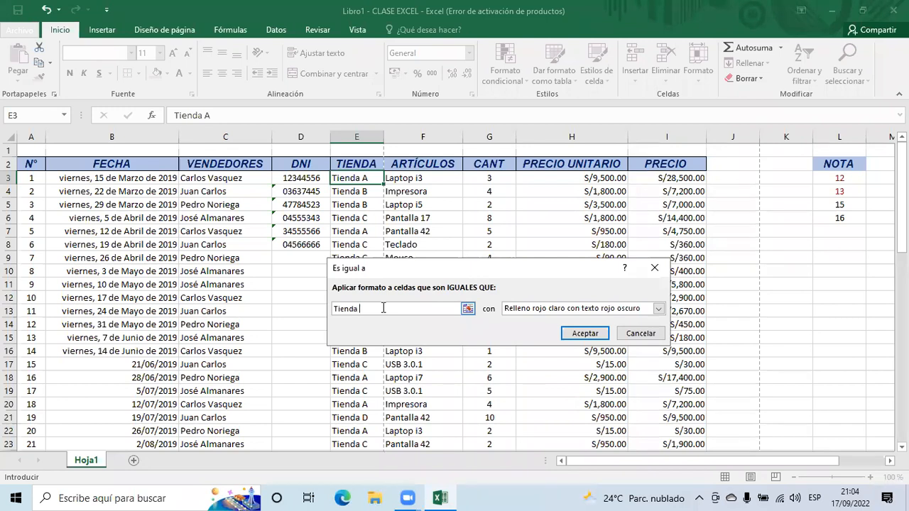
type("A")
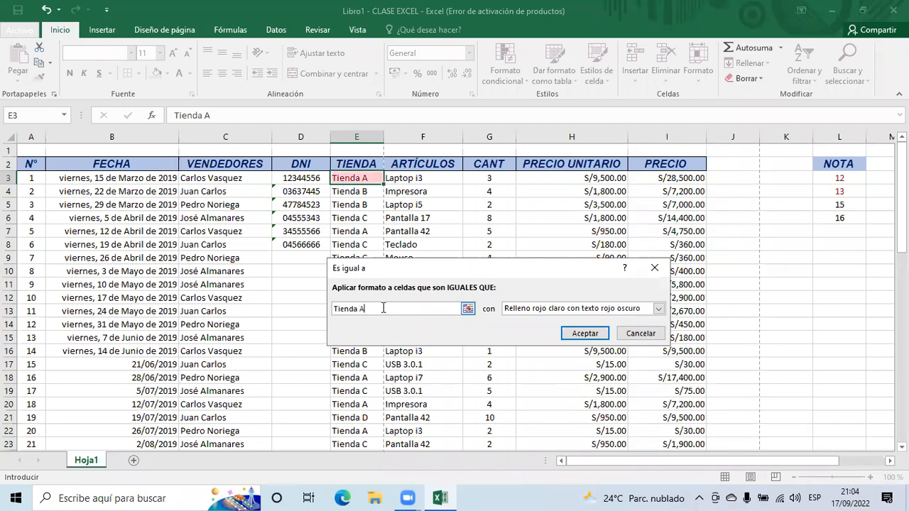
- Choose red text (Texto rojo) as the equal-to rule's format and apply the rule to E3
left_click(533, 311)
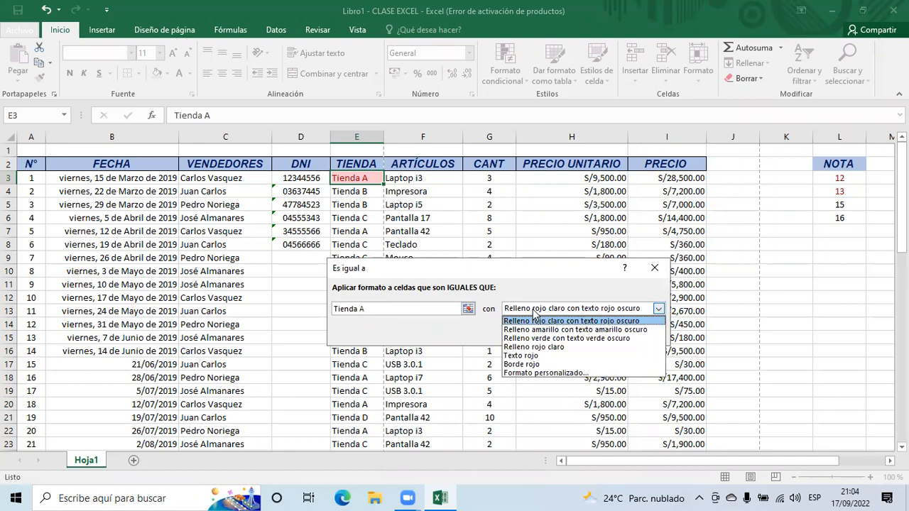
left_click(520, 355)
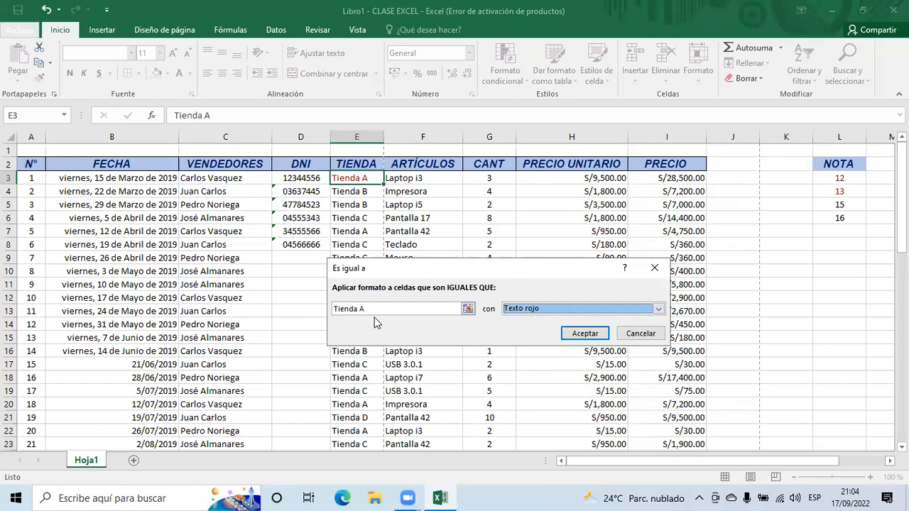
left_click(577, 334)
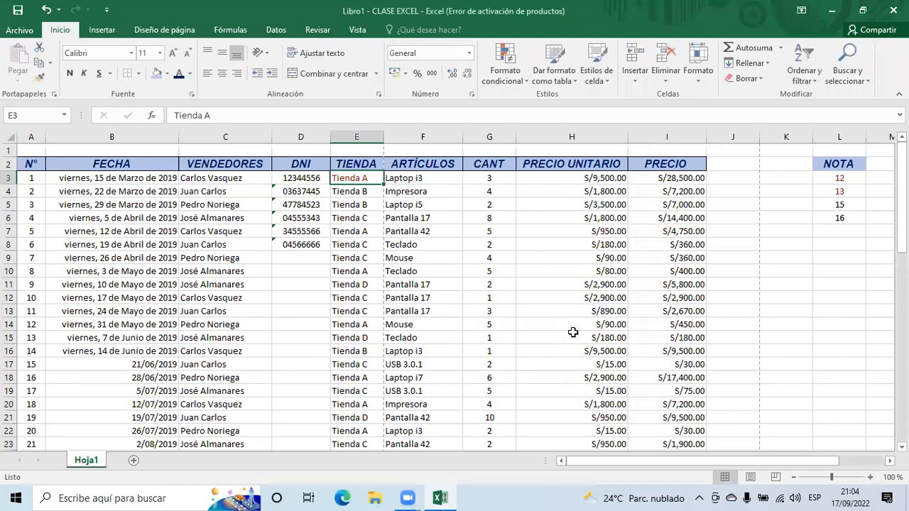
- Copy the conditional formatting of E3 down the TIENDA column to E61 with Format Painter and check the whole column
left_click(358, 192)
left_click(356, 178)
left_click(39, 82)
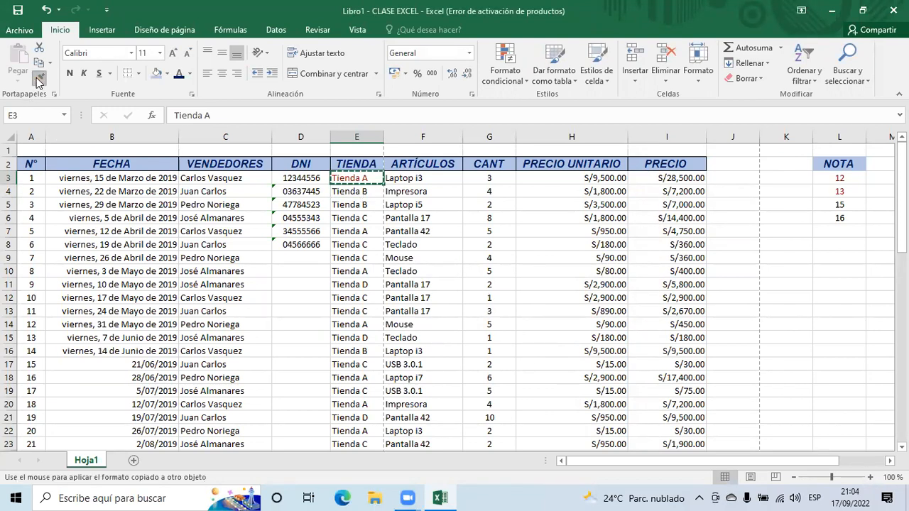
mouse_move(333, 179)
left_mouse_down()
mouse_move(355, 258)
mouse_move(356, 410)
left_mouse_up()
left_click(430, 284)
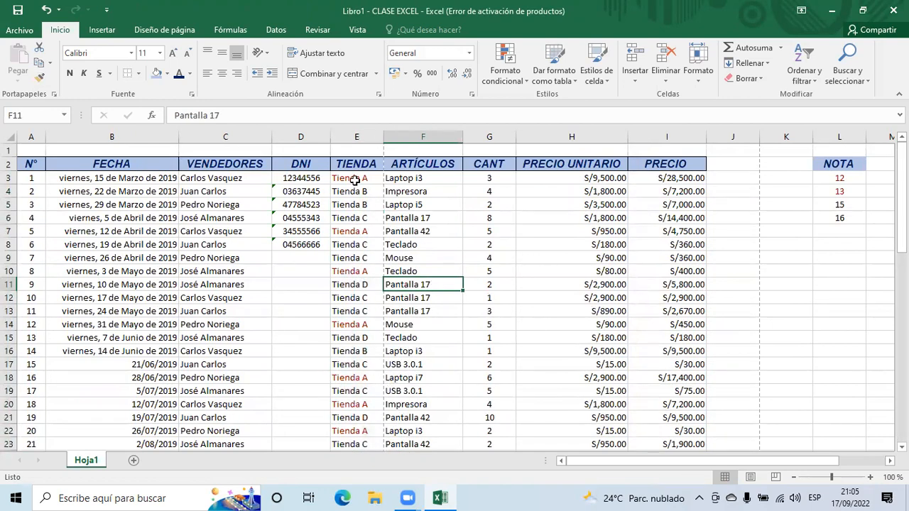
scroll(369, 251, "down", 7)
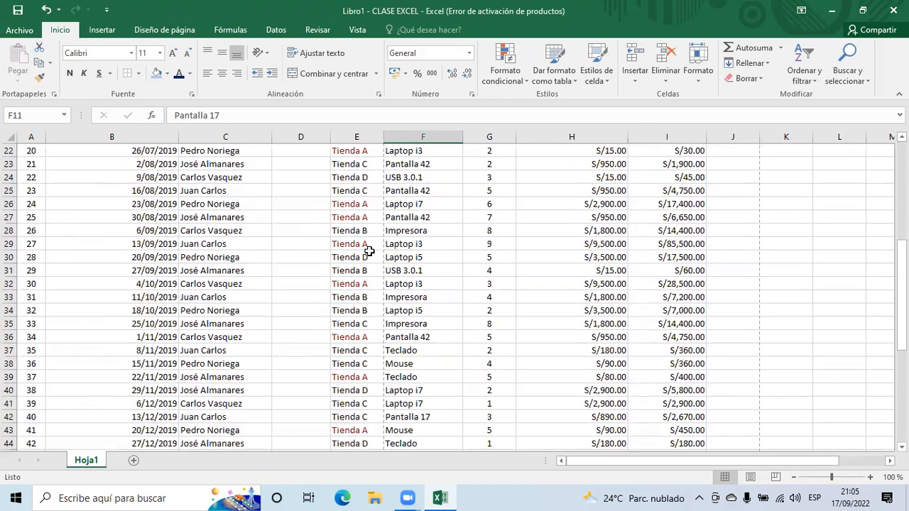
scroll(370, 252, "down", 10)
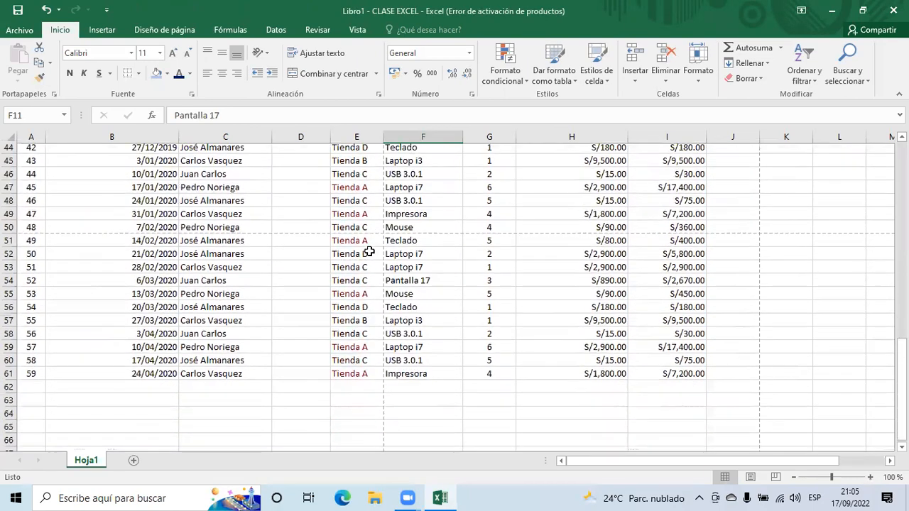
scroll(370, 251, "up", 17)
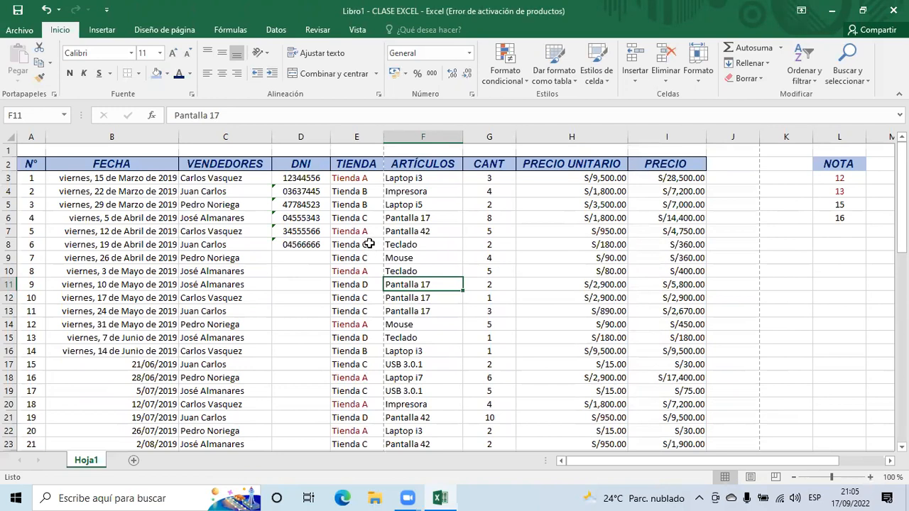
left_click(360, 178)
left_click(360, 189)
left_click(356, 179)
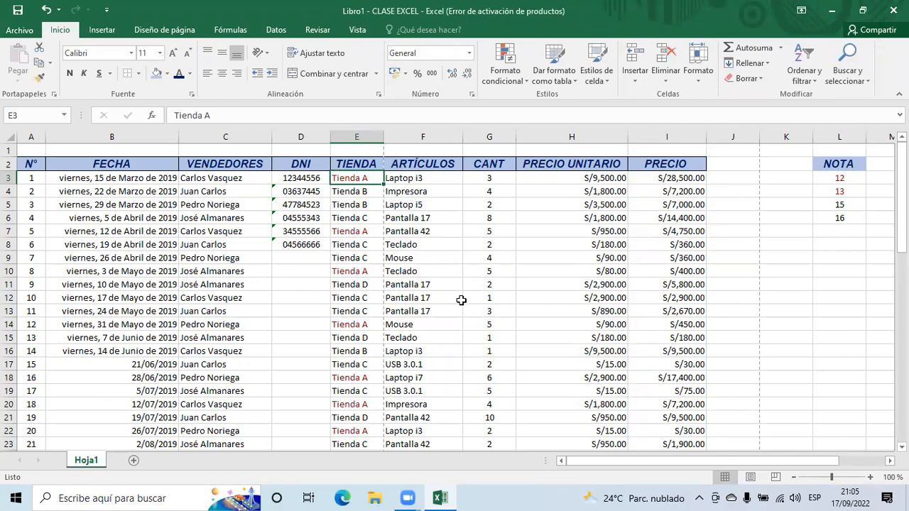
scroll(461, 300, "down", 8)
scroll(461, 300, "up", 8)
left_click(511, 82)
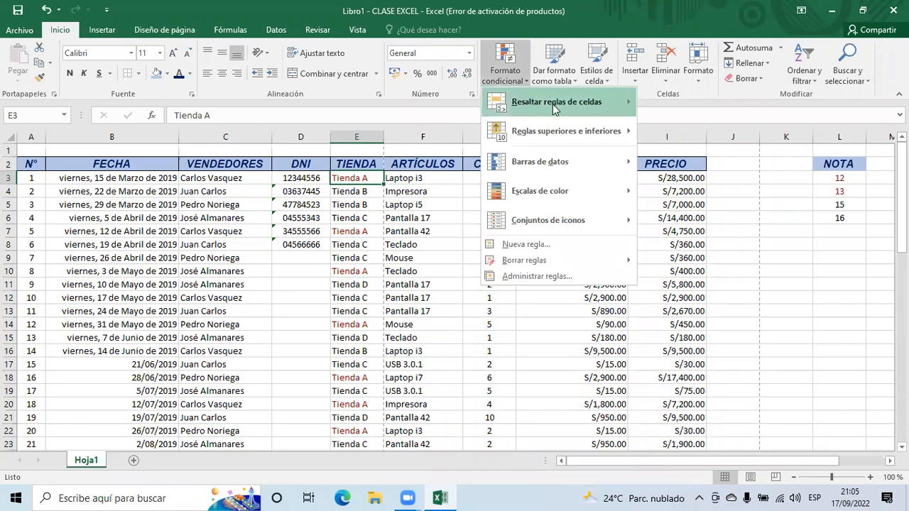
mouse_move(557, 107)
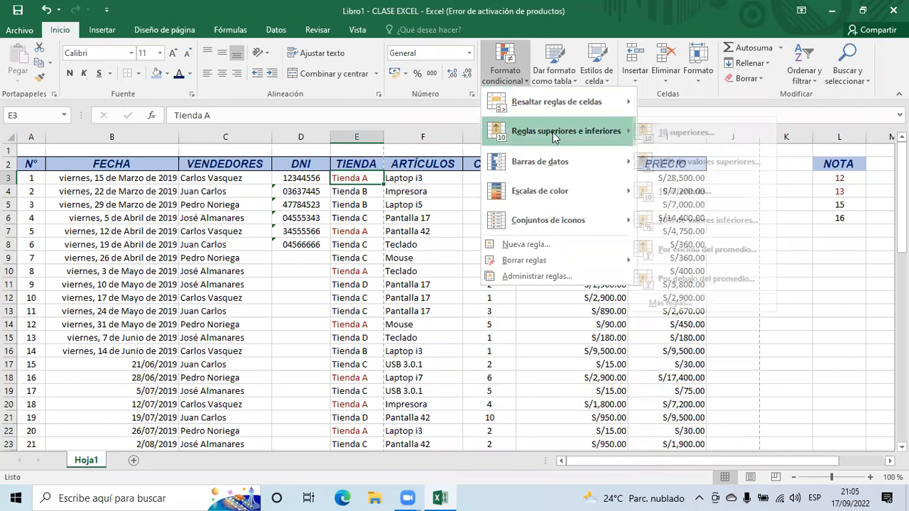
mouse_move(602, 135)
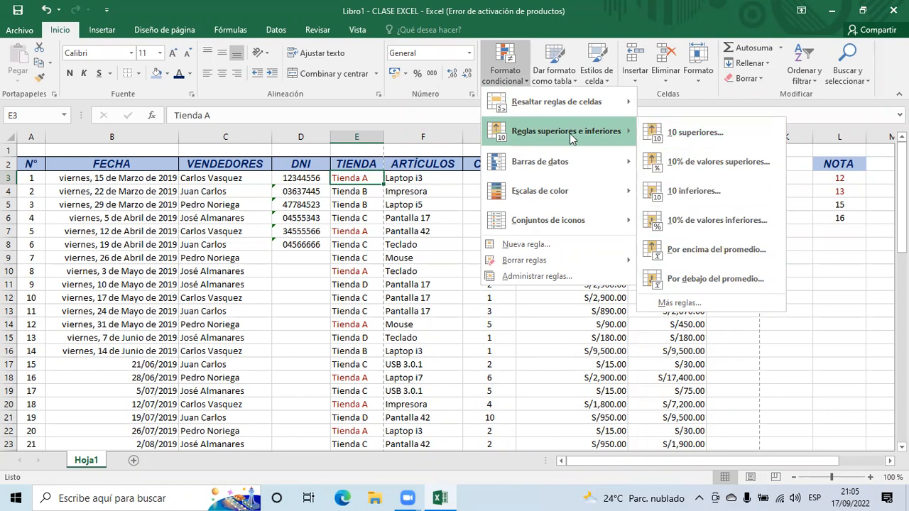
mouse_move(543, 170)
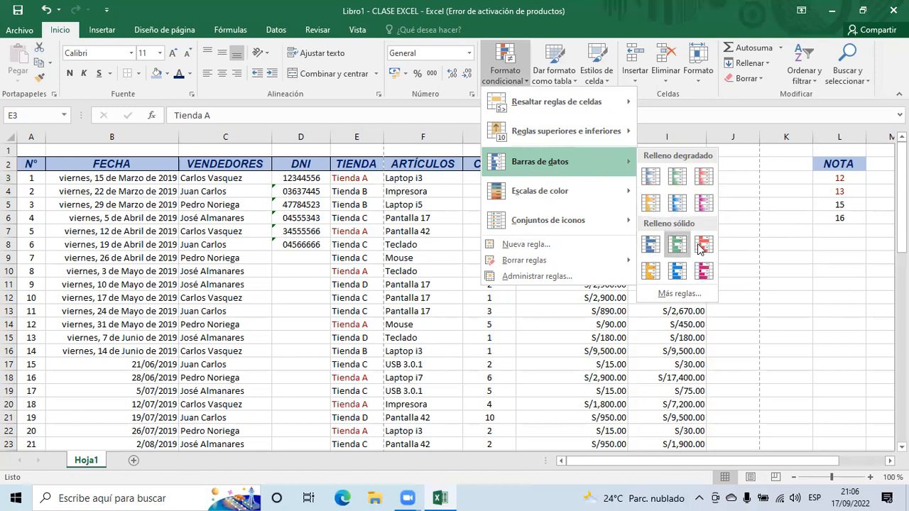
left_click(451, 218)
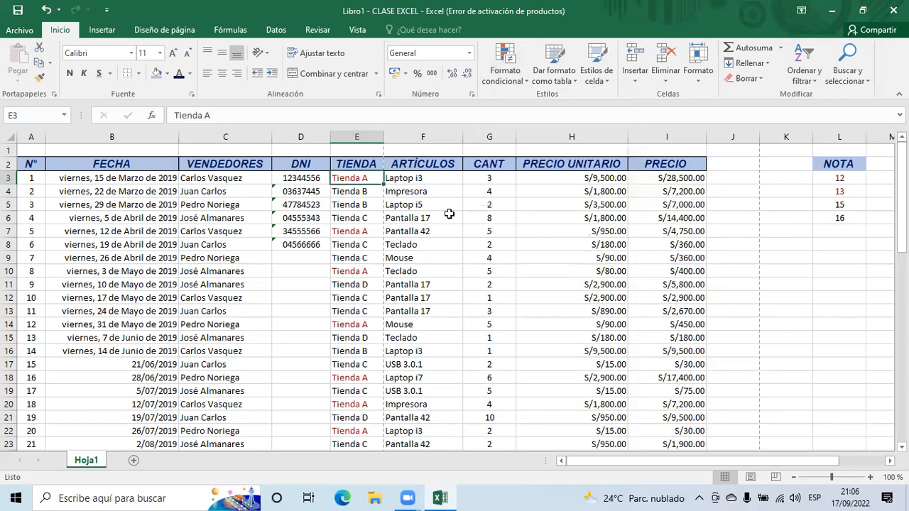
left_click_drag(298, 180, 300, 244)
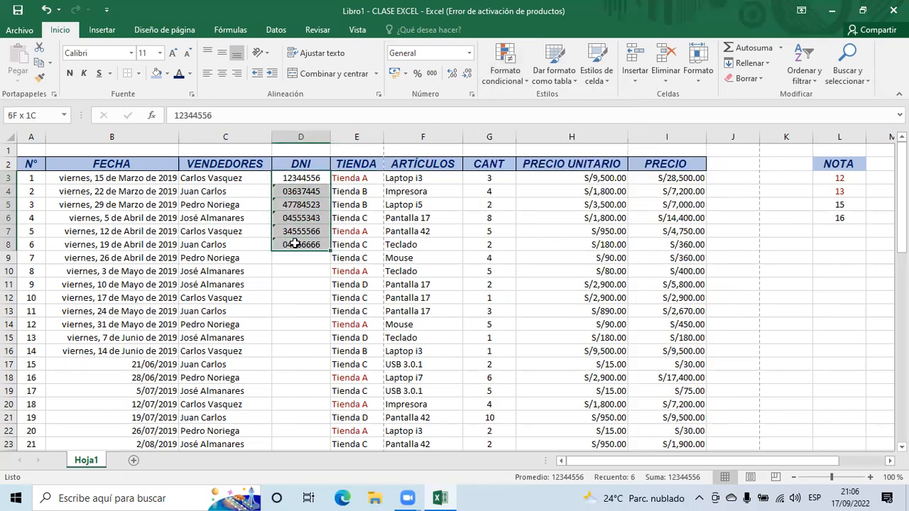
left_click(502, 82)
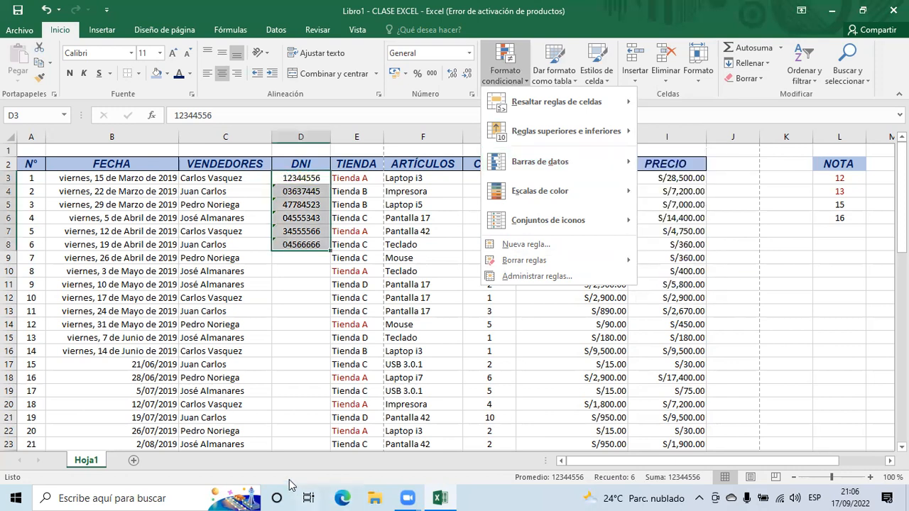
key("Escape")
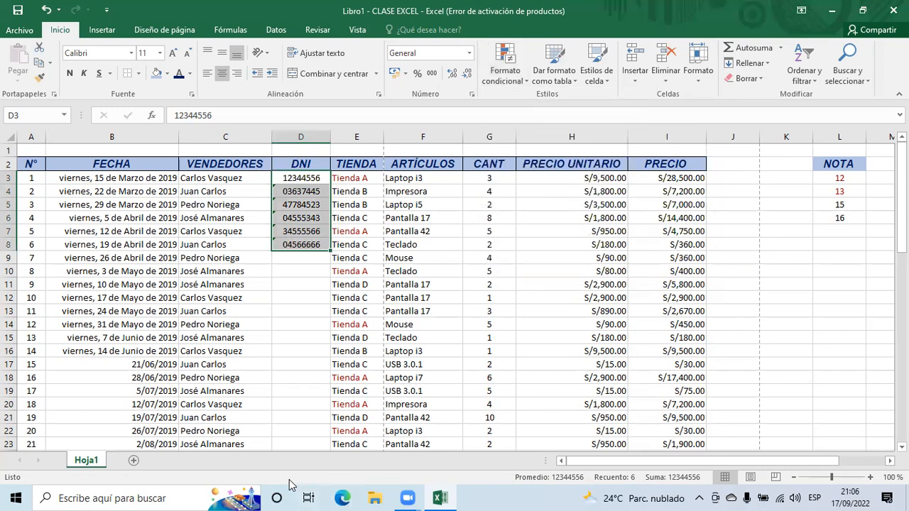
left_click(341, 485)
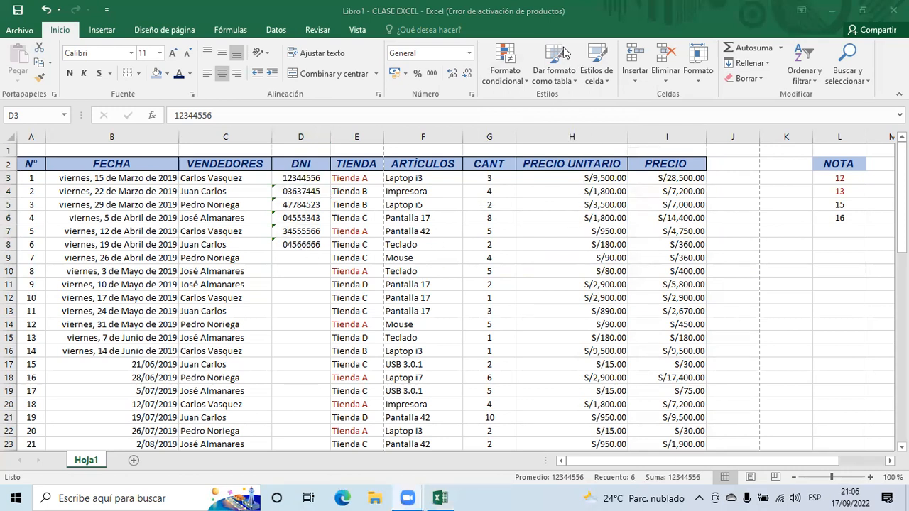
left_click(511, 82)
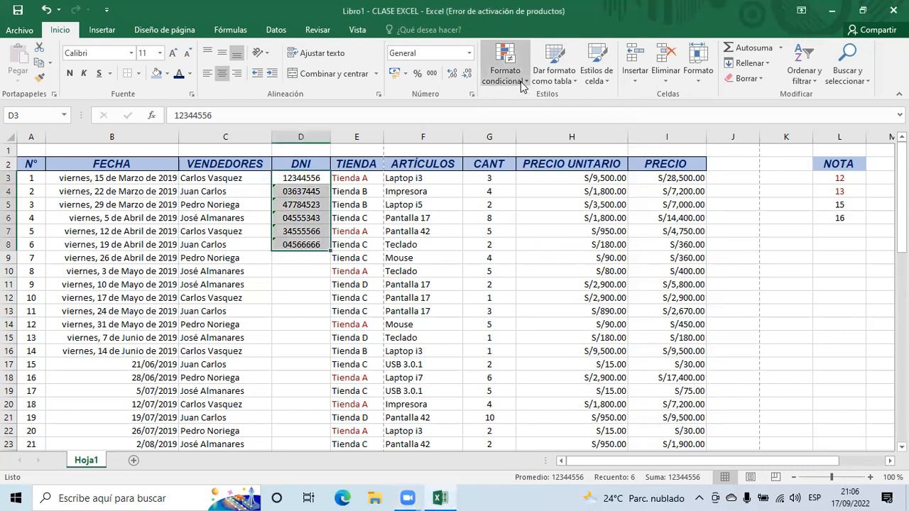
left_click(512, 82)
mouse_move(529, 190)
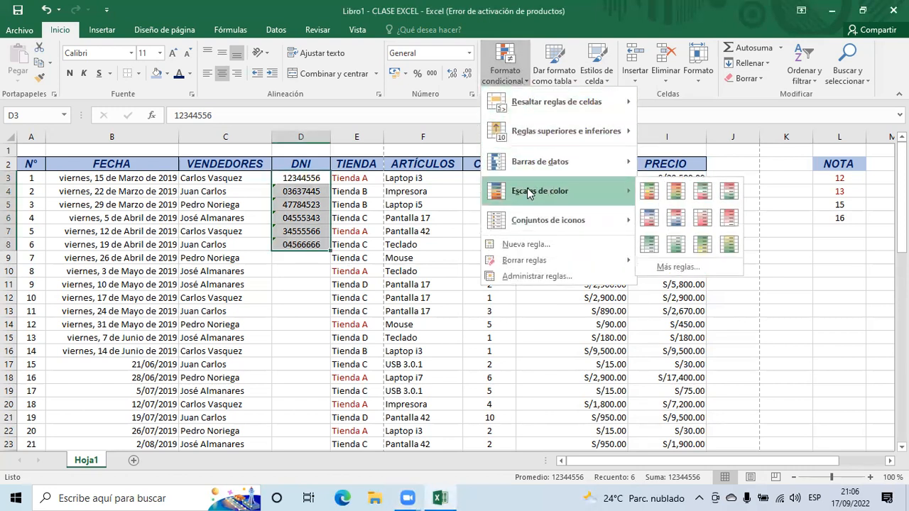
mouse_move(590, 166)
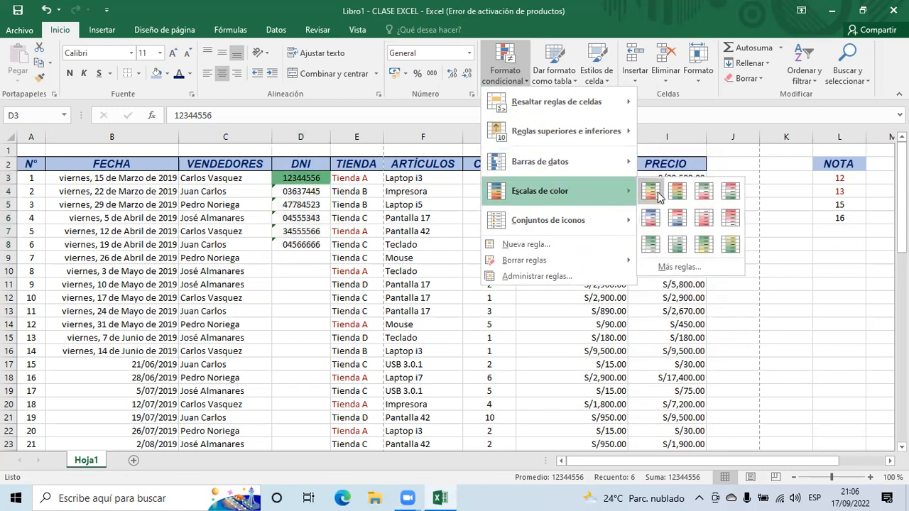
left_click(479, 331)
- Select the quantities in G3:G12 and look through the color scale and icon set options for them
left_click_drag(492, 186, 490, 297)
left_click(504, 71)
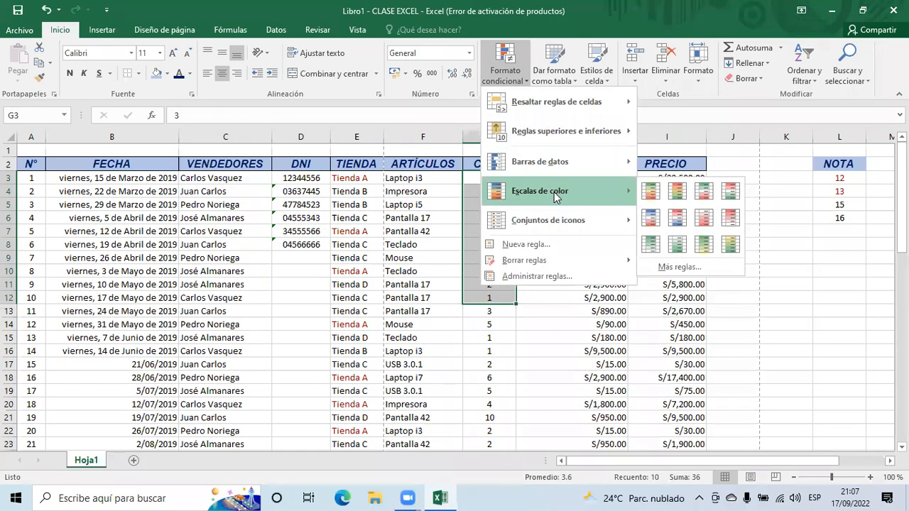
scroll(605, 416, "right", 2)
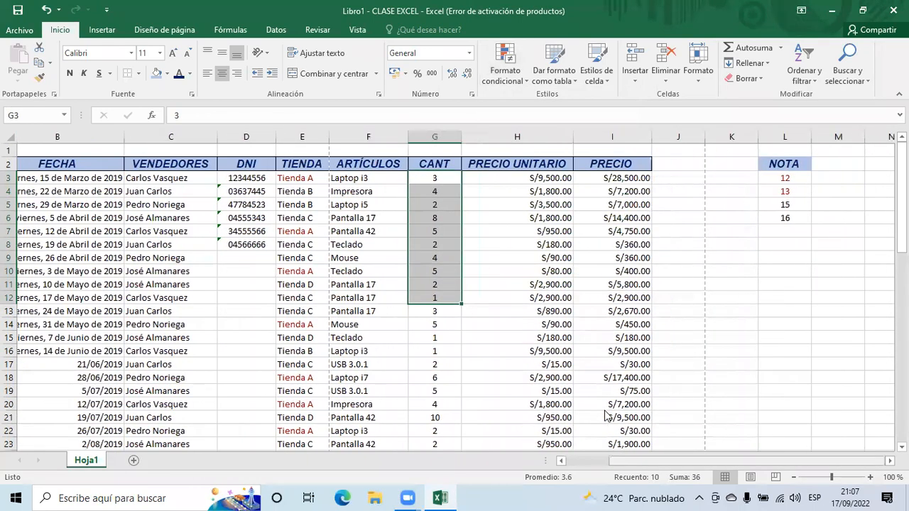
left_click(505, 67)
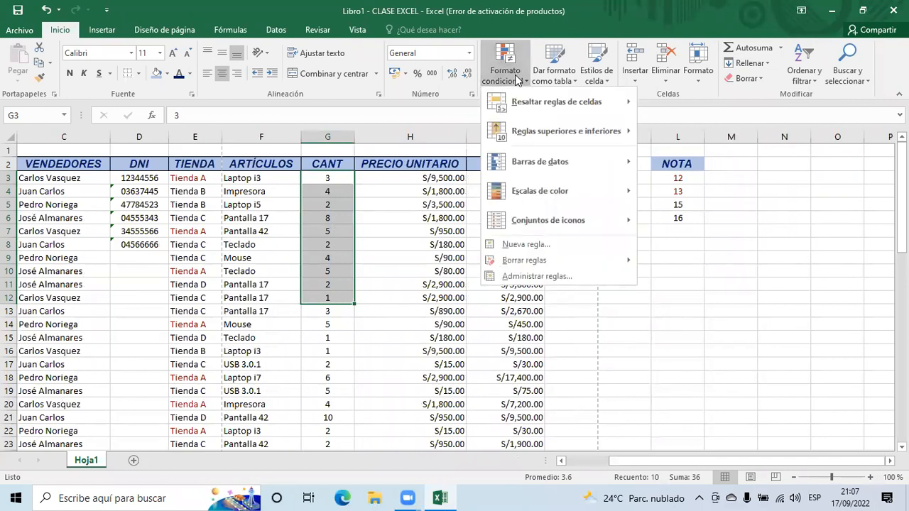
mouse_move(536, 191)
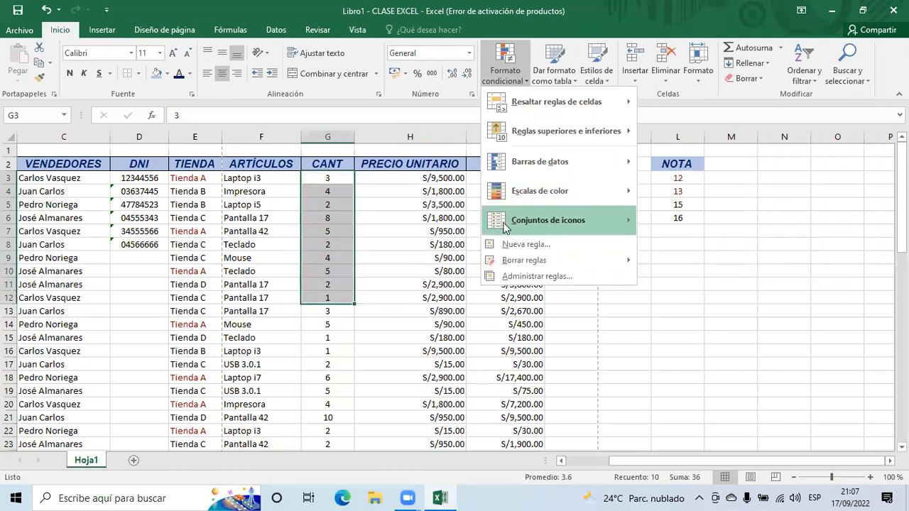
mouse_move(508, 227)
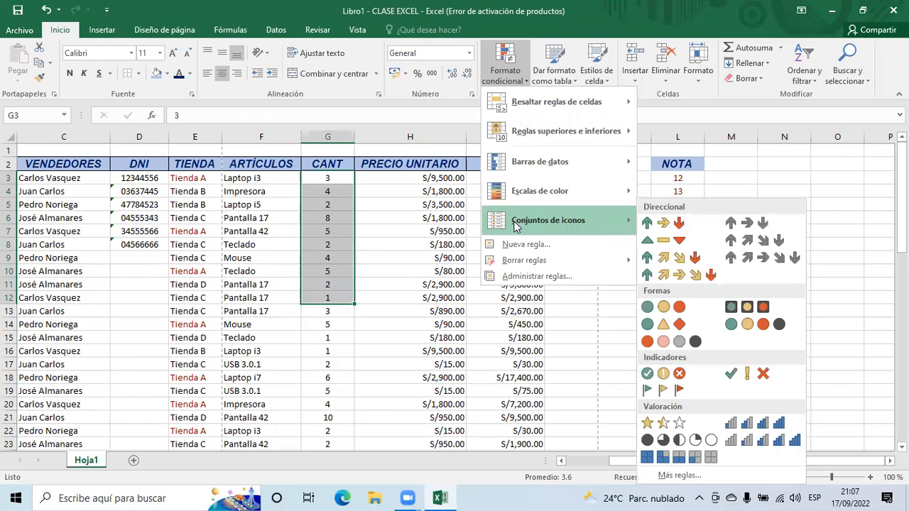
- Apply the conditional formatting icon set with three colored directional arrows to cell G3 in the CANT column
left_click(329, 180)
left_click(329, 180)
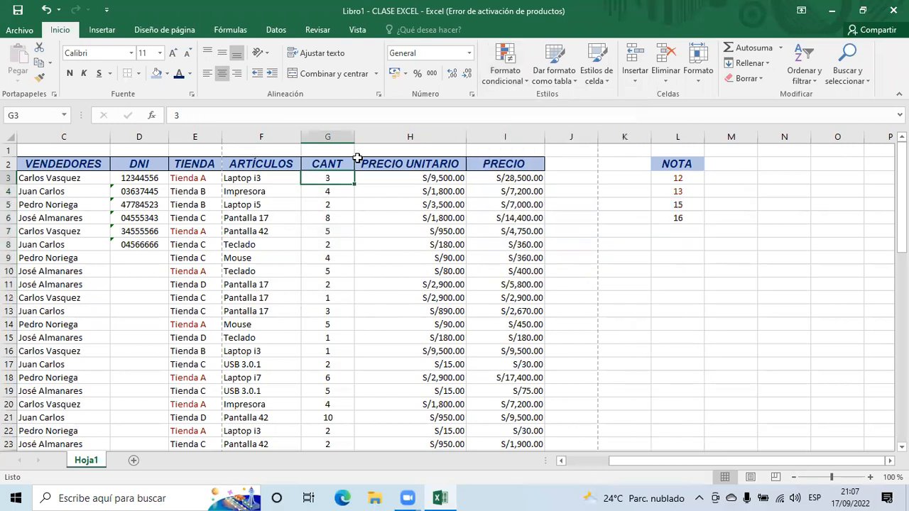
left_click(521, 81)
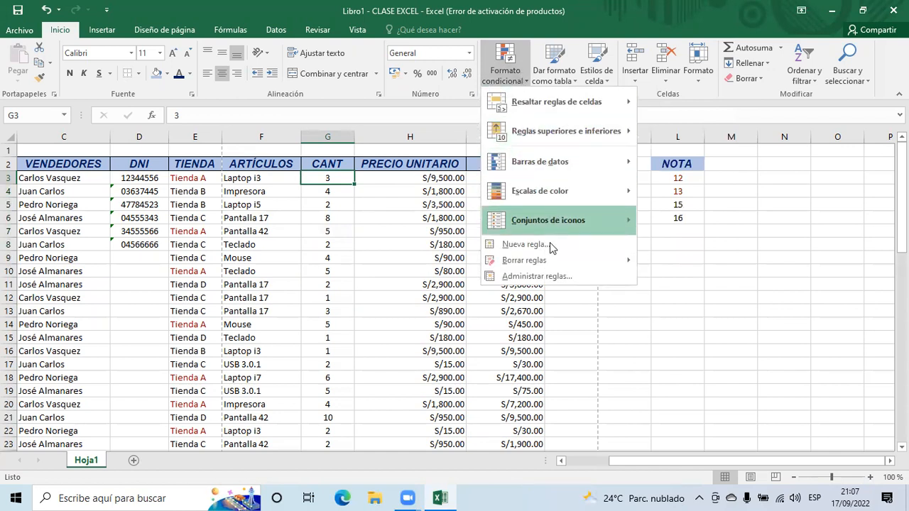
mouse_move(565, 216)
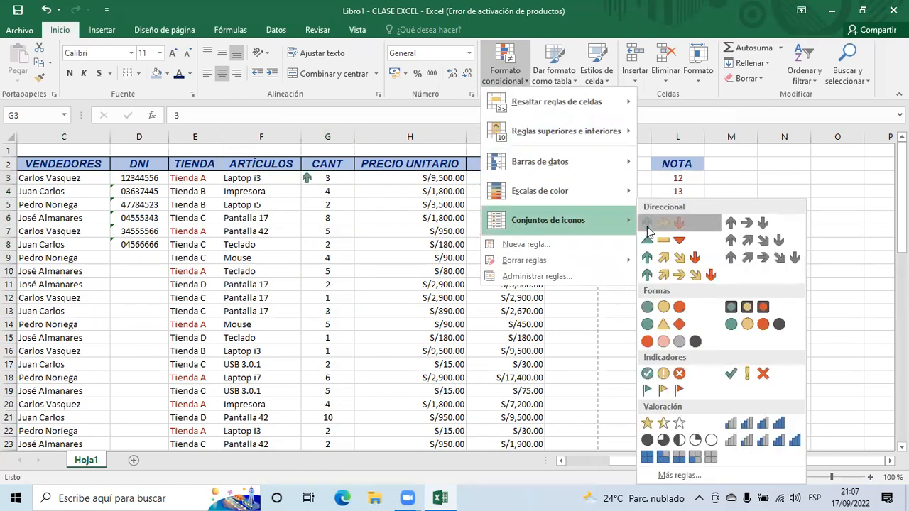
left_click(647, 227)
left_click(382, 220)
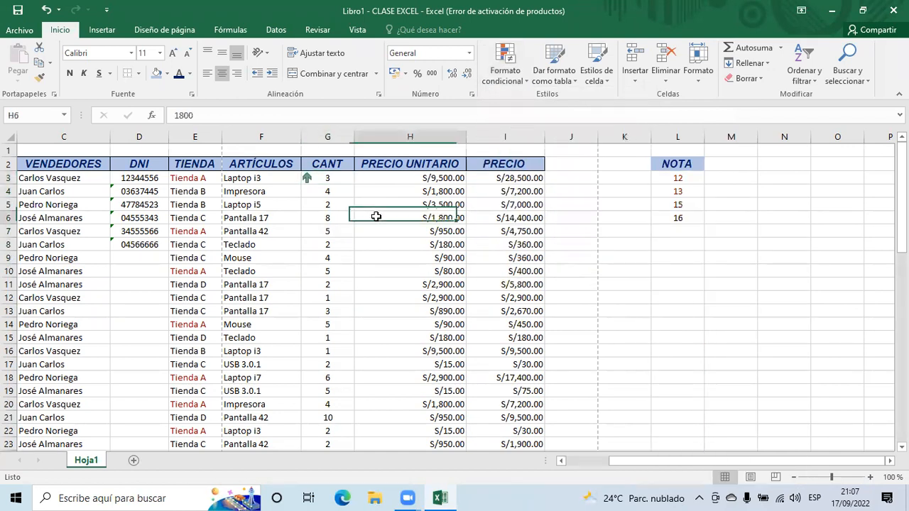
- Check the arrow icon in G3 and undo the icon set formatting
left_click(308, 178)
mouse_move(310, 179)
left_mouse_down()
mouse_move(309, 190)
mouse_move(310, 178)
left_mouse_up()
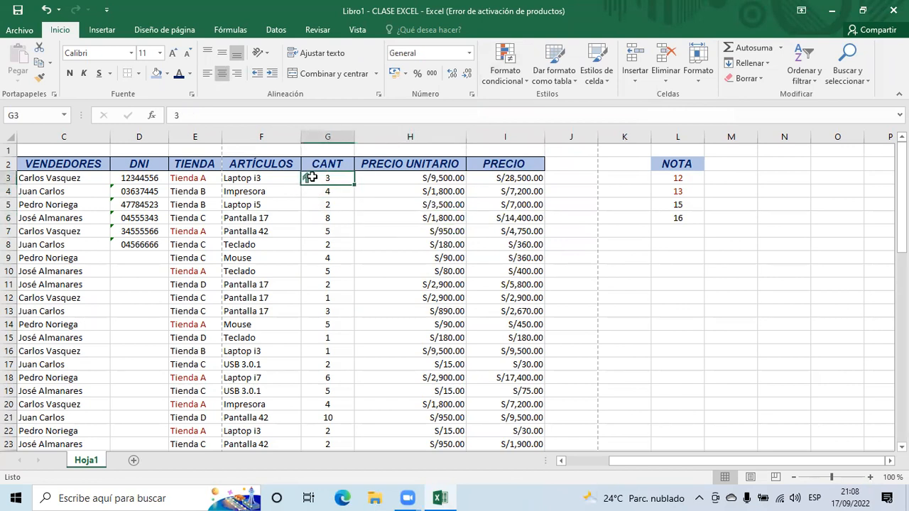
left_click(318, 193)
left_click(314, 177)
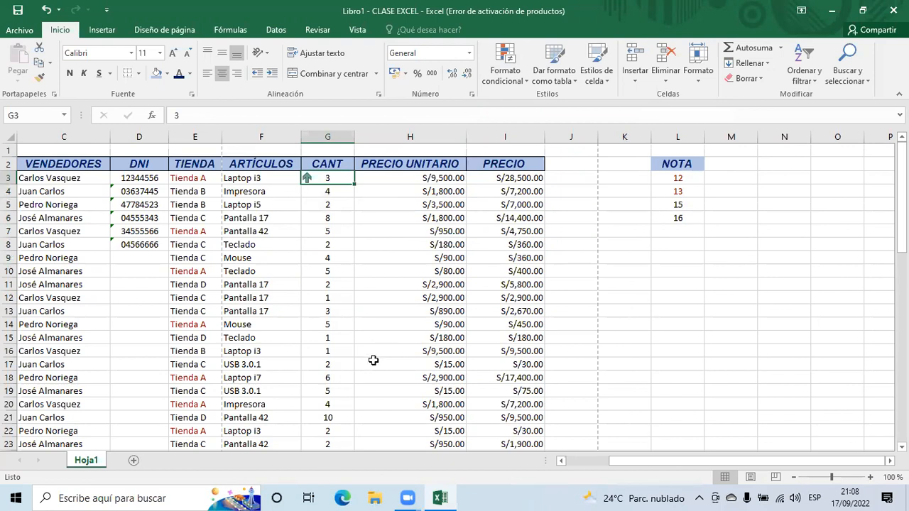
key("ctrl+z")
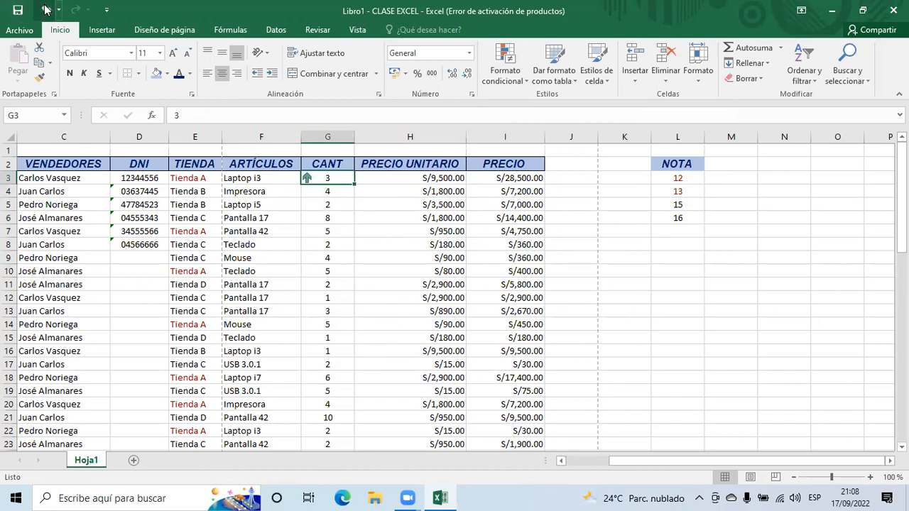
left_click(421, 245)
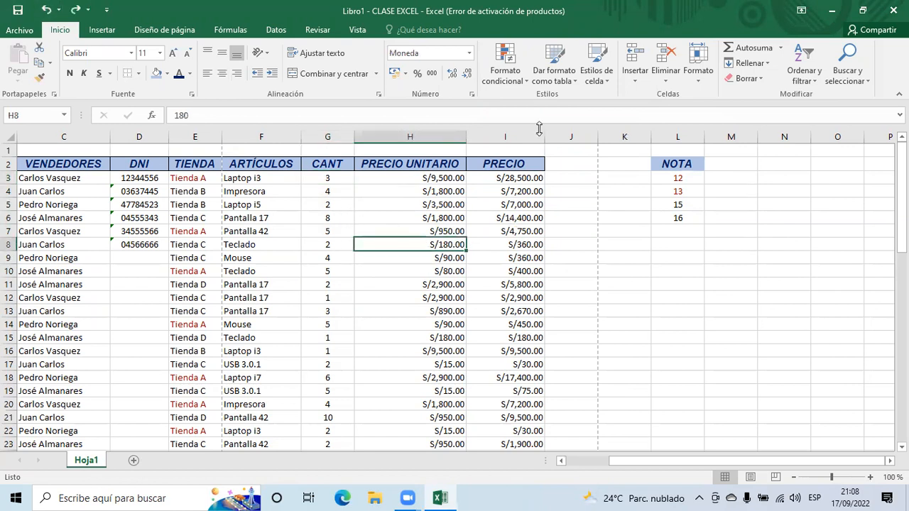
- Format A2:I20 as a table with headers, using the green style in the first row of the Medio group
left_click(565, 84)
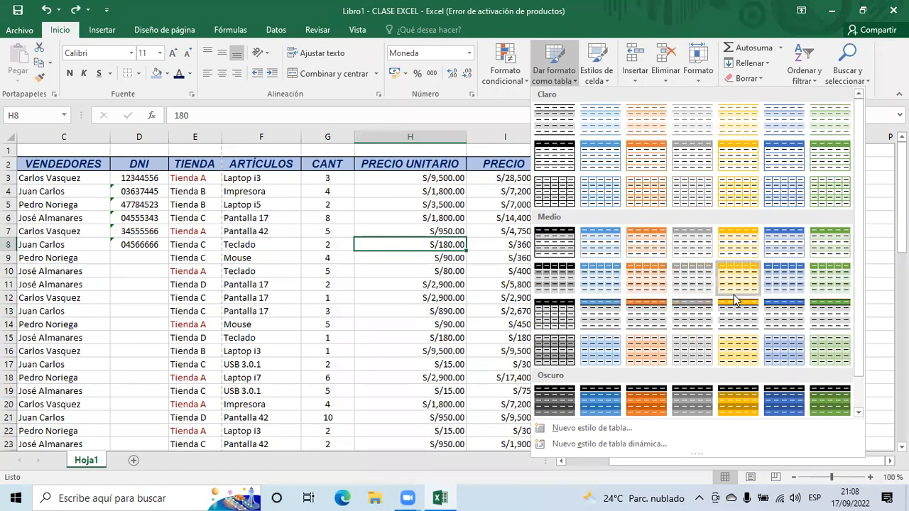
left_click(270, 186)
scroll(444, 401, "left", 2)
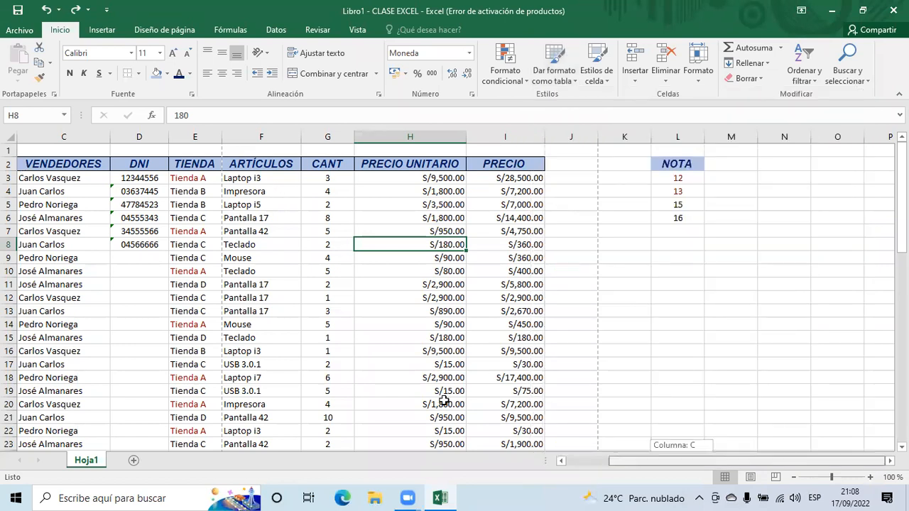
left_click_drag(21, 163, 689, 404)
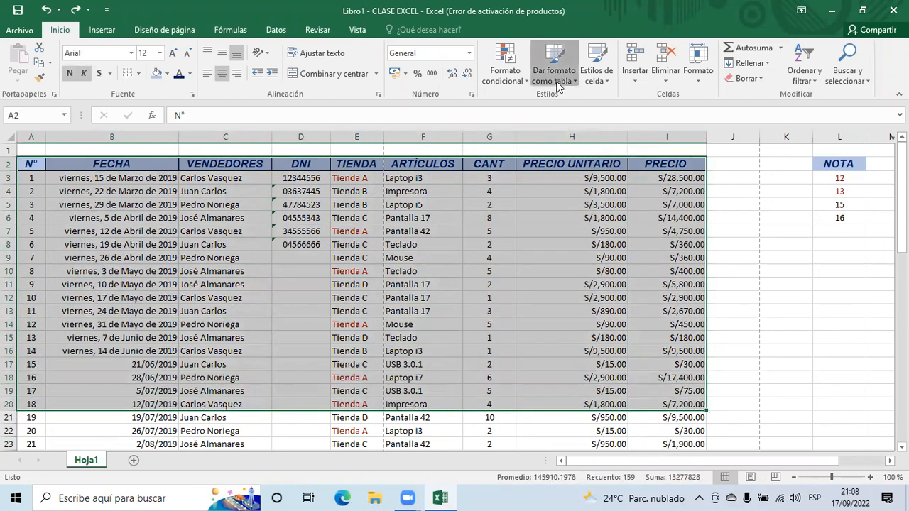
left_click(557, 81)
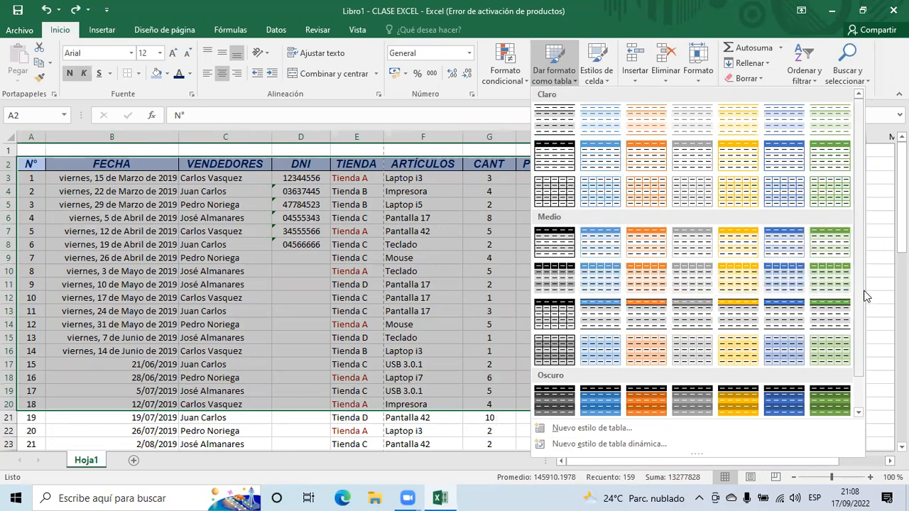
left_click(827, 241)
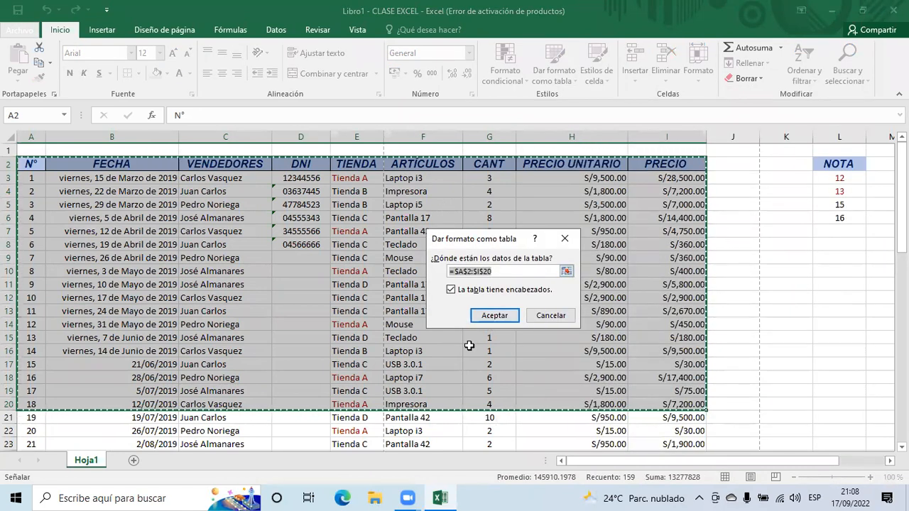
left_click(495, 315)
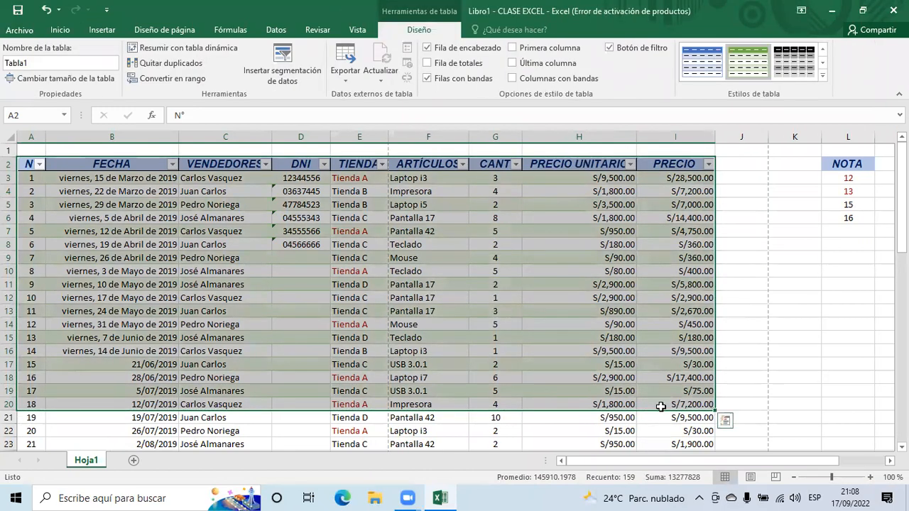
left_click(770, 365)
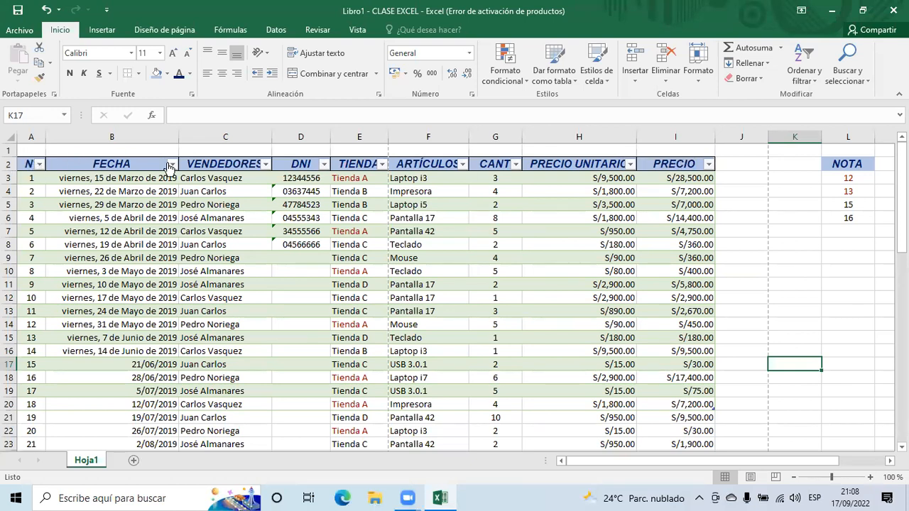
- Check the banded rows down the sales list and undo the table formatting of A2:I20
scroll(415, 297, "down", 9)
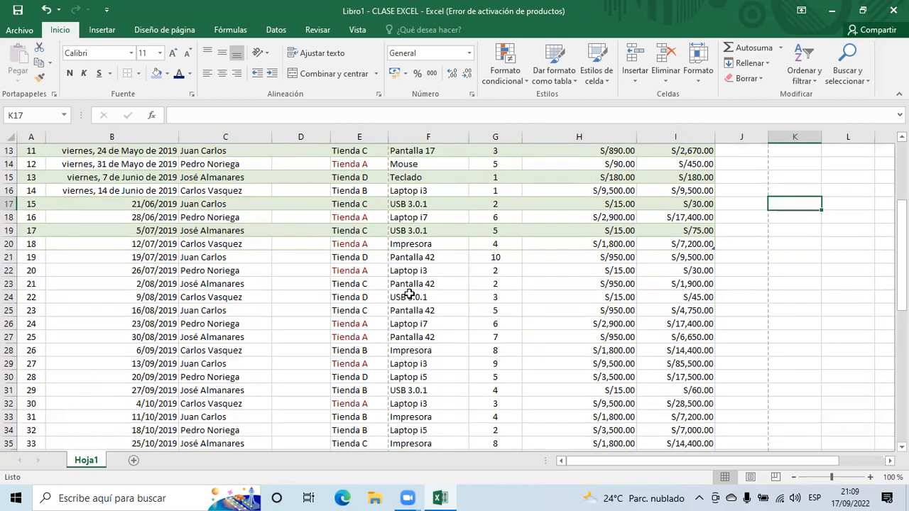
scroll(410, 296, "down", 7)
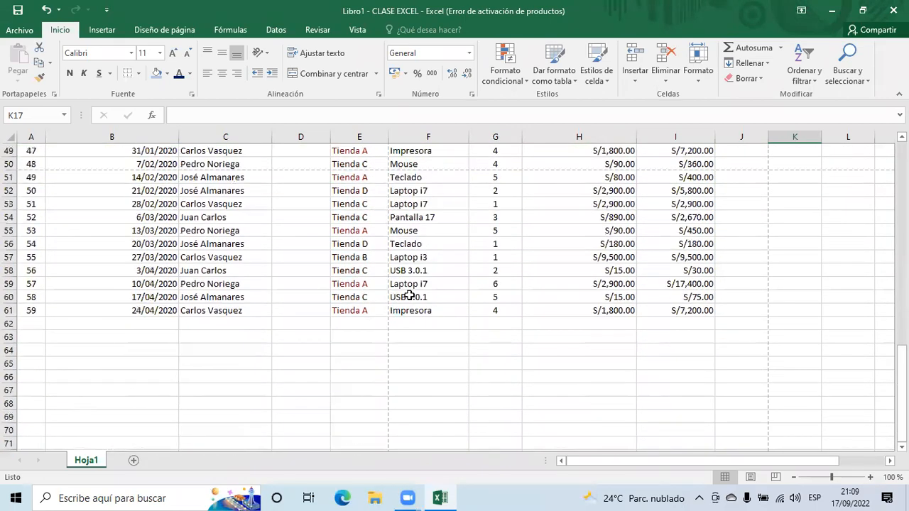
scroll(409, 295, "up", 13)
scroll(409, 295, "up", 2)
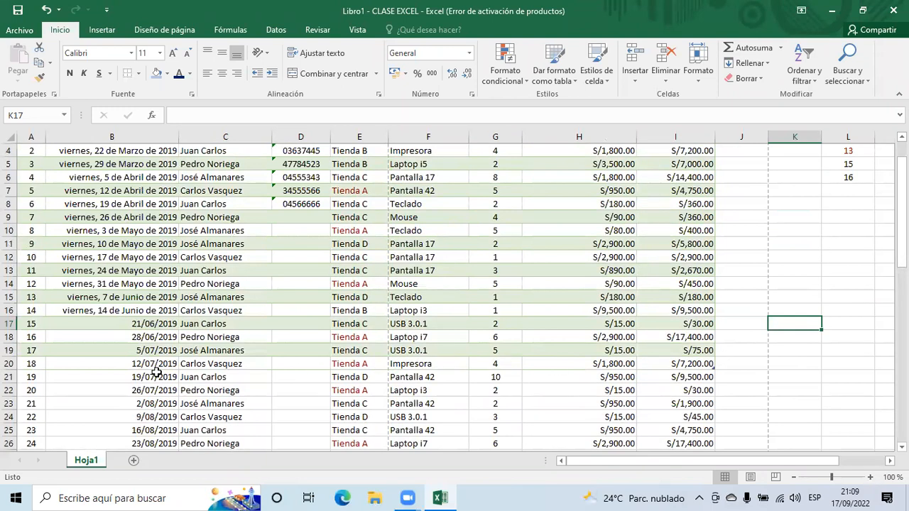
scroll(78, 362, "up", 1)
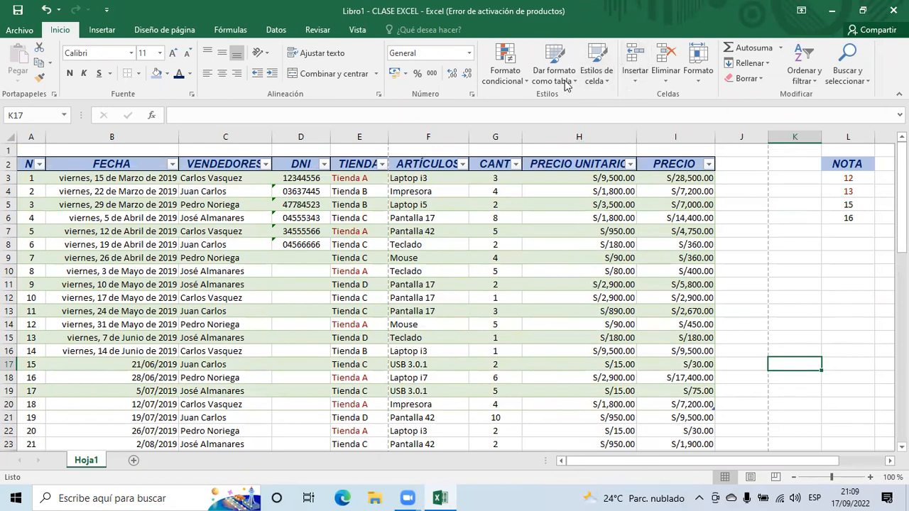
left_click(596, 74)
left_click(564, 80)
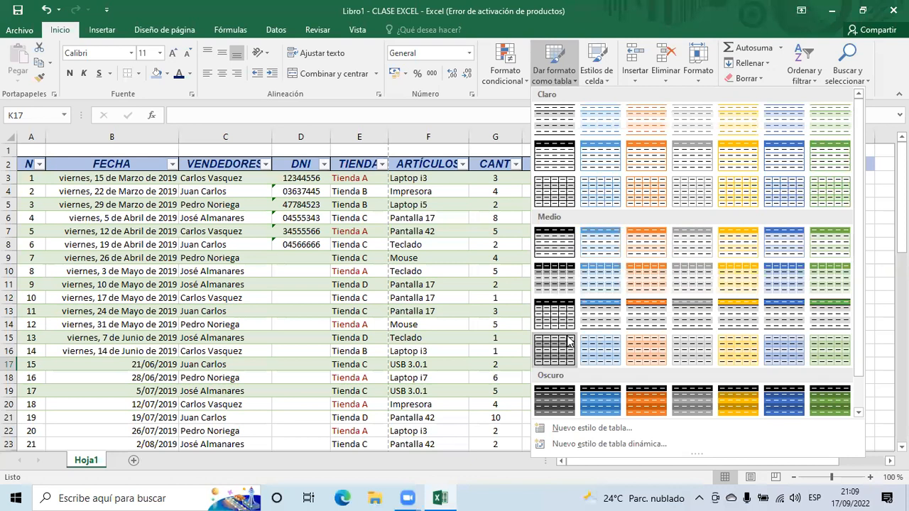
left_click(346, 277)
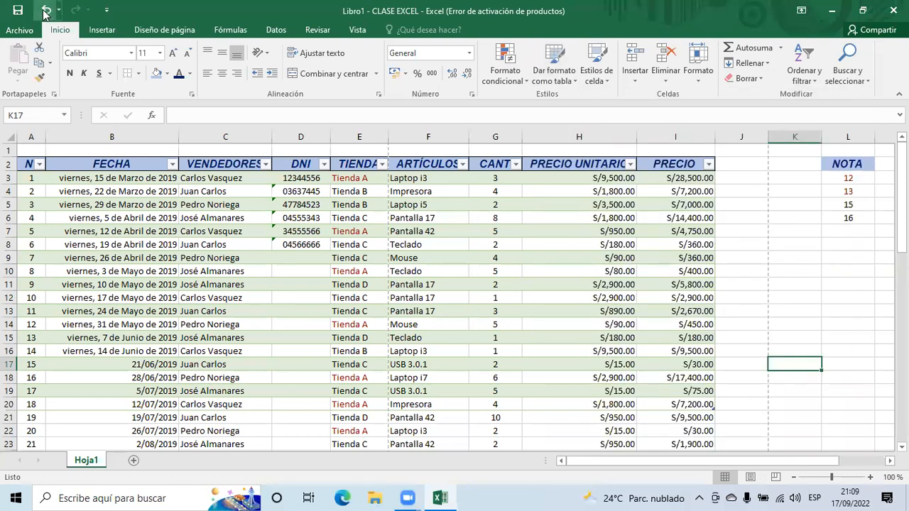
left_click(44, 13)
left_click(241, 283)
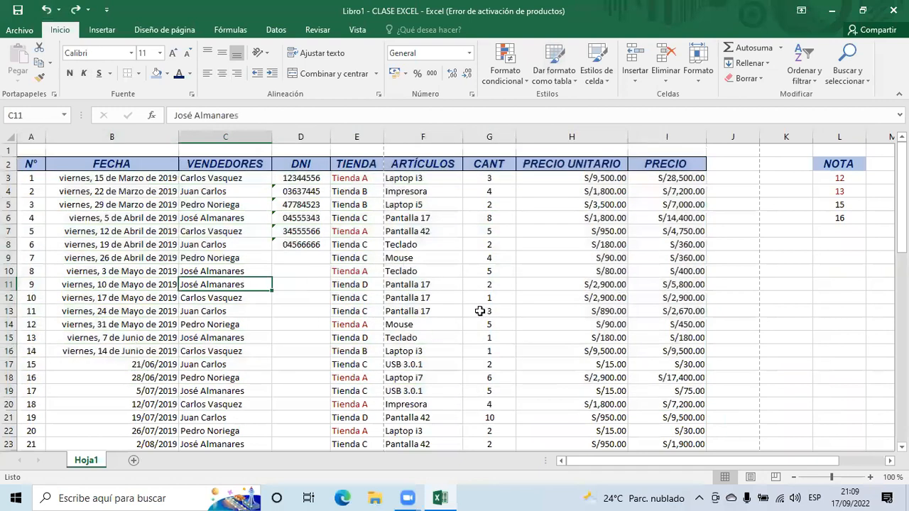
- Fill cell C11 with a custom pink color of red 191, green 105 and blue 156
left_click(600, 77)
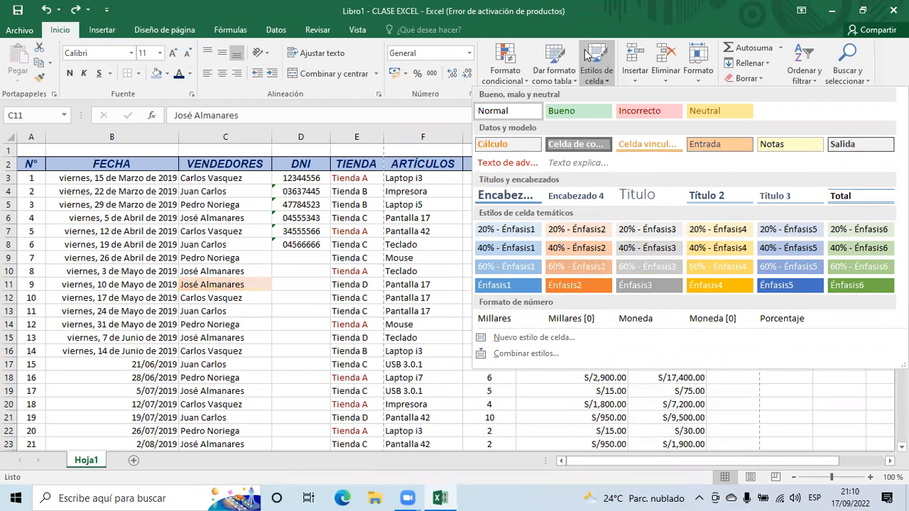
left_click(594, 69)
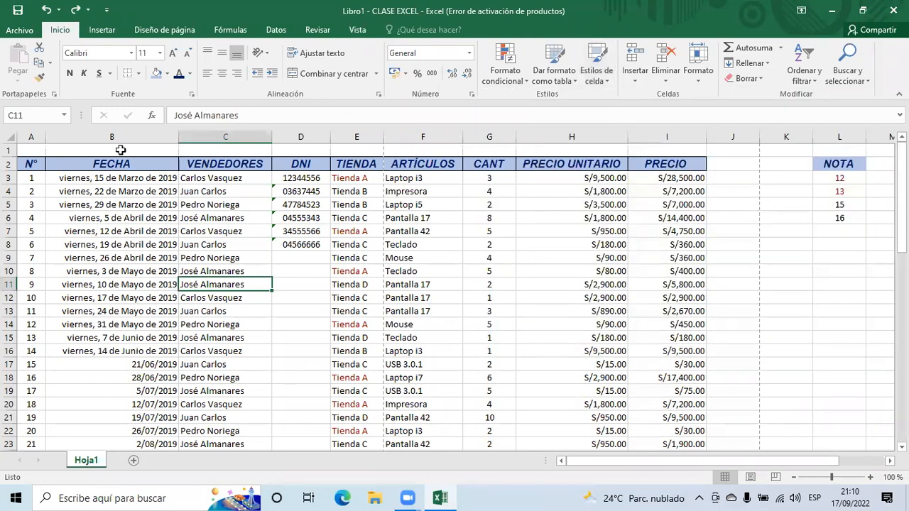
left_click(166, 73)
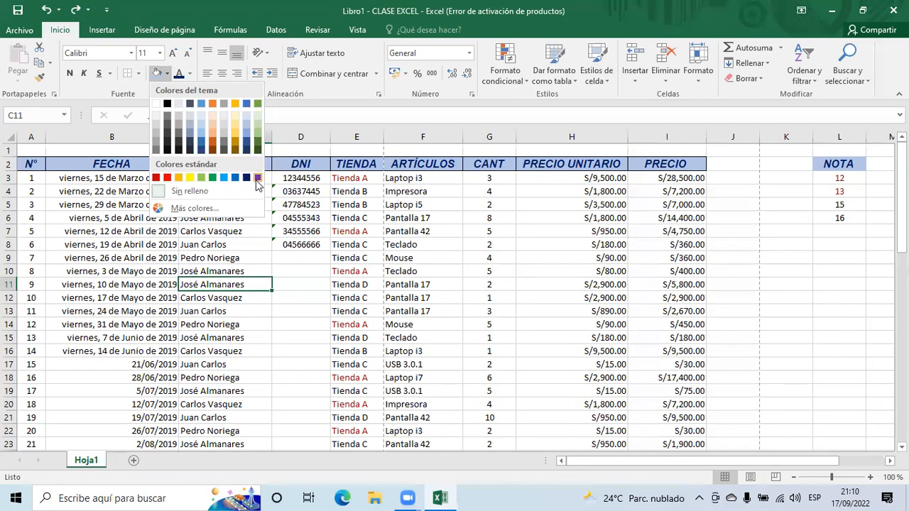
left_click(176, 208)
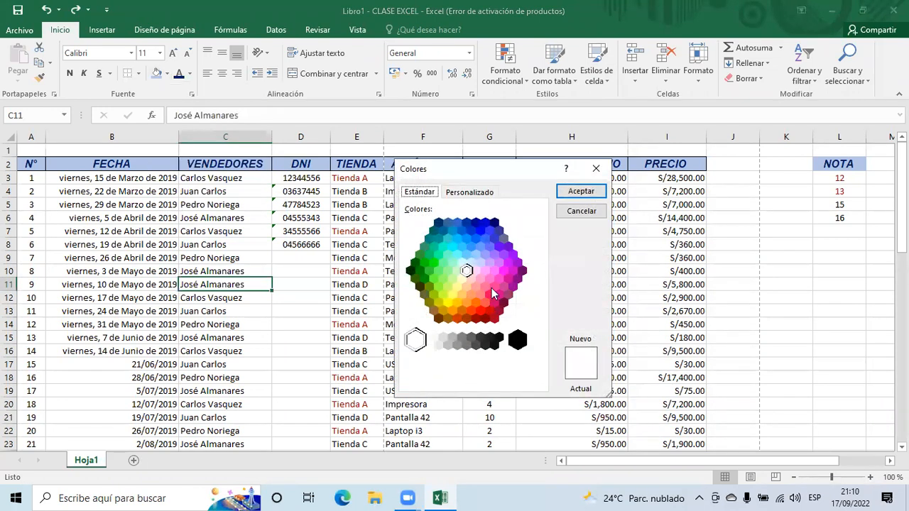
left_click(482, 200)
left_click(515, 248)
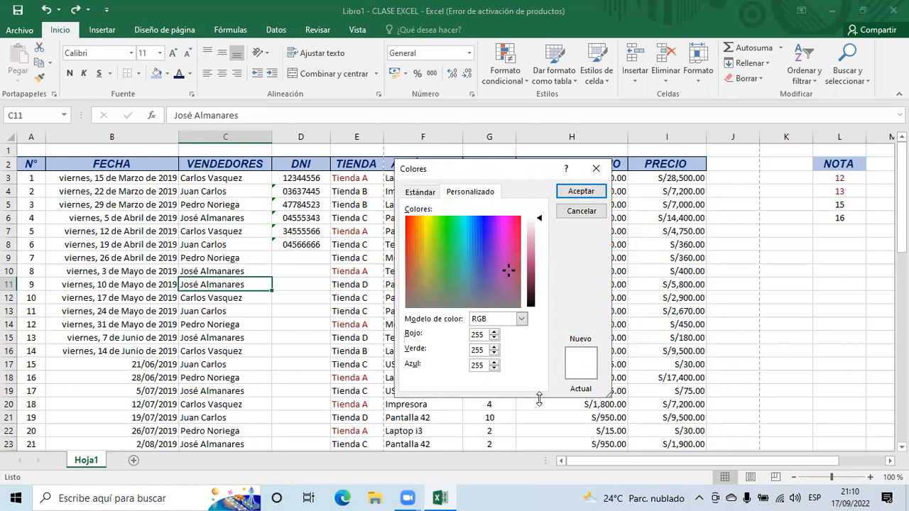
left_click_drag(539, 221, 540, 260)
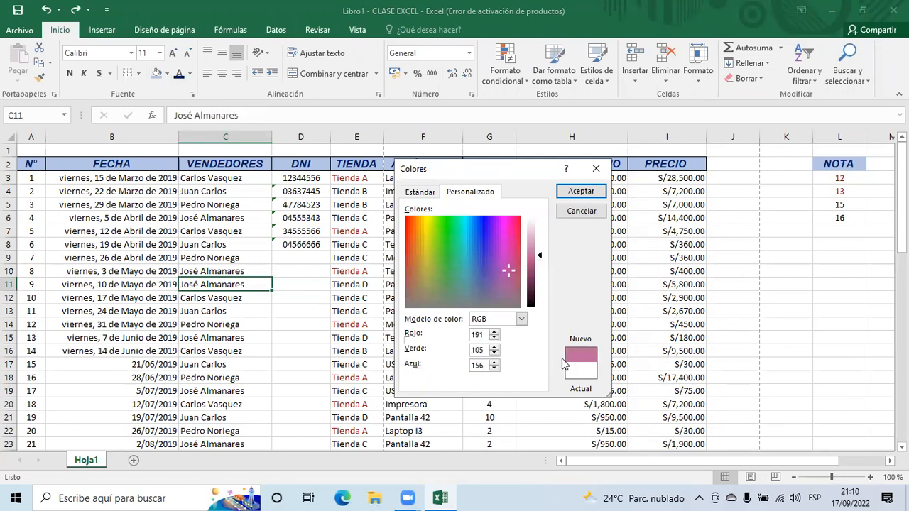
left_click(580, 192)
left_click(231, 323)
left_click(228, 286)
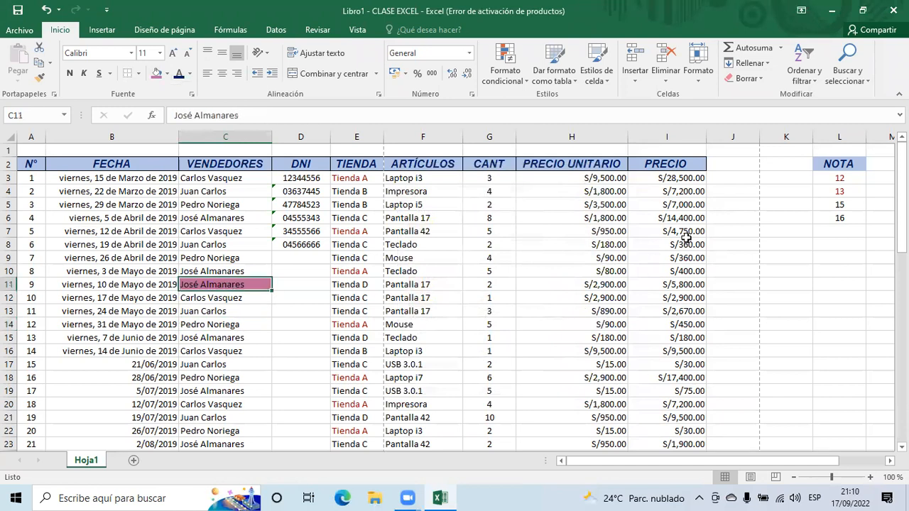
- View the available cell styles for C11 and undo the cell's custom pink fill
left_click(597, 67)
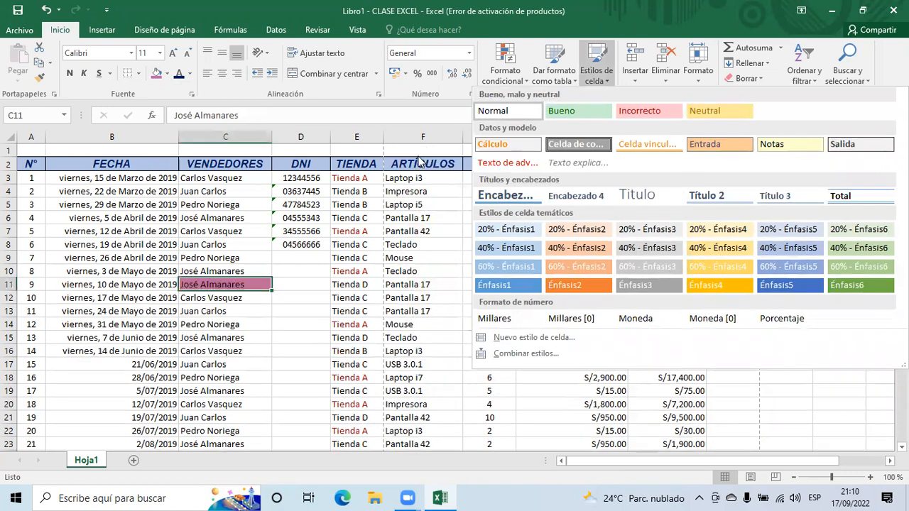
left_click(228, 288)
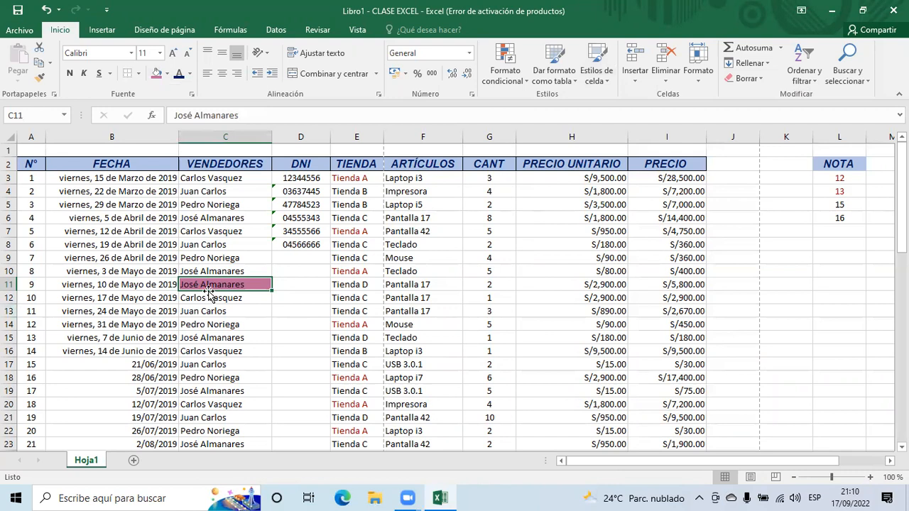
left_click(46, 9)
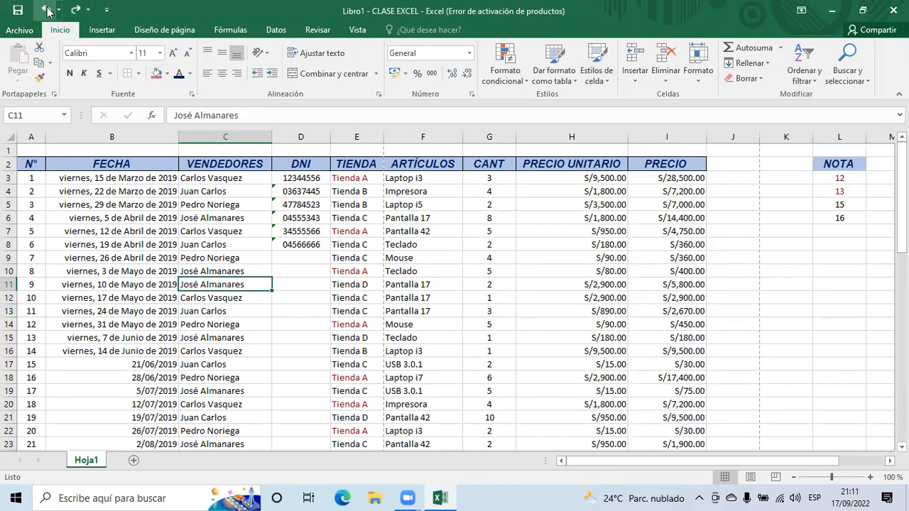
- Examine the commands available for column D and the insert, delete and format options for cells
left_click(299, 325)
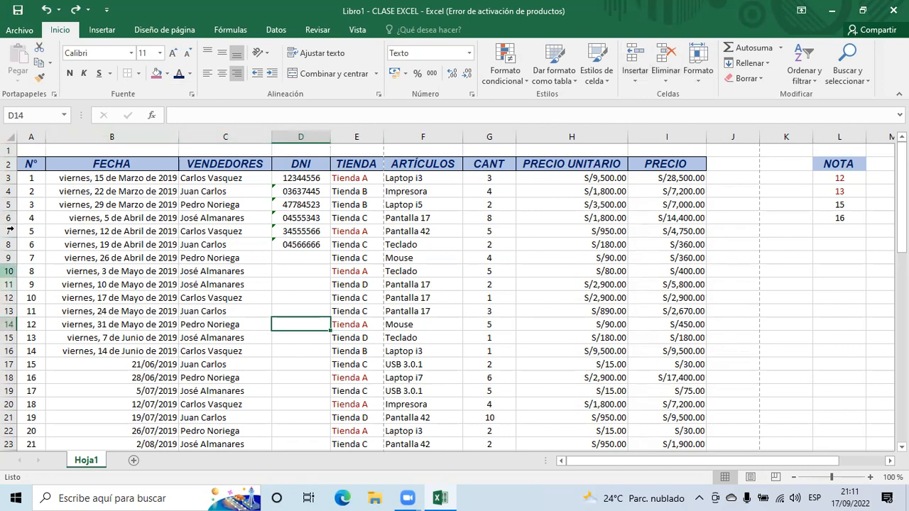
right_click(293, 135)
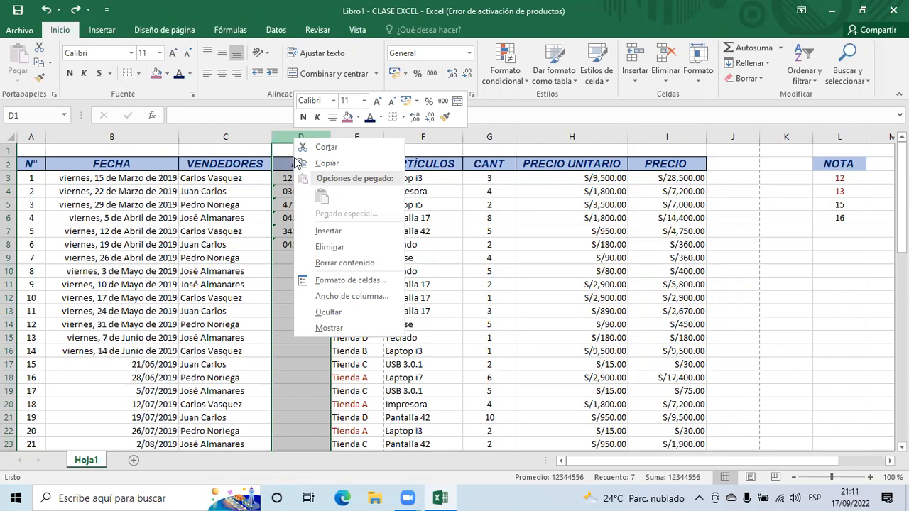
left_click(468, 257)
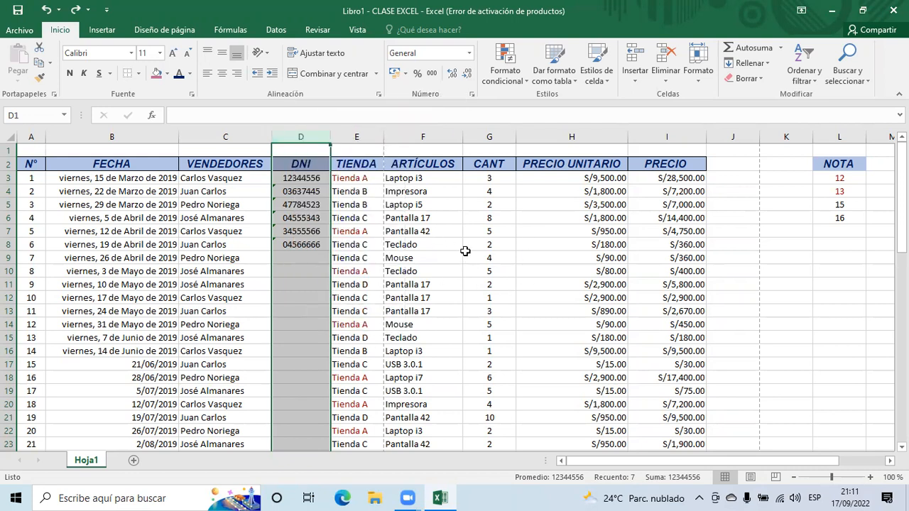
left_click(634, 80)
left_click(668, 81)
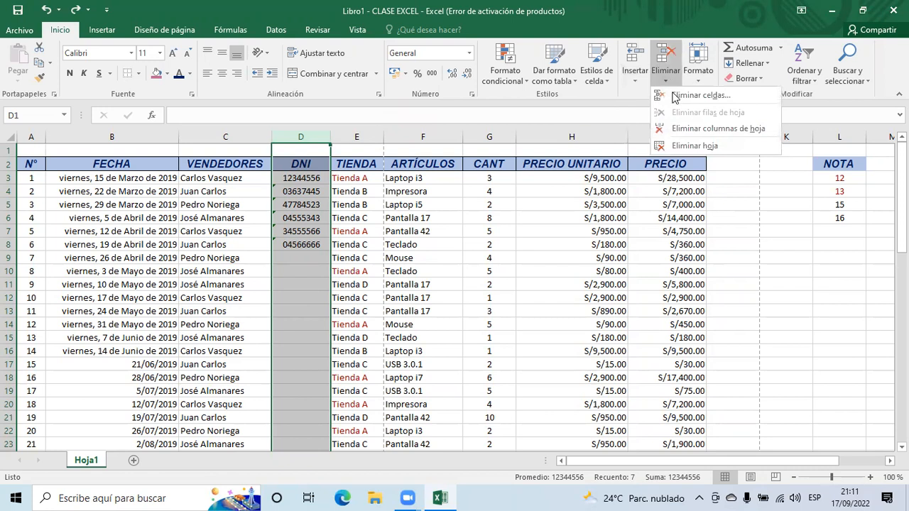
left_click(533, 270)
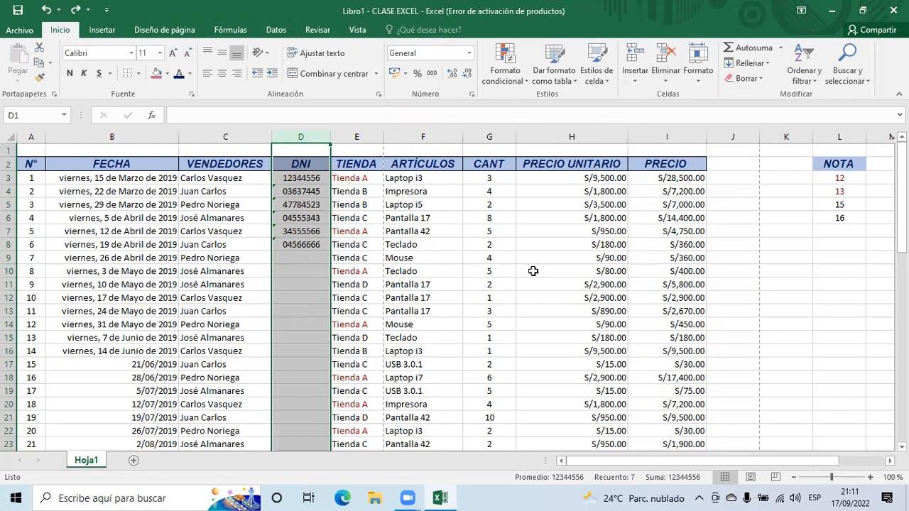
left_click(300, 150)
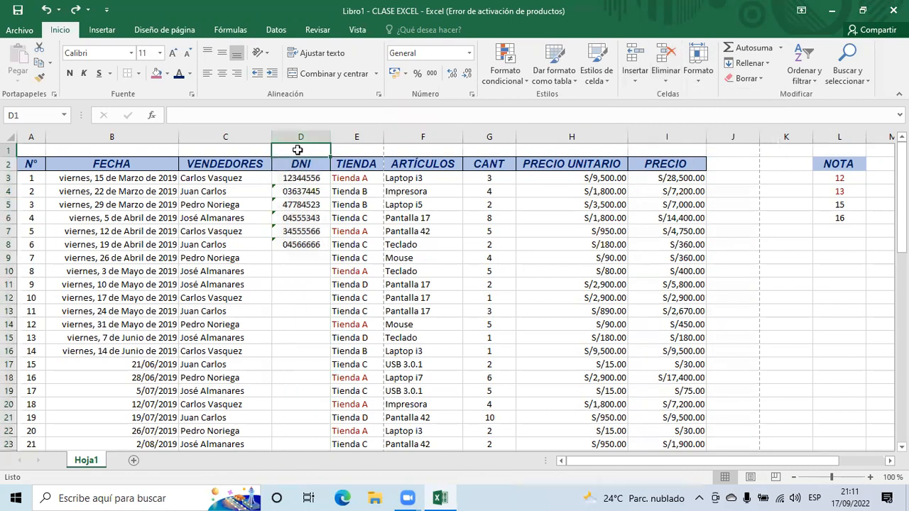
left_click(698, 75)
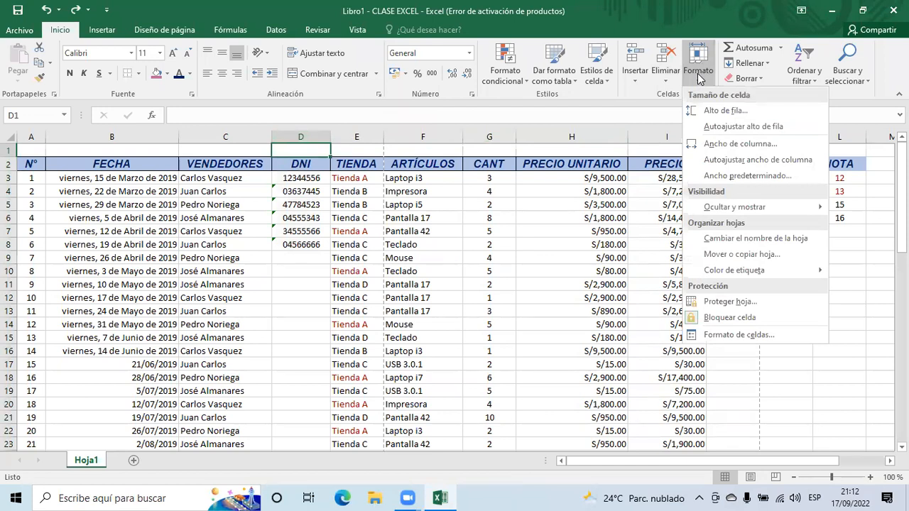
left_click(520, 224)
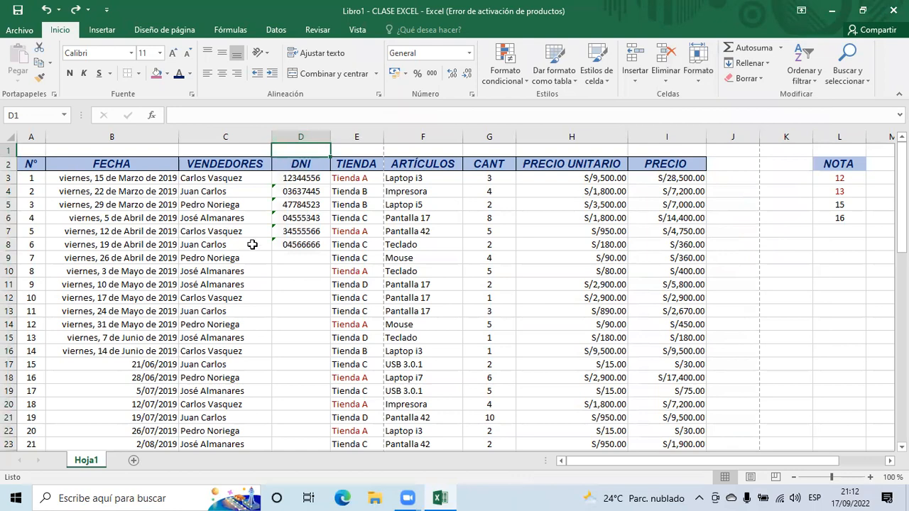
- Set the height of rows 3 to 61 of the sales list to 20
scroll(221, 298, "down", 20)
scroll(221, 298, "up", 8)
scroll(222, 298, "up", 13)
scroll(270, 275, "down", 3)
scroll(270, 274, "down", 4)
scroll(270, 275, "up", 7)
left_click_drag(32, 178, 37, 389)
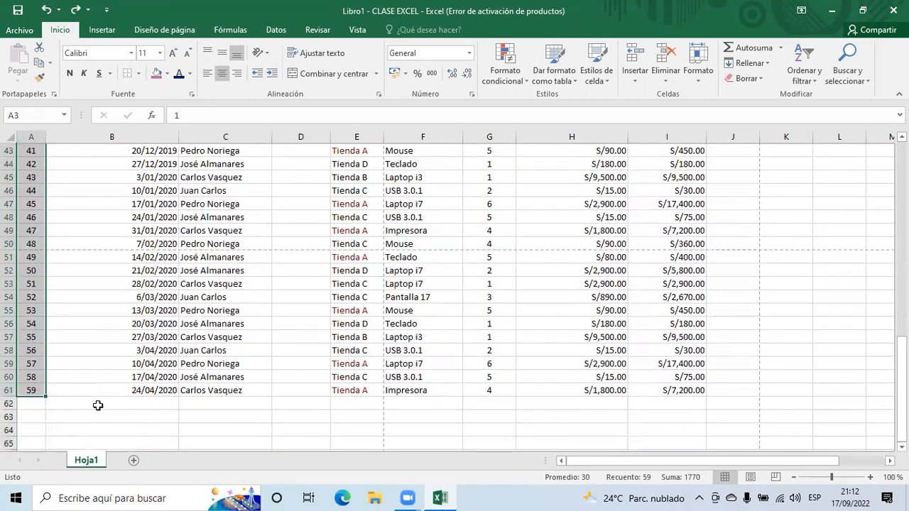
scroll(95, 405, "up", 14)
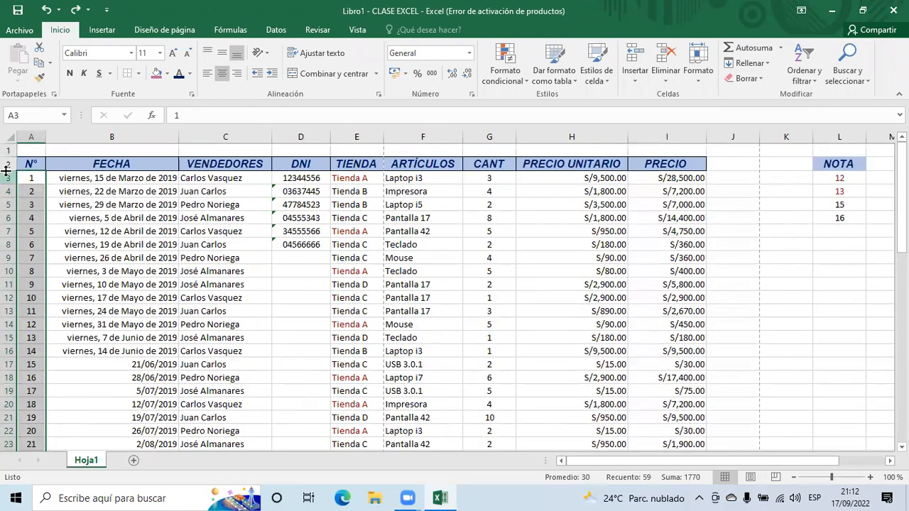
left_click(704, 83)
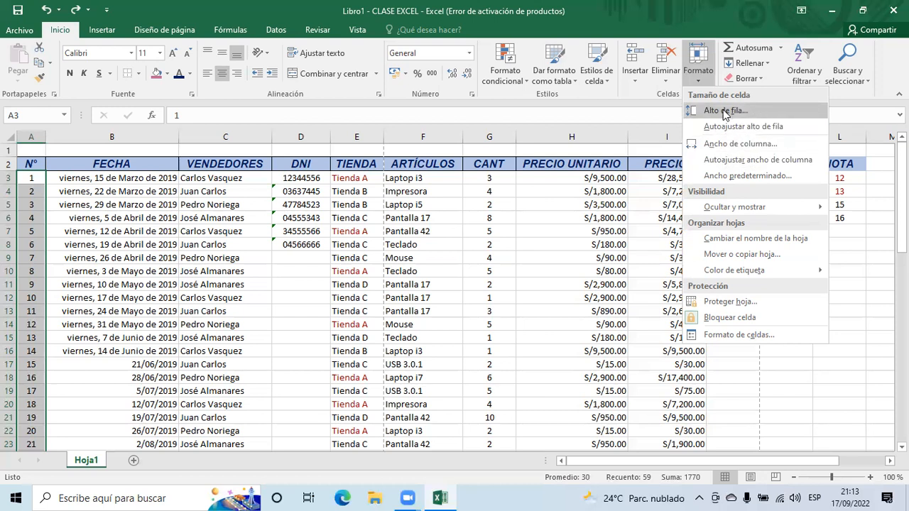
left_click(725, 111)
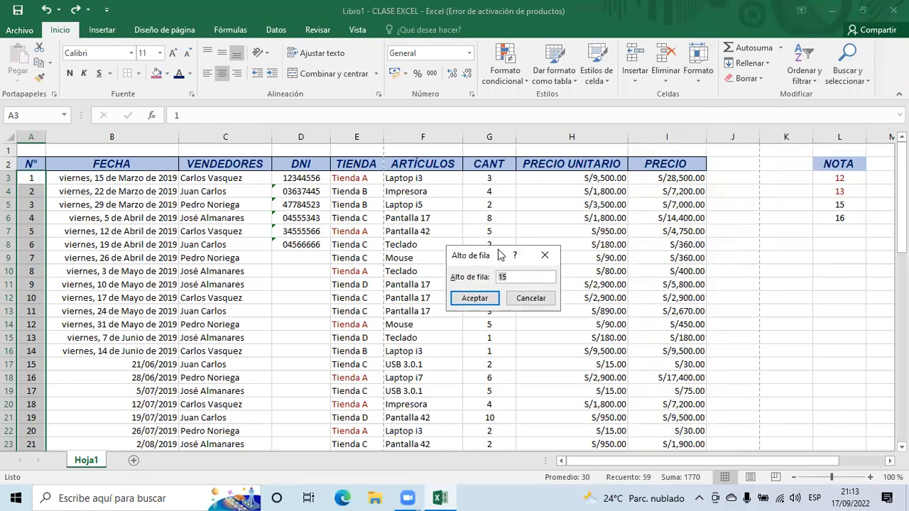
left_click_drag(497, 250, 437, 192)
left_click(442, 219)
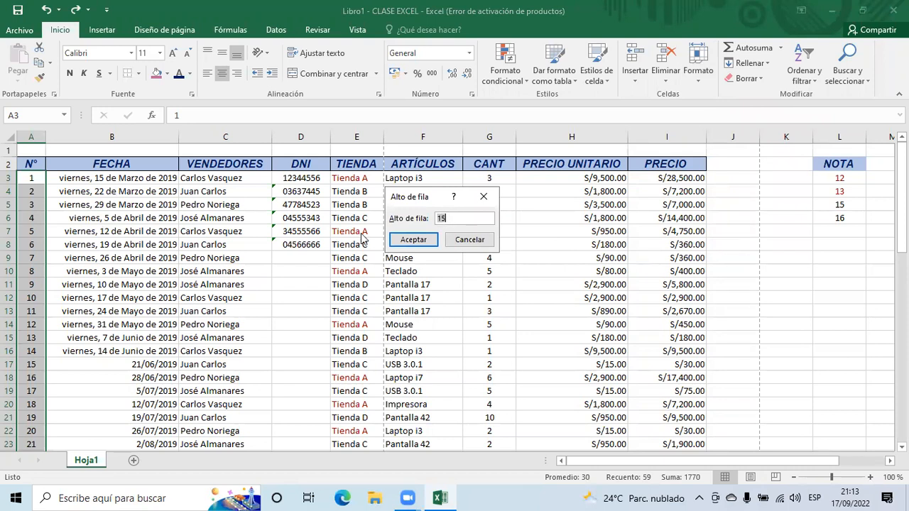
type("20")
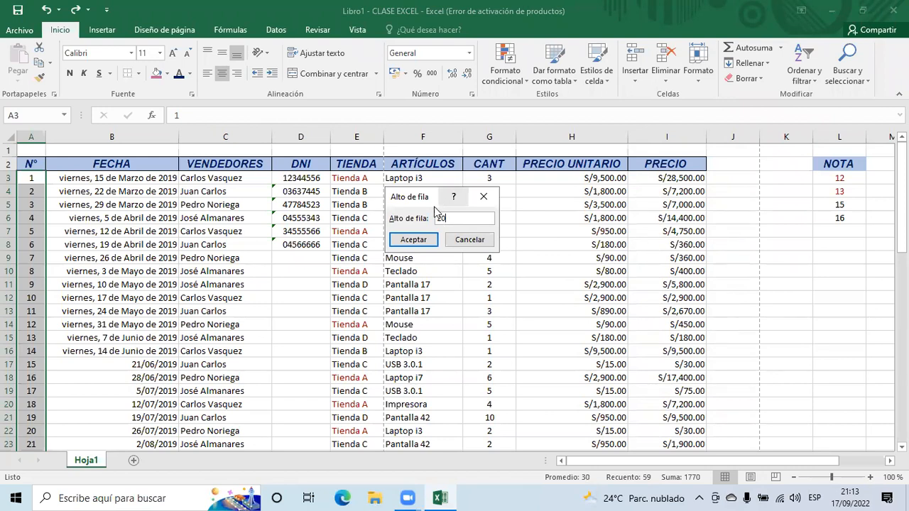
left_click(414, 240)
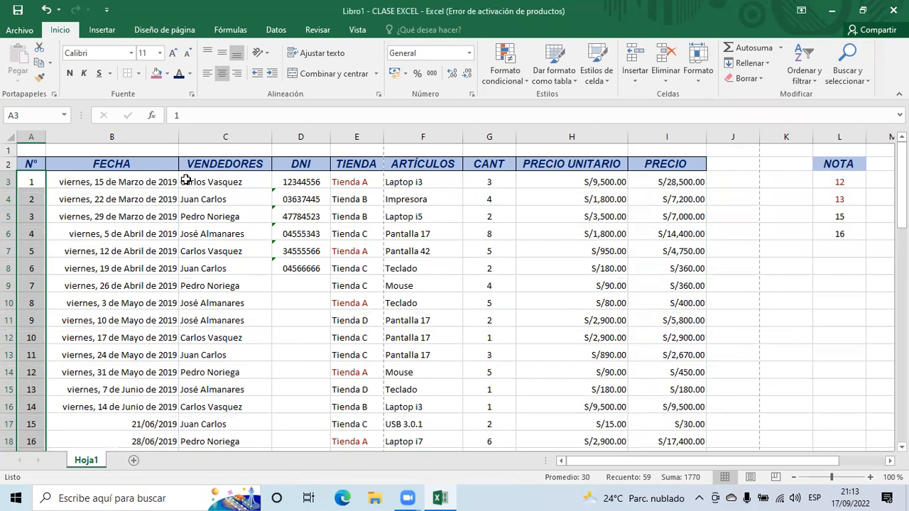
- Check the row heights down the sales list
left_click(110, 216)
left_click(70, 181)
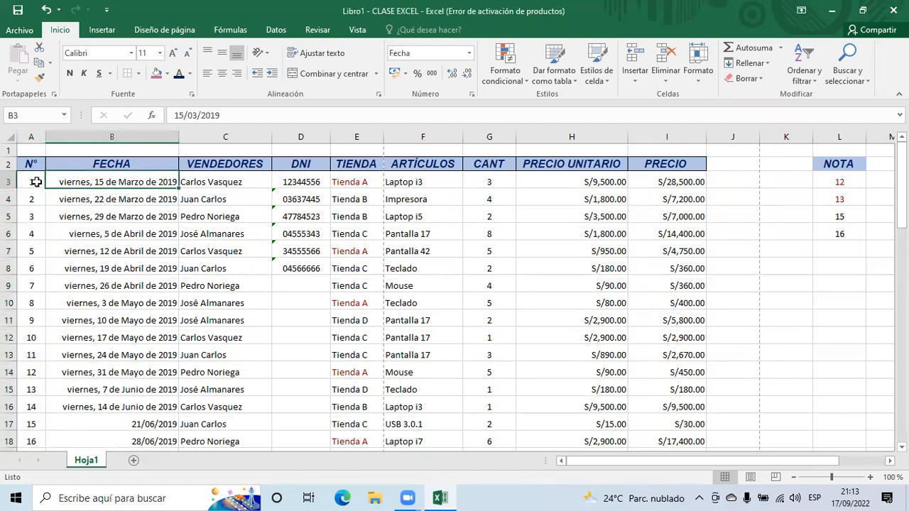
left_click(39, 181)
scroll(108, 288, "down", 19)
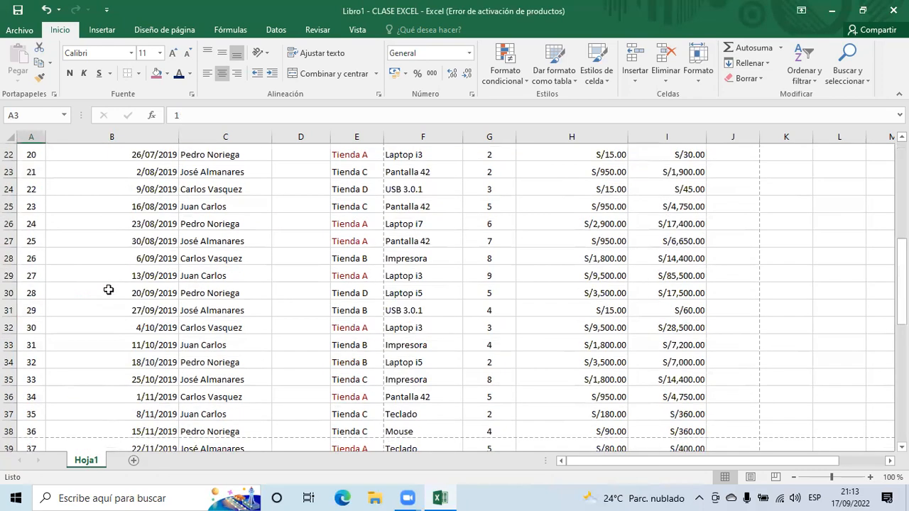
scroll(108, 289, "up", 19)
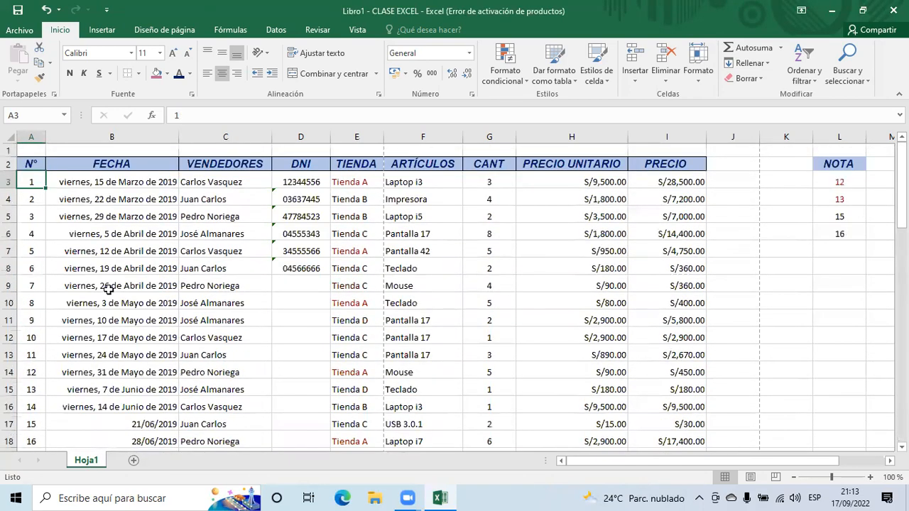
scroll(108, 289, "down", 2)
scroll(108, 289, "up", 2)
- Apply the short date format (Fecha corta) to the dates in B3:B16
left_click_drag(139, 181, 138, 407)
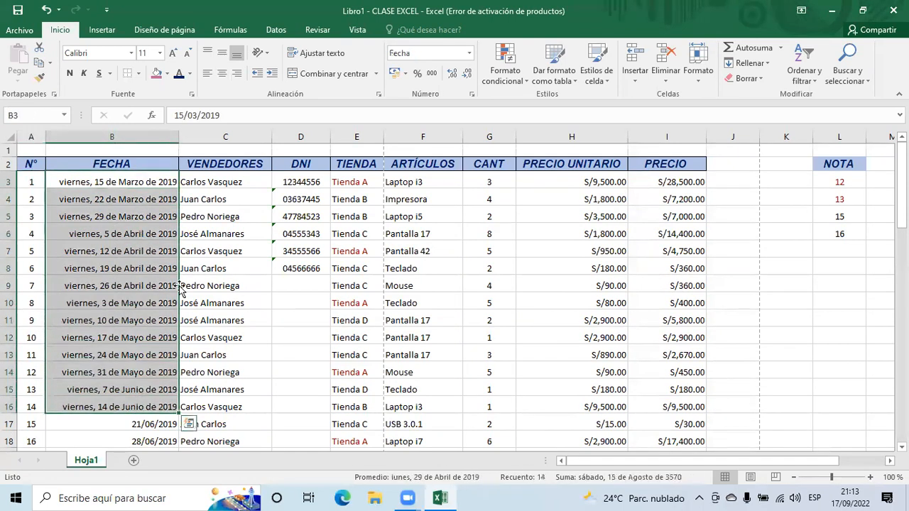
left_click(469, 53)
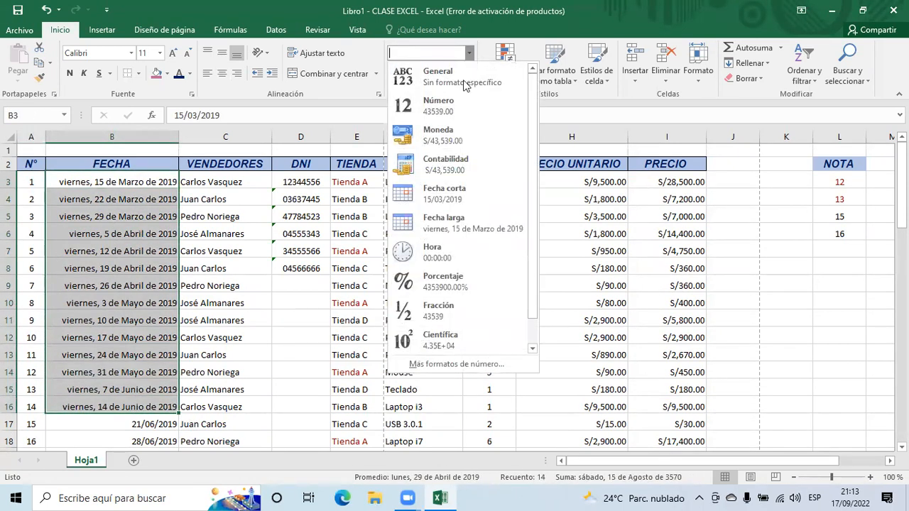
left_click(453, 198)
left_click(148, 355)
left_click(223, 357)
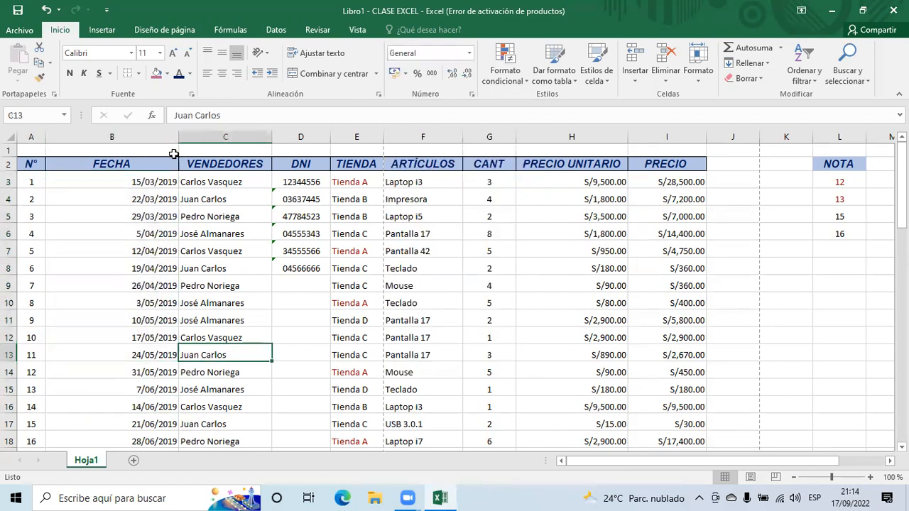
- Narrow the FECHA column to fit the short dates and check it down the list
left_click_drag(179, 136, 114, 137)
scroll(199, 335, "down", 8)
scroll(199, 335, "down", 7)
scroll(199, 335, "up", 15)
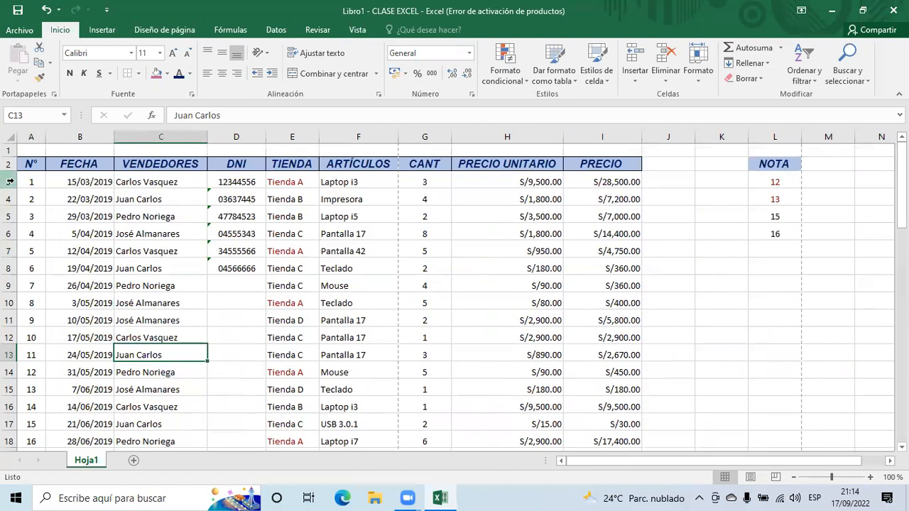
left_click(68, 179)
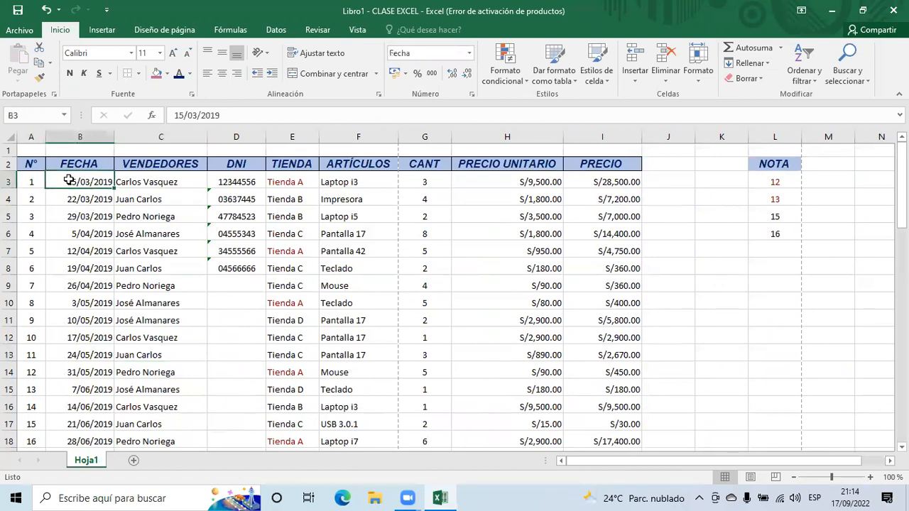
- Set the height of the sales list rows 3 to 61 to 23
left_click(31, 182)
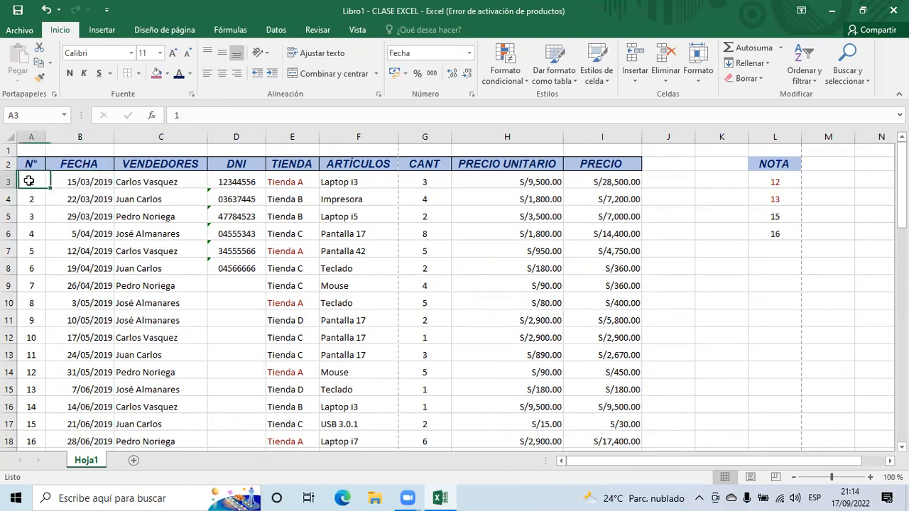
left_click_drag(31, 182, 35, 412)
scroll(126, 291, "up", 15)
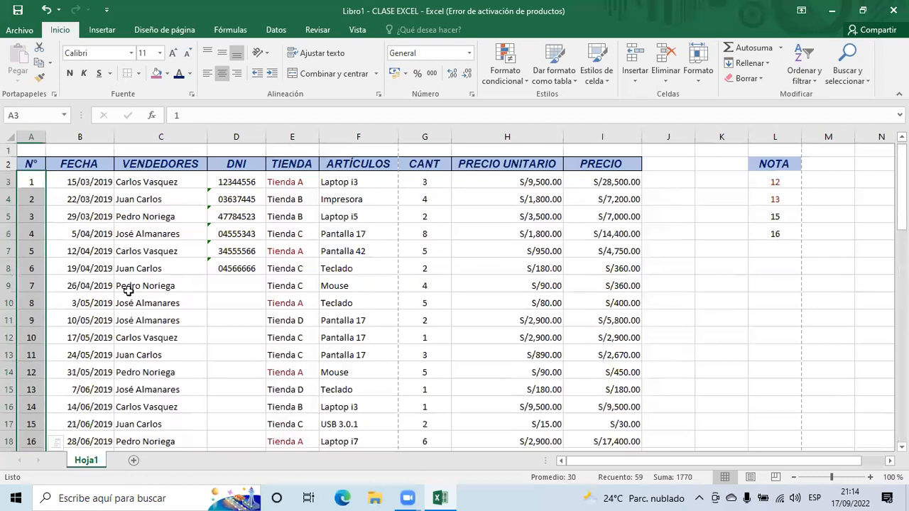
left_click(698, 71)
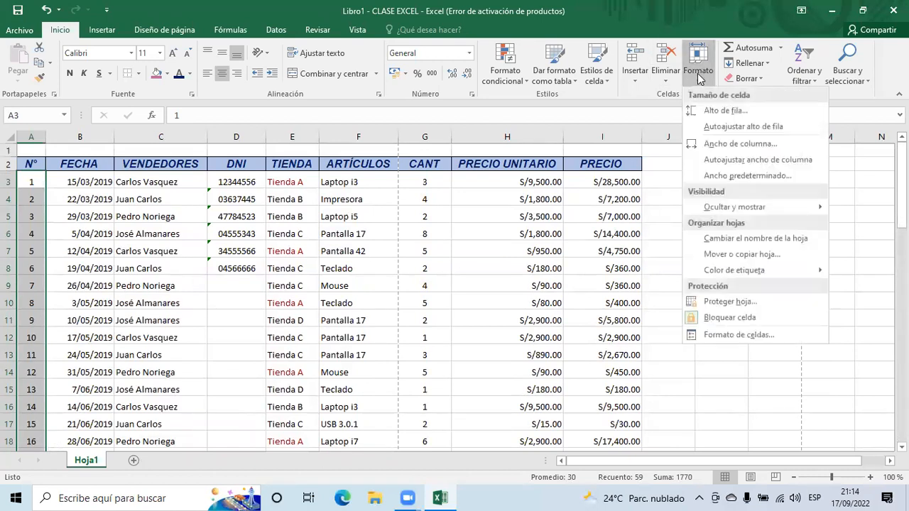
left_click(713, 111)
type("20")
key("BackSpace")
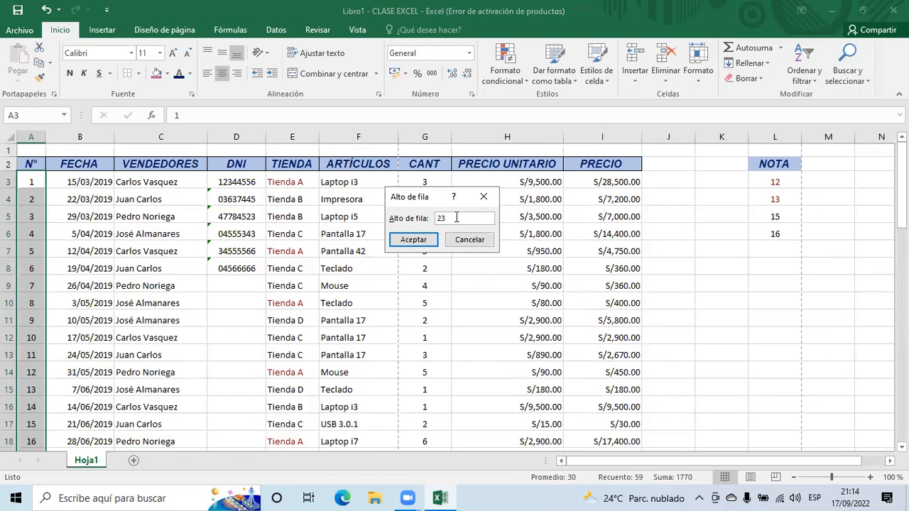
left_click(414, 239)
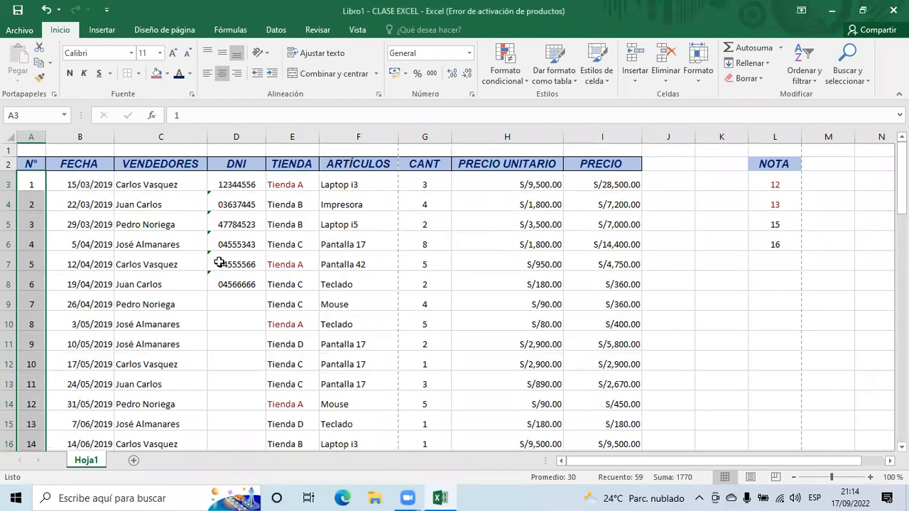
- Increase the font size of the sales list cells A3:I13 to 12
left_click(220, 263)
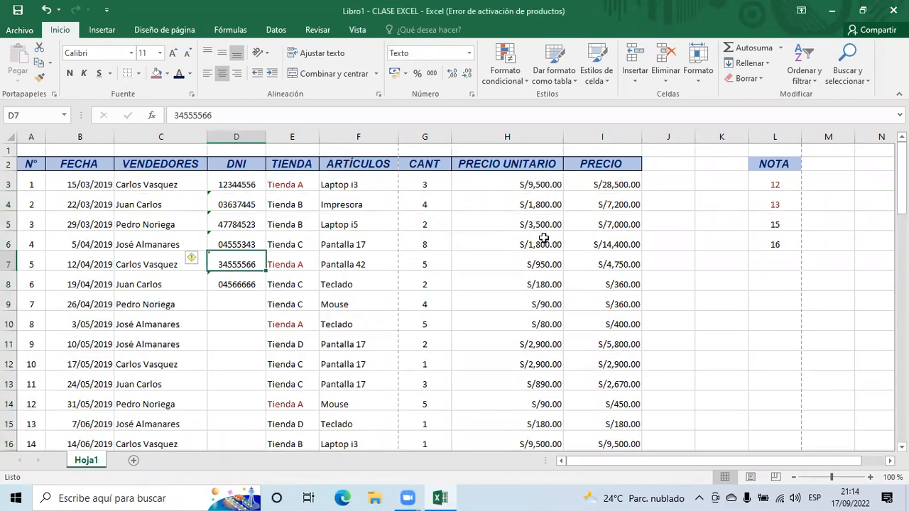
scroll(483, 243, "down", 18)
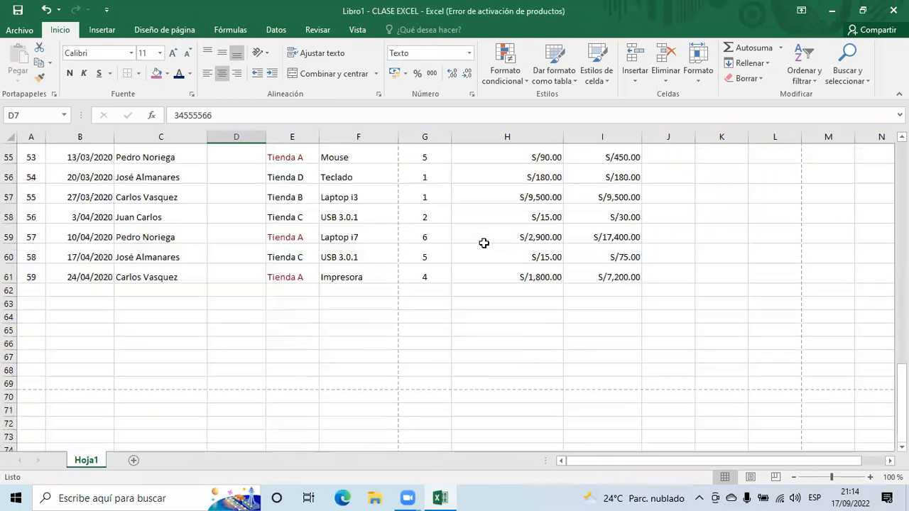
scroll(483, 244, "up", 18)
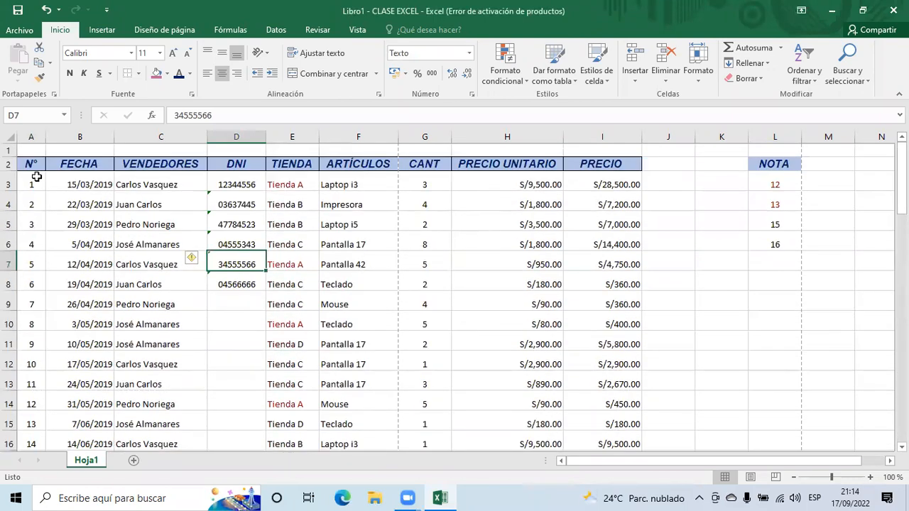
left_click_drag(31, 182, 640, 378)
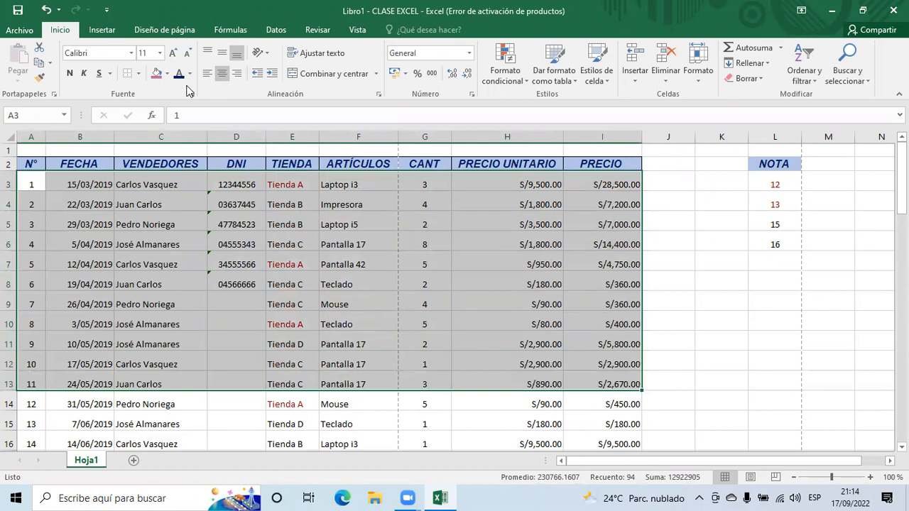
left_click(174, 55)
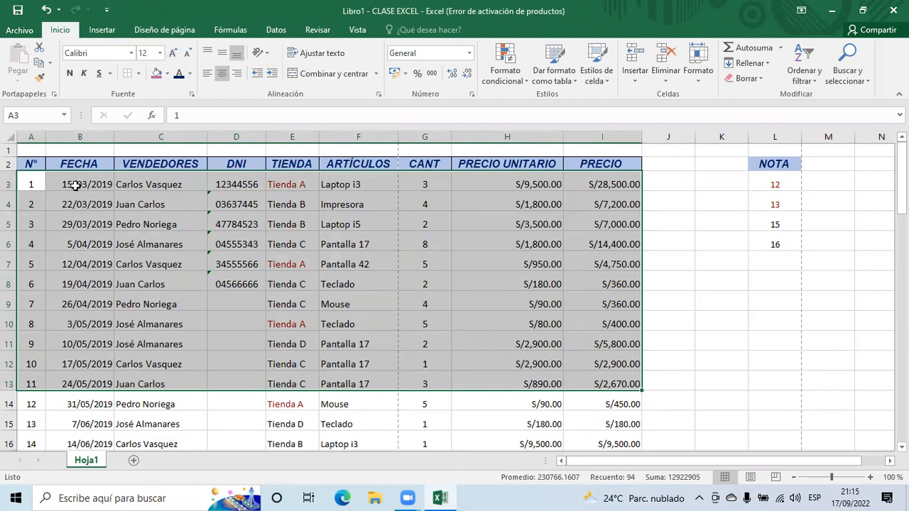
left_click(108, 306)
- Increase the font size of the remaining sales rows, A14:I61, to 12
scroll(150, 341, "down", 3)
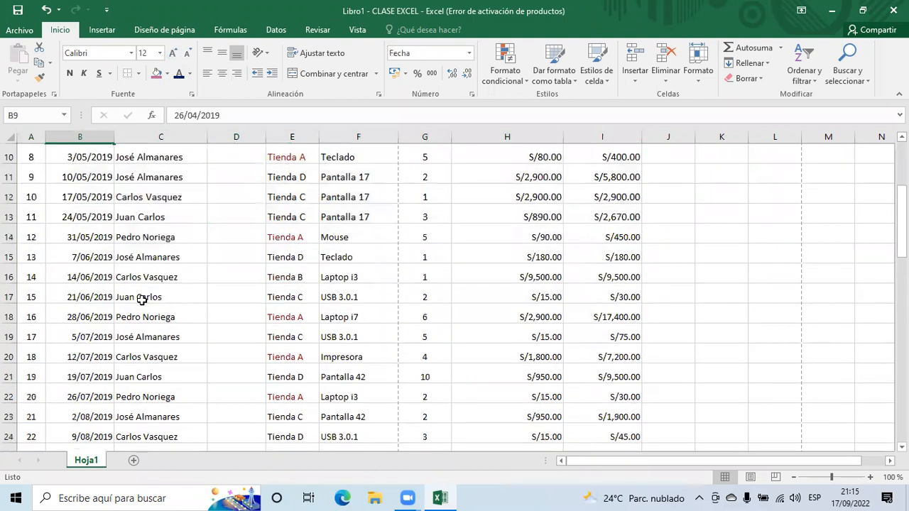
left_click_drag(29, 234, 632, 479)
scroll(229, 263, "up", 14)
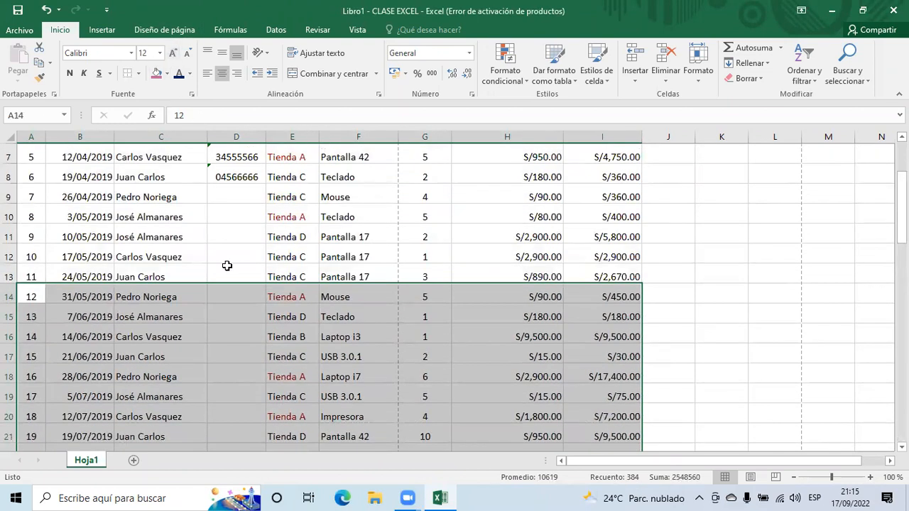
left_click(279, 308)
scroll(497, 278, "up", 2)
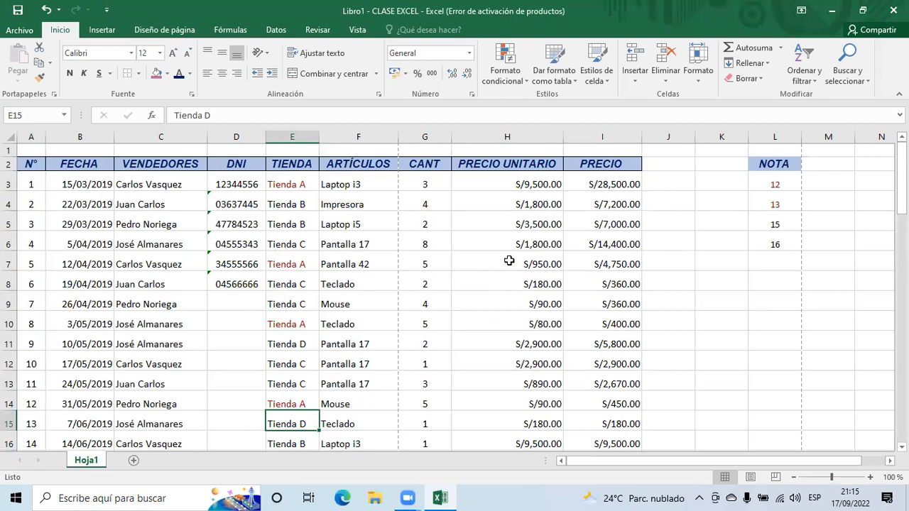
- Review the sheet protection options (Proteger hoja) and close them without protecting the sheet
left_click(361, 242)
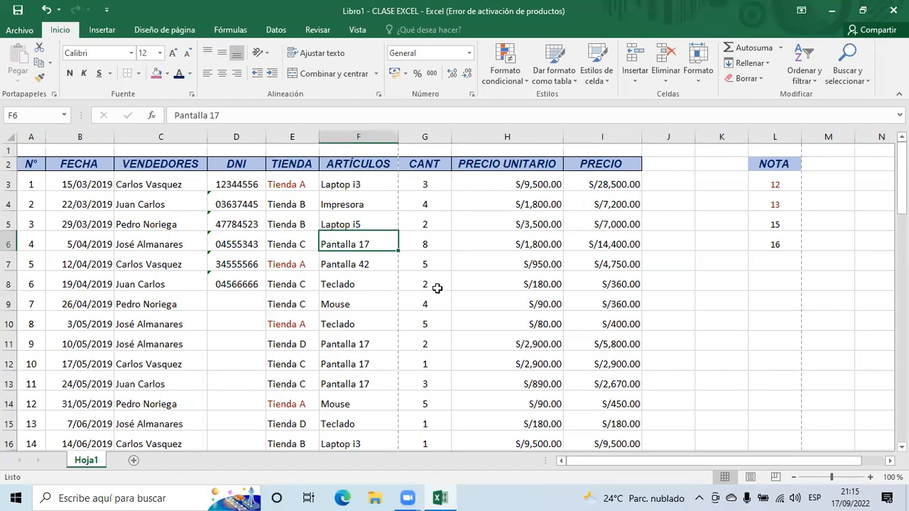
left_click(696, 80)
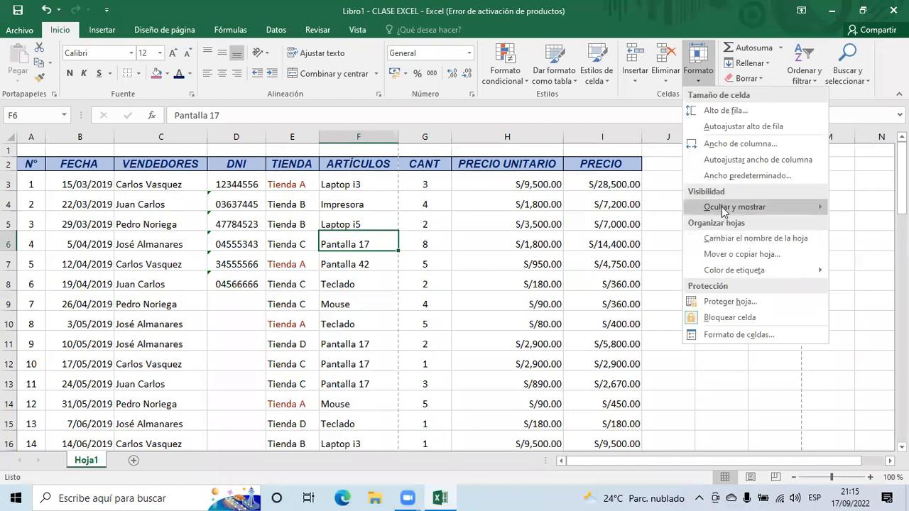
mouse_move(731, 206)
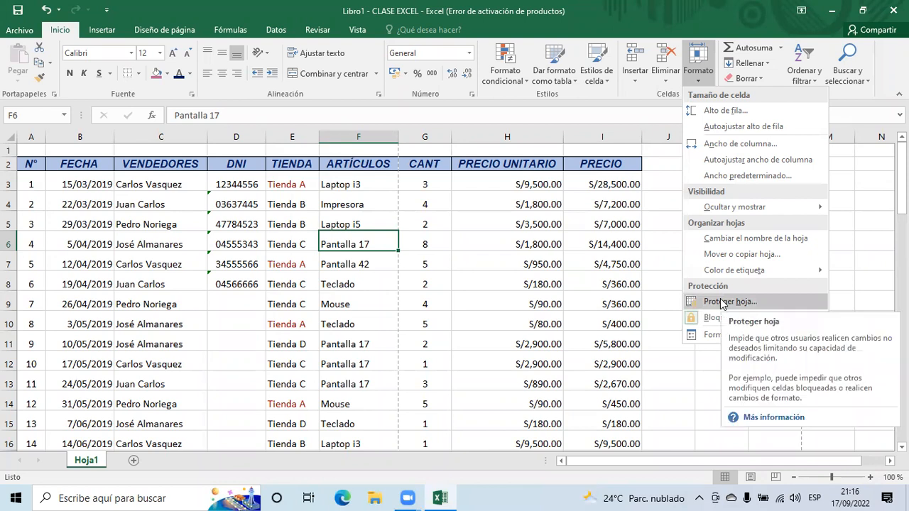
left_click(721, 302)
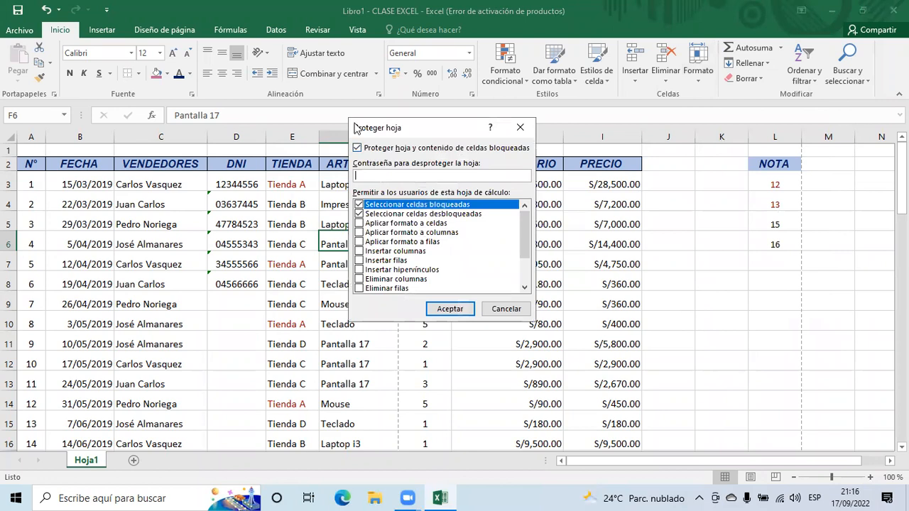
left_click_drag(423, 134, 432, 132)
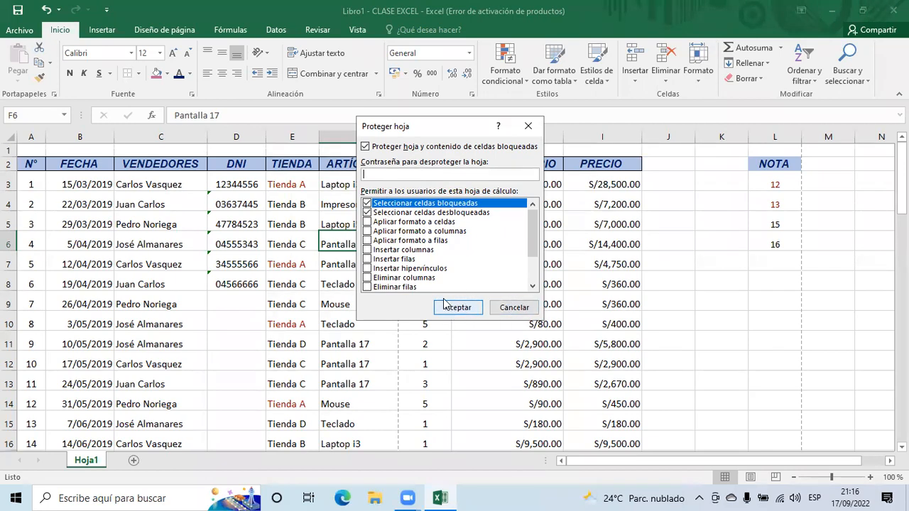
left_click(507, 308)
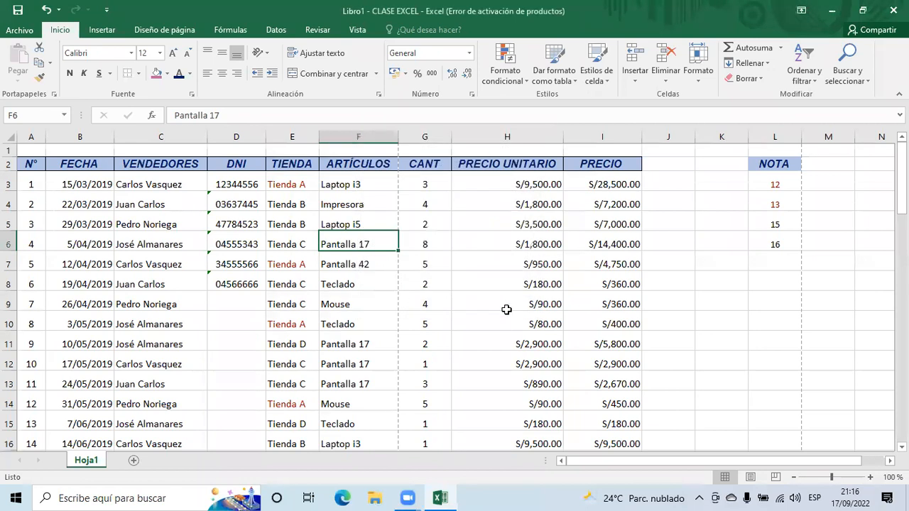
left_click(698, 71)
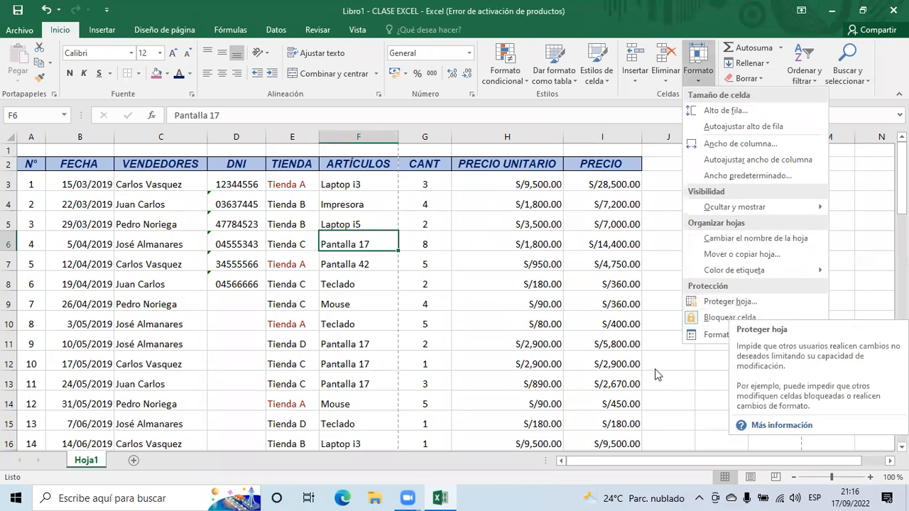
key("Escape")
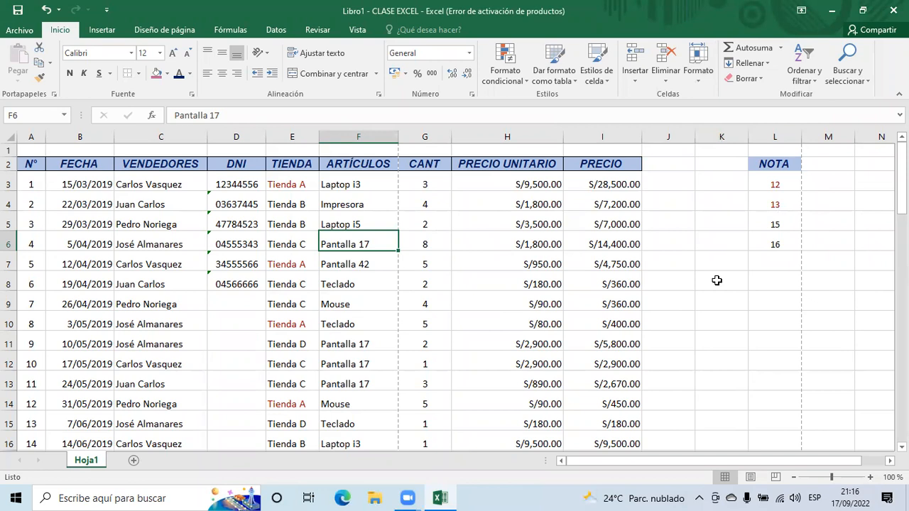
- Look over the AutoSum functions and examine how the PRECIO formula in I3 relates to the CANT and PRECIO UNITARIO cells
left_click(780, 47)
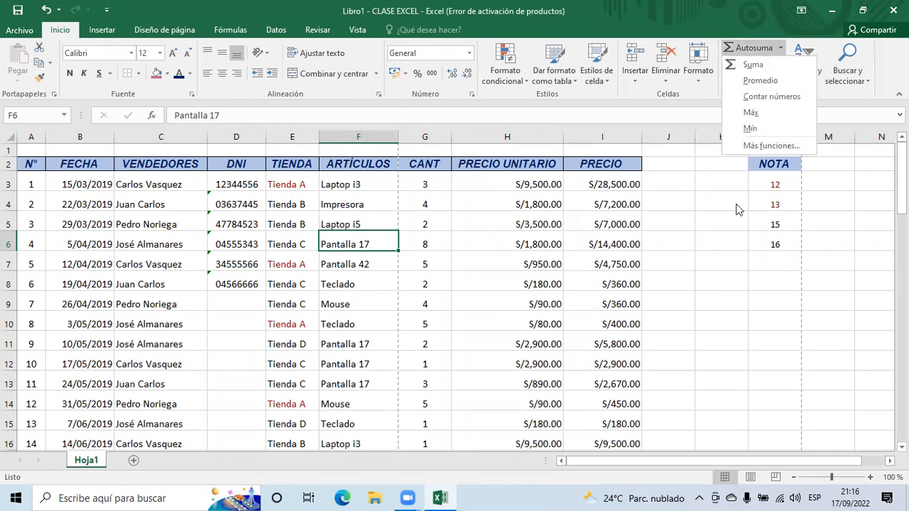
key("Escape")
left_click(603, 184)
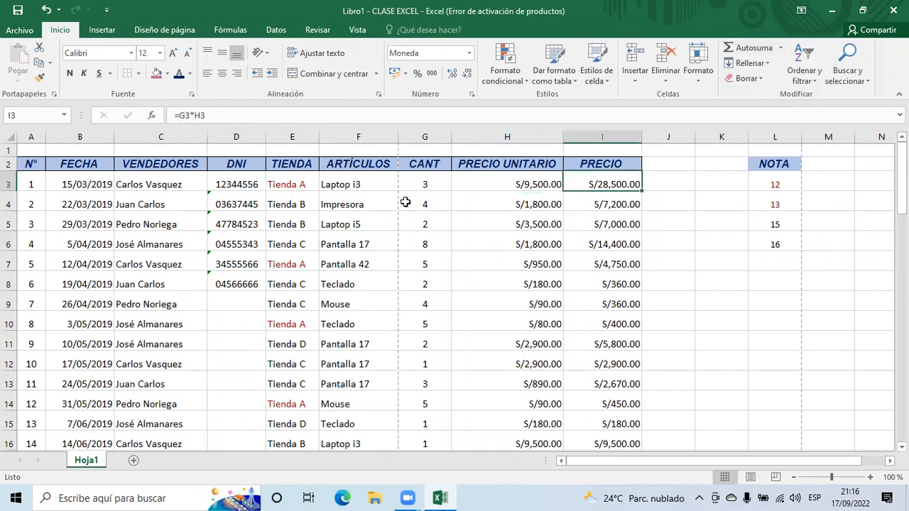
left_click(422, 181)
left_click(546, 179)
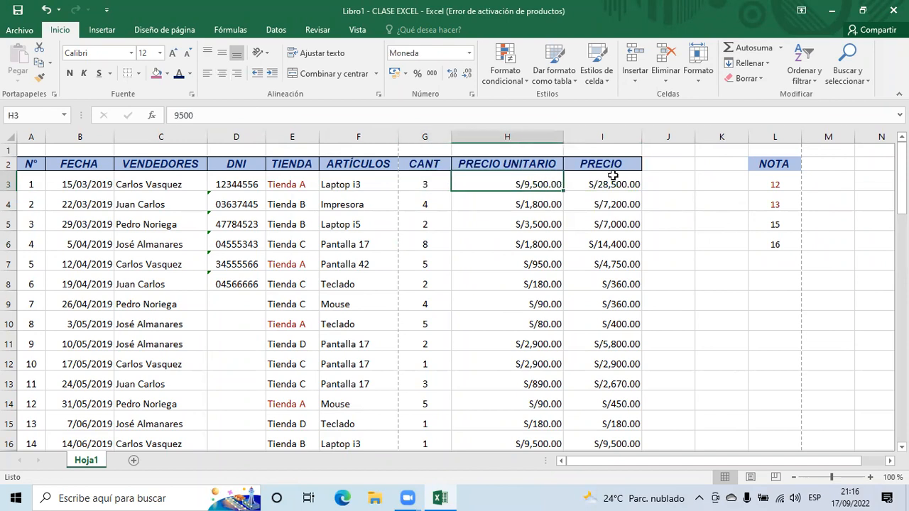
left_click(611, 178)
scroll(590, 223, "down", 6)
scroll(590, 223, "down", 13)
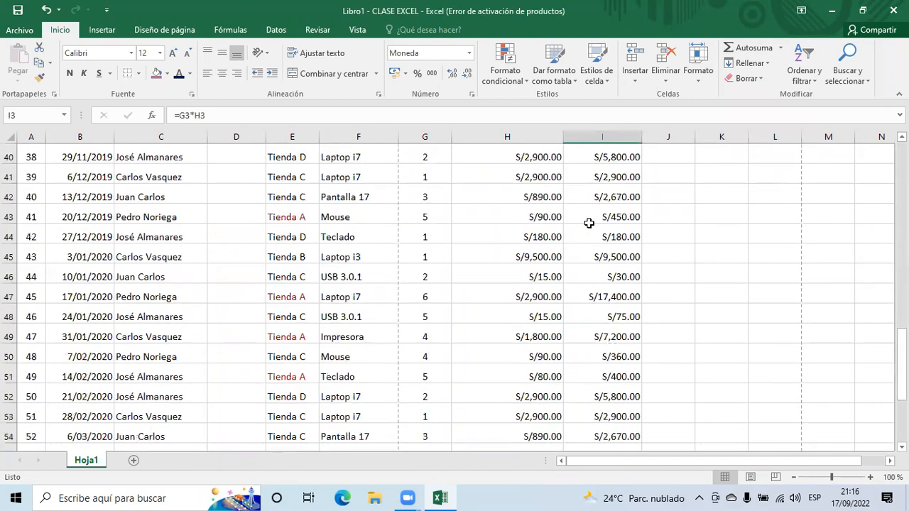
- Total the CANT column in G62 with the AutoSum Suma function over G3:G61
left_click(425, 233)
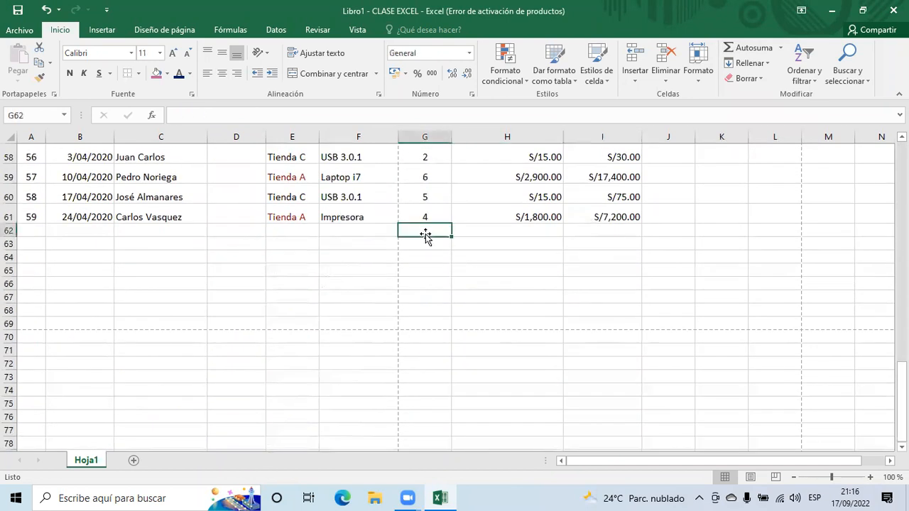
scroll(509, 291, "up", 2)
scroll(509, 291, "up", 17)
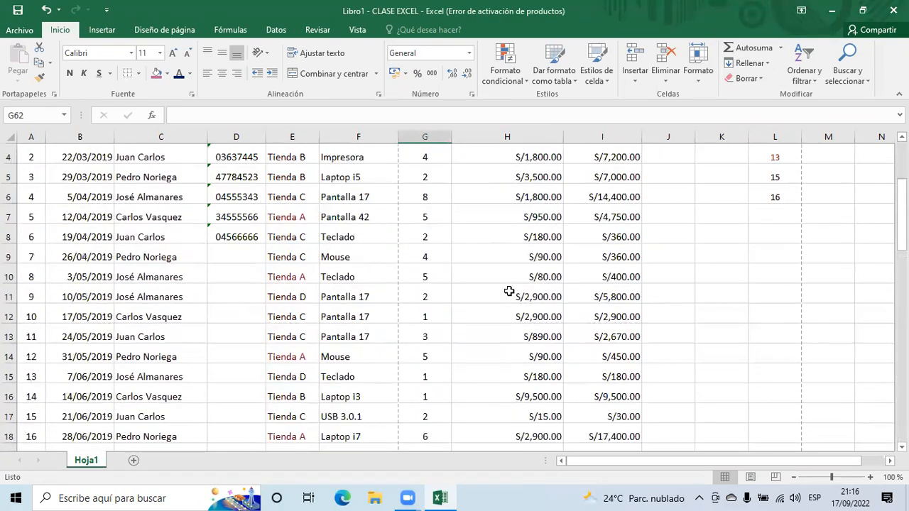
scroll(509, 291, "down", 17)
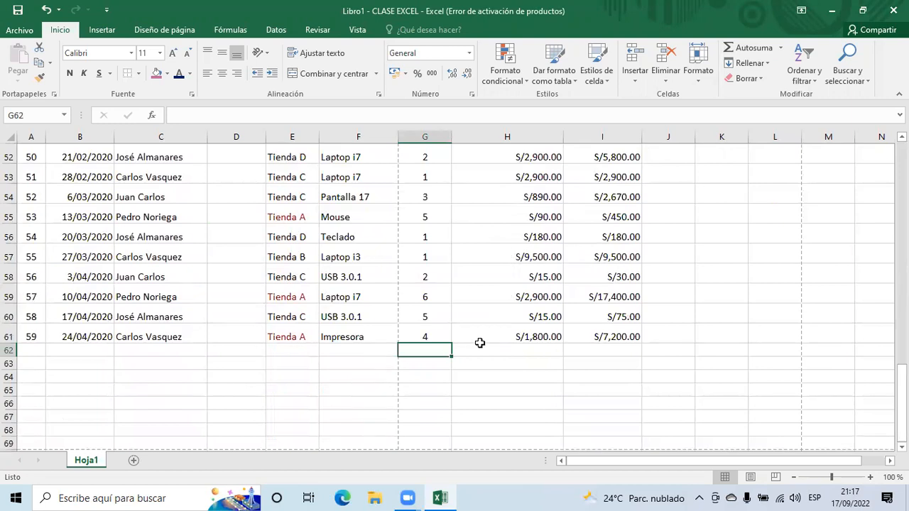
left_click(781, 48)
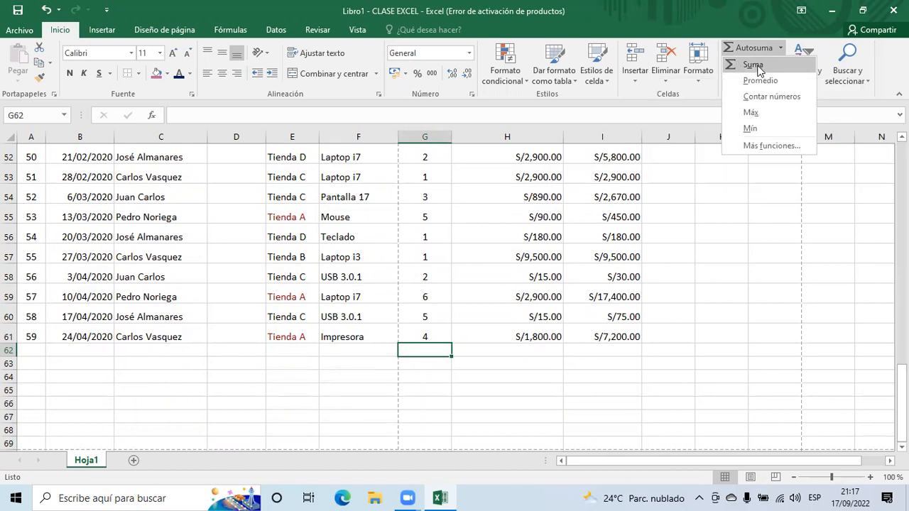
left_click(754, 65)
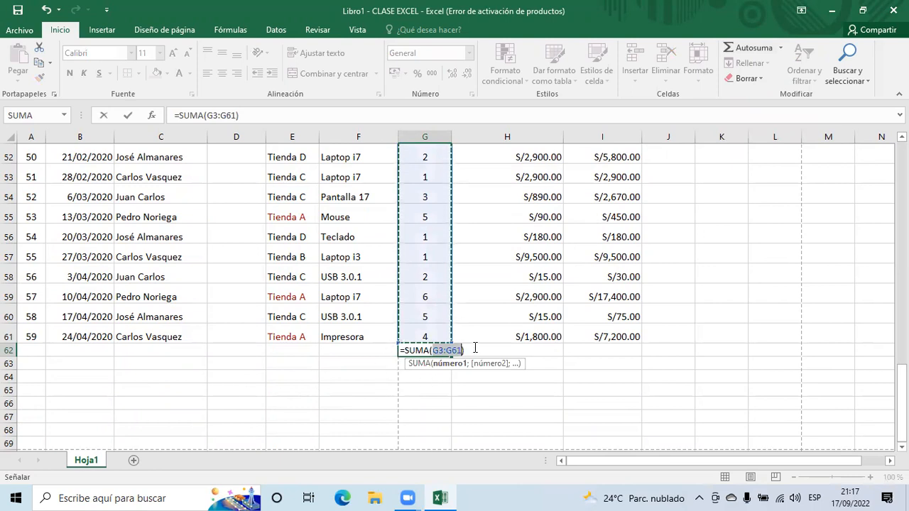
scroll(475, 348, "up", 17)
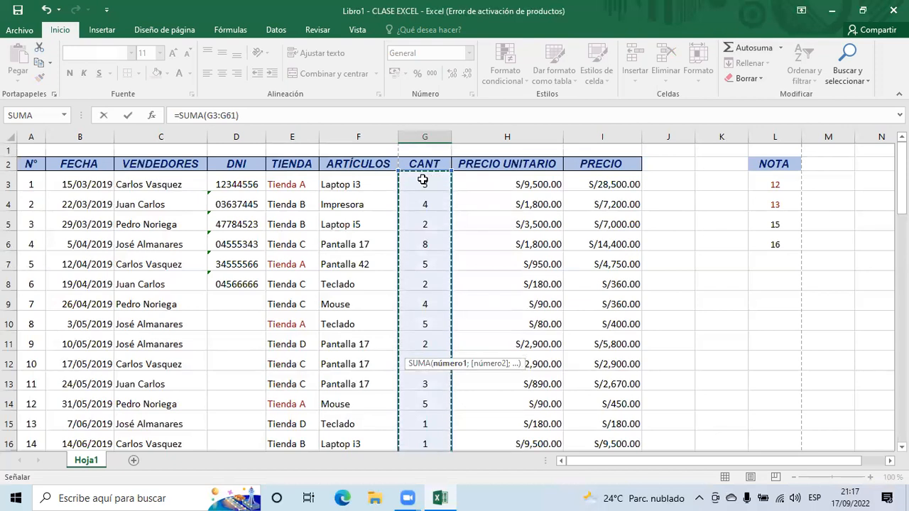
scroll(432, 240, "down", 18)
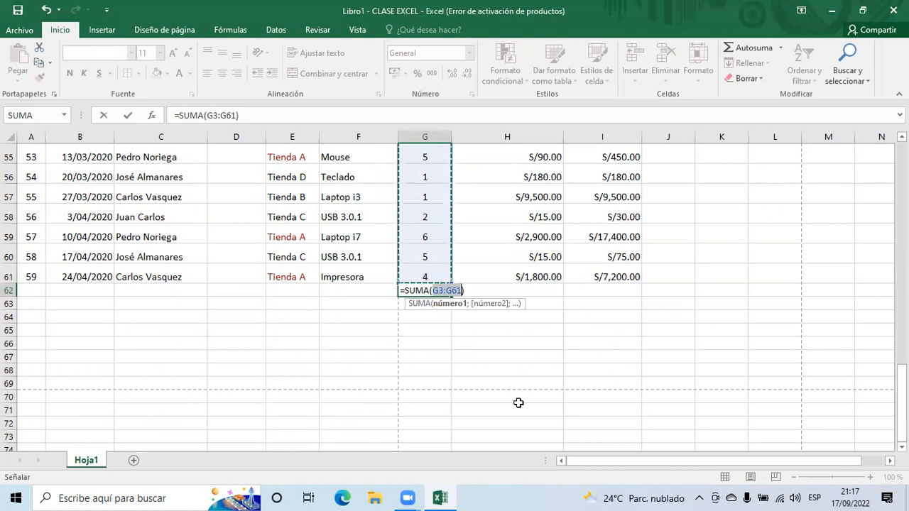
key("Return")
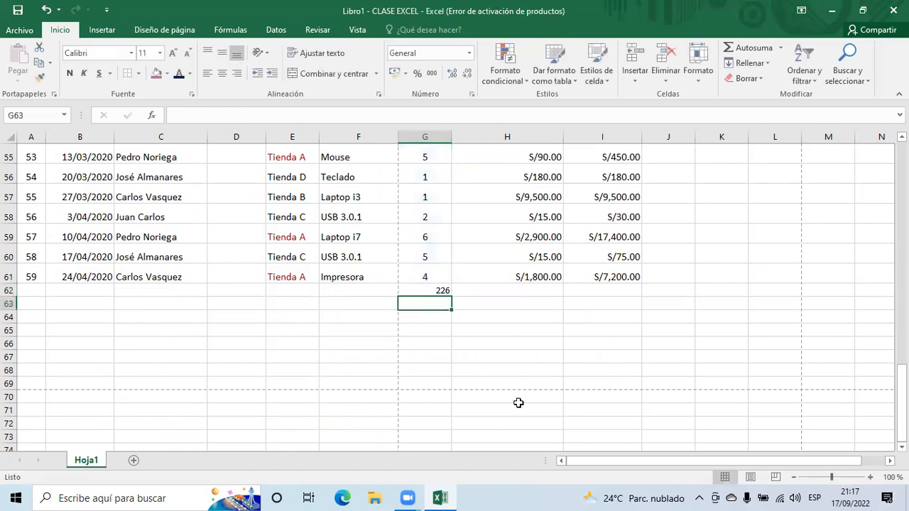
- Center the CANT total in G62 horizontally
left_click(428, 290)
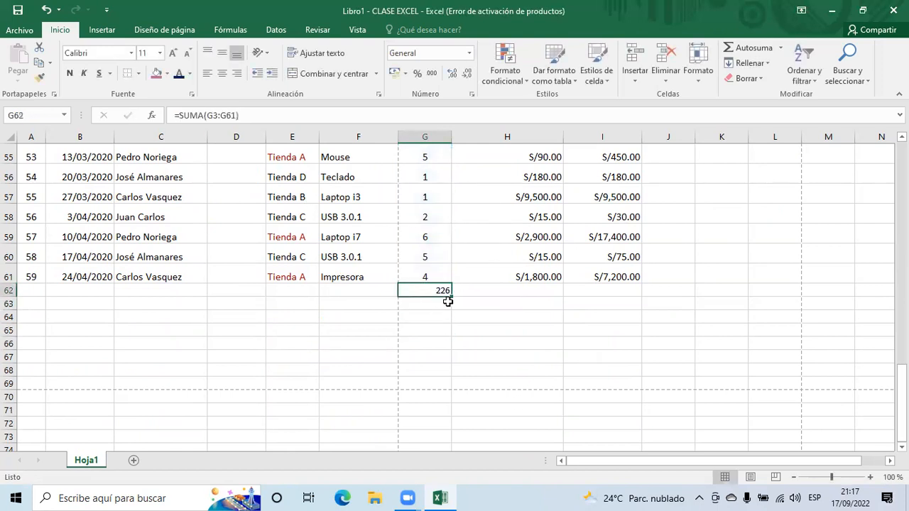
left_click(222, 73)
left_click(423, 357)
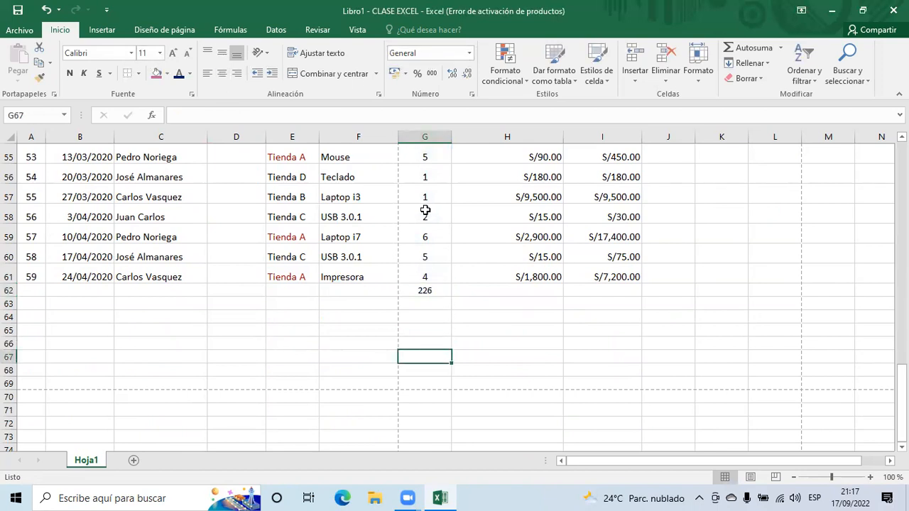
- Review the SUMA formula behind the CANT total in G62 and look over the AutoSum function list
left_click(425, 291)
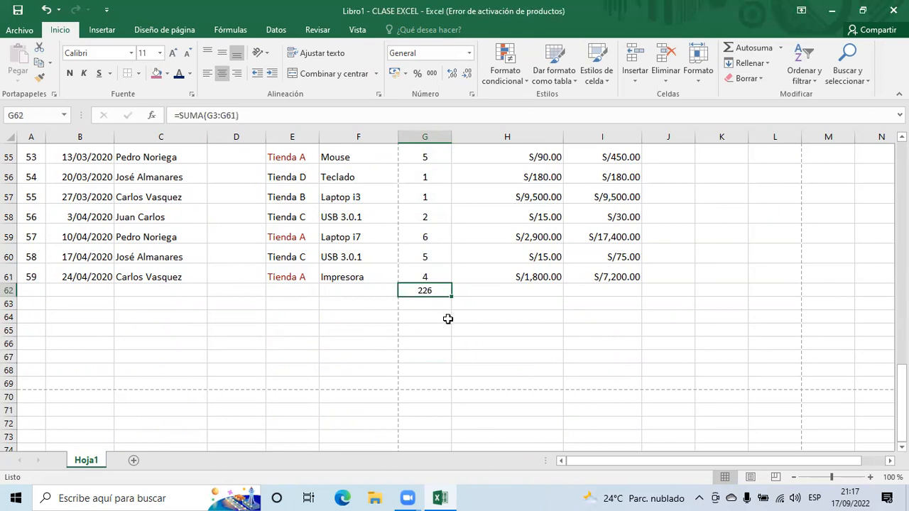
scroll(448, 318, "up", 12)
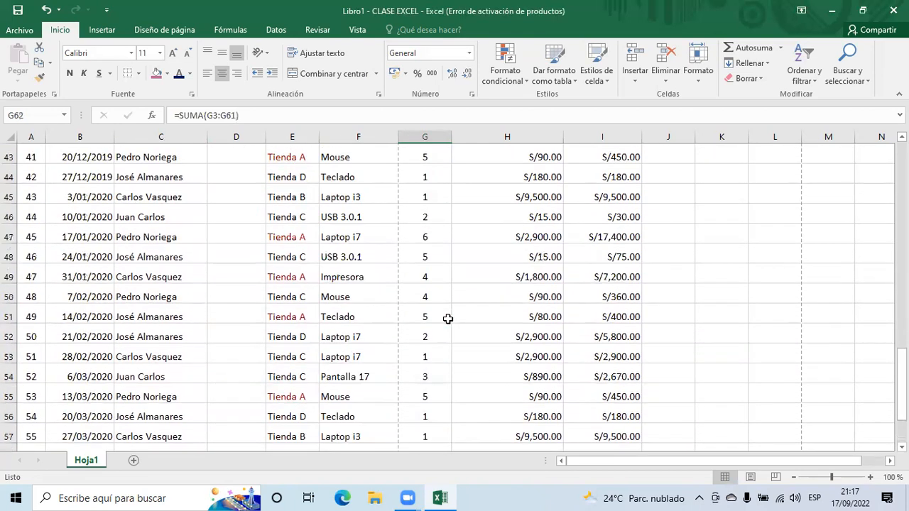
scroll(448, 319, "up", 6)
scroll(448, 319, "down", 20)
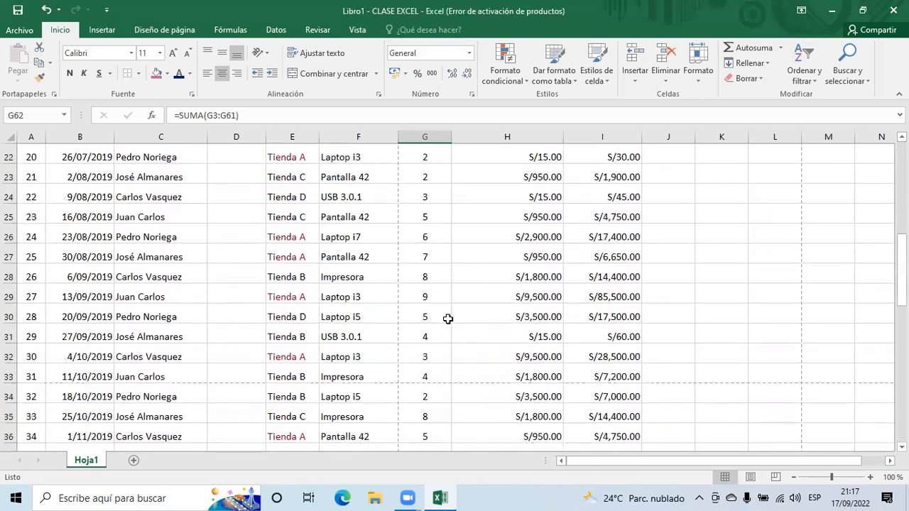
left_click(441, 211)
left_click(419, 171)
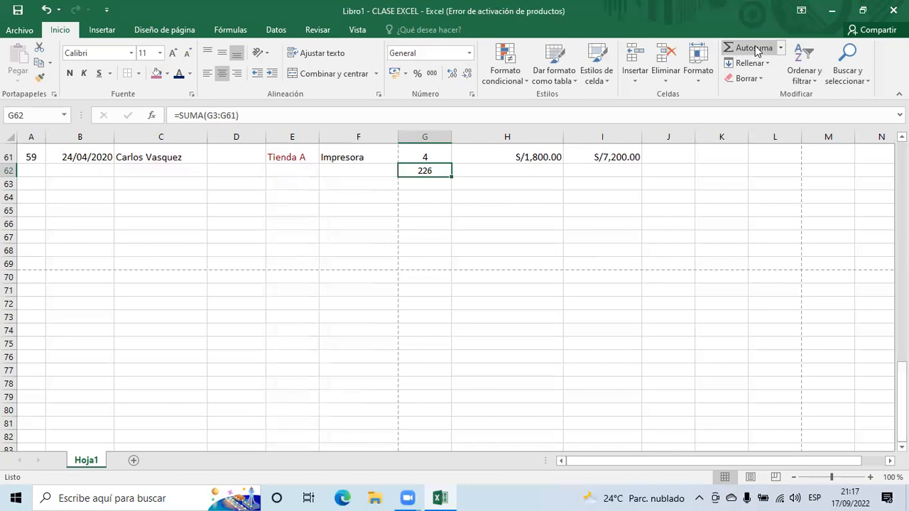
left_click(781, 54)
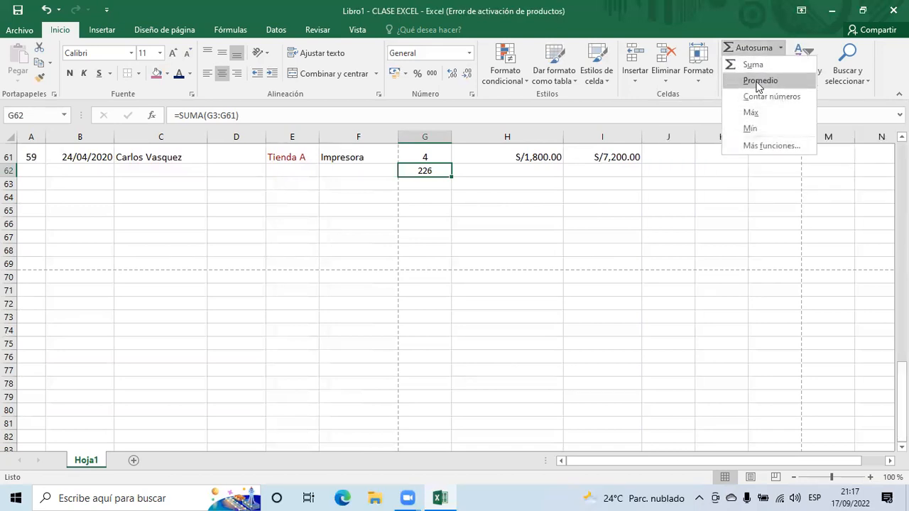
left_click(477, 263)
- Start a formula with the SUMA function in I62, directly below the PRECIO column
scroll(519, 312, "up", 20)
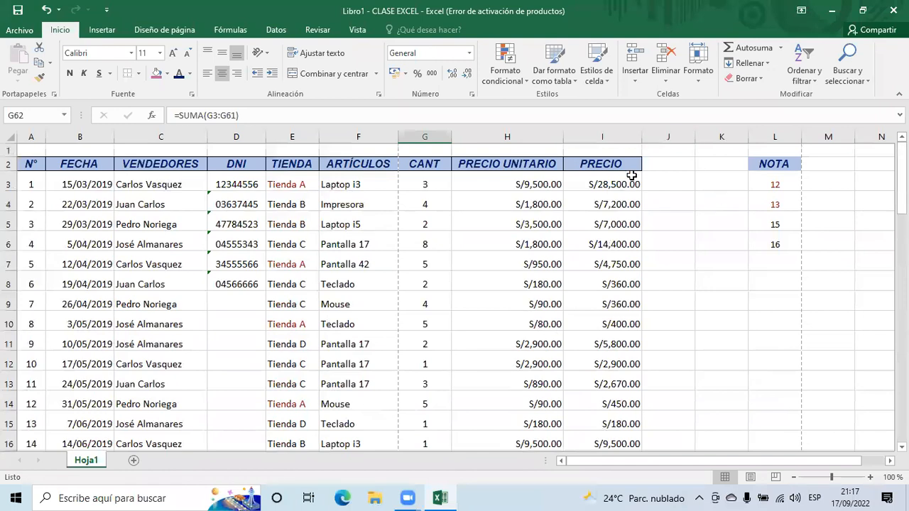
scroll(663, 365, "down", 8)
scroll(663, 365, "down", 11)
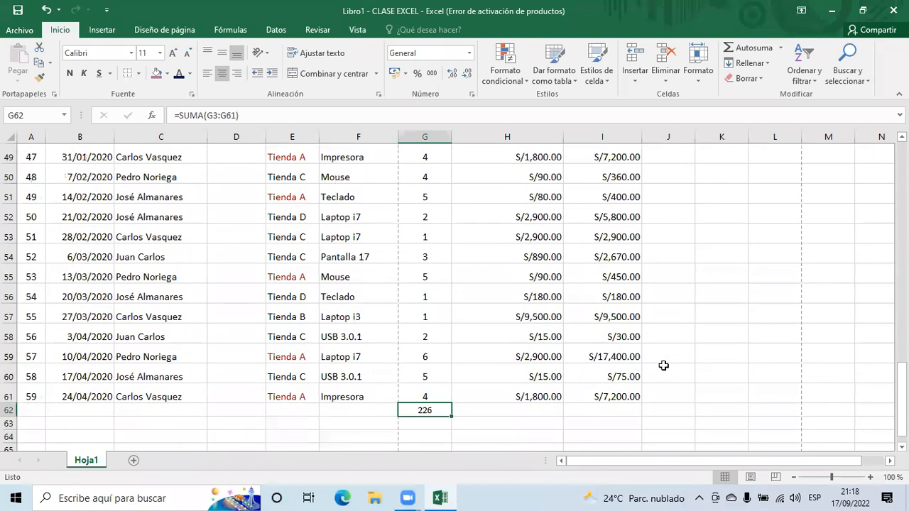
left_click(610, 229)
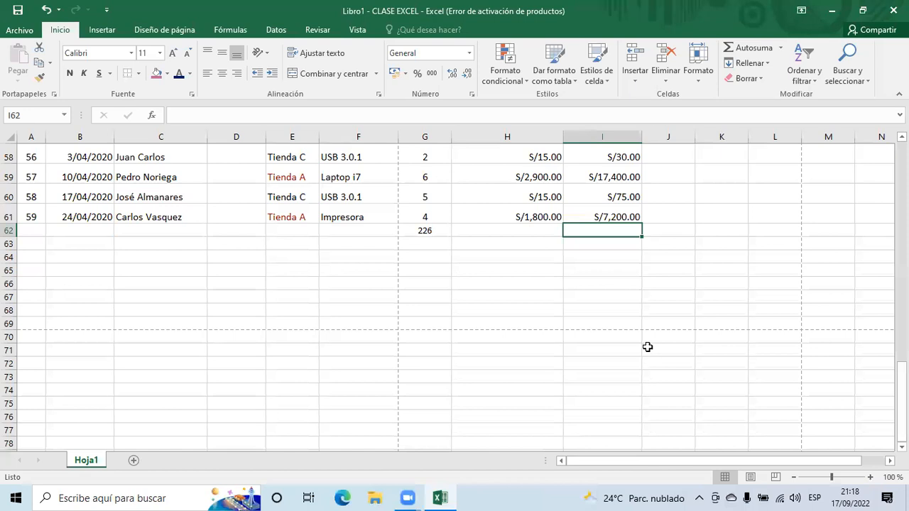
type("=")
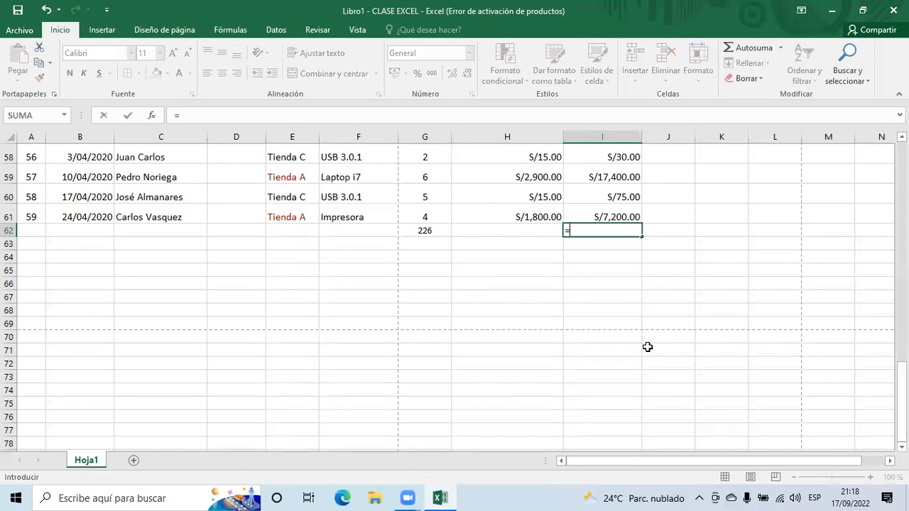
type("suma")
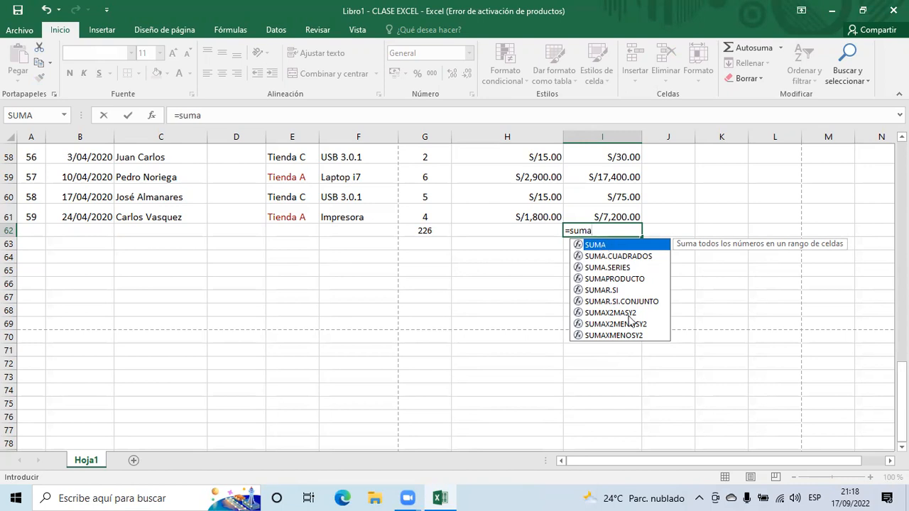
scroll(629, 318, "up", 3)
scroll(629, 318, "down", 4)
scroll(629, 318, "up", 2)
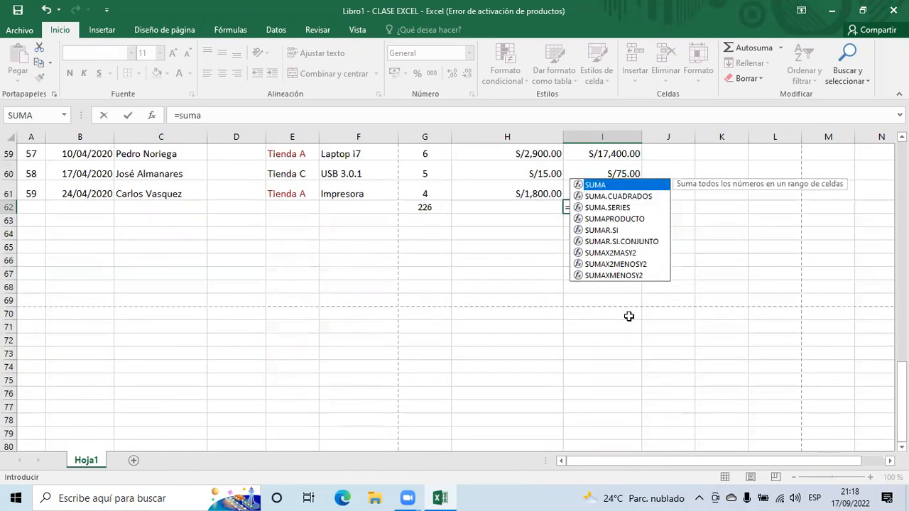
scroll(629, 318, "down", 2)
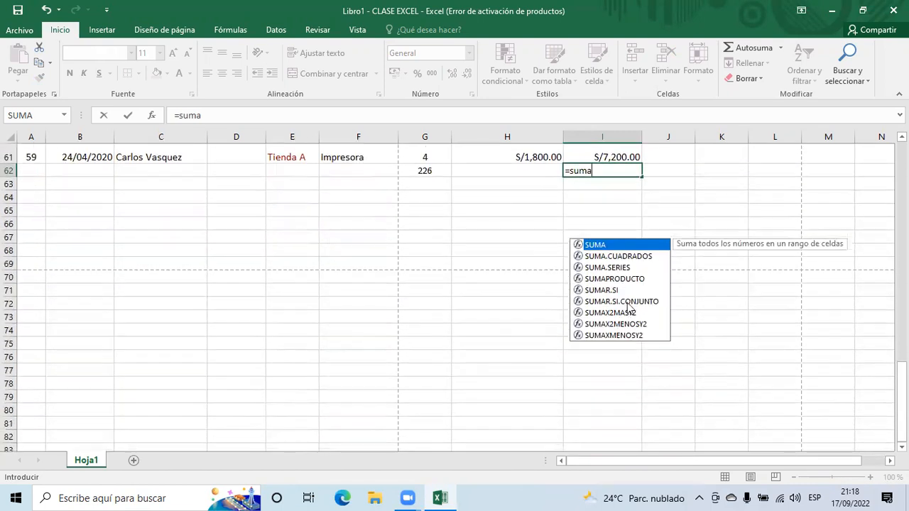
double_click(598, 245)
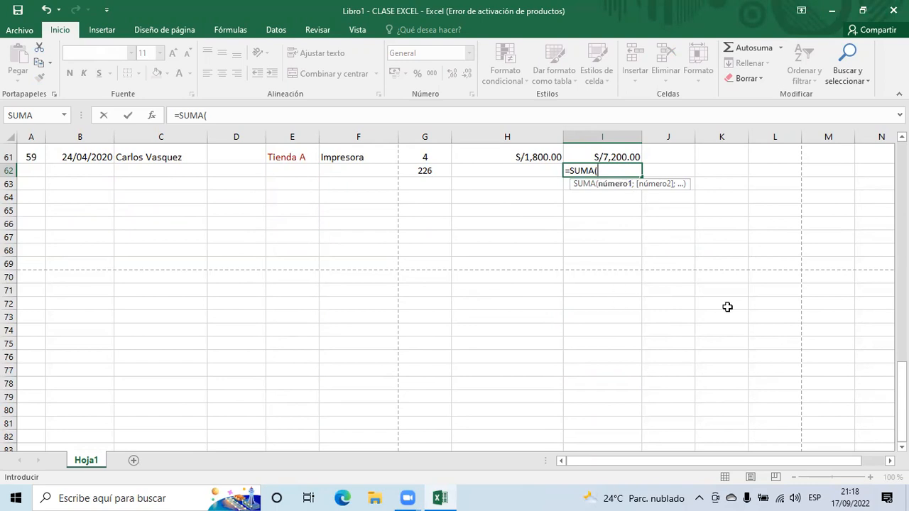
- Complete the SUMA formula in I62 with the PRECIO range I3:I61 and enter it
scroll(727, 306, "up", 2)
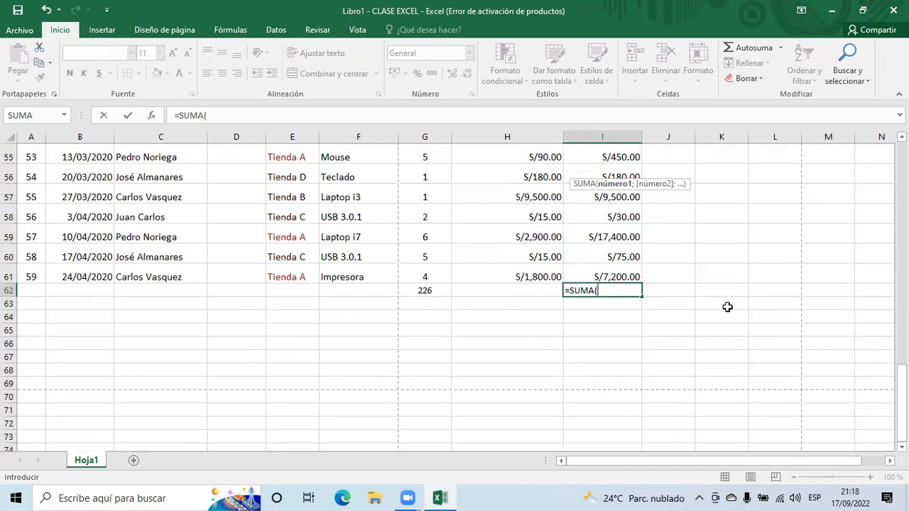
scroll(727, 307, "up", 12)
scroll(727, 307, "up", 6)
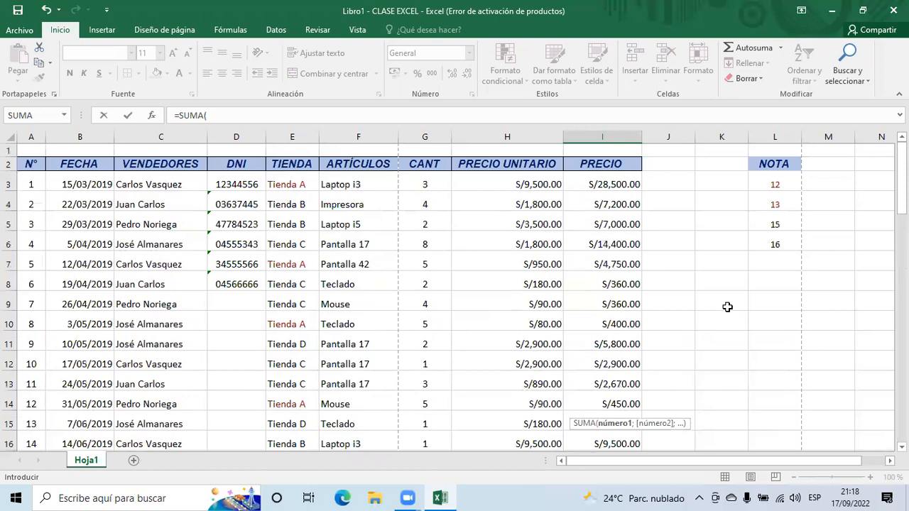
left_click(609, 184)
left_click_drag(609, 184, 621, 410)
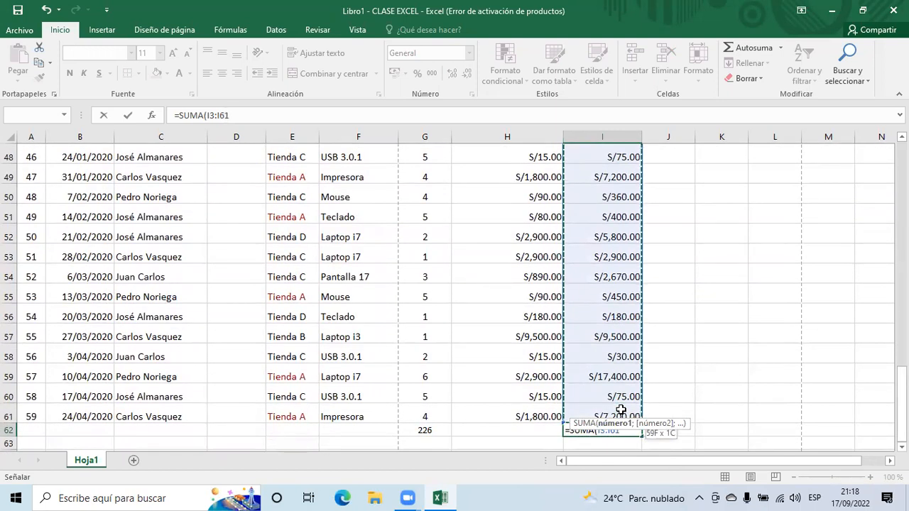
left_click_drag(621, 410, 621, 411)
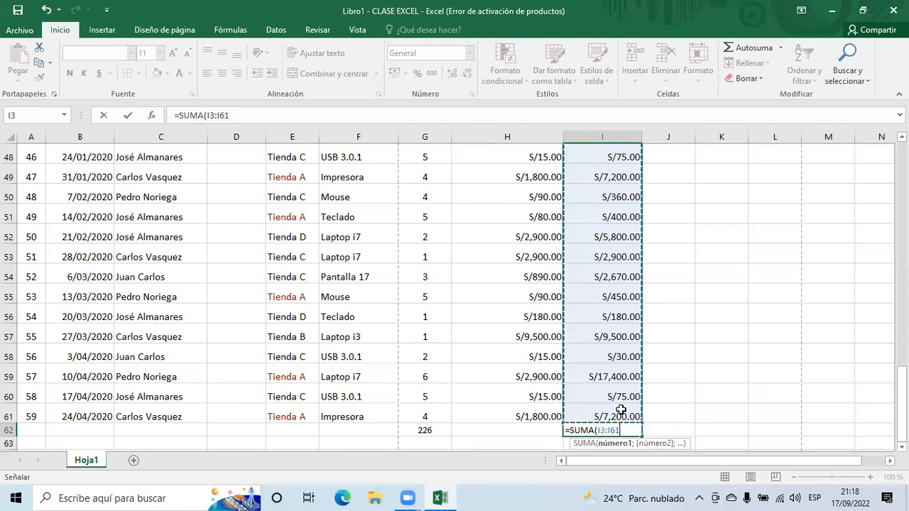
type(")")
scroll(621, 410, "down", 3)
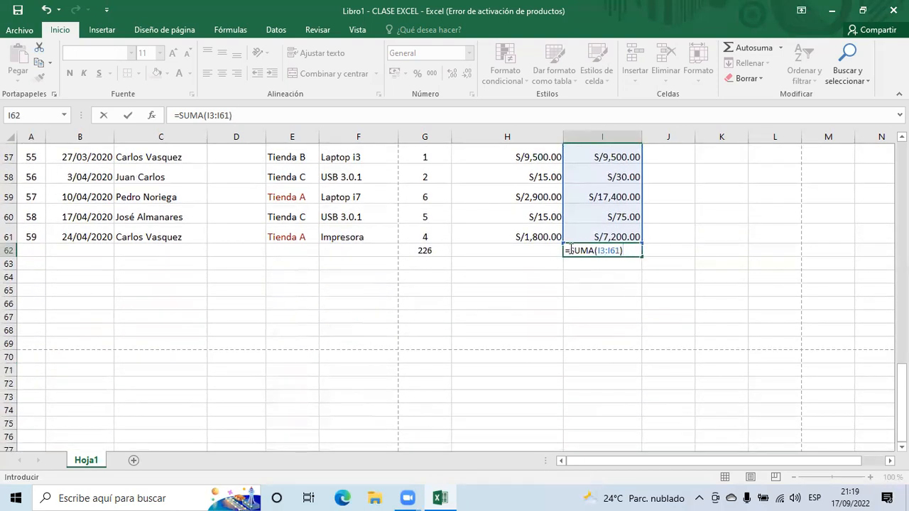
key("Return")
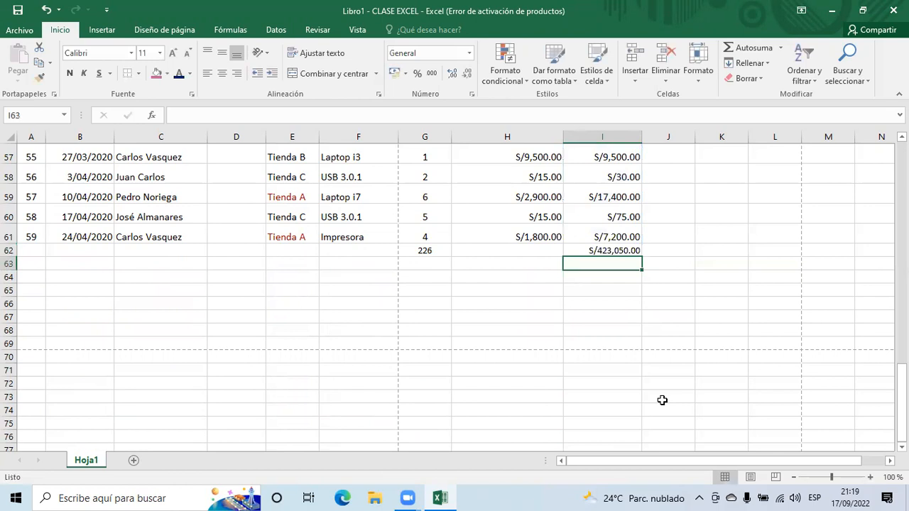
- Examine the formula of the PRECIO total in I62 and compare it with the AutoSum function list
left_click(618, 282)
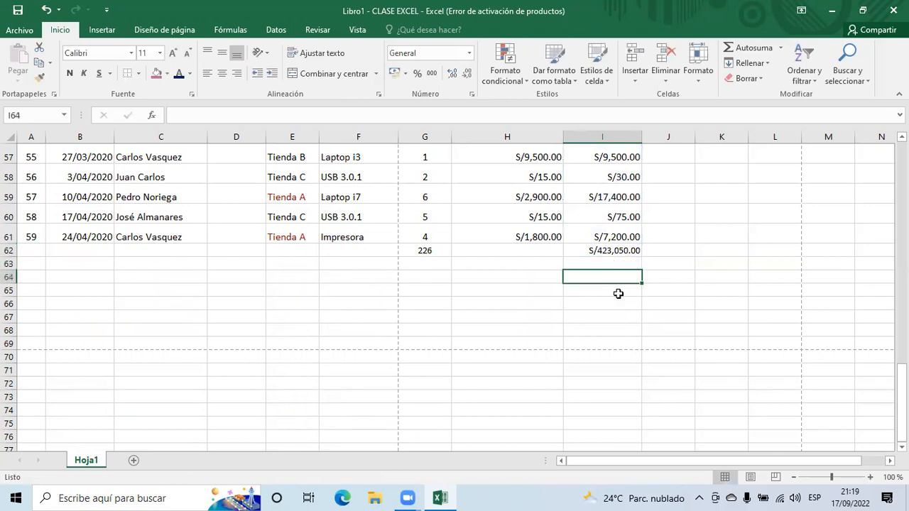
left_click(599, 251)
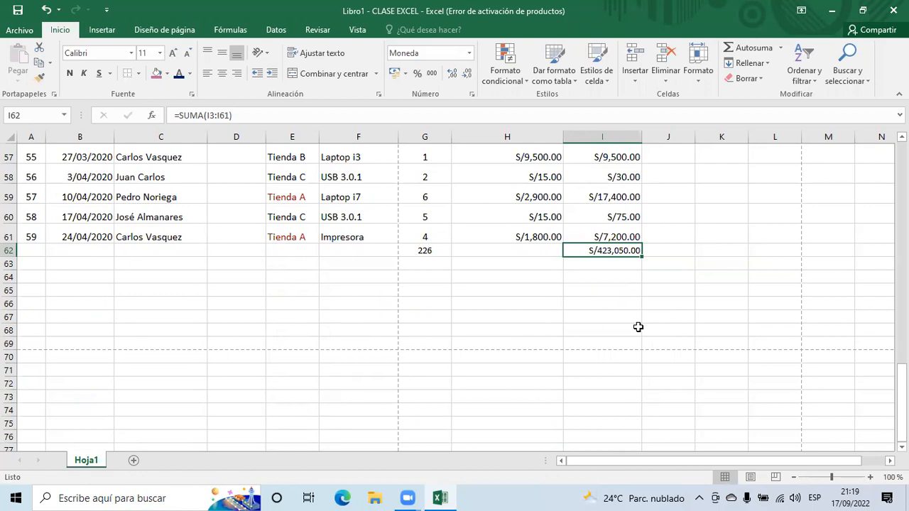
left_click(779, 56)
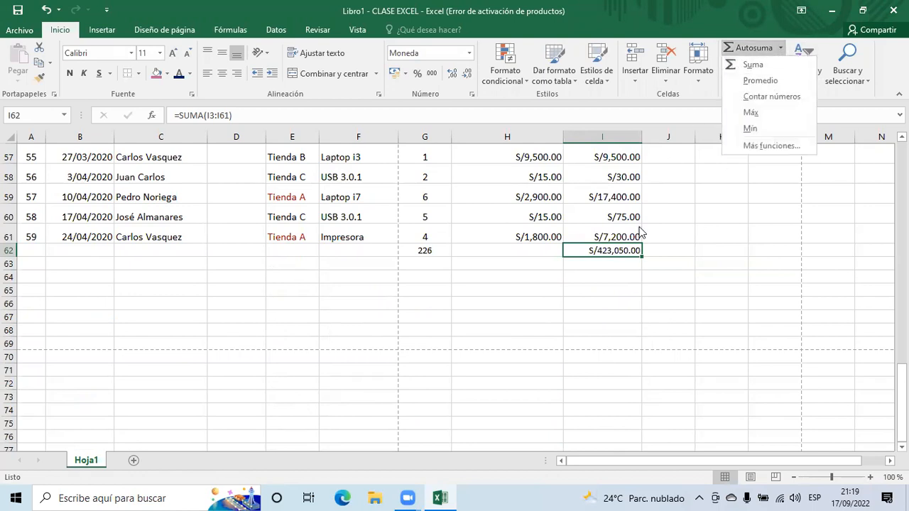
left_click(615, 326)
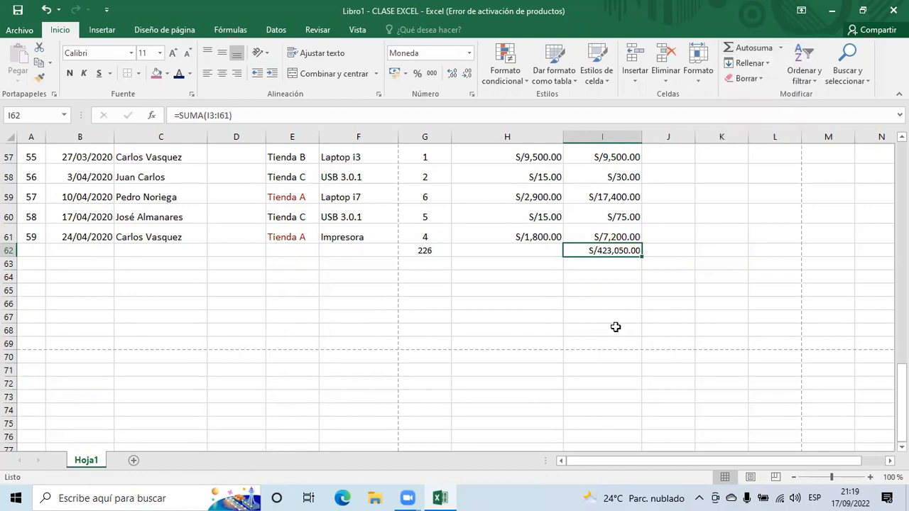
- Start another formula with the SUMA function in I63, below the PRECIO total
left_click(590, 286)
left_click(592, 266)
type("=su")
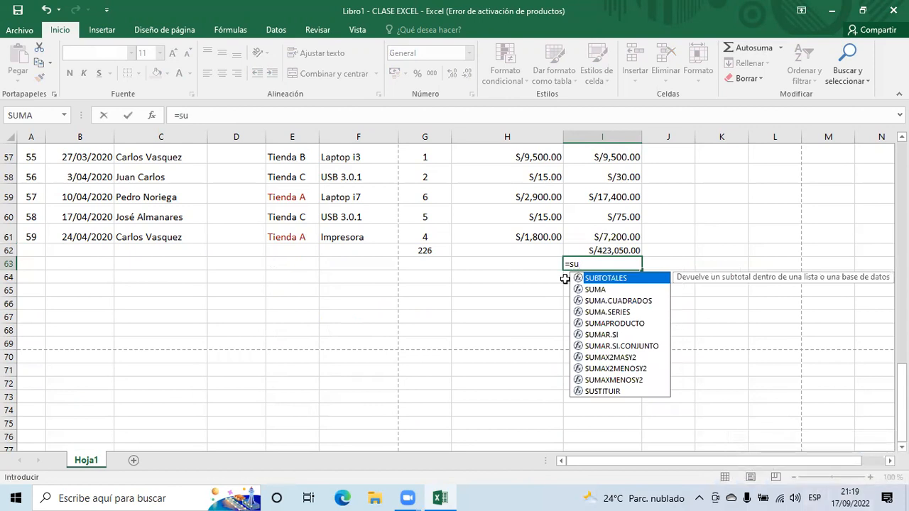
double_click(599, 287)
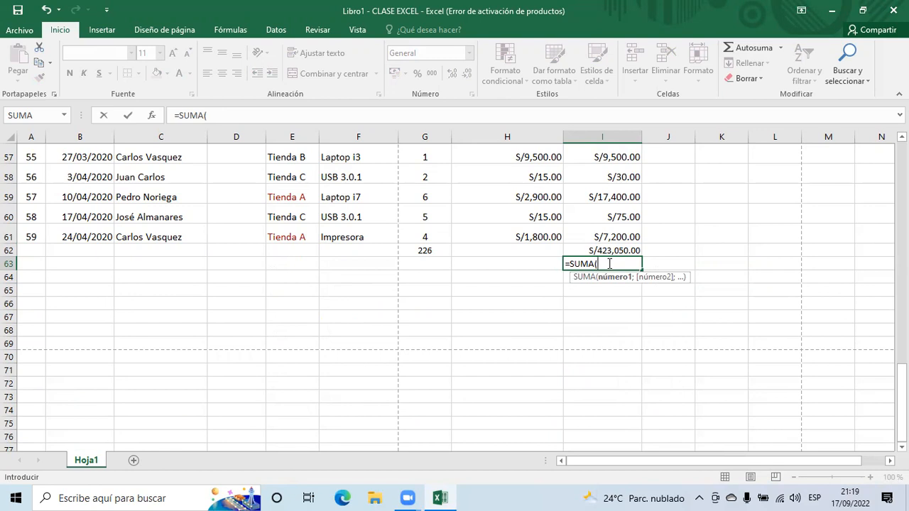
- Complete the formula in cell I63 as =SUMA(I3:I61) to total the PRECIO column by written cell range
scroll(609, 264, "up", 19)
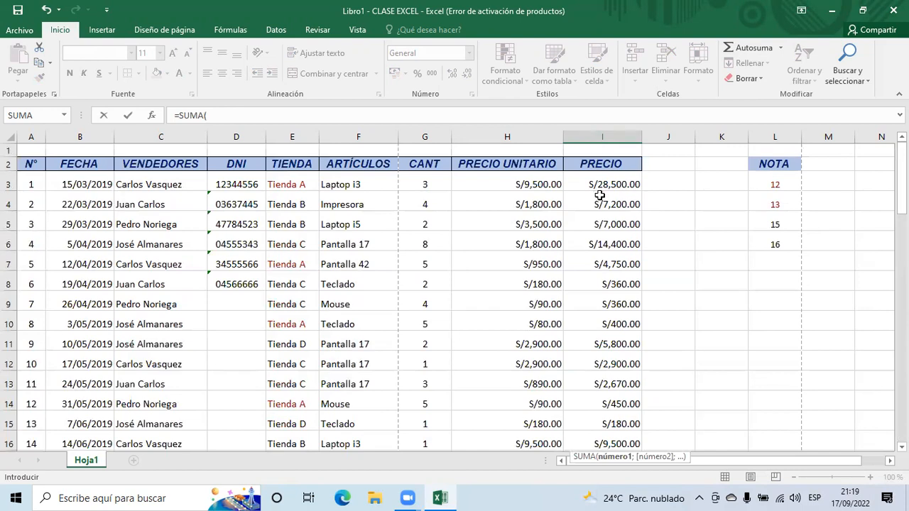
scroll(586, 228, "down", 20)
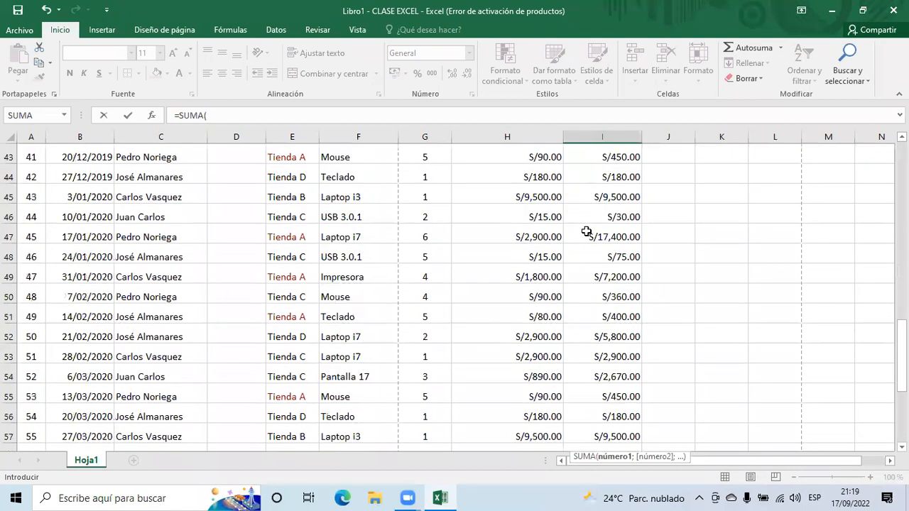
scroll(595, 244, "up", 4)
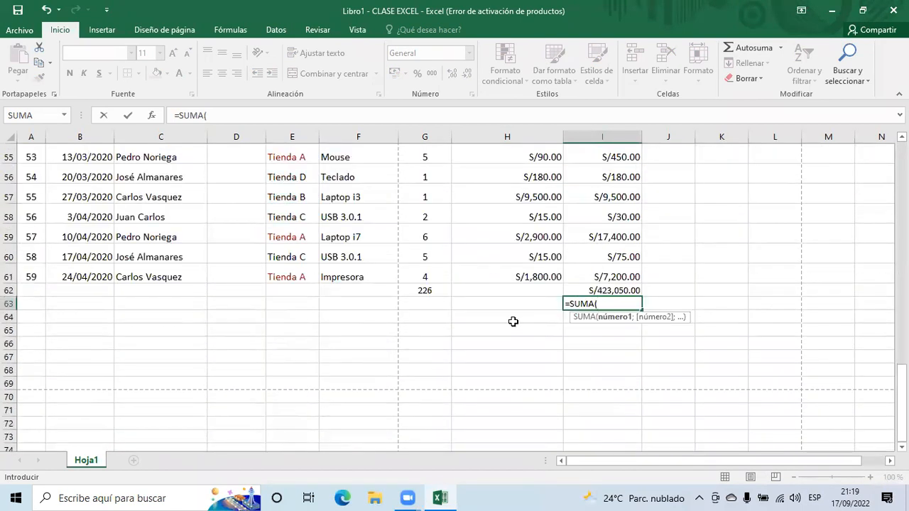
type("i")
key("BackSpace")
type("I")
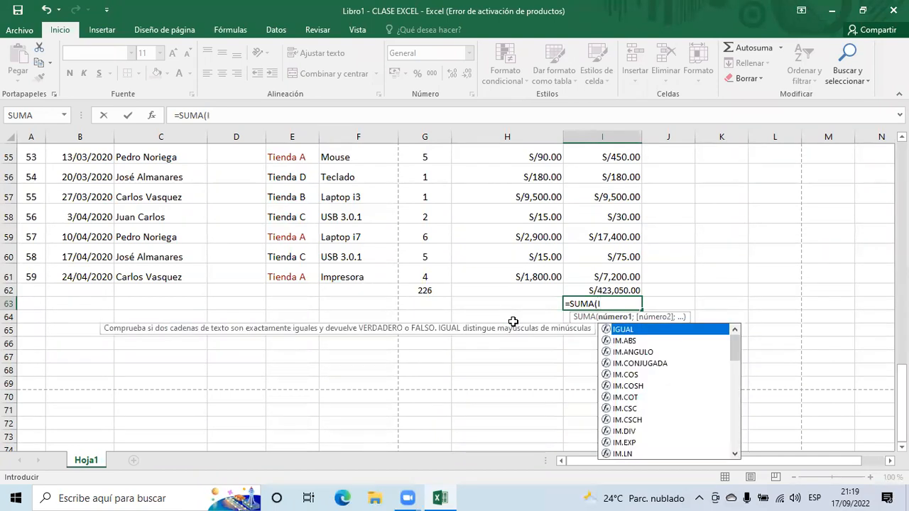
type("3")
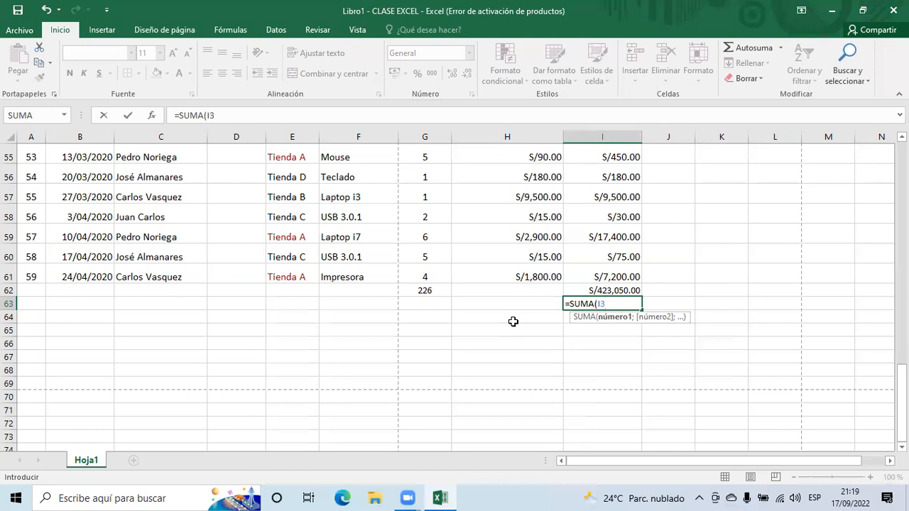
type(";")
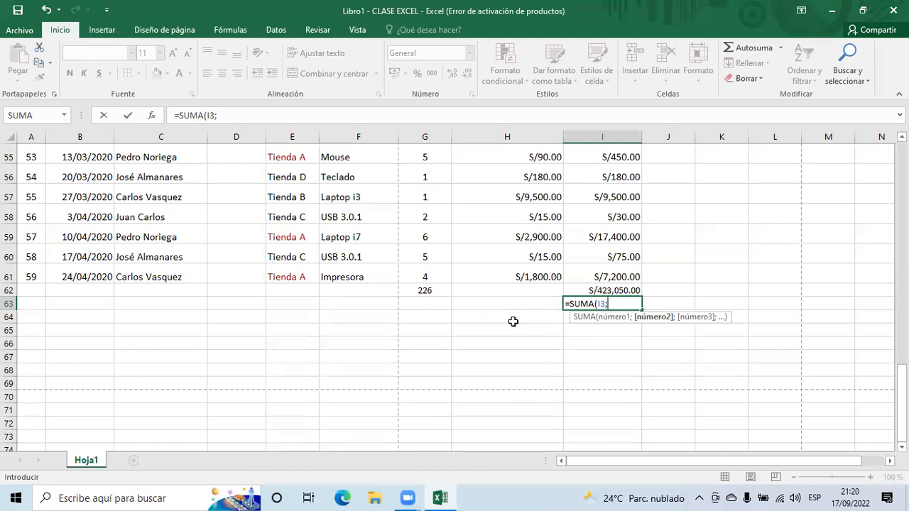
key("BackSpace")
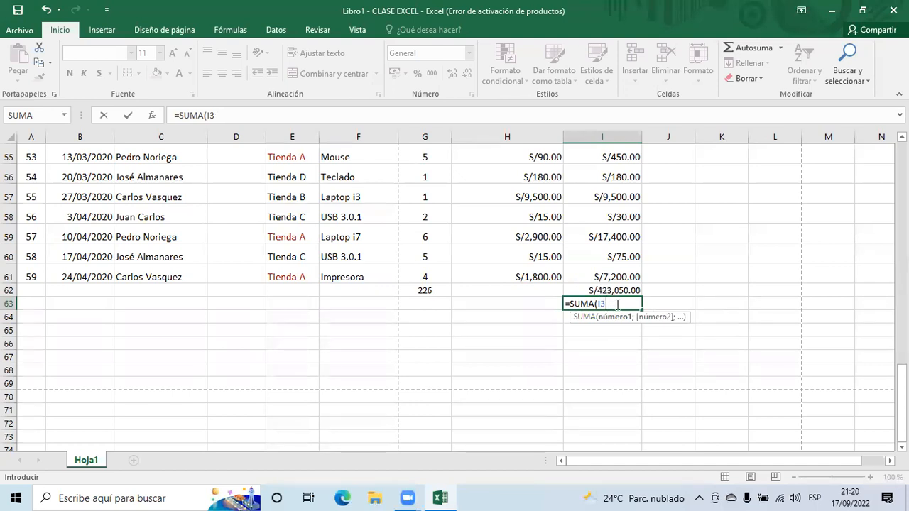
type(":I")
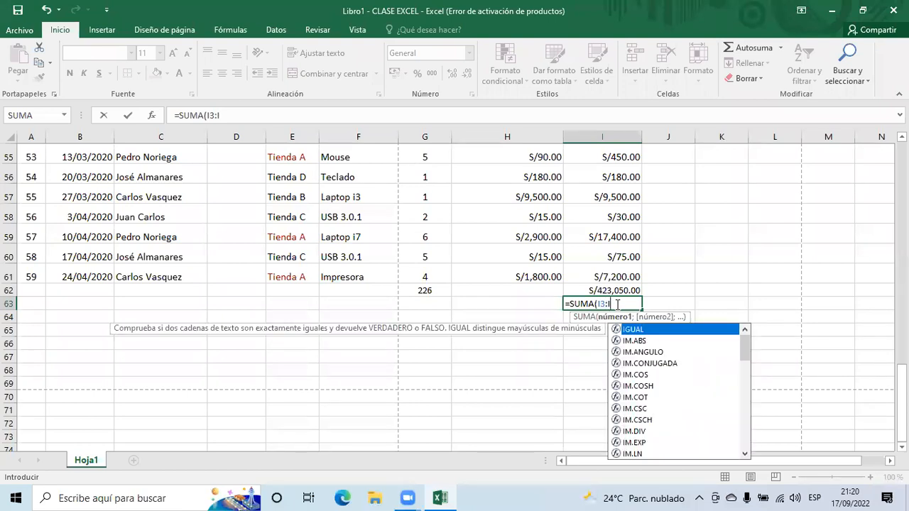
type("61")
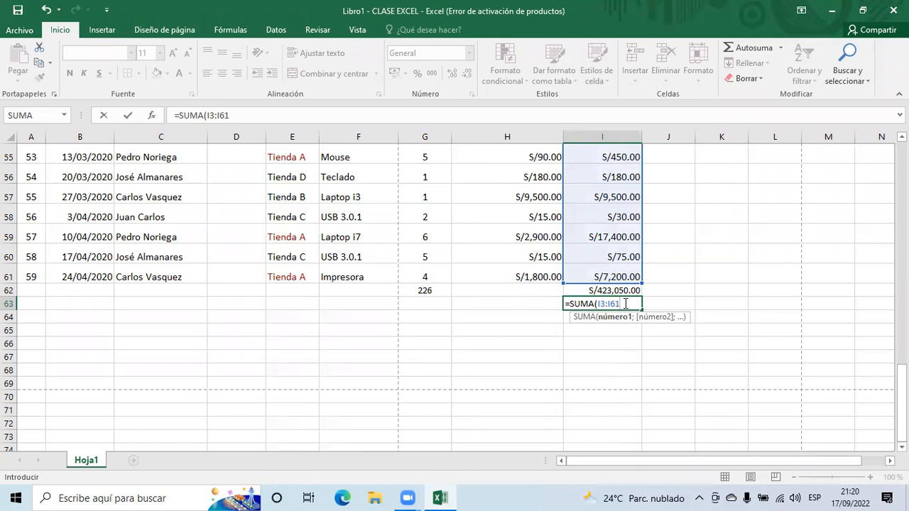
type(")")
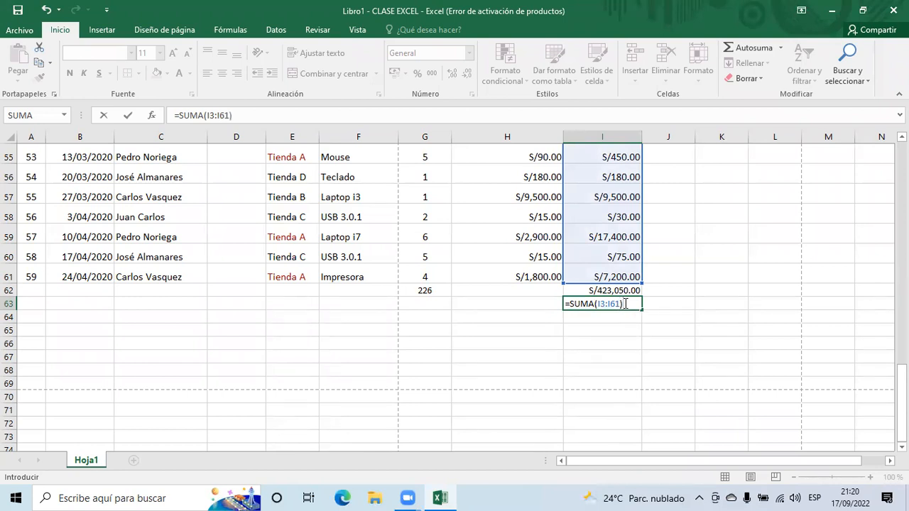
key("Return")
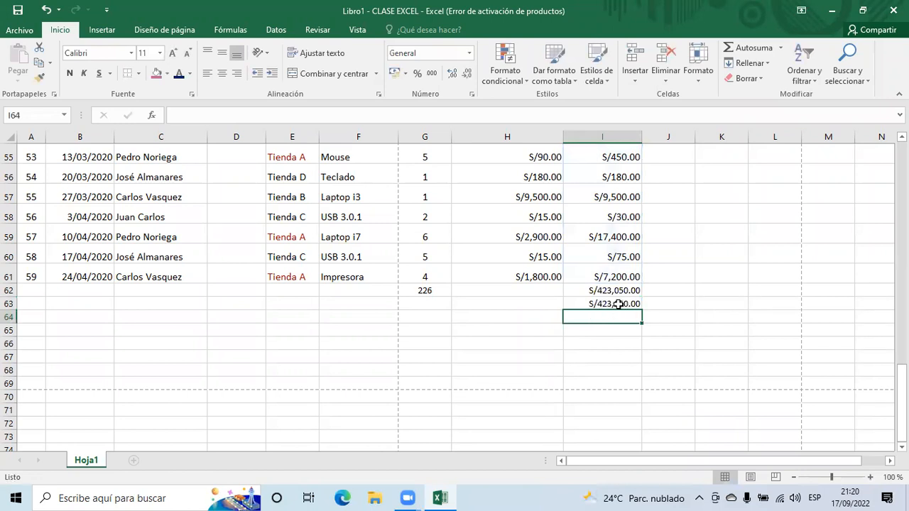
- Compare the totals in I62 and I63, and delete the duplicate total from I63
left_click(612, 304)
left_click(597, 292)
left_click(603, 302)
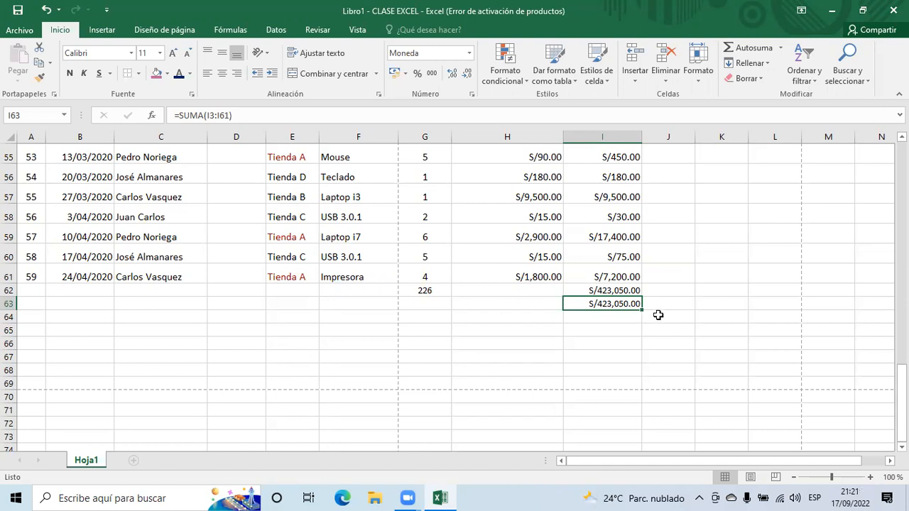
left_click_drag(590, 289, 590, 300)
left_click(592, 304)
key("Delete")
left_click(595, 341)
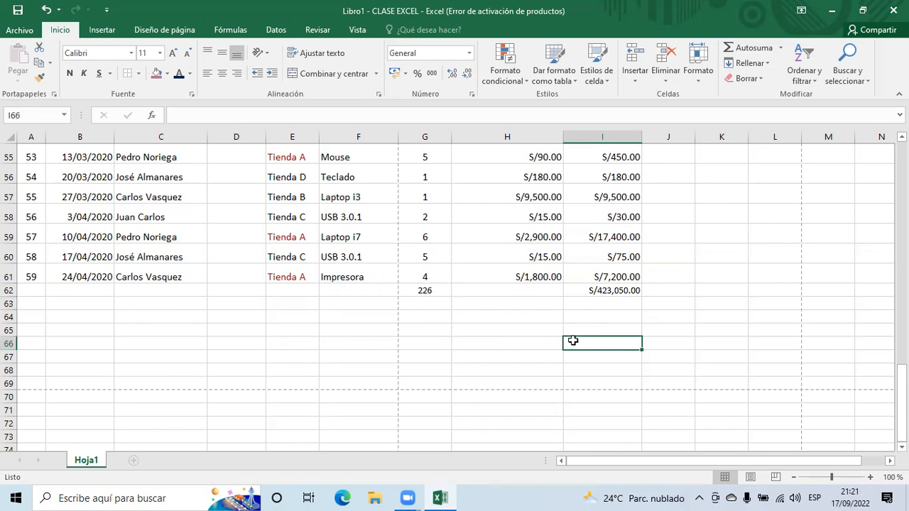
- Examine the formulas behind the quantity total in G62 and the row price in I37
scroll(574, 340, "up", 2)
scroll(575, 341, "up", 1)
scroll(575, 338, "down", 4)
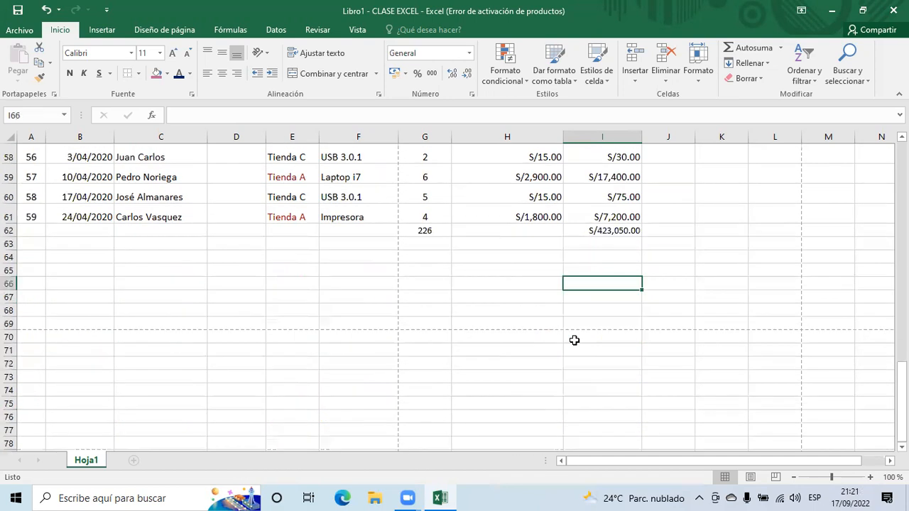
left_click(607, 233)
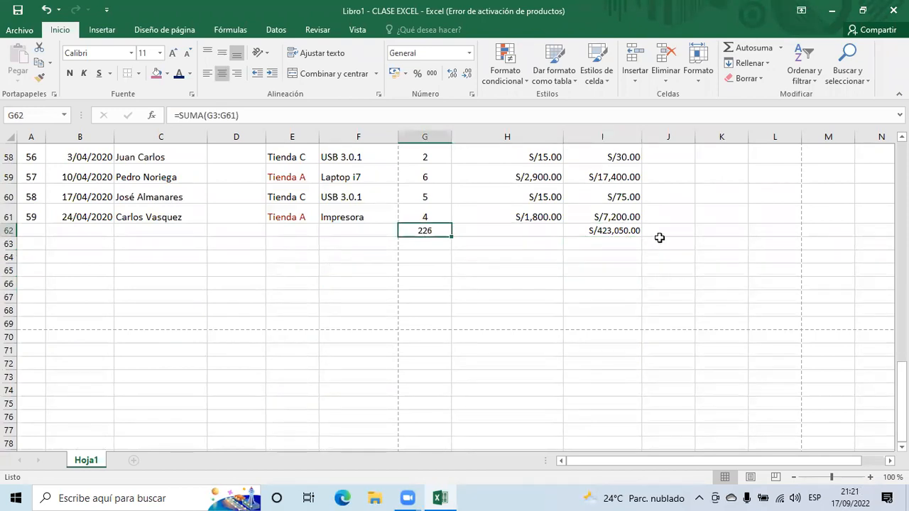
scroll(671, 262, "up", 2)
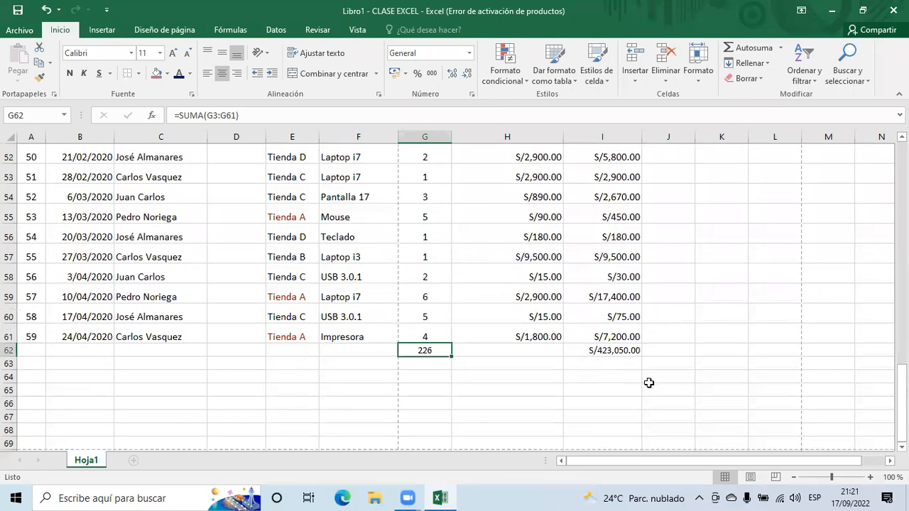
scroll(630, 263, "up", 7)
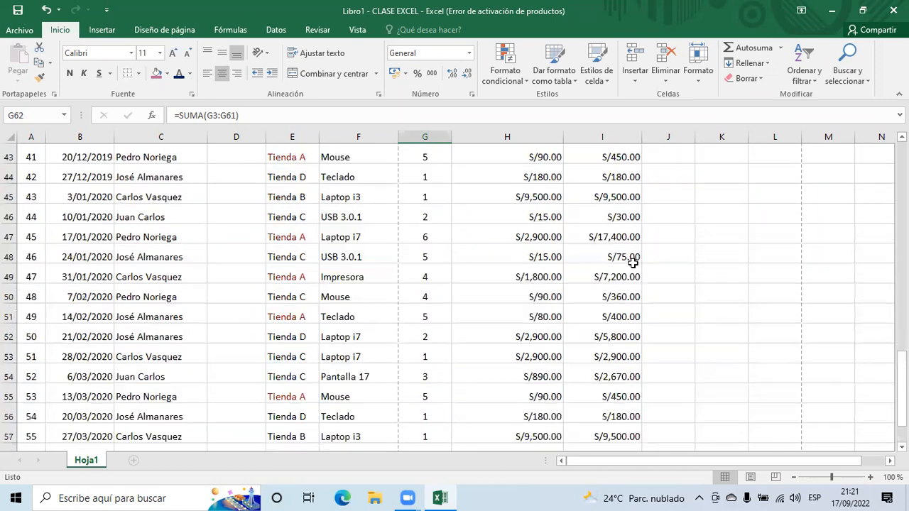
left_click(632, 264)
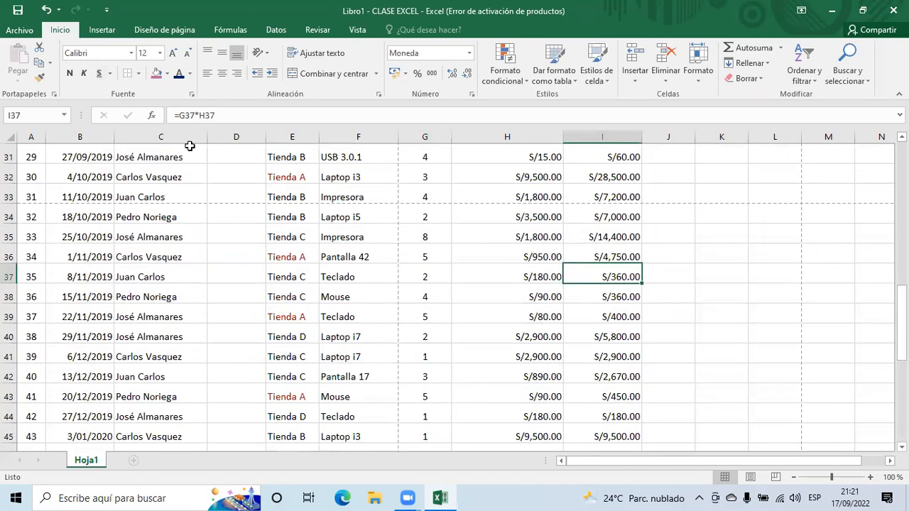
scroll(717, 268, "down", 1)
scroll(716, 268, "down", 12)
scroll(717, 265, "up", 4)
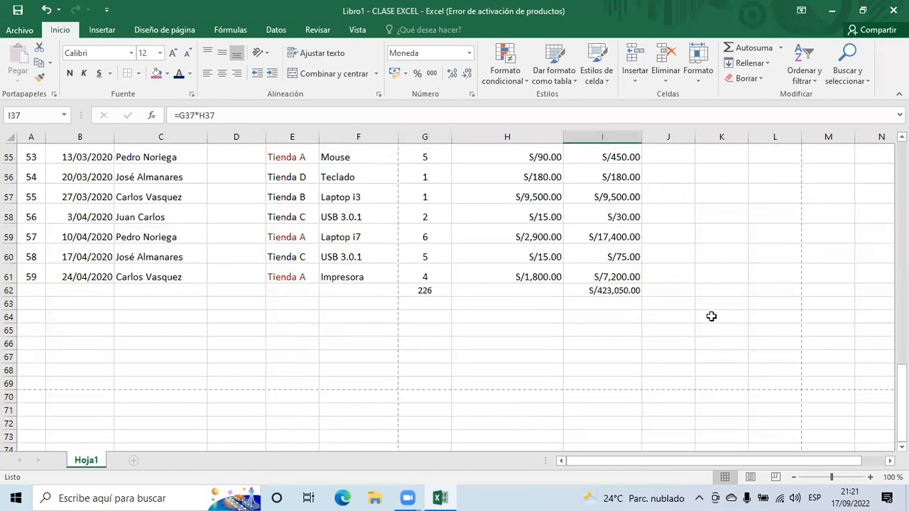
- Enter =I62-I61 in cell K62 to subtract the last price from the total, and widen column K slightly
left_click(701, 289)
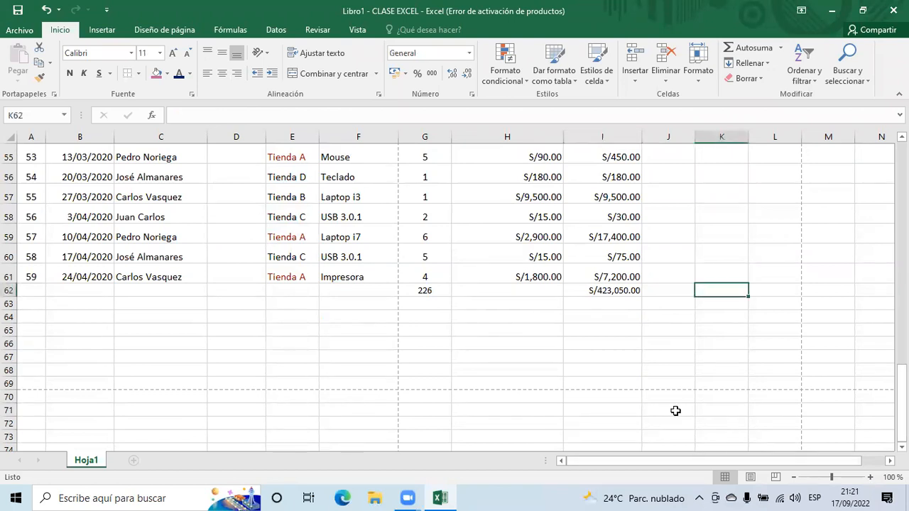
type("=")
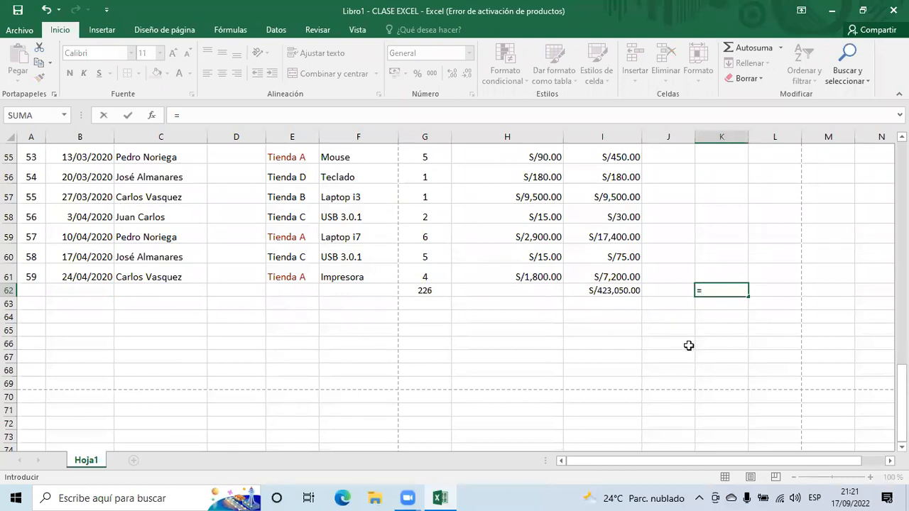
left_click(608, 289)
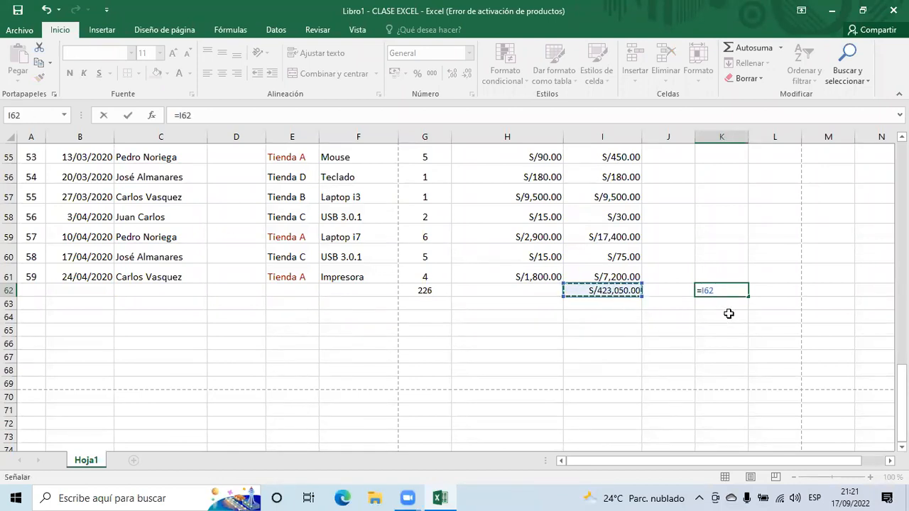
type("-")
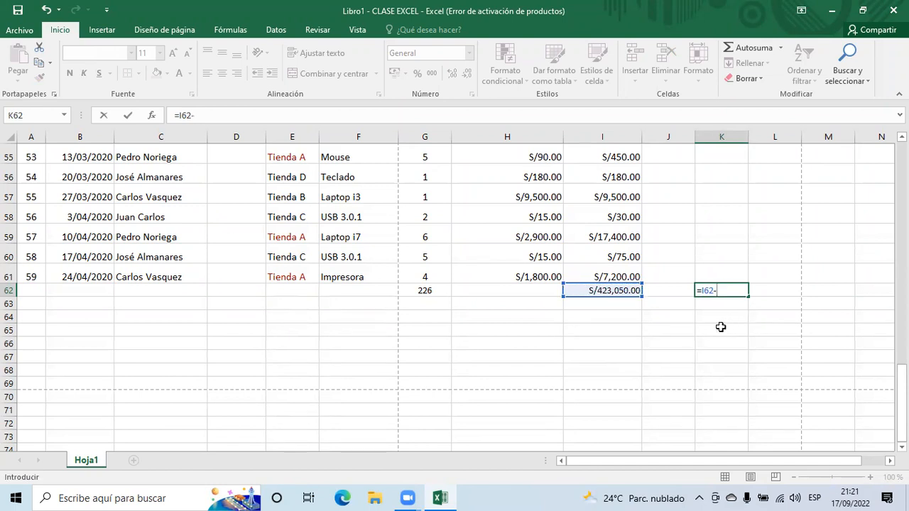
left_click(604, 276)
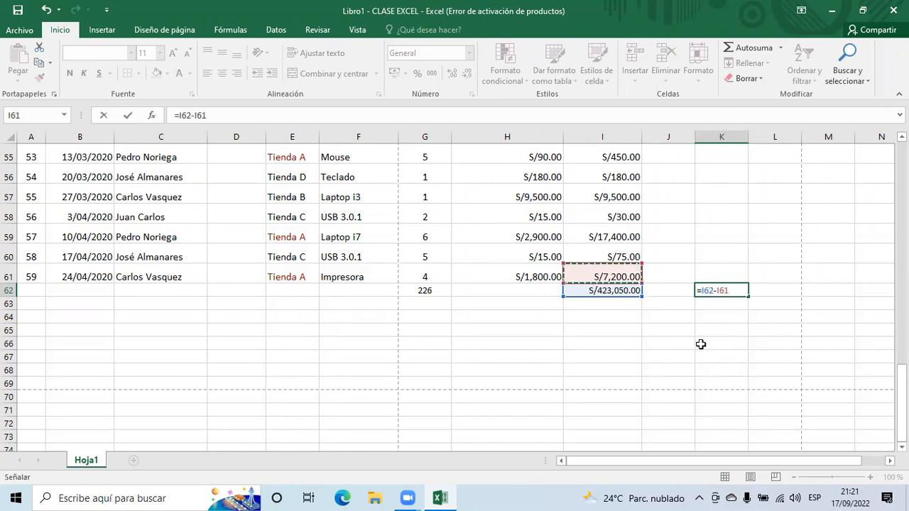
key("Return")
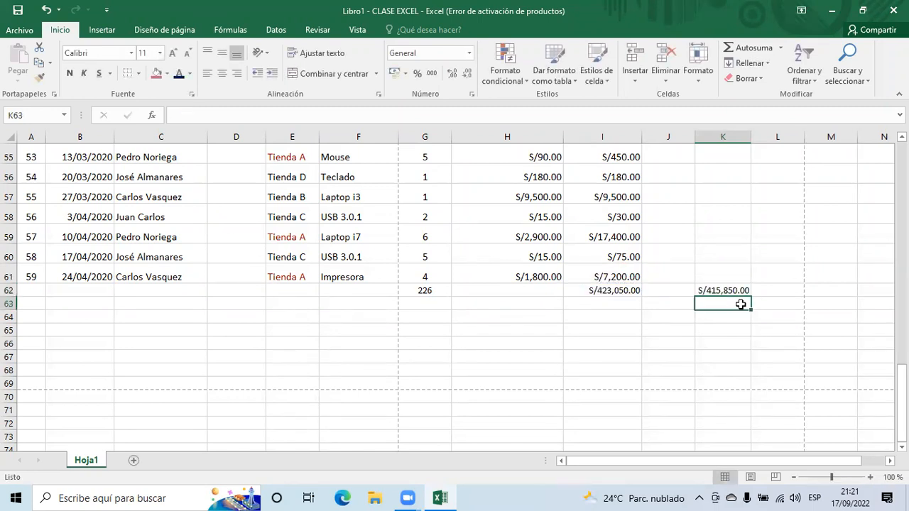
left_click(738, 339)
left_click_drag(750, 137, 757, 136)
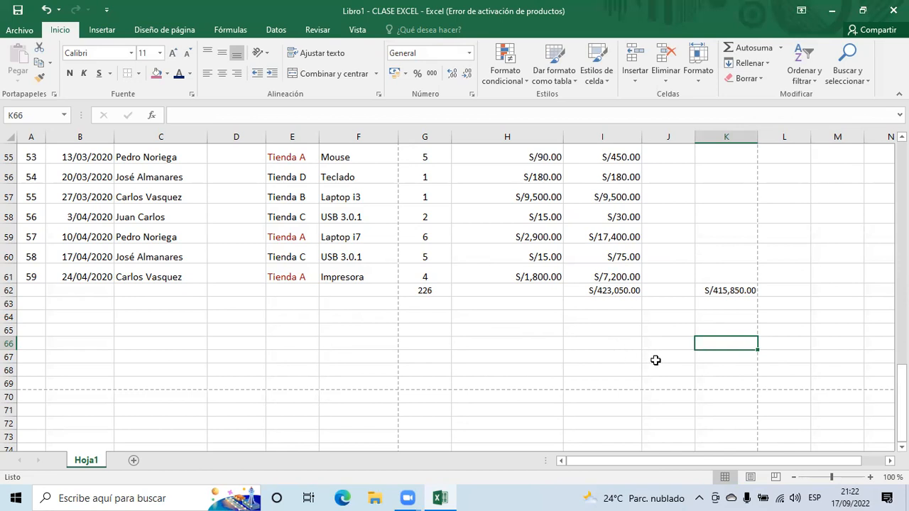
- Inspect the subtraction formula in K62, highlighting the minus operator between its two cell references
left_click(717, 290)
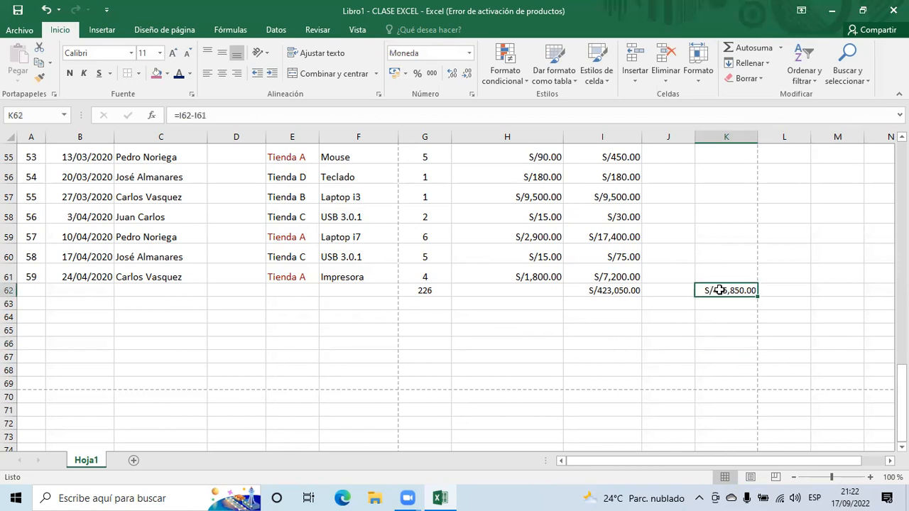
left_click(196, 115)
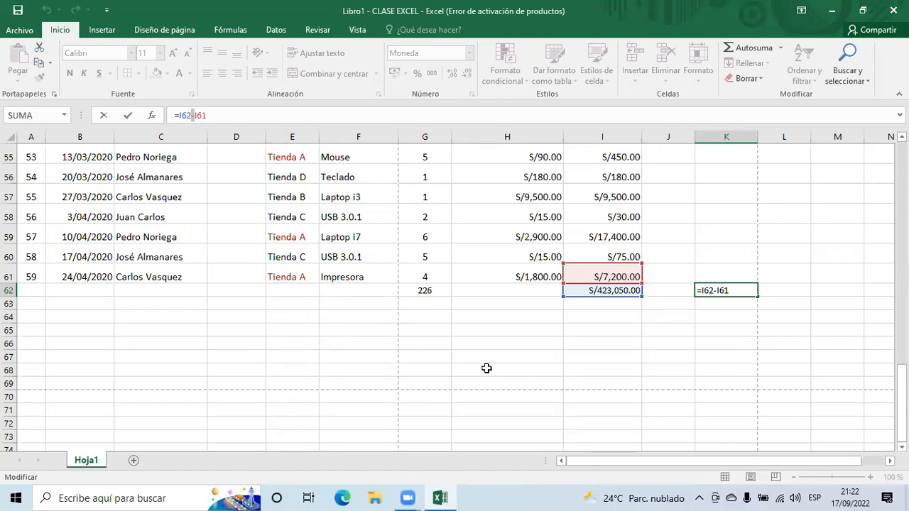
left_click(662, 333)
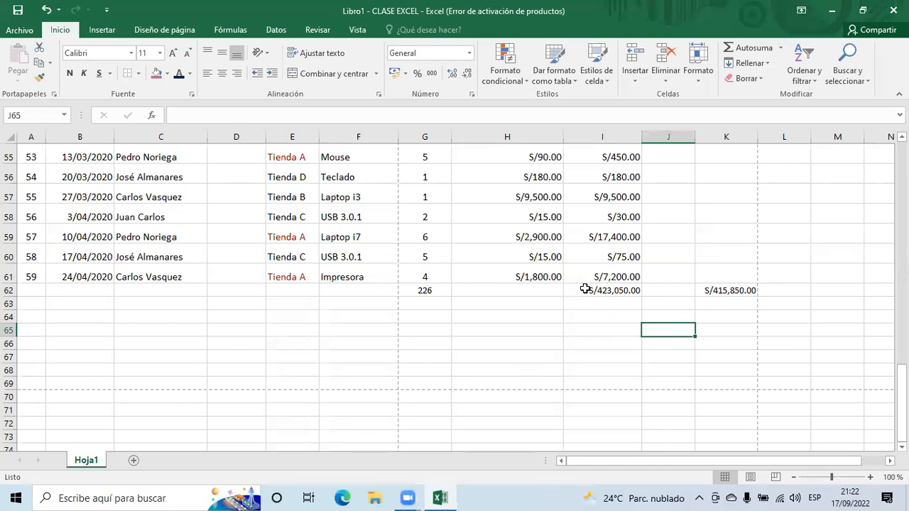
left_click(719, 289)
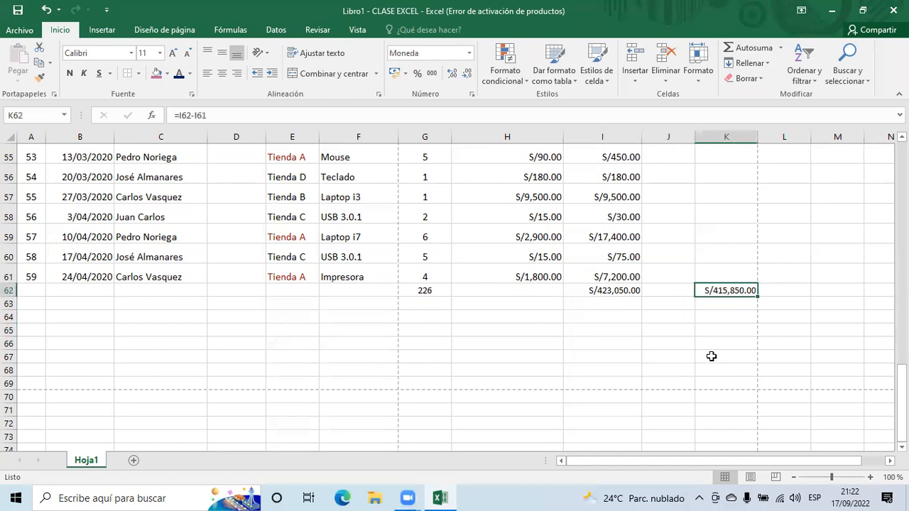
- Enter the direct number subtraction =56-3 in cell K63 and check its formula
left_click(712, 305)
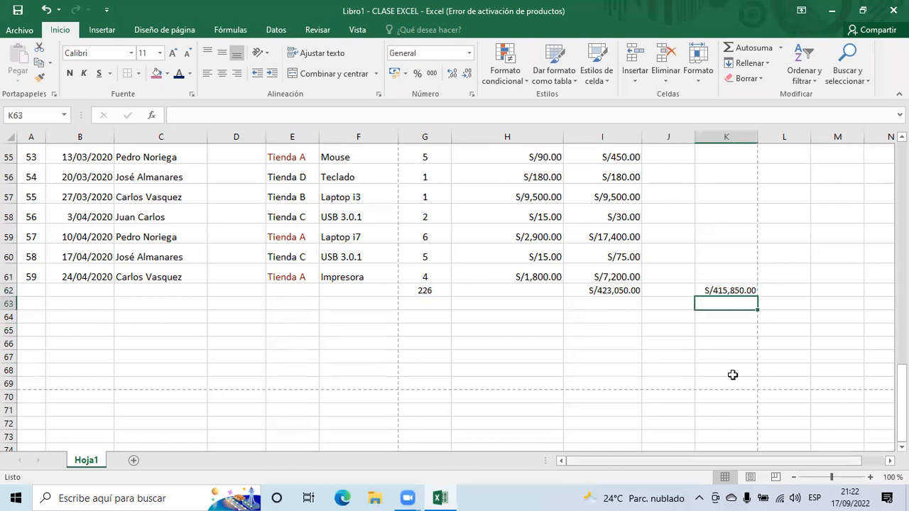
type("=")
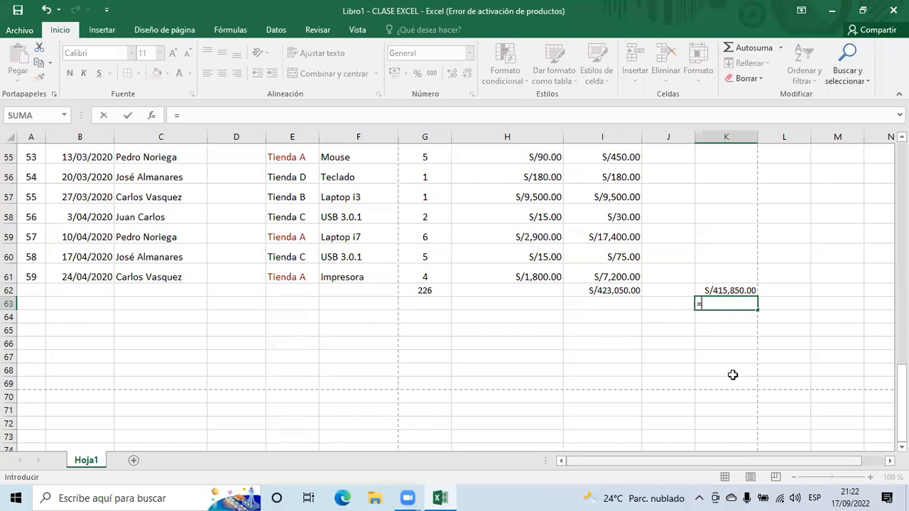
type("56-3")
key("Return")
left_click(745, 303)
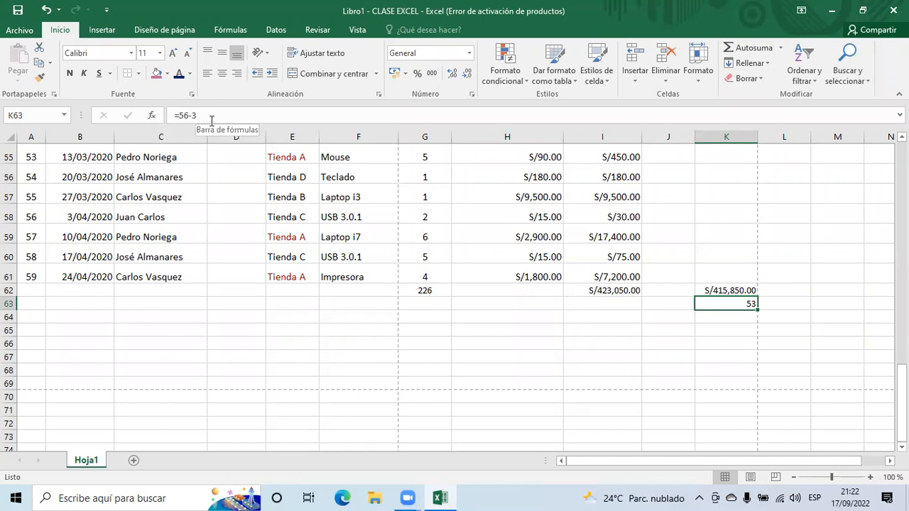
- Enter the direct multiplication =4*50 in cell K64 and check its formula
left_click(730, 317)
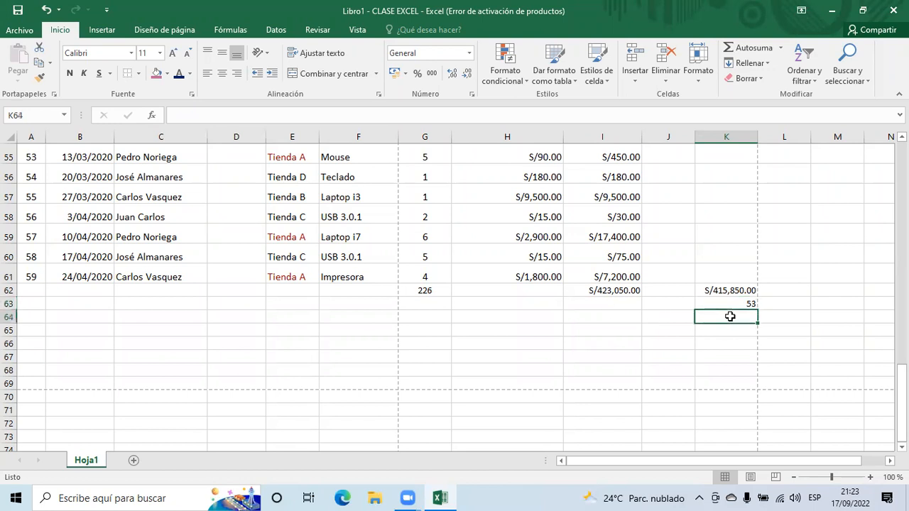
type("=")
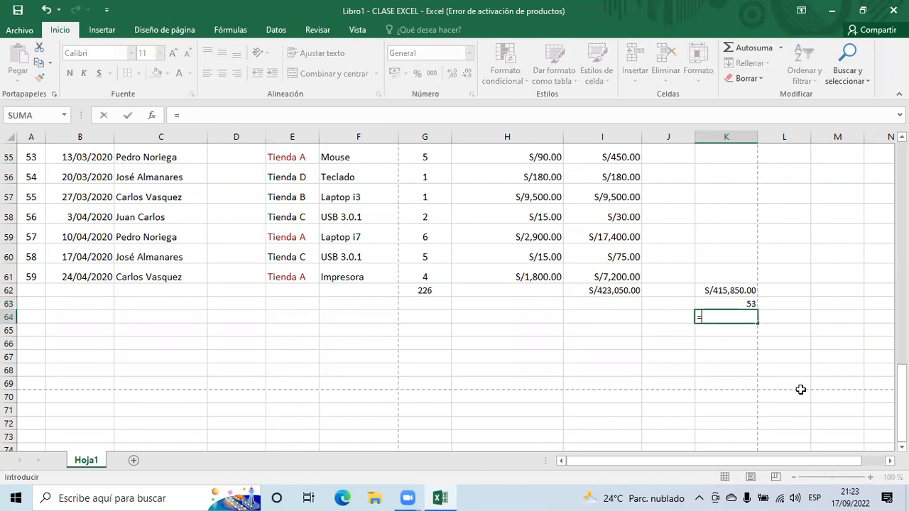
type("4*50")
key("Return")
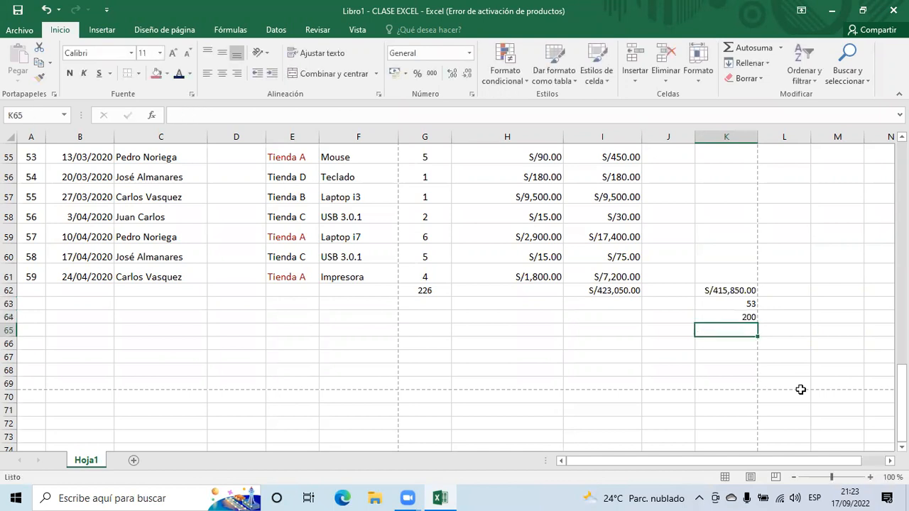
left_click(749, 347)
left_click(738, 321)
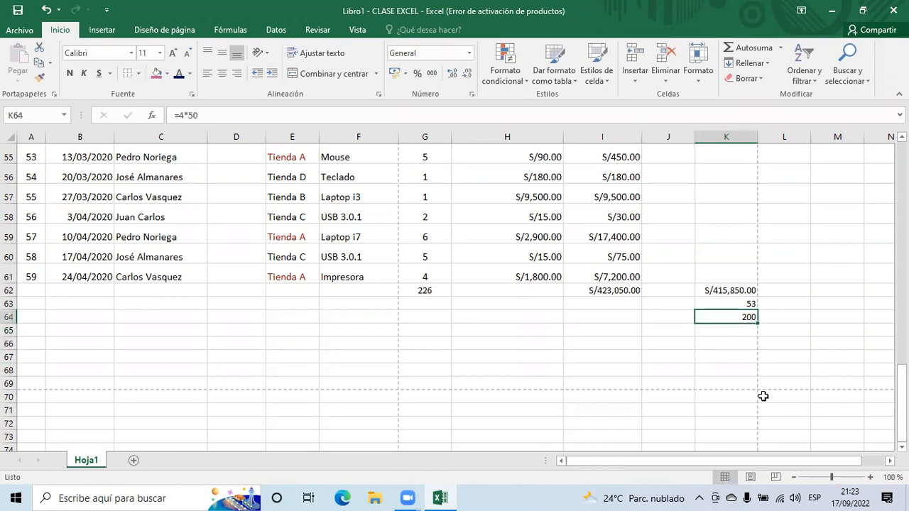
- Enter the direct addition =56+20 in cell K65 and review the example formulas in K62:K65
left_click(728, 330)
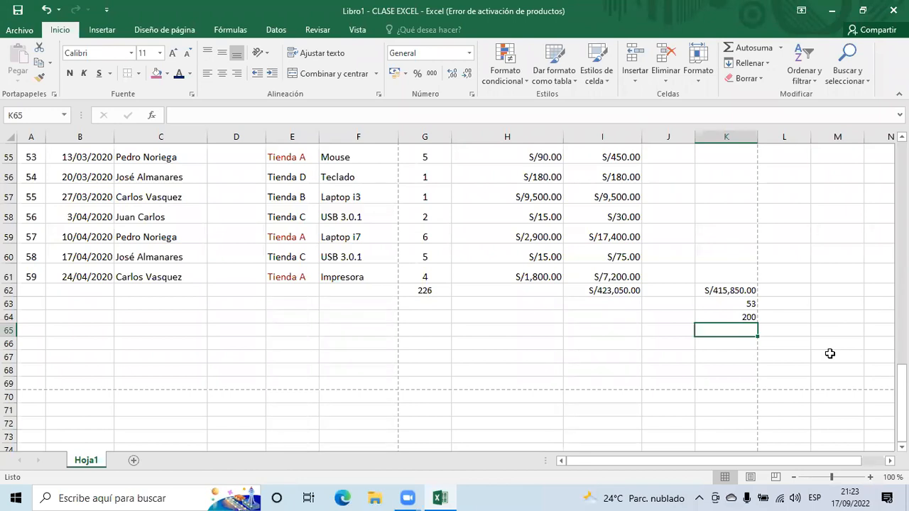
type("=")
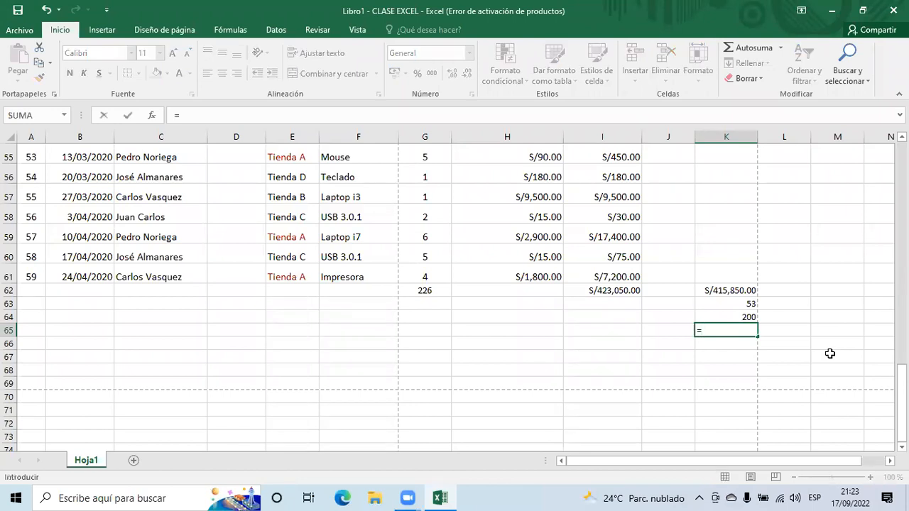
type("56+20")
key("Return")
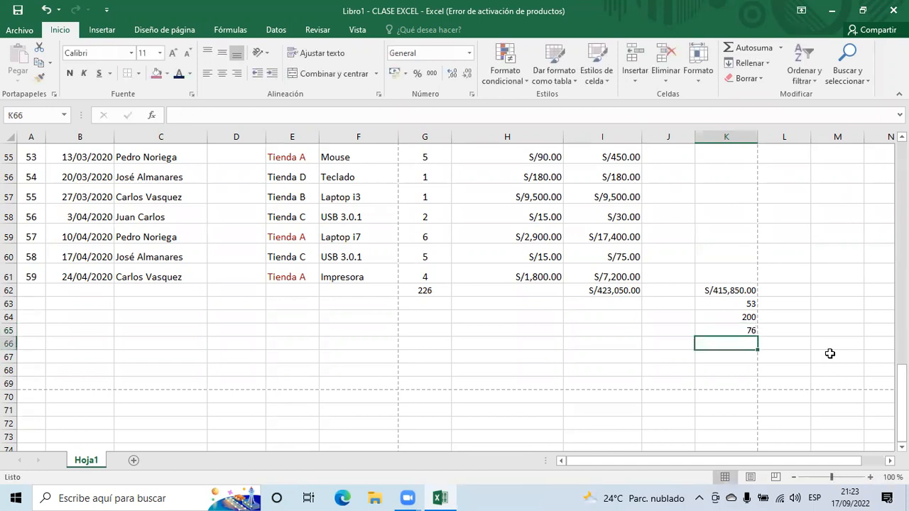
left_click(748, 331)
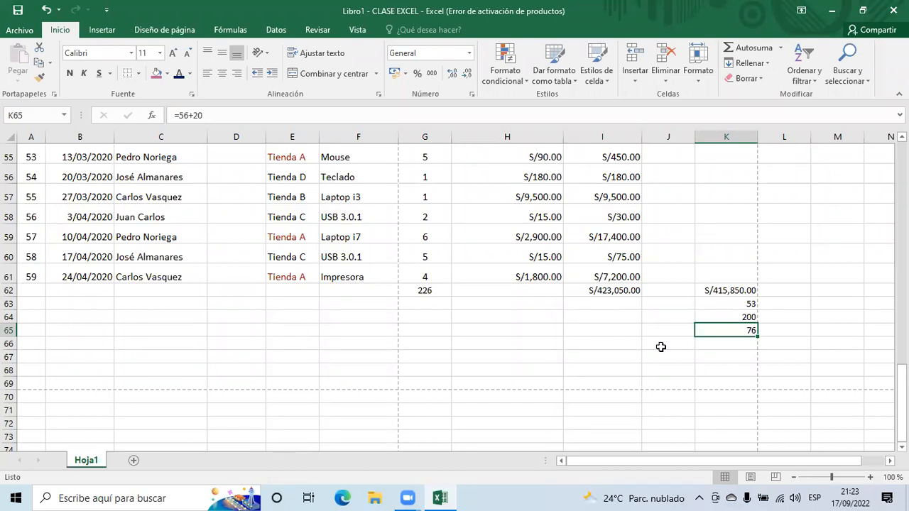
left_click(726, 291)
left_click_drag(730, 314, 727, 328)
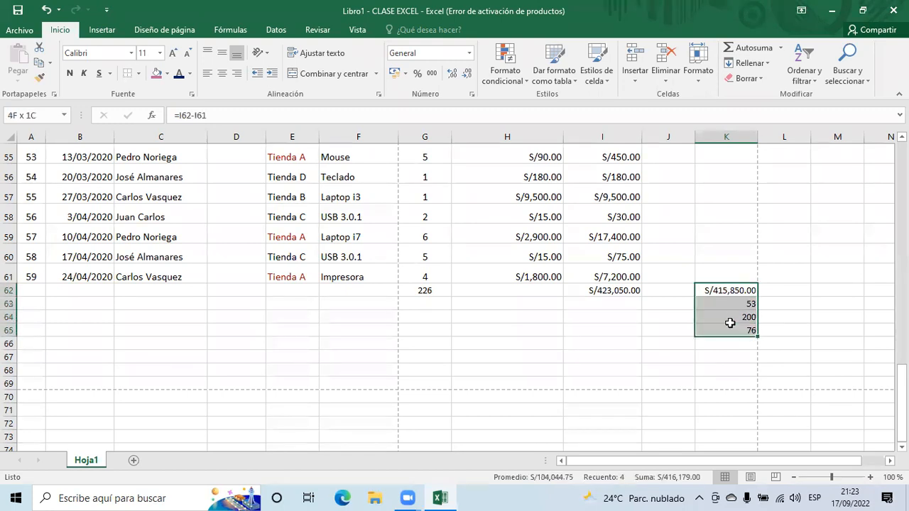
left_click(613, 345)
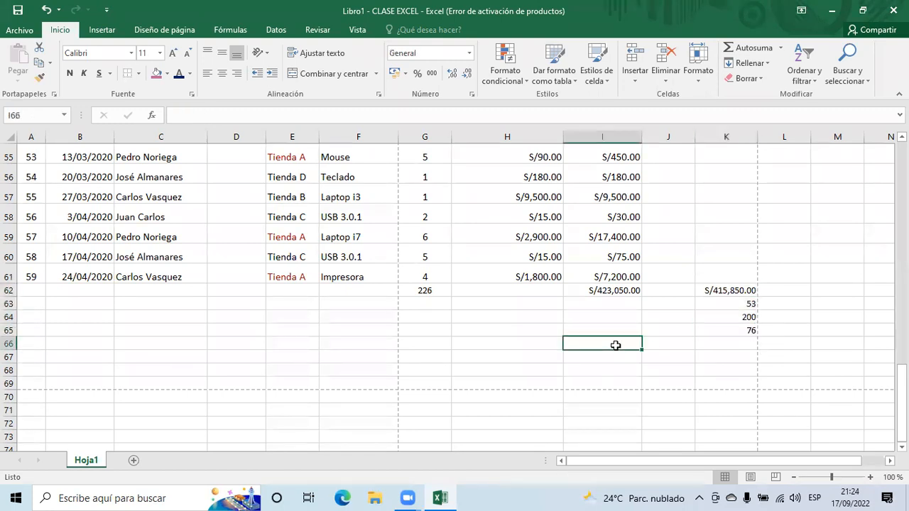
- Apply all borders to the sales table's data rows in A3:I61
scroll(636, 341, "up", 7)
scroll(635, 340, "up", 11)
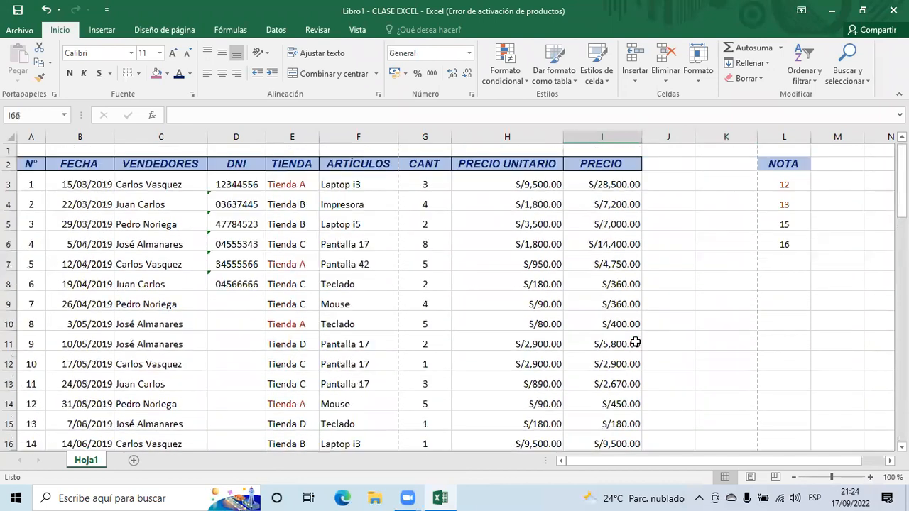
left_click_drag(28, 184, 642, 390)
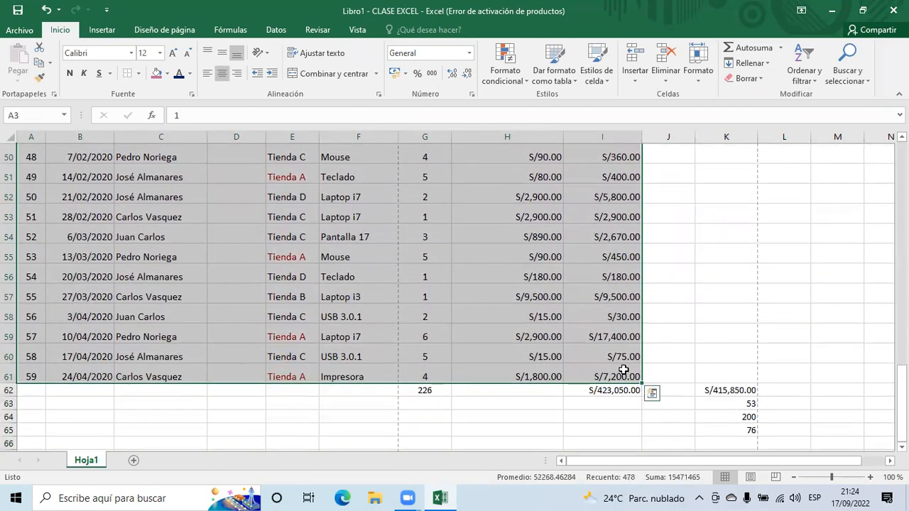
left_click(134, 75)
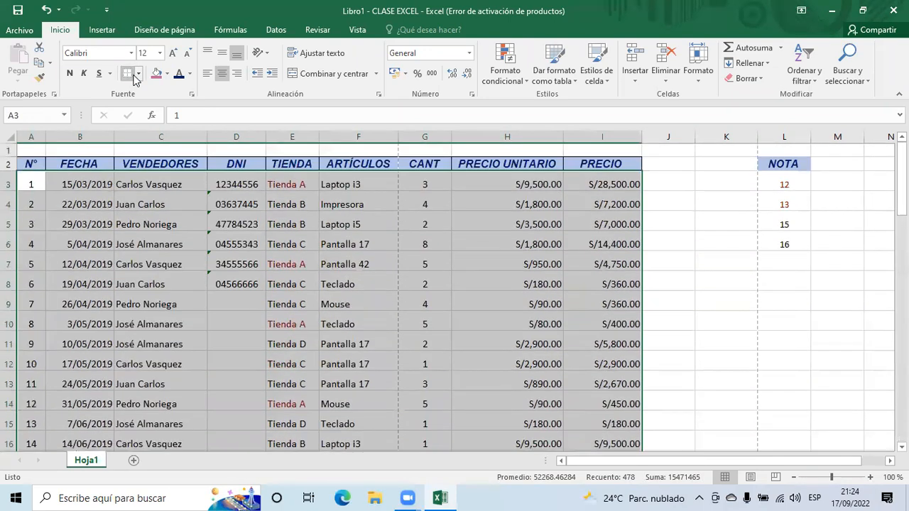
left_click(138, 74)
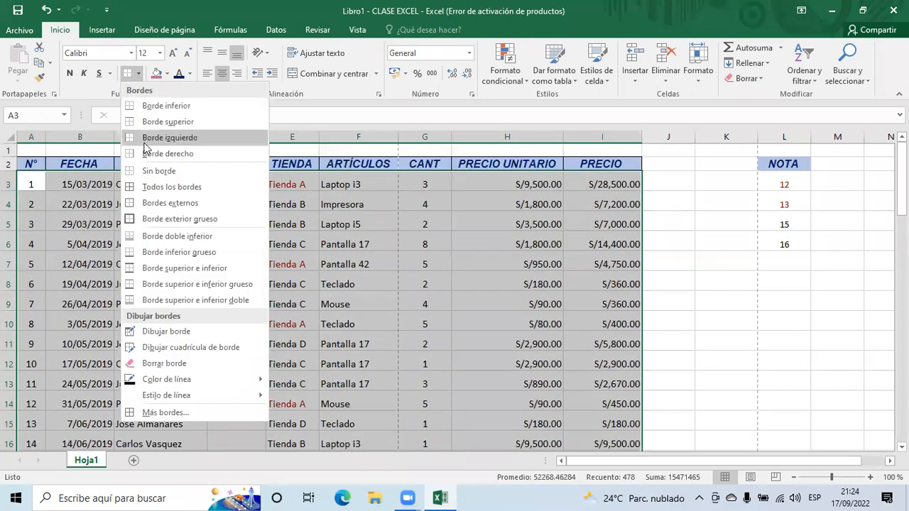
left_click(154, 188)
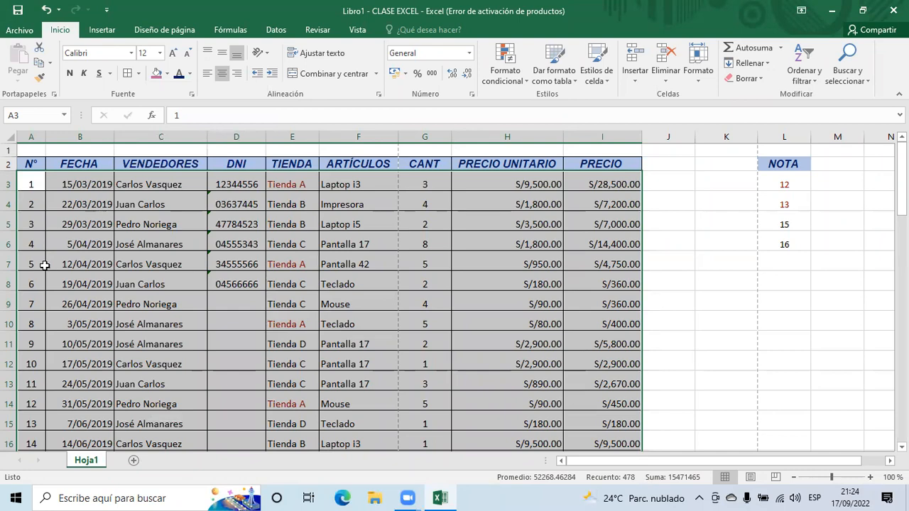
left_click(716, 256)
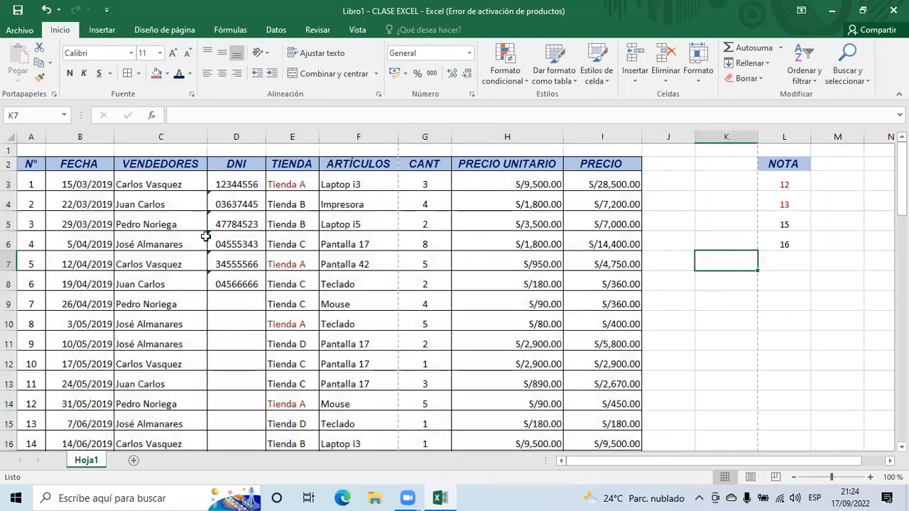
- Apply all borders to the quantity total in G62 and the price total in I62
scroll(366, 278, "down", 12)
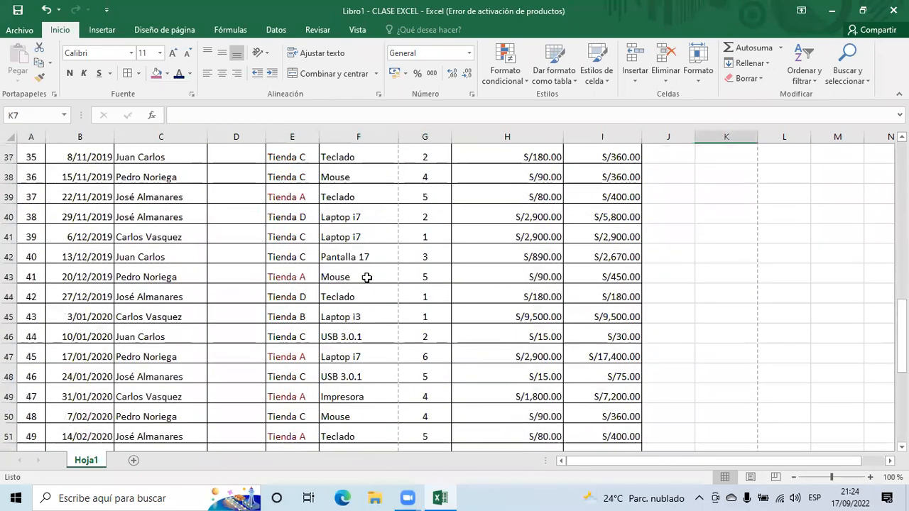
scroll(366, 278, "down", 6)
scroll(366, 279, "up", 17)
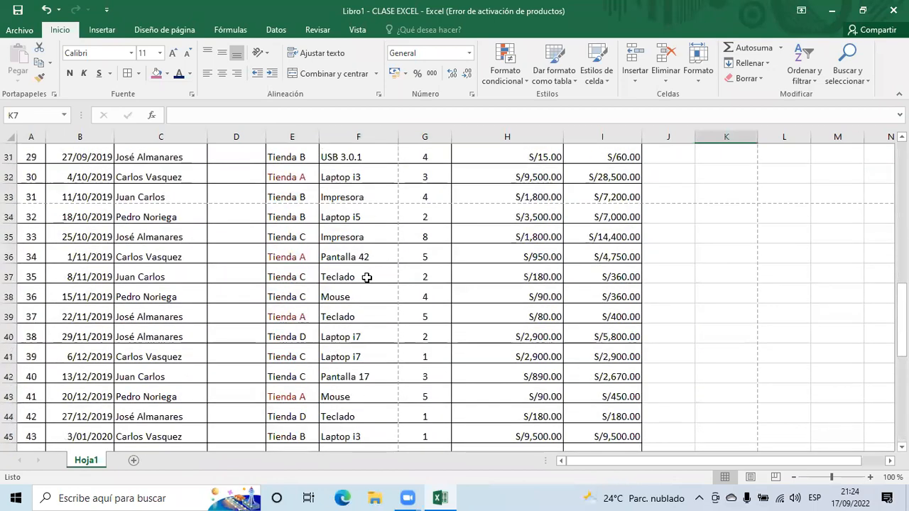
scroll(366, 278, "down", 5)
scroll(367, 277, "down", 13)
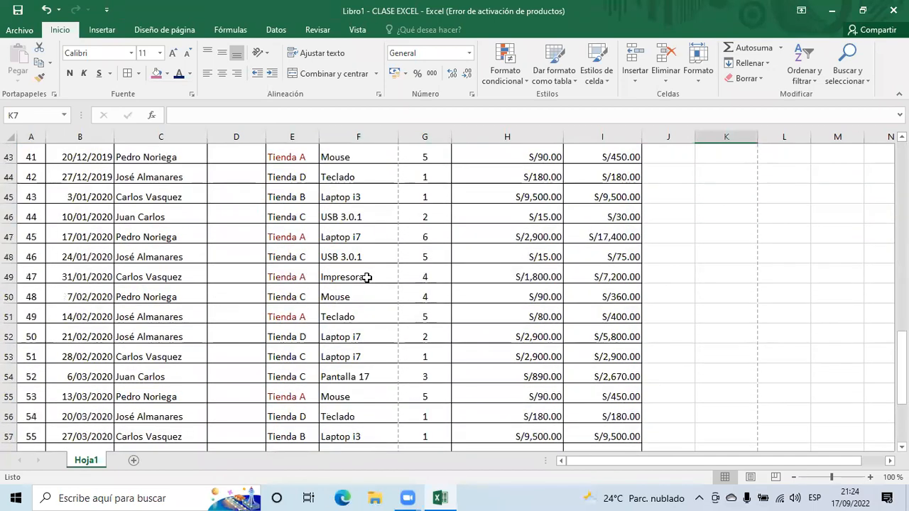
left_click(419, 232)
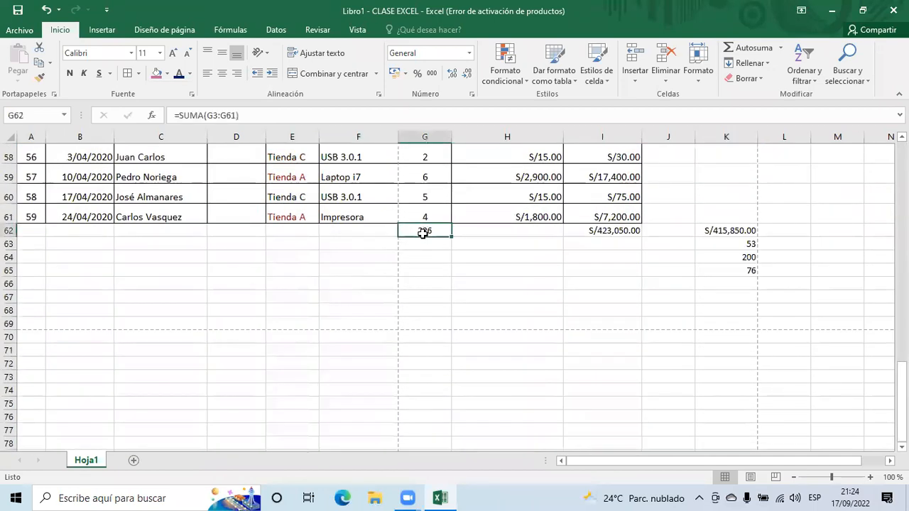
left_click(565, 236)
left_click(126, 74)
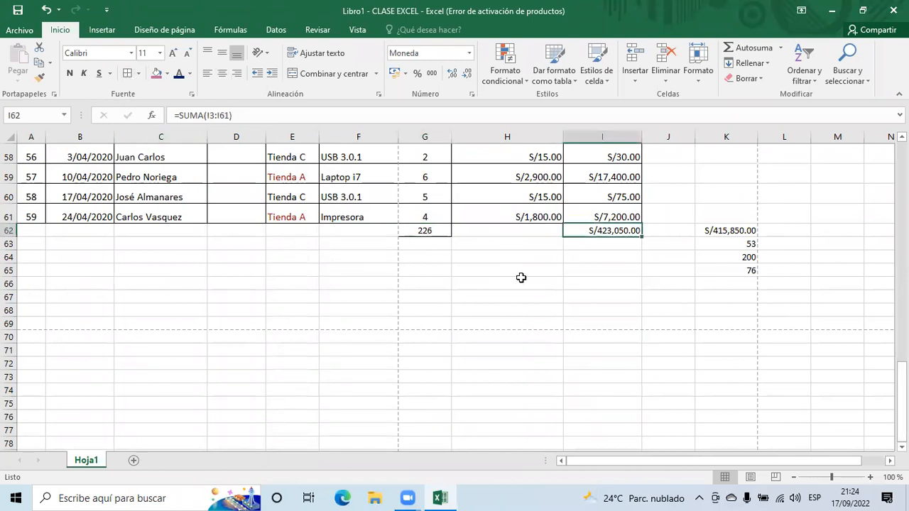
left_click(521, 281)
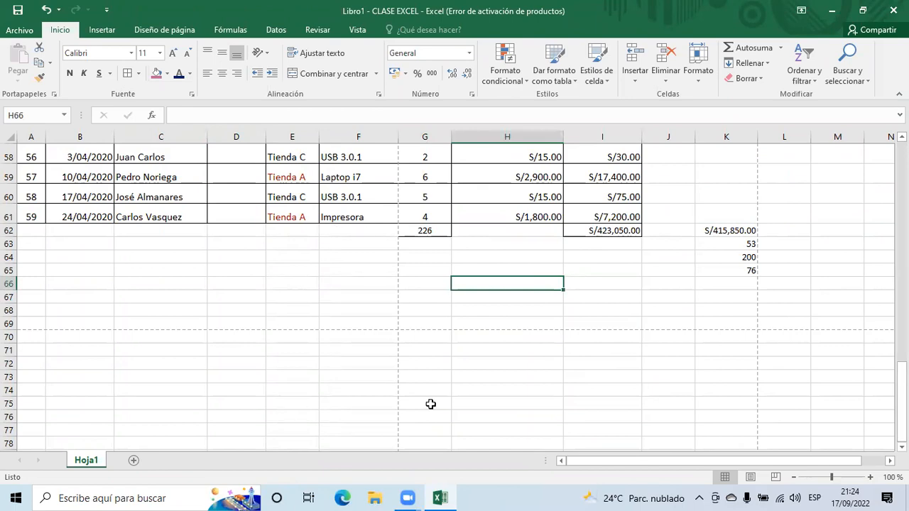
- Look through the options offered by the Rellenar (fill) and Borrar (clear) commands
scroll(604, 319, "up", 3)
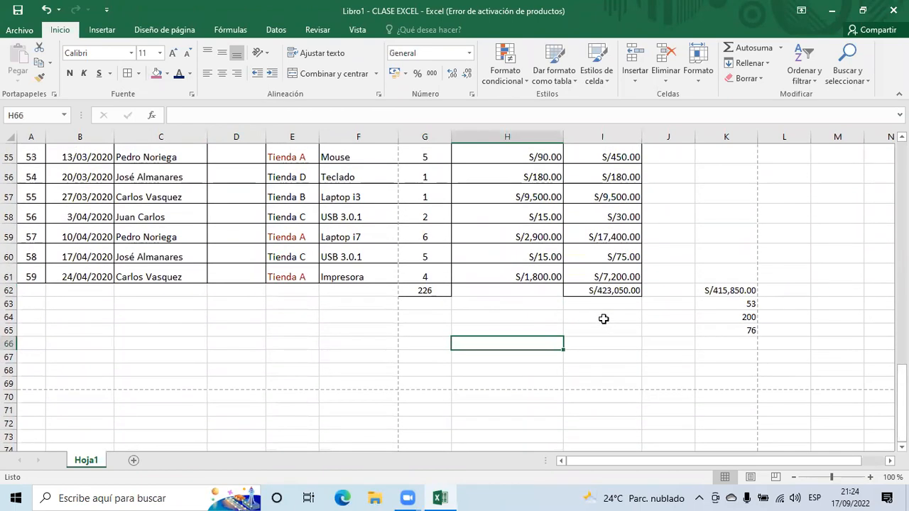
scroll(603, 319, "up", 16)
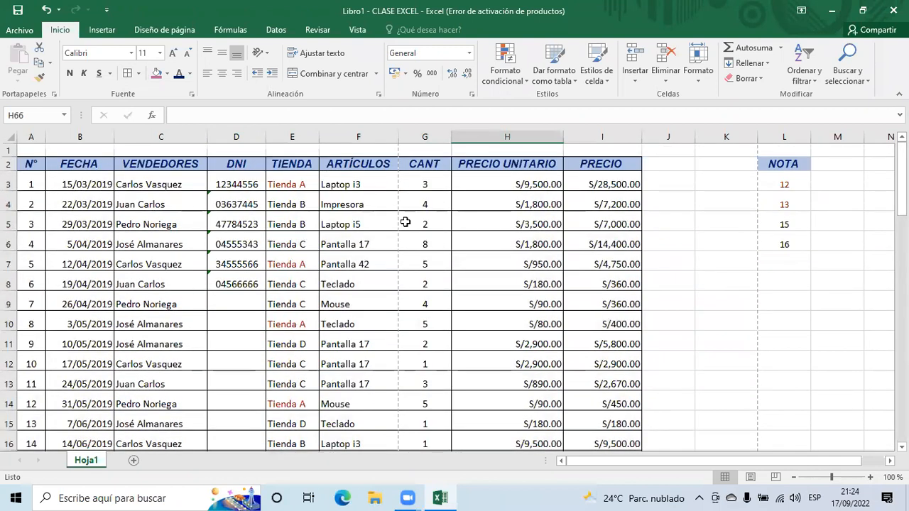
left_click(764, 66)
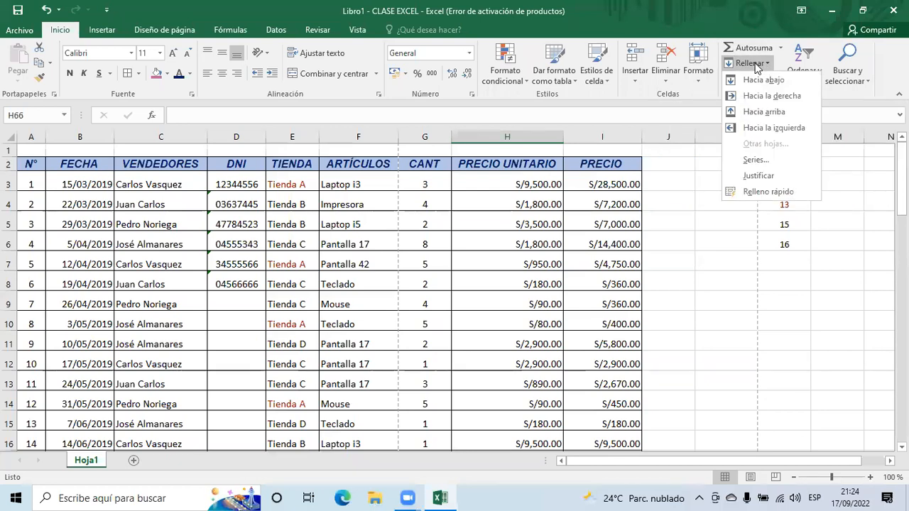
left_click(763, 64)
left_click(757, 83)
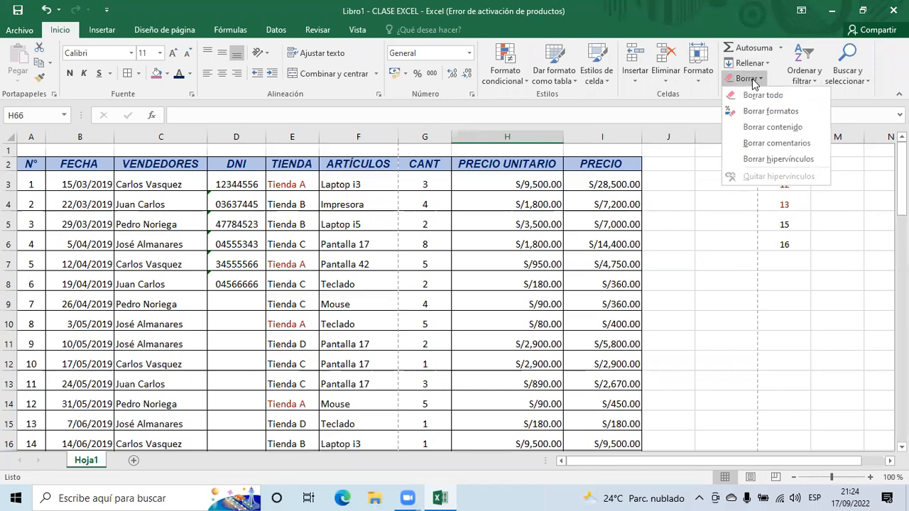
left_click(423, 290)
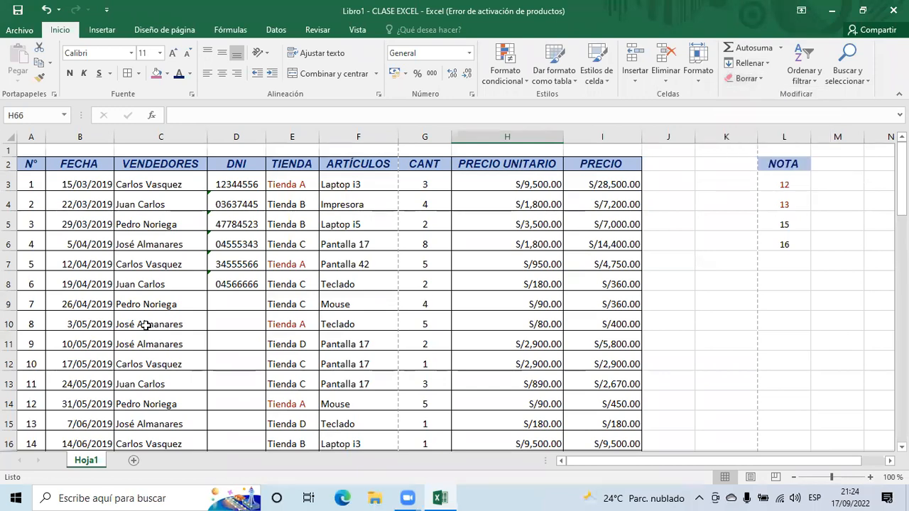
- Clear everything, both contents and formats, from the table rows in A8:I15
scroll(146, 326, "down", 4)
scroll(142, 325, "up", 4)
left_click_drag(23, 285, 583, 409)
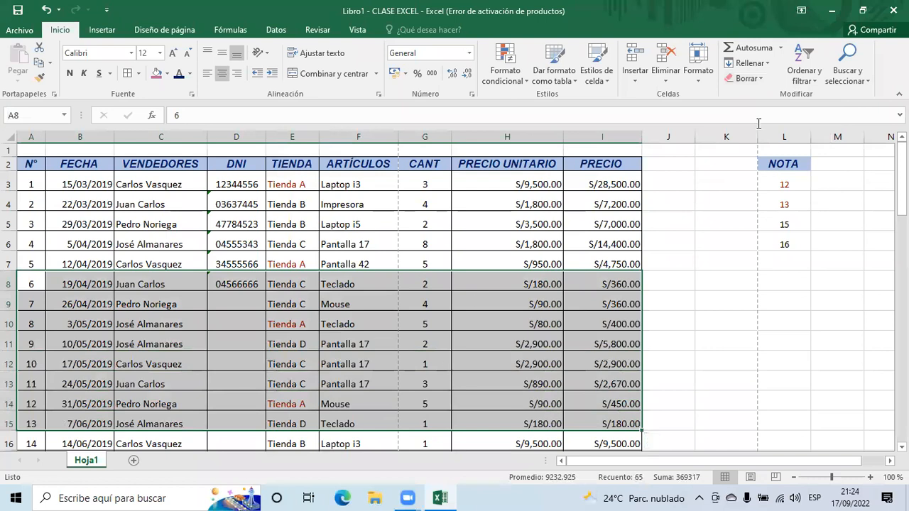
left_click(758, 83)
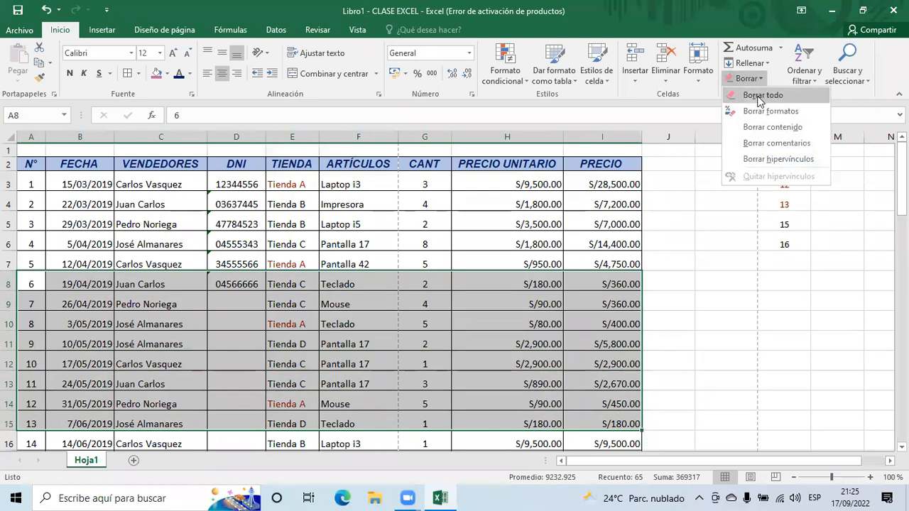
left_click(762, 96)
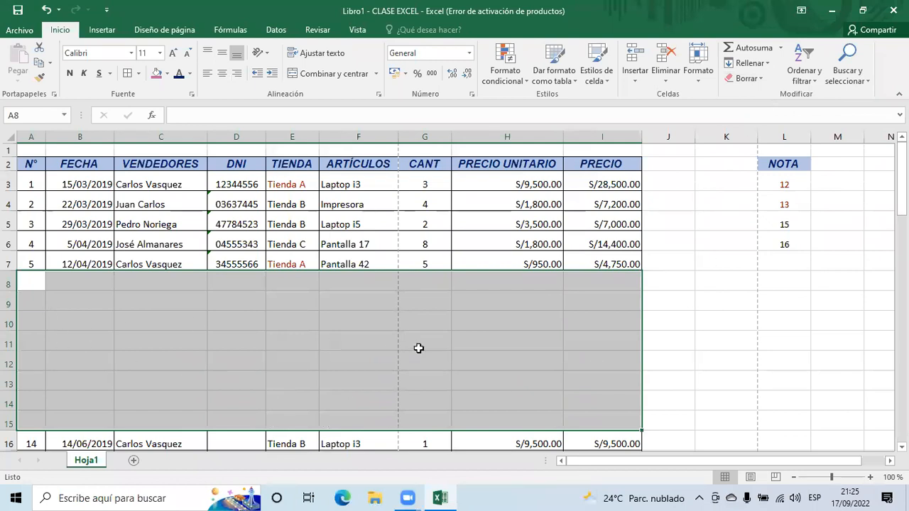
- Review the remaining clear options and undo the clearing of A8:I15
left_click(760, 79)
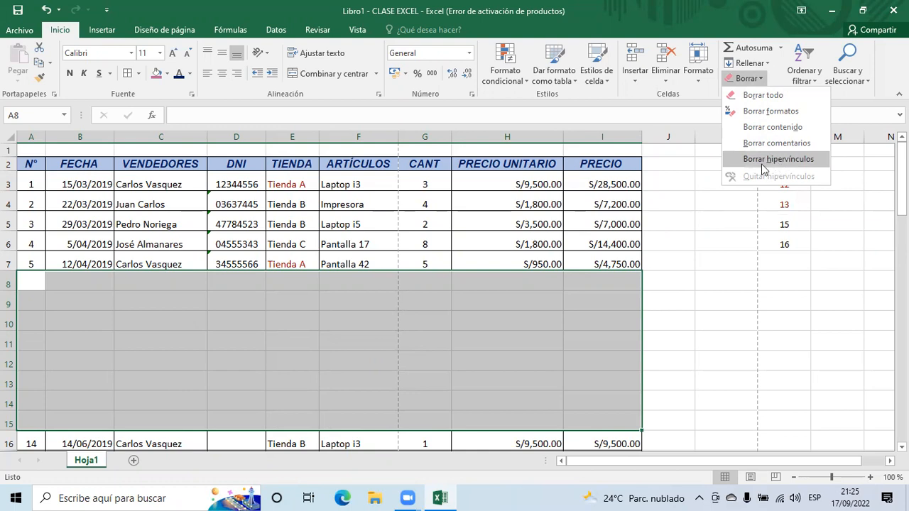
left_click(45, 9)
left_click(45, 10)
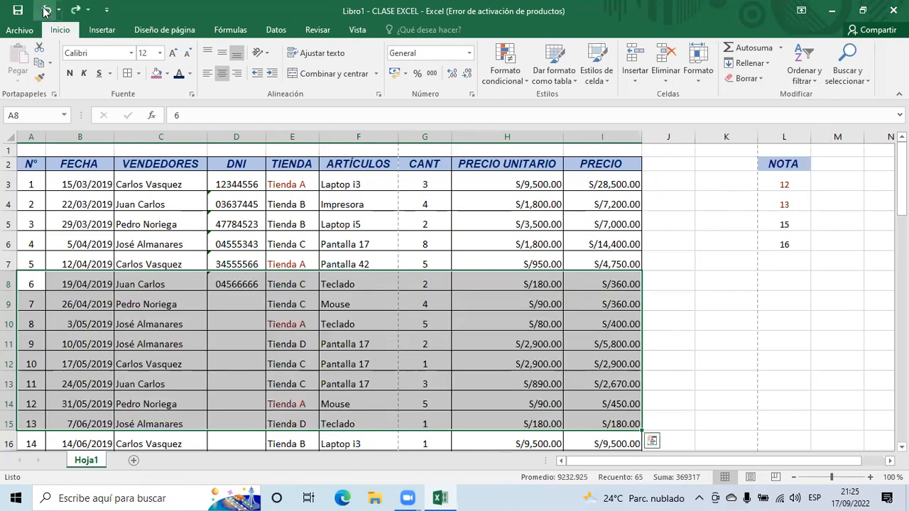
- Look at the Borrar formatos (clear formats) option and select the first date in cell B3
left_click(749, 79)
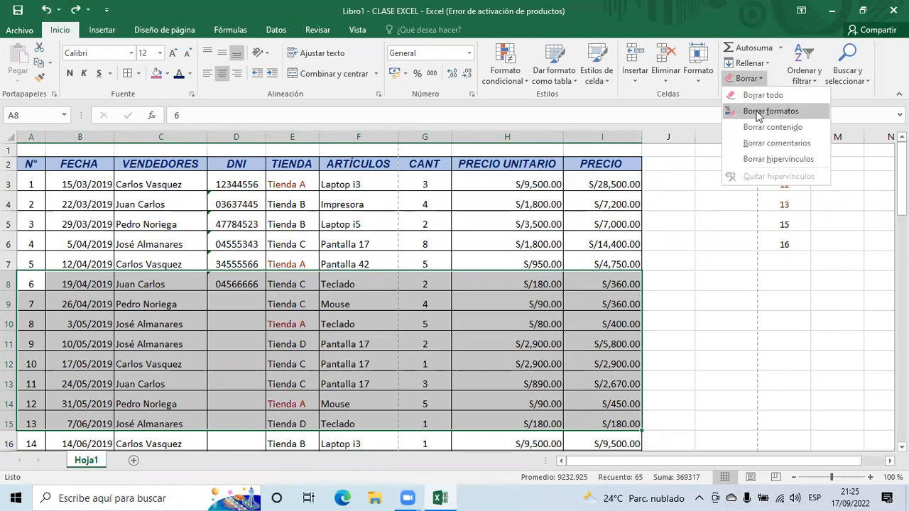
left_click(80, 182)
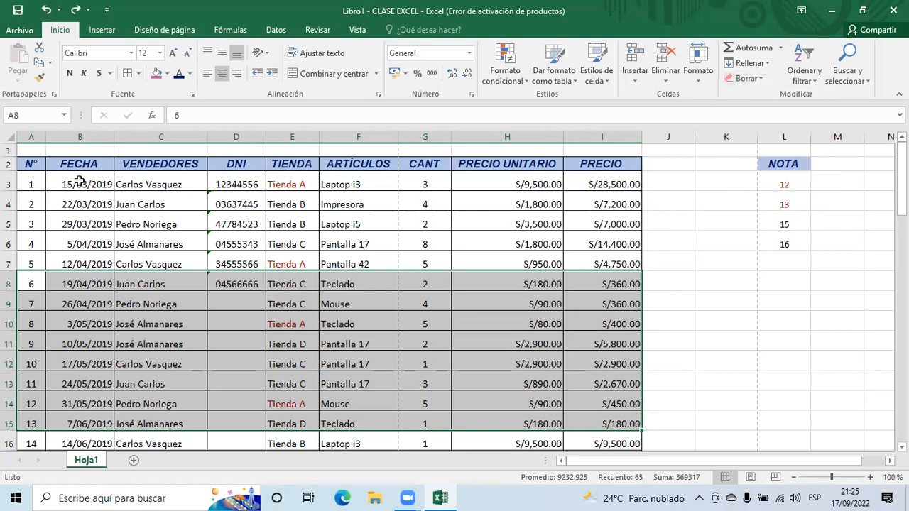
left_click(80, 181)
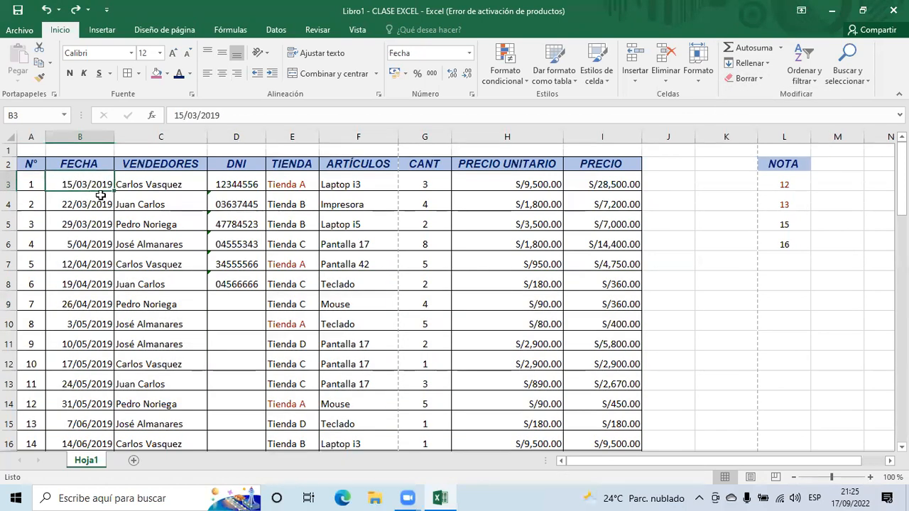
- Clear only the formats from the first date in cell B3 and compare it with the date in B4
left_click(754, 79)
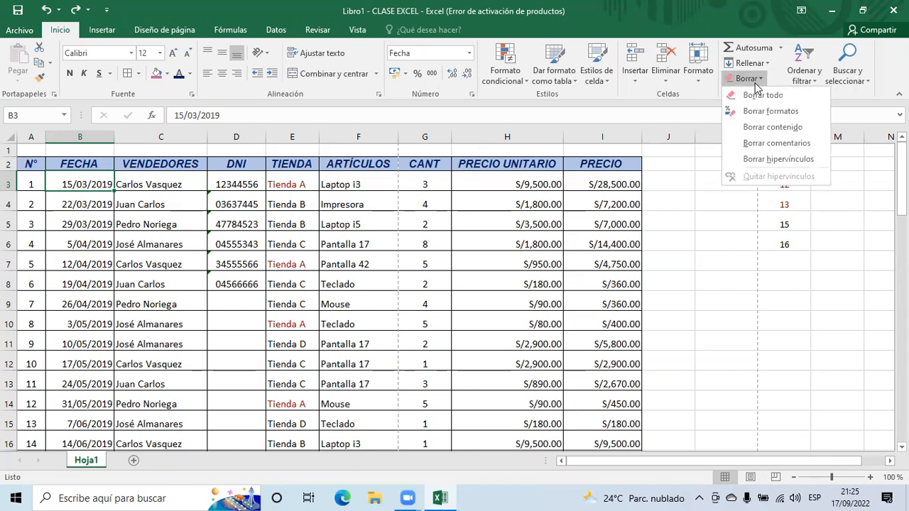
left_click(770, 112)
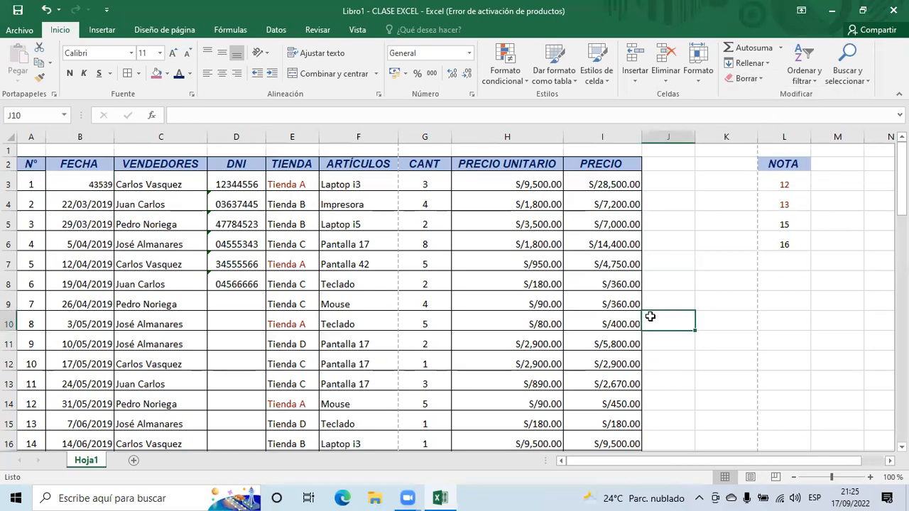
left_click(81, 209)
left_click(74, 186)
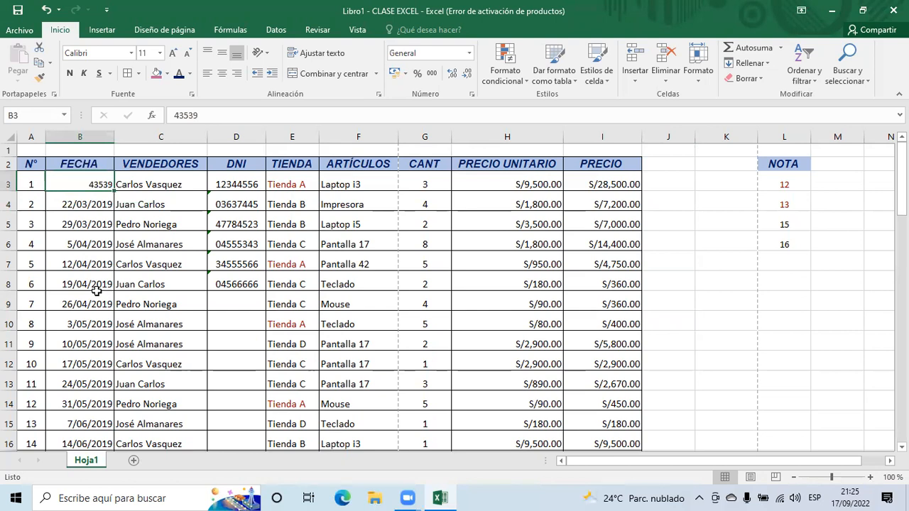
left_click(89, 201)
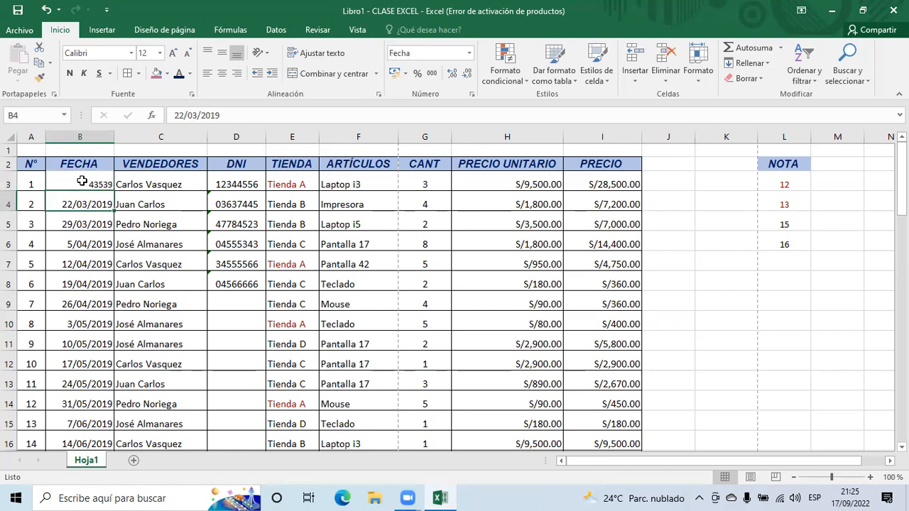
- Apply the Fecha corta (short date) number format to cell B3
left_click(82, 181)
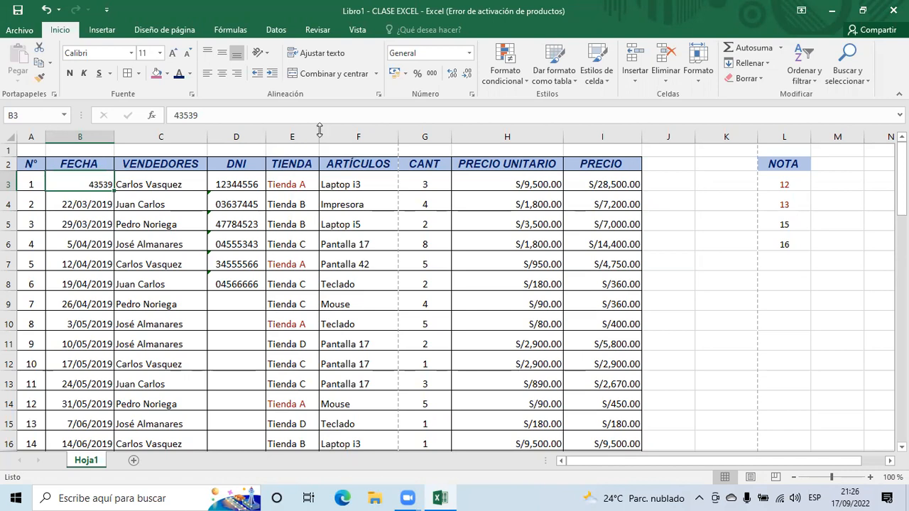
left_click(468, 54)
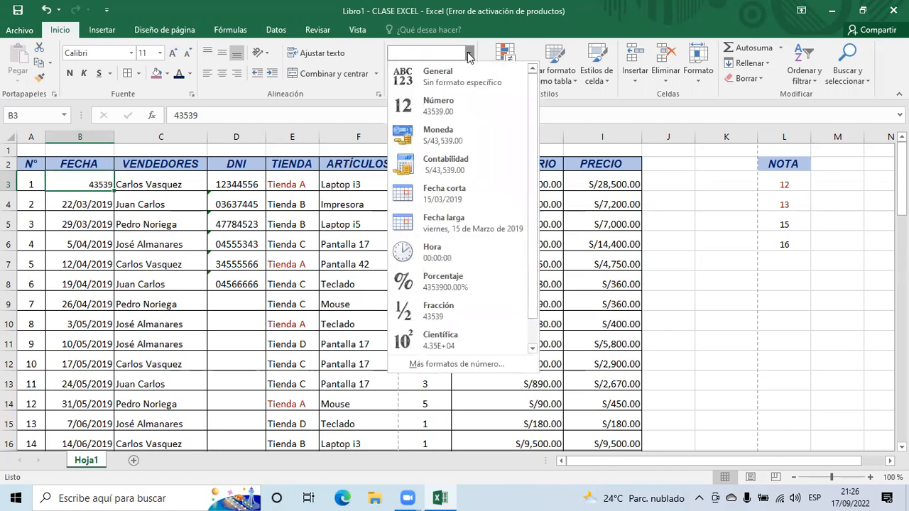
left_click(443, 197)
- Compare the formatting of the date in B3 with that of the dates below it in the FECHA column
left_click(100, 206)
left_click(76, 182)
left_click(86, 201)
left_click(84, 178)
left_click(85, 199)
left_click(86, 182)
left_click(88, 199)
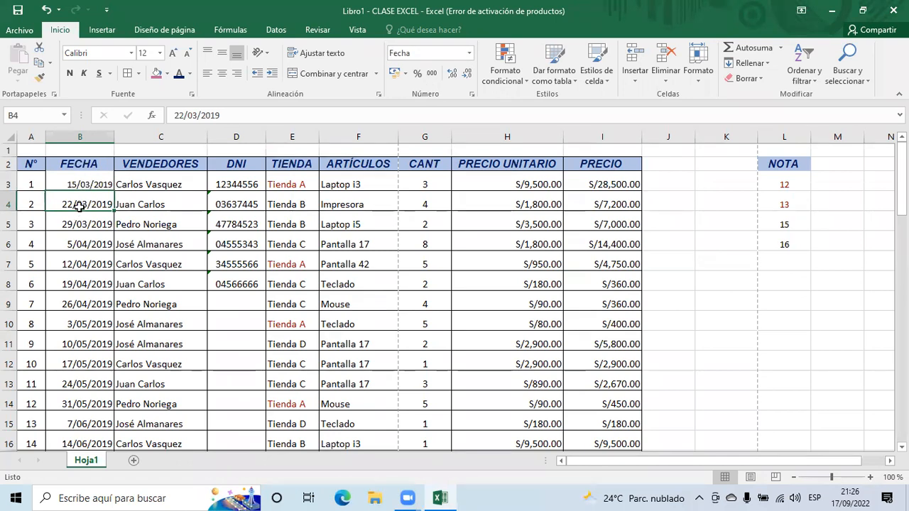
left_click_drag(84, 204, 89, 244)
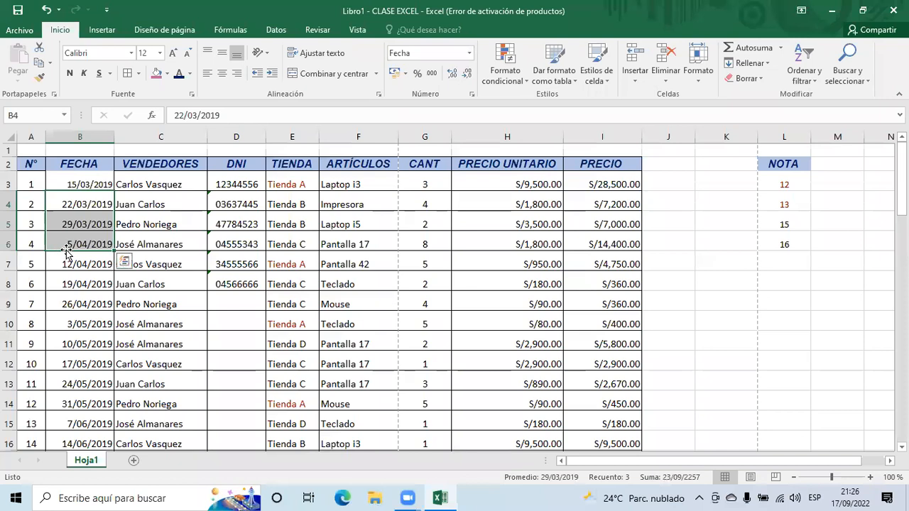
left_click(88, 204)
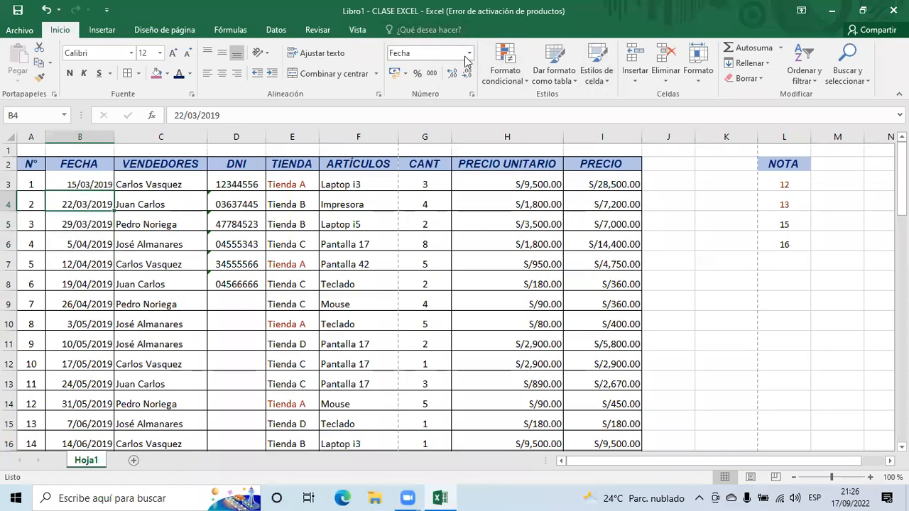
left_click(84, 217)
left_click(77, 255)
left_click(75, 221)
left_click(77, 203)
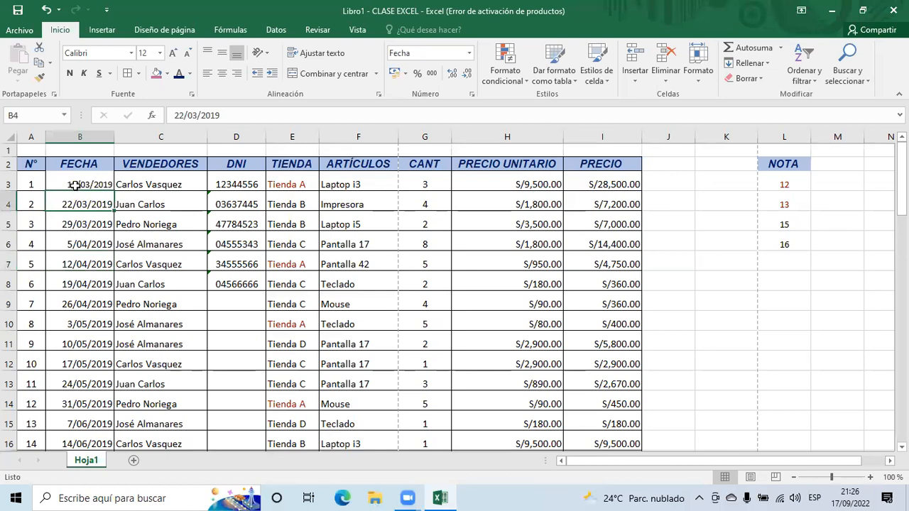
left_click(74, 181)
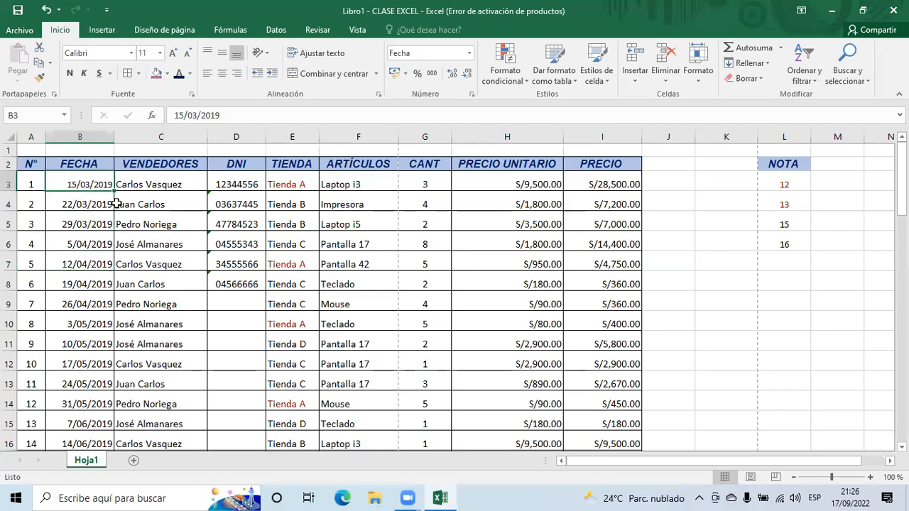
left_click(118, 204)
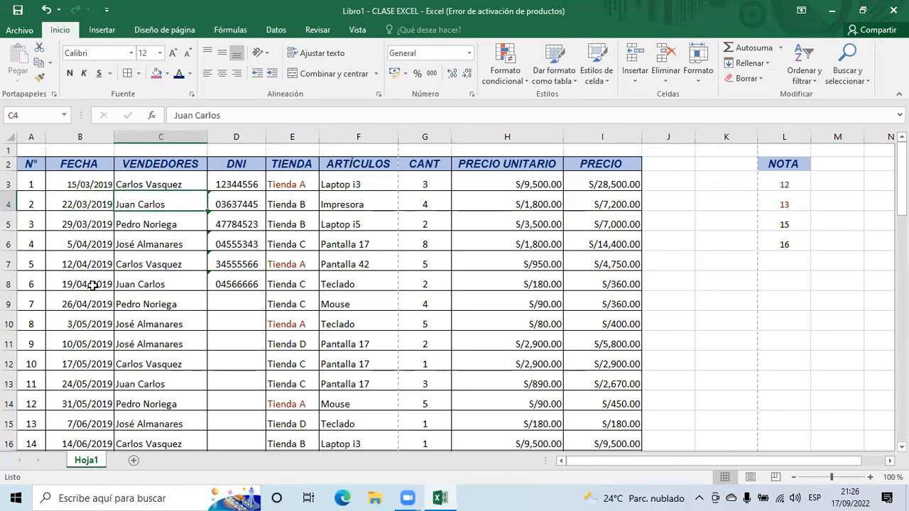
- Sort the table from A to Z by the vendor names in C3:C61, expanding the selection to the adjacent columns, and review the sorted rows
left_click(814, 82)
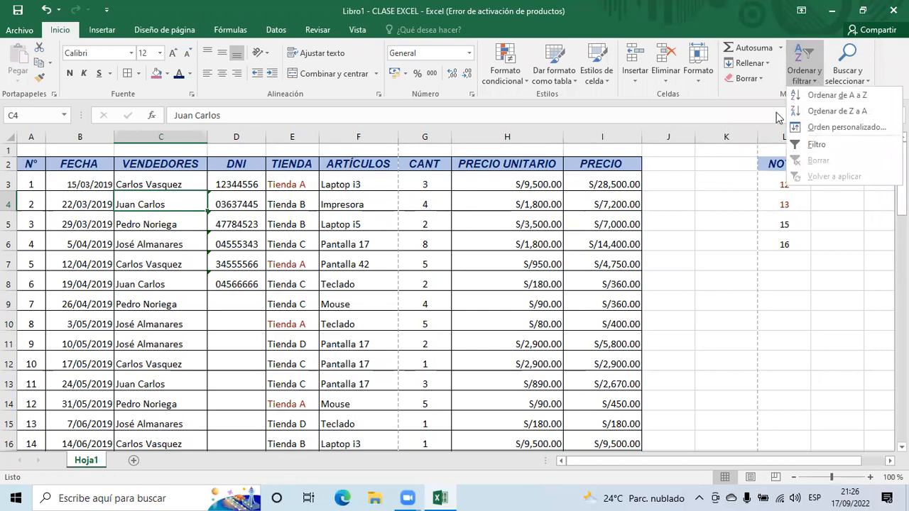
left_click(657, 241)
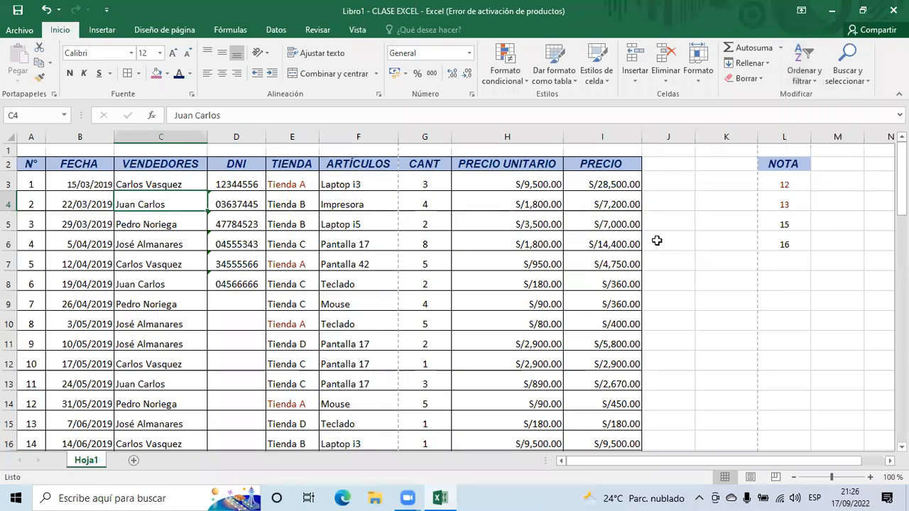
left_click(156, 183)
left_click_drag(156, 183, 166, 398)
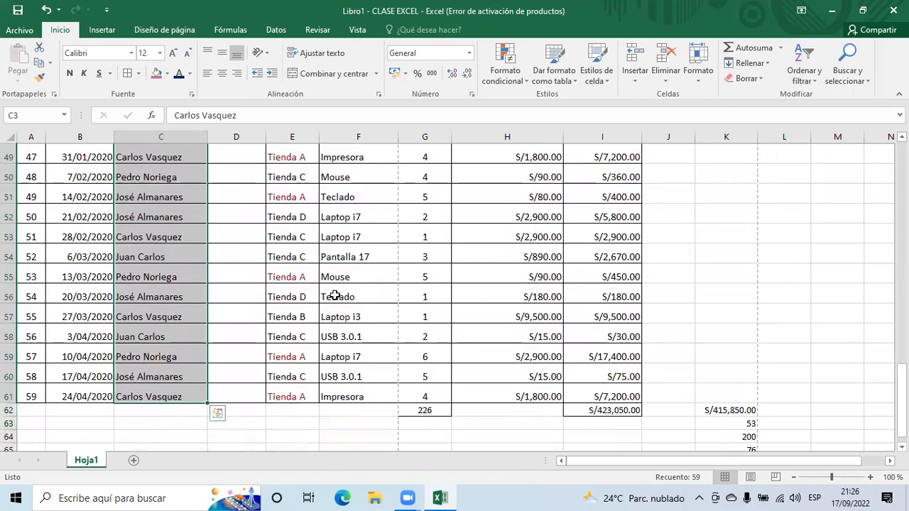
scroll(333, 293, "up", 16)
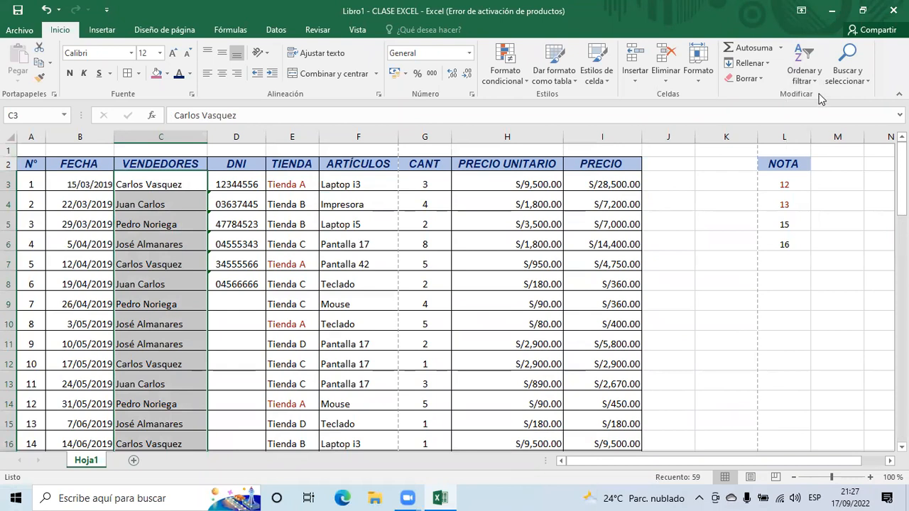
left_click(804, 75)
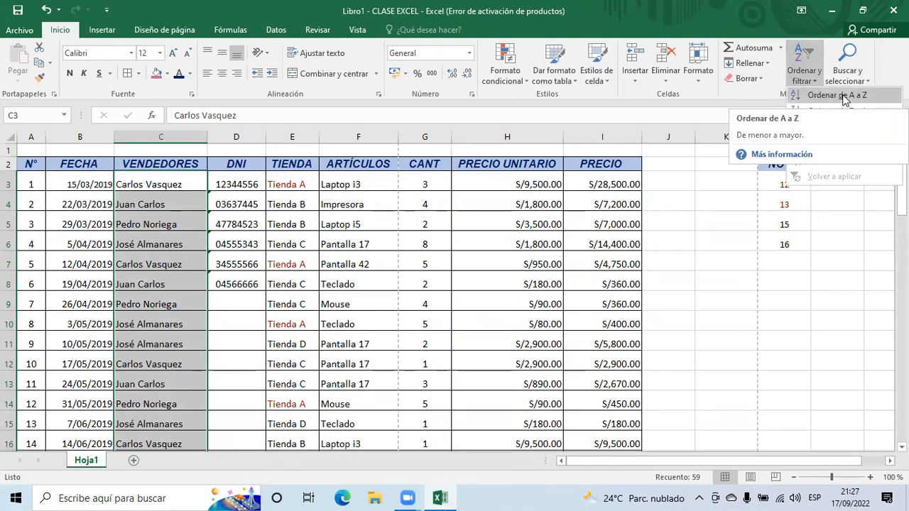
left_click(843, 100)
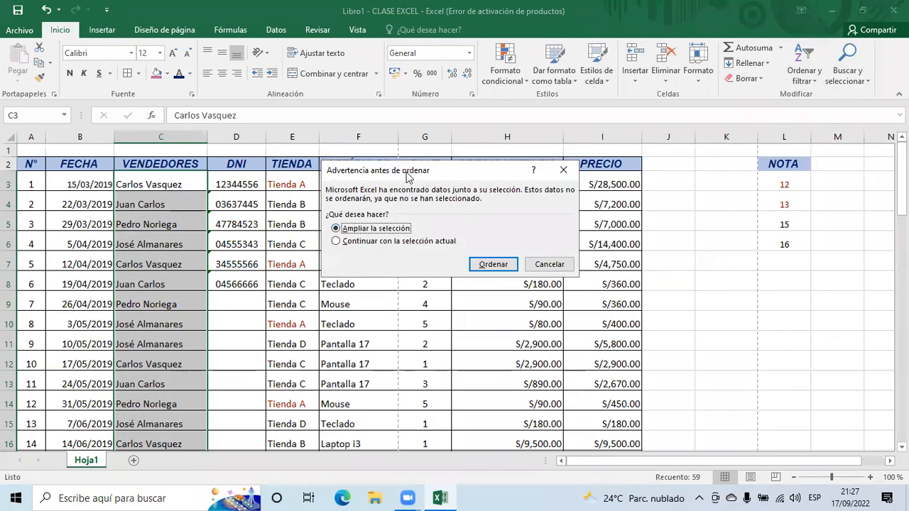
left_click_drag(408, 176, 351, 194)
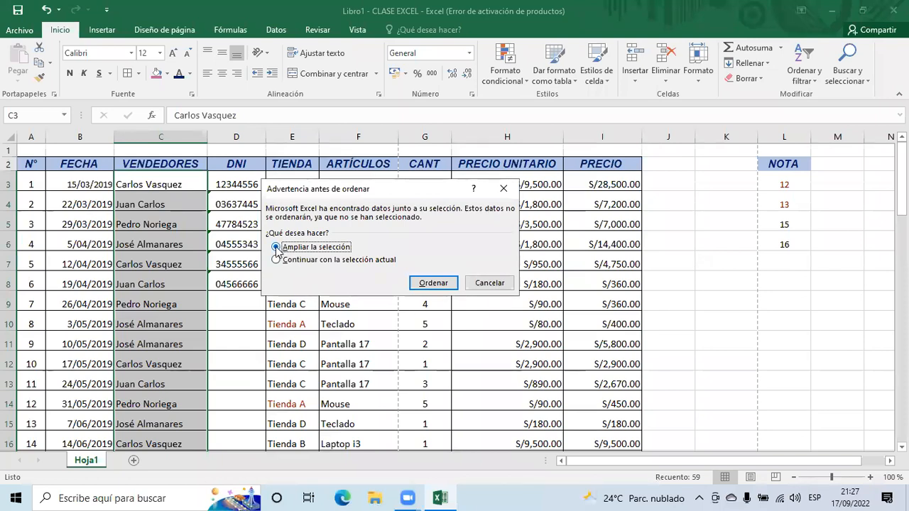
left_click(432, 282)
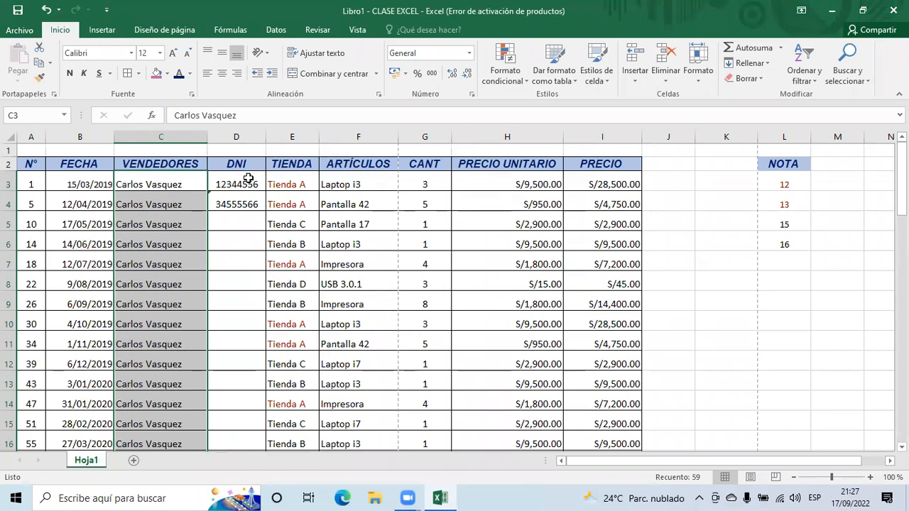
scroll(246, 287, "down", 8)
scroll(247, 287, "down", 8)
scroll(246, 286, "up", 4)
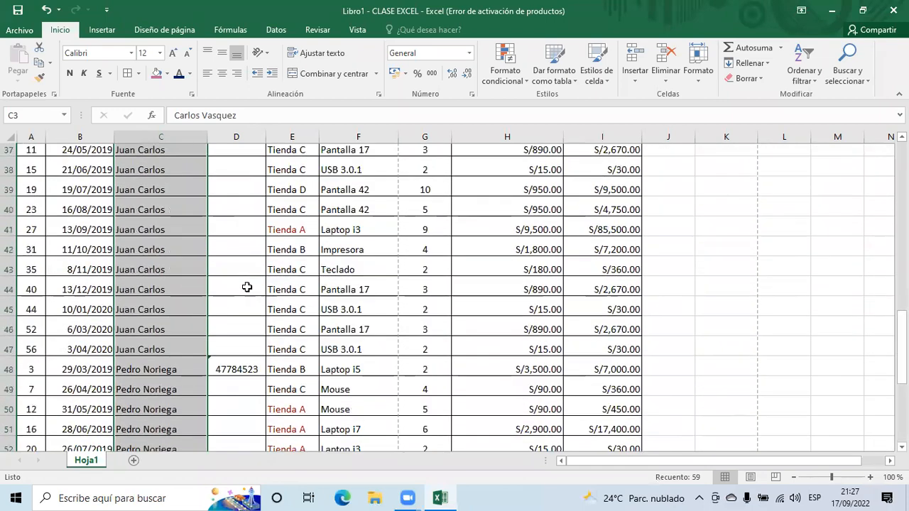
scroll(237, 361, "up", 12)
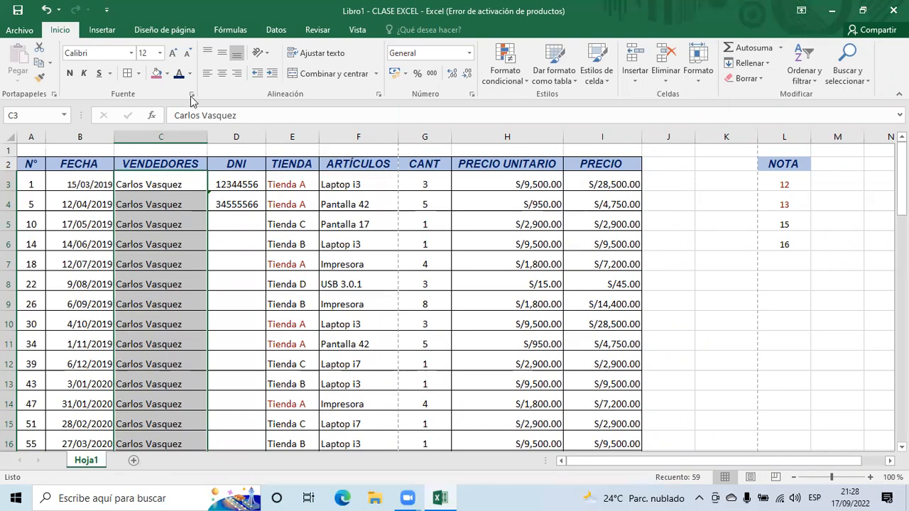
- Delete the out-of-order numbers in A3:A52 of the N° column
left_click(34, 181)
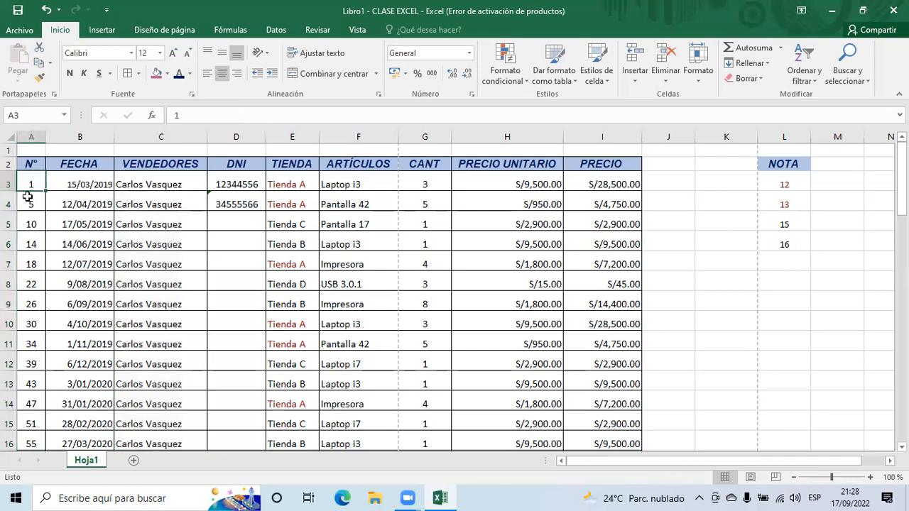
left_click_drag(31, 181, 38, 435)
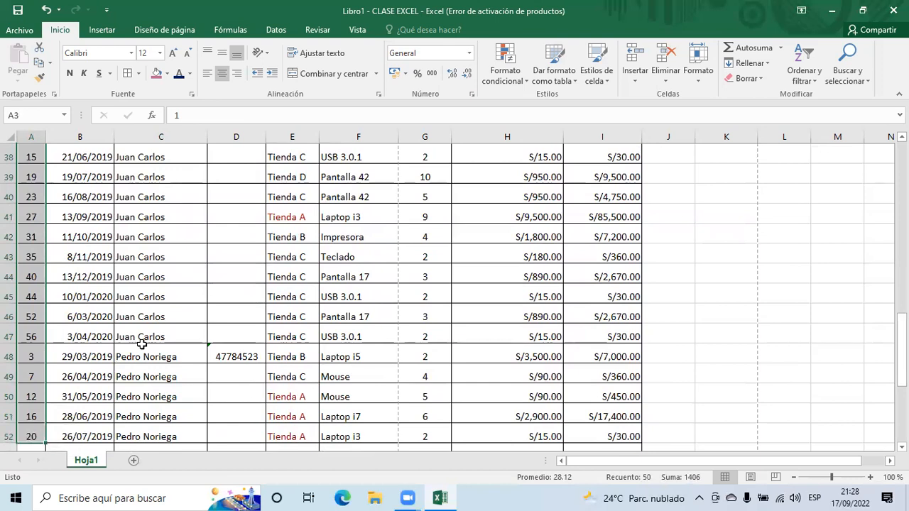
scroll(142, 283, "up", 8)
scroll(142, 282, "up", 5)
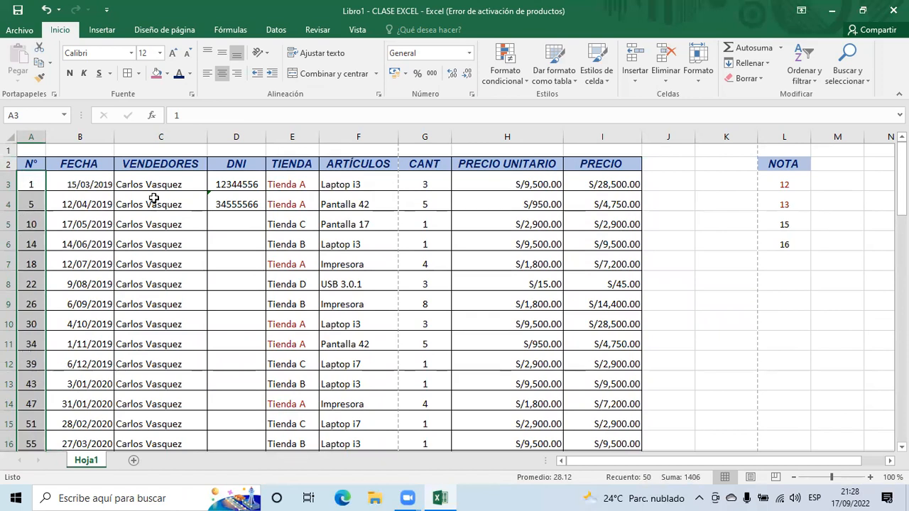
key("Delete")
- Enter 1 in A3 and fill the series down the N° column to A61, numbering the rows 1 to 59
left_click(30, 179)
type("1")
key("Return")
left_click(34, 183)
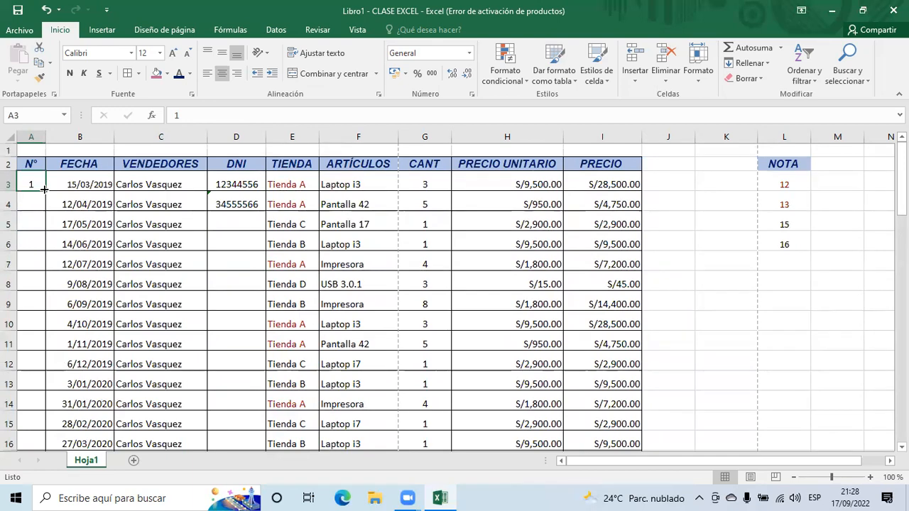
left_click_drag(44, 188, 49, 380)
mouse_move(46, 422)
left_mouse_down()
mouse_move(47, 449)
mouse_move(45, 397)
mouse_move(36, 417)
left_mouse_up()
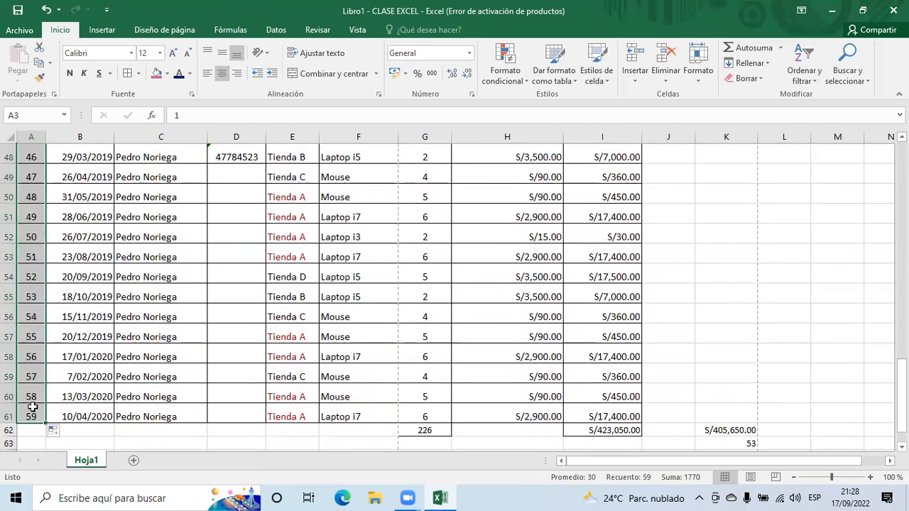
- Check the numbering in the N° column from the first to the last row and the grouping of vendors in the sorted table
left_click(32, 411)
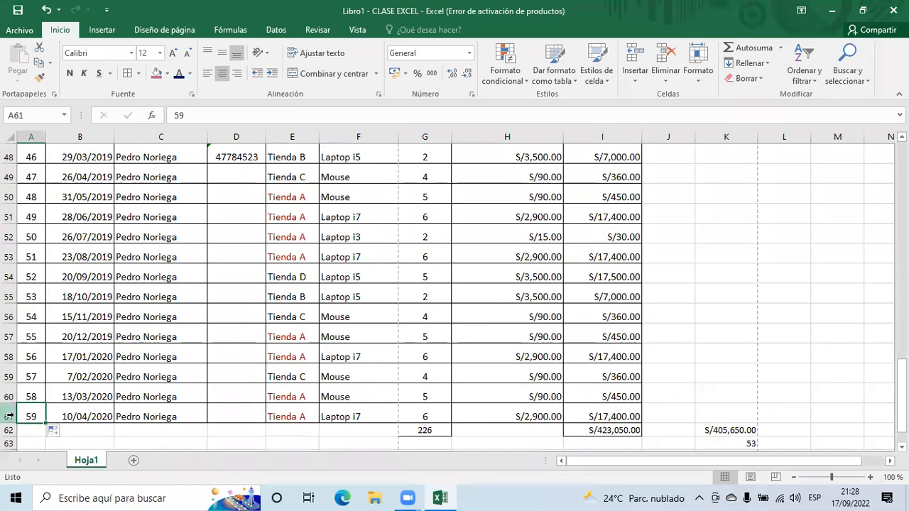
scroll(26, 377, "up", 16)
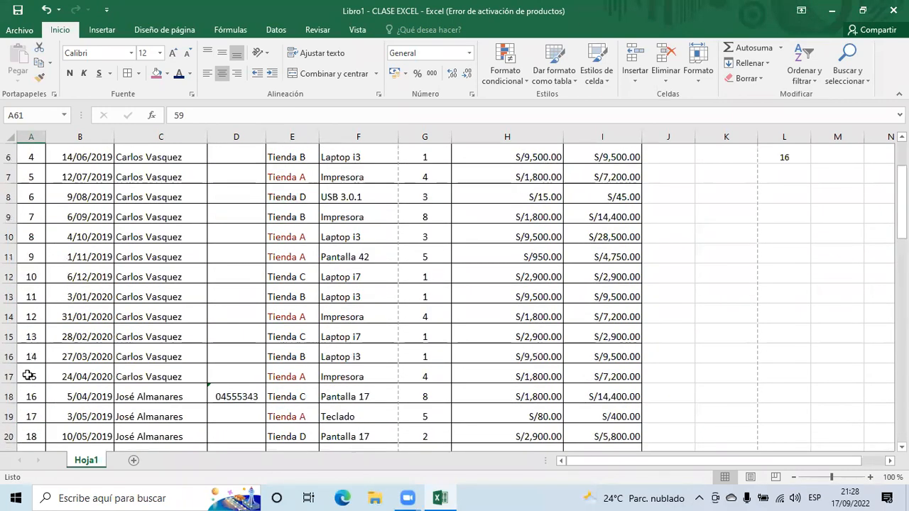
left_click(25, 186)
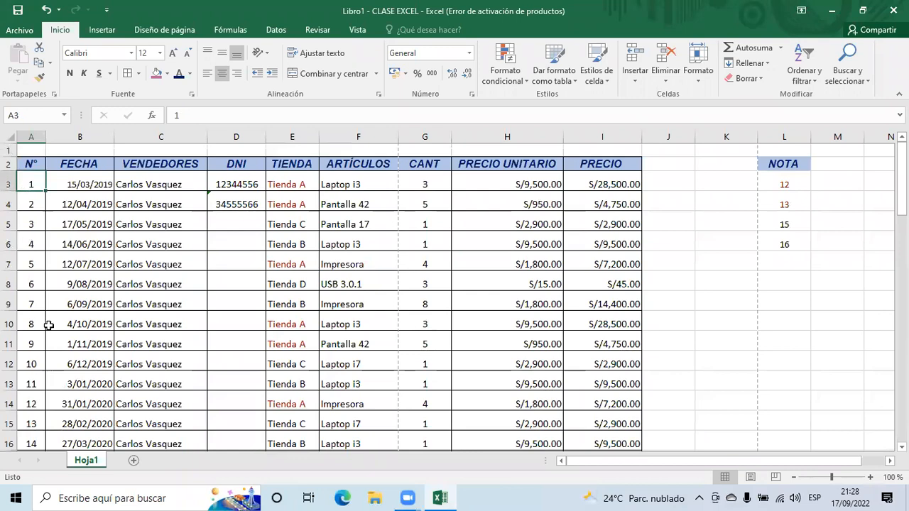
scroll(48, 326, "down", 20)
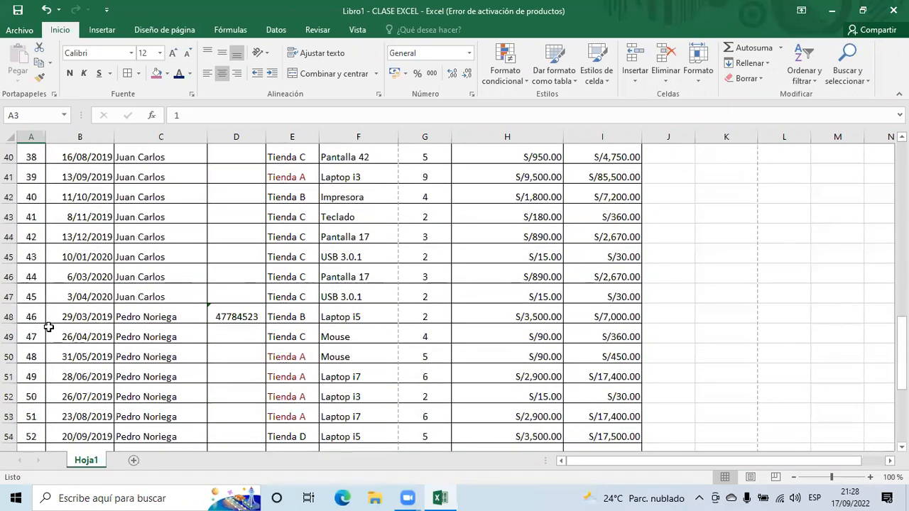
scroll(48, 327, "up", 5)
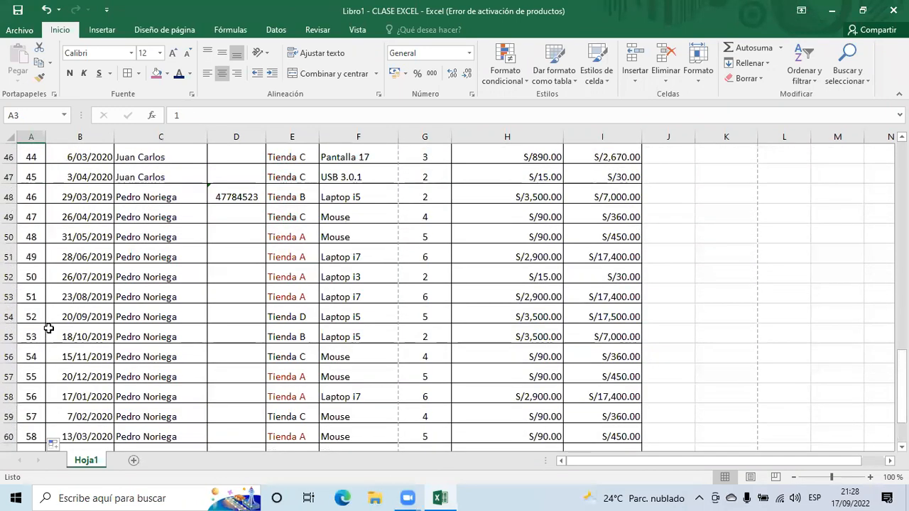
scroll(49, 328, "up", 15)
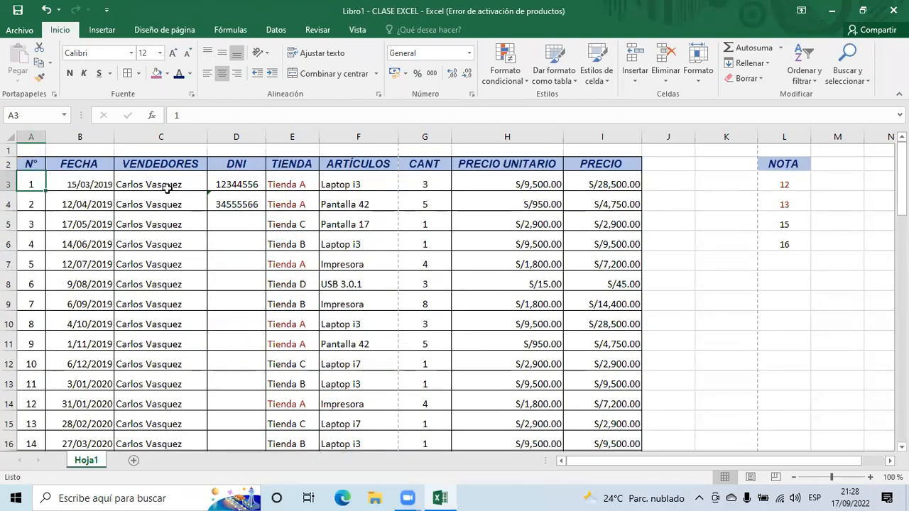
left_click(166, 186)
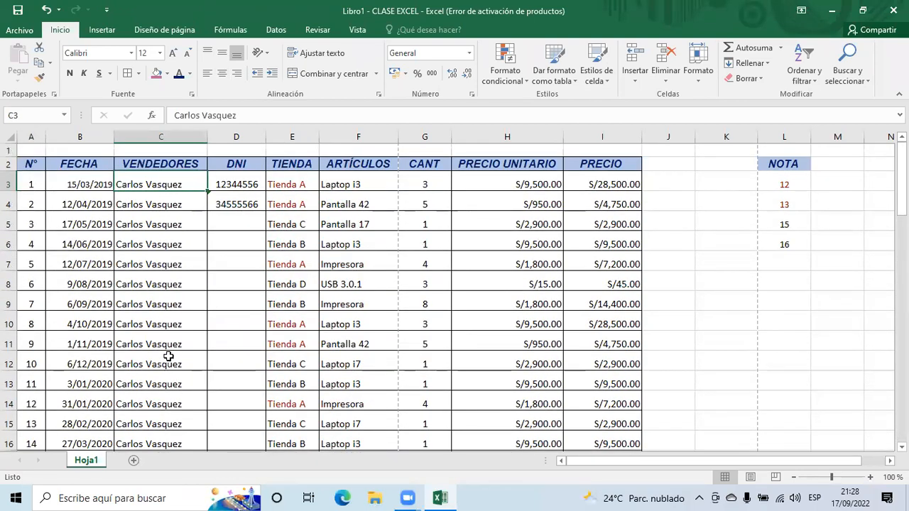
scroll(169, 357, "down", 11)
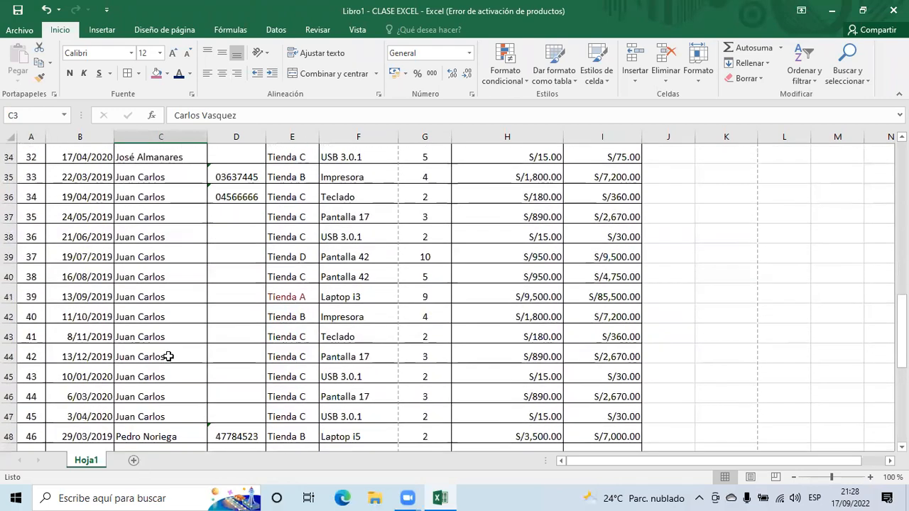
- Review the sorted and renumbered rows down to the totals below the table and back up to the headers
scroll(168, 357, "down", 8)
scroll(168, 357, "up", 1)
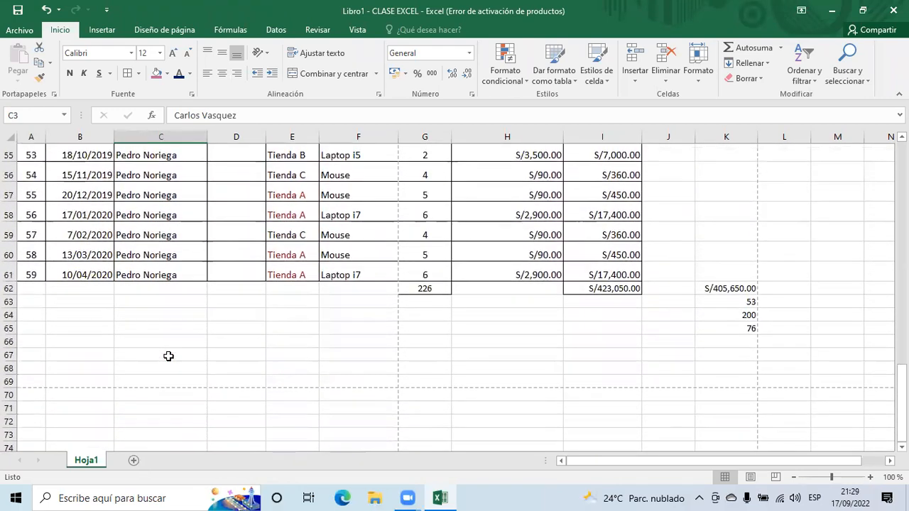
scroll(168, 357, "up", 5)
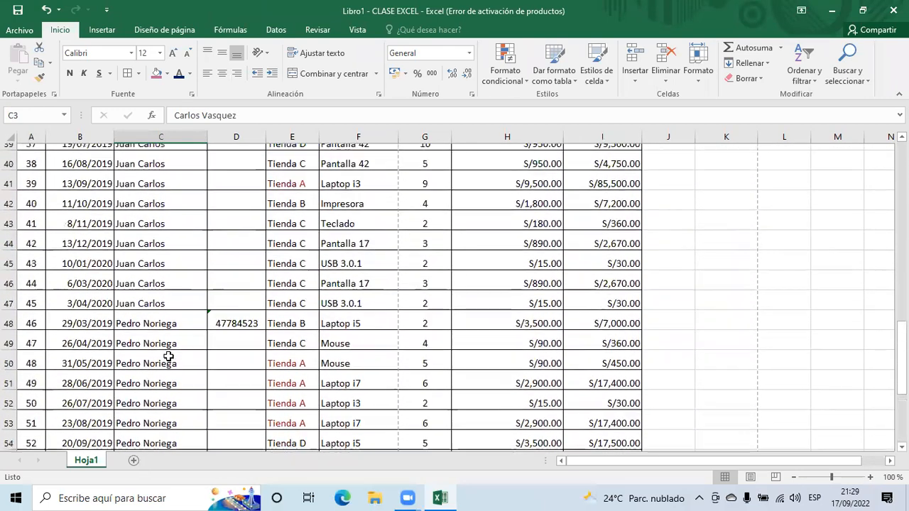
scroll(168, 357, "up", 5)
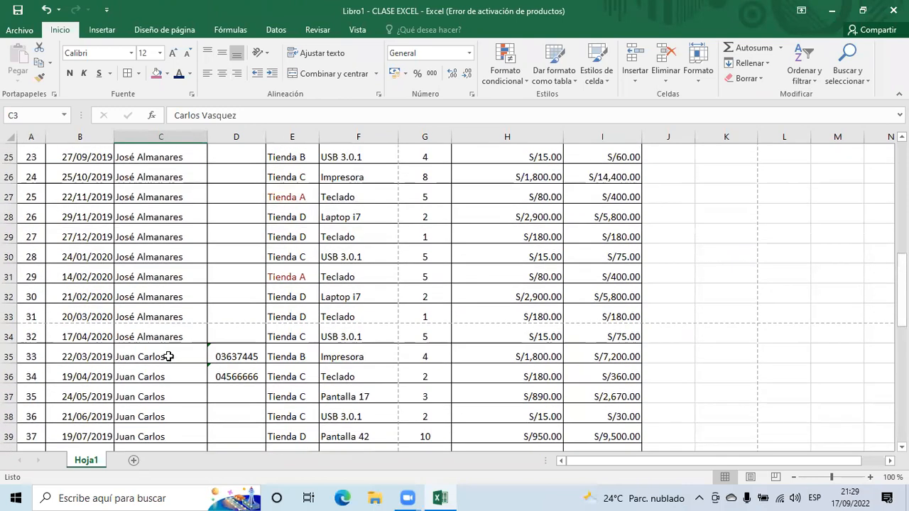
scroll(168, 356, "up", 8)
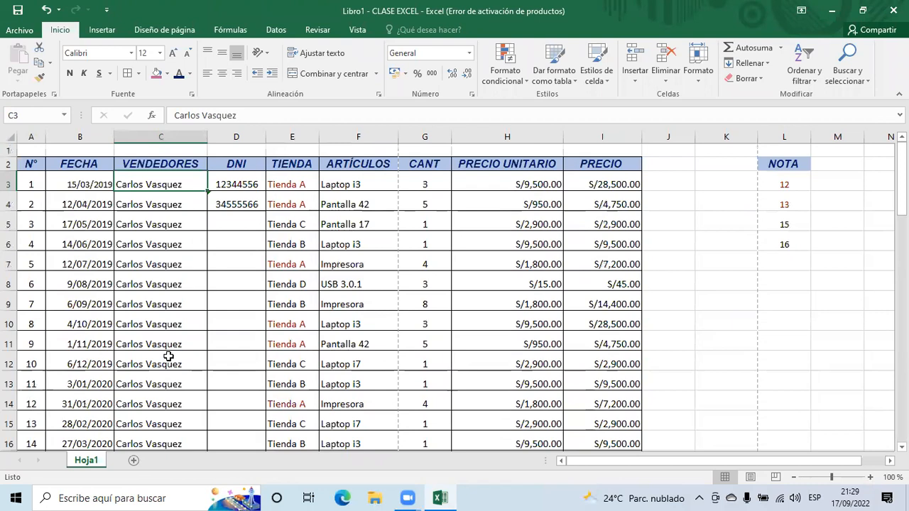
left_click(31, 164)
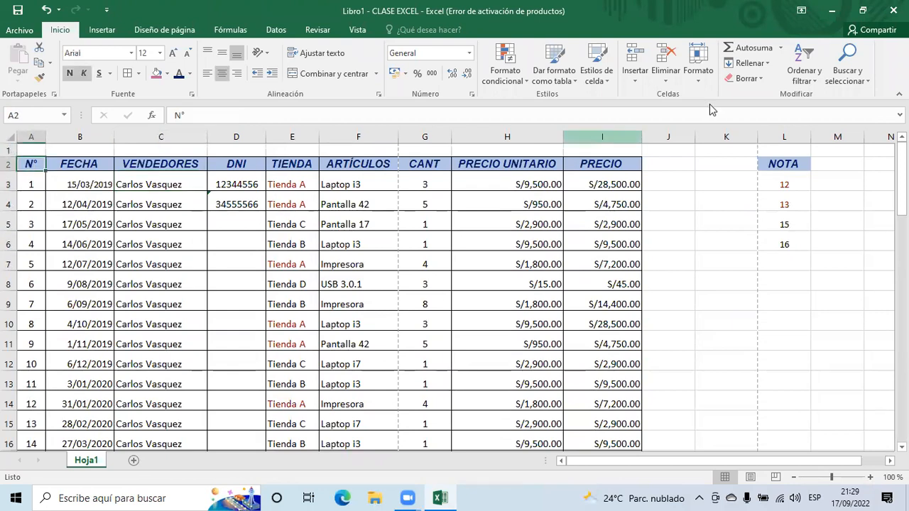
left_click(808, 76)
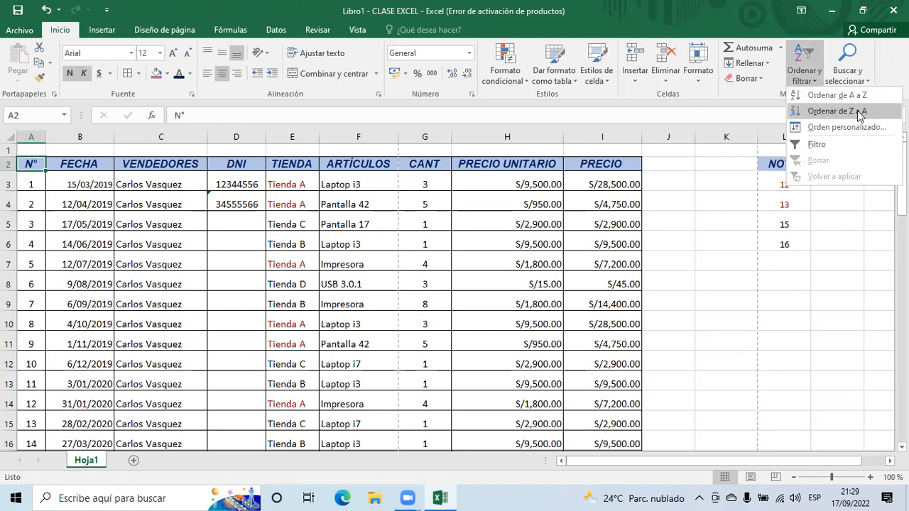
left_click(823, 127)
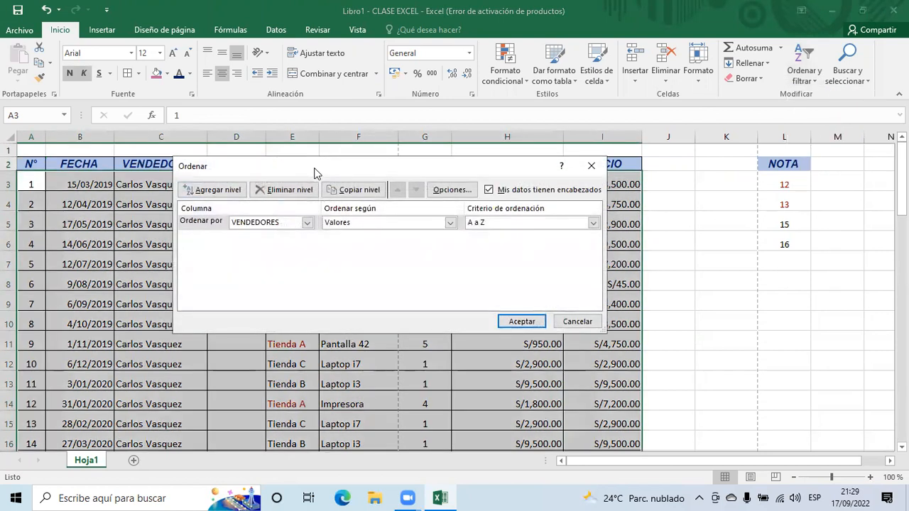
left_click_drag(315, 173, 421, 231)
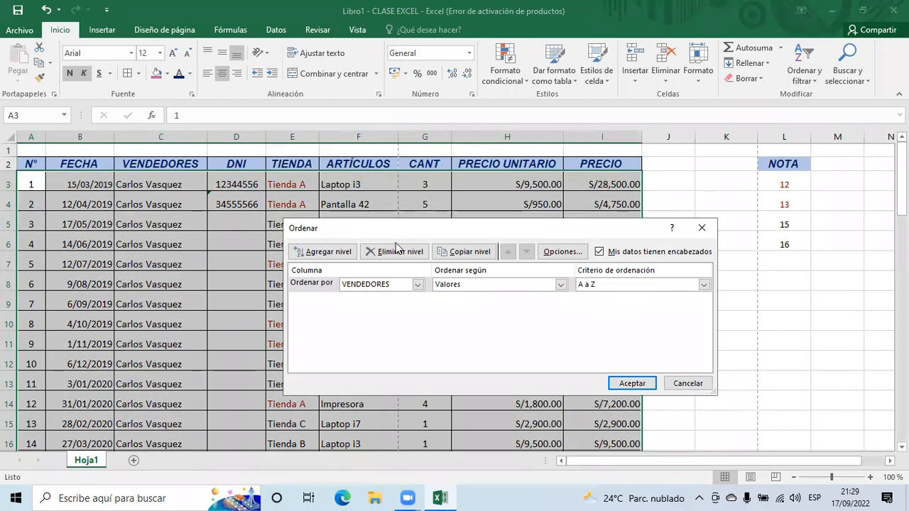
left_click(702, 228)
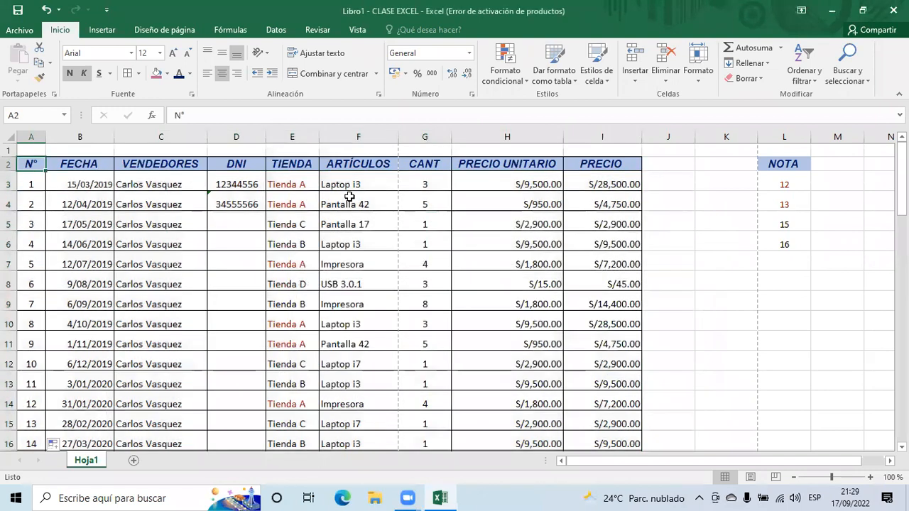
- Try setting up a custom sort of the table by FECHA, on Valores, in De más antiguos a más recientes order, and discard it
left_click(112, 178)
left_click(125, 183)
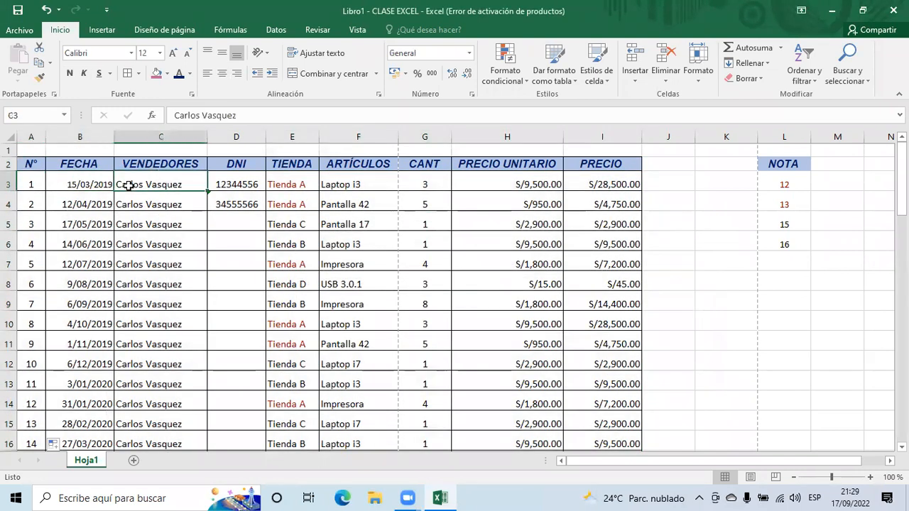
left_click(819, 72)
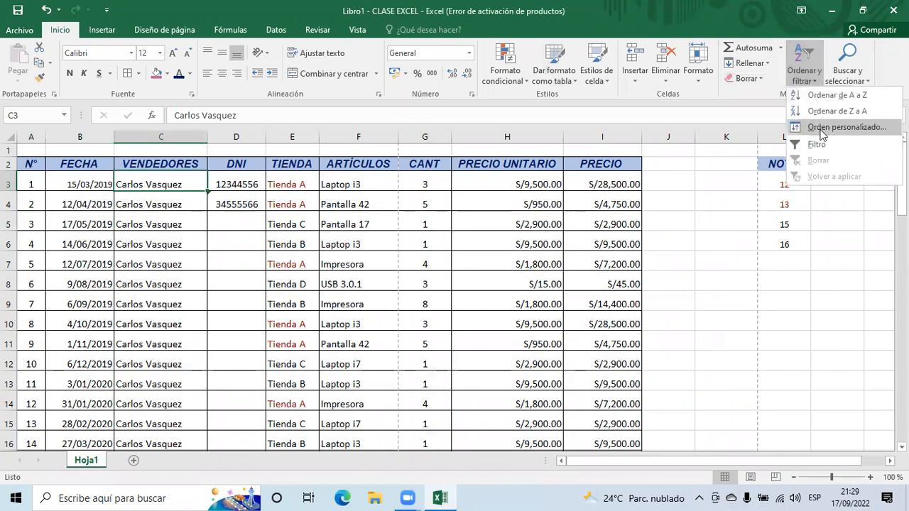
left_click(820, 129)
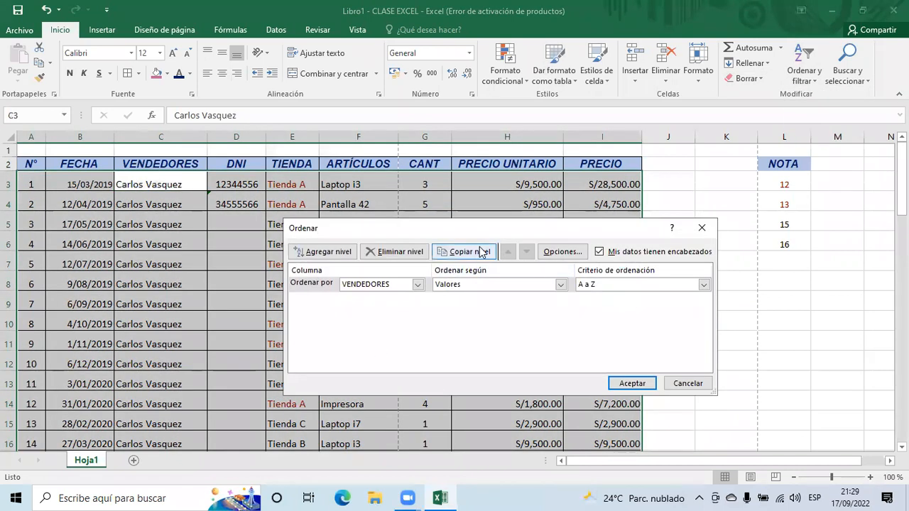
left_click_drag(472, 233, 416, 232)
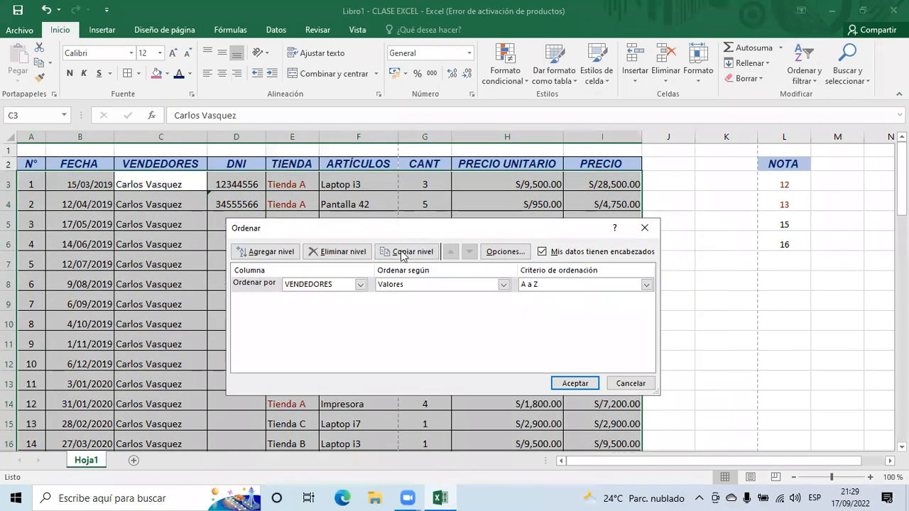
left_click(360, 285)
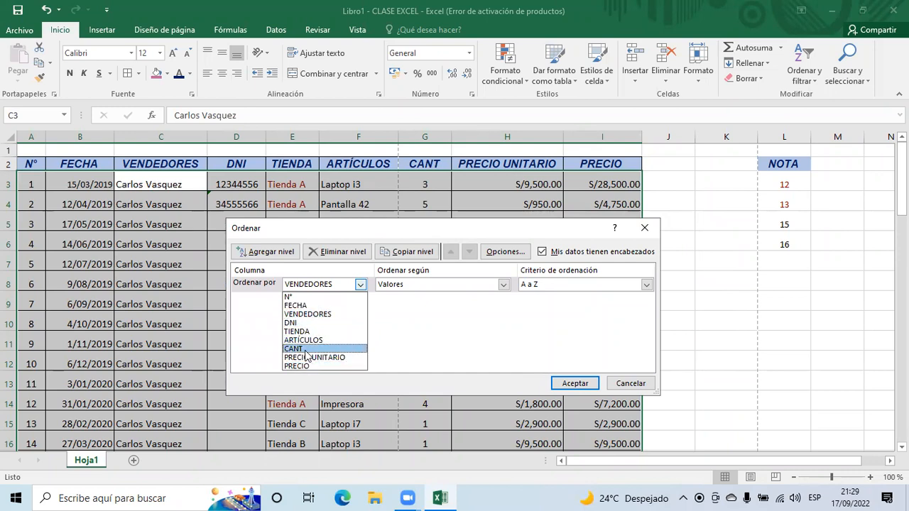
left_click(303, 306)
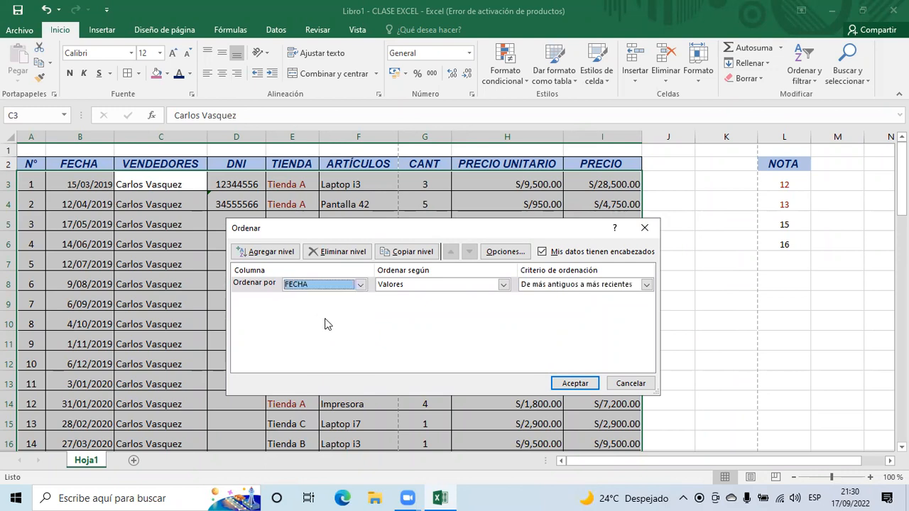
left_click(419, 286)
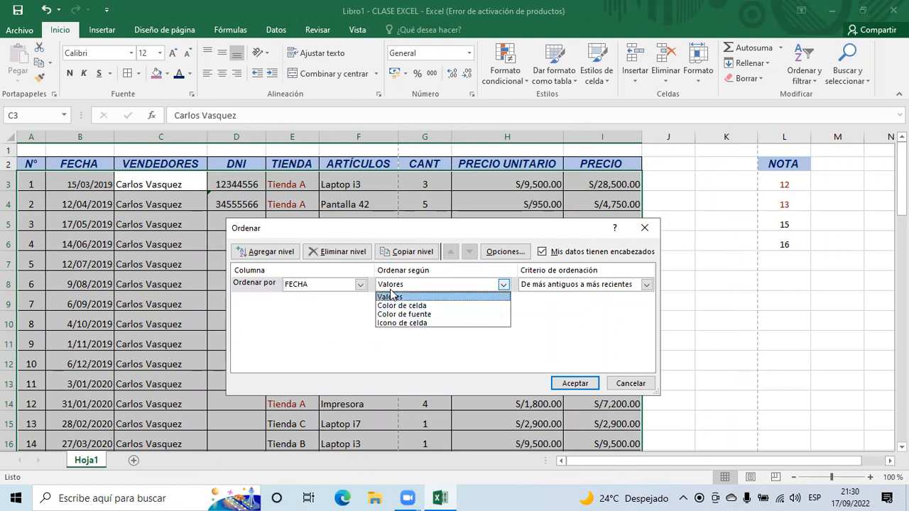
left_click(389, 284)
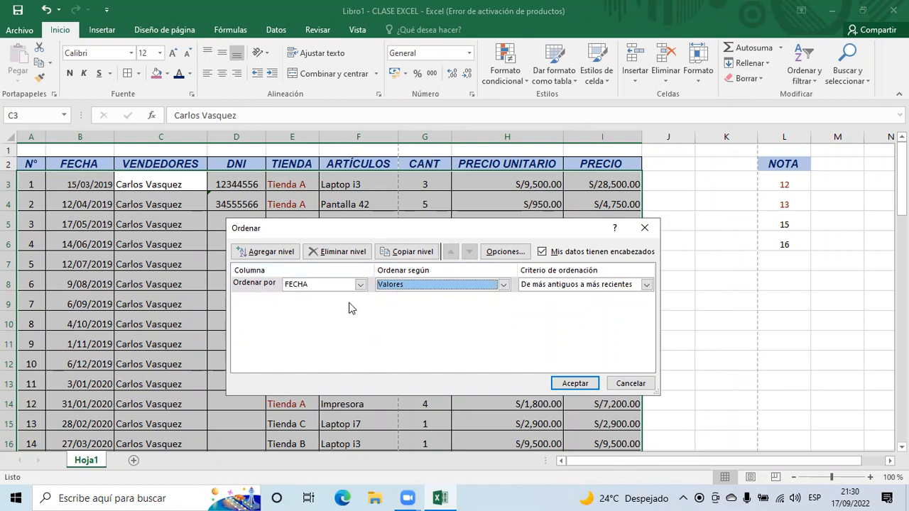
left_click(558, 286)
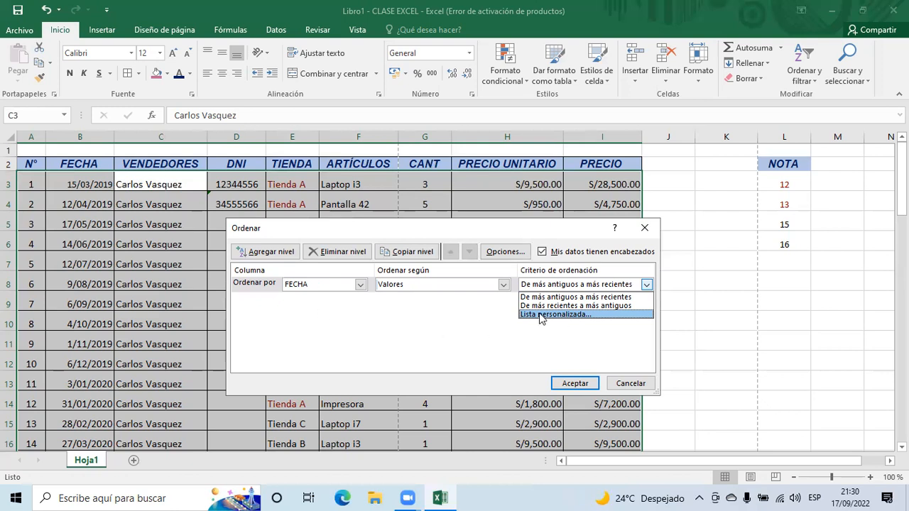
left_click(475, 314)
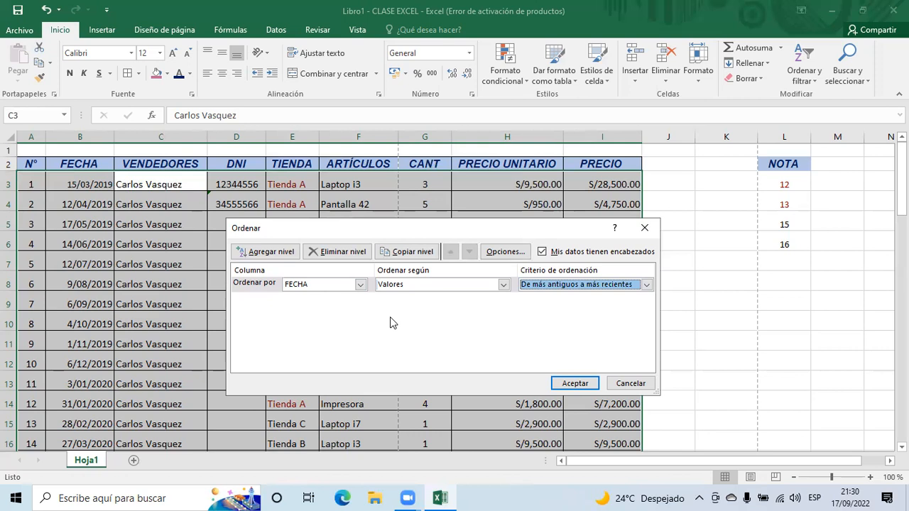
left_click(620, 386)
left_click(165, 220)
left_click(154, 189)
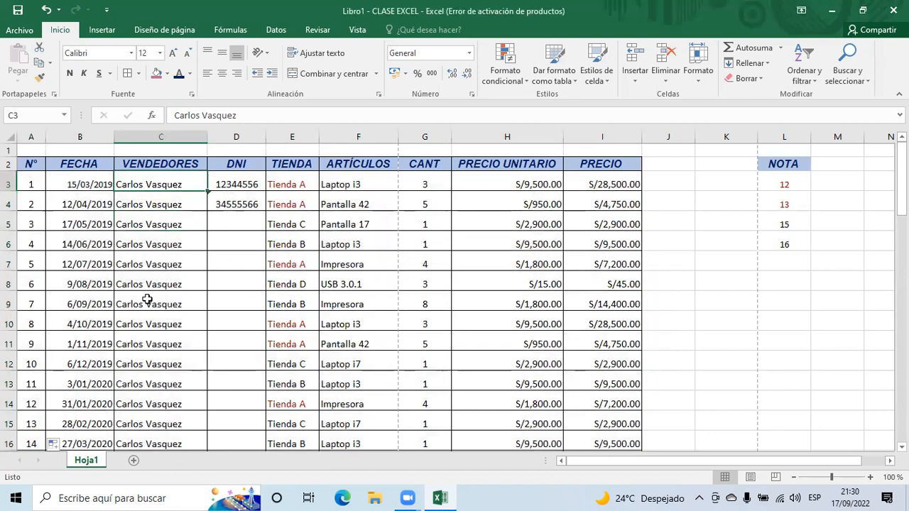
- Turn on filters for the table's header row A2:I2
scroll(329, 235, "down", 8)
scroll(331, 284, "up", 8)
left_click(811, 75)
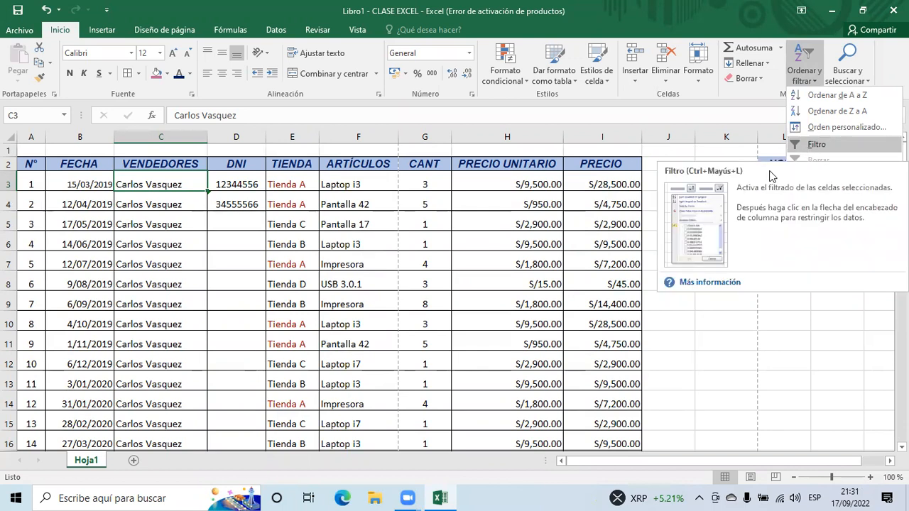
left_click(476, 225)
left_click_drag(30, 162, 610, 166)
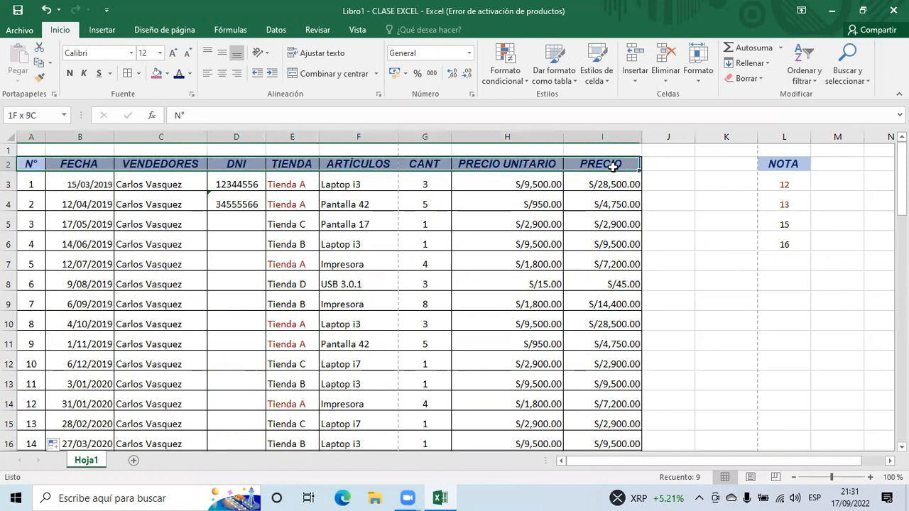
left_click(816, 84)
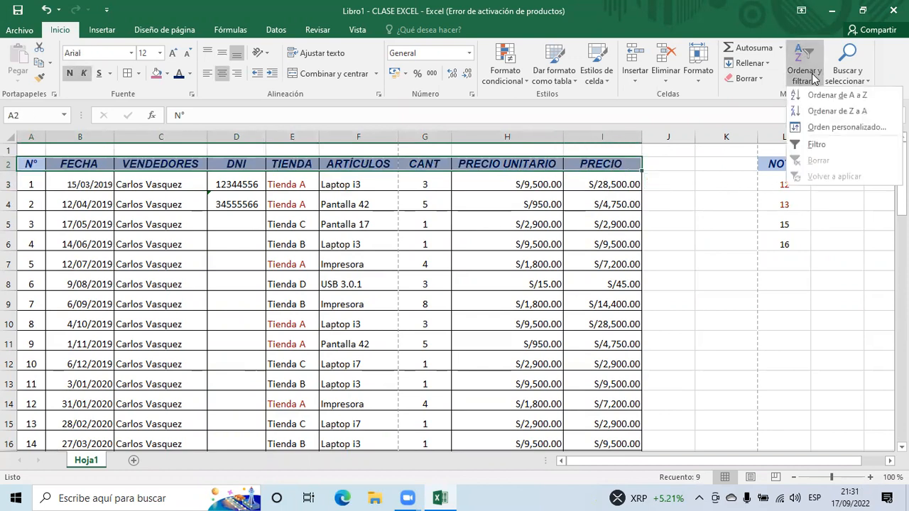
left_click(811, 149)
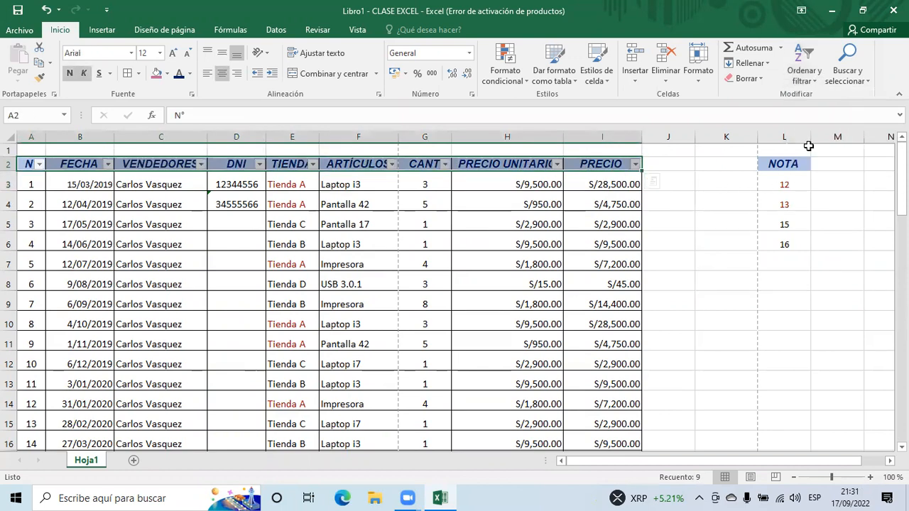
left_click(526, 226)
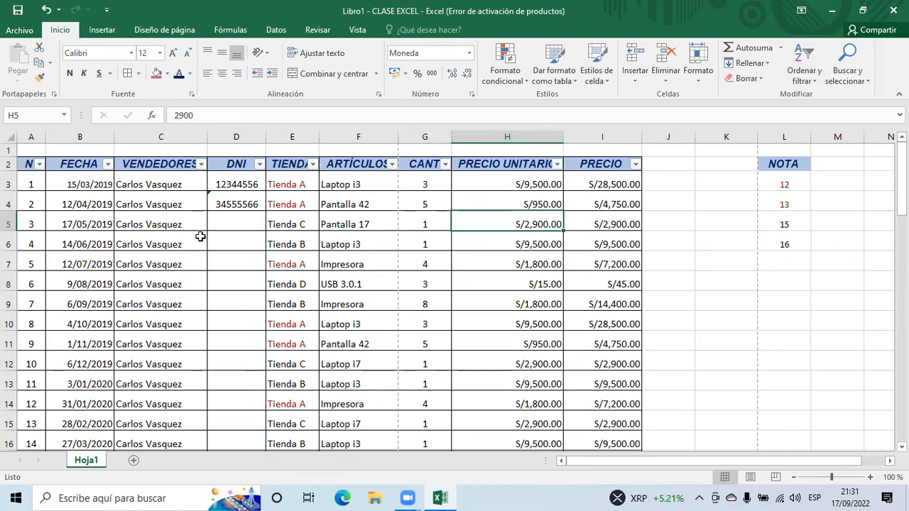
- Filter the TIENDA column to show only Tienda A, excluding Tienda B, C, D and the blanks
scroll(201, 236, "down", 5)
scroll(201, 236, "down", 3)
scroll(201, 236, "up", 8)
left_click(312, 165)
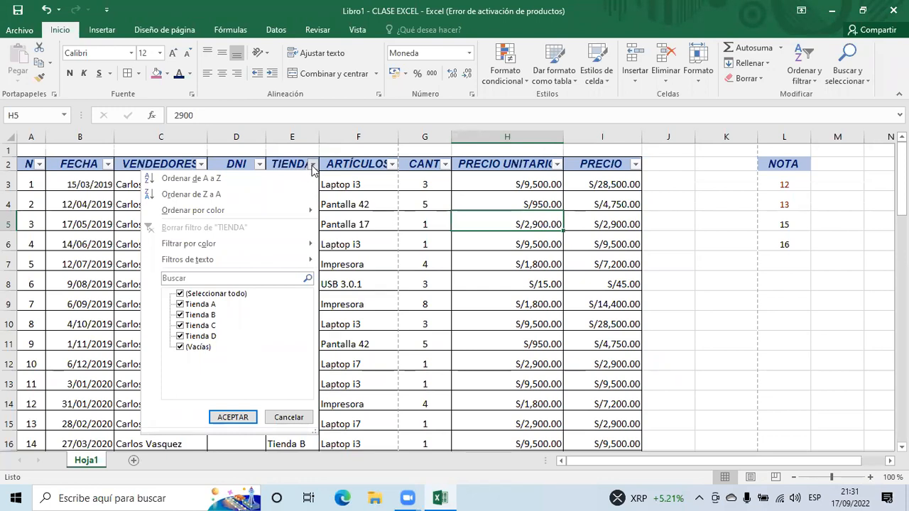
left_click(181, 314)
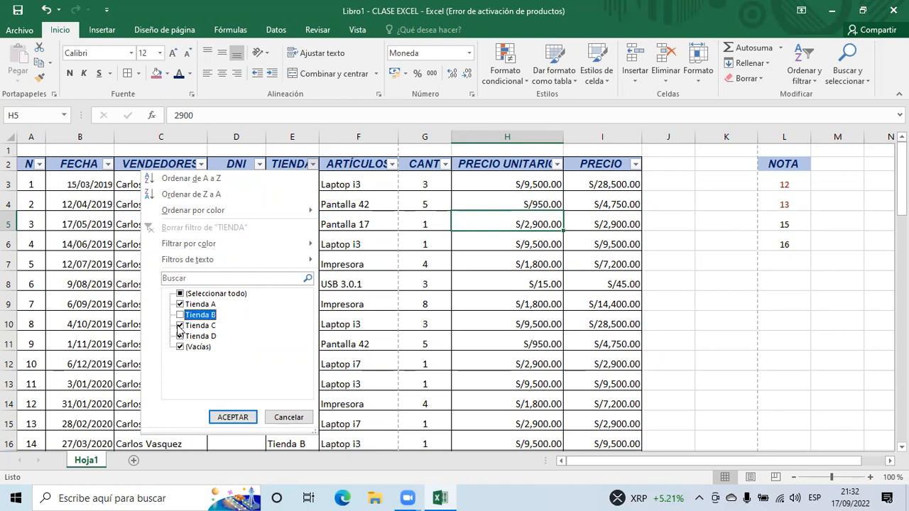
left_click(180, 325)
left_click(179, 336)
left_click(179, 346)
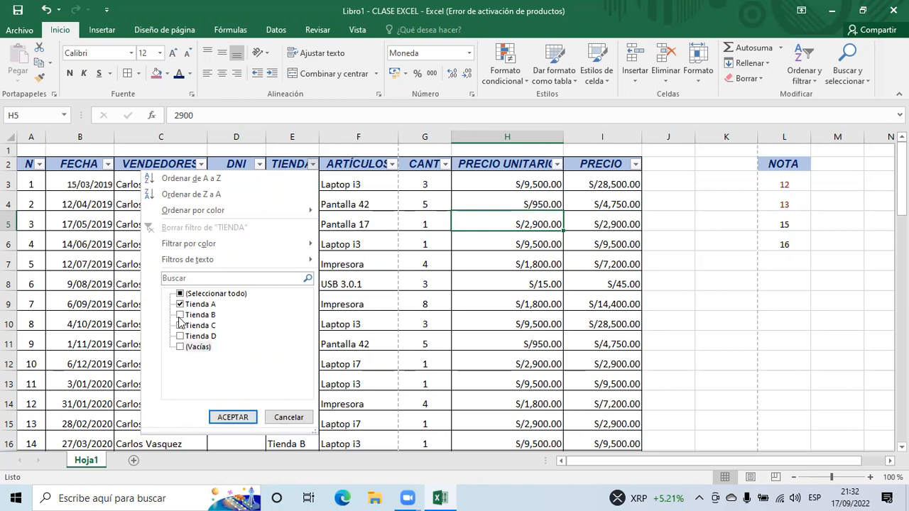
left_click(235, 418)
- Filter the VENDEDORES column to keep only the first vendor in the list, excluding the other three
scroll(333, 239, "down", 4)
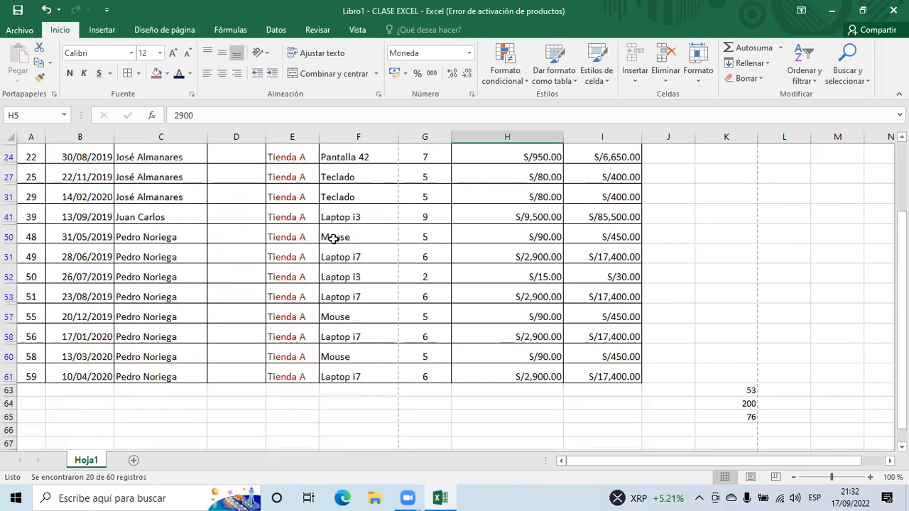
scroll(333, 238, "up", 4)
scroll(333, 239, "down", 4)
scroll(333, 239, "up", 3)
scroll(333, 238, "up", 1)
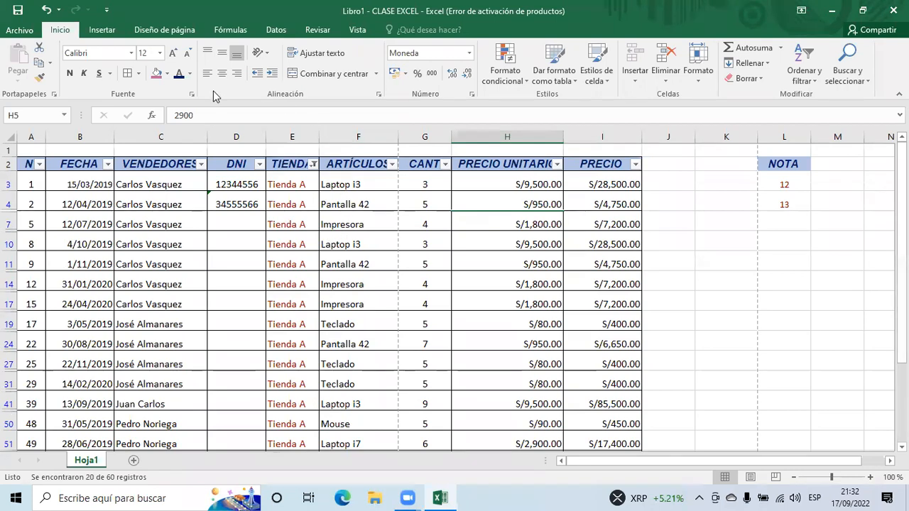
left_click(201, 167)
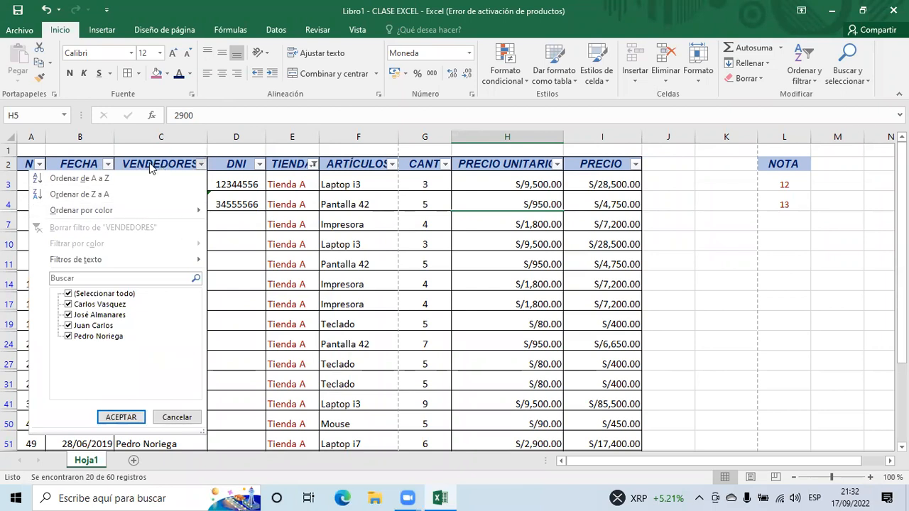
left_click(68, 315)
left_click(68, 326)
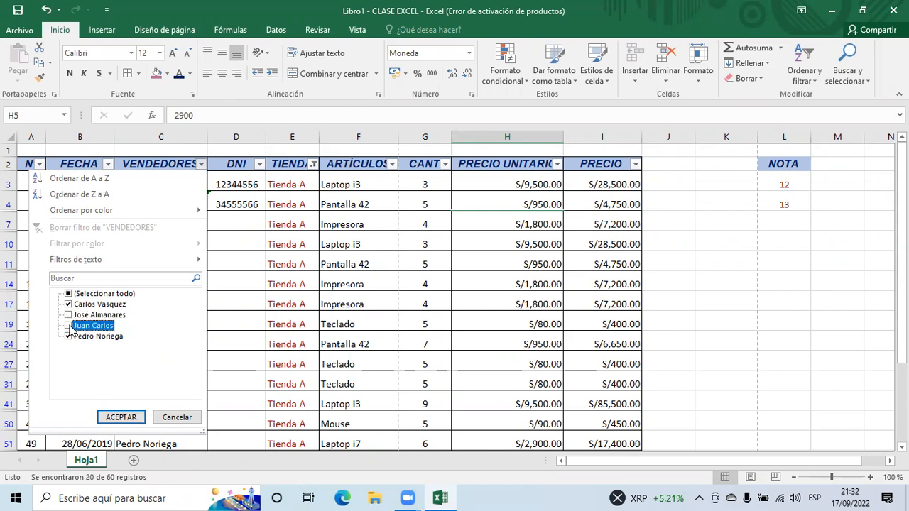
left_click(68, 336)
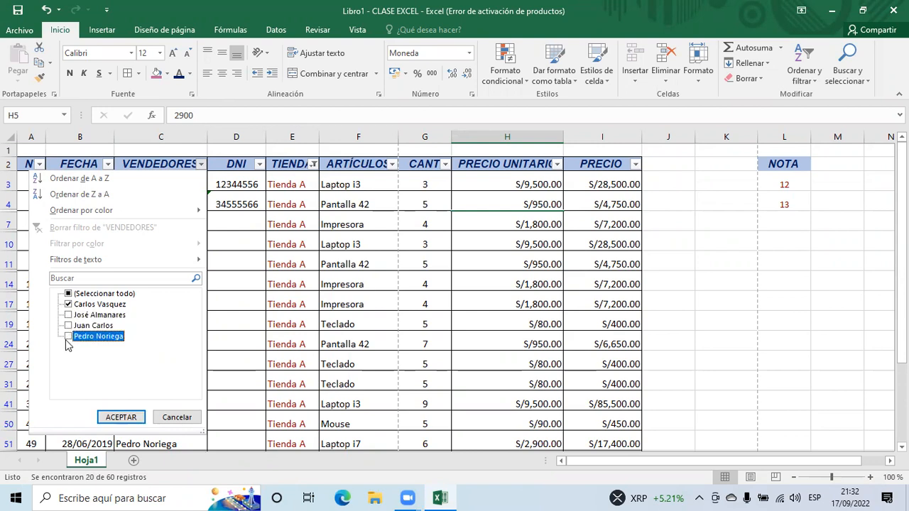
left_click(120, 416)
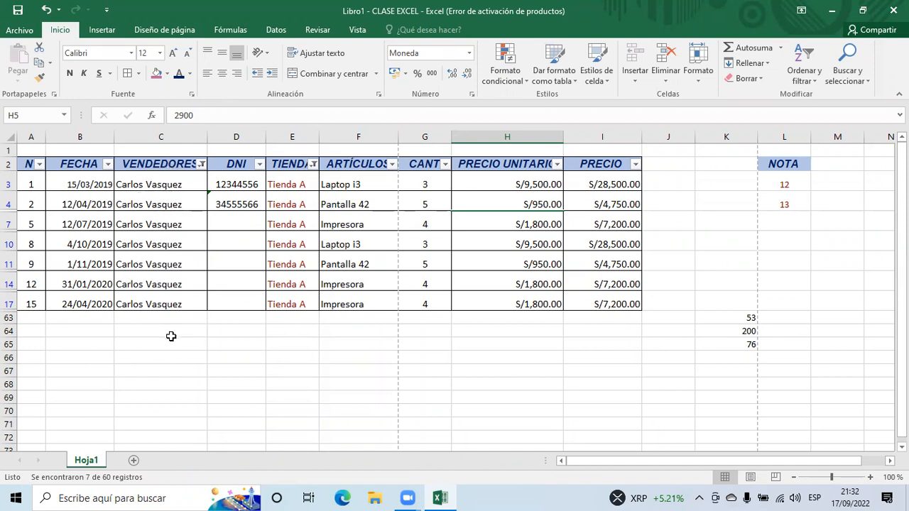
- Filter the FECHA column to show only 2020 dates, excluding 2019
left_click(109, 167)
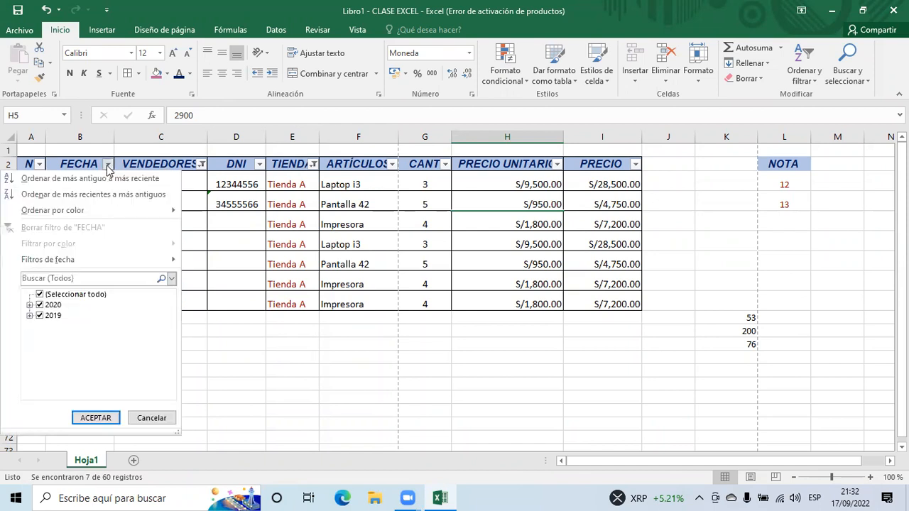
left_click(39, 316)
left_click(95, 418)
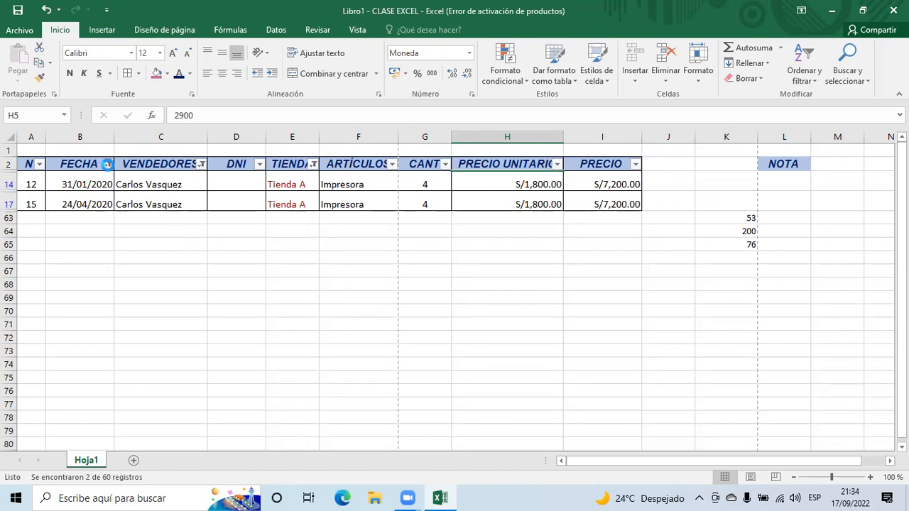
- Reset the FECHA, VENDEDORES and TIENDA filters to include every value
left_click(108, 165)
left_click(52, 315)
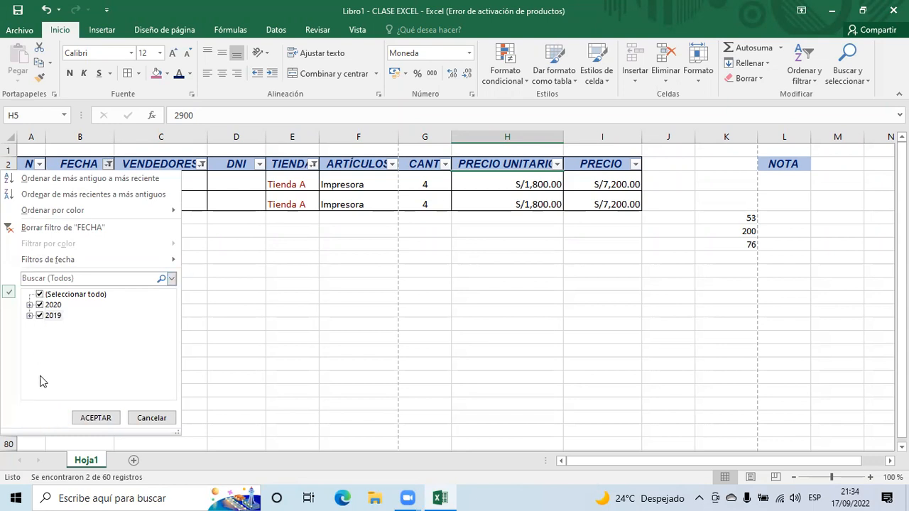
left_click(96, 418)
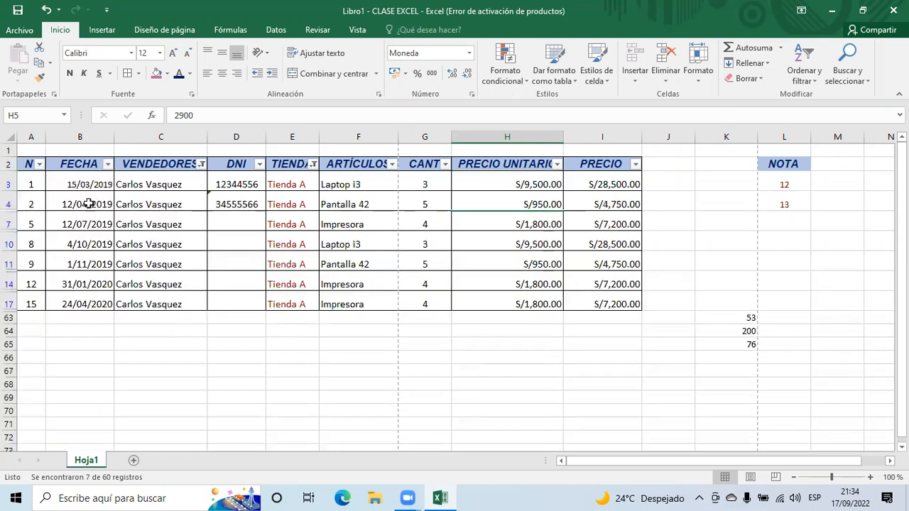
left_click(201, 165)
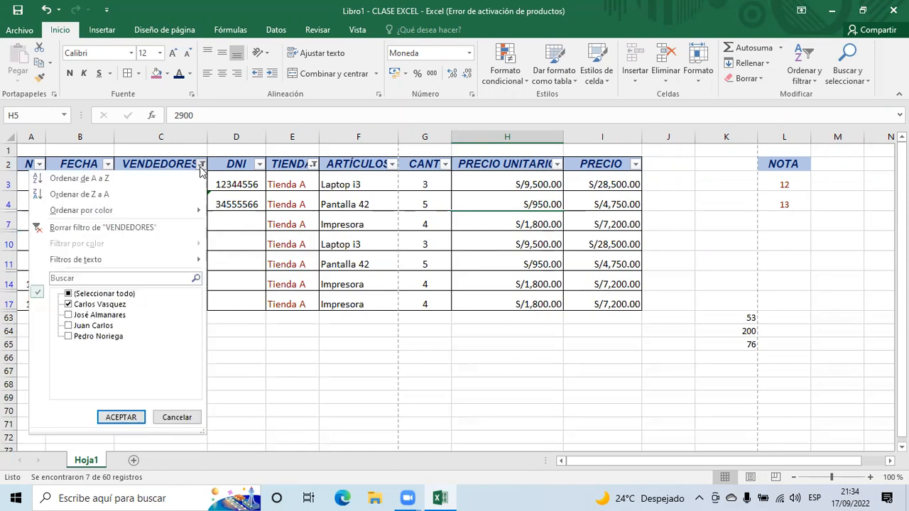
left_click(74, 295)
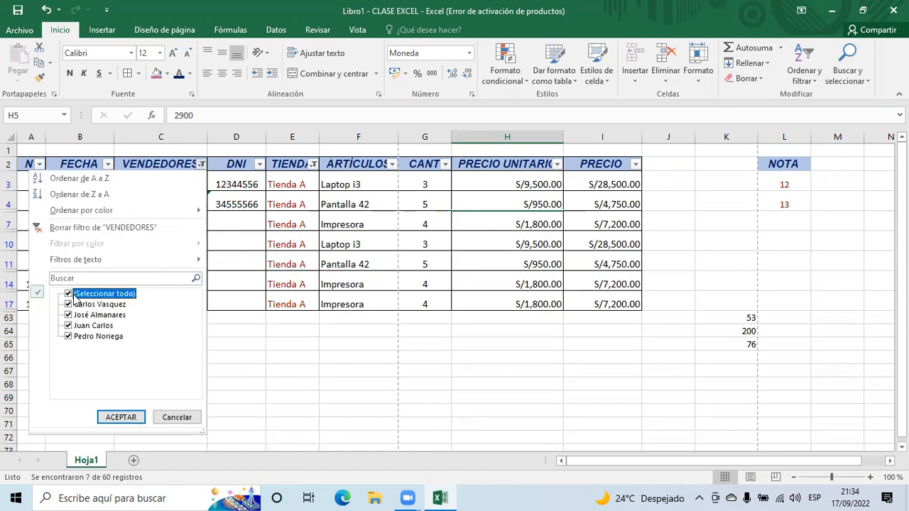
left_click(121, 419)
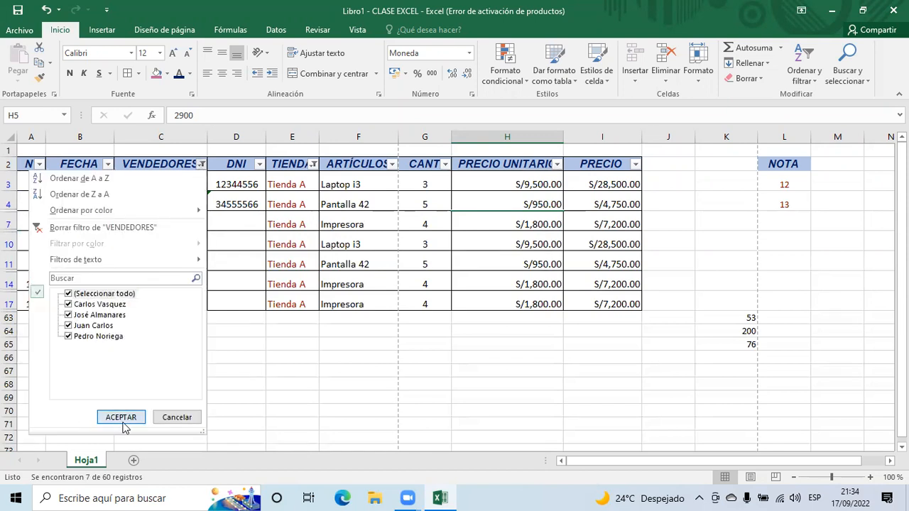
left_click(312, 165)
left_click(195, 294)
left_click(234, 418)
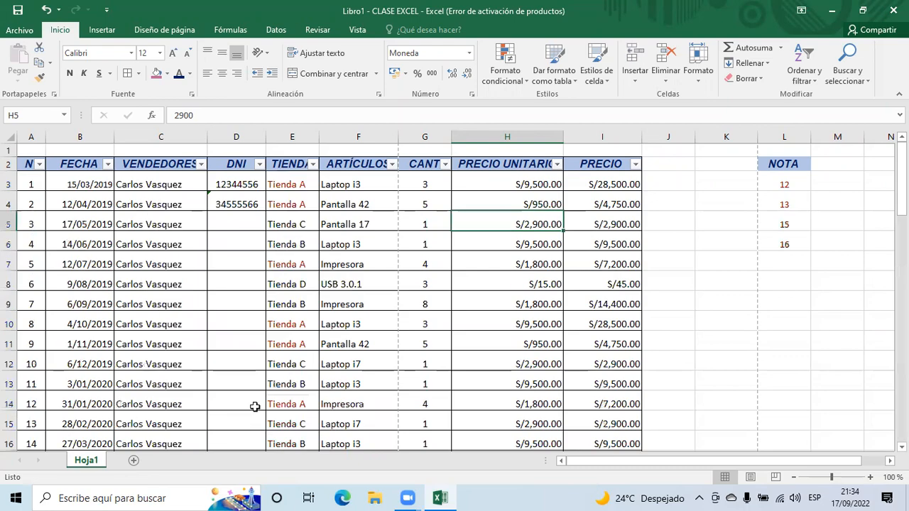
scroll(452, 305, "down", 20)
scroll(451, 306, "up", 1)
scroll(451, 306, "up", 3)
scroll(452, 305, "up", 17)
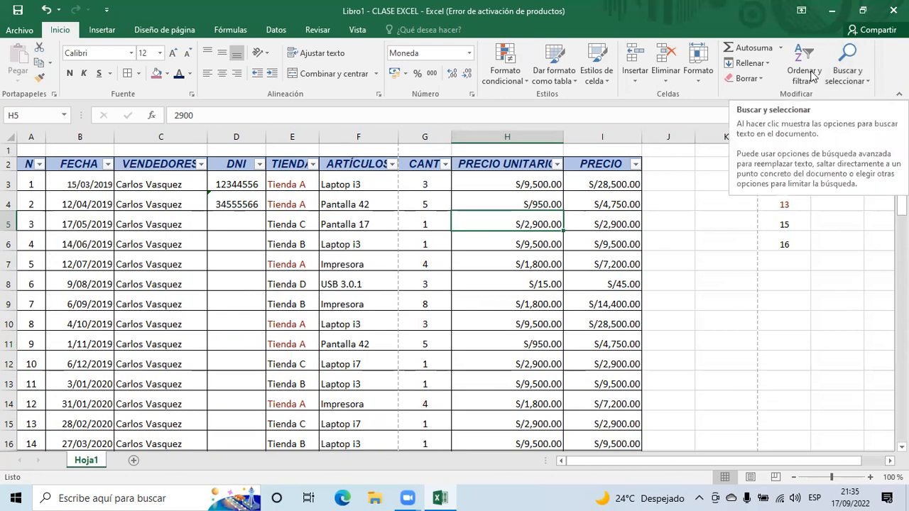
- Search the sheet for the first name of the vendor in C35:C47, step through several matches and close the search
left_click(855, 74)
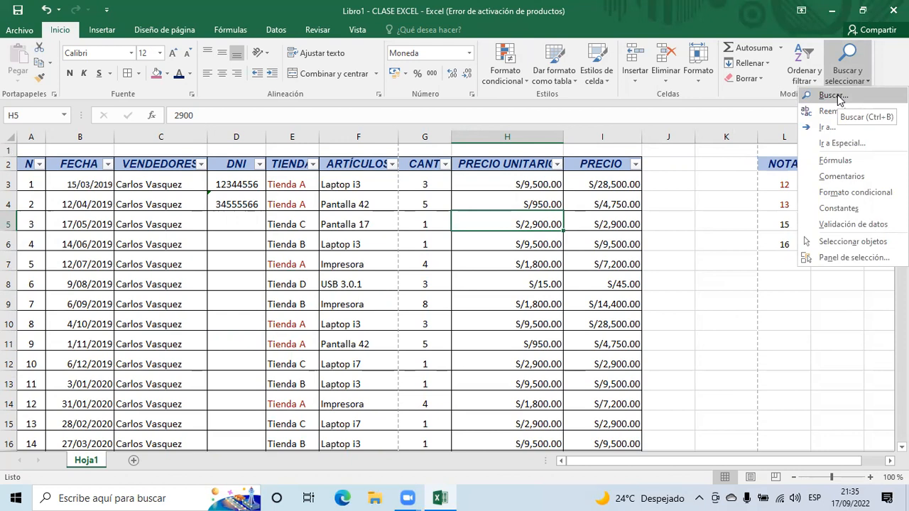
left_click(840, 100)
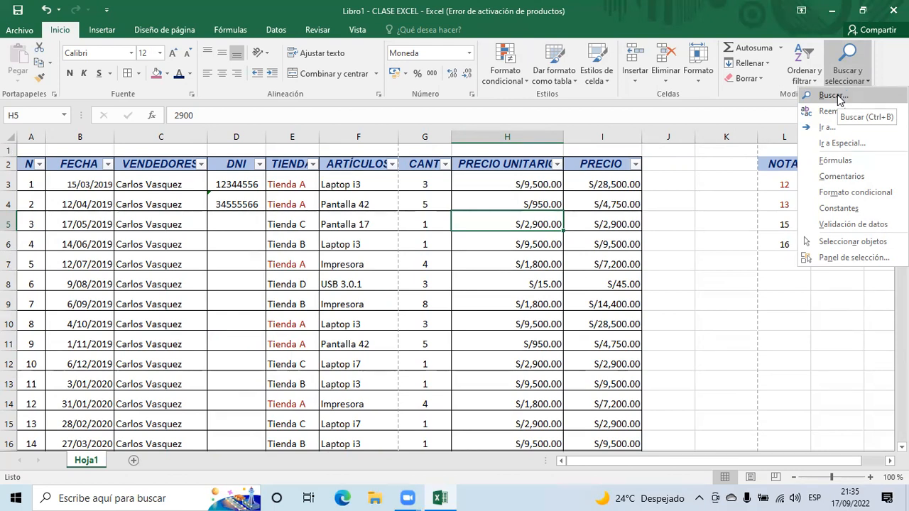
left_click(838, 96)
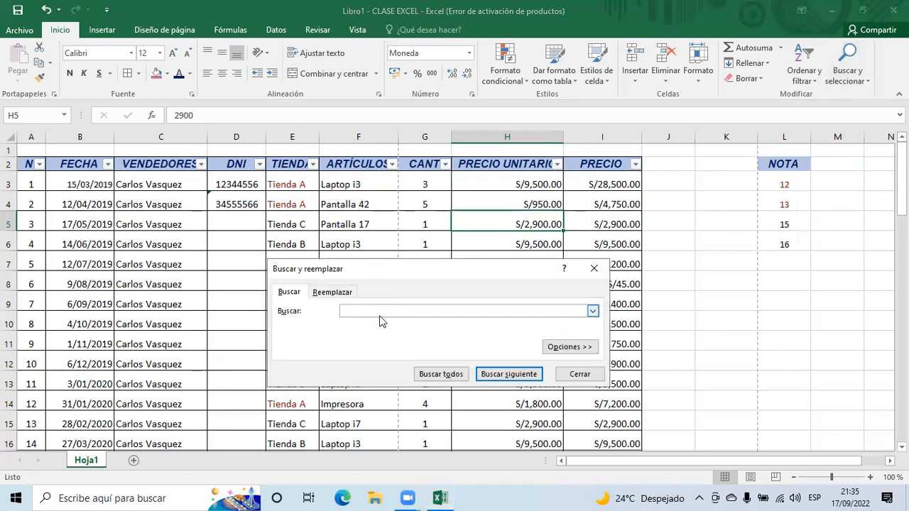
type("Juan")
left_click(500, 379)
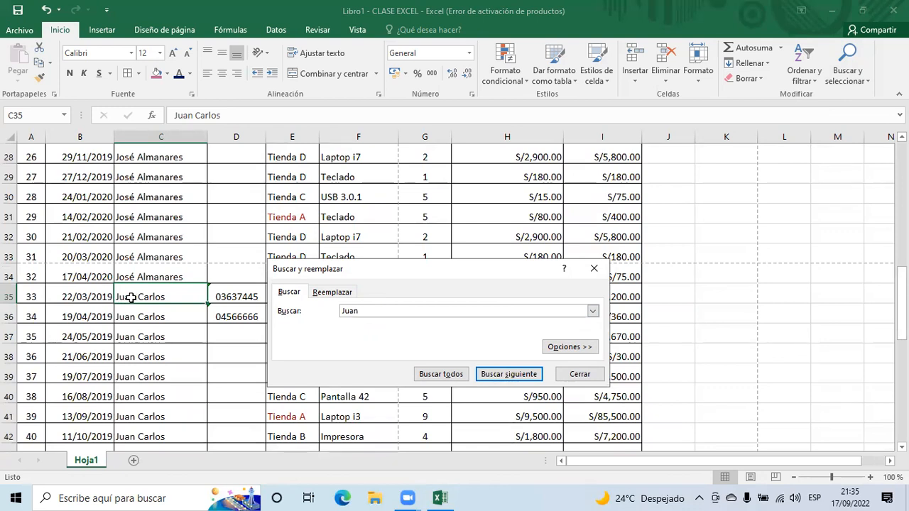
left_click(511, 376)
left_click(511, 374)
left_click(511, 375)
left_click(511, 374)
left_click(511, 374)
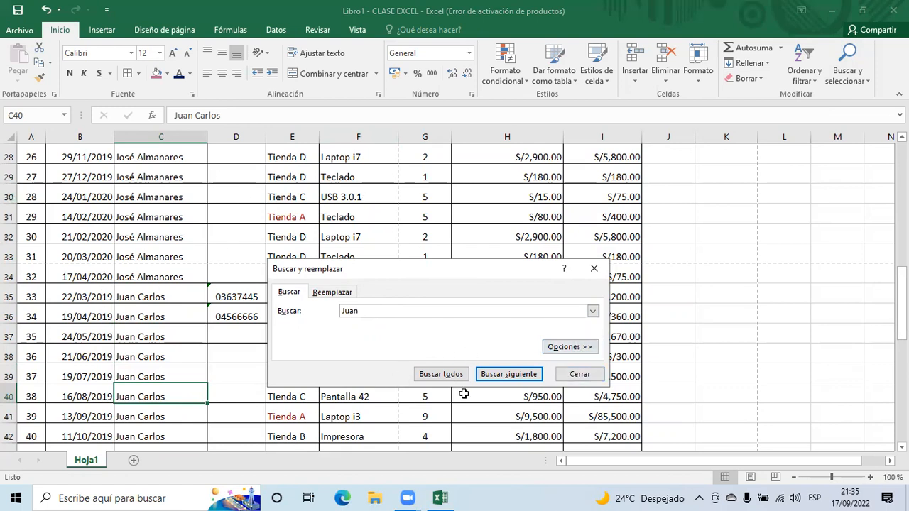
left_click(577, 376)
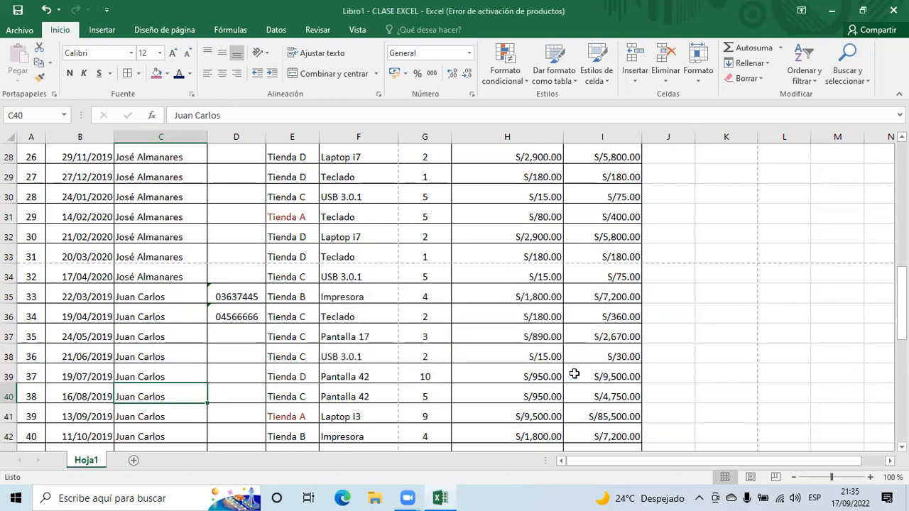
- Replace the searched vendor's first name with a different one in capitals, one match at a time, in cells C40 to C42
left_click(857, 83)
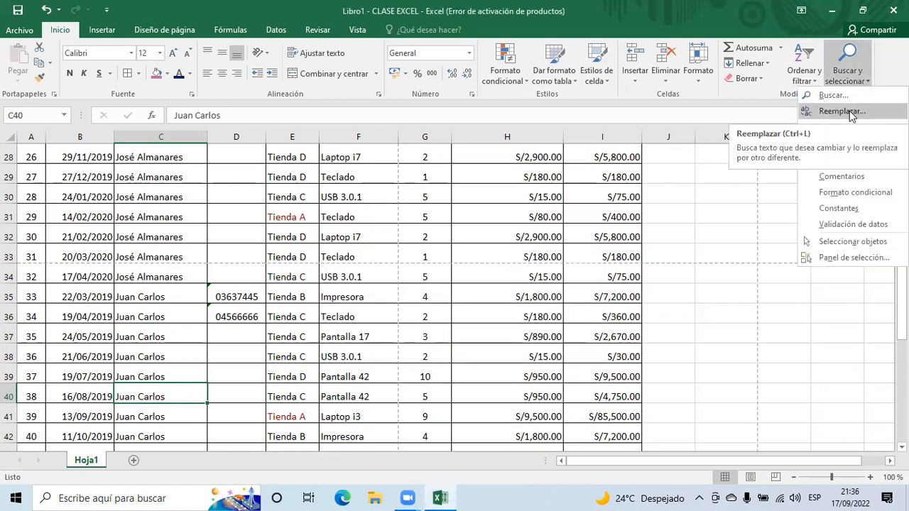
left_click(842, 112)
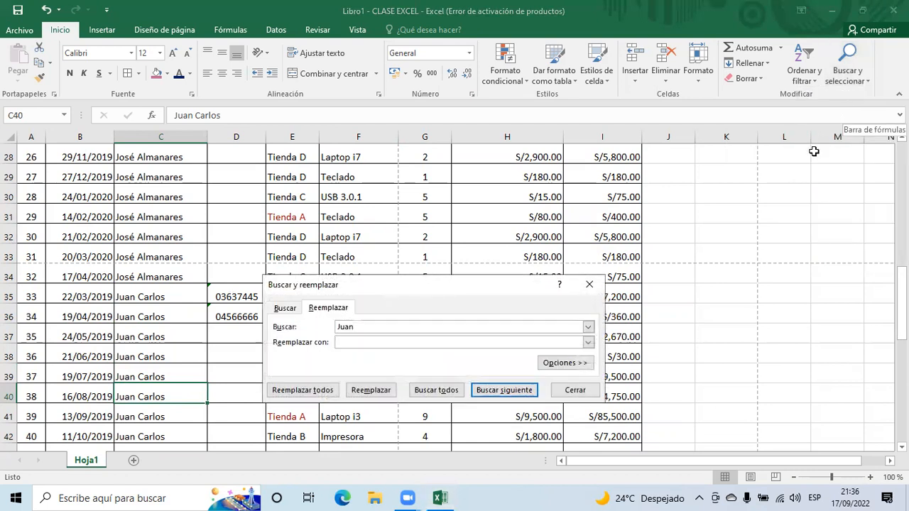
left_click_drag(416, 286, 494, 184)
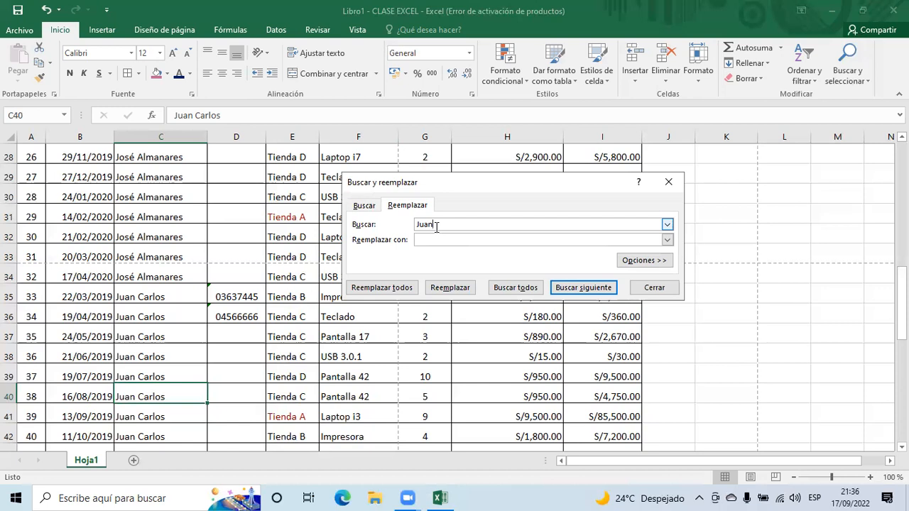
left_click(422, 243)
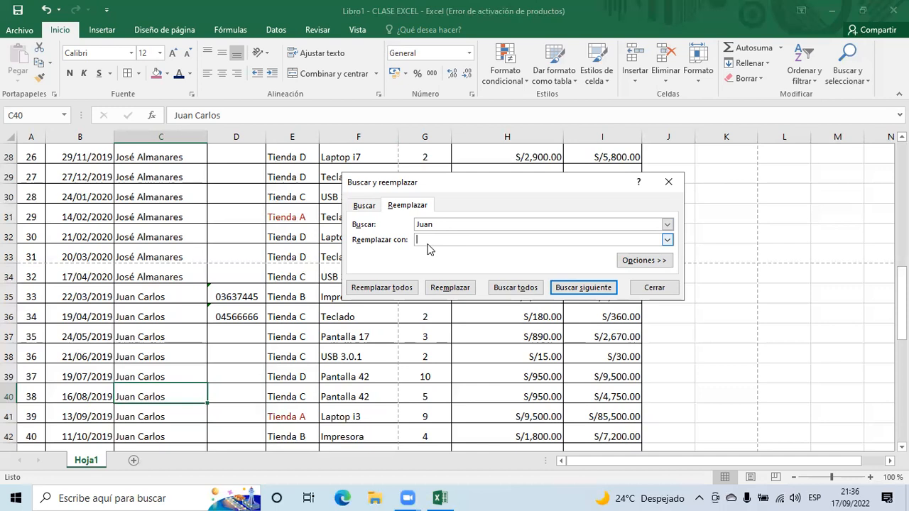
type("JOSÉ")
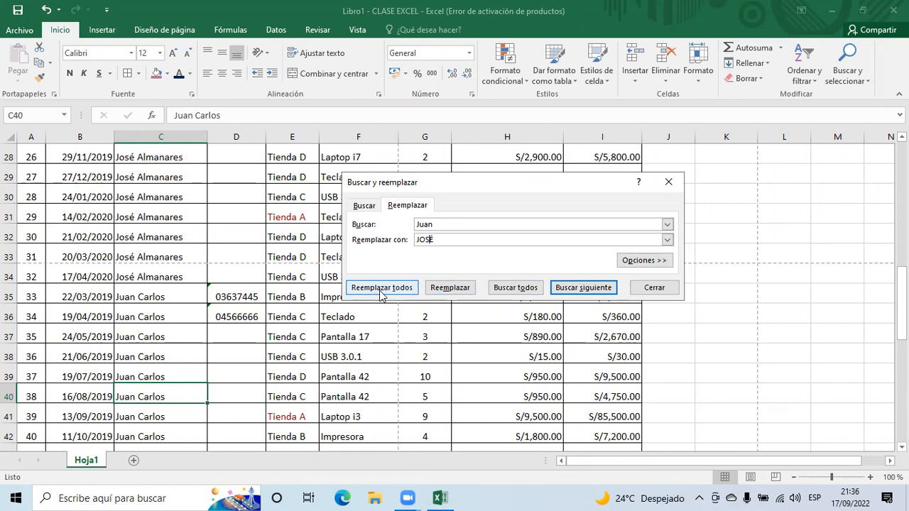
left_click(451, 288)
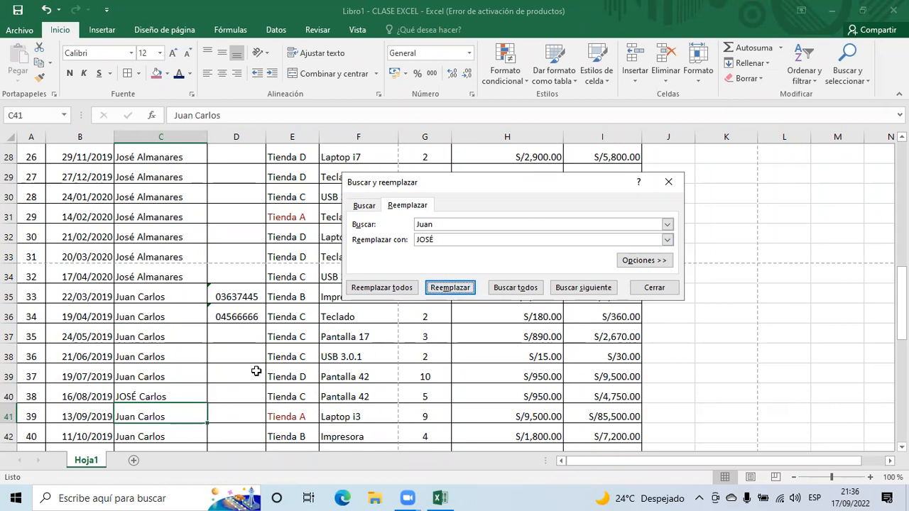
left_click(448, 289)
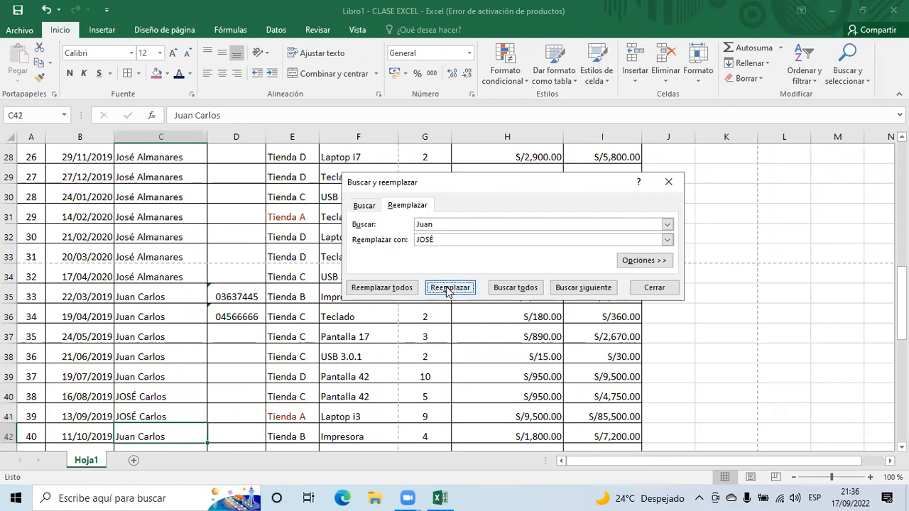
left_click(448, 290)
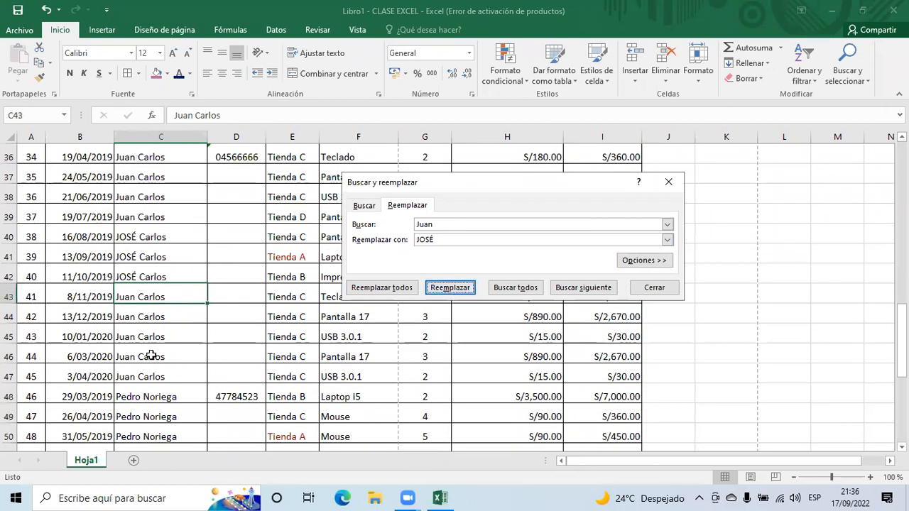
- Replace all remaining occurrences of the searched first name with the capitalised one and close the replace dialog
left_click(385, 291)
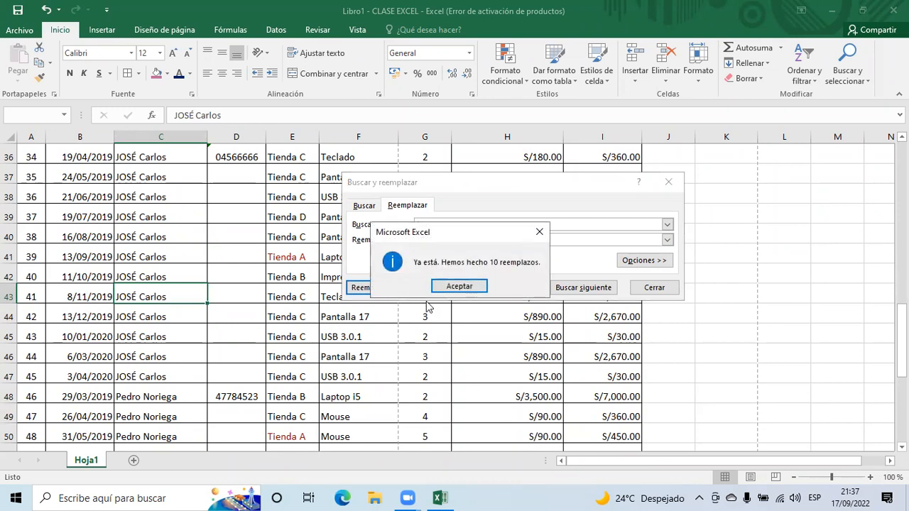
left_click(462, 287)
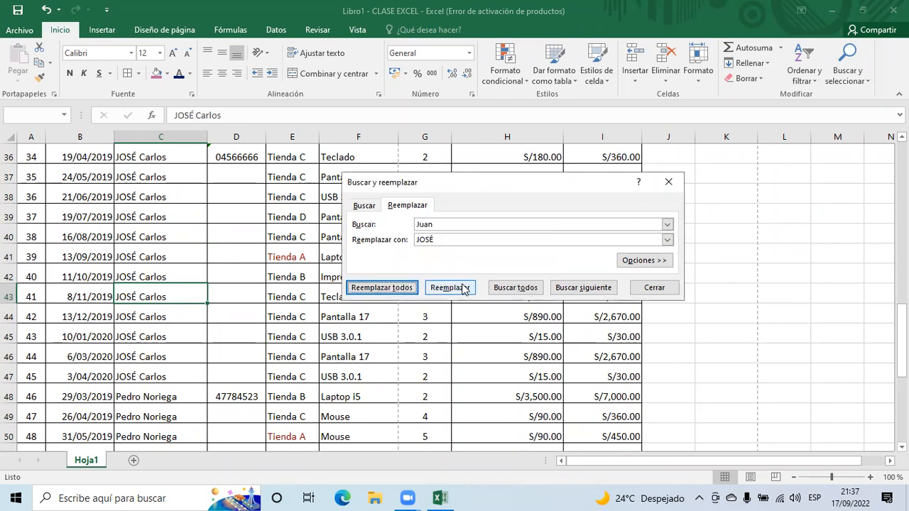
left_click(654, 287)
- Examine the replaced vendor names in C35:C47 and the neighbouring rows
scroll(169, 376, "up", 1)
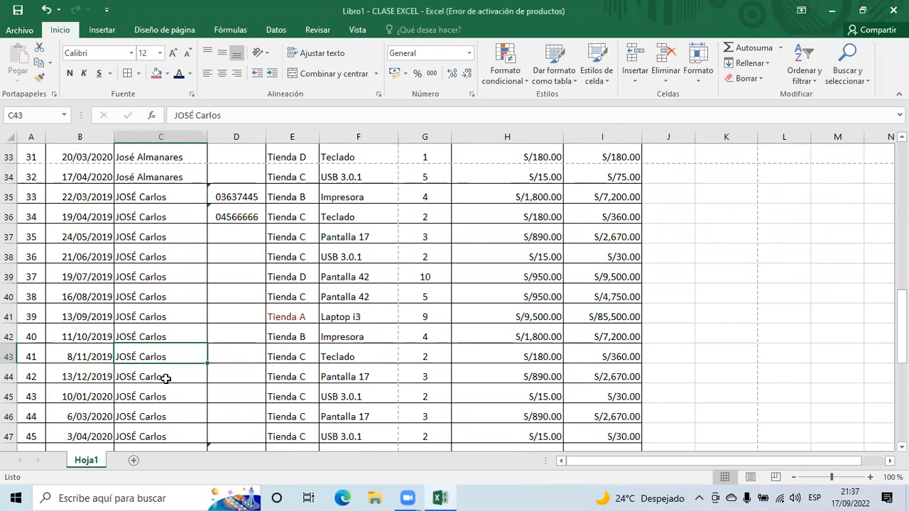
scroll(169, 377, "down", 1)
scroll(152, 213, "up", 1)
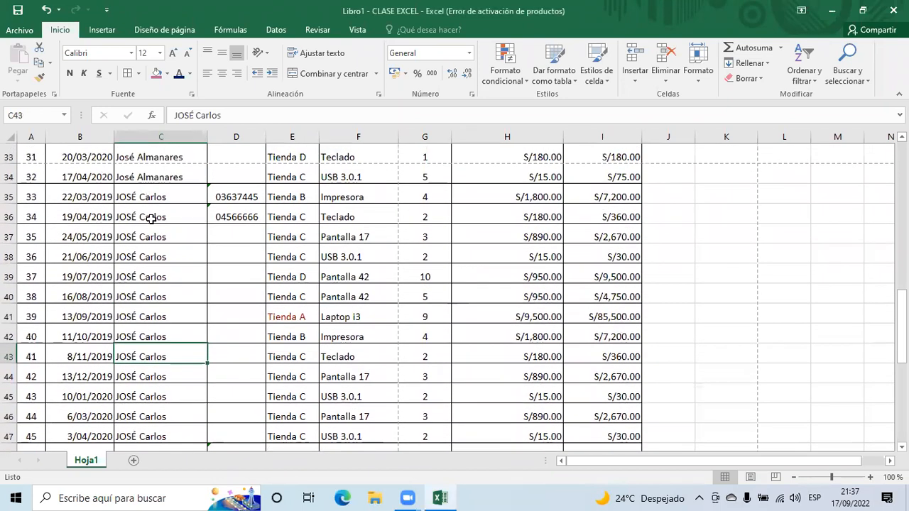
left_click_drag(140, 192, 137, 411)
scroll(138, 412, "down", 4)
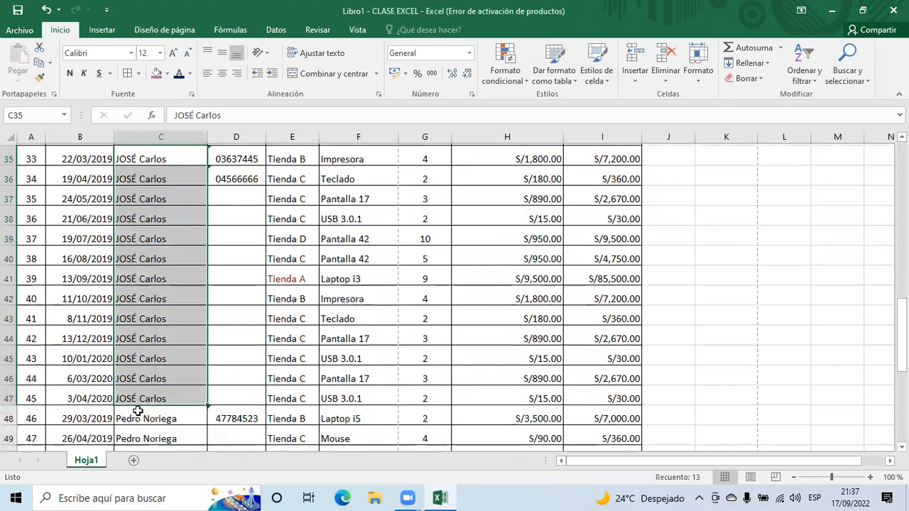
scroll(137, 411, "up", 2)
scroll(138, 412, "up", 2)
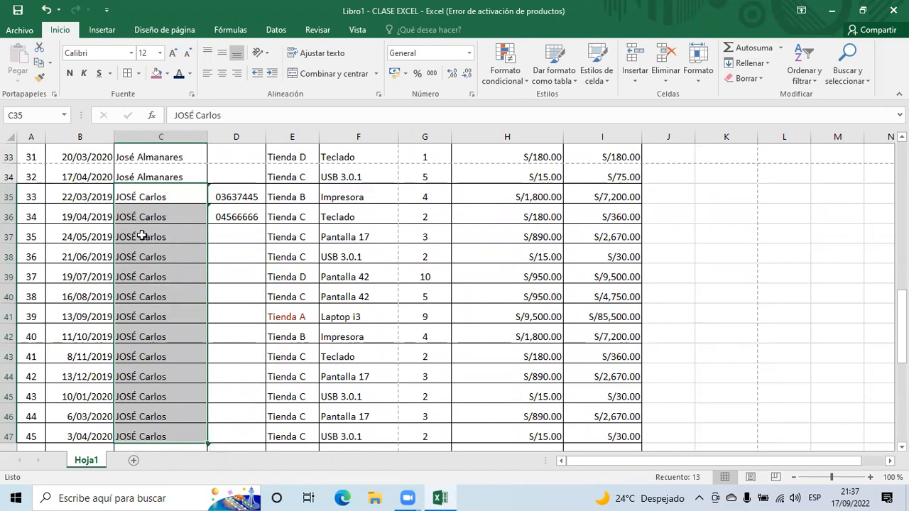
left_click(159, 257)
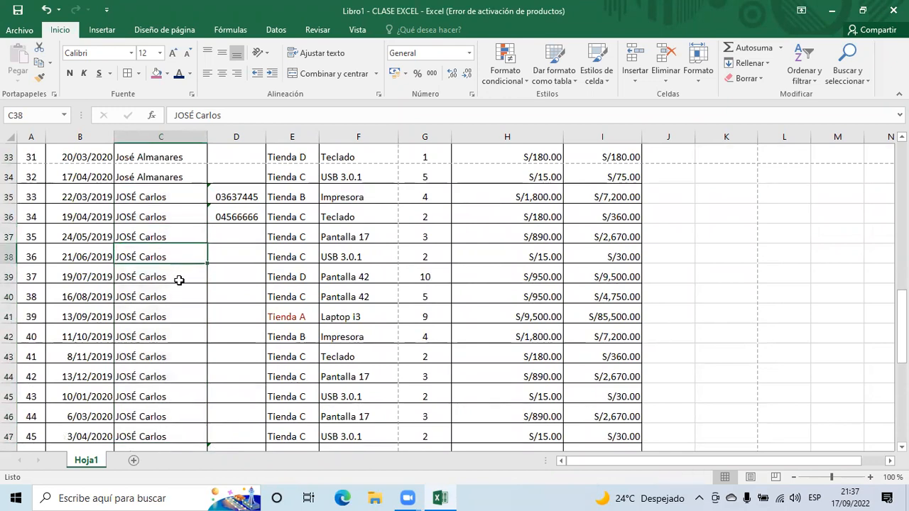
scroll(179, 280, "down", 3)
scroll(179, 284, "down", 1)
scroll(179, 284, "up", 5)
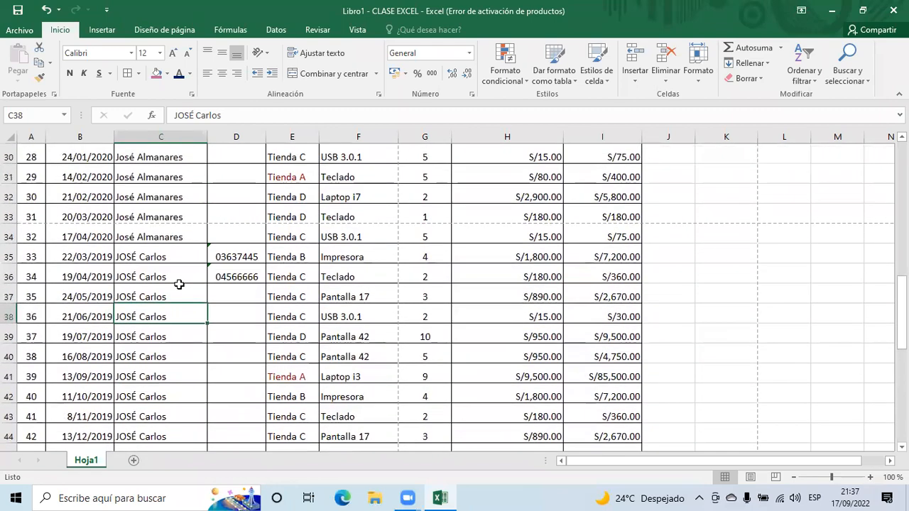
scroll(179, 284, "down", 3)
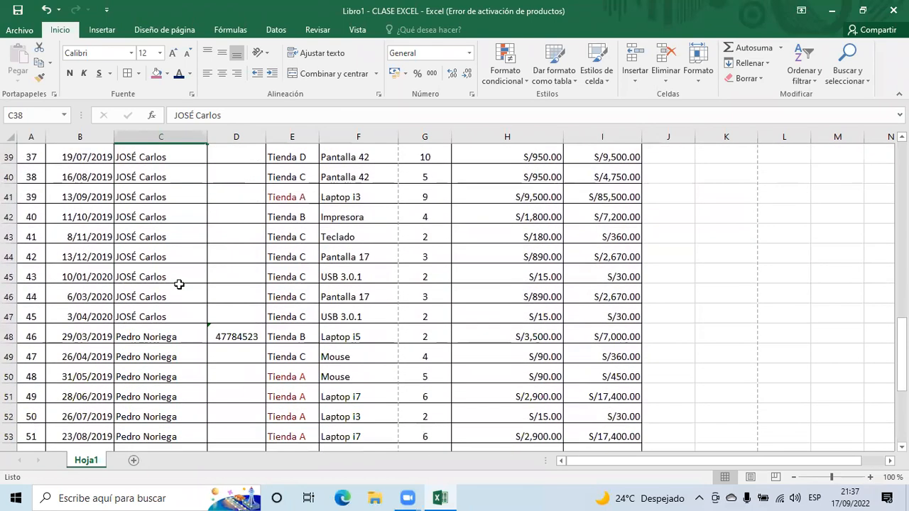
left_click(864, 73)
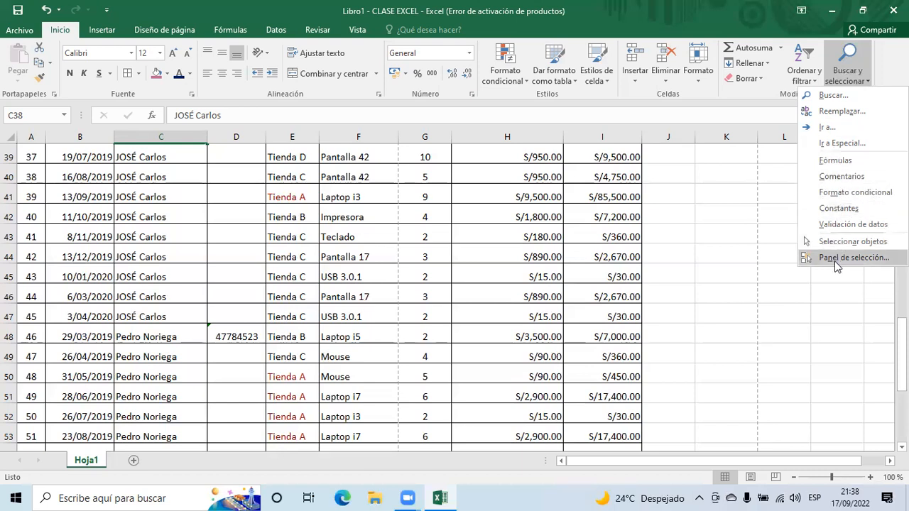
left_click(709, 260)
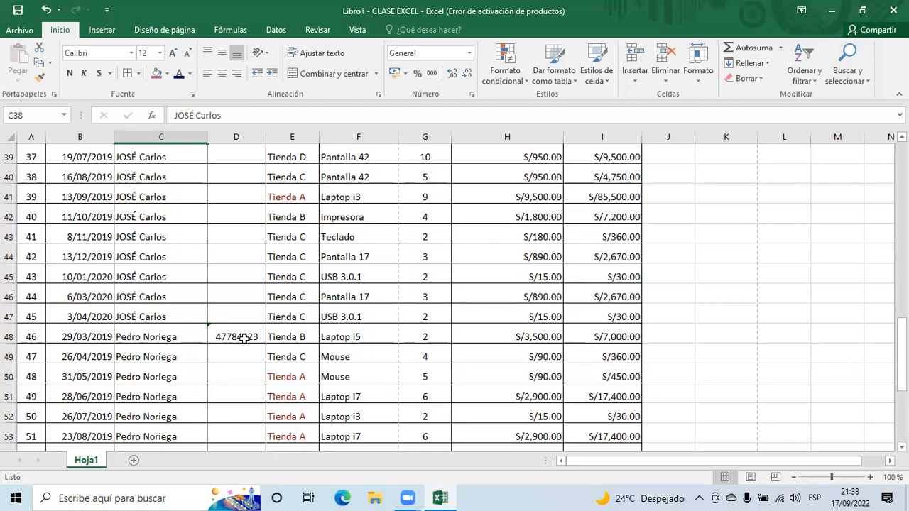
scroll(243, 339, "up", 13)
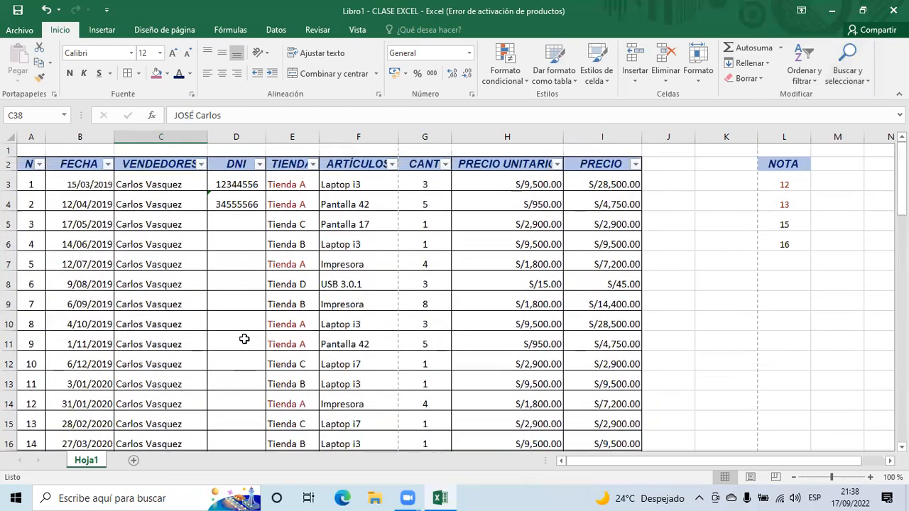
- Create a copy of the sheet Hoja1 and place it at the end of the workbook
scroll(244, 338, "down", 16)
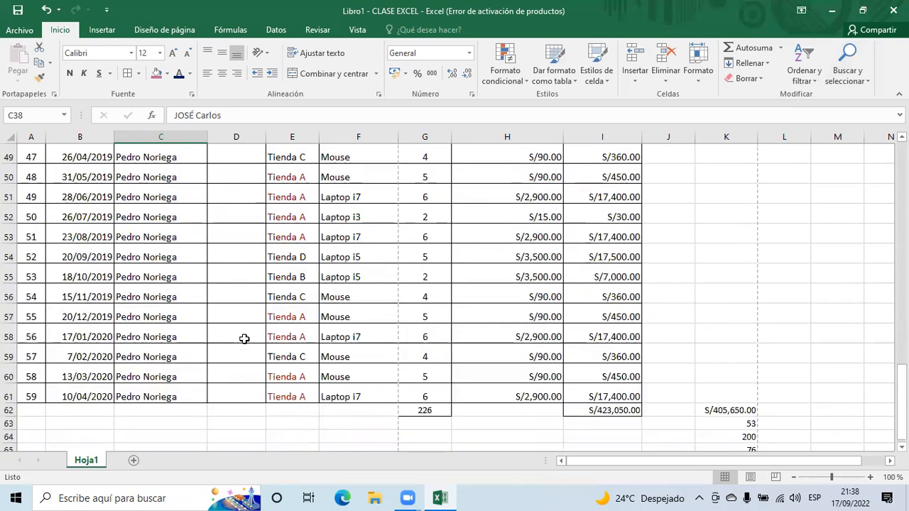
scroll(243, 339, "up", 5)
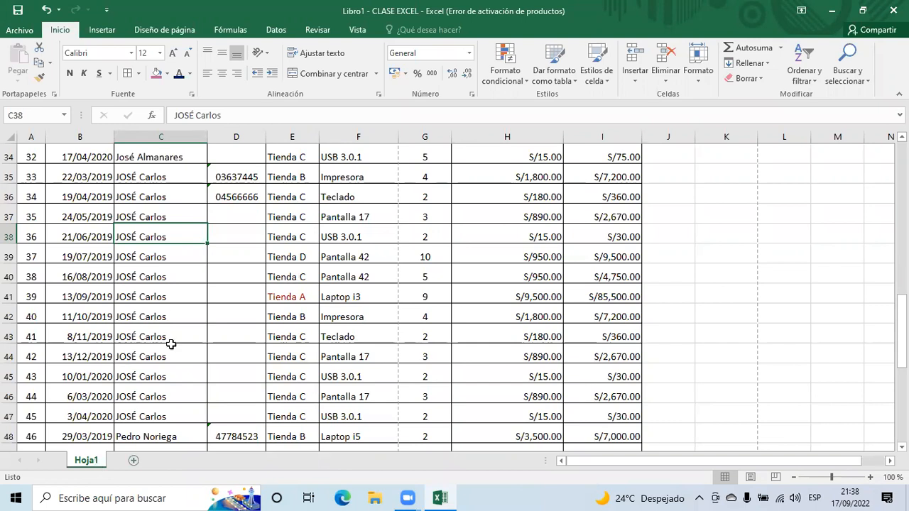
right_click(84, 463)
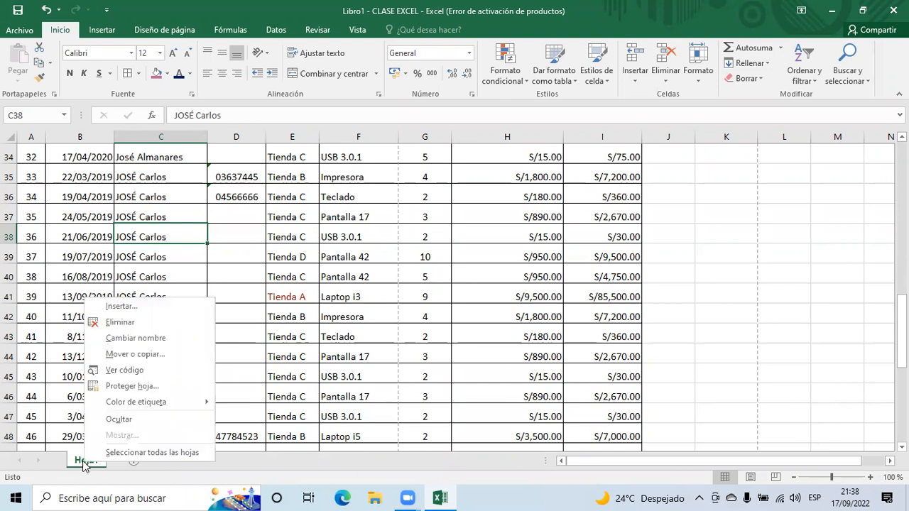
left_click(95, 479)
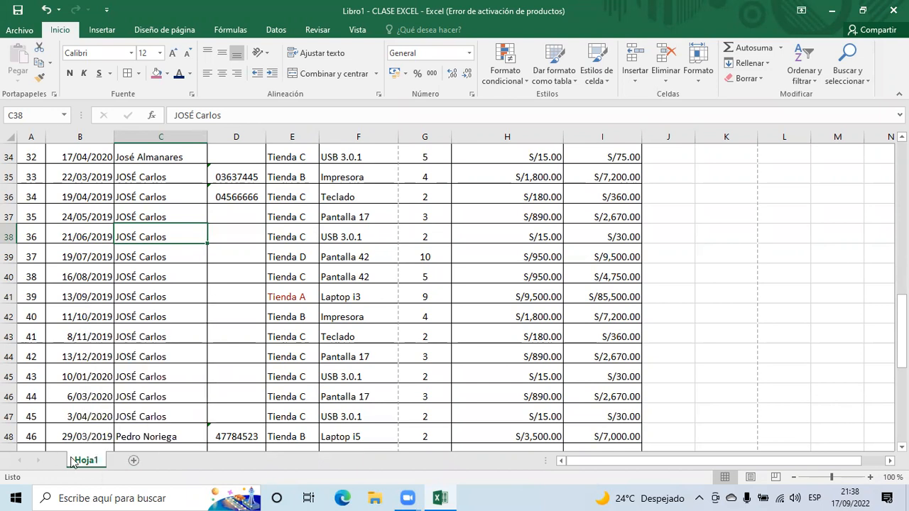
right_click(83, 462)
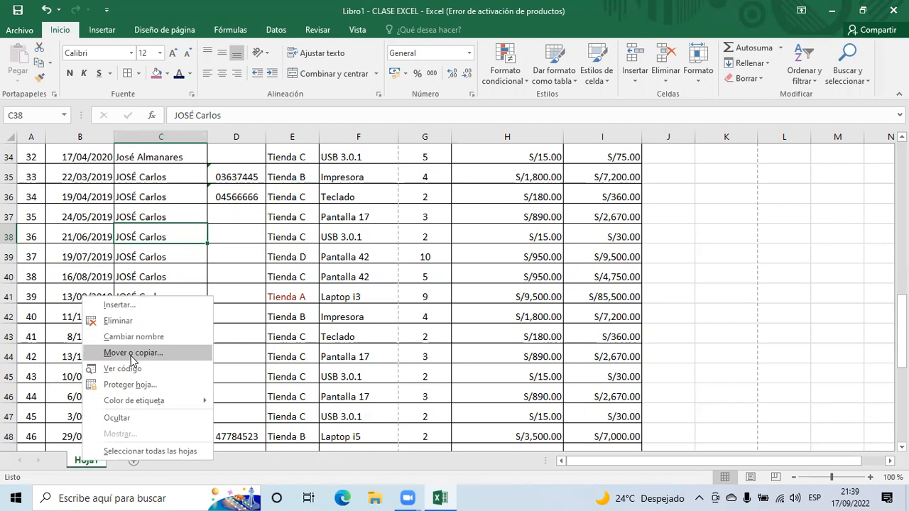
left_click(132, 353)
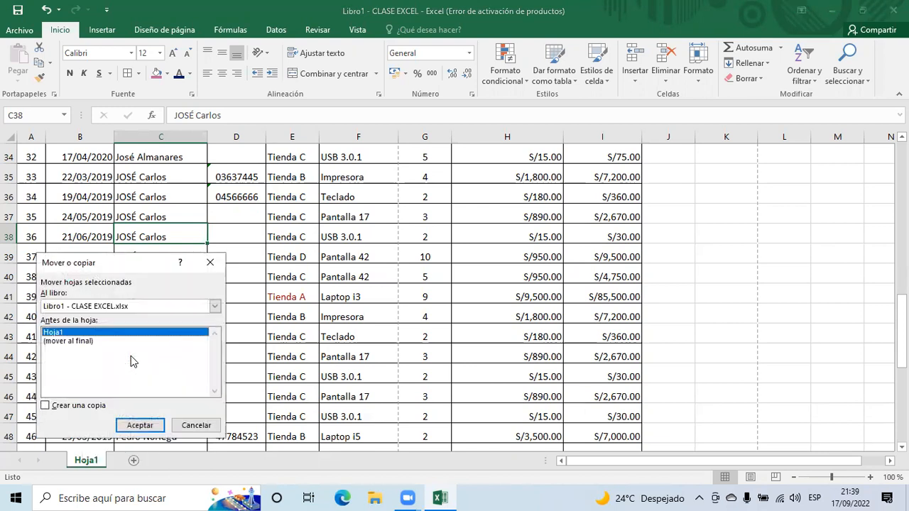
left_click(78, 341)
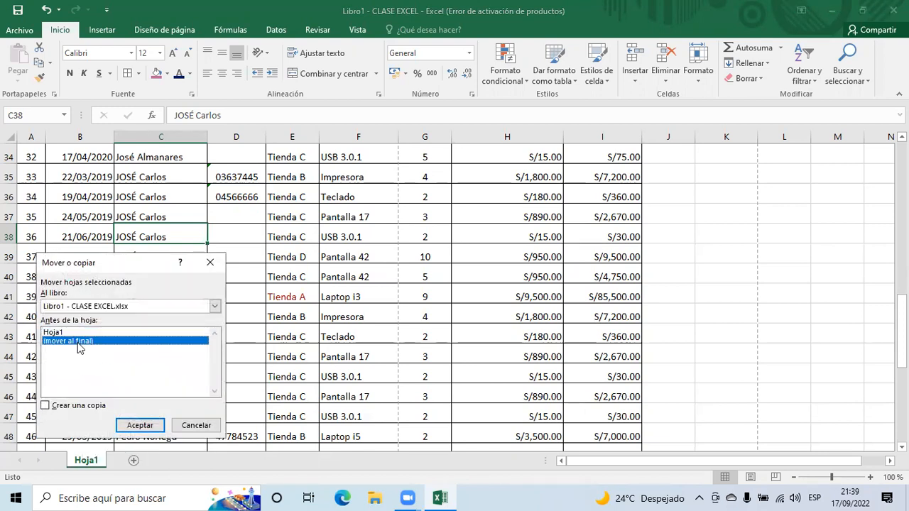
left_click(58, 408)
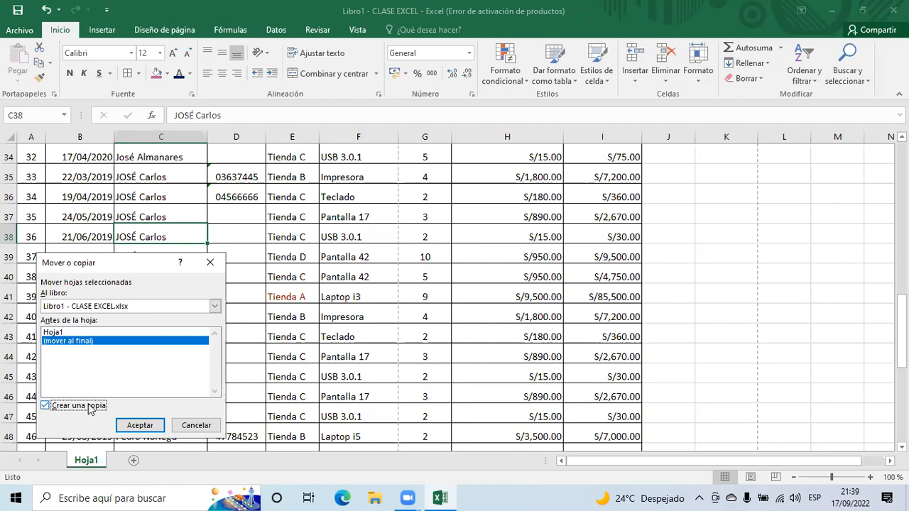
left_click(52, 410)
left_click(46, 406)
key("Return")
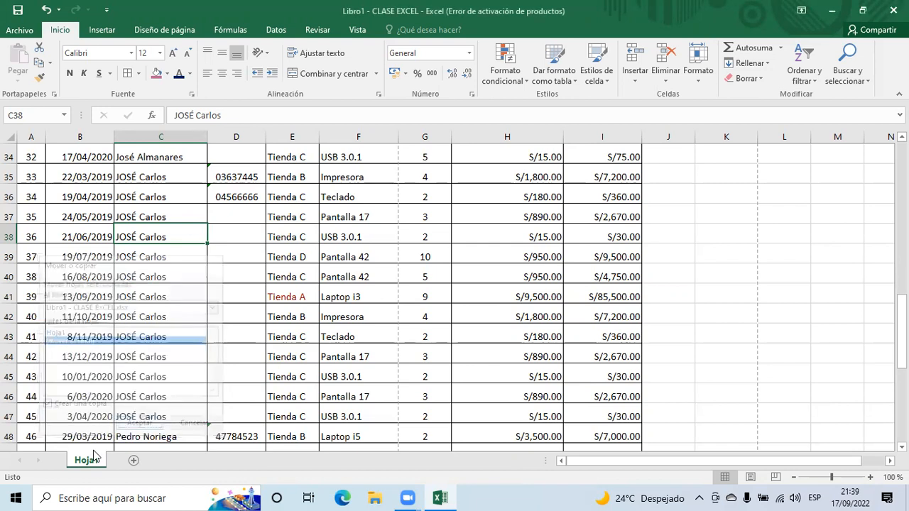
- Compare the sheet Hoja1 with its copy by switching between them and looking through their rows
left_click(93, 462)
left_click(117, 461)
left_click(96, 461)
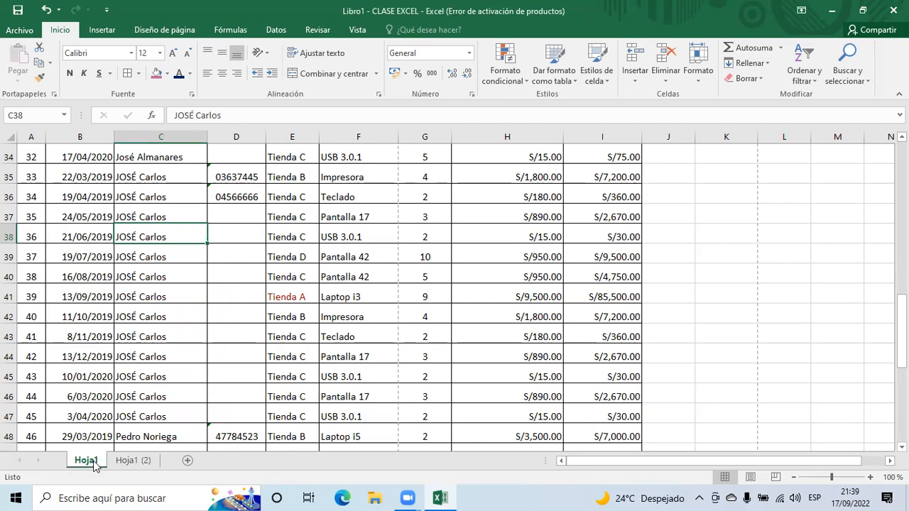
left_click(121, 461)
scroll(277, 377, "up", 10)
scroll(277, 377, "up", 1)
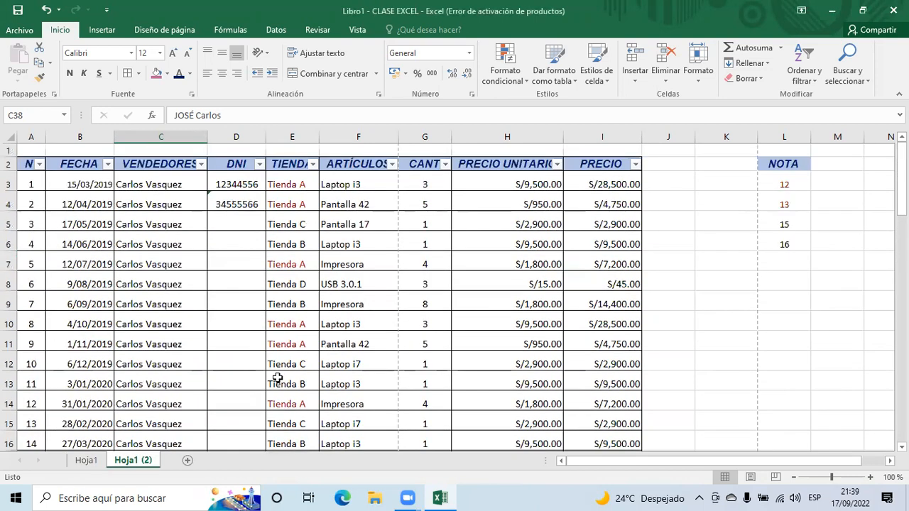
scroll(277, 379, "down", 10)
left_click(84, 461)
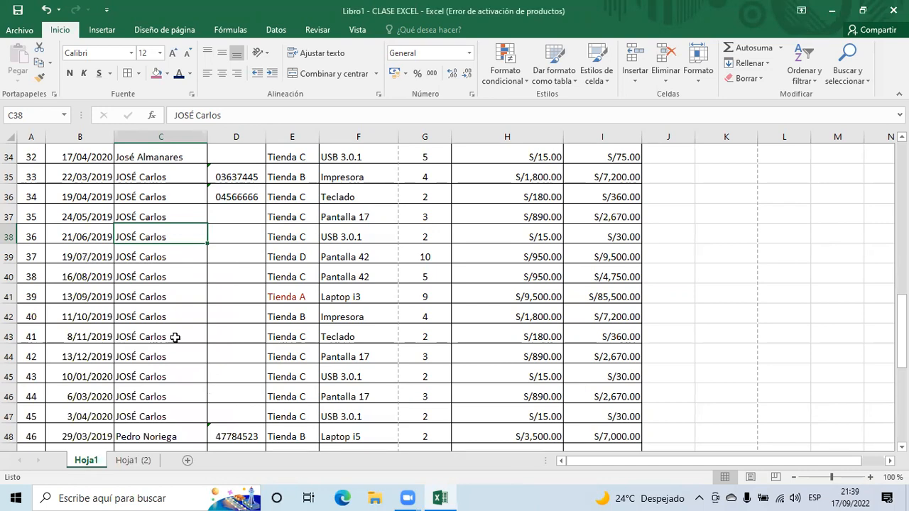
scroll(177, 339, "up", 10)
key("ctrl+Page_Down")
scroll(194, 347, "up", 10)
scroll(194, 351, "down", 2)
scroll(195, 351, "down", 4)
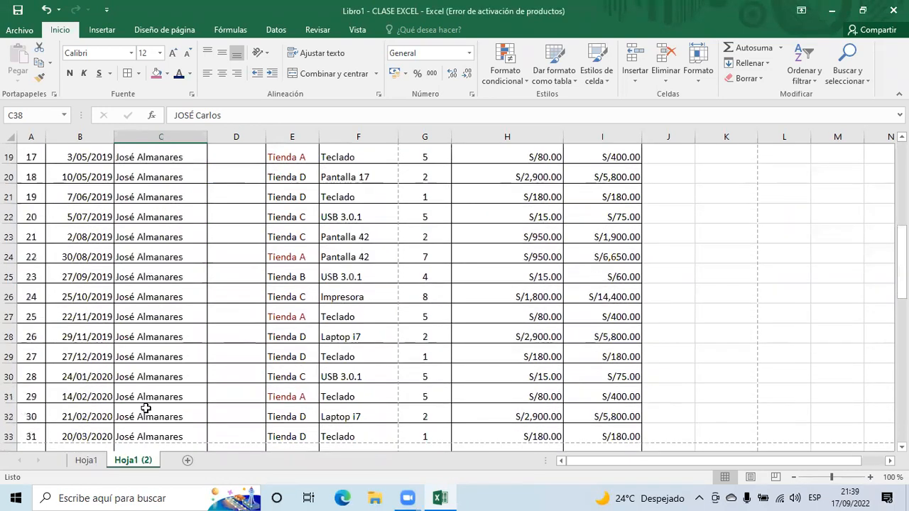
- Insert a new blank sheet directly after Hoja1
left_click(82, 461)
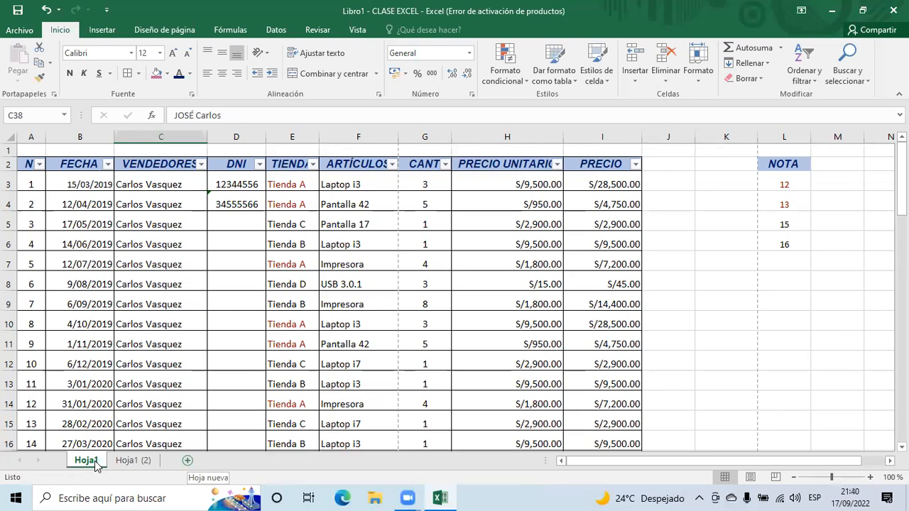
left_click(187, 461)
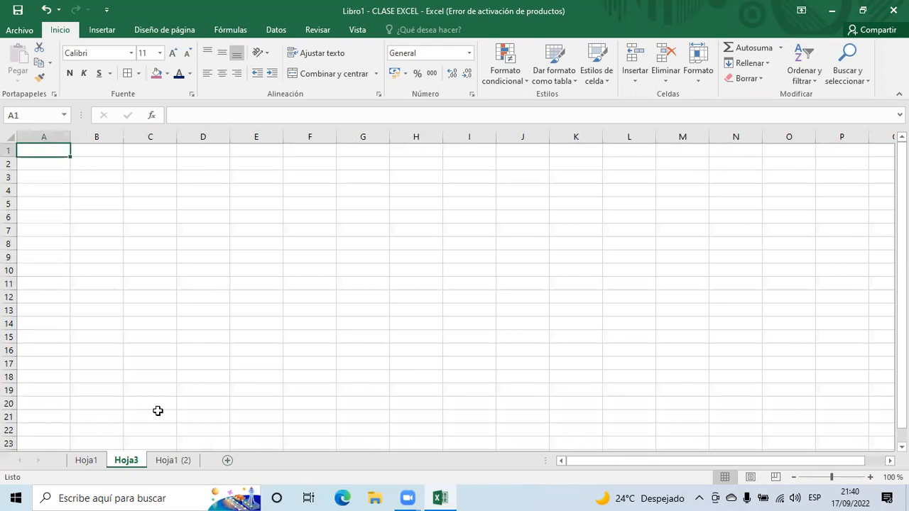
right_click(85, 461)
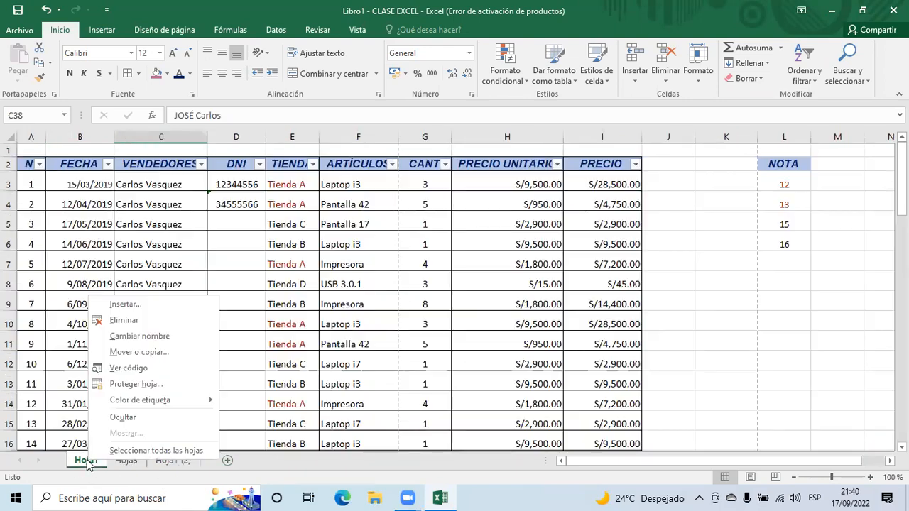
left_click(130, 304)
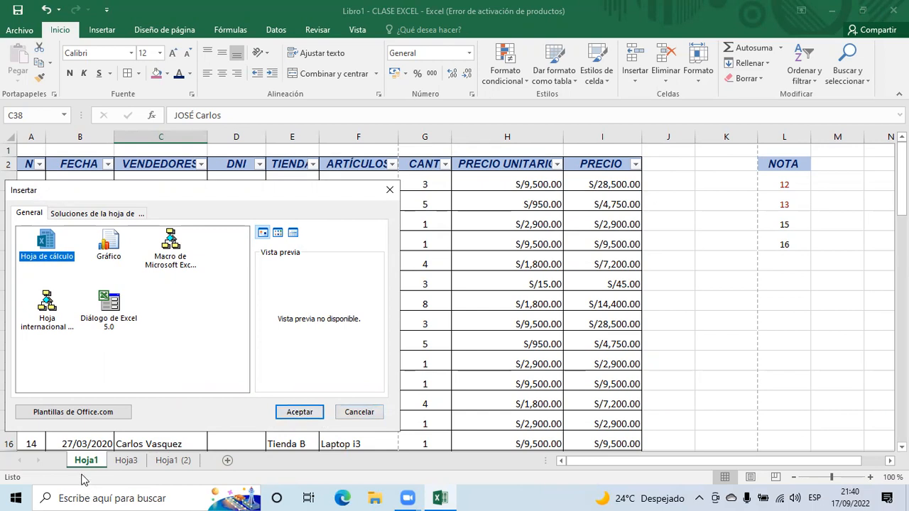
key("Escape")
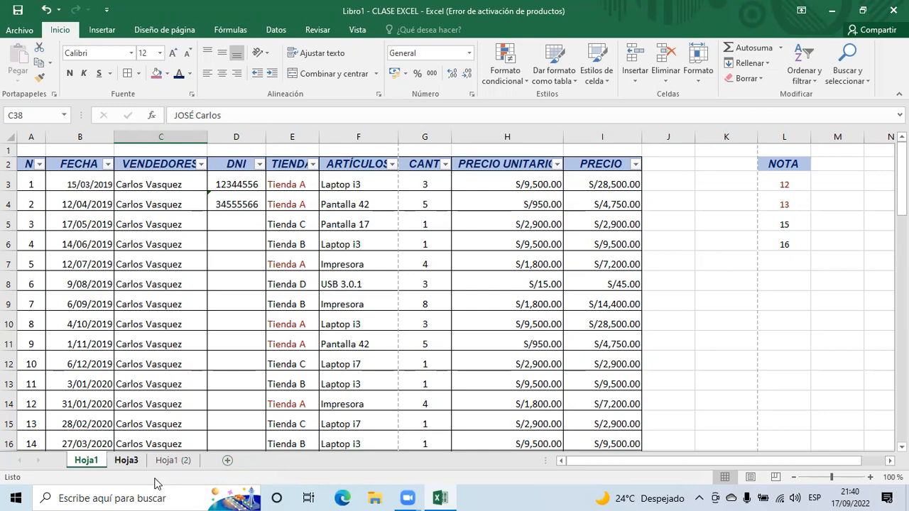
- Move the sheet Hoja1 (2) in front of Hoja3, directly after Hoja1
key("ctrl+Page_Down")
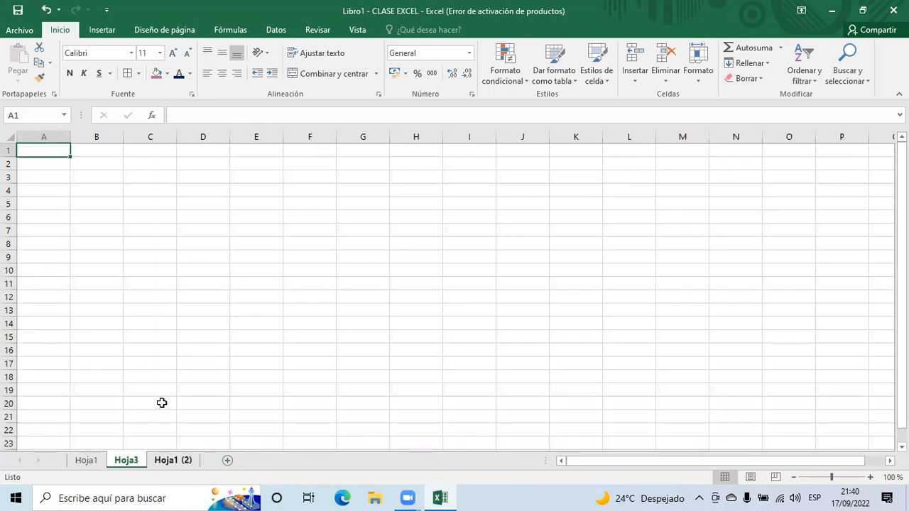
left_click(84, 460)
left_click(173, 460)
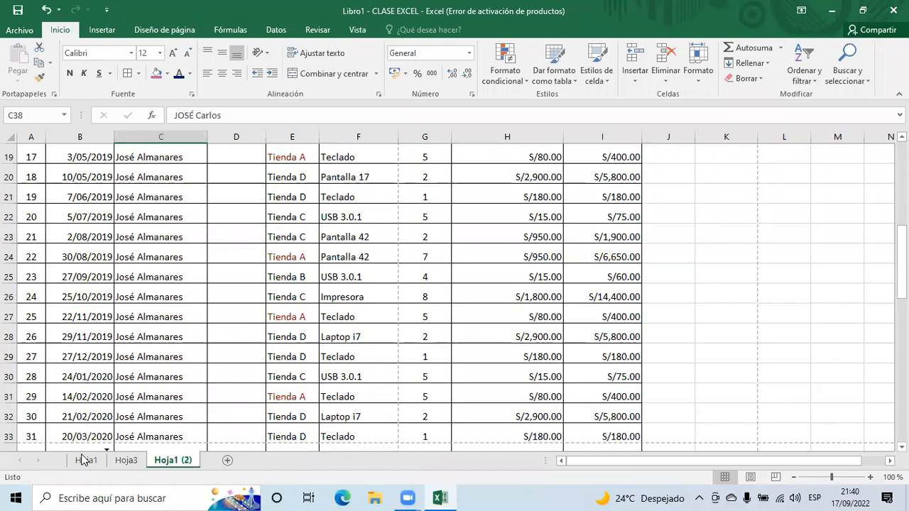
left_click_drag(84, 459, 84, 459)
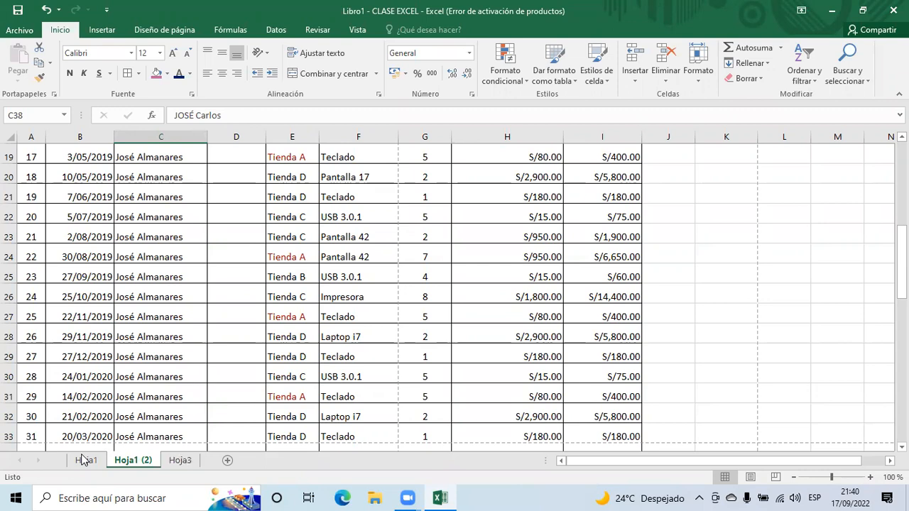
- Look through the sheets Hoja1, Hoja1 (2) and Hoja3 in their new order
left_click(93, 462)
left_click(131, 460)
left_click(97, 463)
key("ctrl+Page_Down")
key("ctrl+Page_Down")
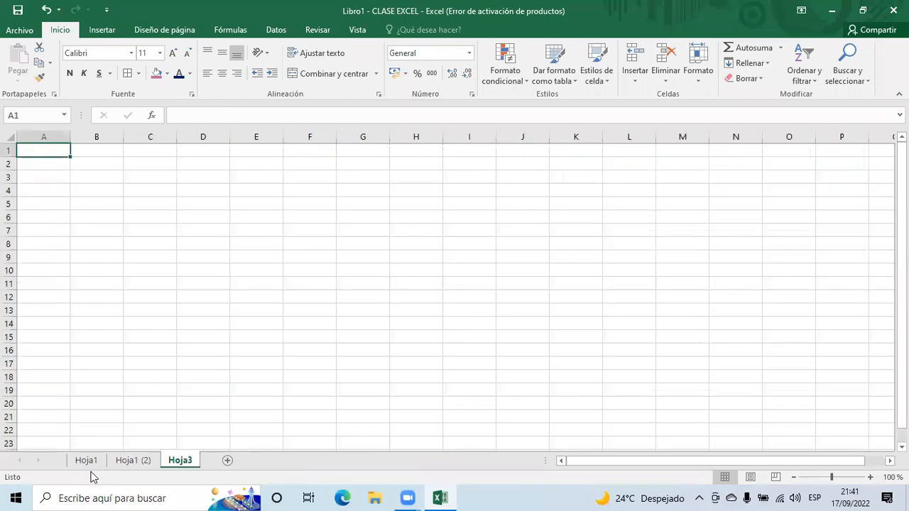
key("ctrl+Page_Up")
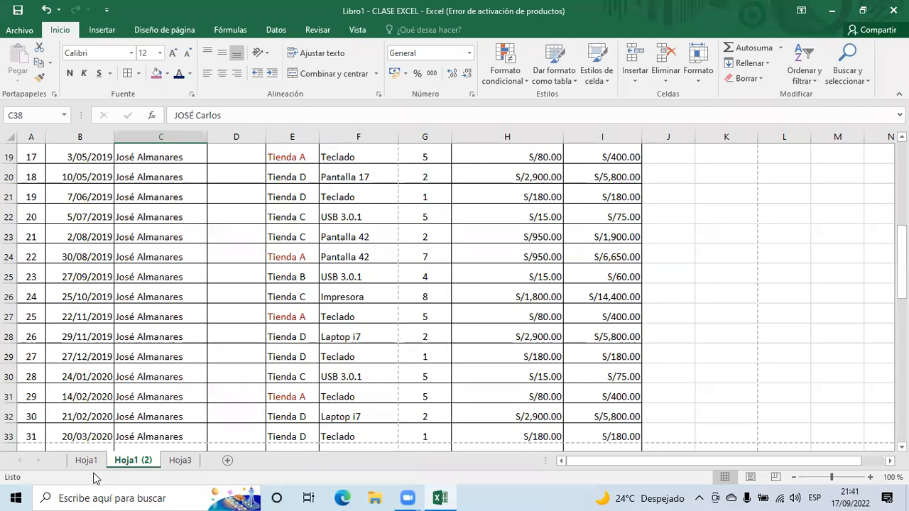
- Rename the sheet Hoja1 as CLASE 1
left_click(83, 465)
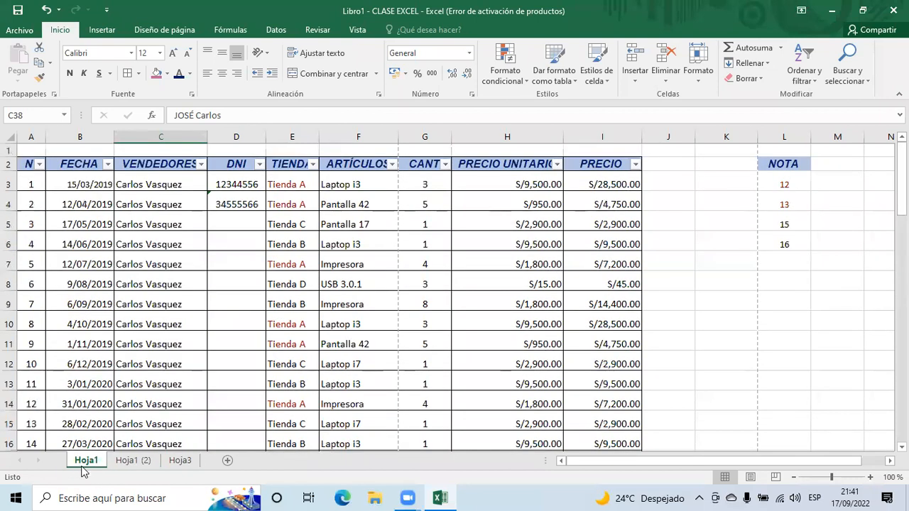
right_click(83, 463)
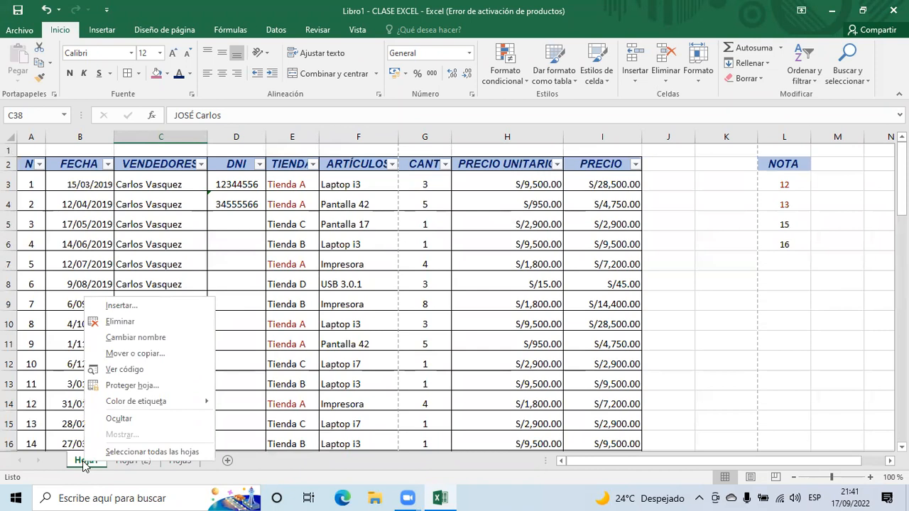
left_click(135, 338)
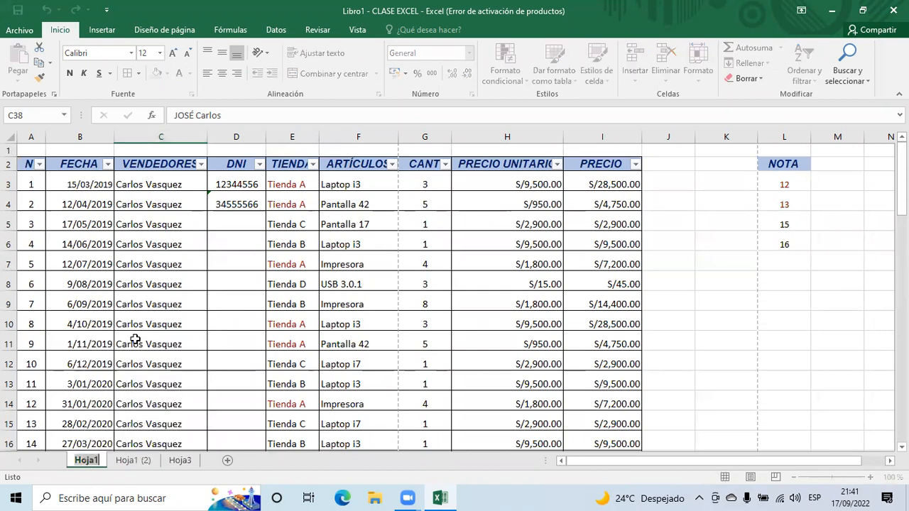
double_click(84, 460)
key("BackSpace")
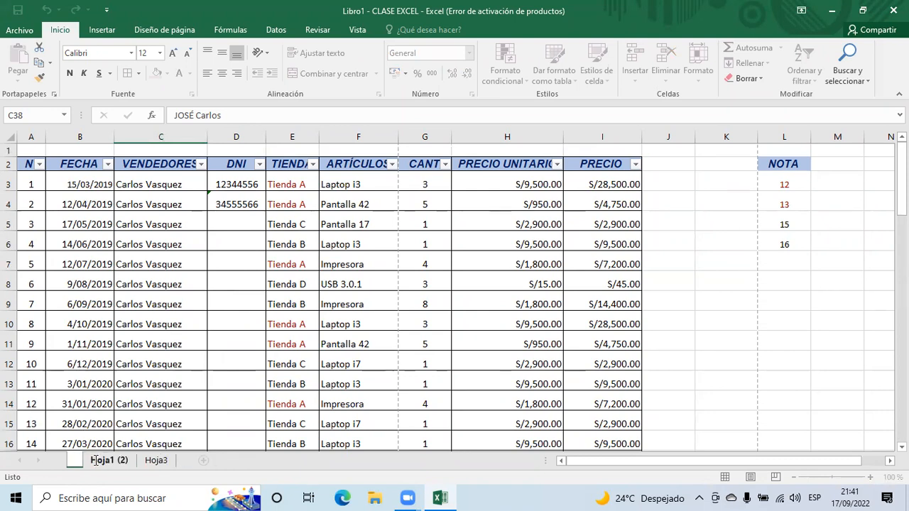
type("CL")
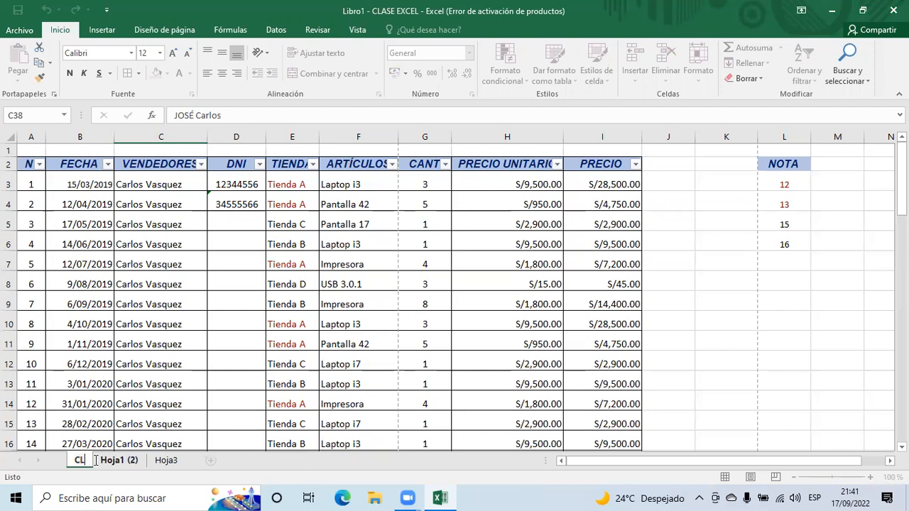
type("ASE 1")
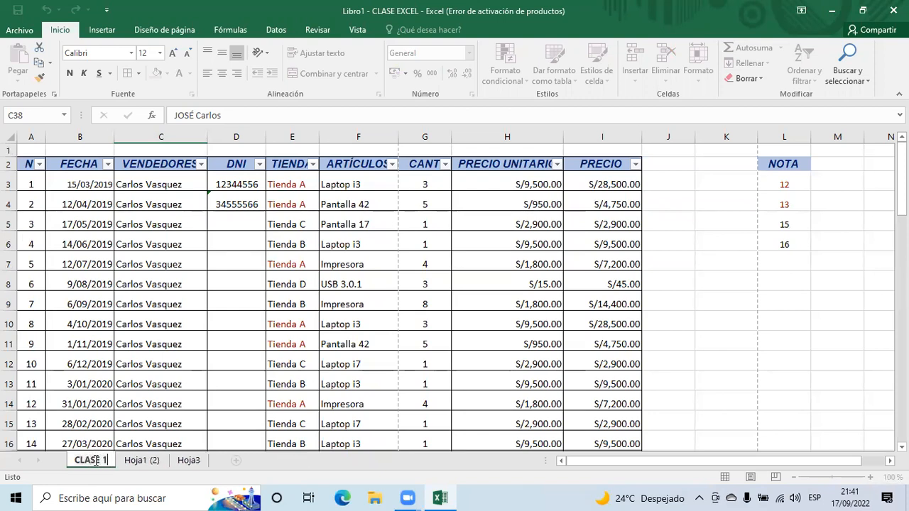
key("Return")
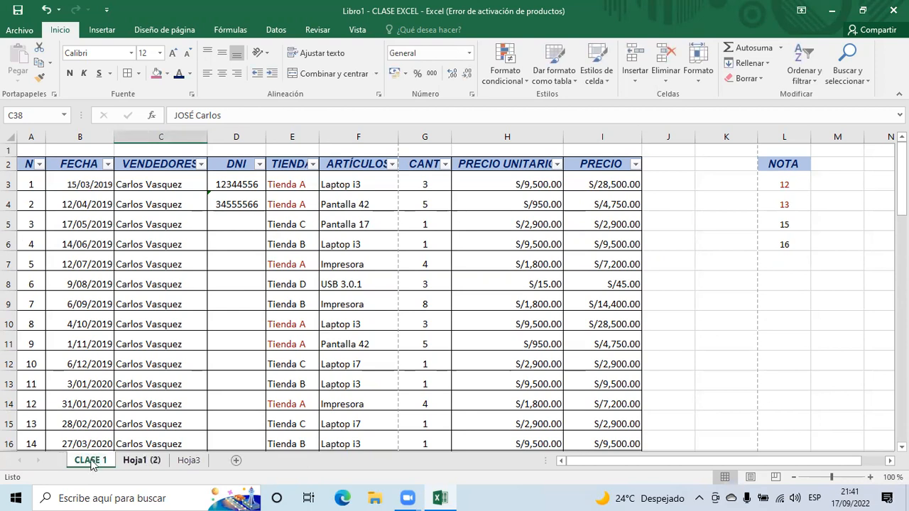
- Rename the sheet Hoja1 (2) as CLASE 1 - COPIA
right_click(135, 460)
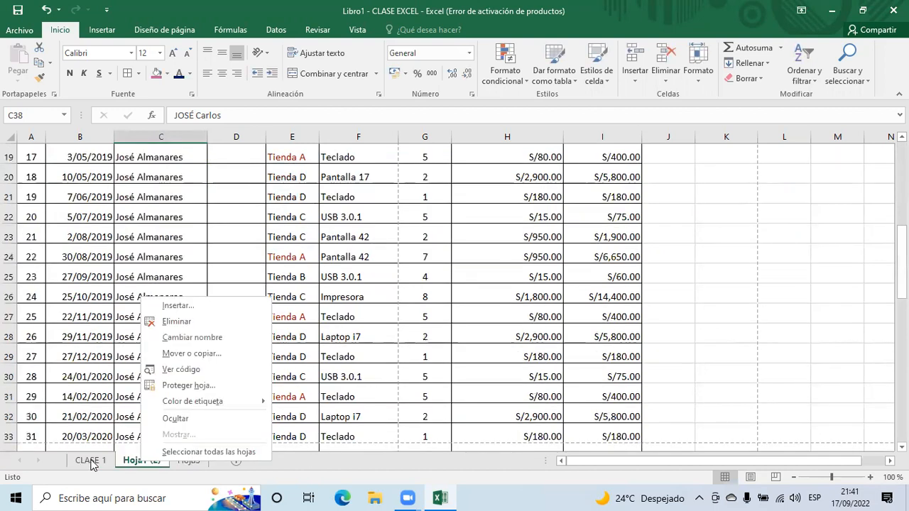
left_click(222, 340)
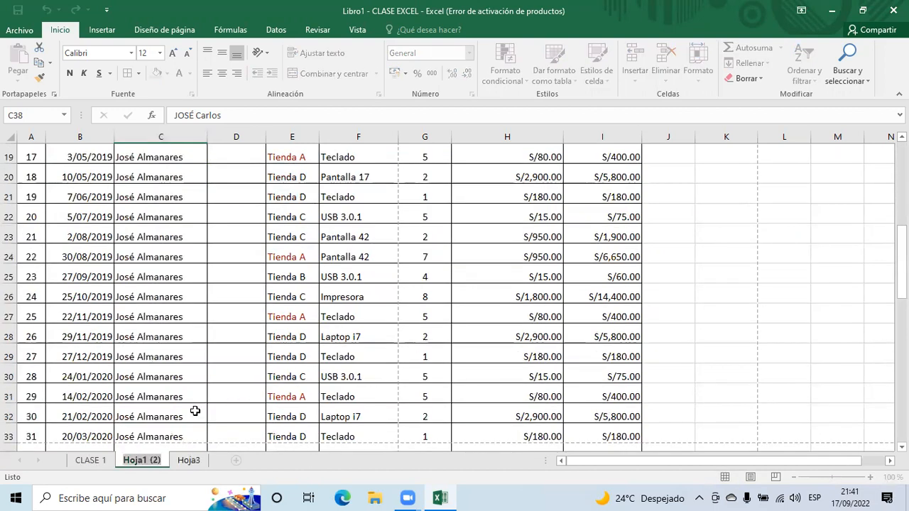
key("BackSpace")
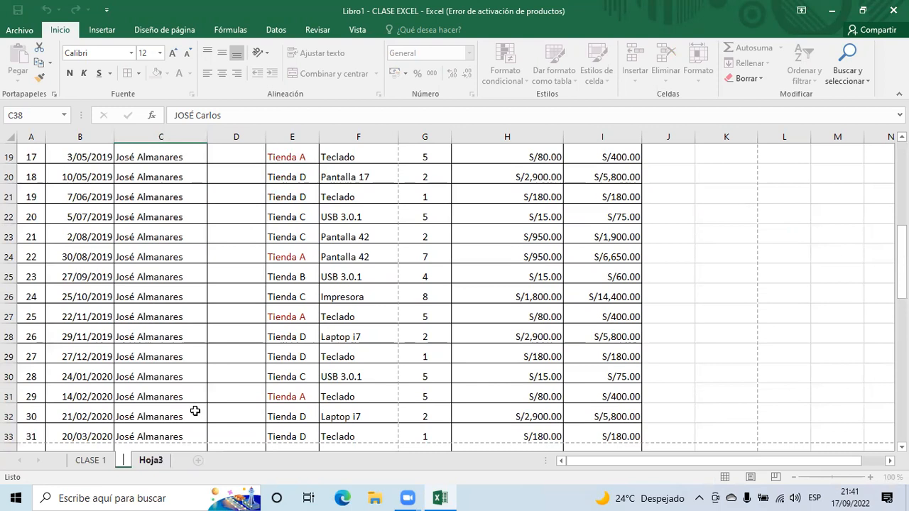
type("CL")
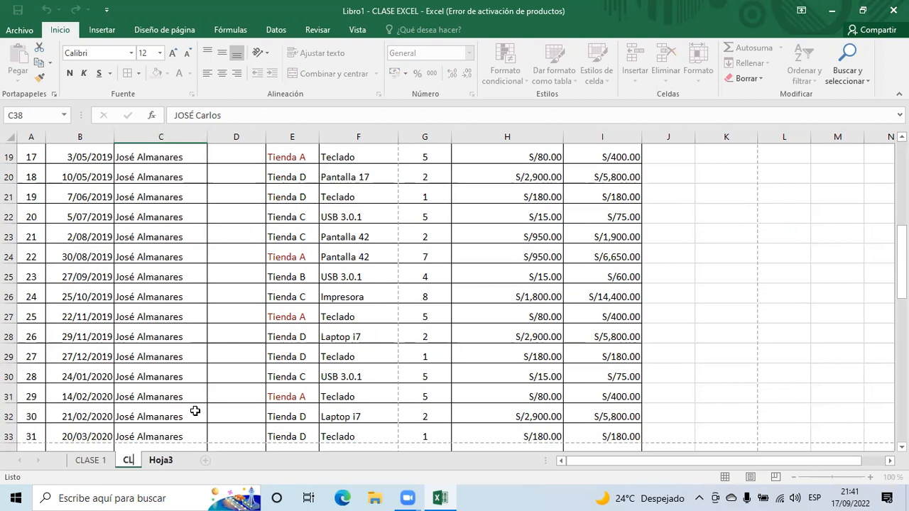
type("ASE 1")
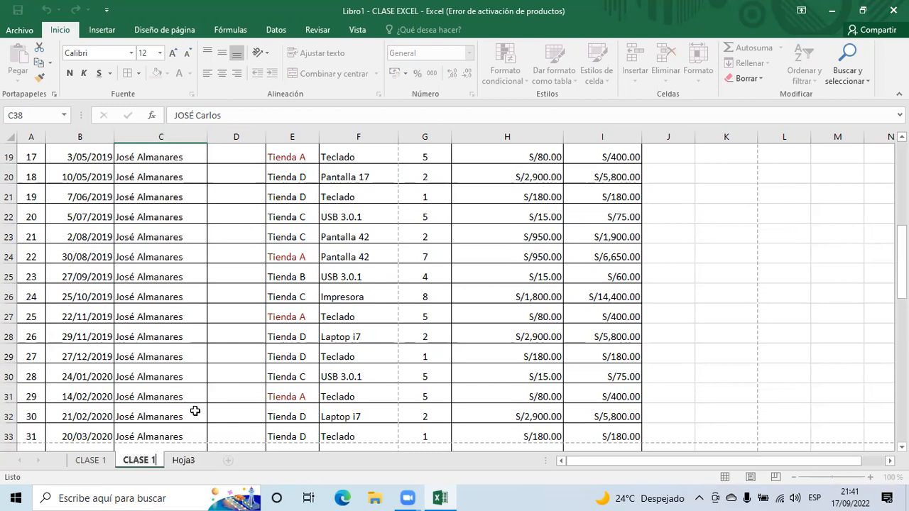
type(" - COPIA")
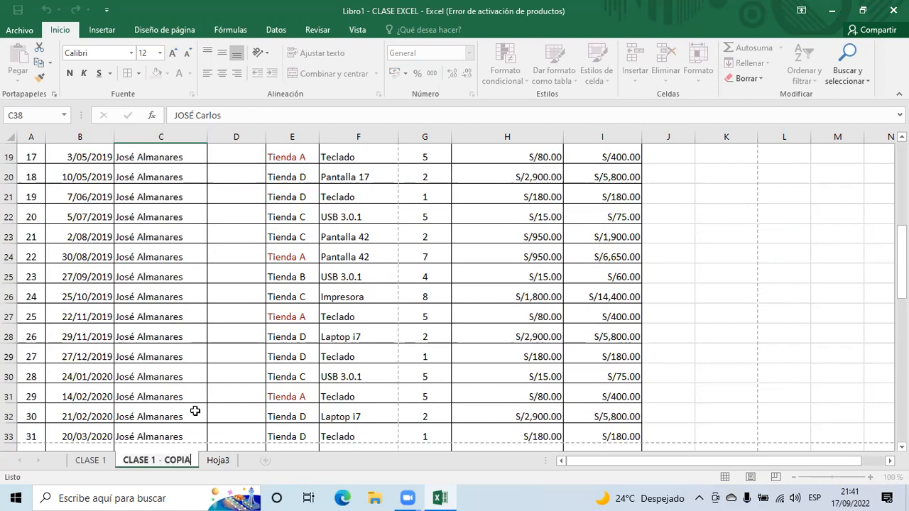
key("Return")
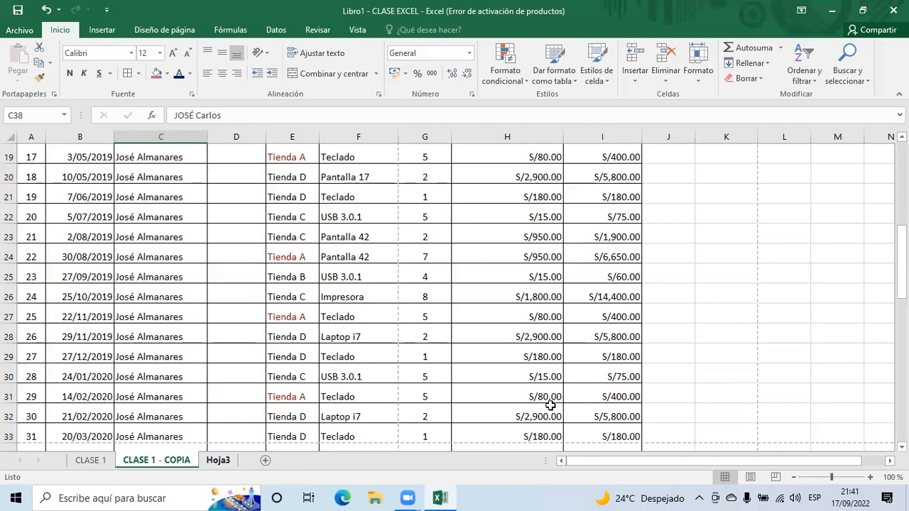
- Look through the table on CLASE 1 - COPIA and compare it with the sheet CLASE 1
scroll(180, 366, "up", 6)
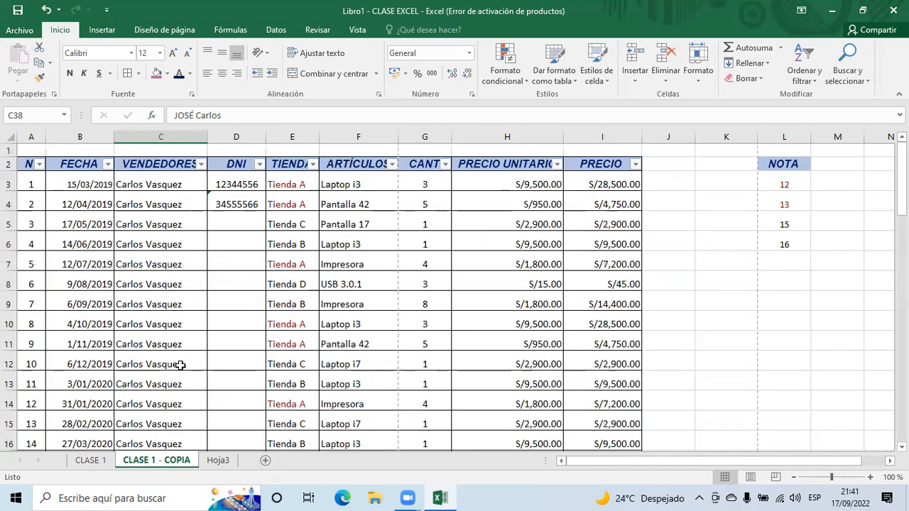
scroll(180, 366, "down", 12)
scroll(180, 367, "up", 12)
left_click(85, 462)
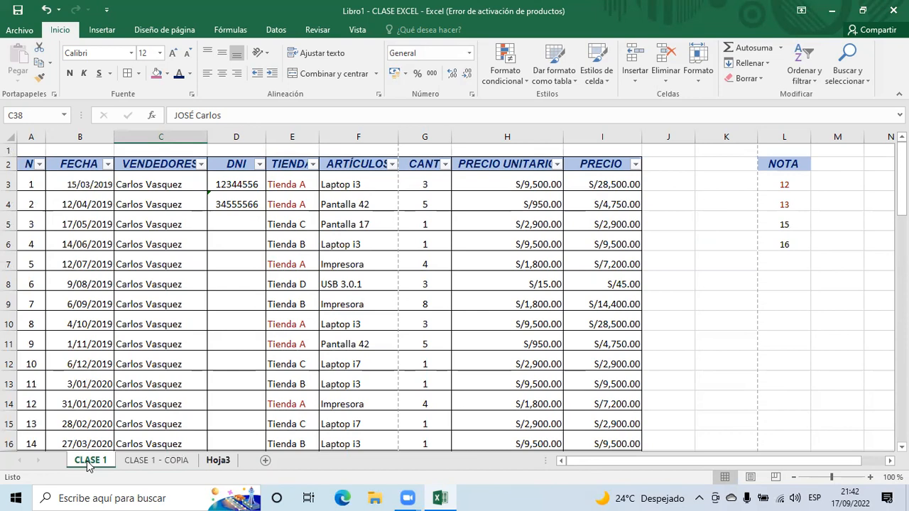
key("ctrl+Page_Down")
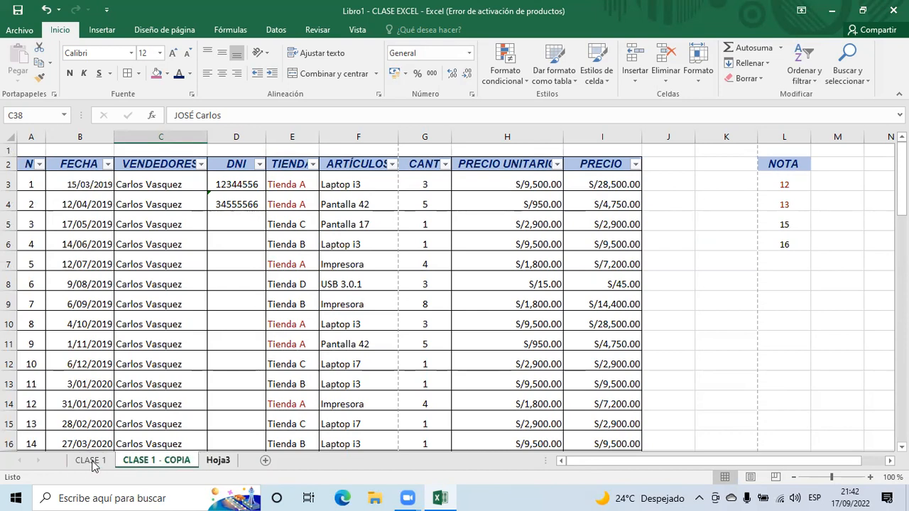
key("ctrl+Page_Down")
left_click(91, 462)
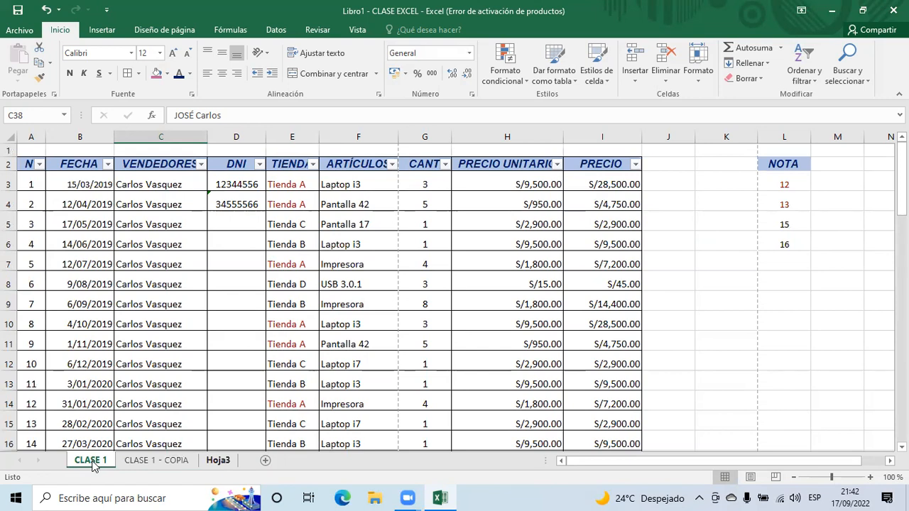
- Delete the empty sheet Hoja3 and return to the sheet CLASE 1
right_click(217, 463)
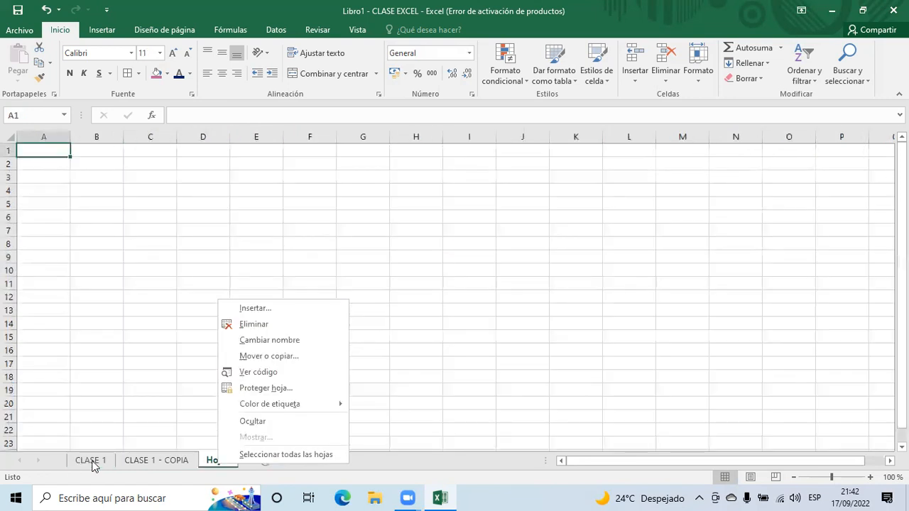
left_click(255, 325)
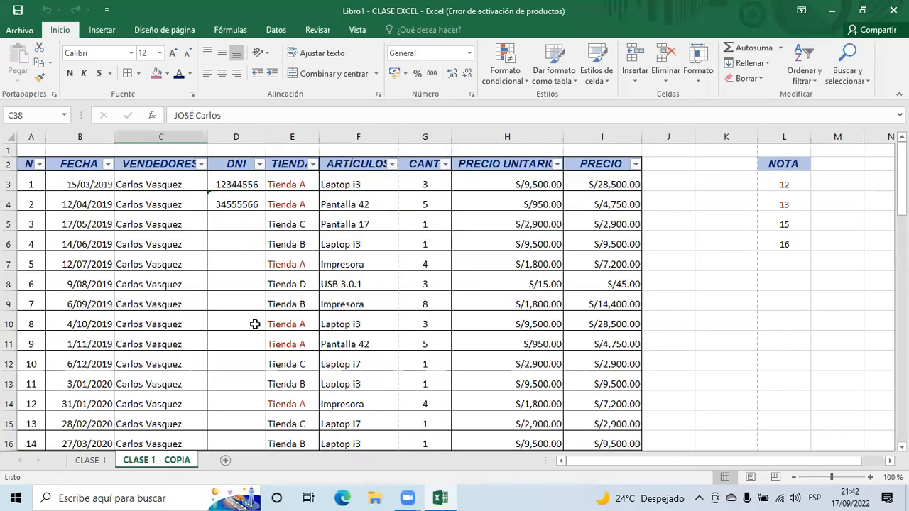
left_click(91, 461)
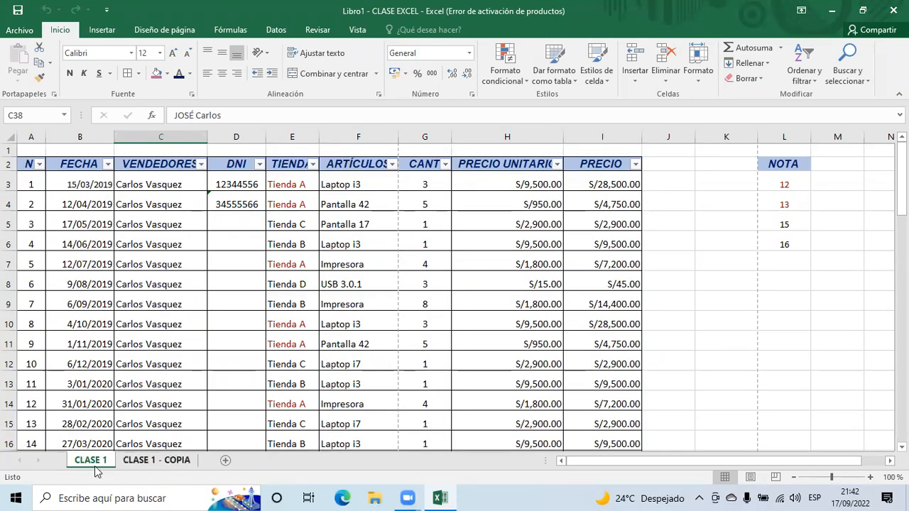
- Examine the table on CLASE 1 and switch between the two remaining sheets, finishing on CLASE 1 - COPIA
scroll(240, 288, "down", 7)
scroll(240, 288, "up", 7)
left_click(156, 461)
left_click(91, 463)
left_click(148, 462)
left_click(92, 463)
left_click(147, 462)
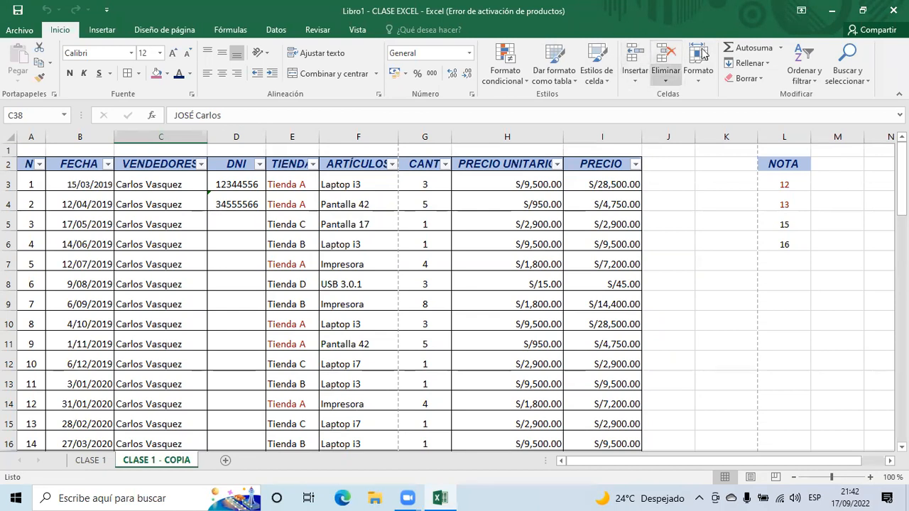
- Review the available commands for inserting and deleting cells, rows, columns and sheets, without applying any
left_click(636, 81)
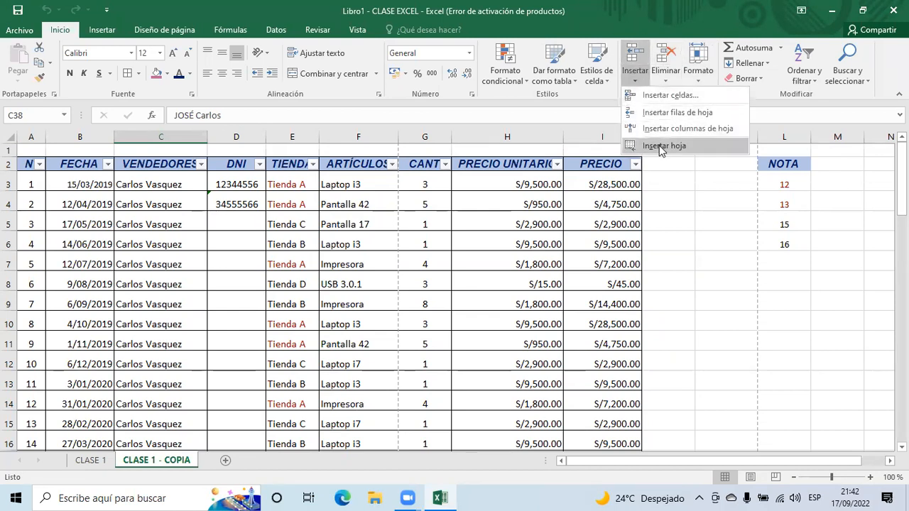
left_click(667, 74)
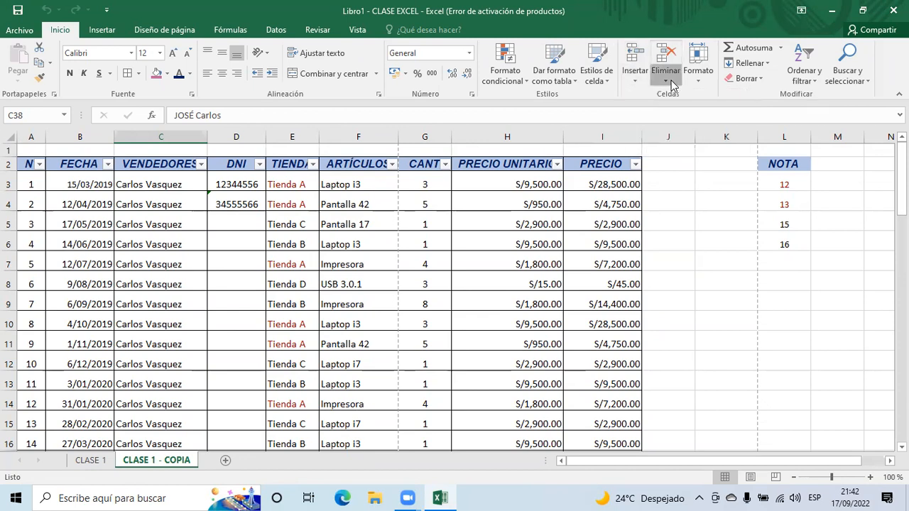
left_click(667, 75)
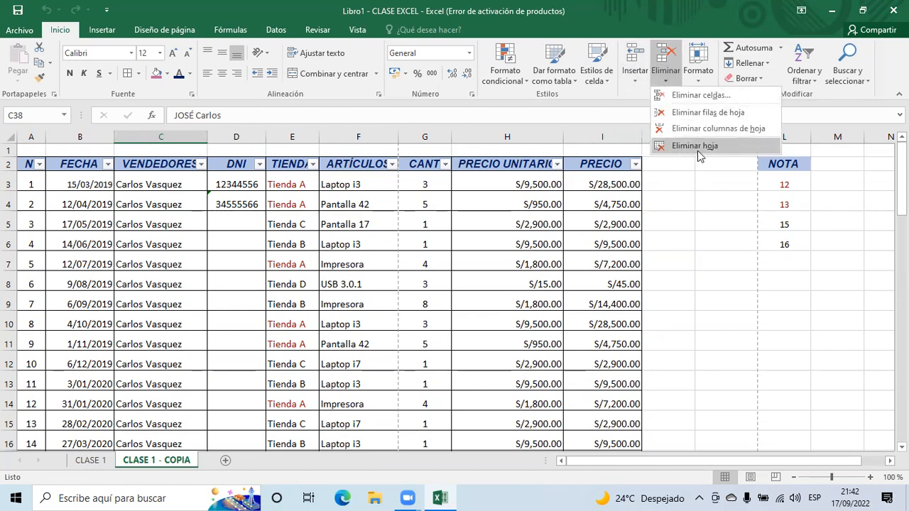
left_click(641, 83)
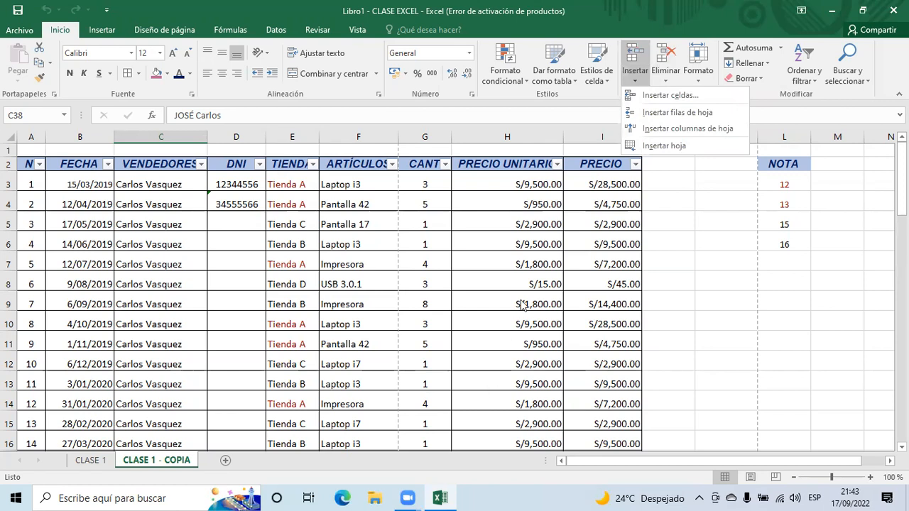
left_click(667, 307)
left_click(682, 333)
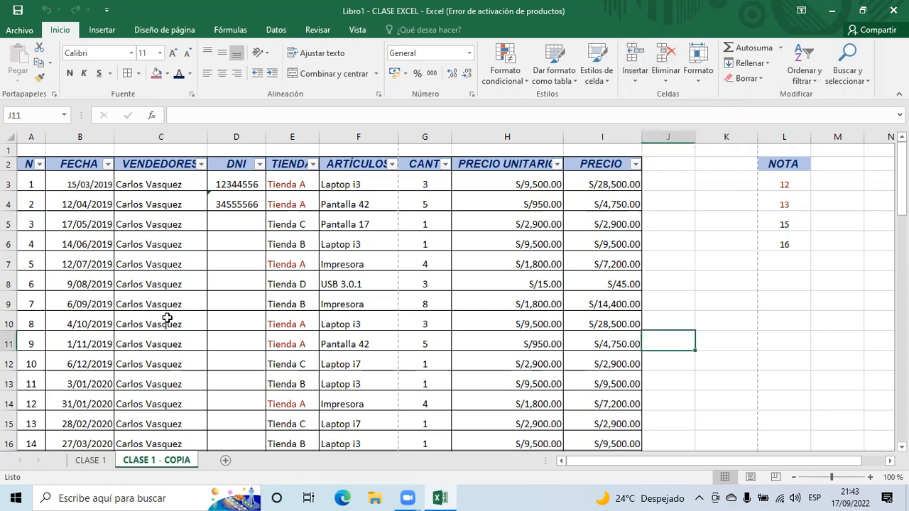
- Check the print preview of the sheet CLASE 1 - COPIA and return to the worksheet
scroll(146, 304, "down", 13)
scroll(145, 304, "up", 13)
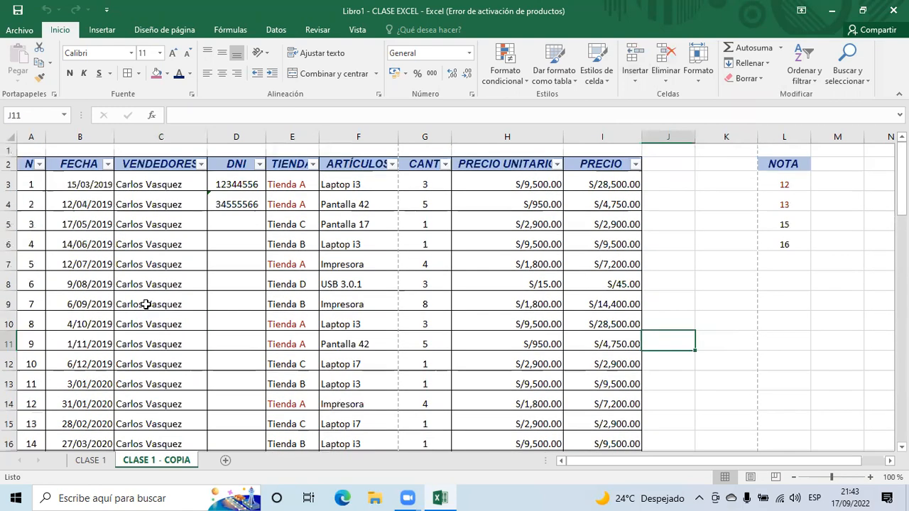
key("ctrl+p")
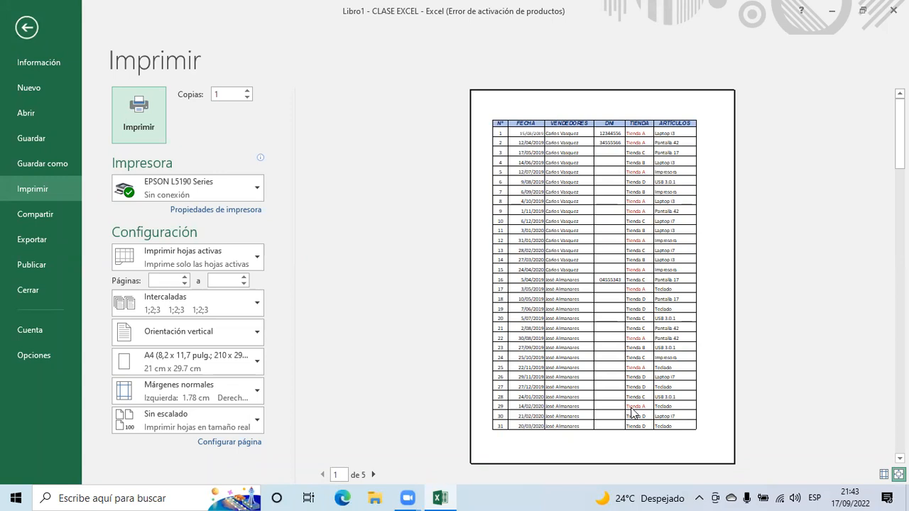
left_click(26, 27)
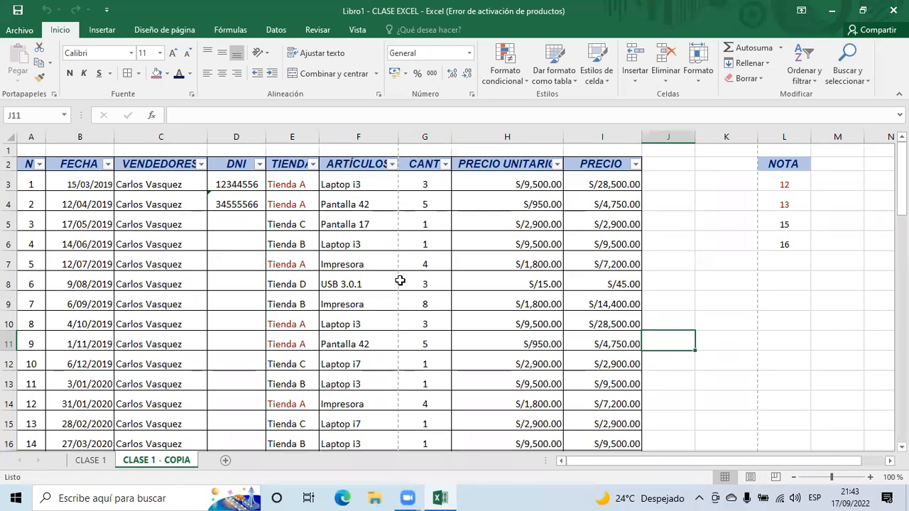
- Examine where the dashed page-break lines divide the sales table across its columns and down its rows
left_click(391, 164)
left_click(406, 201)
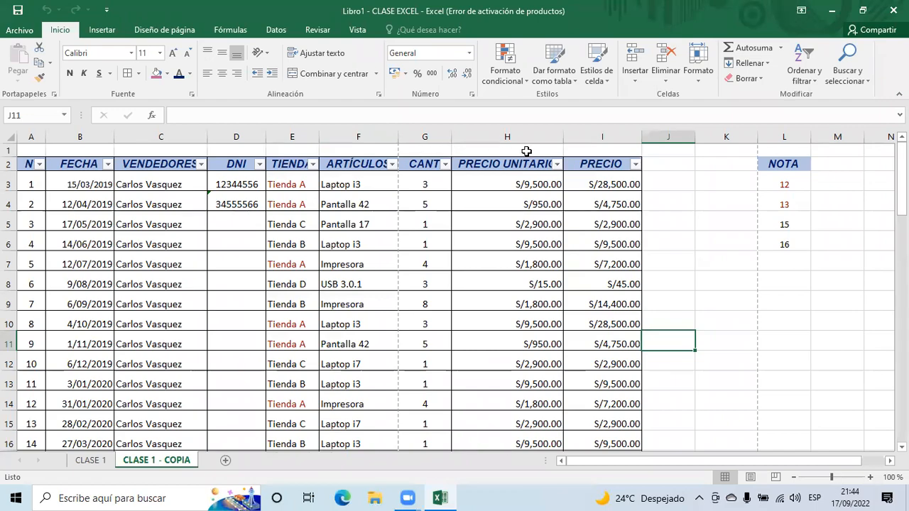
scroll(522, 159, "down", 9)
scroll(516, 166, "down", 1)
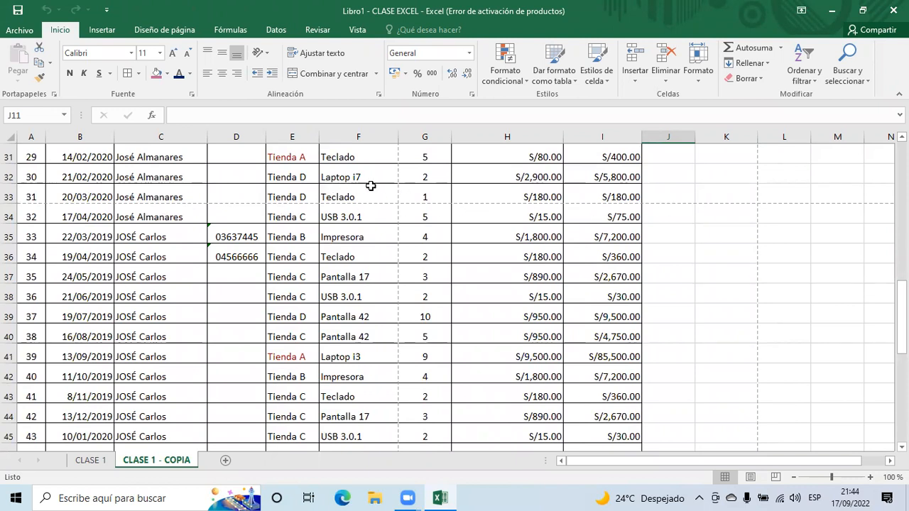
scroll(369, 320, "down", 6)
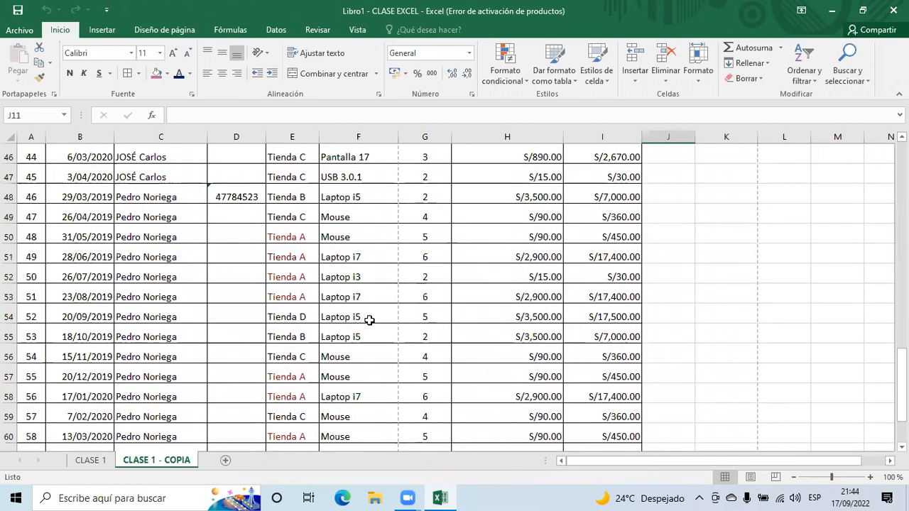
scroll(369, 320, "up", 8)
scroll(369, 320, "up", 8)
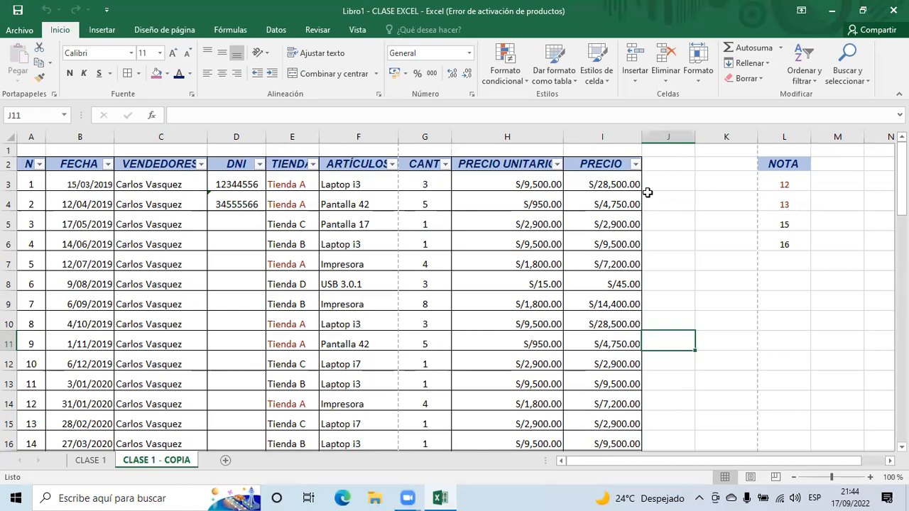
- Review the page orientation options, Vertical and Horizontal, without changing the orientation
left_click(161, 32)
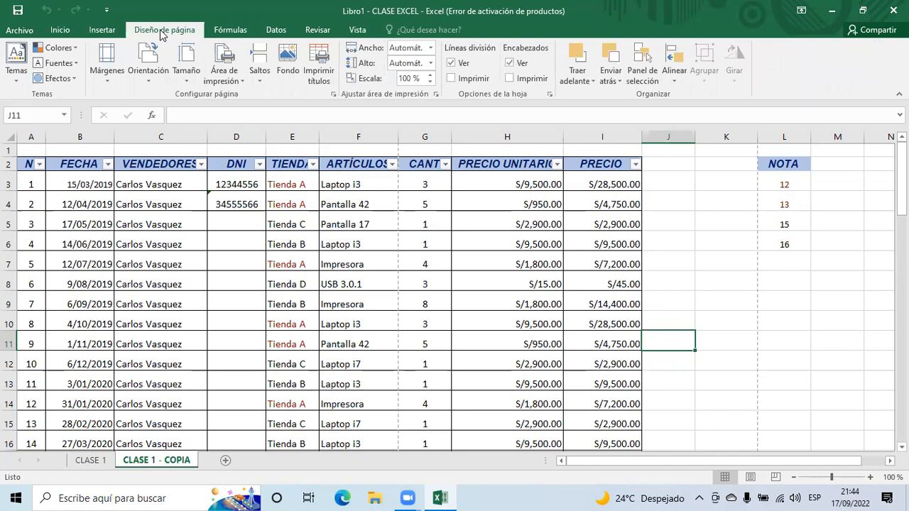
left_click(150, 82)
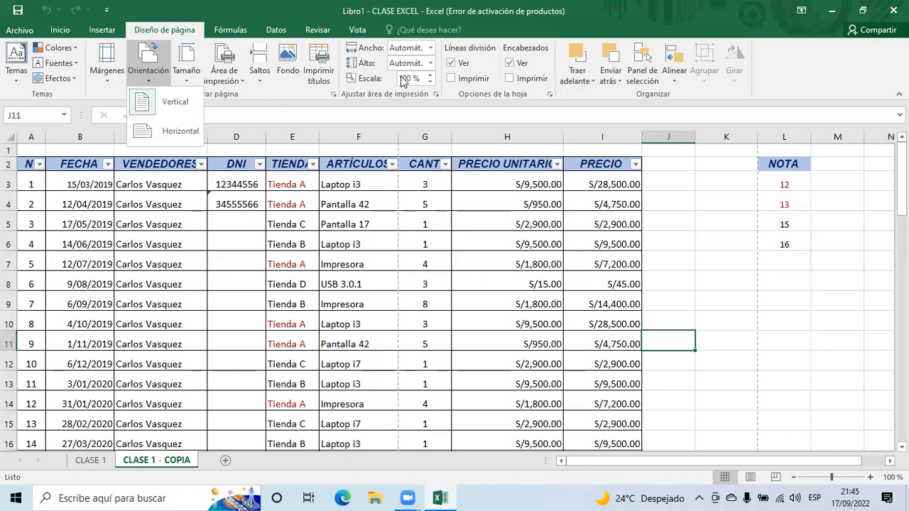
left_click(369, 84)
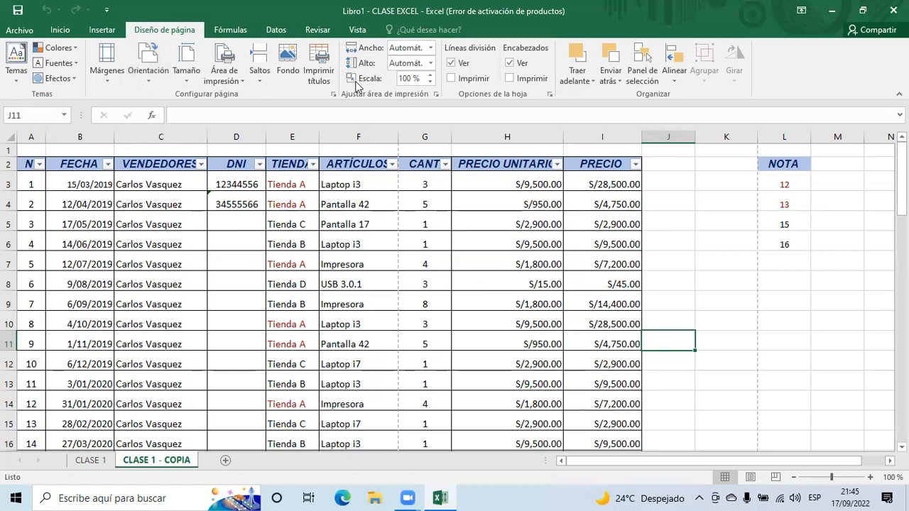
- Point out the print scale setting with a red freehand arrow annotation, and erase the drawing
left_click(381, 484)
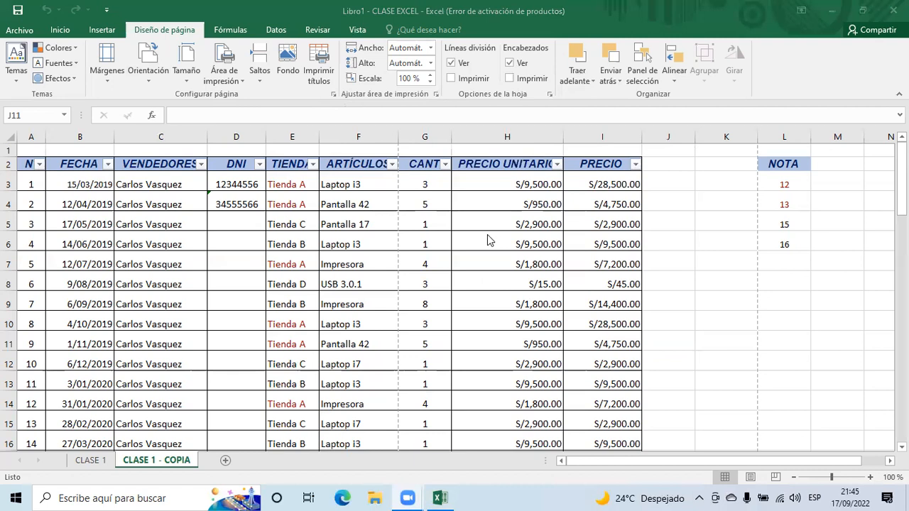
mouse_move(364, 93)
left_mouse_down()
mouse_move(391, 80)
mouse_move(388, 89)
left_mouse_up()
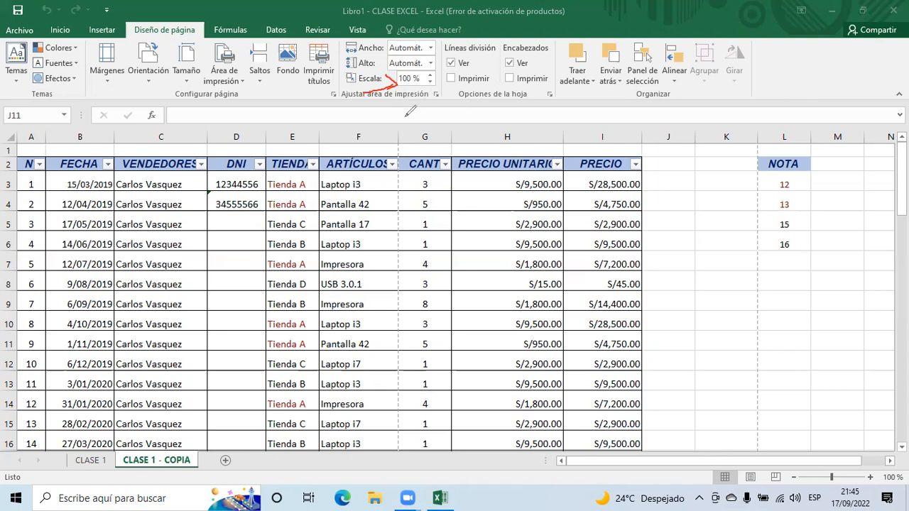
left_click(505, 224)
left_click(382, 92)
left_click(381, 87)
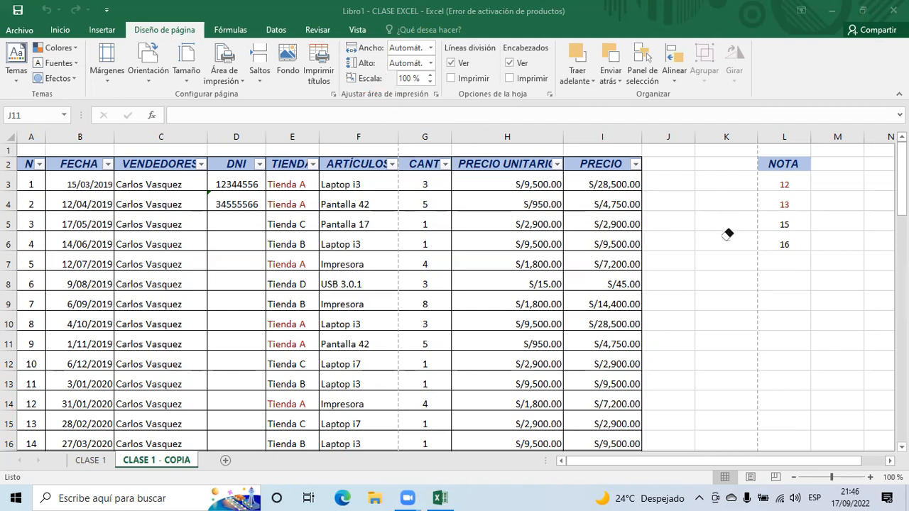
- Reduce the print scale of the sheet CLASE 1 - COPIA to 65 %
left_click(429, 82)
left_click(429, 82)
left_click(430, 83)
left_click(430, 82)
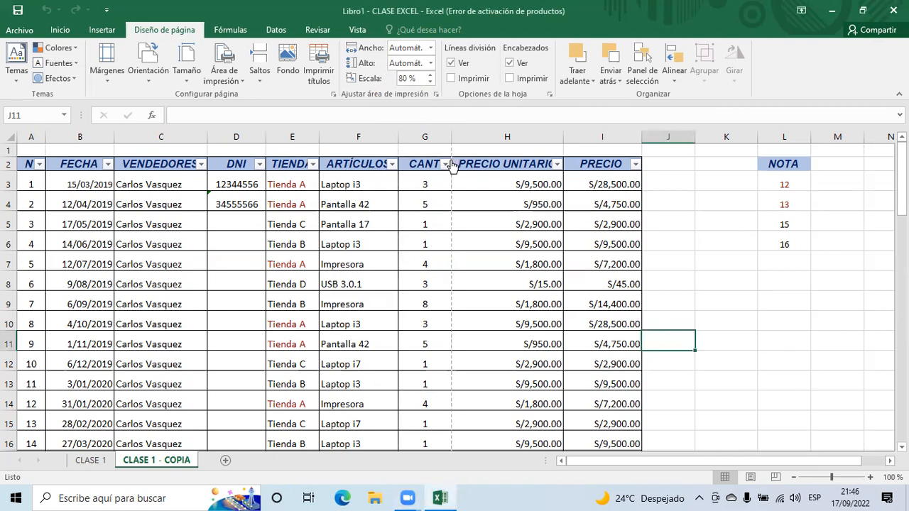
left_click(430, 82)
left_click(429, 82)
left_click(430, 83)
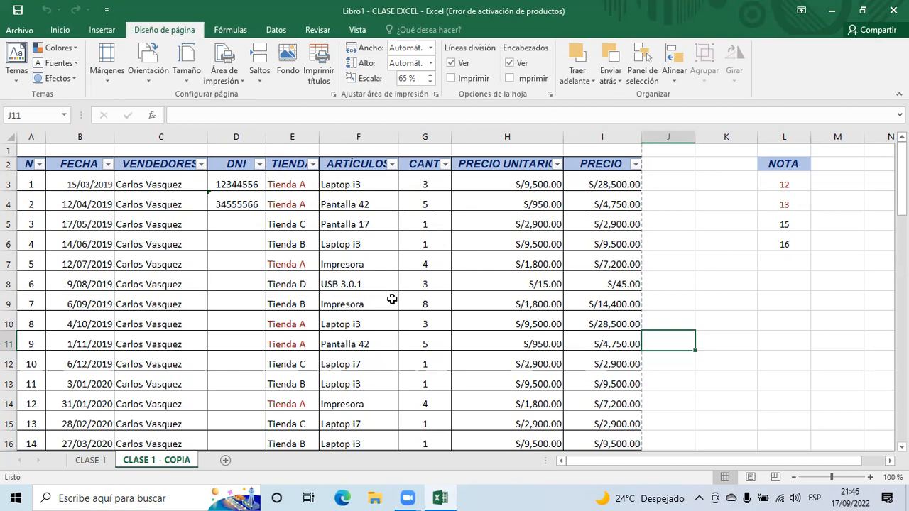
- Check the print preview of the sheet, return to the worksheet, and examine where the page breaks divide the table's columns and last rows
key("ctrl+p")
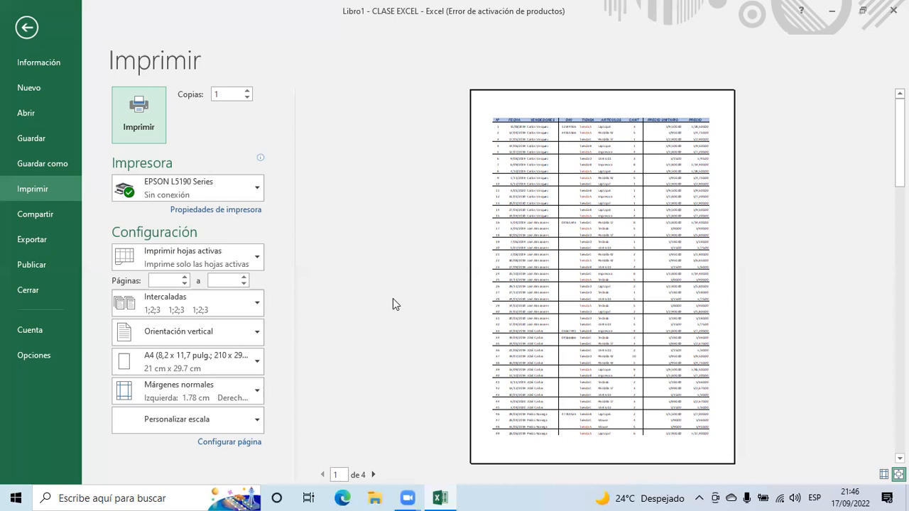
left_click(26, 28)
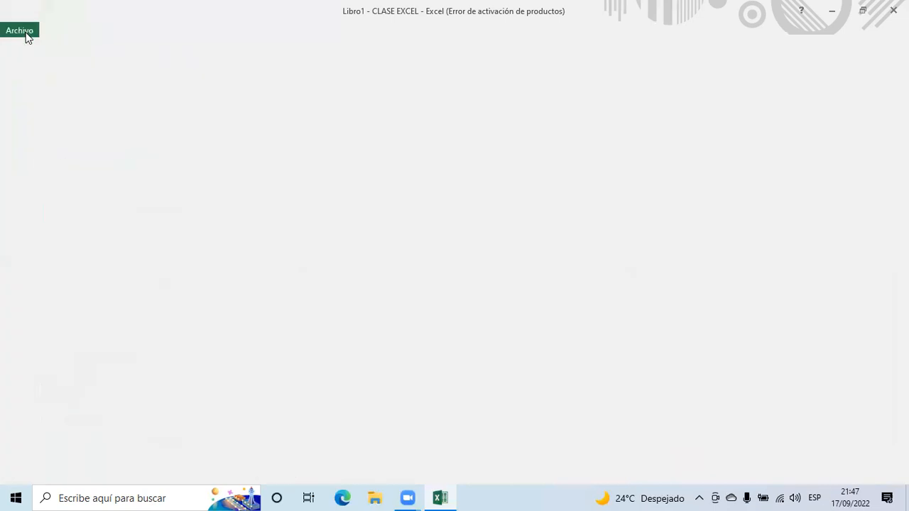
scroll(580, 269, "down", 6)
scroll(581, 270, "up", 6)
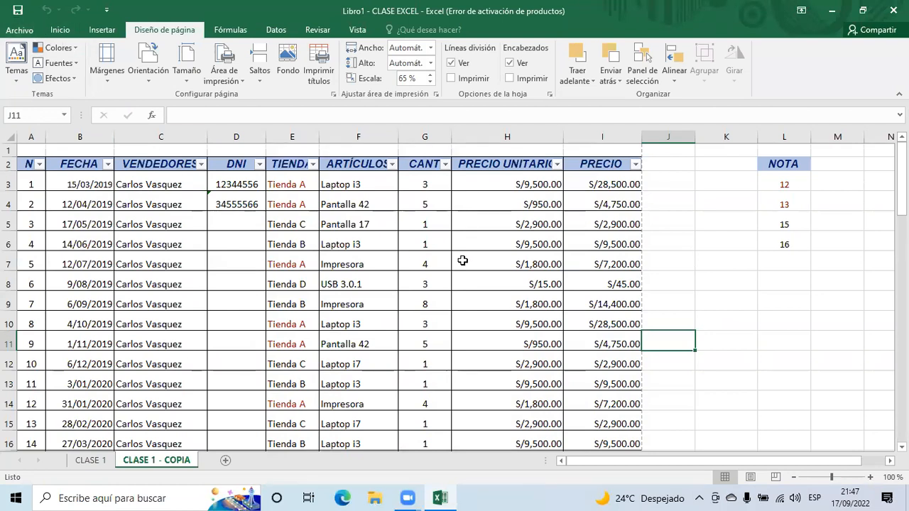
scroll(410, 313, "down", 8)
scroll(410, 313, "up", 8)
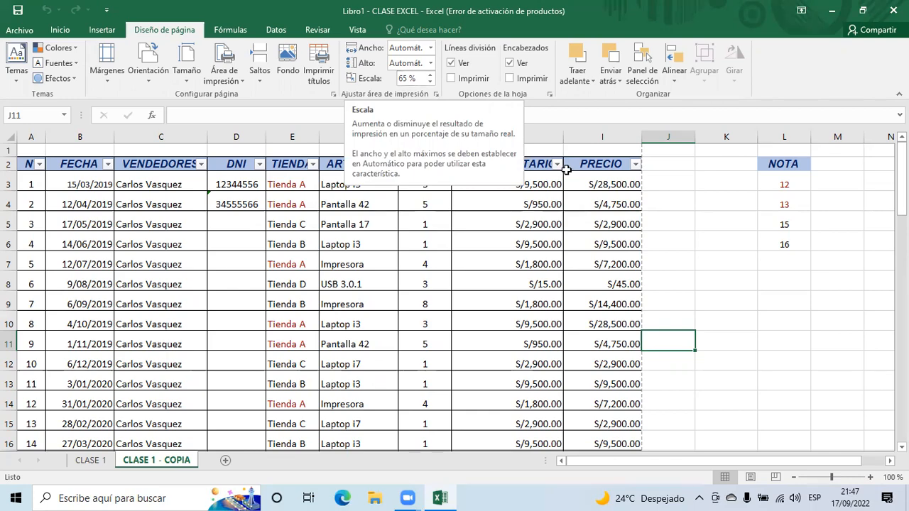
scroll(510, 262, "down", 11)
scroll(510, 263, "down", 5)
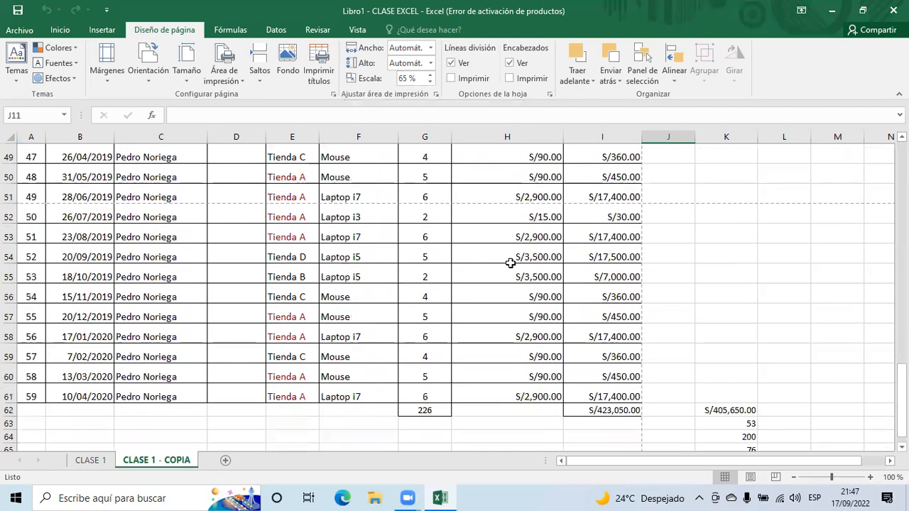
scroll(509, 263, "up", 1)
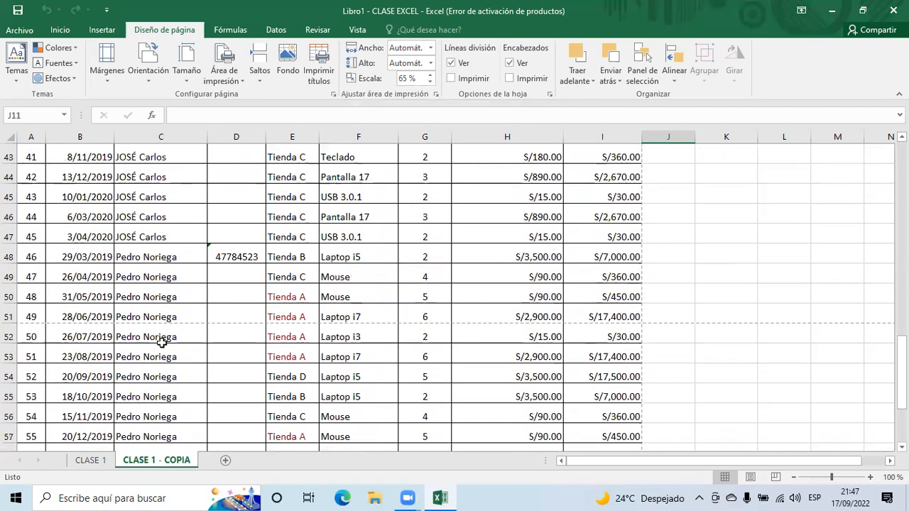
scroll(159, 340, "down", 2)
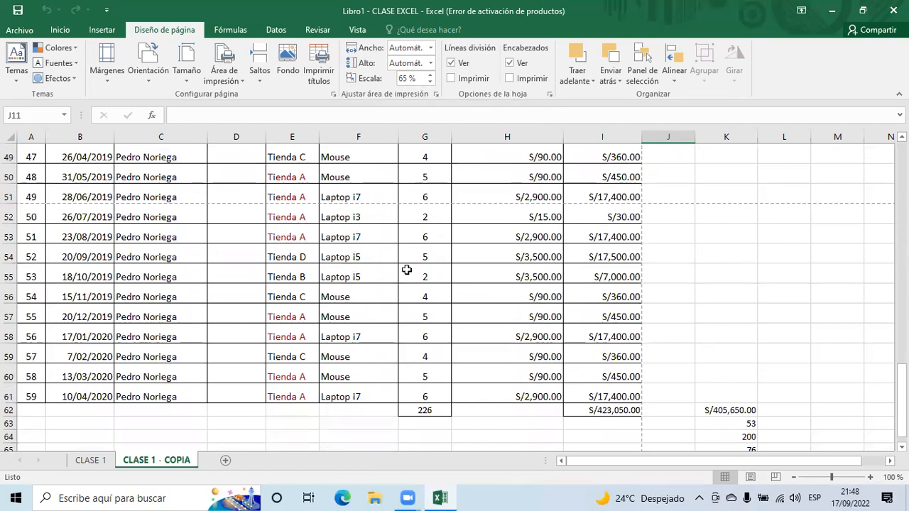
scroll(406, 269, "up", 16)
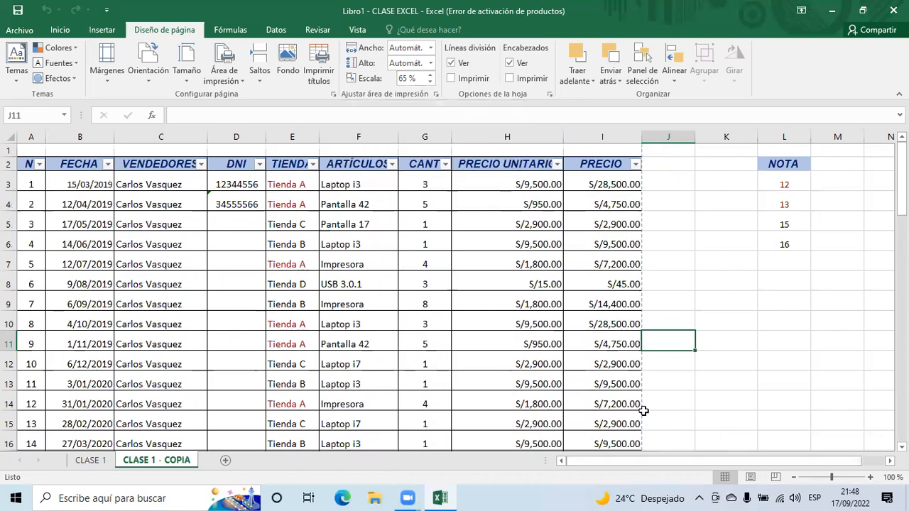
- Switch the sheet CLASE 1 - COPIA to Page Layout view and bring the first page into view from column A
left_click(750, 477)
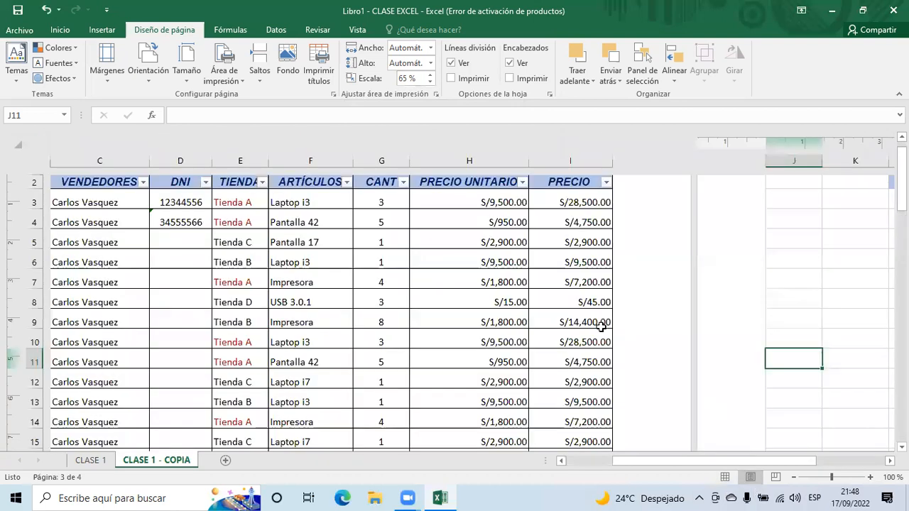
scroll(569, 313, "up", 3)
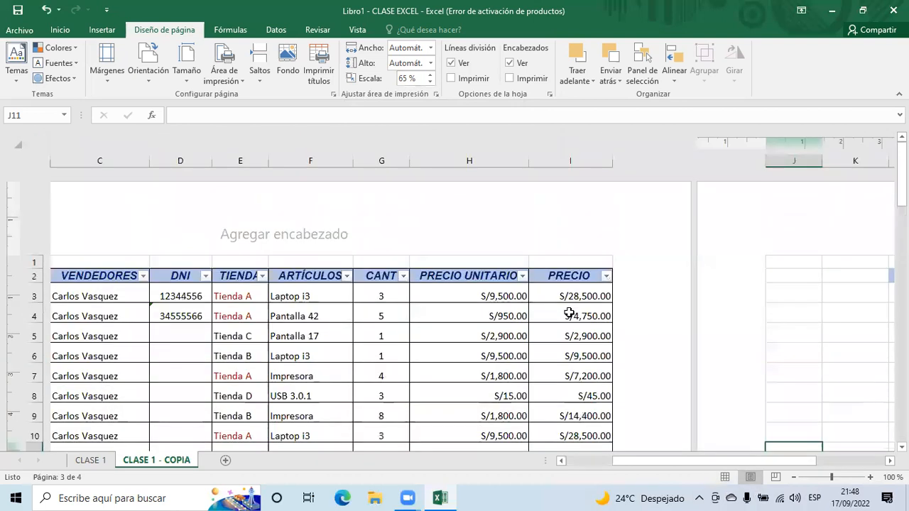
scroll(691, 408, "left", 3)
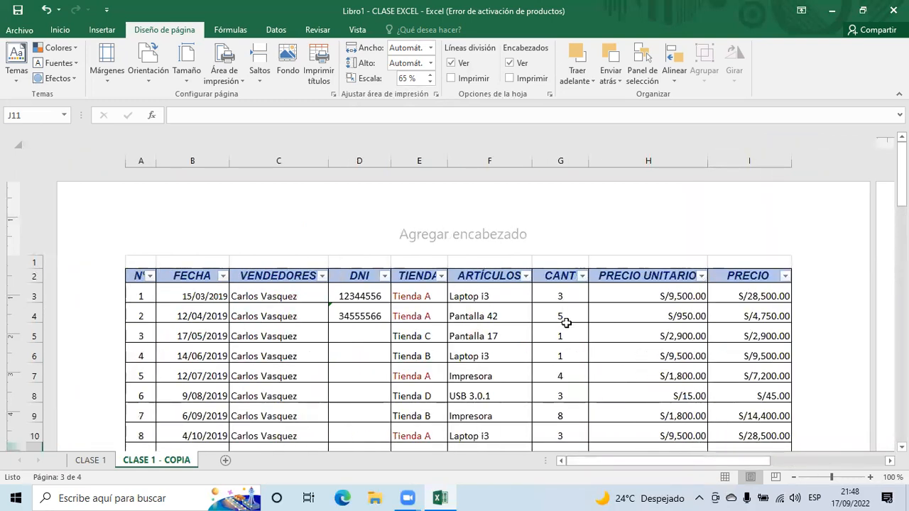
- Examine how the table is laid out on the pages, from the first header area to the footer and the rows on the following page
scroll(566, 323, "down", 4)
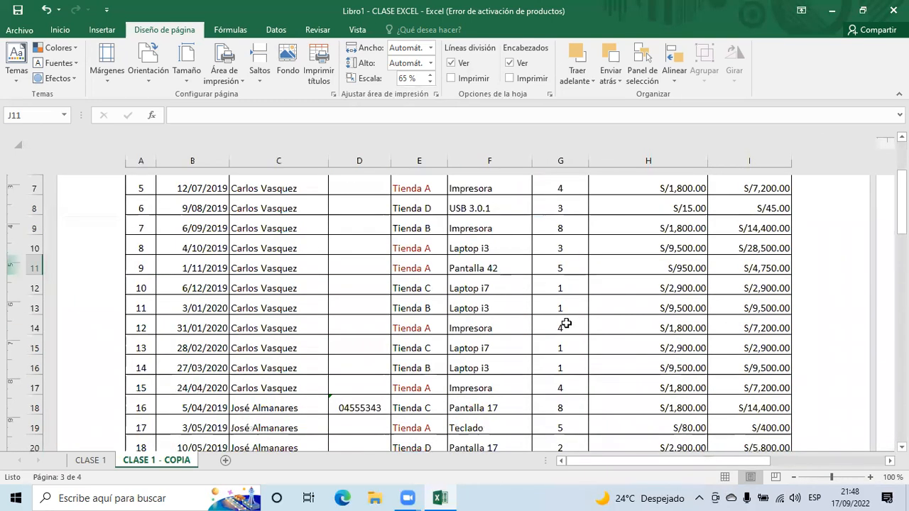
scroll(566, 323, "up", 4)
scroll(566, 322, "down", 3)
scroll(565, 322, "up", 3)
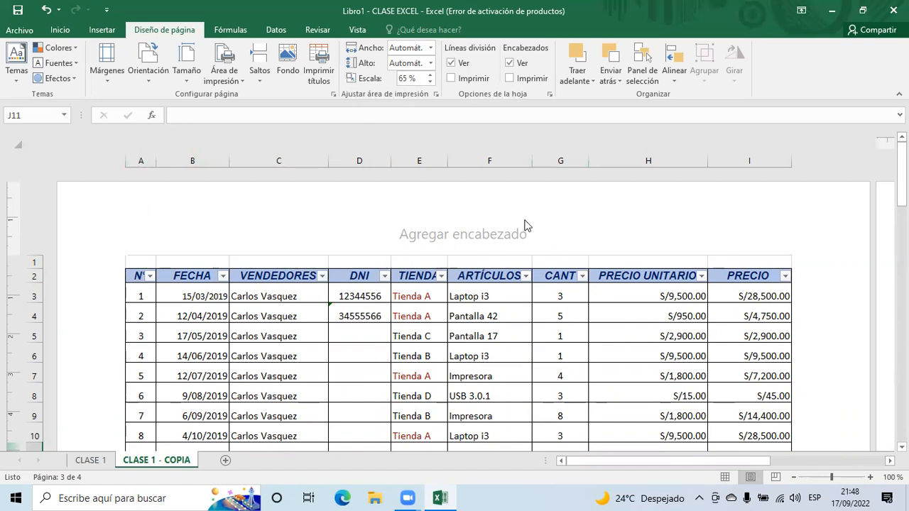
scroll(493, 287, "down", 13)
scroll(493, 288, "down", 5)
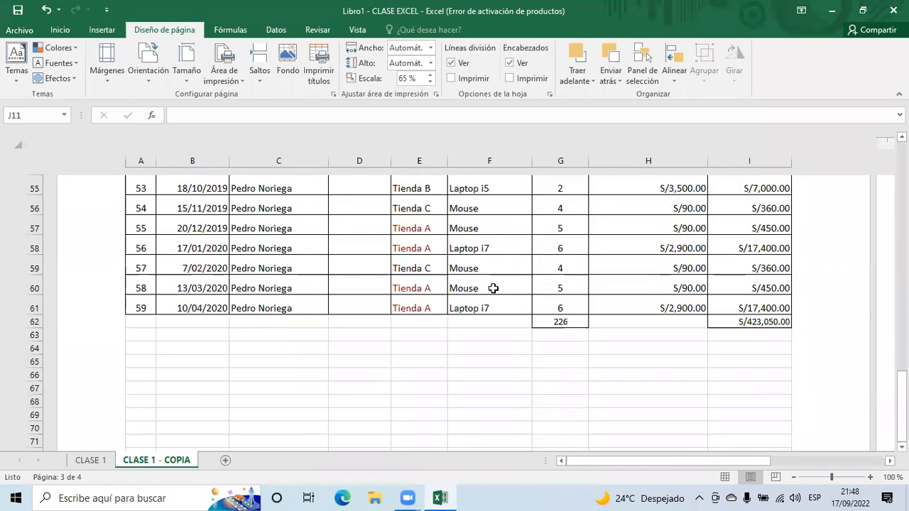
scroll(455, 366, "up", 6)
scroll(455, 367, "down", 3)
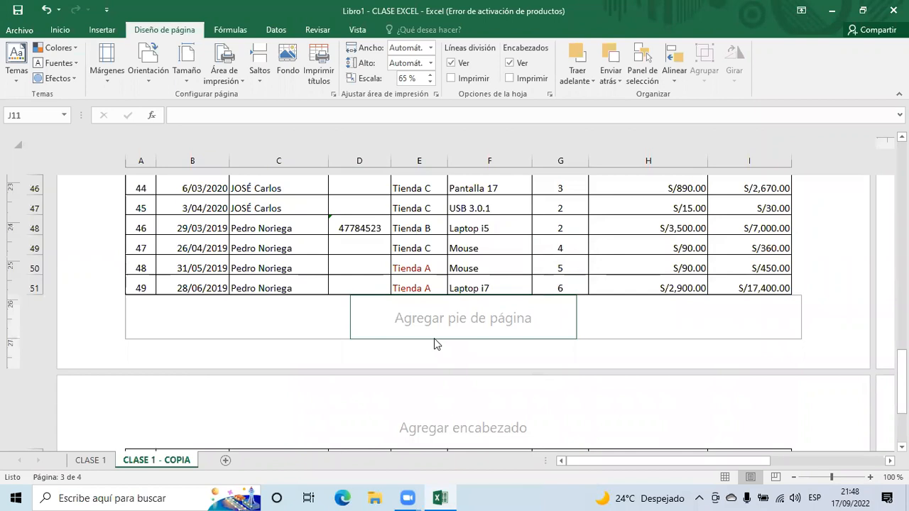
scroll(434, 339, "up", 14)
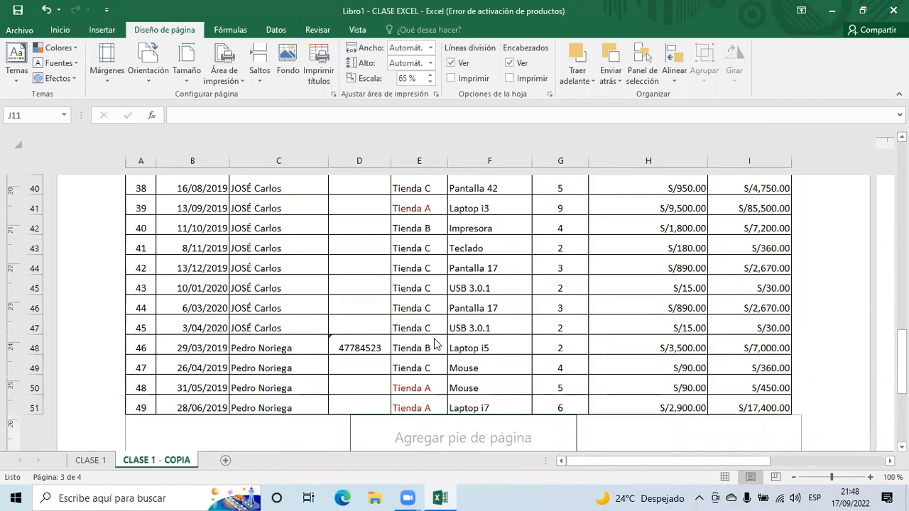
scroll(435, 344, "up", 2)
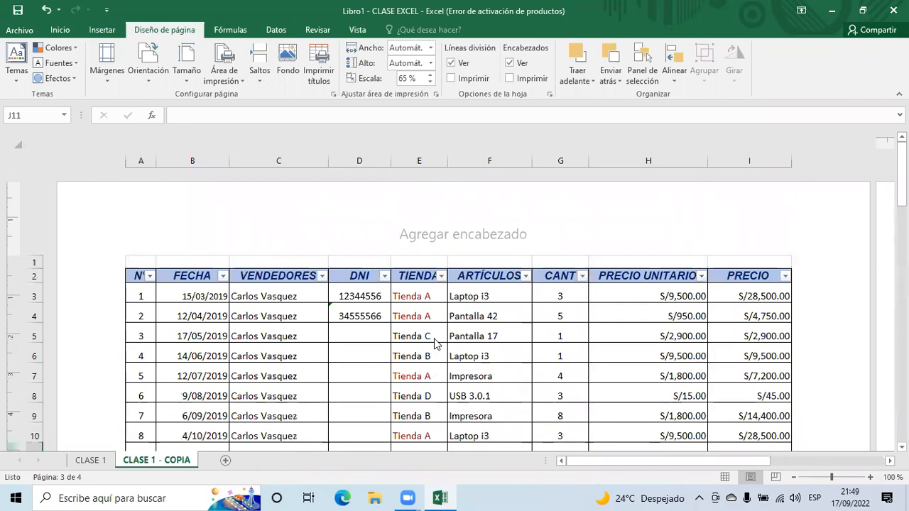
scroll(436, 343, "down", 12)
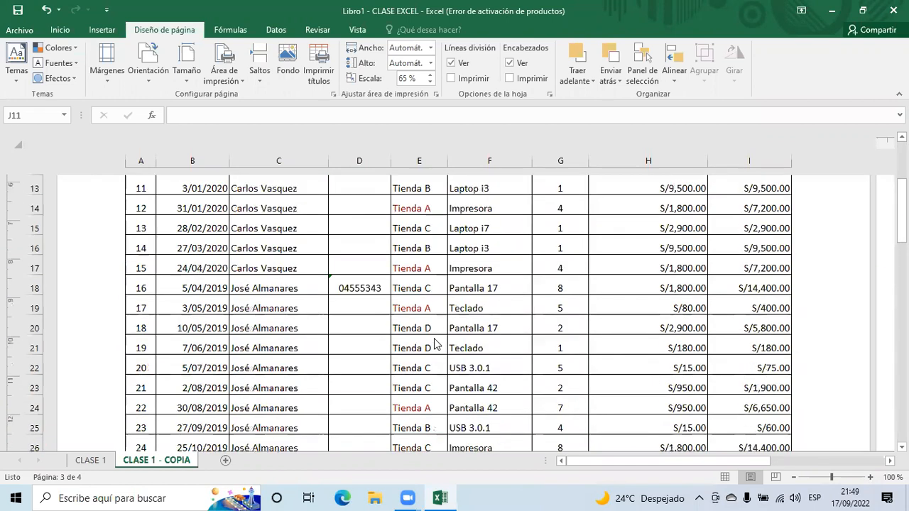
scroll(435, 344, "down", 10)
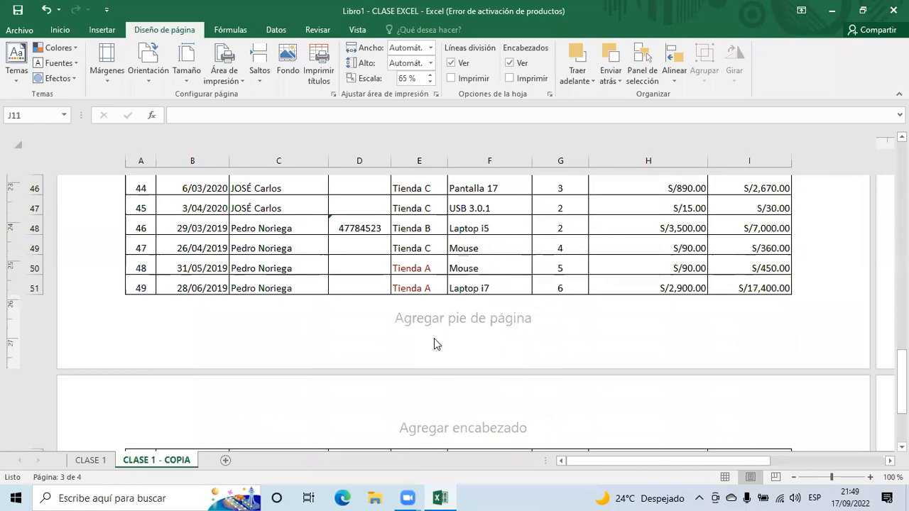
scroll(435, 343, "up", 12)
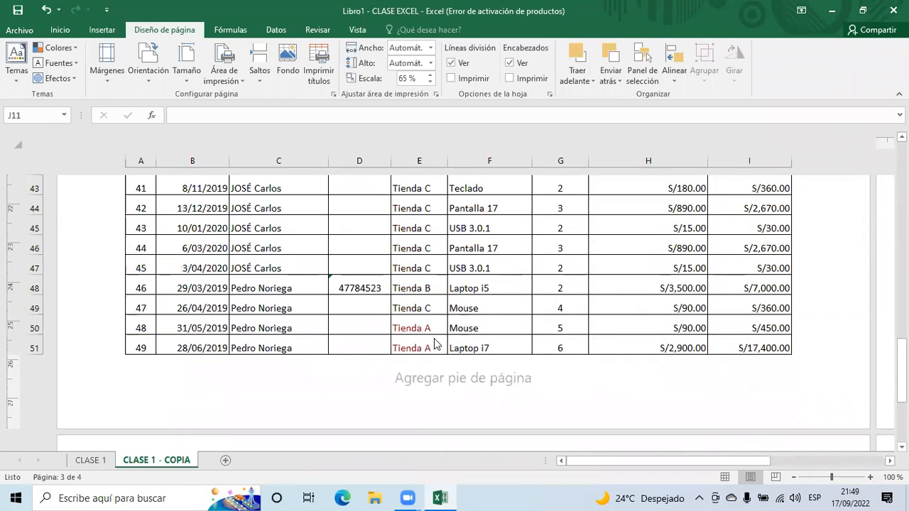
scroll(435, 344, "up", 12)
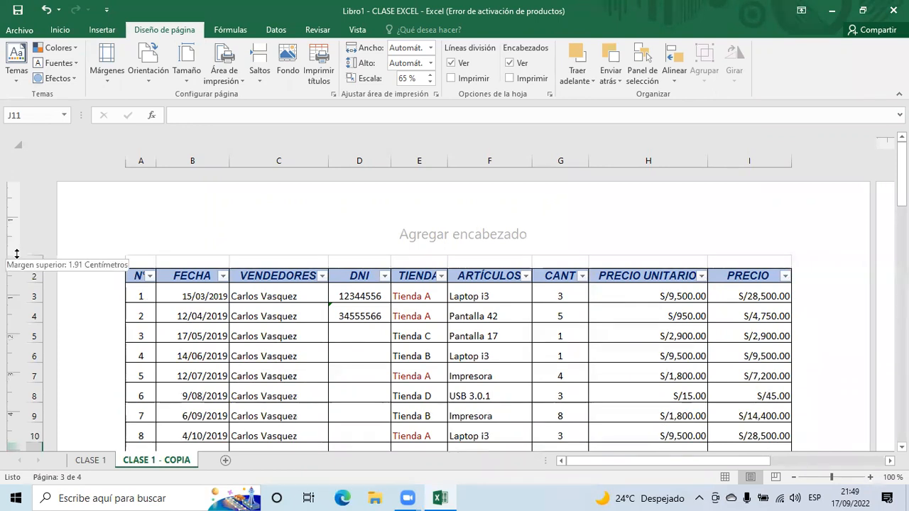
- Reduce the top page margin on the vertical ruler and check which table row ends the first page
left_click_drag(16, 253, 15, 221)
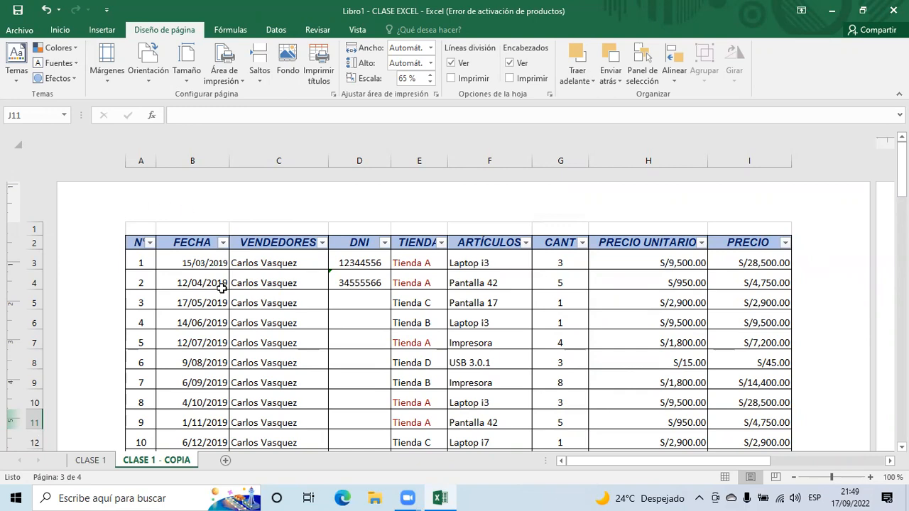
scroll(221, 288, "down", 14)
scroll(222, 289, "down", 3)
scroll(220, 289, "up", 2)
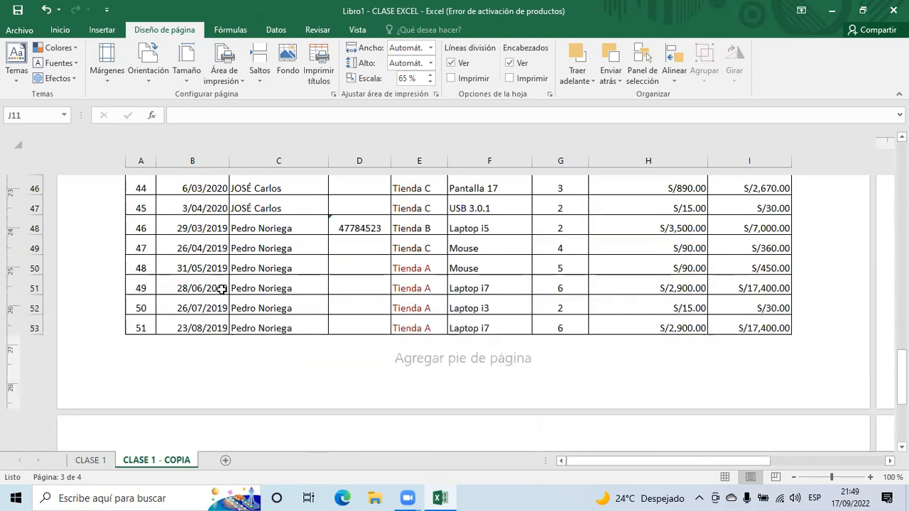
scroll(547, 288, "up", 11)
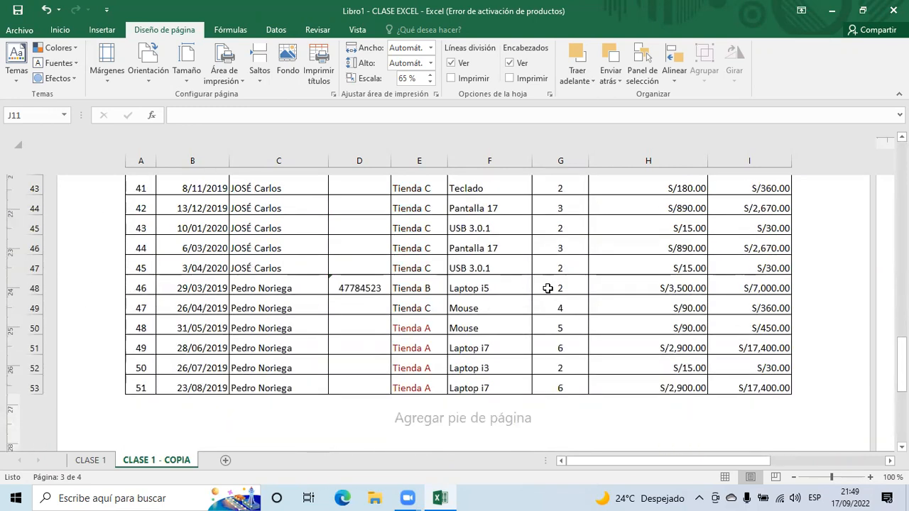
scroll(547, 288, "up", 5)
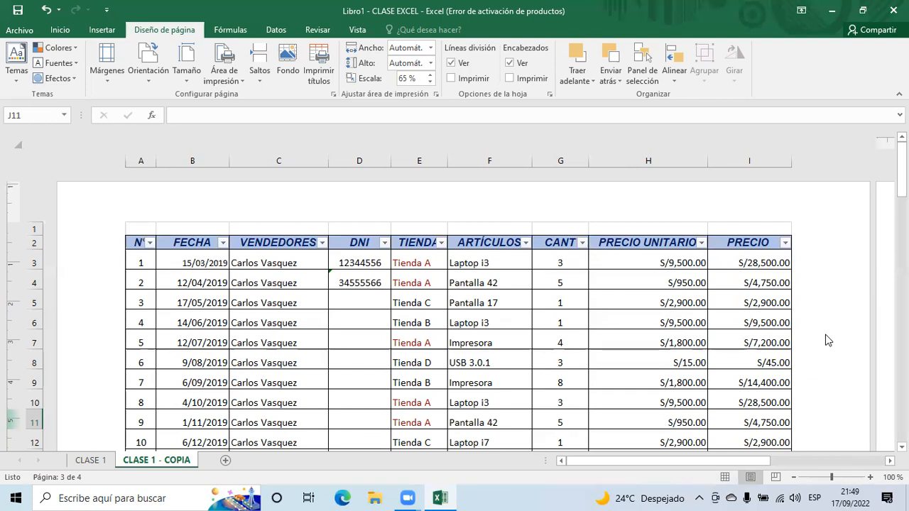
- Apply the Estrecho margin preset to the sheet and review the margin presets again without changing the choice
left_click(107, 71)
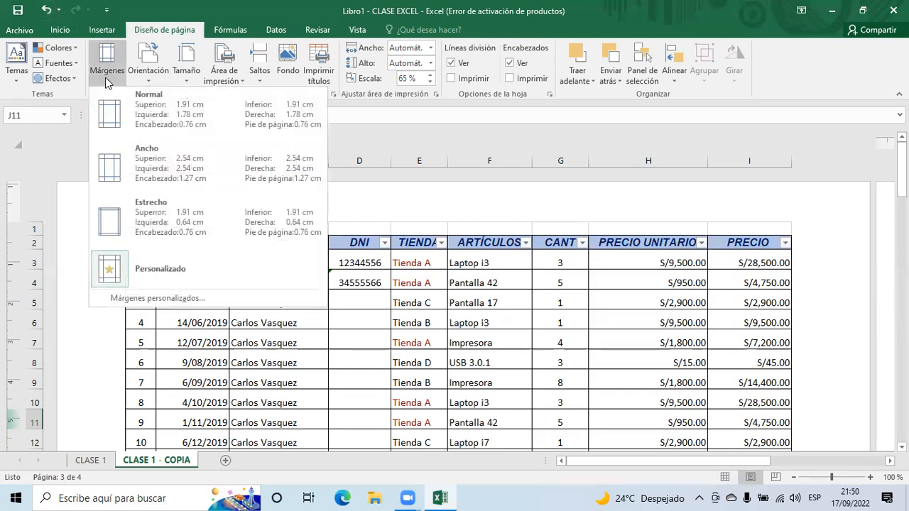
left_click(115, 218)
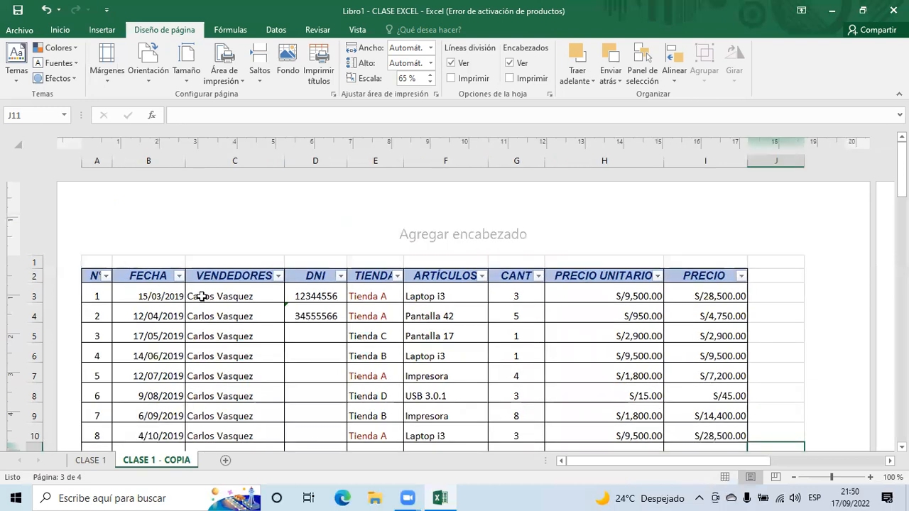
left_click(105, 76)
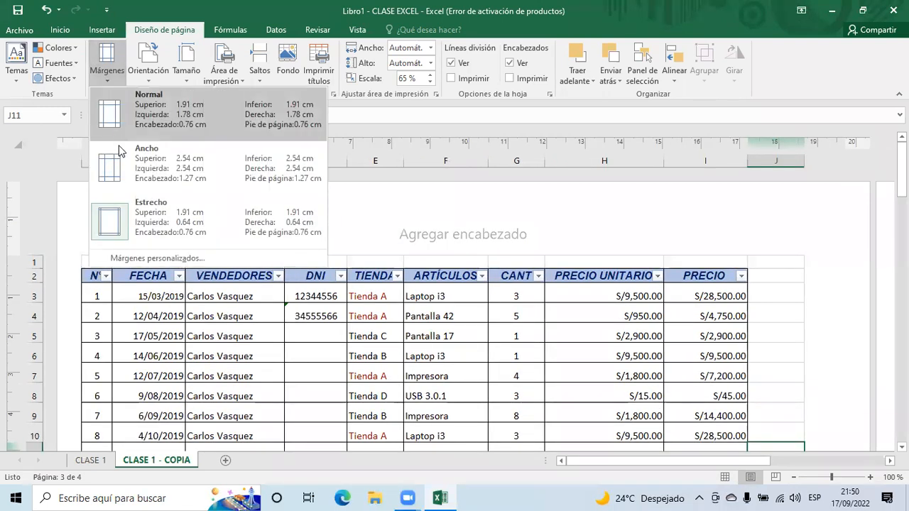
left_click(79, 263)
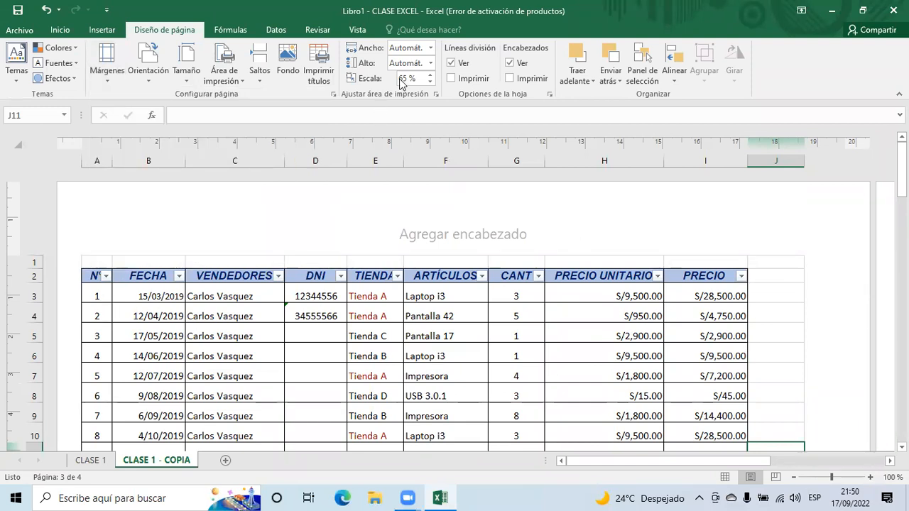
- Set the print scale to 70 % after trying 75 %, and check how the table fits the pages
left_click(429, 75)
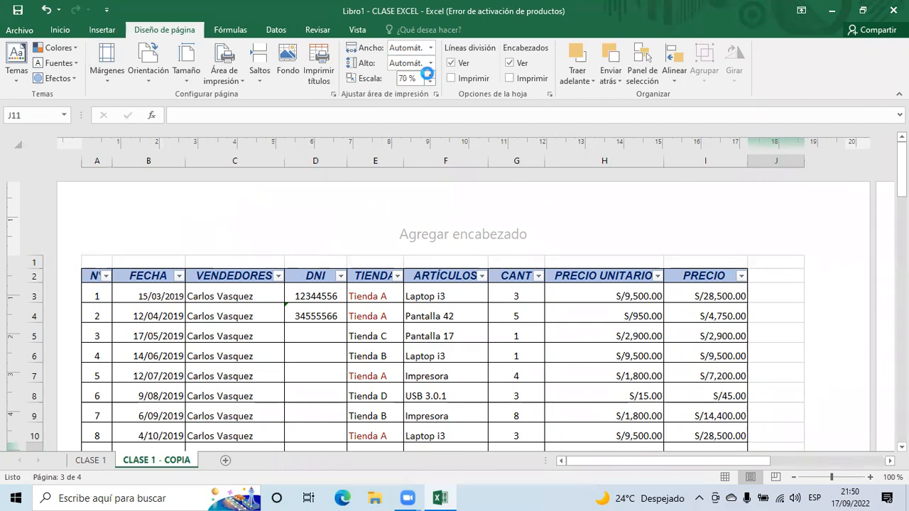
left_click(428, 74)
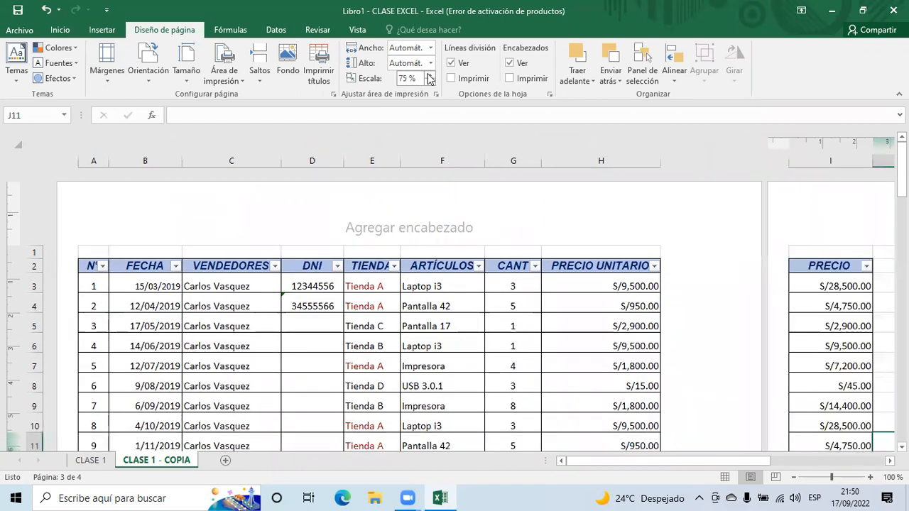
left_click(431, 83)
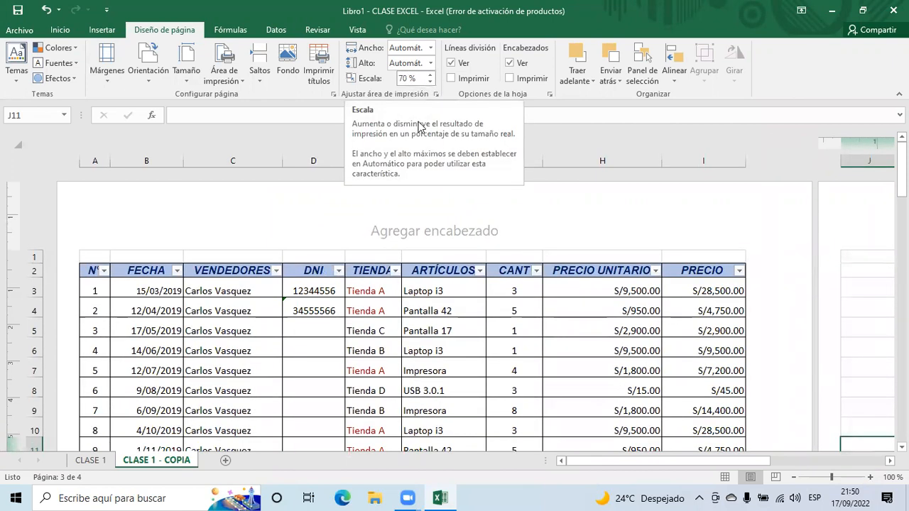
scroll(446, 304, "down", 4)
scroll(446, 304, "up", 5)
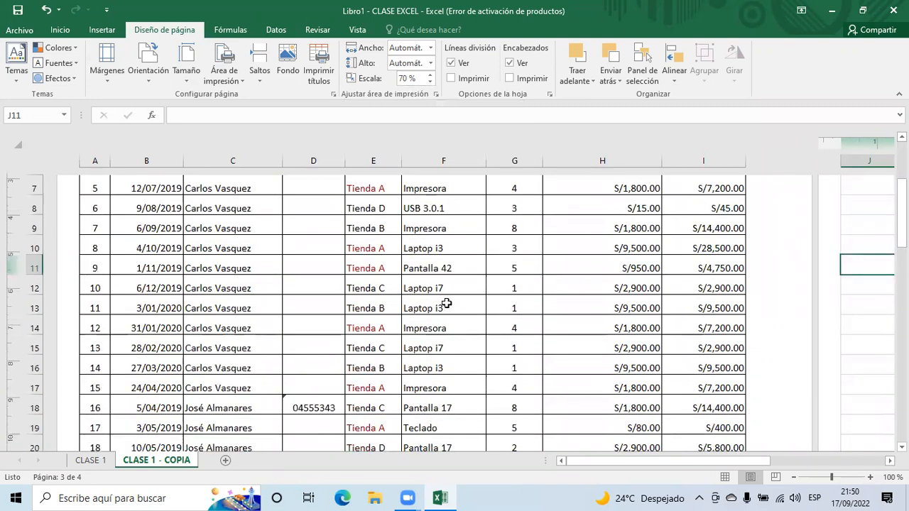
scroll(446, 303, "down", 6)
scroll(446, 304, "down", 9)
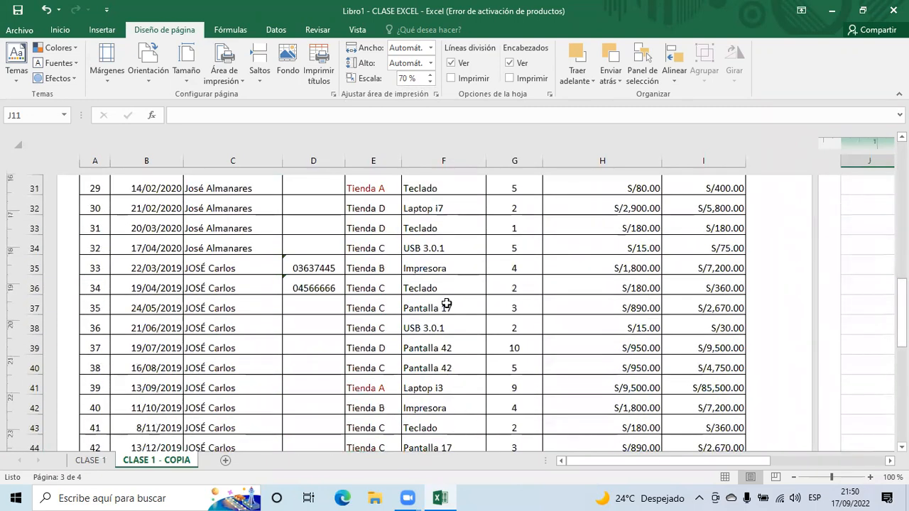
scroll(446, 304, "up", 3)
scroll(446, 304, "up", 11)
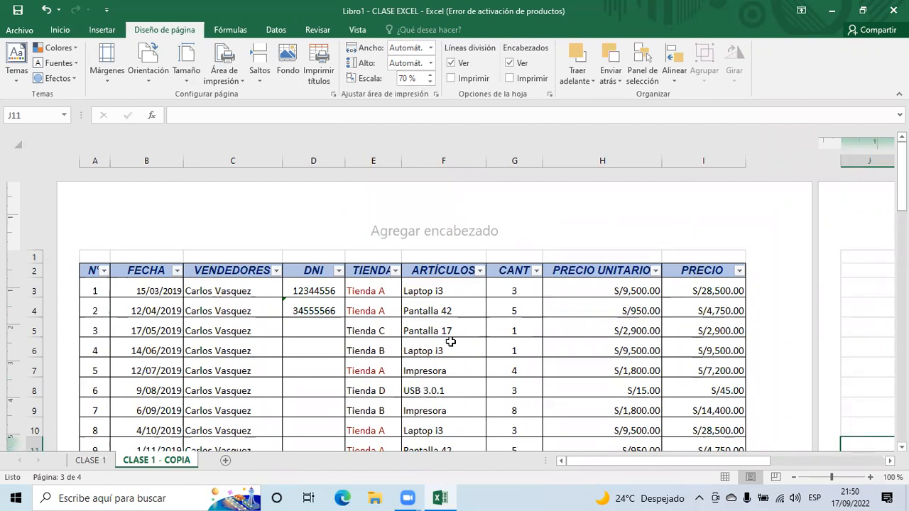
- Check the table rows on the page and narrow the PRECIO UNITARIO column to reduce the table's overall width
scroll(651, 347, "down", 7)
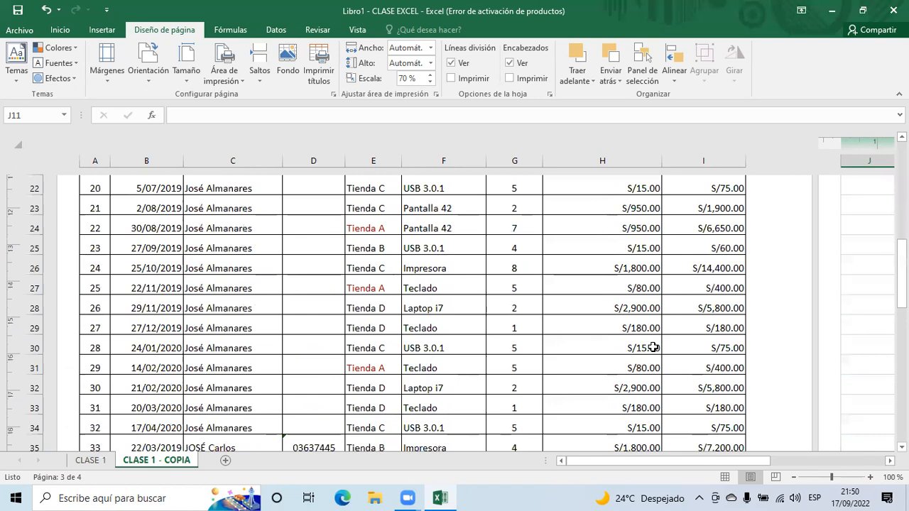
scroll(651, 347, "down", 5)
scroll(651, 347, "up", 12)
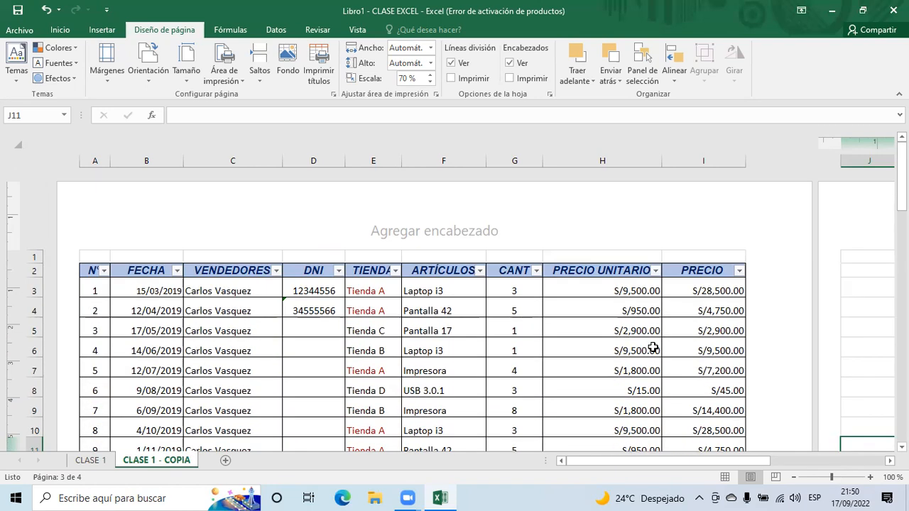
left_click_drag(654, 159, 629, 161)
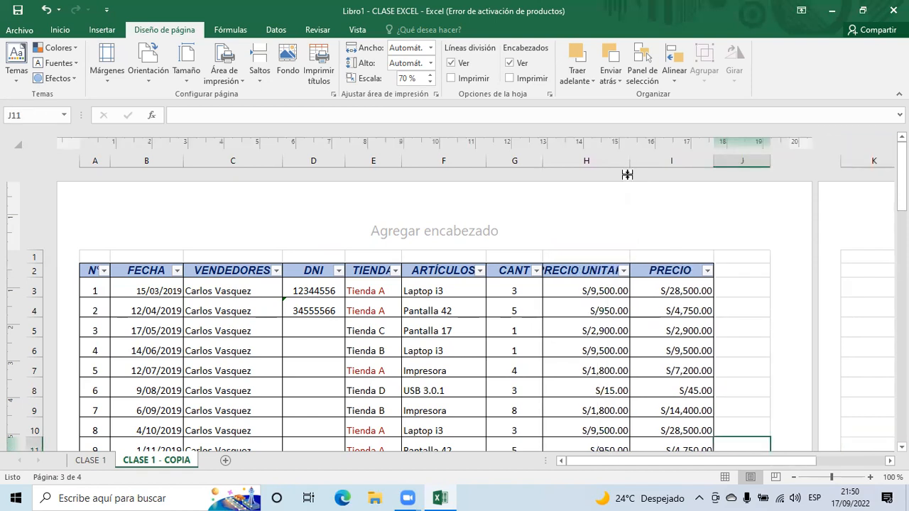
- Shorten the unit price column header in cell H2 to PRECIO UNIT
left_click(580, 274)
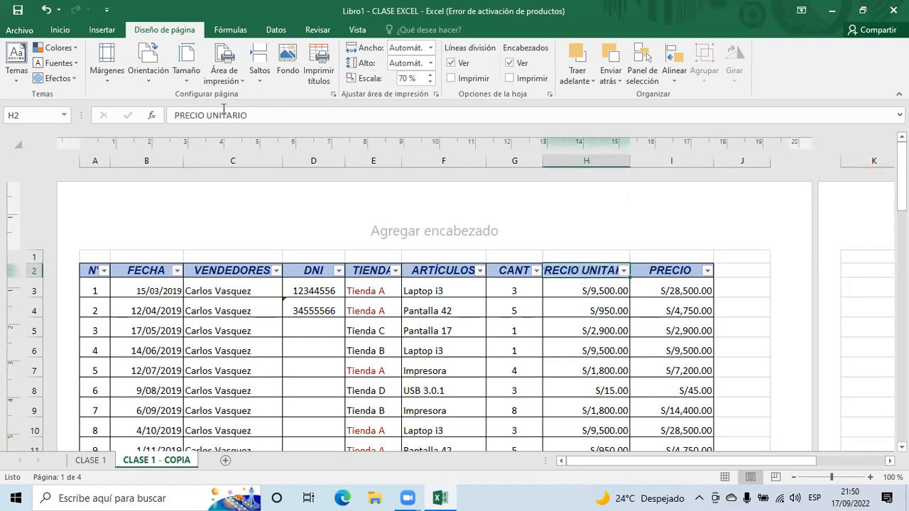
left_click(249, 115)
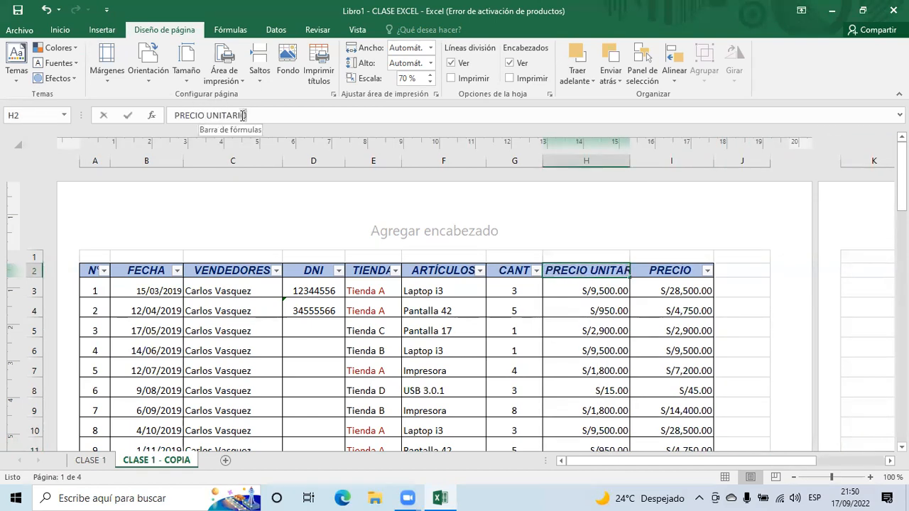
left_click(227, 116, "shift")
left_click(219, 115, "shift")
left_click(226, 115, "shift")
key("BackSpace")
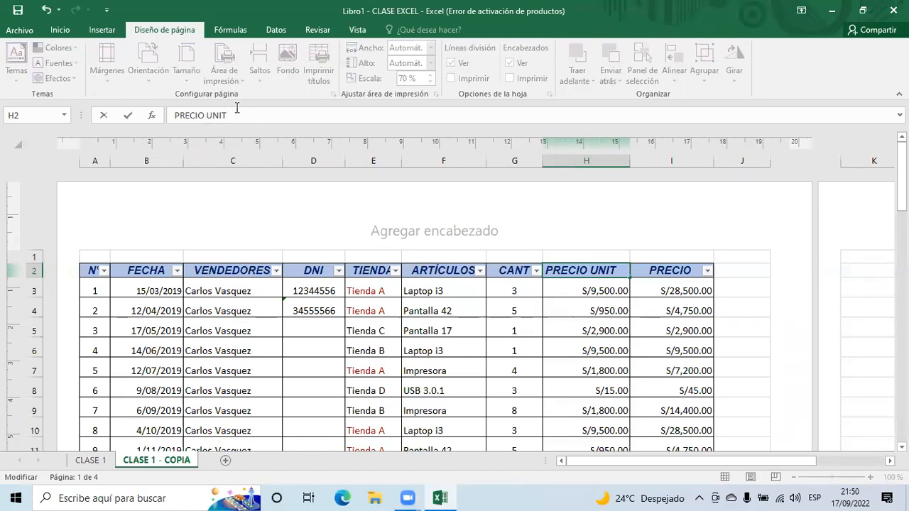
left_click(605, 325)
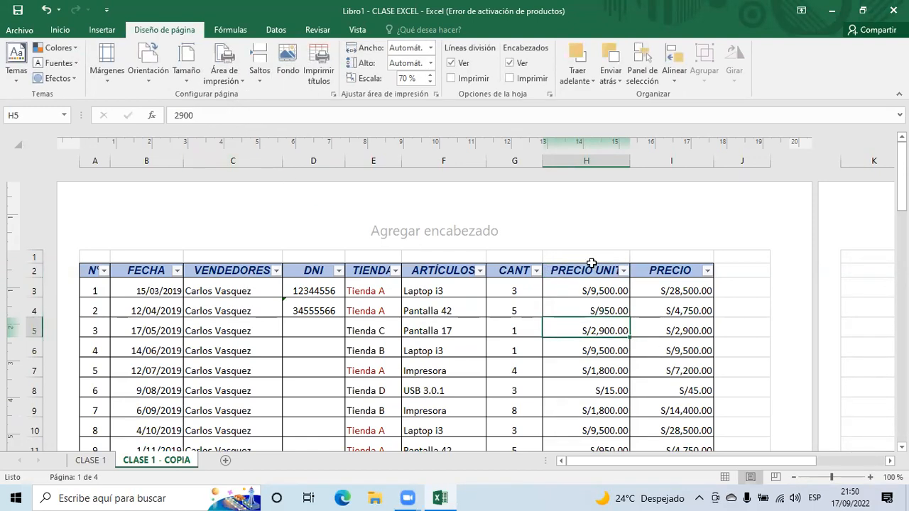
- Set the print scale to 75 % and check how the table rows fit on the first page
scroll(604, 352, "down", 3)
scroll(604, 351, "up", 3)
left_click(430, 75)
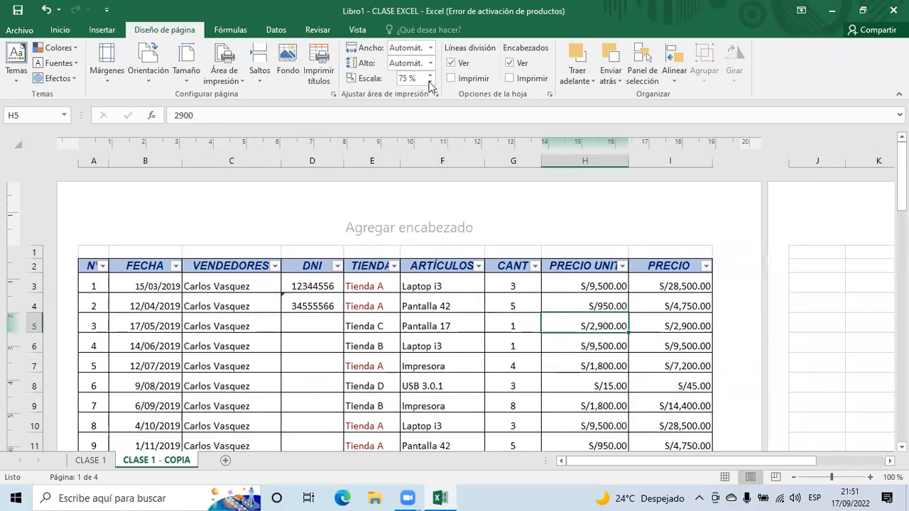
scroll(544, 323, "down", 8)
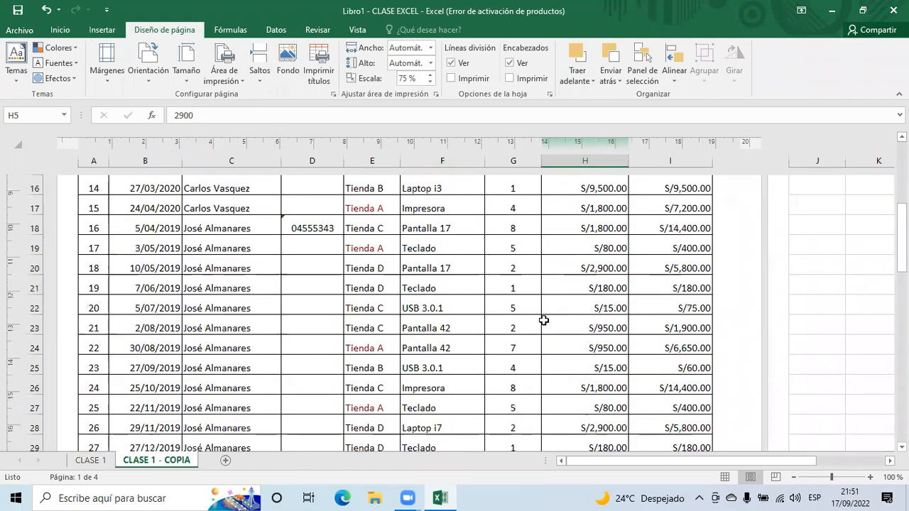
scroll(544, 320, "up", 8)
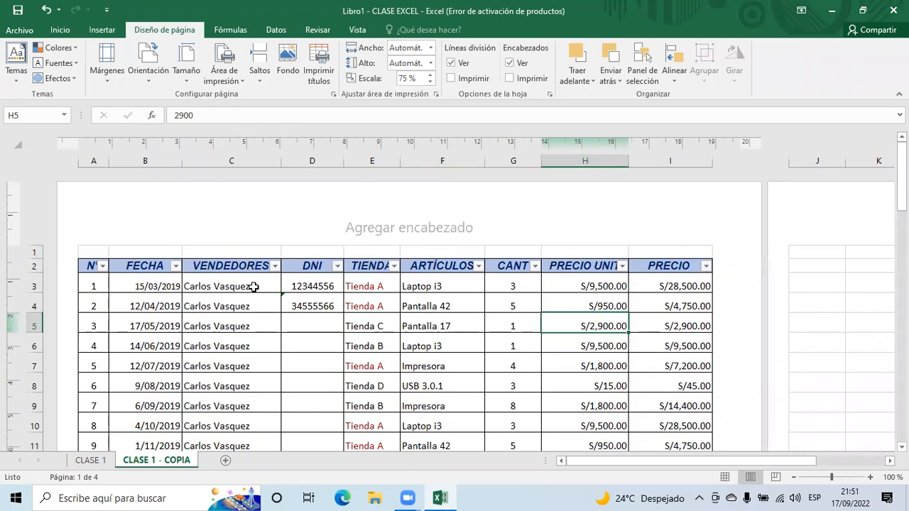
scroll(395, 311, "down", 2)
scroll(394, 311, "down", 10)
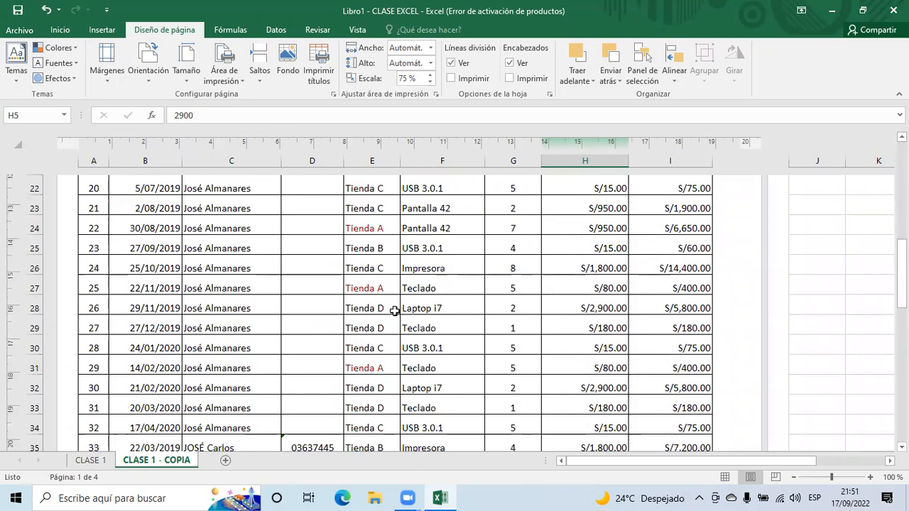
scroll(394, 311, "up", 8)
scroll(395, 311, "up", 8)
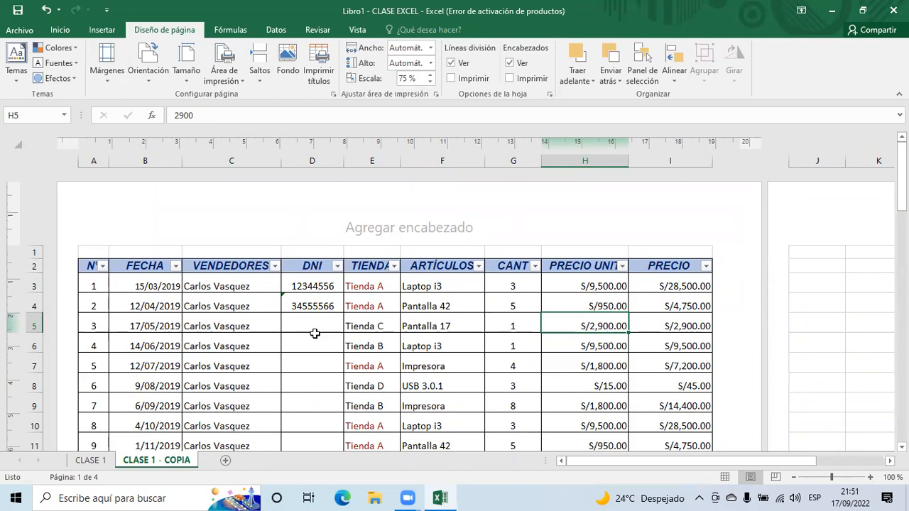
- Review the print preview of the sheet's first page and return to the worksheet without printing
key("ctrl+p")
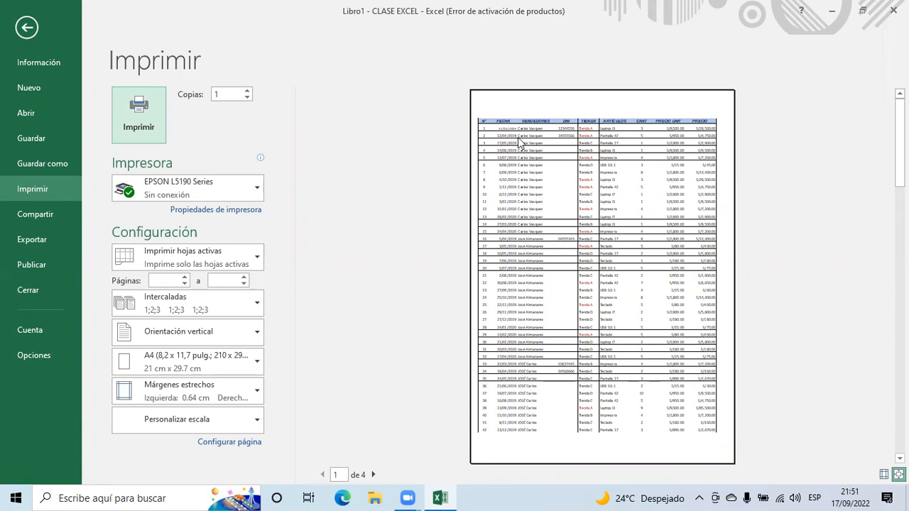
left_click(23, 30)
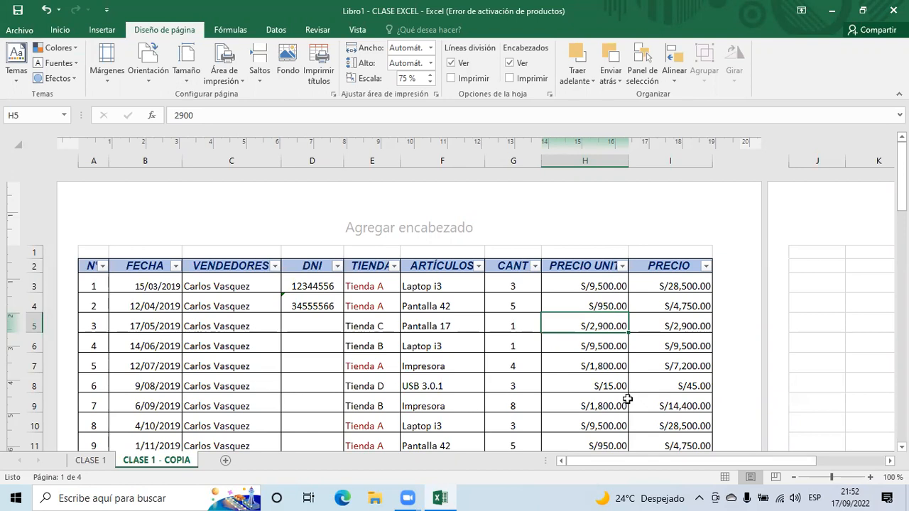
left_click(348, 486)
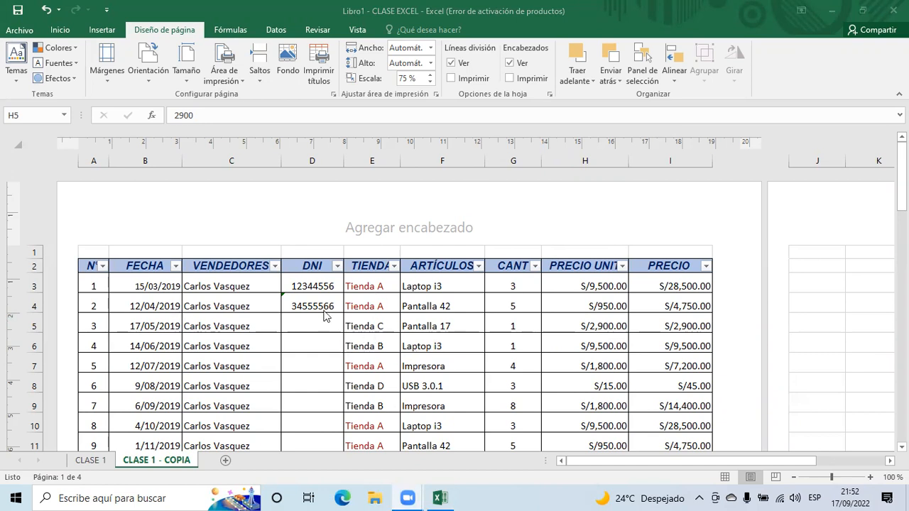
- Switch the worksheet back to Normal view, look over the table and bring up the general formatting commands
left_click(722, 483)
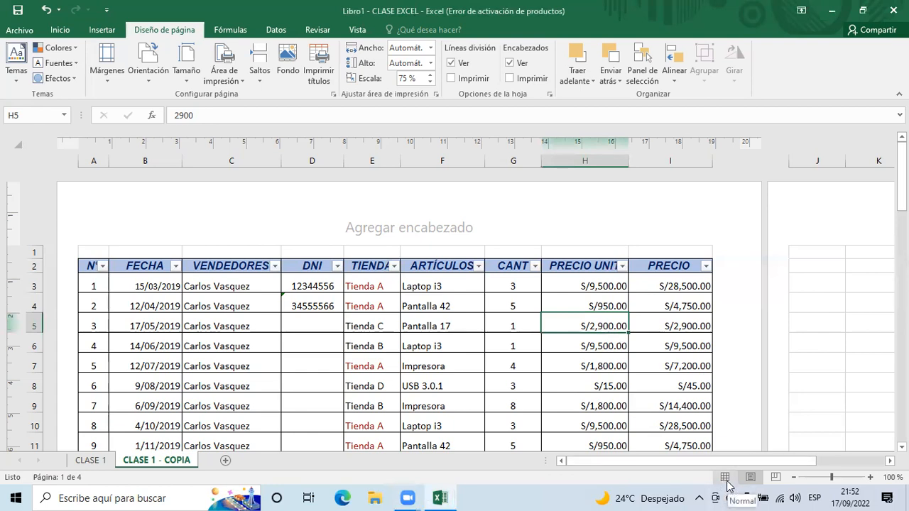
left_click(726, 483)
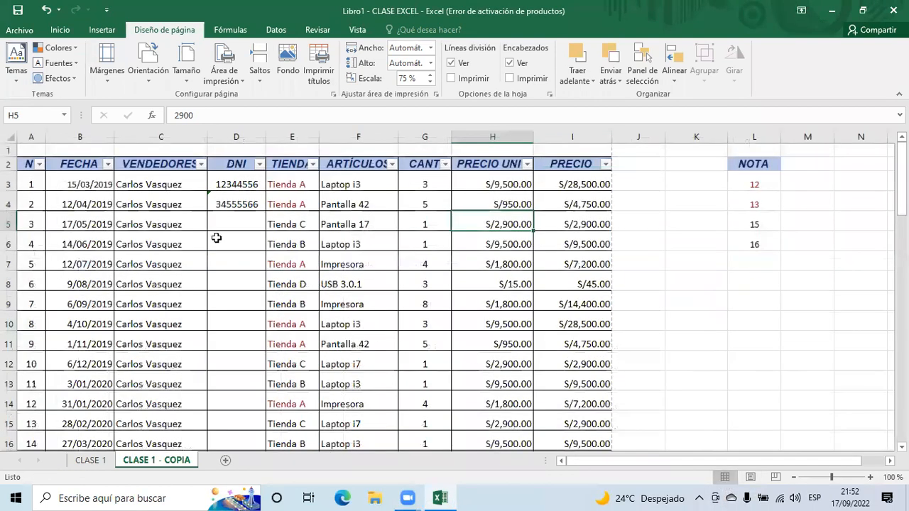
scroll(216, 238, "down", 4)
scroll(216, 238, "up", 4)
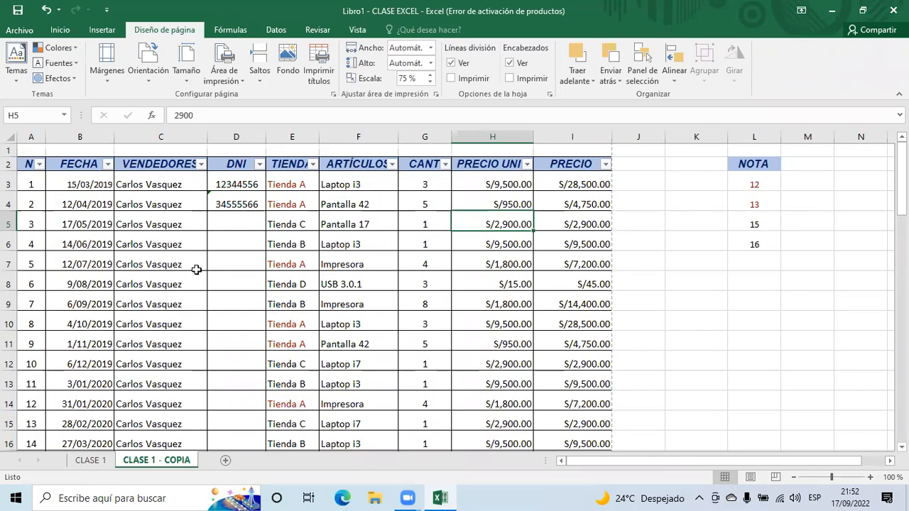
left_click(60, 31)
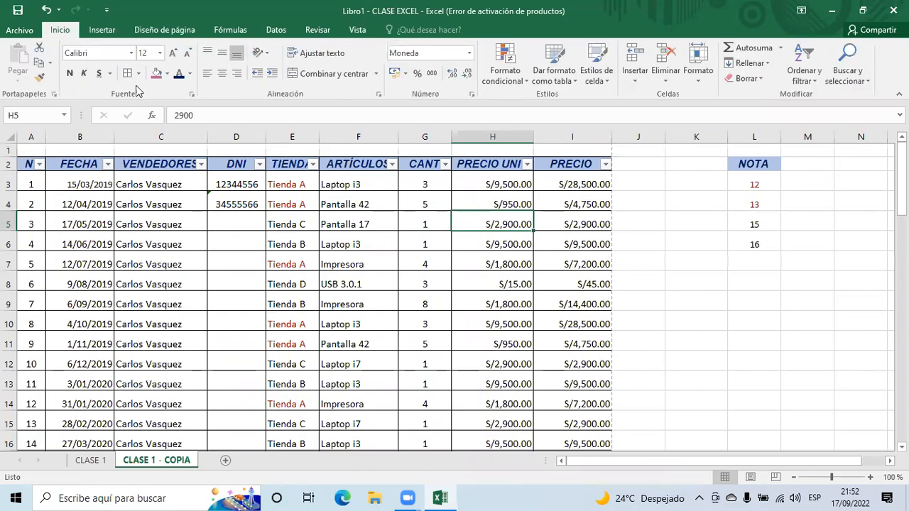